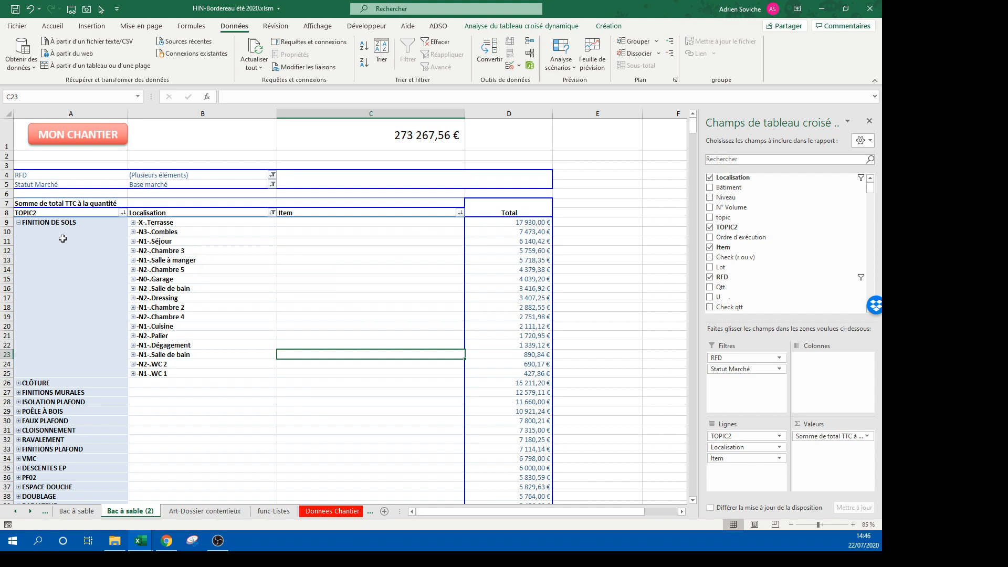
Step: Remove the TOPIC2 field from the pivot table rows and refresh the pivot table
{"action": "left_click", "coordinate": [150, 224]}
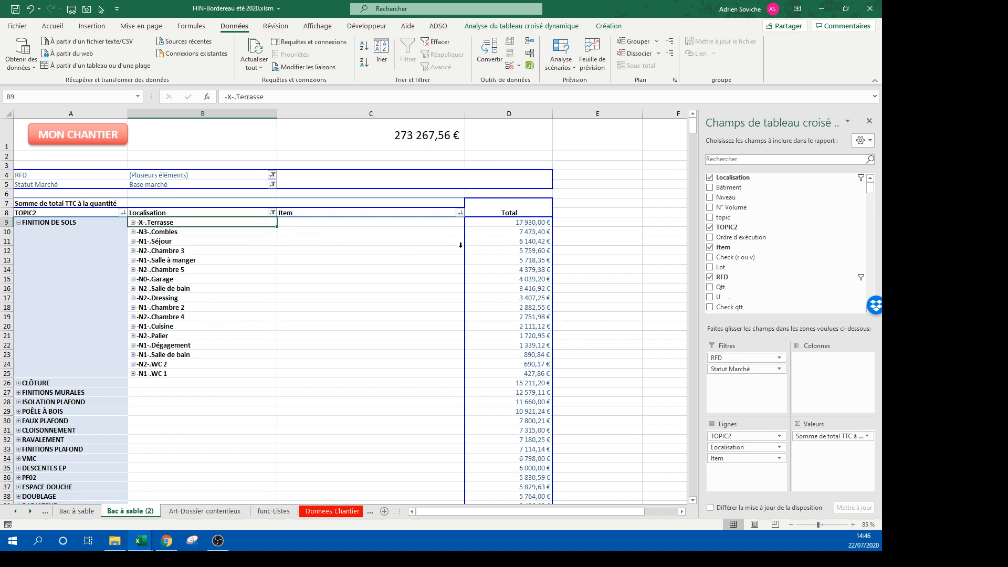
{"action": "left_click", "coordinate": [521, 223]}
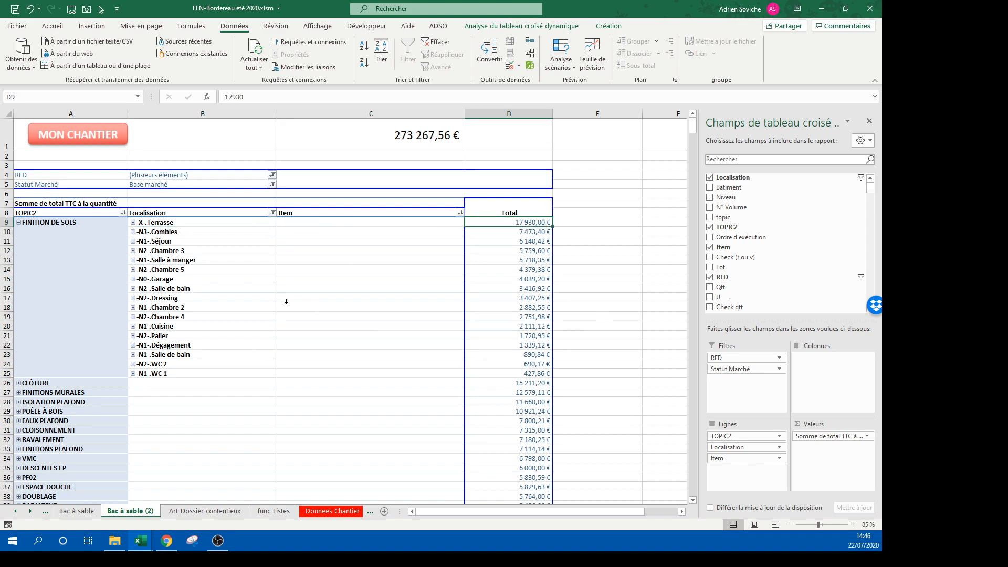
{"action": "left_click_drag", "start_coordinate": [736, 436], "coordinate": [624, 432]}
{"action": "right_click", "coordinate": [435, 245]}
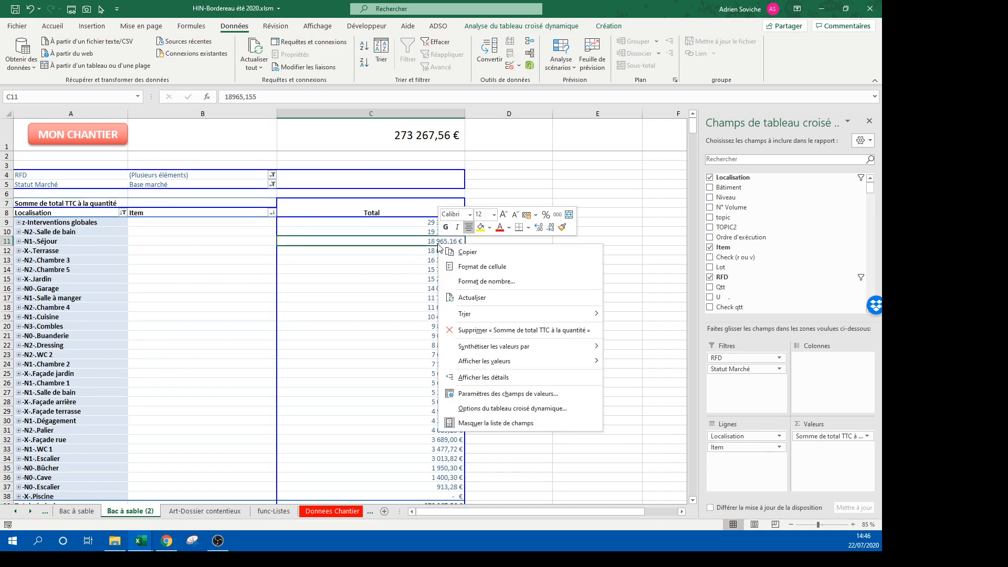
{"action": "left_click", "coordinate": [456, 295]}
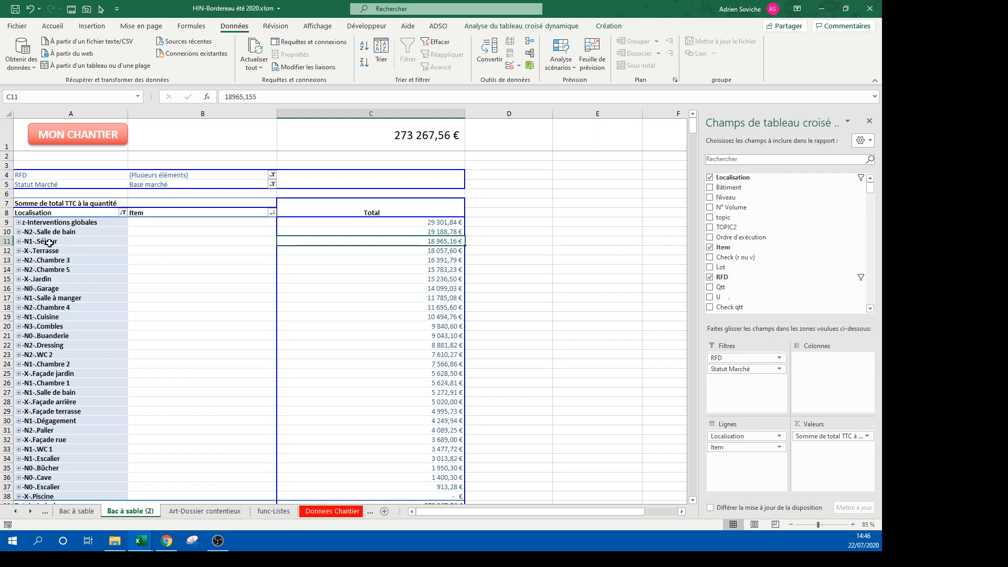
Step: Expand the -X-.Terrasse location in the pivot table and review its items and amounts, including "ragréage standard"
{"action": "scroll", "coordinate": [77, 383], "scroll_direction": "down", "scroll_amount": 3}
{"action": "scroll", "coordinate": [77, 393], "scroll_direction": "up", "scroll_amount": 3}
{"action": "left_click", "coordinate": [19, 251]}
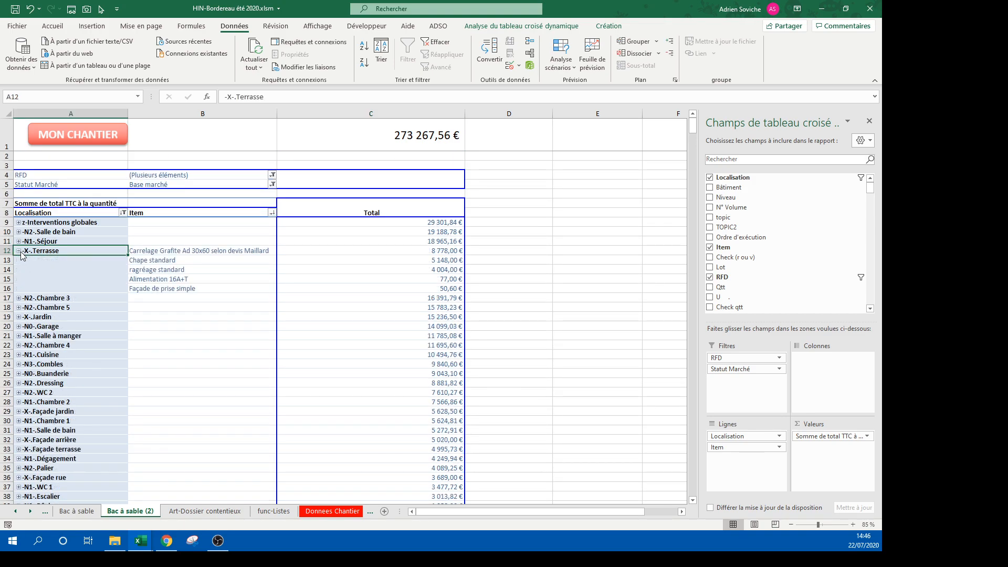
{"action": "left_click_drag", "start_coordinate": [176, 252], "coordinate": [414, 285]}
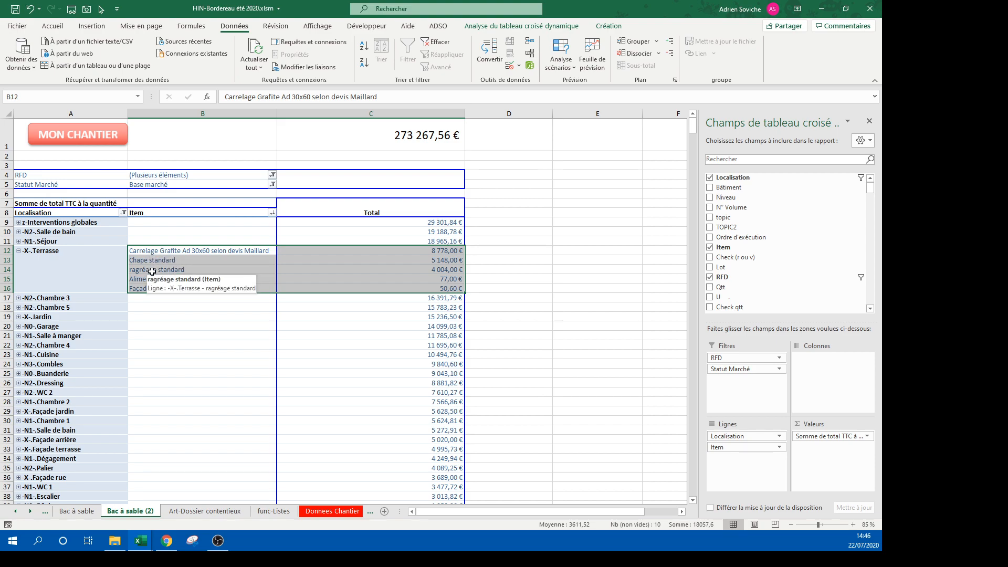
{"action": "left_click", "coordinate": [152, 269]}
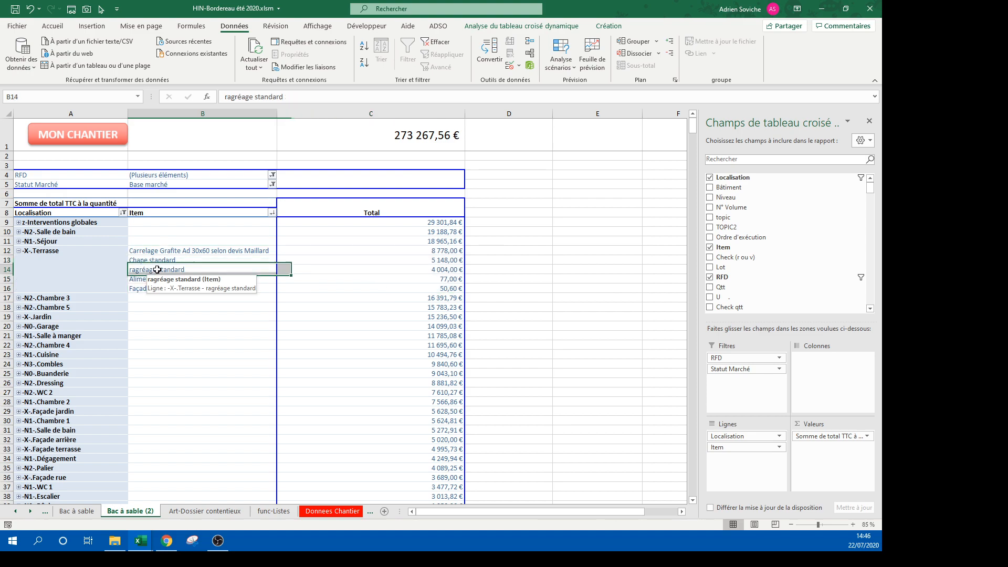
Step: Open the Donnees Chantier data and filter it to location -X-.Terrasse and topic FINITION DE SOLS
{"action": "left_click", "coordinate": [81, 134]}
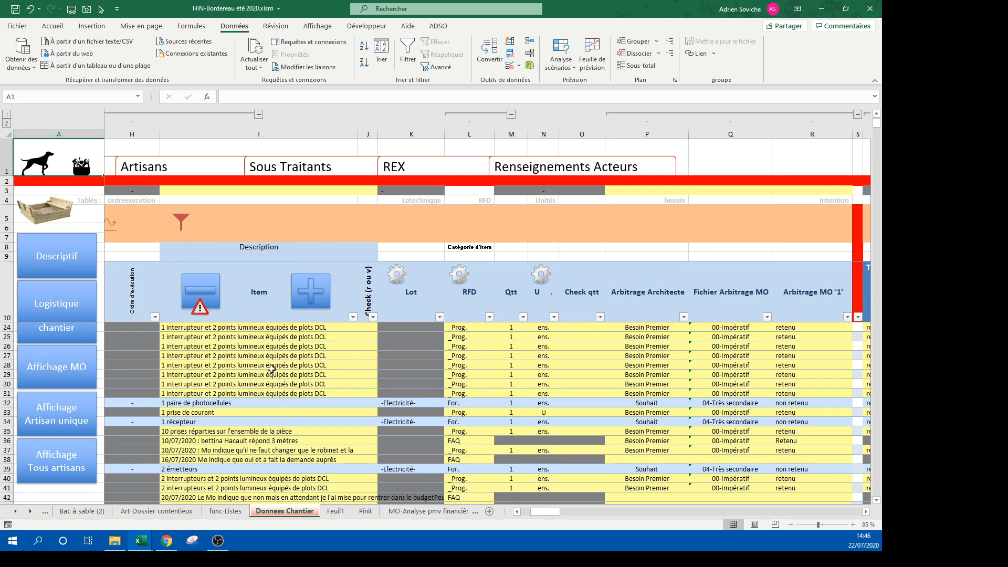
{"action": "scroll", "coordinate": [309, 376], "scroll_direction": "down", "scroll_amount": 2, "text": "ctrl"}
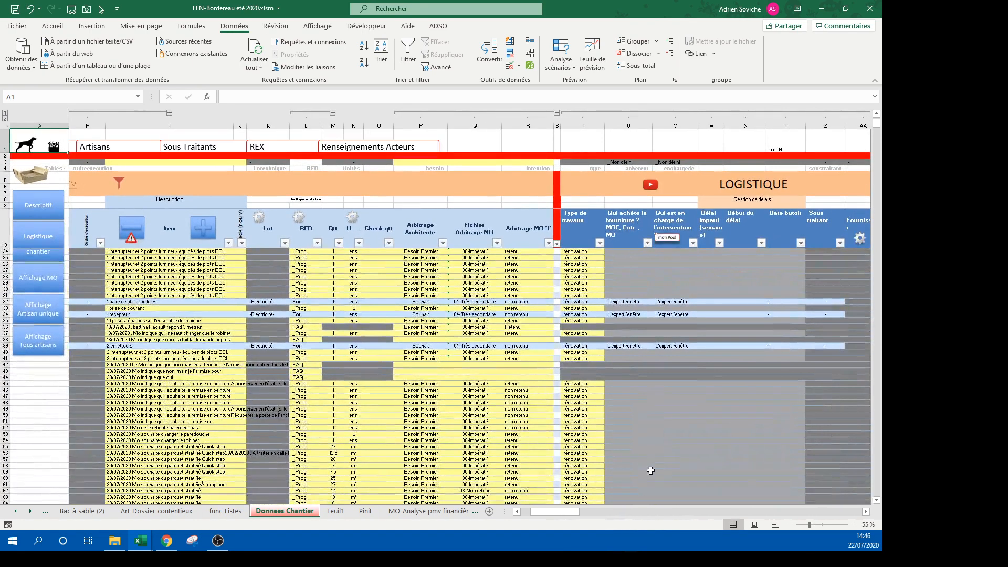
{"action": "left_click_drag", "start_coordinate": [567, 512], "coordinate": [558, 512]}
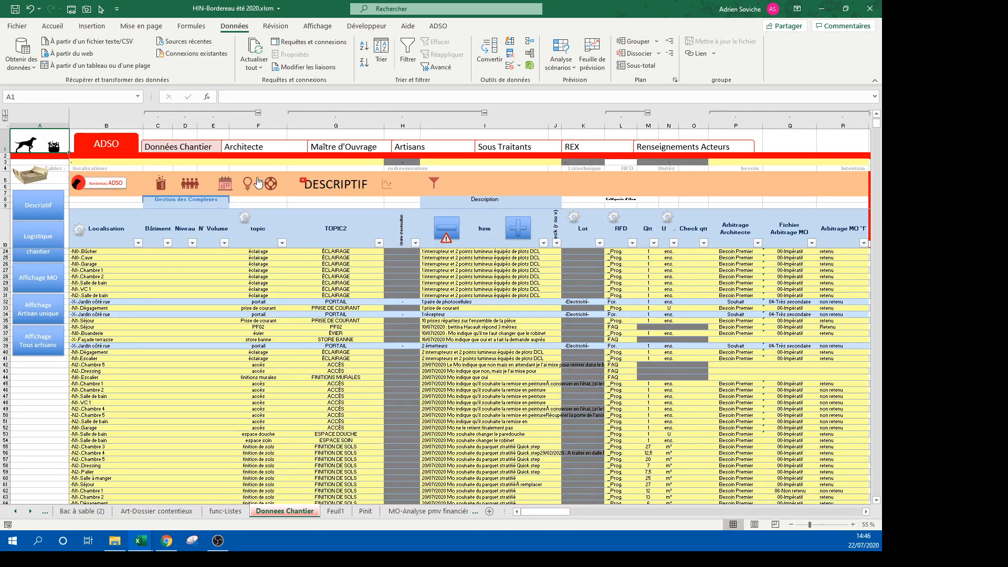
{"action": "left_click", "coordinate": [435, 183]}
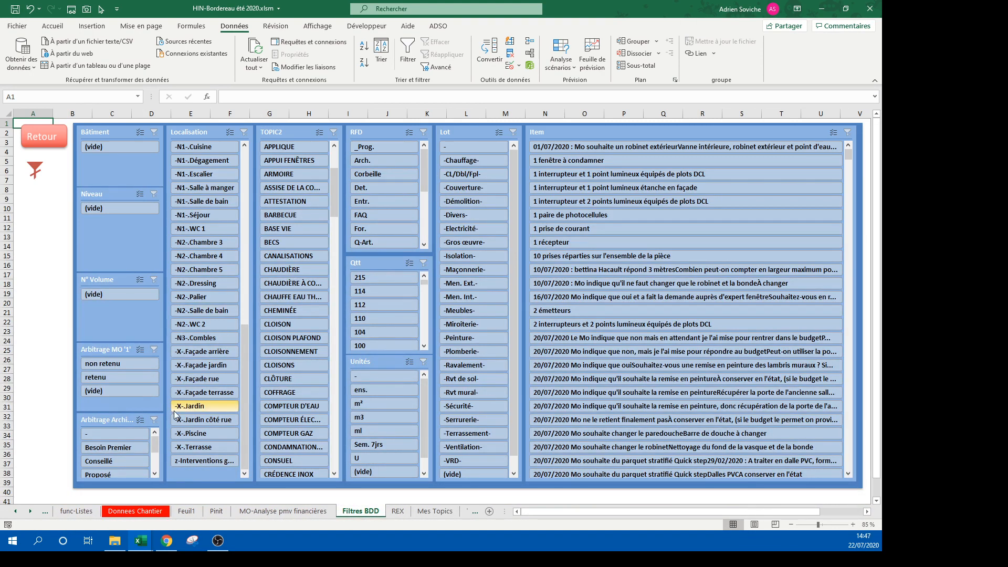
{"action": "left_click", "coordinate": [204, 447]}
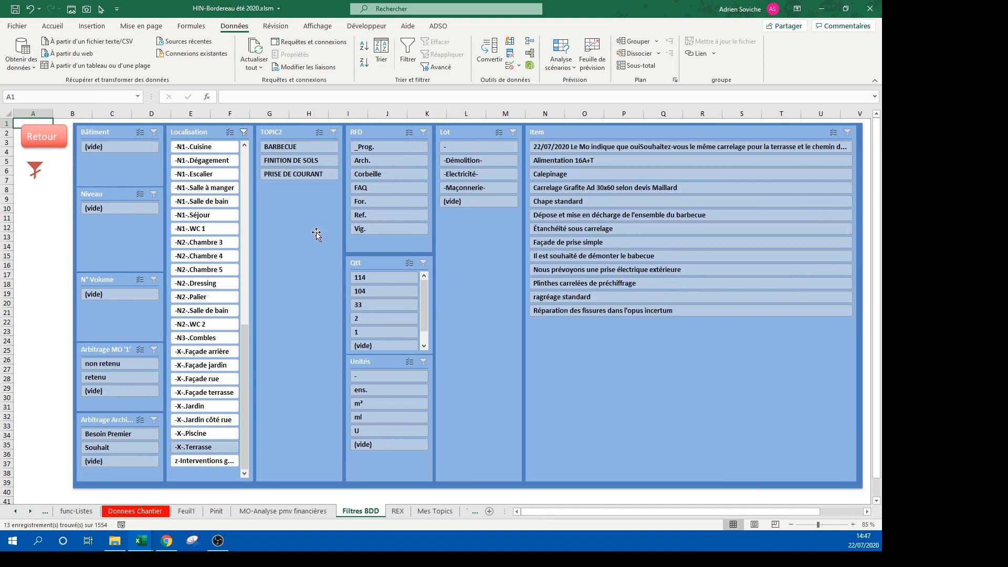
{"action": "left_click", "coordinate": [299, 160]}
{"action": "left_click", "coordinate": [34, 136]}
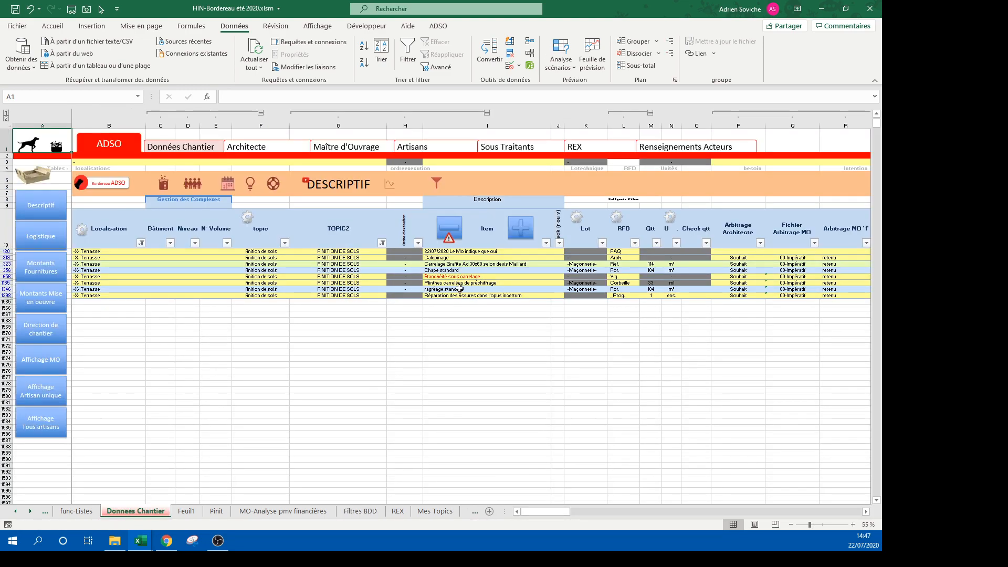
Step: Delete the "ragréage standard" row and set the "Chape standard" quantity to 114
{"action": "left_click", "coordinate": [465, 289]}
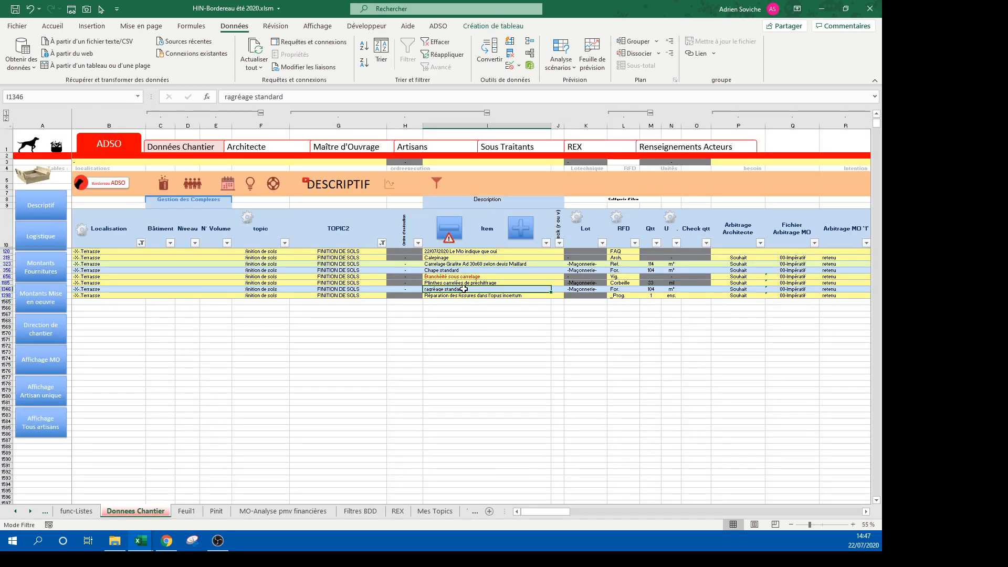
{"action": "left_click", "coordinate": [452, 226]}
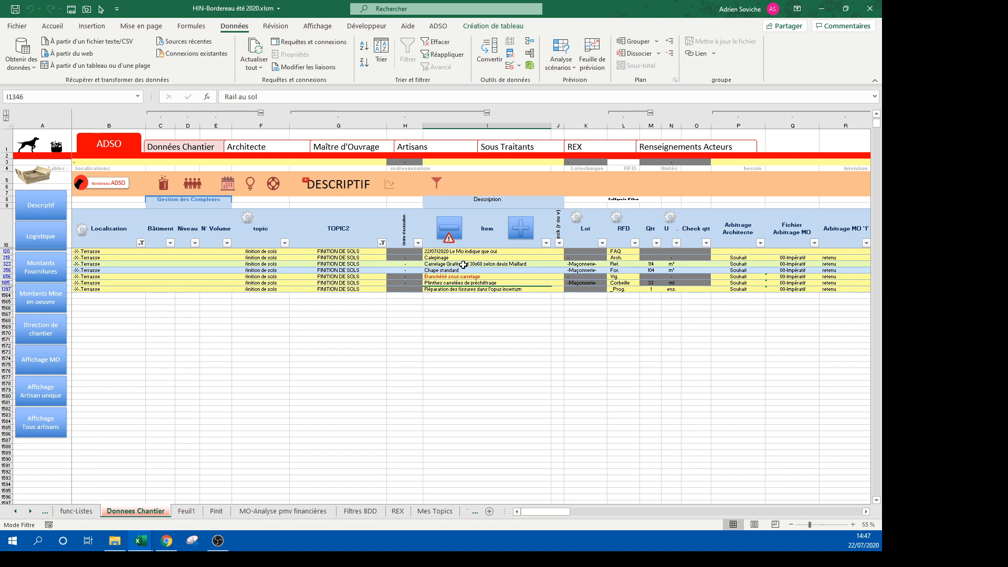
{"action": "left_click", "coordinate": [652, 269]}
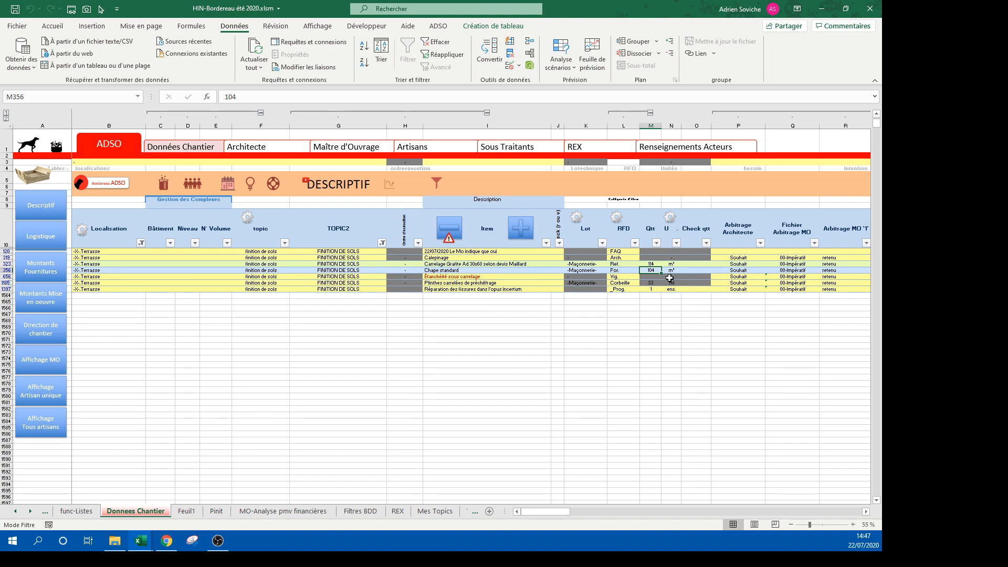
{"action": "left_click", "coordinate": [651, 263]}
{"action": "type", "text": "11"}
{"action": "key", "text": "Escape"}
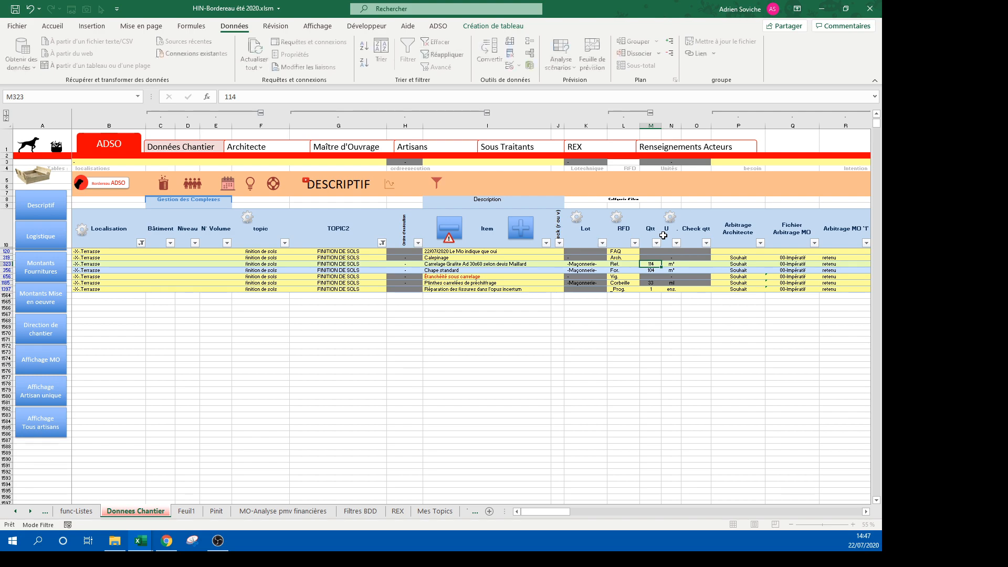
{"action": "key", "text": "Down"}
{"action": "type", "text": "114"}
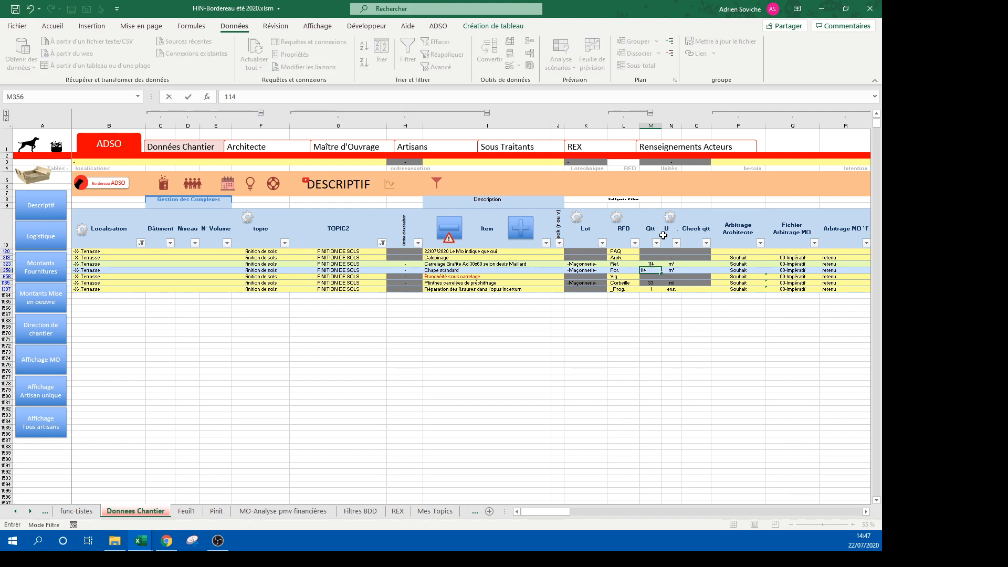
{"action": "key", "text": "Return"}
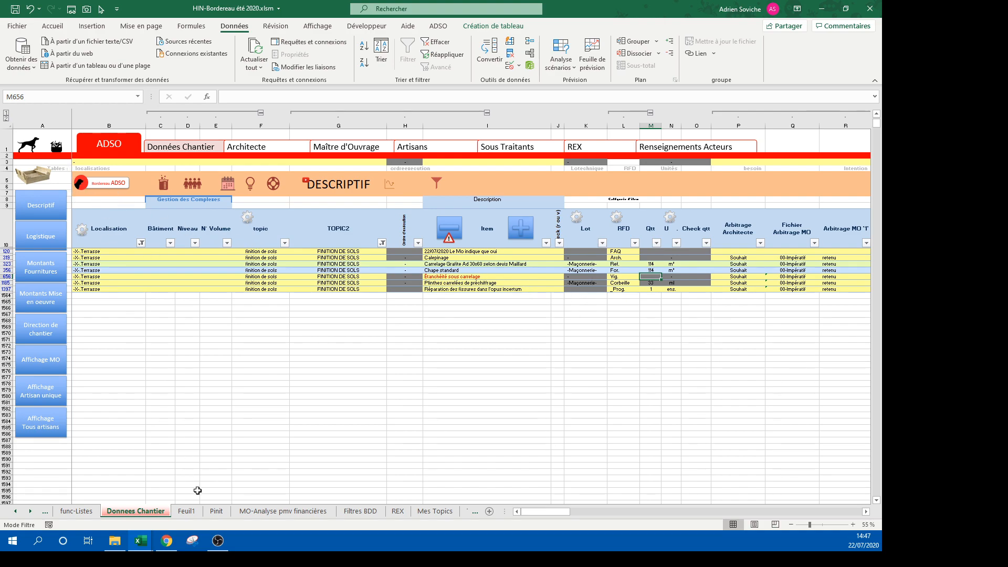
Step: Return to the "Bac à sable (2)" sheet and refresh the pivot table
{"action": "left_click", "coordinate": [16, 511]}
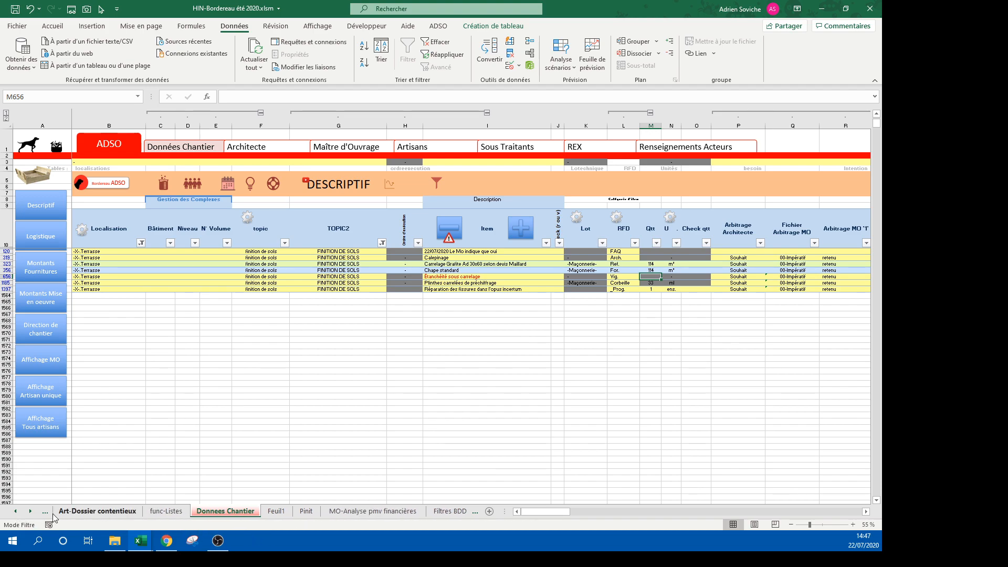
{"action": "left_click", "coordinate": [16, 511]}
{"action": "left_click", "coordinate": [184, 511]}
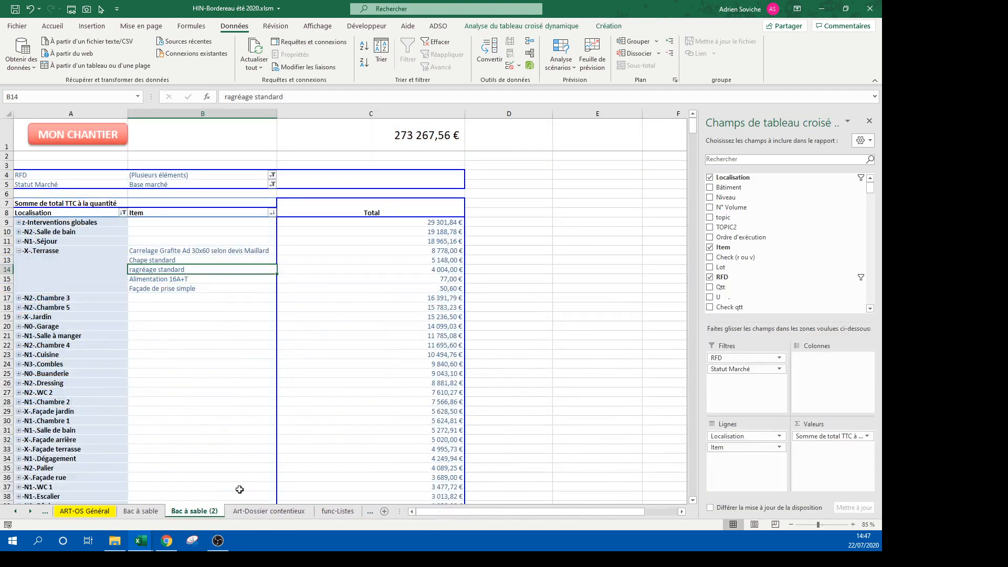
{"action": "right_click", "coordinate": [238, 271]}
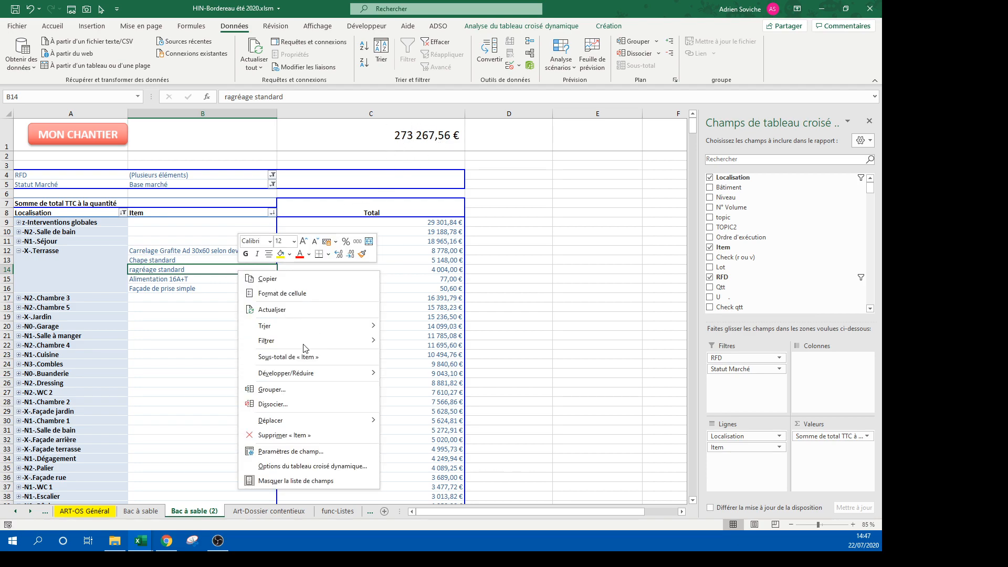
{"action": "left_click", "coordinate": [287, 310]}
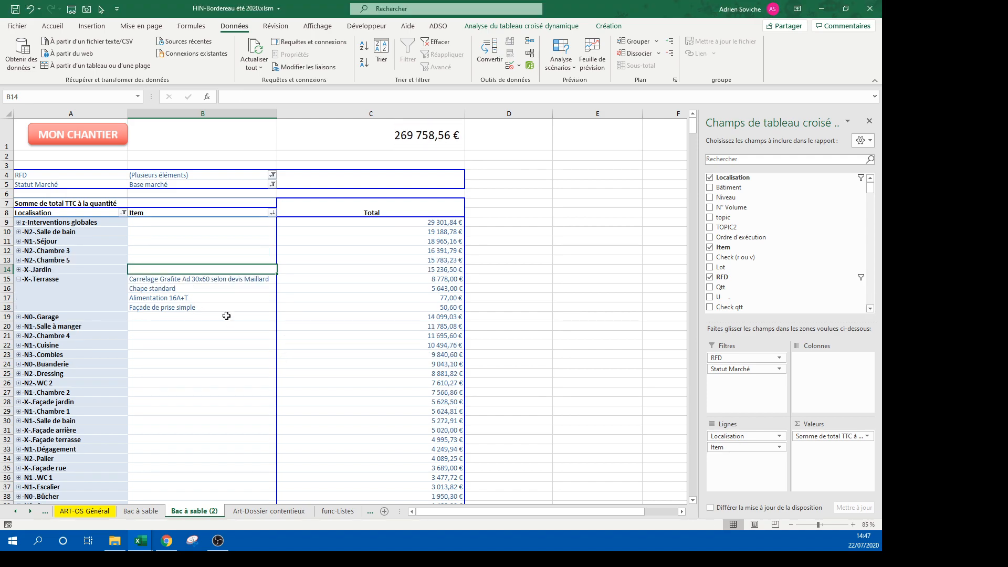
Step: Review the items and total of the -X-.Terrasse location, leaving its group collapsed in the pivot table
{"action": "left_click", "coordinate": [19, 280]}
{"action": "left_click", "coordinate": [19, 280]}
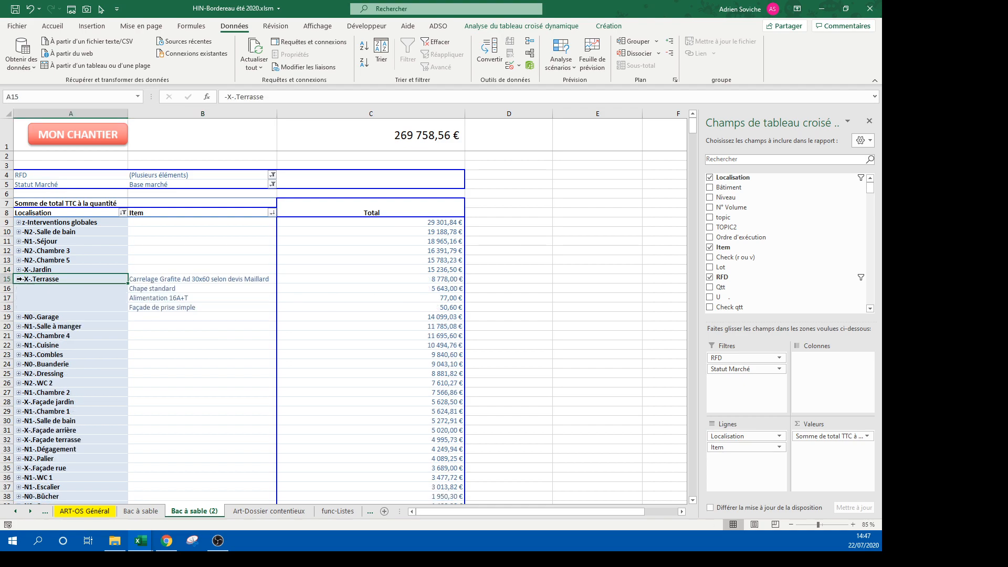
{"action": "left_click_drag", "start_coordinate": [167, 279], "coordinate": [168, 307]}
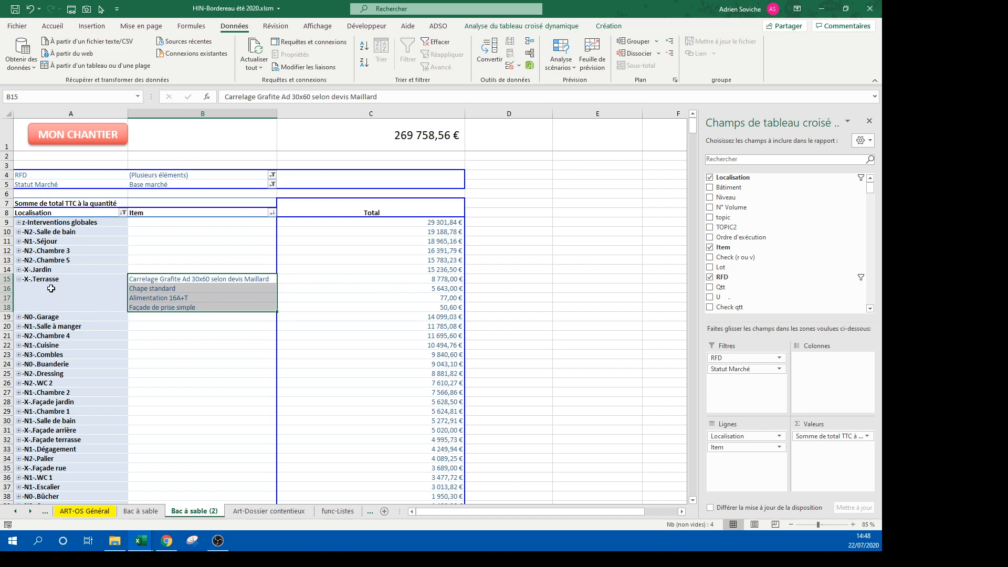
{"action": "left_click", "coordinate": [18, 280]}
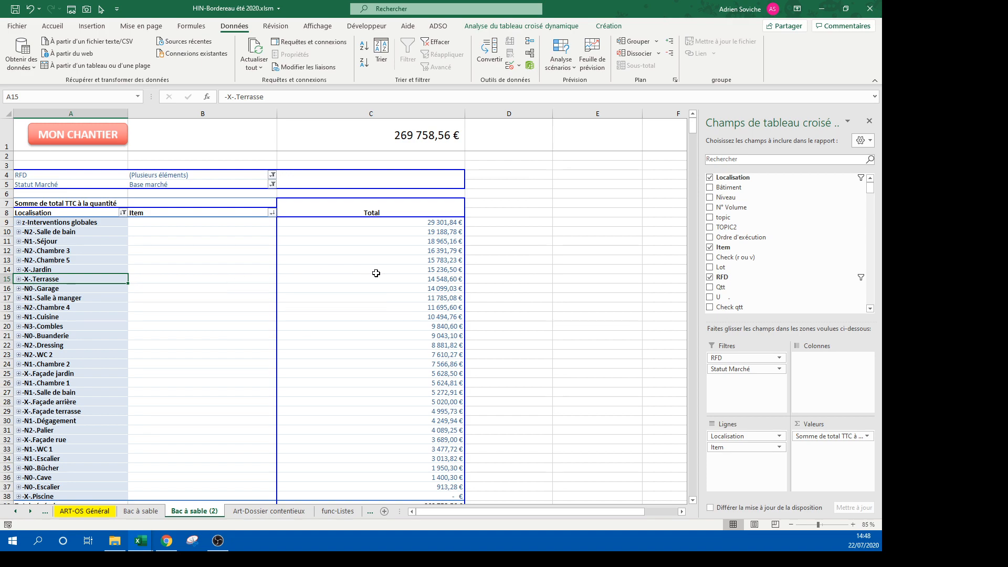
{"action": "mouse_move", "coordinate": [457, 282]}
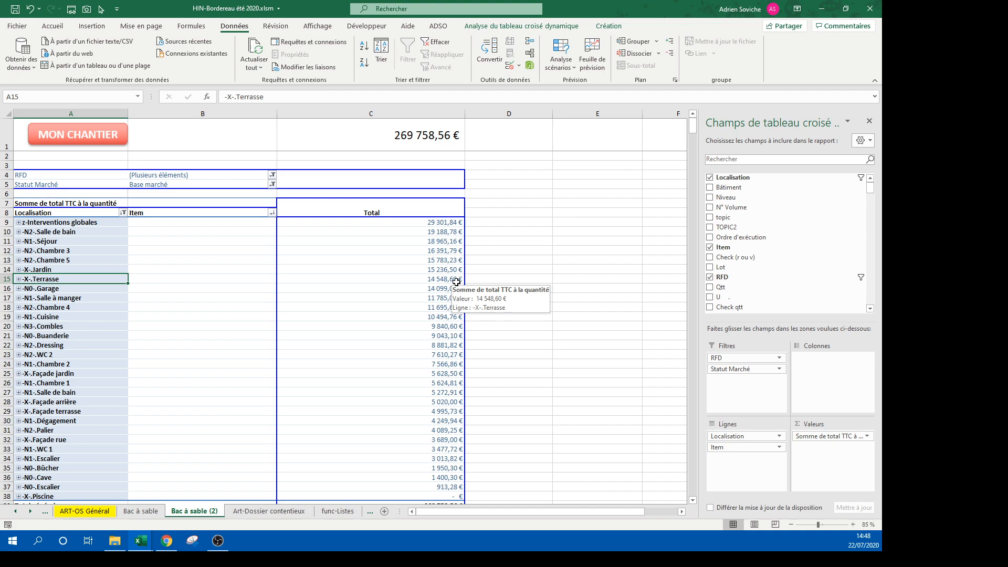
{"action": "left_click", "coordinate": [18, 289]}
{"action": "left_click", "coordinate": [19, 289]}
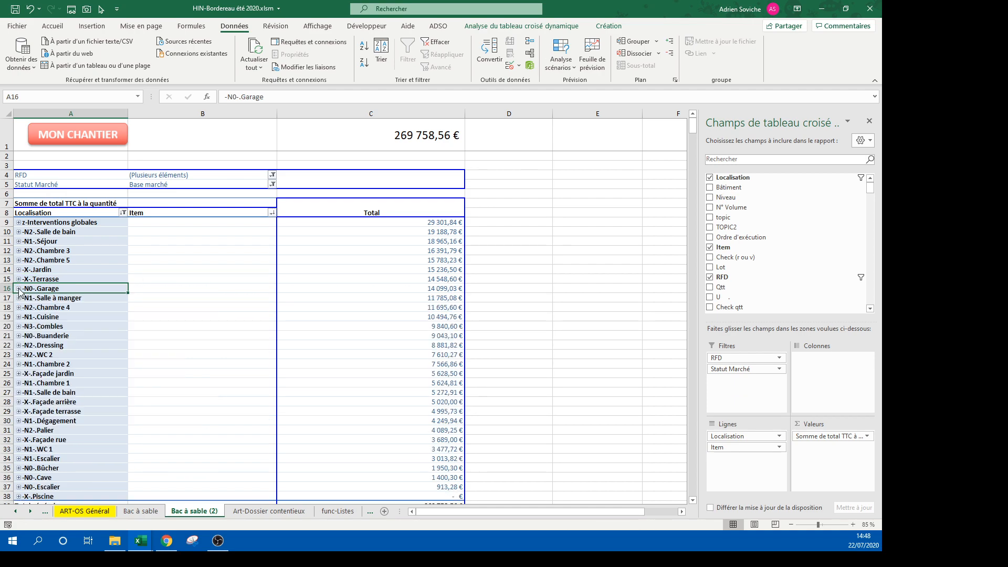
Step: Expand z-Interventions globales and replace the Item field with TOPIC2 under Localisation in the pivot rows
{"action": "left_click", "coordinate": [18, 222]}
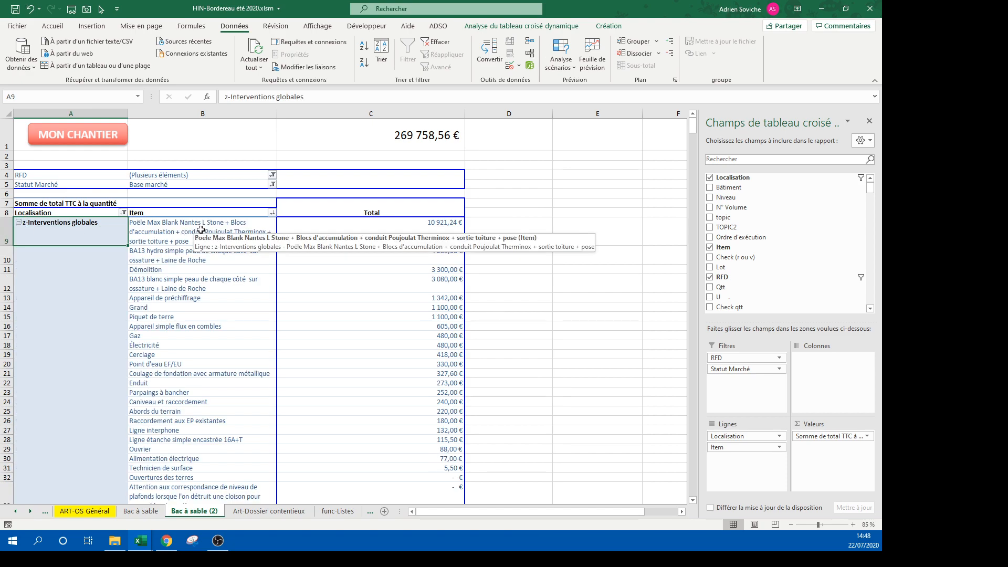
{"action": "left_click_drag", "start_coordinate": [724, 448], "coordinate": [626, 426]}
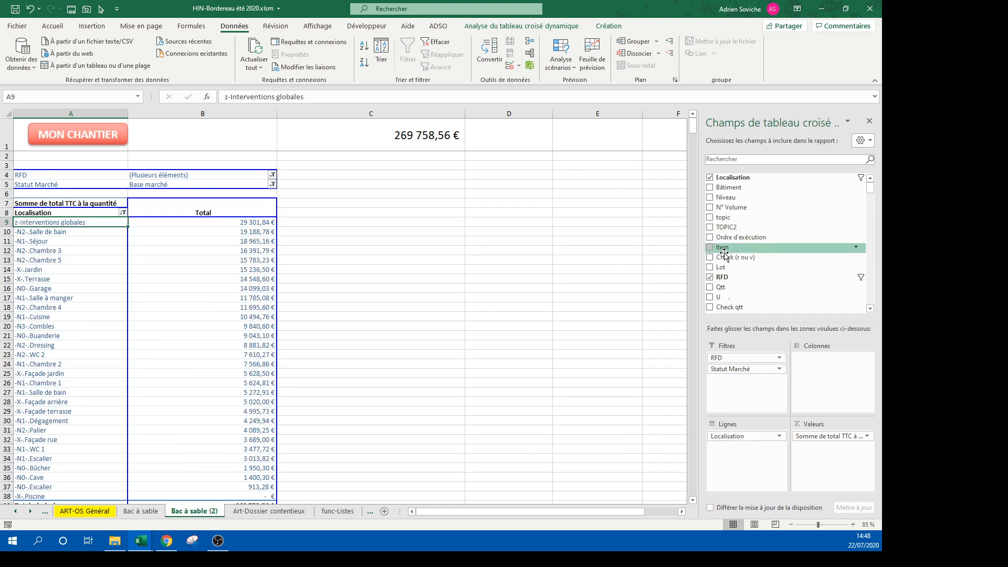
{"action": "left_click_drag", "start_coordinate": [729, 227], "coordinate": [730, 455]}
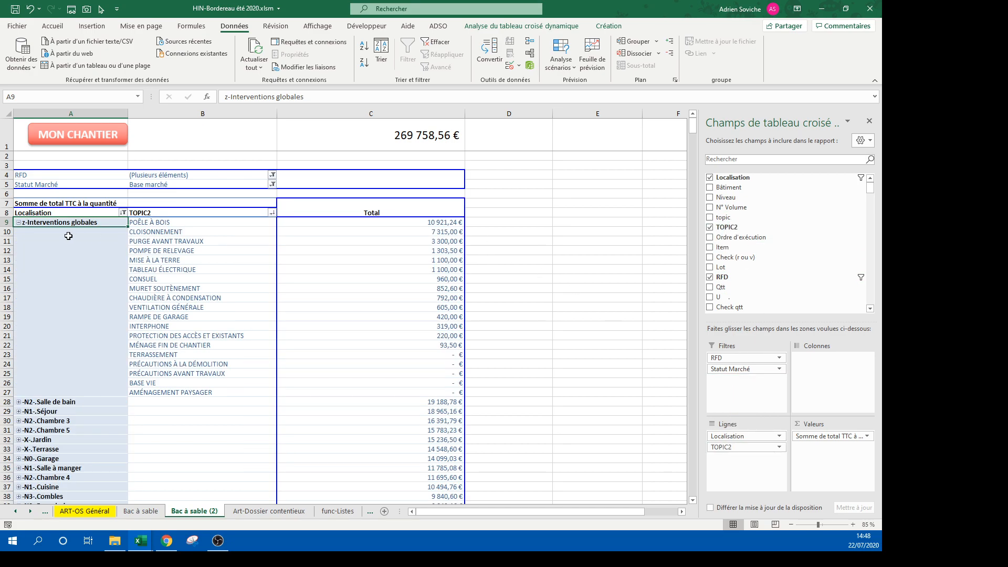
Step: Examine the z-Interventions globales topics and their amounts, including POÊLE À BOIS, CLOISONNEMENT and RAMPE DE GARAGE
{"action": "left_click", "coordinate": [147, 222]}
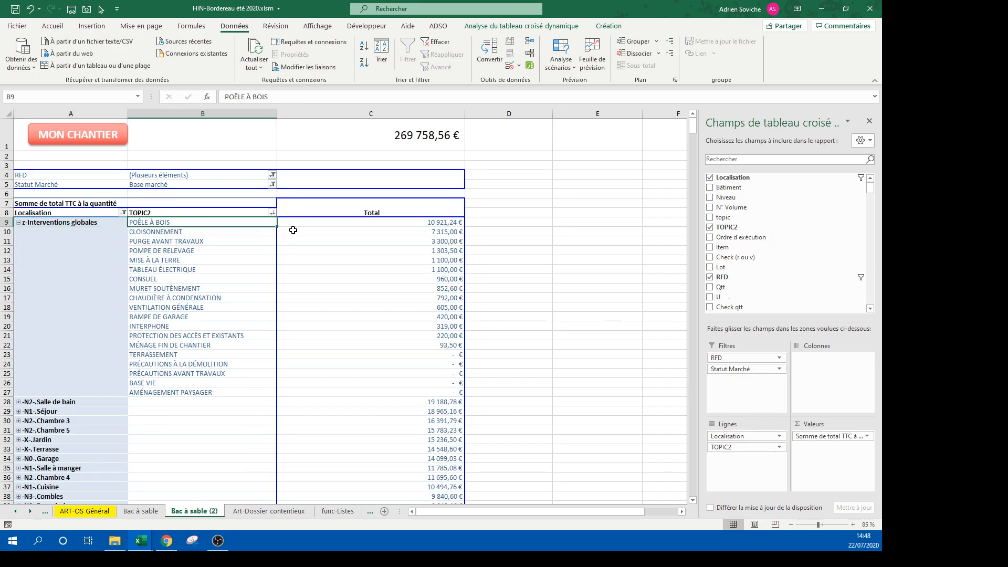
{"action": "left_click", "coordinate": [418, 222]}
{"action": "left_click", "coordinate": [185, 232]}
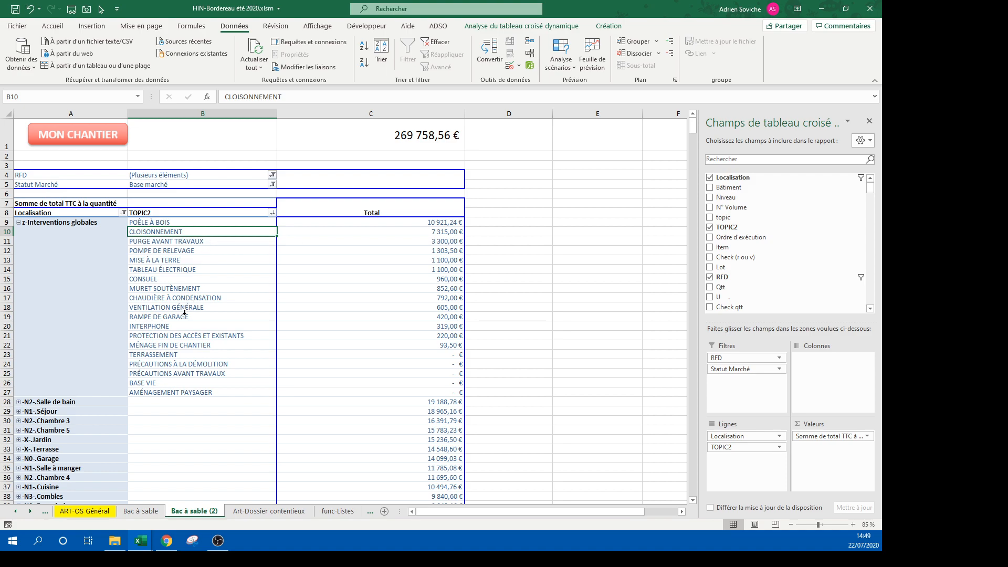
{"action": "left_click_drag", "start_coordinate": [186, 318], "coordinate": [421, 316]}
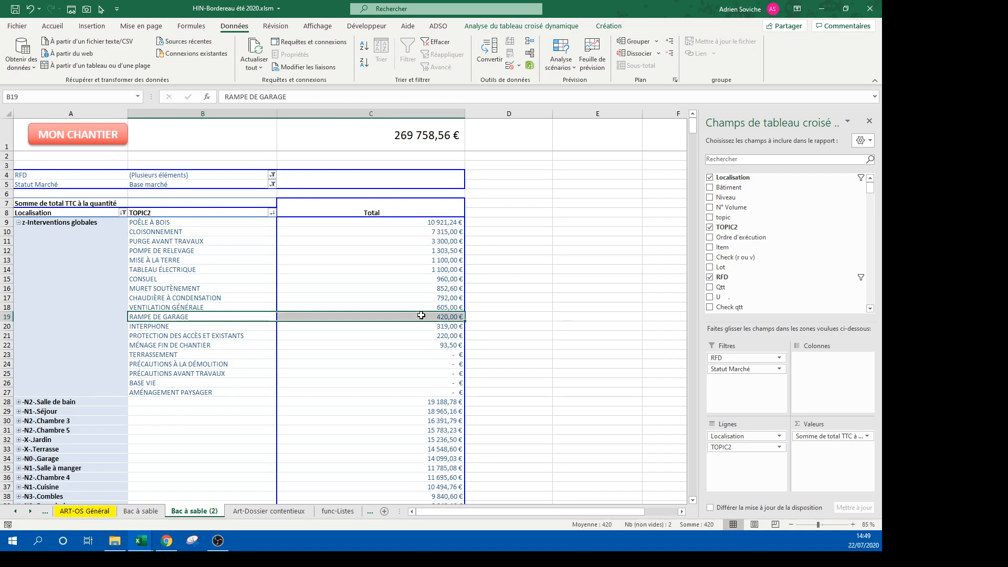
{"action": "left_click", "coordinate": [531, 353]}
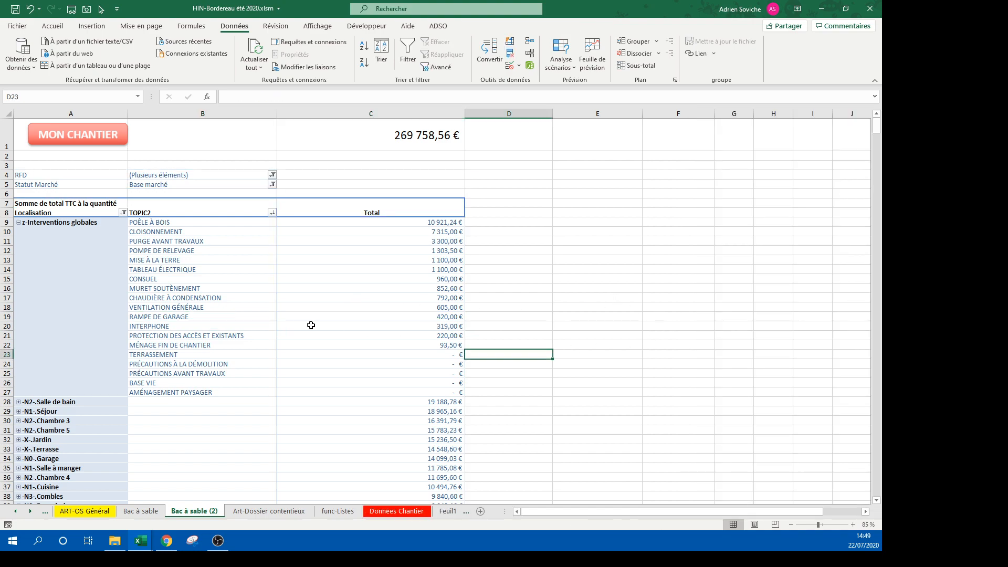
Step: Temporarily add the Qtt field below TOPIC2 in the pivot rows, check the two CLOISONNEMENT quantities, and remove the field again
{"action": "left_click", "coordinate": [188, 316]}
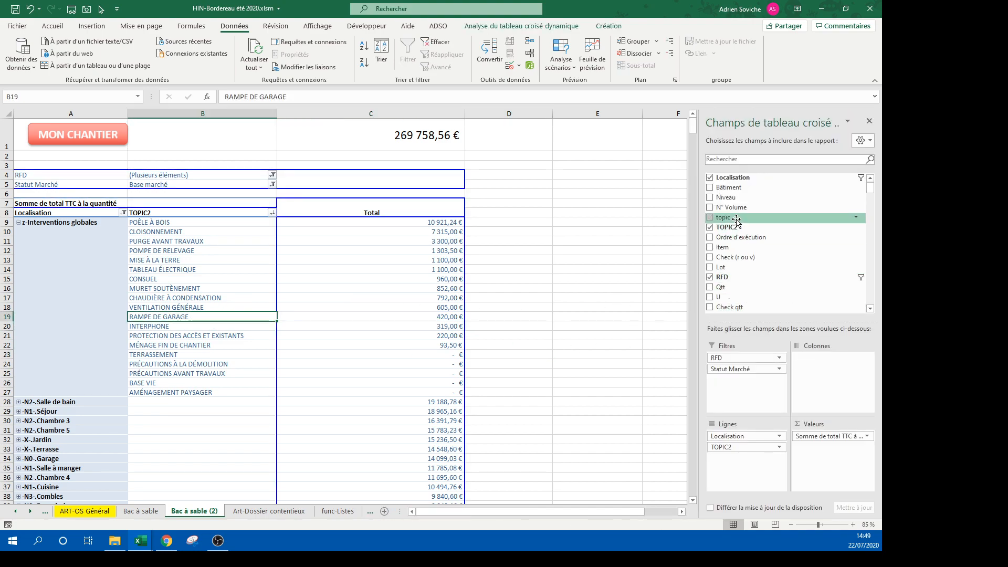
{"action": "left_click", "coordinate": [528, 270]}
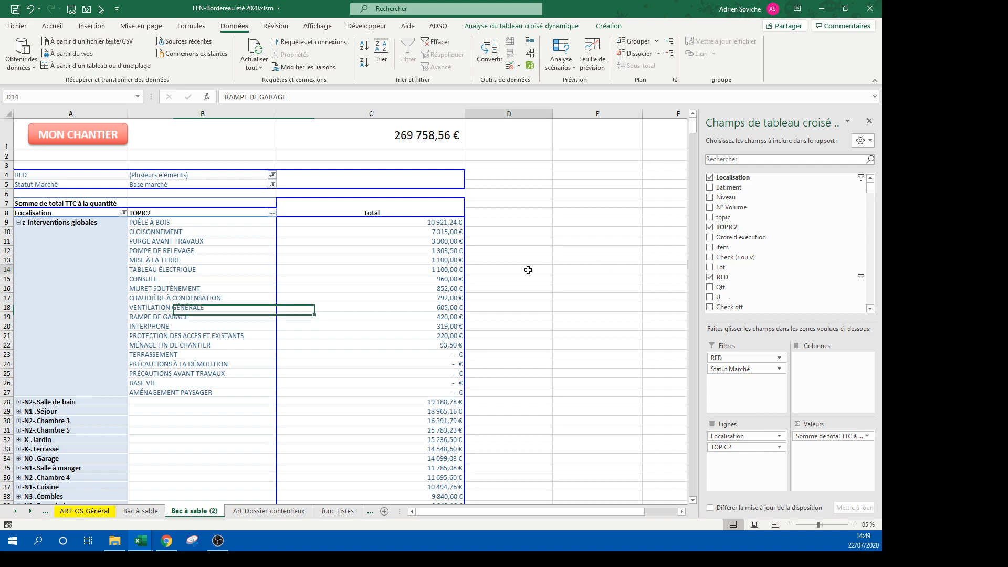
{"action": "left_click", "coordinate": [194, 242]}
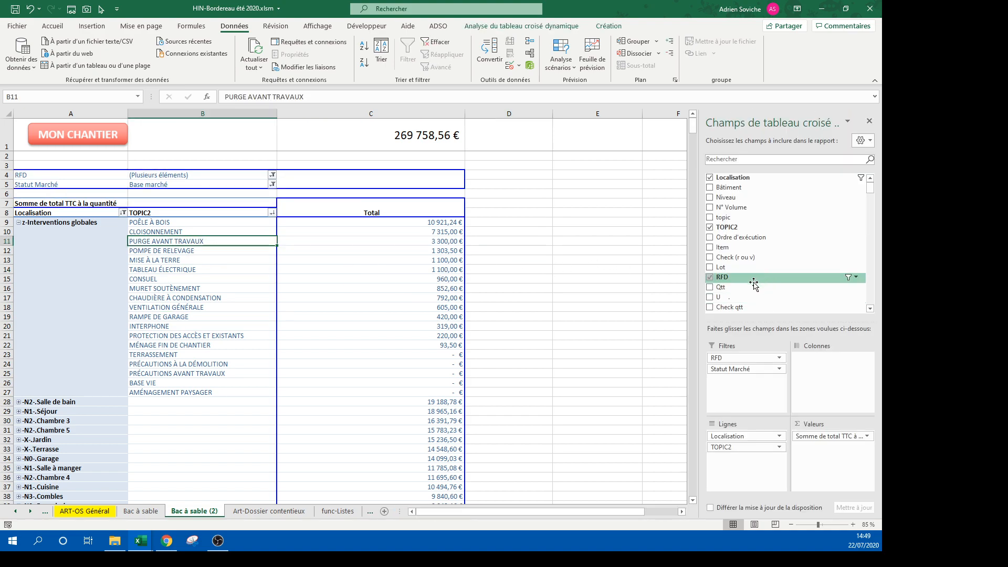
{"action": "left_click_drag", "start_coordinate": [747, 288], "coordinate": [746, 462]}
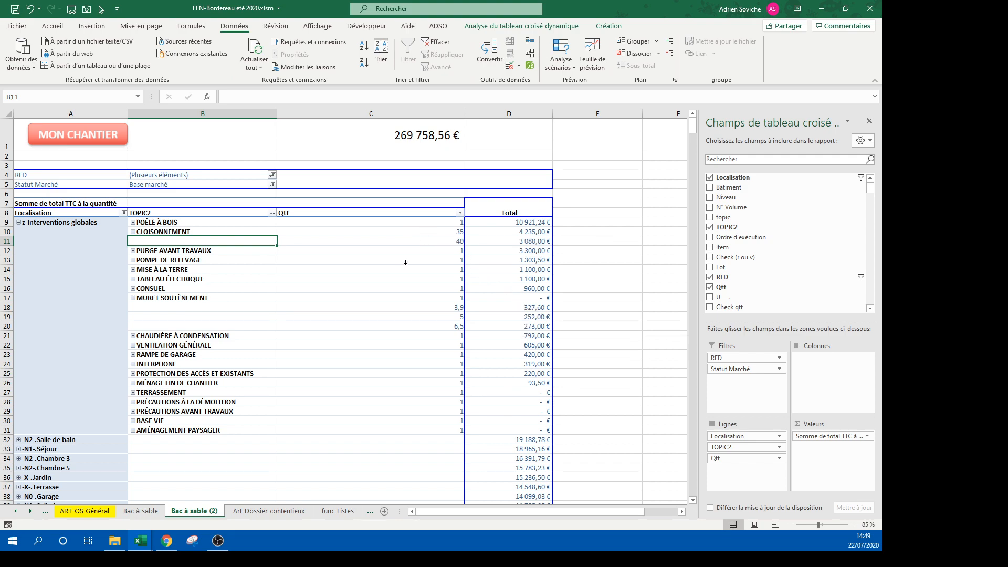
{"action": "left_click", "coordinate": [456, 234]}
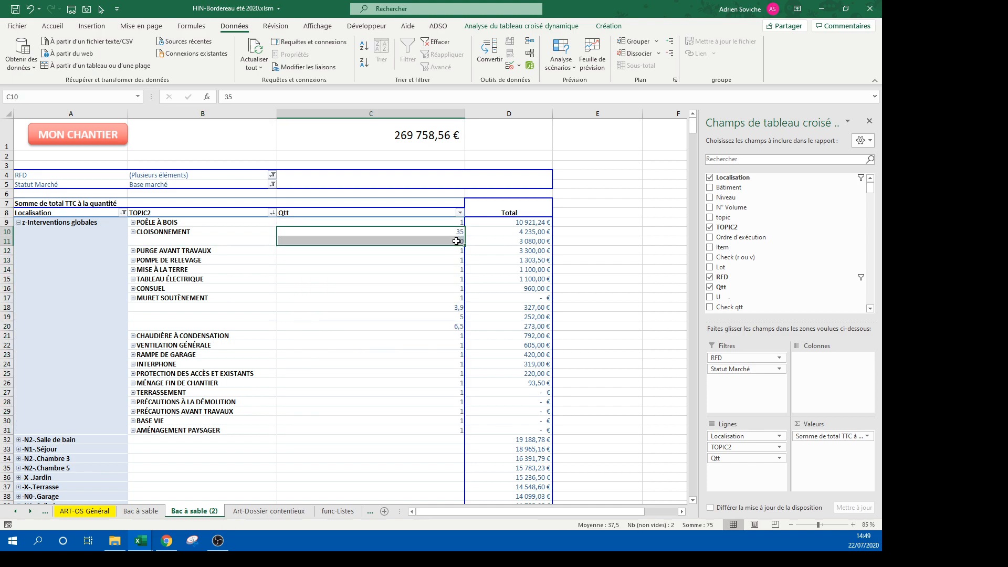
{"action": "left_click_drag", "start_coordinate": [457, 236], "coordinate": [457, 238]}
{"action": "left_click_drag", "start_coordinate": [746, 458], "coordinate": [563, 301]}
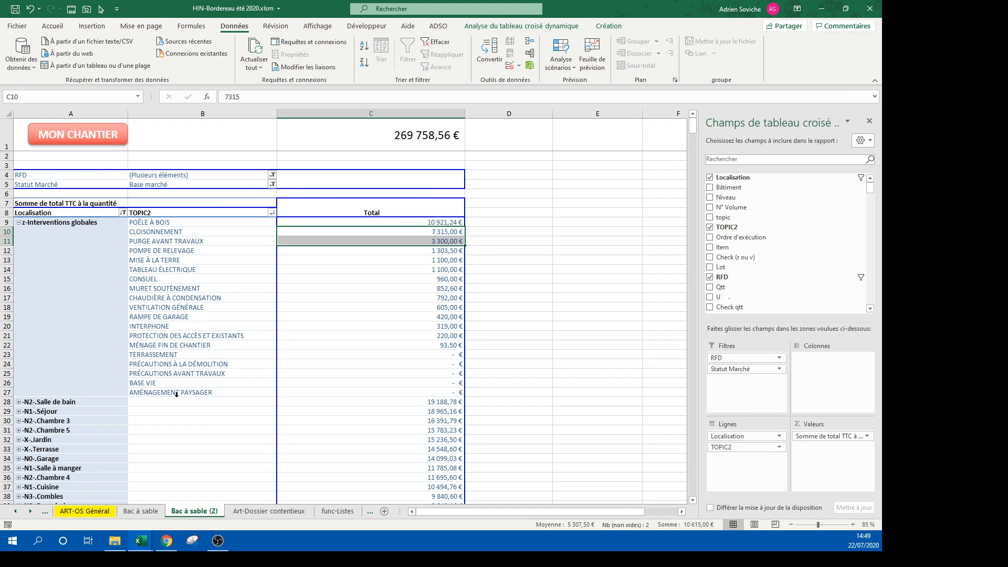
Step: Review the z-Interventions globales topics from AMÉNAGEMENT PAYSAGER up to INTERPHONE, plus the VENTILATION GÉNÉRALE amount
{"action": "left_click_drag", "start_coordinate": [179, 393], "coordinate": [191, 328]}
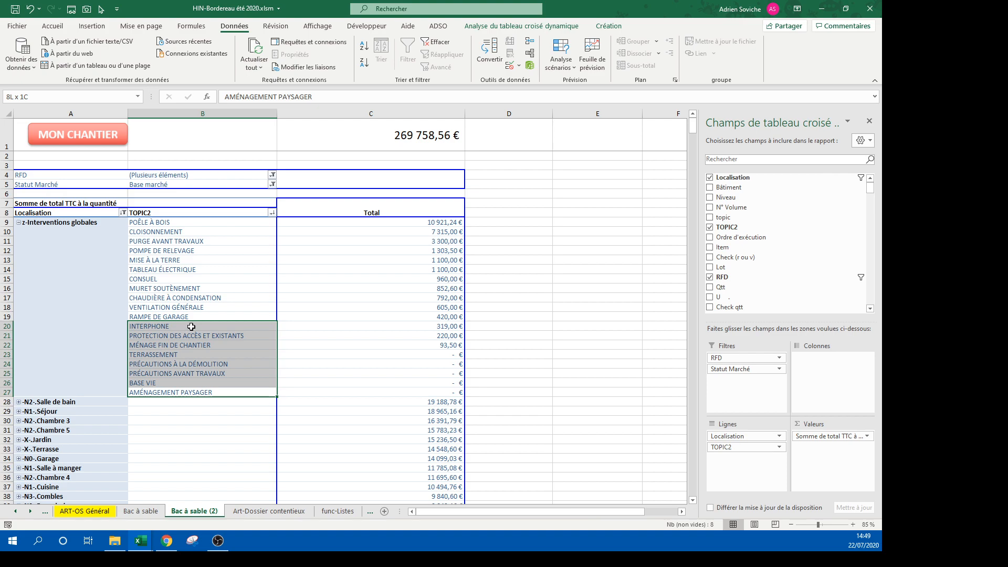
{"action": "left_click_drag", "start_coordinate": [191, 327], "coordinate": [416, 310]}
{"action": "left_click", "coordinate": [188, 309]}
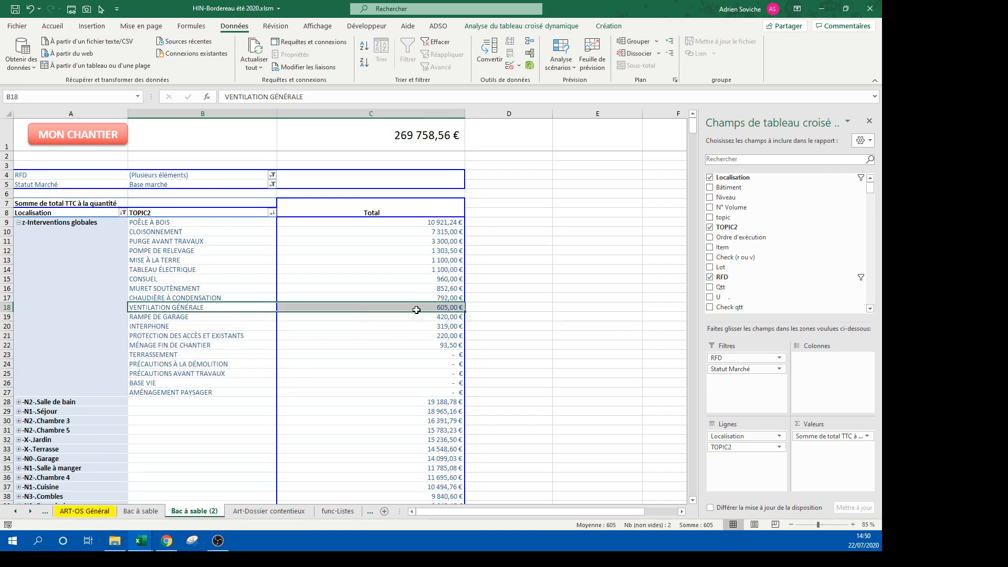
Step: Expand the -N2-.Salle de bain location in the pivot table and check its VMC amount
{"action": "left_click", "coordinate": [18, 406]}
{"action": "left_click", "coordinate": [18, 404]}
{"action": "scroll", "coordinate": [183, 376], "scroll_direction": "down", "scroll_amount": 3}
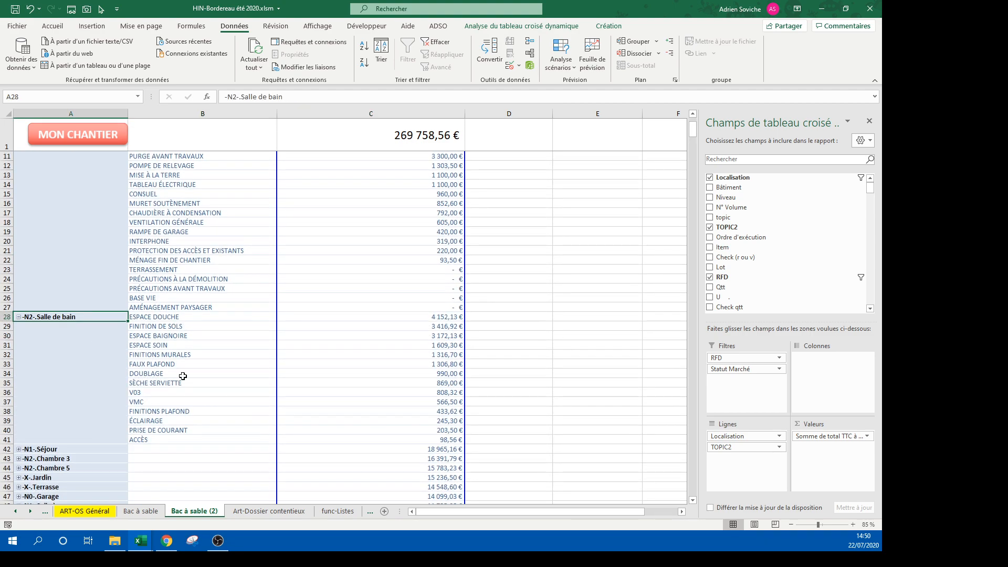
{"action": "left_click", "coordinate": [155, 403]}
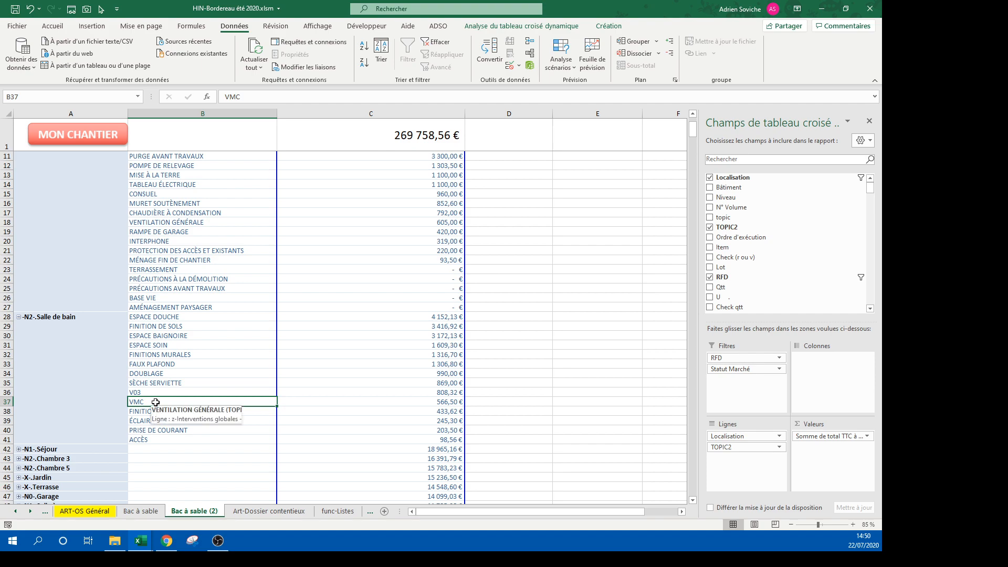
{"action": "left_click_drag", "start_coordinate": [248, 402], "coordinate": [417, 403]}
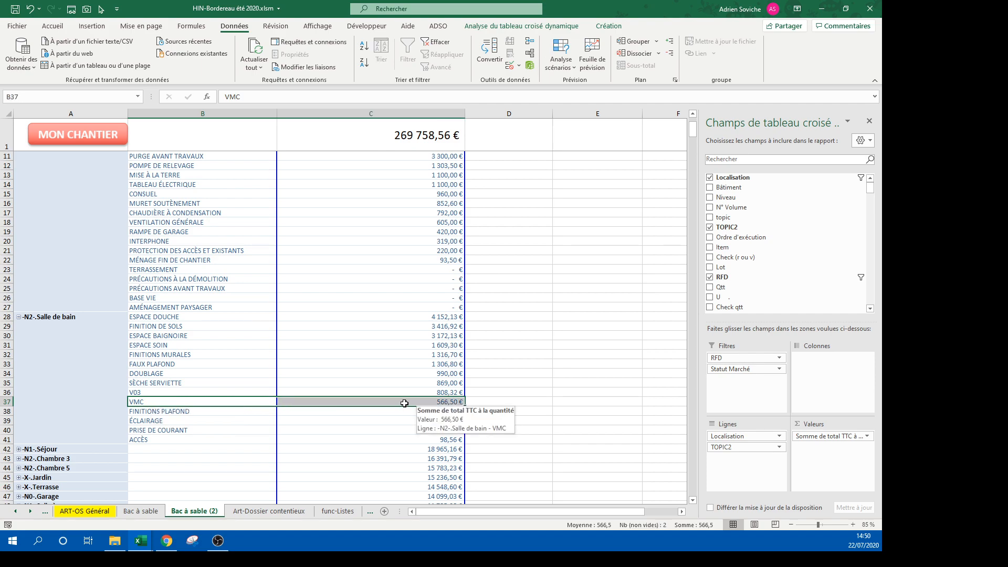
Step: Go to the Donnees Chantier sheet and clear all active filters on its table
{"action": "left_click", "coordinate": [103, 149]}
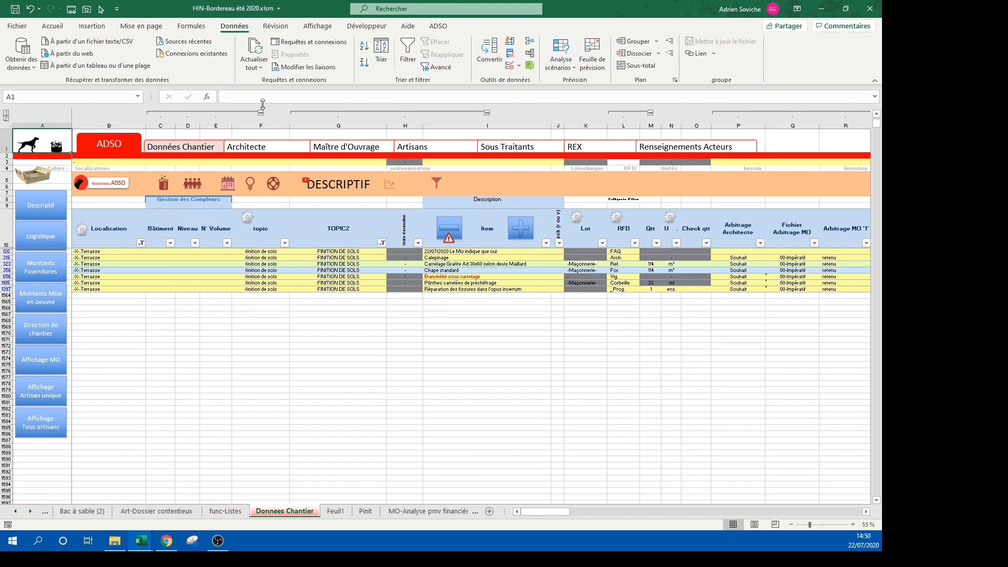
{"action": "left_click", "coordinate": [346, 241]}
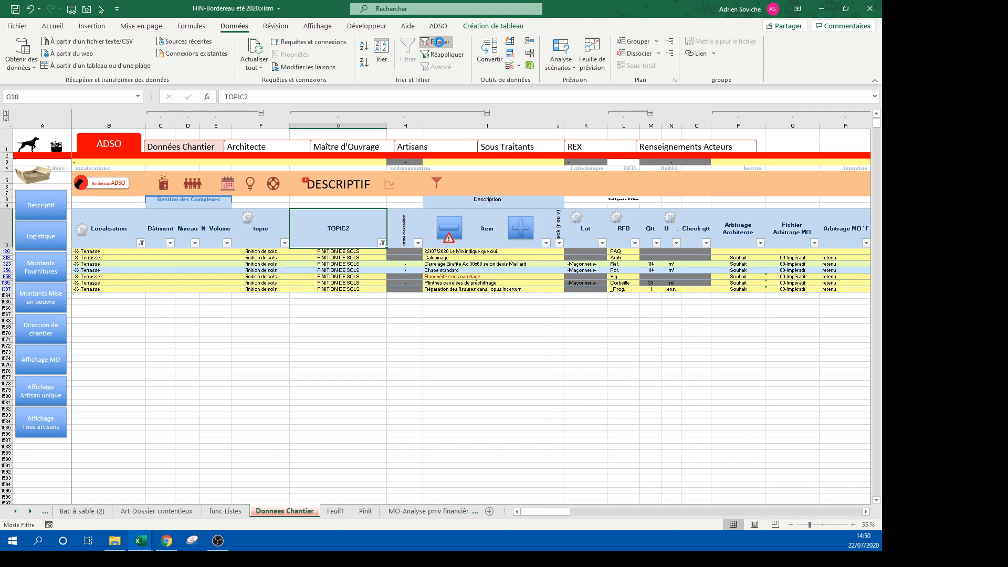
{"action": "left_click", "coordinate": [439, 42]}
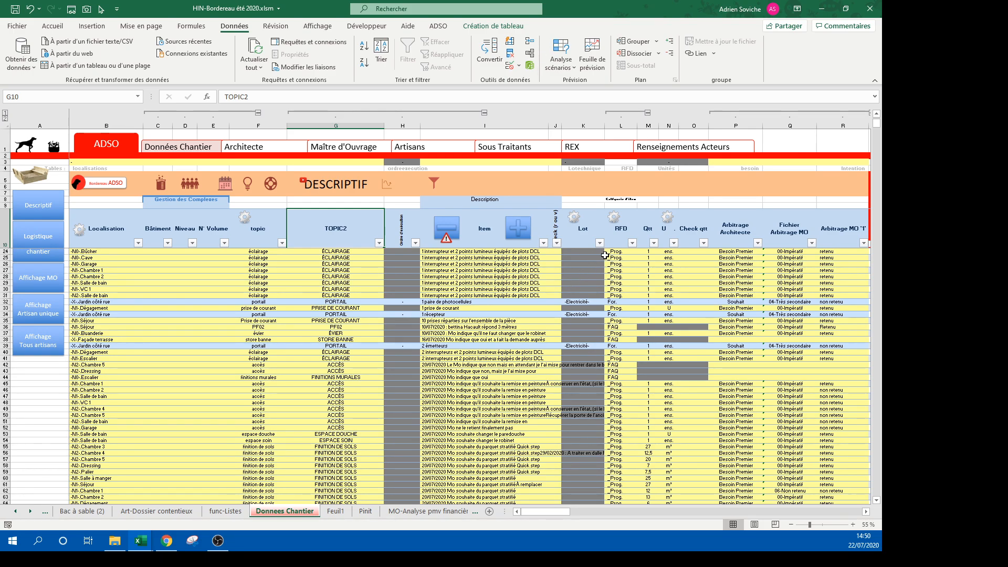
Step: Sort the topic column from A to Z and filter it on "vmc"
{"action": "left_click", "coordinate": [283, 243]}
{"action": "left_click", "coordinate": [283, 243]}
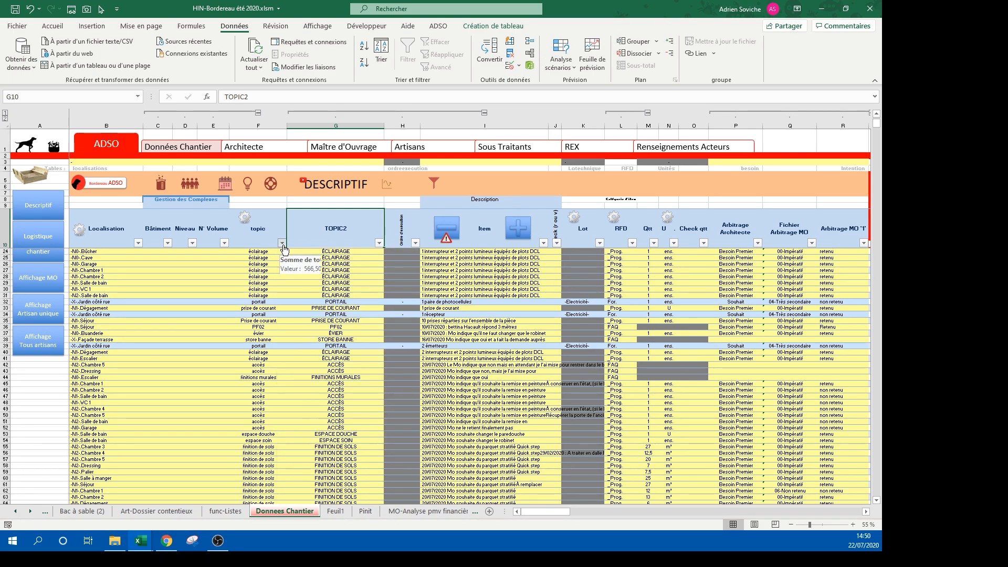
{"action": "left_click", "coordinate": [283, 243]}
{"action": "left_click", "coordinate": [314, 257]}
{"action": "left_click", "coordinate": [283, 243]}
{"action": "left_click", "coordinate": [315, 354]}
{"action": "type", "text": "vmc"}
{"action": "key", "text": "Return"}
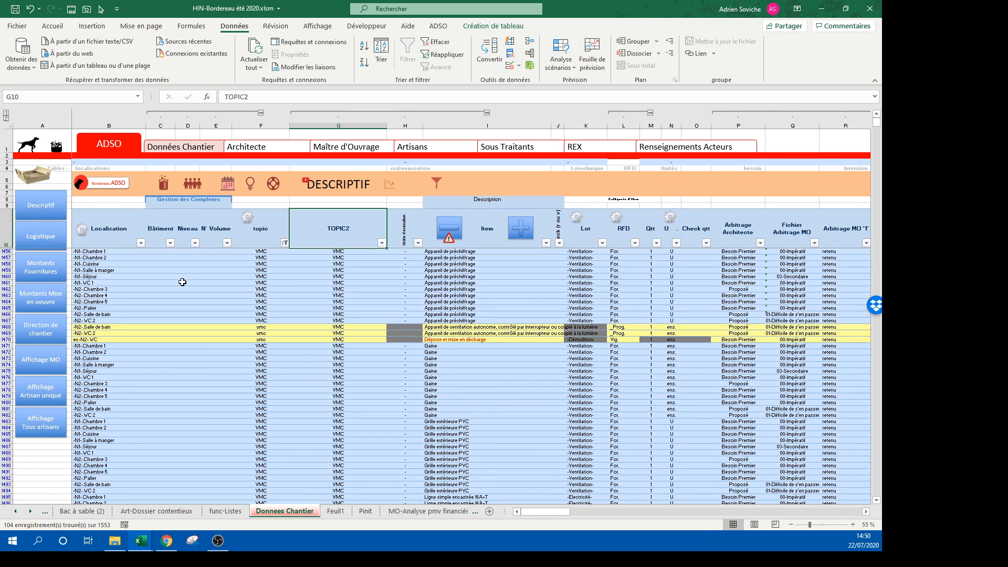
Step: Sort the filtered VMC rows by Localisation from A to Z
{"action": "left_click", "coordinate": [141, 243]}
{"action": "left_click", "coordinate": [161, 256]}
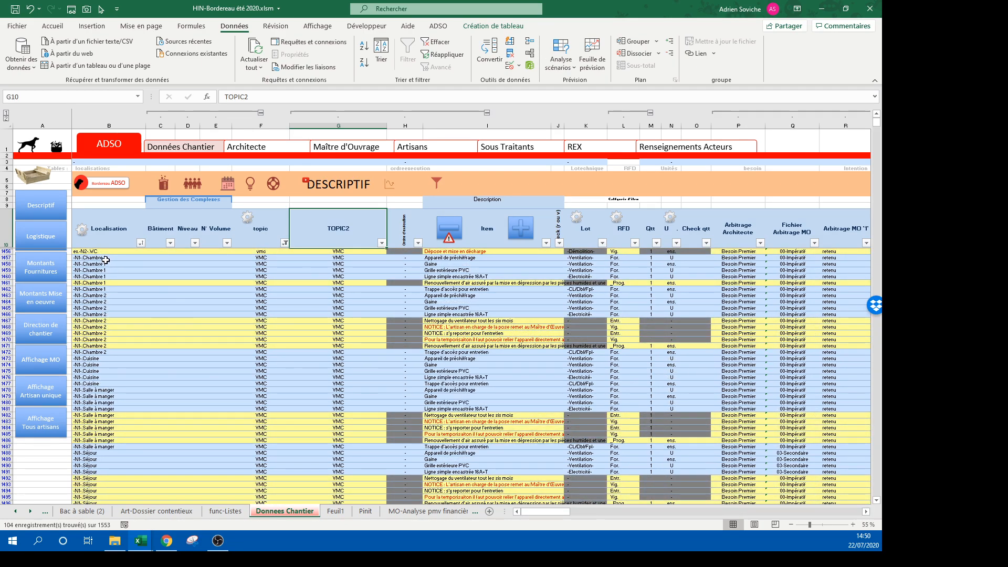
{"action": "left_click", "coordinate": [141, 243]}
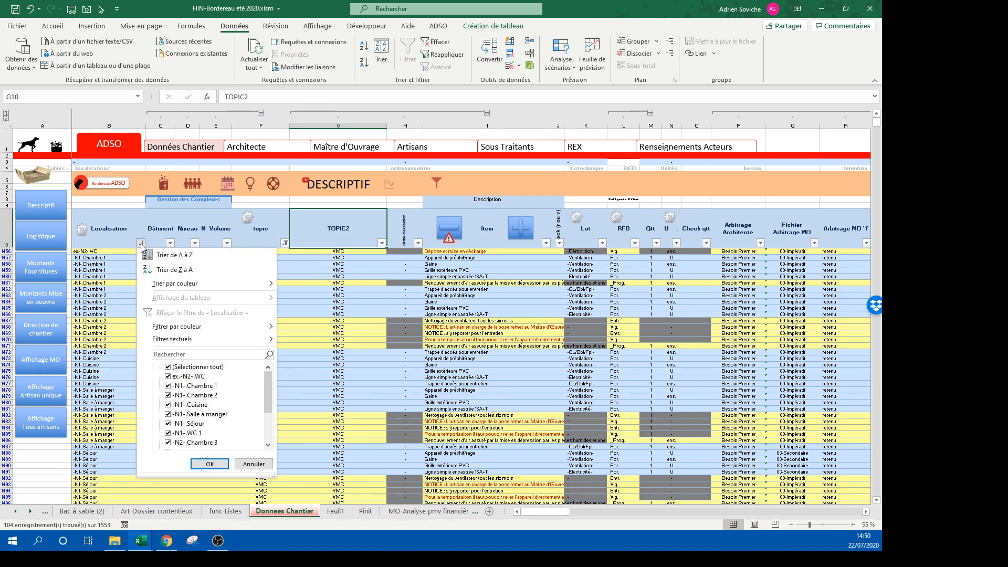
{"action": "left_click", "coordinate": [141, 244]}
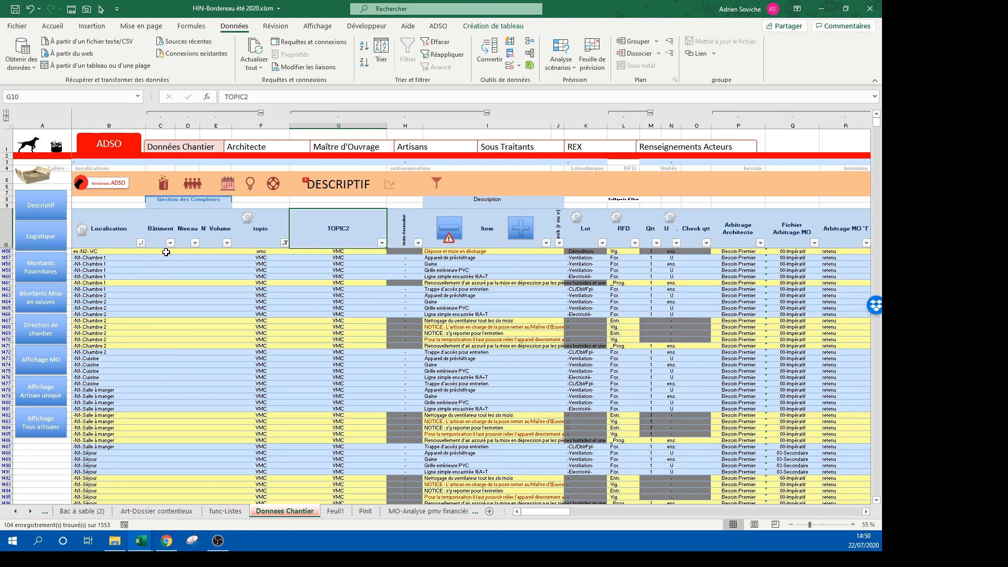
Step: Filter Localisation to -N1-.Chambre 1, -N1-.Chambre 2, -N1-.Séjour, -N2-.Chambre 3, -N2-.Chambre 4, -N2-.Chambre 5, -N2-.Palier and -N3-.Combles
{"action": "left_click", "coordinate": [140, 243]}
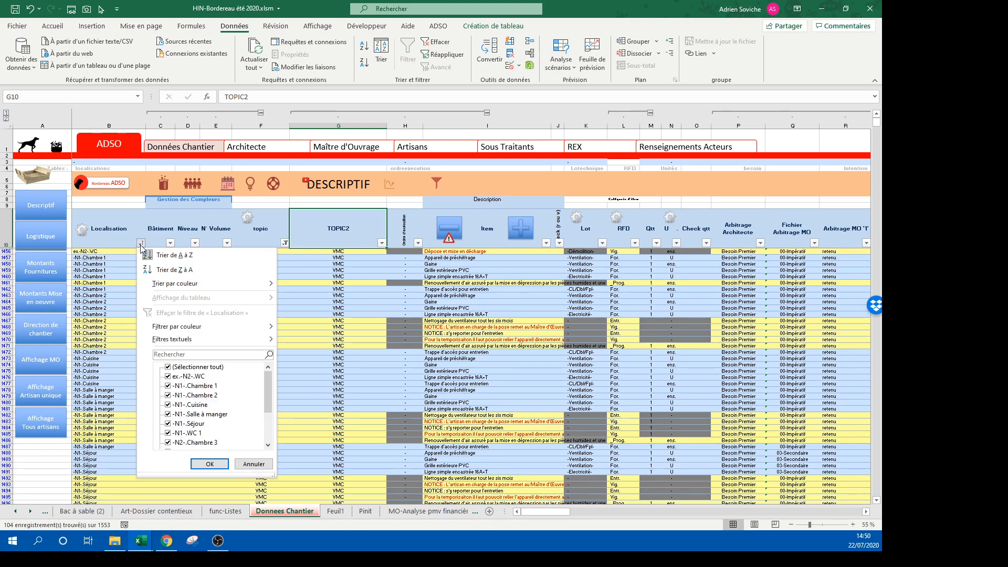
{"action": "left_click", "coordinate": [168, 368]}
{"action": "left_click", "coordinate": [169, 387]}
{"action": "left_click", "coordinate": [168, 396]}
{"action": "left_click", "coordinate": [168, 423]}
{"action": "left_click", "coordinate": [173, 443]}
{"action": "scroll", "coordinate": [216, 428], "scroll_direction": "down", "scroll_amount": 2}
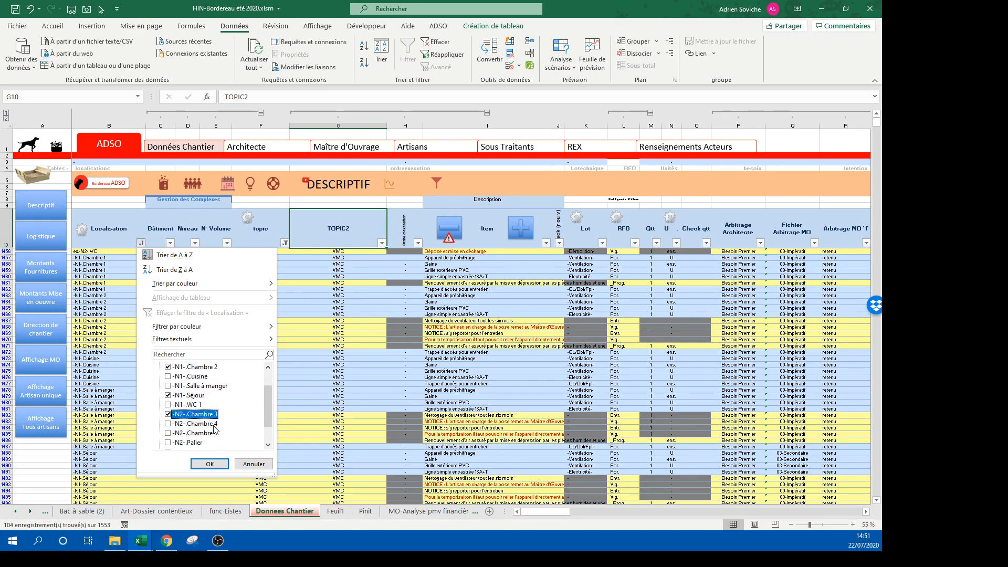
{"action": "left_click", "coordinate": [169, 396]}
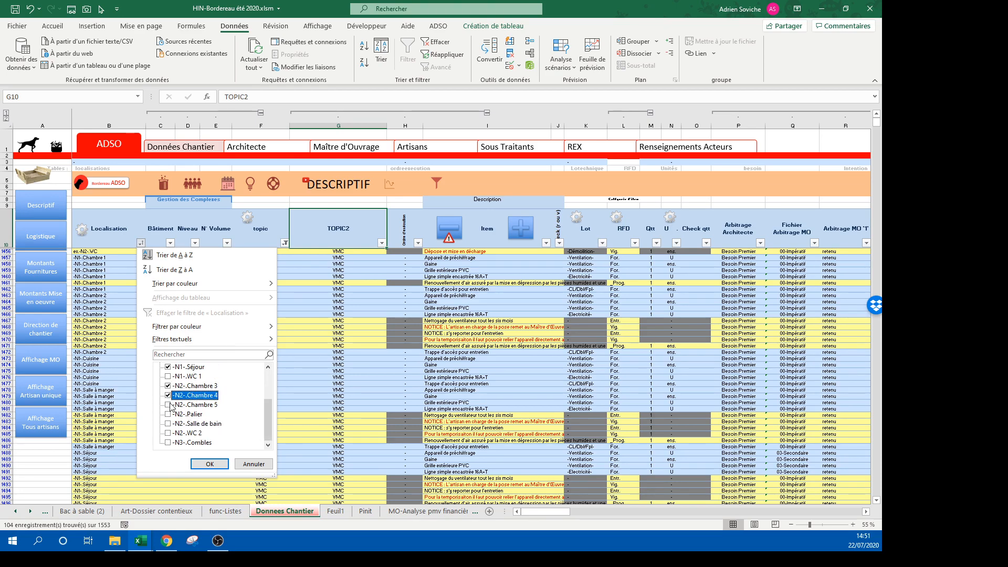
{"action": "left_click", "coordinate": [169, 405]}
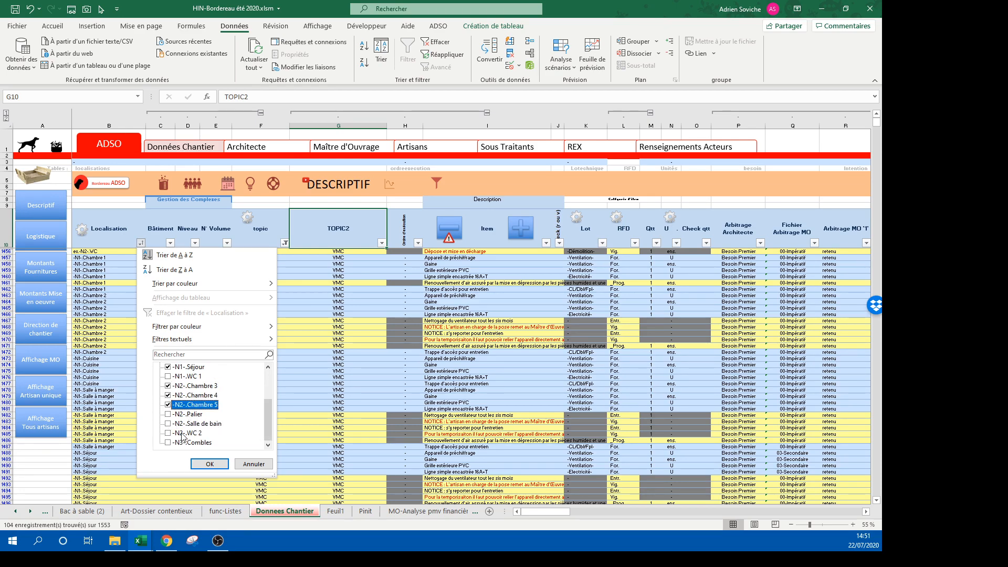
{"action": "left_click", "coordinate": [168, 415]}
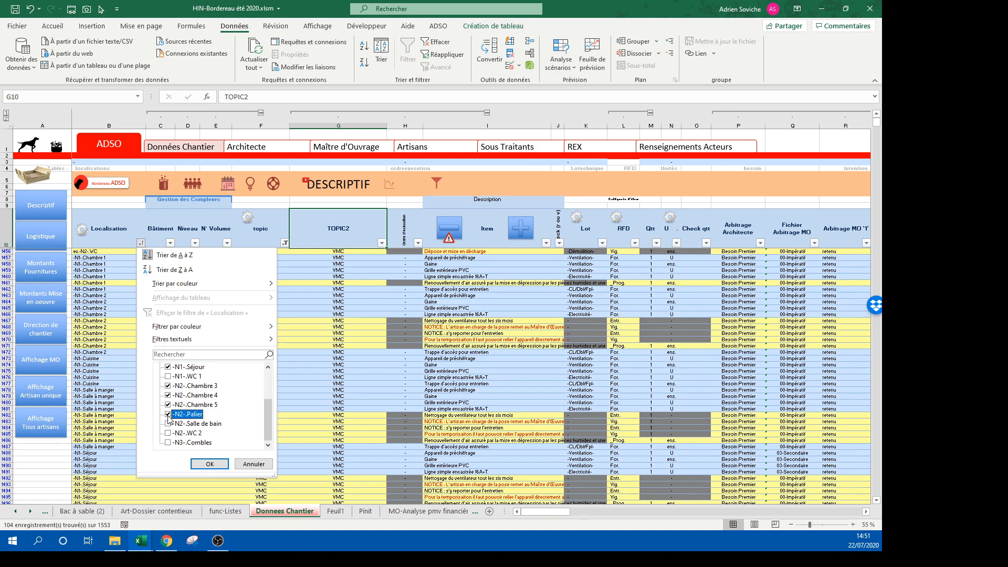
{"action": "left_click", "coordinate": [168, 442]}
{"action": "left_click", "coordinate": [210, 464]}
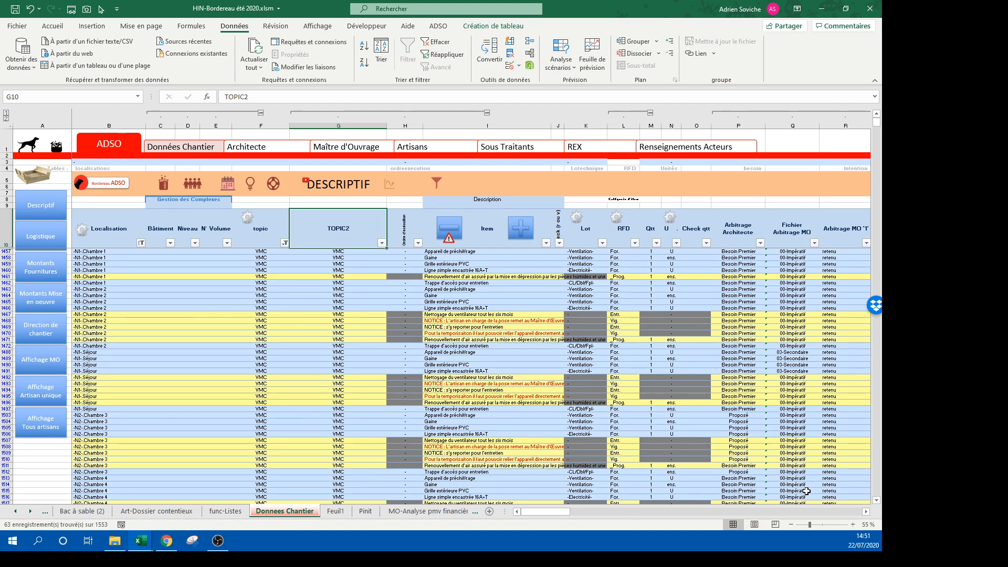
Step: Sort the filtered VMC rows by the RFD column from A to Z
{"action": "left_click", "coordinate": [867, 512]}
{"action": "left_click", "coordinate": [866, 512]}
{"action": "left_click", "coordinate": [866, 512]}
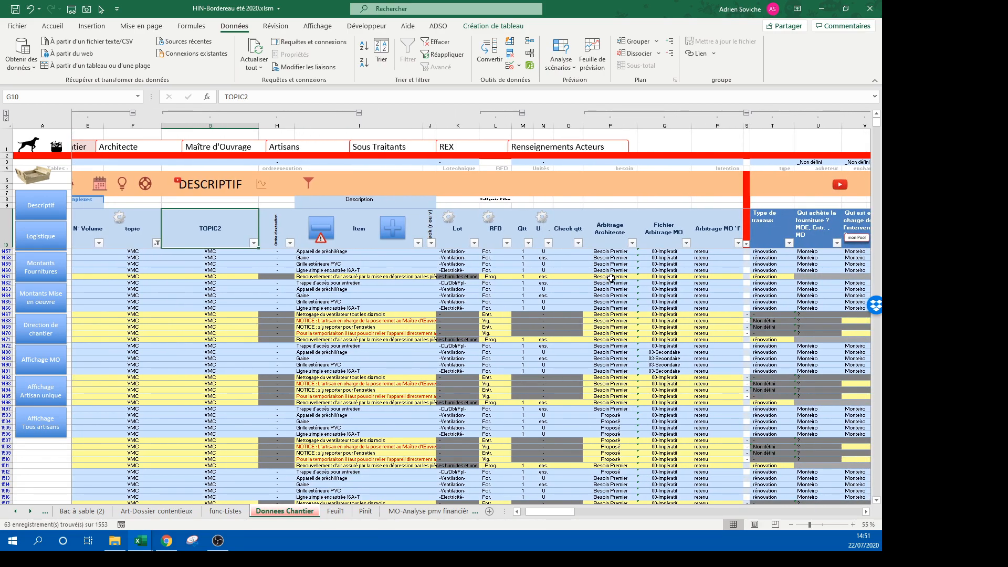
{"action": "left_click", "coordinate": [507, 243]}
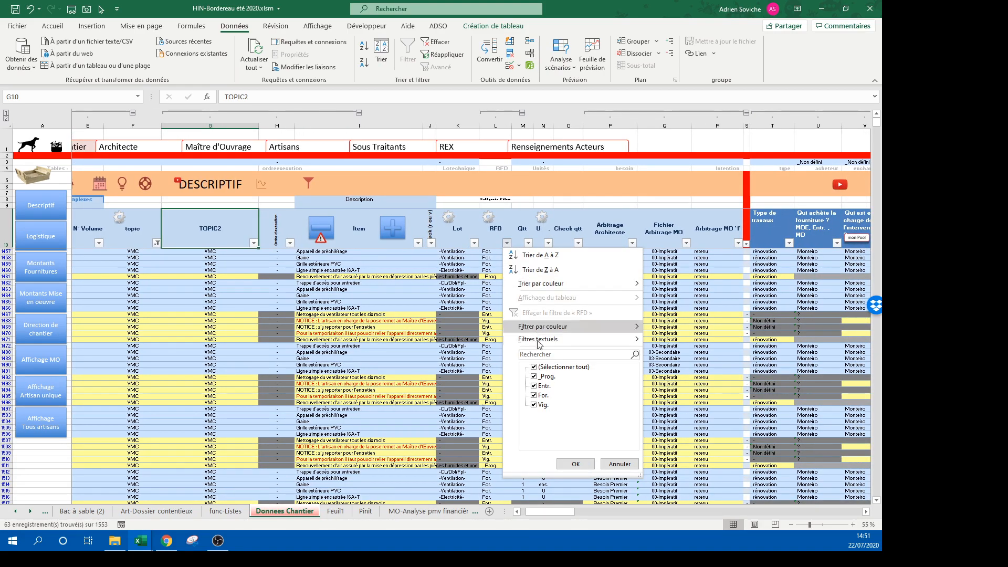
{"action": "left_click", "coordinate": [546, 254]}
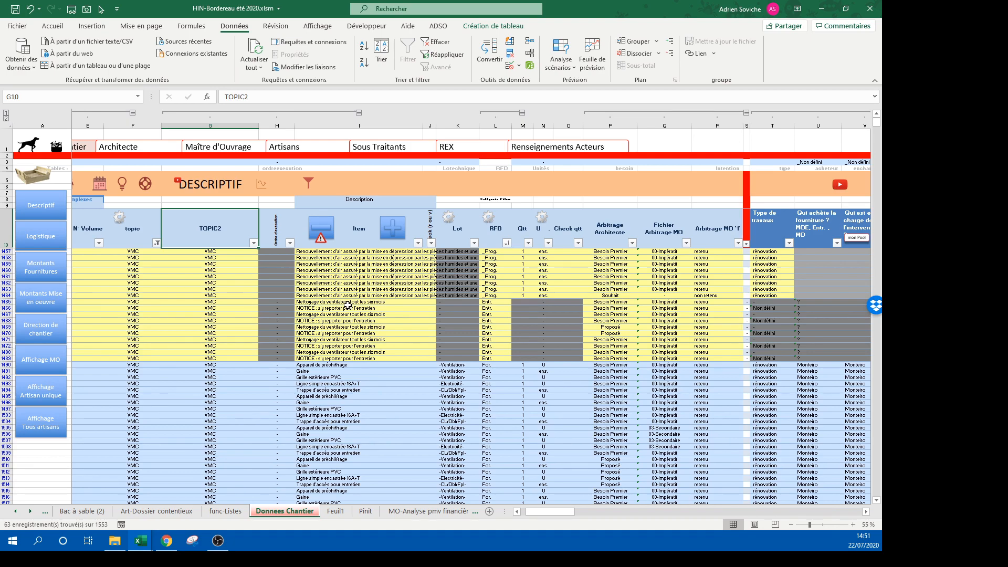
Step: Delete the filtered VMC rows with RFD Entr., For. and Vig., keeping only the _Prog. rows
{"action": "left_click_drag", "start_coordinate": [348, 302], "coordinate": [348, 358]}
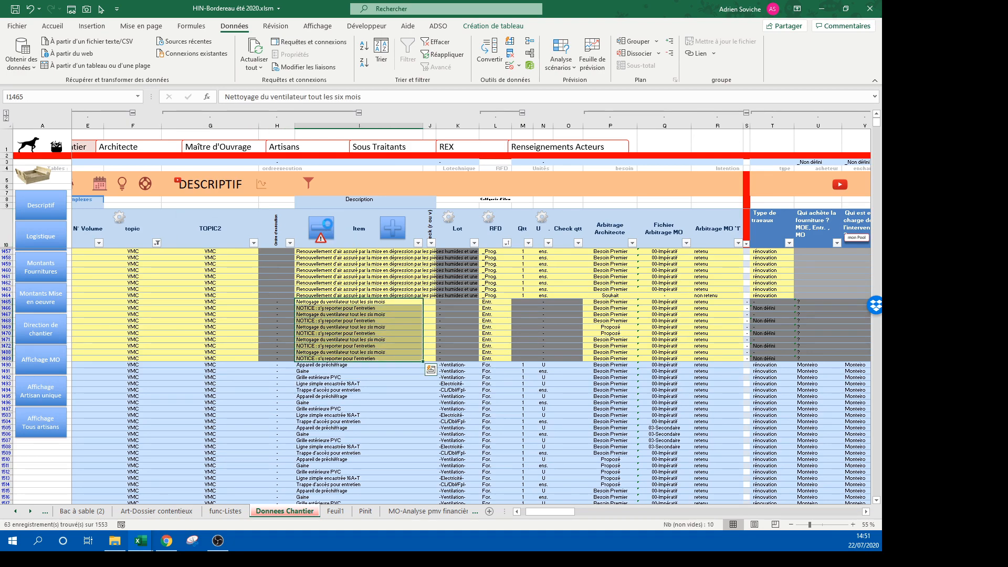
{"action": "left_click", "coordinate": [323, 227]}
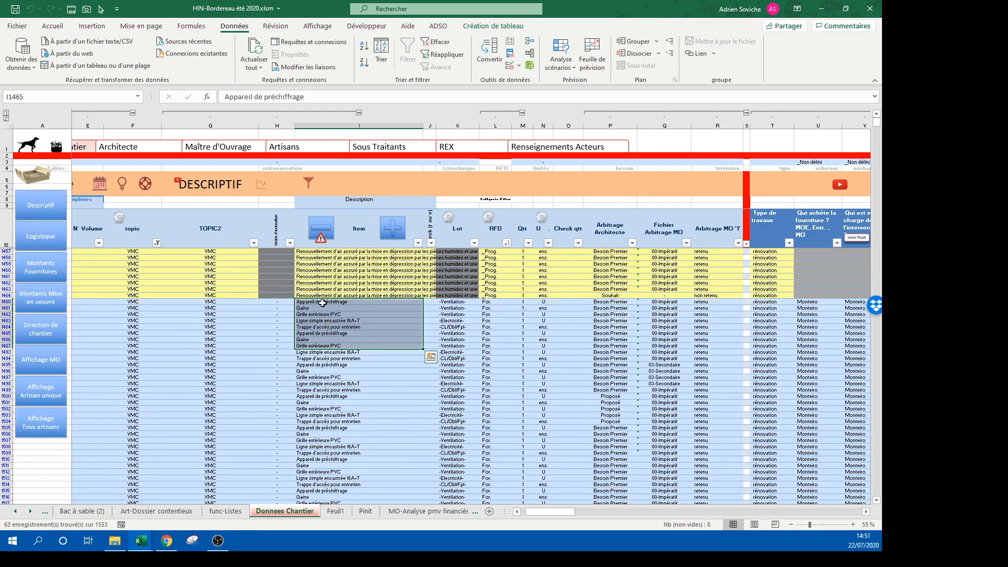
{"action": "left_click_drag", "start_coordinate": [322, 302], "coordinate": [354, 549]}
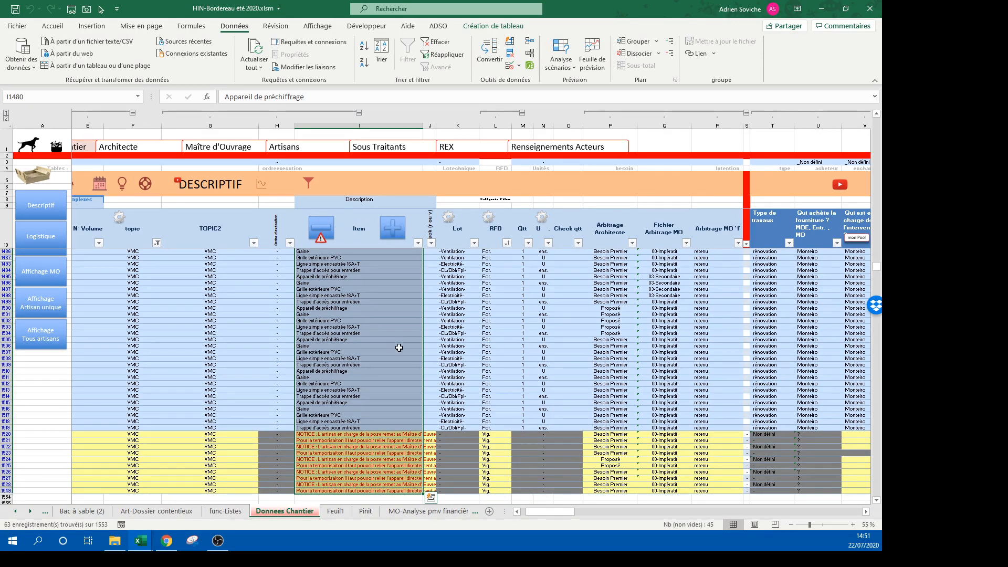
{"action": "key", "text": "ctrl+minus"}
{"action": "left_click", "coordinate": [352, 232]}
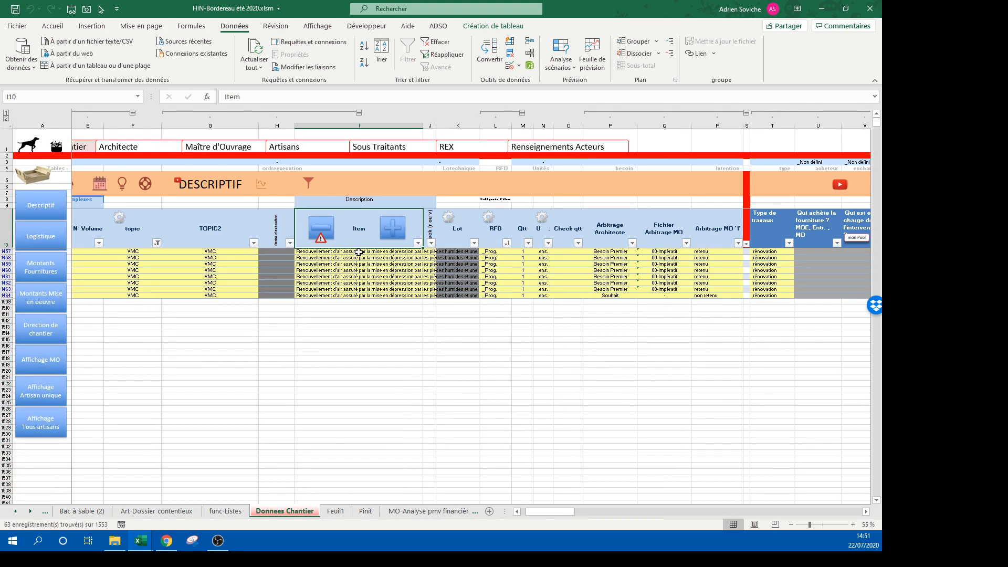
Step: Select the remaining _Prog. air-renewal items, check the VMC line on Bac à sable (2), and return to Donnees Chantier
{"action": "left_click_drag", "start_coordinate": [362, 251], "coordinate": [361, 296]}
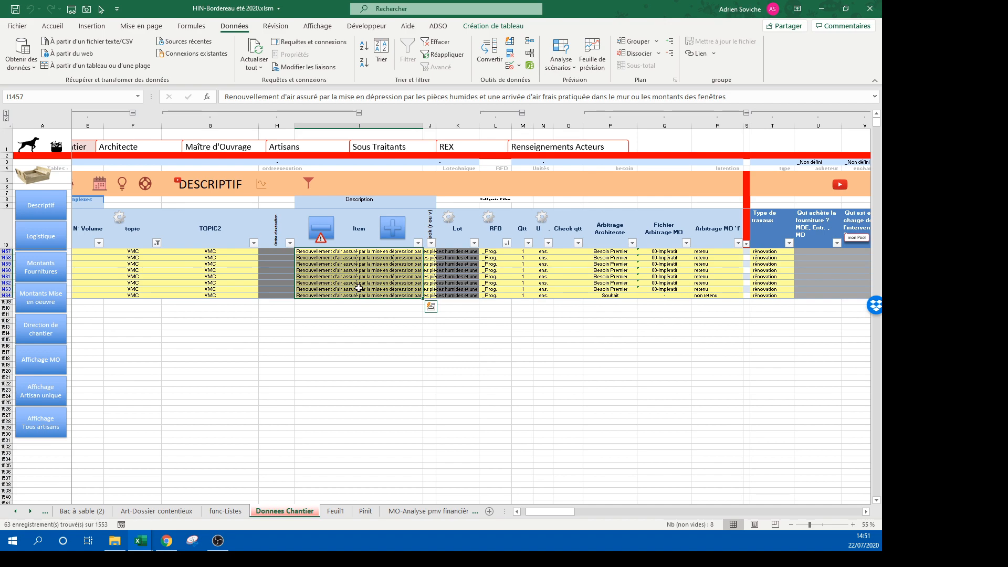
{"action": "left_click", "coordinate": [61, 512]}
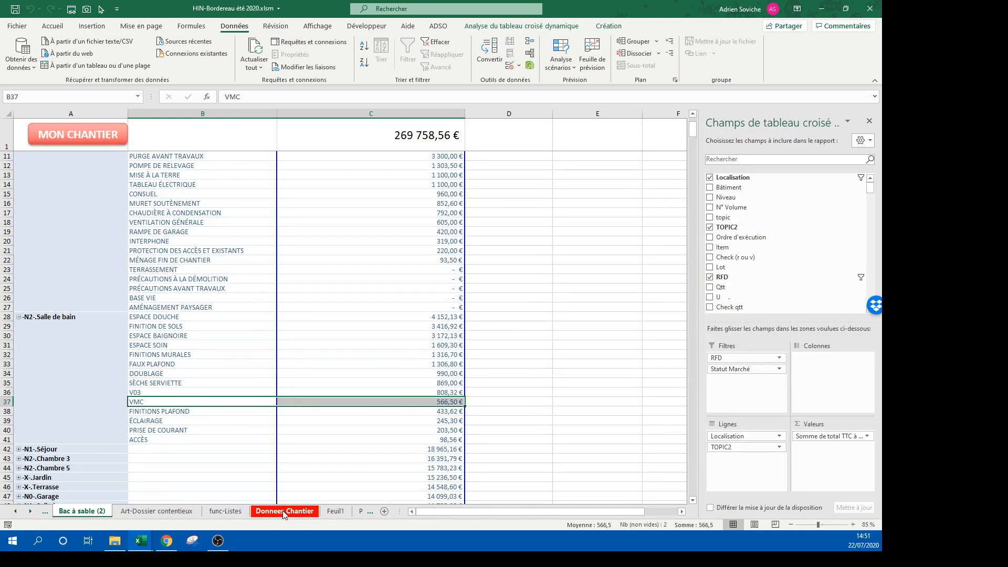
{"action": "left_click", "coordinate": [284, 512]}
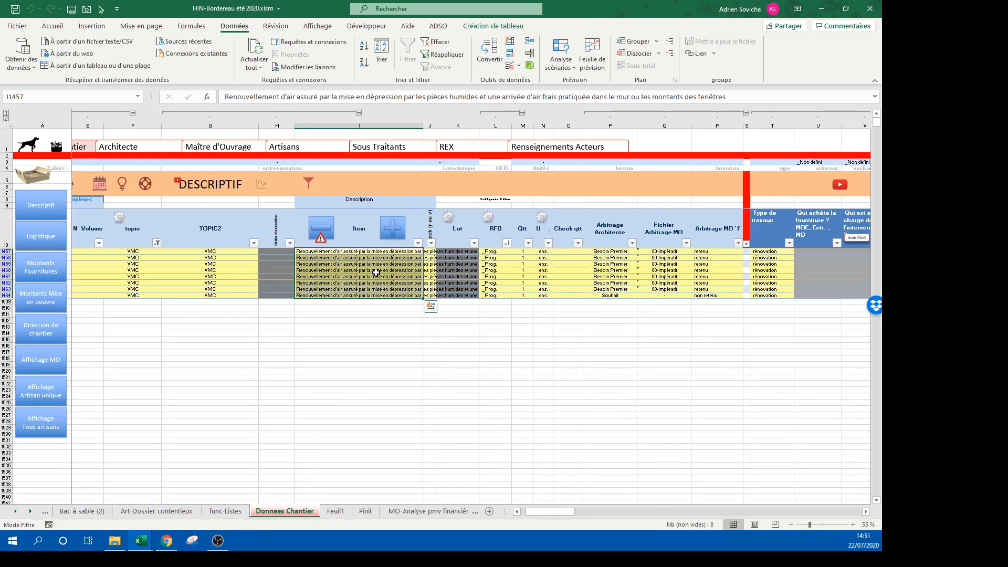
Step: Change the Localisation filter to show only ex.-N2-.WC and -N1-.Salle à manger
{"action": "left_click_drag", "start_coordinate": [563, 511], "coordinate": [420, 518]}
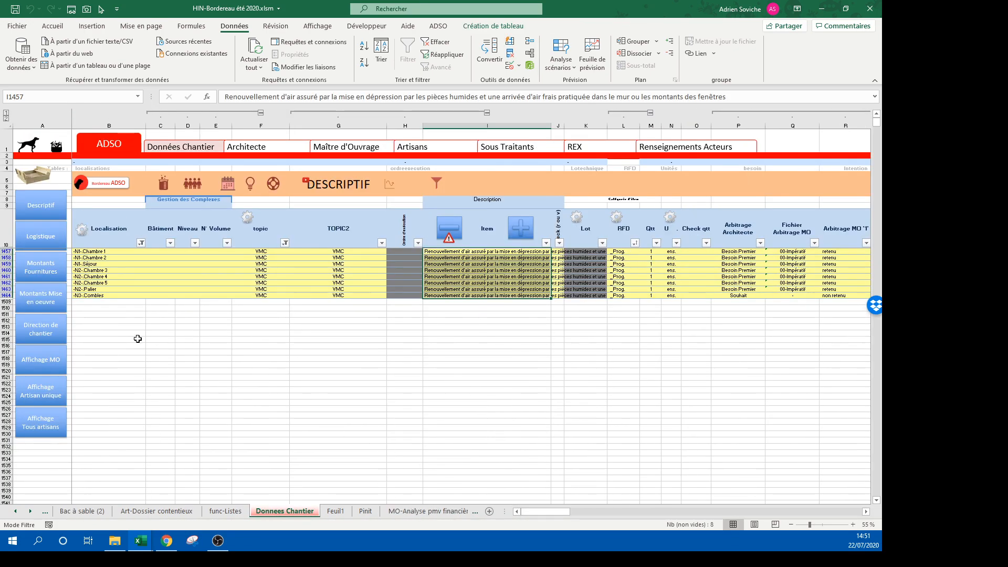
{"action": "left_click", "coordinate": [142, 243]}
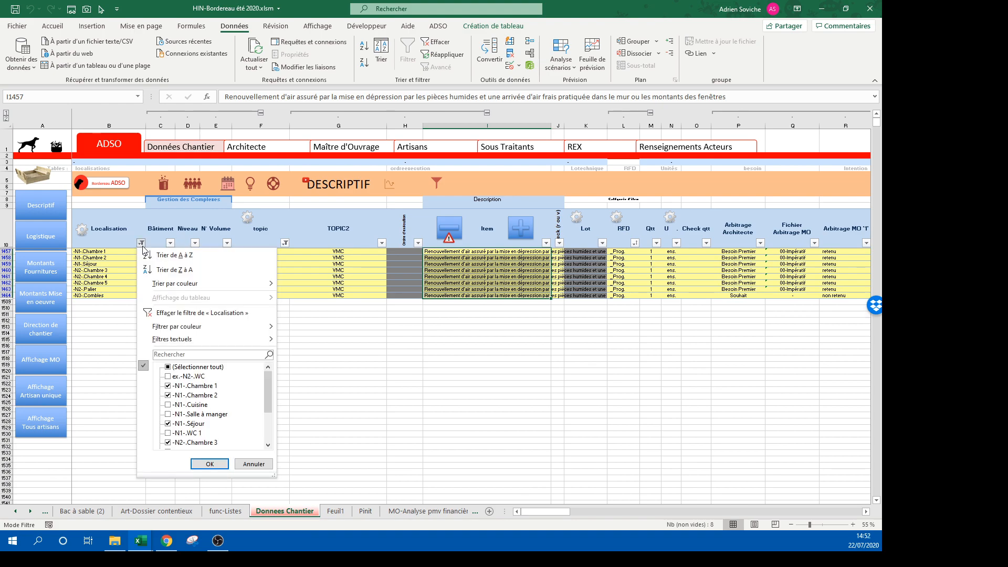
{"action": "left_click", "coordinate": [168, 376]}
{"action": "left_click", "coordinate": [168, 386]}
{"action": "left_click", "coordinate": [168, 396]}
{"action": "left_click", "coordinate": [169, 424]}
{"action": "left_click", "coordinate": [168, 443]}
{"action": "scroll", "coordinate": [190, 411], "scroll_direction": "down", "scroll_amount": 2}
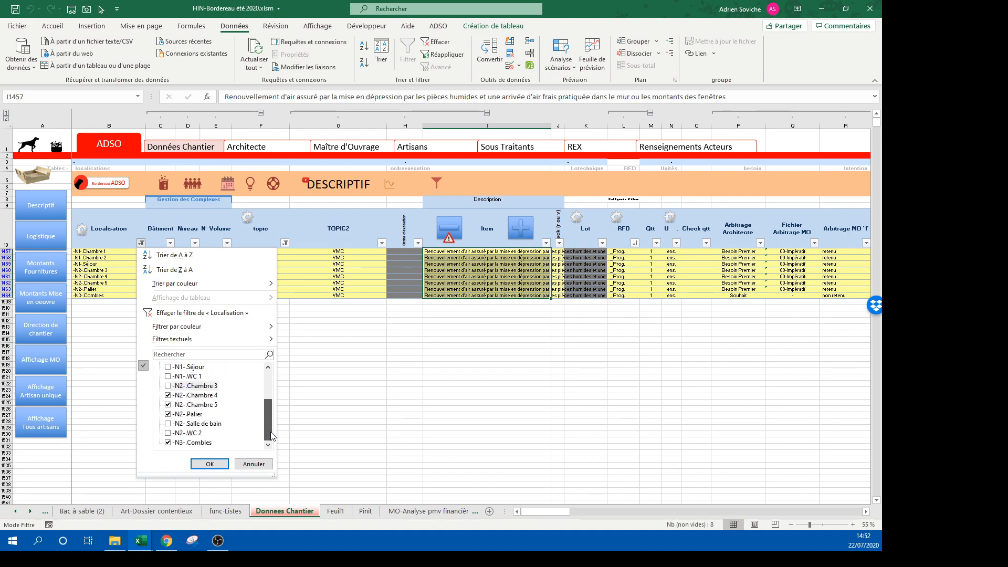
{"action": "left_click", "coordinate": [168, 396]}
{"action": "left_click", "coordinate": [168, 405]}
{"action": "left_click", "coordinate": [169, 414]}
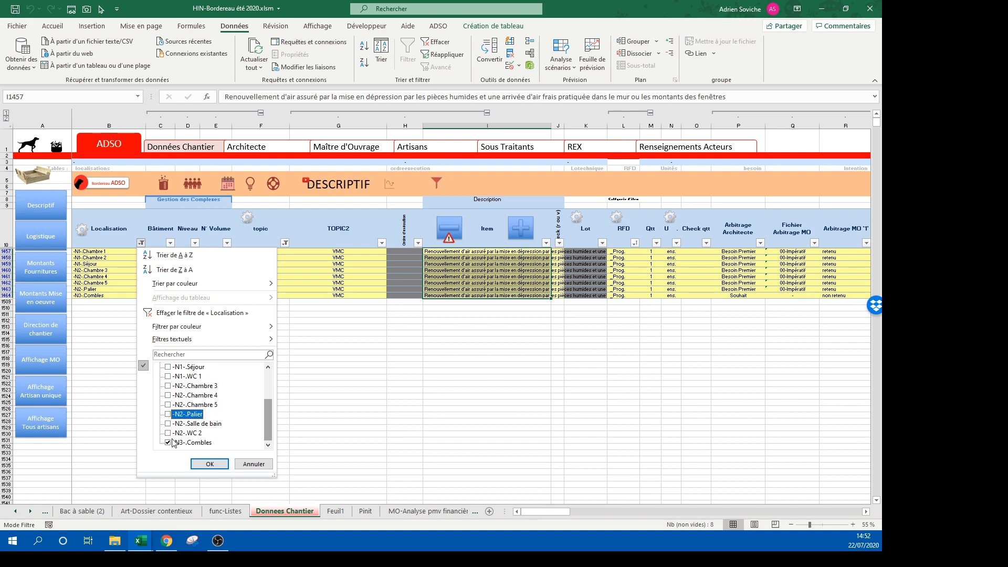
{"action": "left_click", "coordinate": [168, 444]}
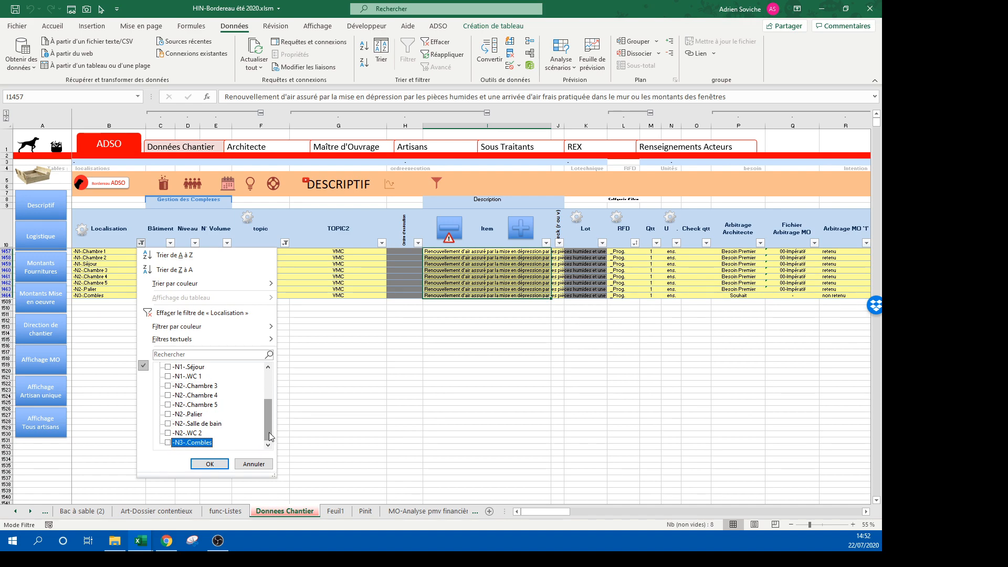
{"action": "left_click_drag", "start_coordinate": [268, 433], "coordinate": [274, 370]}
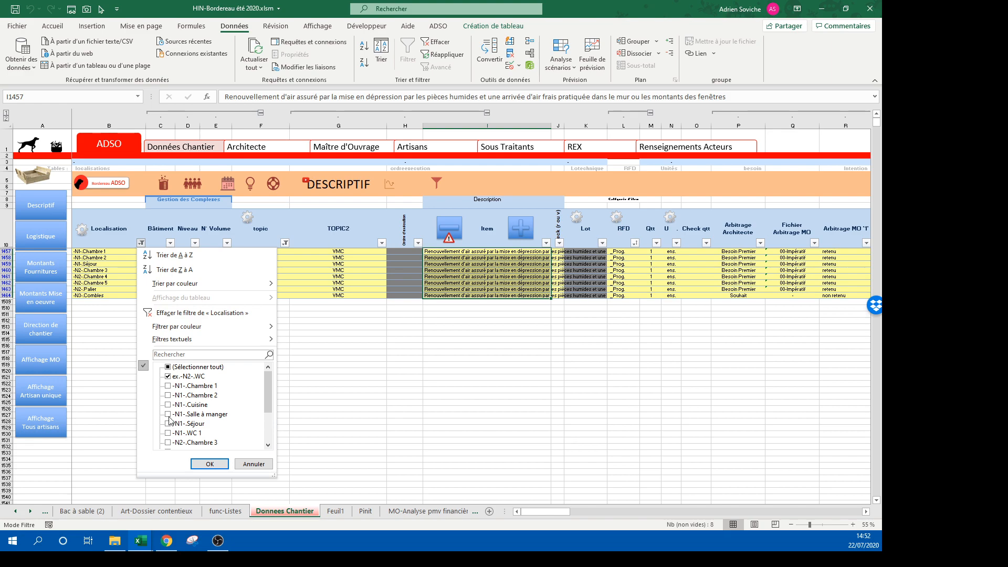
{"action": "left_click", "coordinate": [215, 464]}
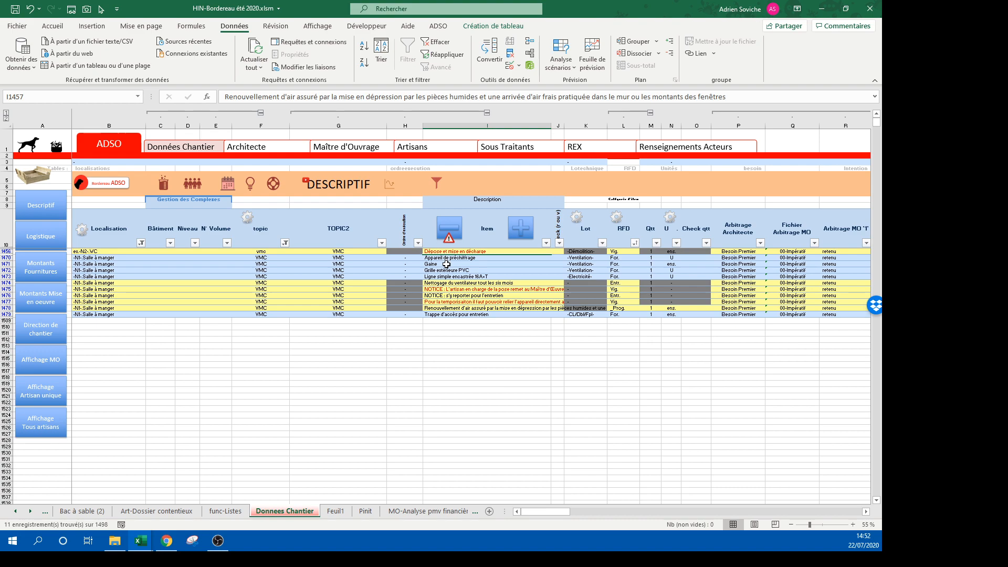
Step: Delete the -N1-.Salle à manger VMC rows with RFD For., Entr. and Vig., keeping its _Prog. row
{"action": "left_click", "coordinate": [469, 315]}
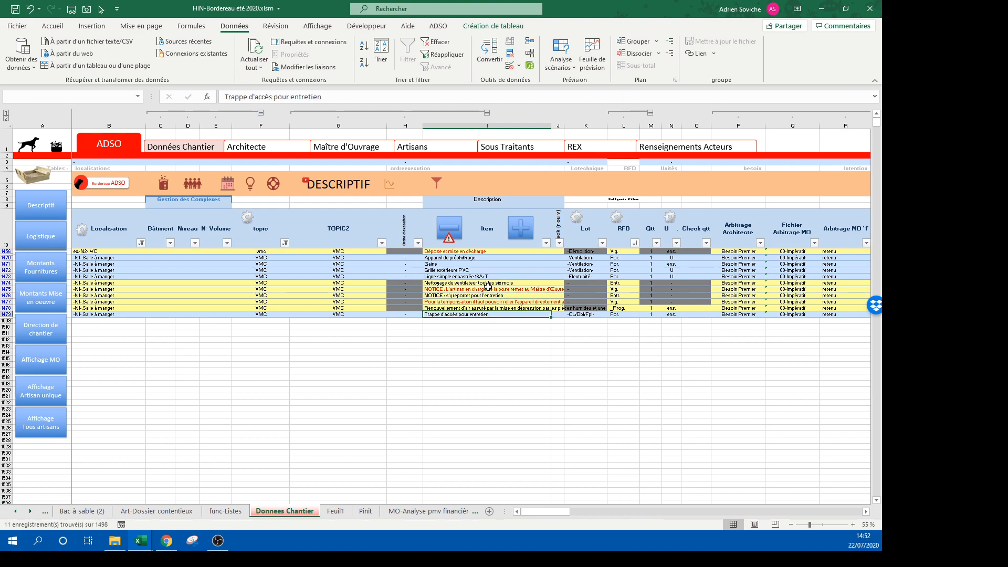
{"action": "left_click", "coordinate": [450, 225]}
{"action": "left_click_drag", "start_coordinate": [444, 258], "coordinate": [447, 302]}
{"action": "left_click", "coordinate": [450, 227]}
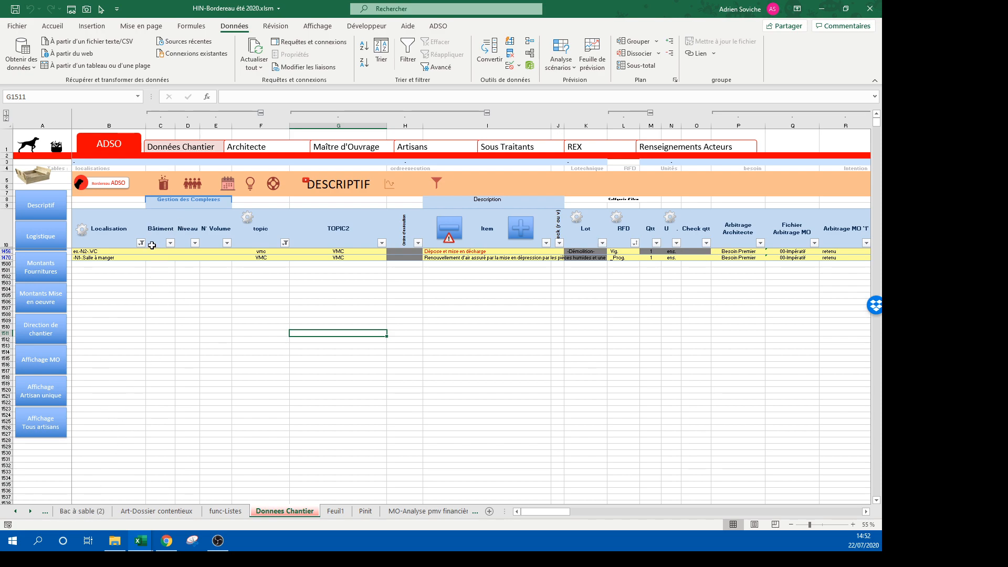
Step: Go to the Bac à sable (2) sheet and refresh the pivot table
{"action": "left_click", "coordinate": [90, 512]}
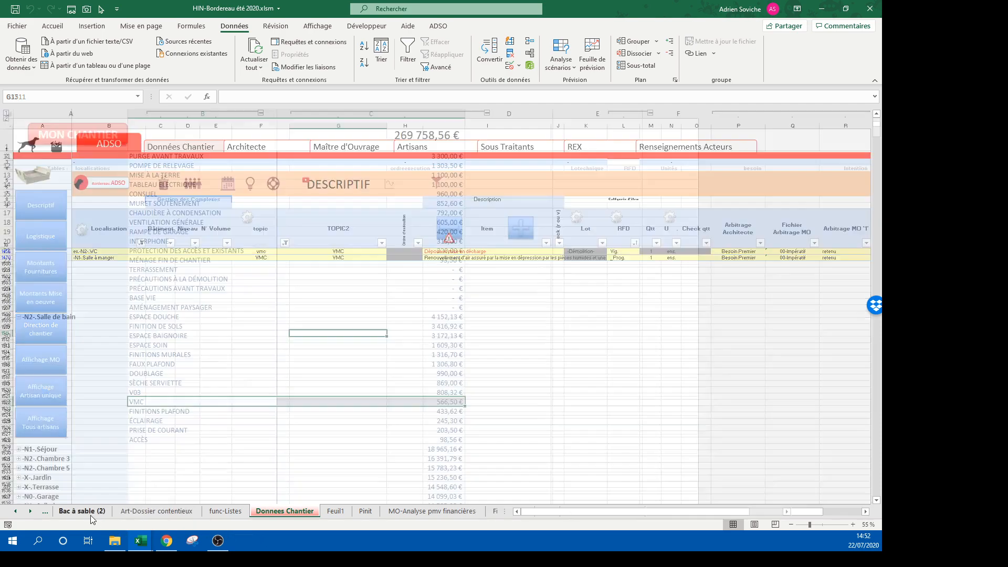
{"action": "right_click", "coordinate": [212, 287]}
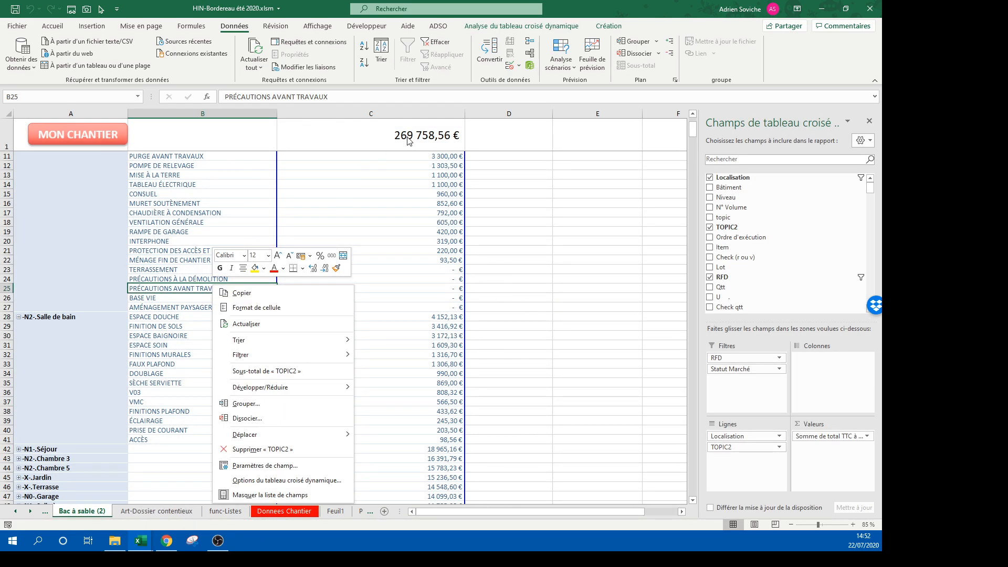
{"action": "left_click", "coordinate": [261, 323]}
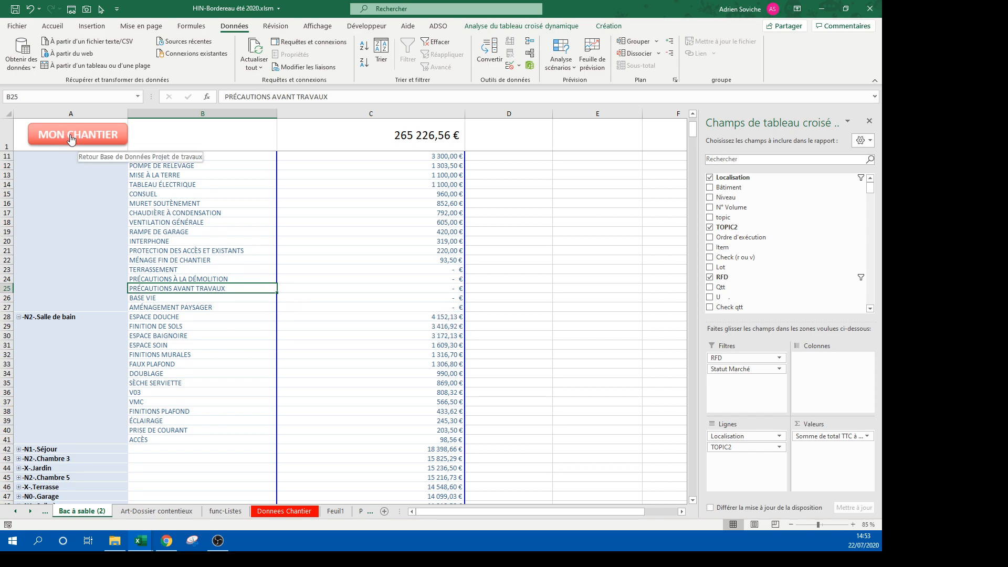
Step: Place TOPIC2 above Localisation in the pivot table rows and collapse the entire TOPIC2 field
{"action": "scroll", "coordinate": [137, 247], "scroll_direction": "up", "scroll_amount": 3}
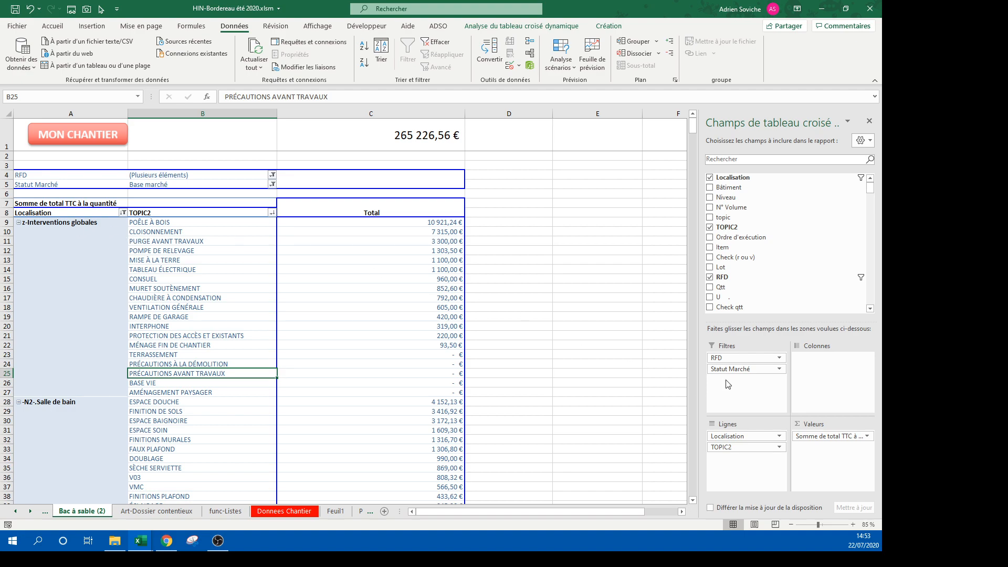
{"action": "left_click_drag", "start_coordinate": [734, 447], "coordinate": [727, 434]}
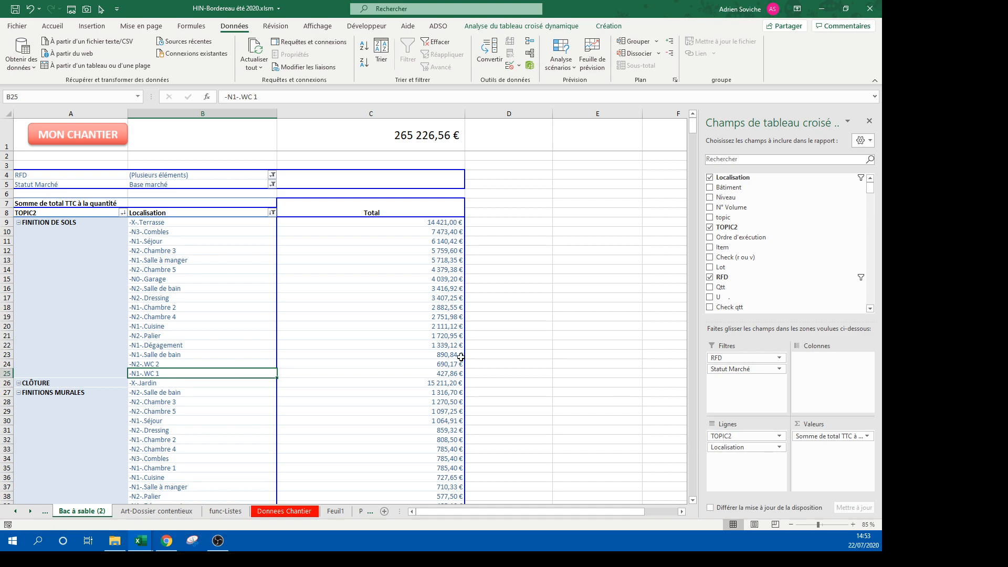
{"action": "right_click", "coordinate": [20, 227]}
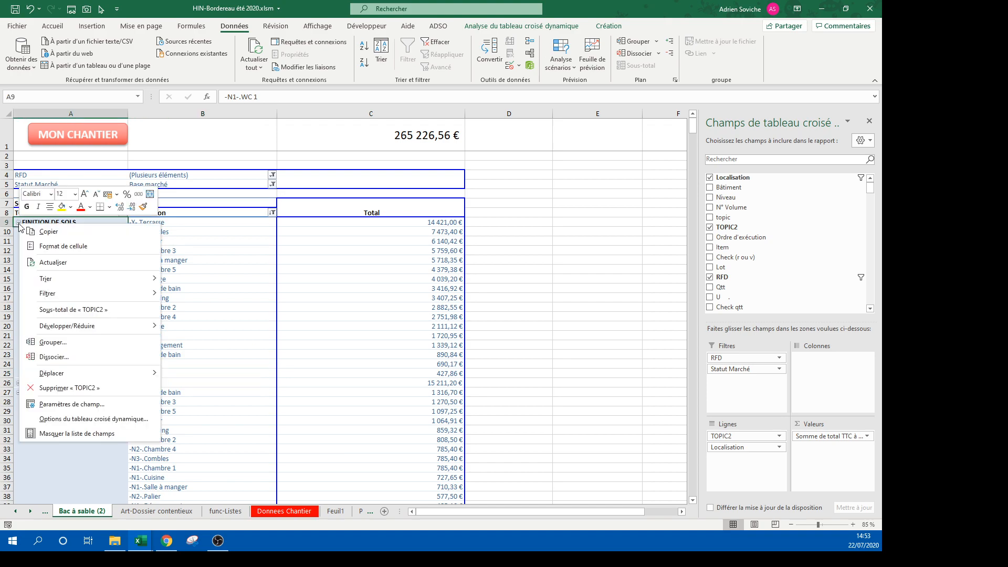
{"action": "key", "text": "Escape"}
{"action": "right_click", "coordinate": [103, 237]}
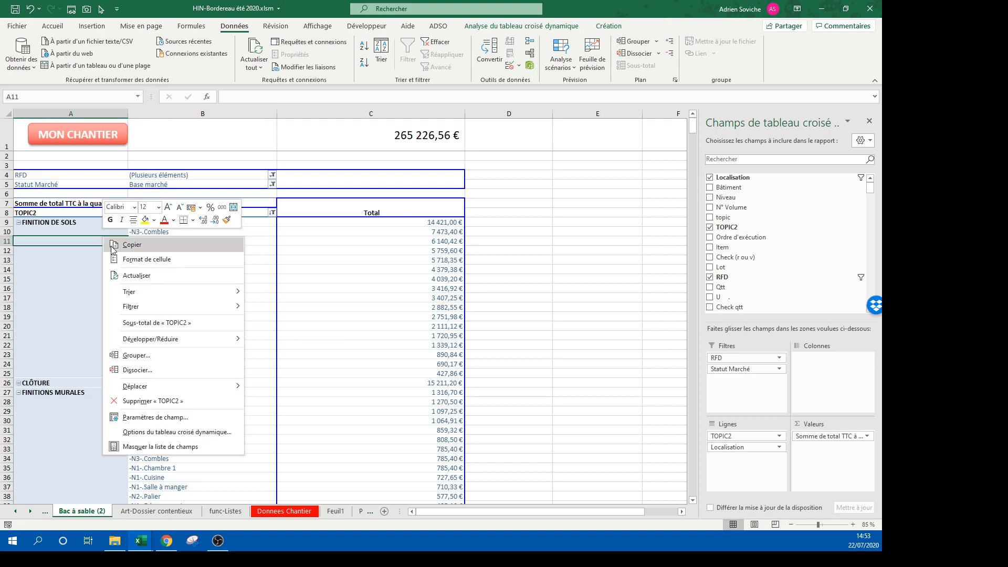
{"action": "mouse_move", "coordinate": [160, 341]}
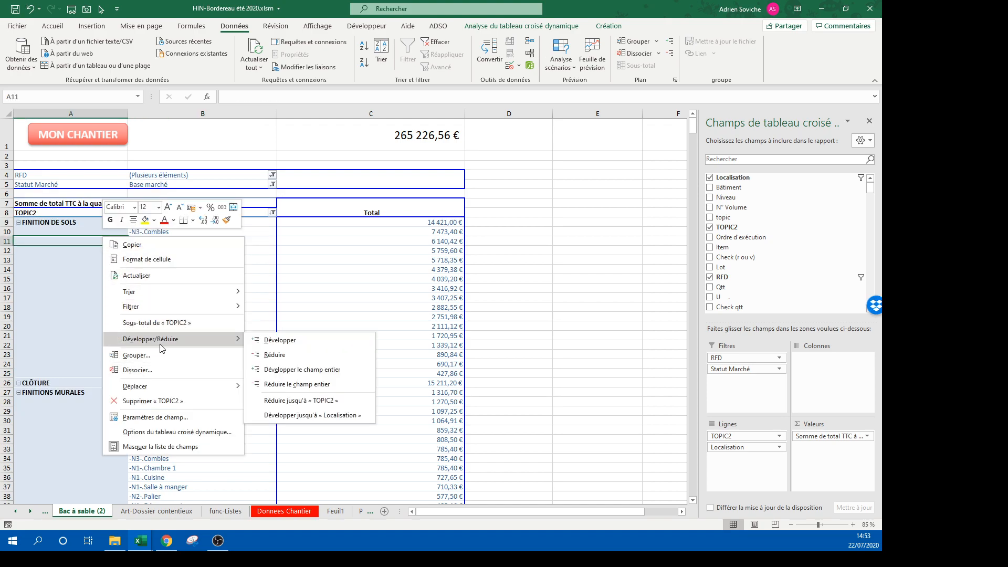
{"action": "left_click", "coordinate": [286, 383]}
{"action": "scroll", "coordinate": [51, 375], "scroll_direction": "down", "scroll_amount": 5}
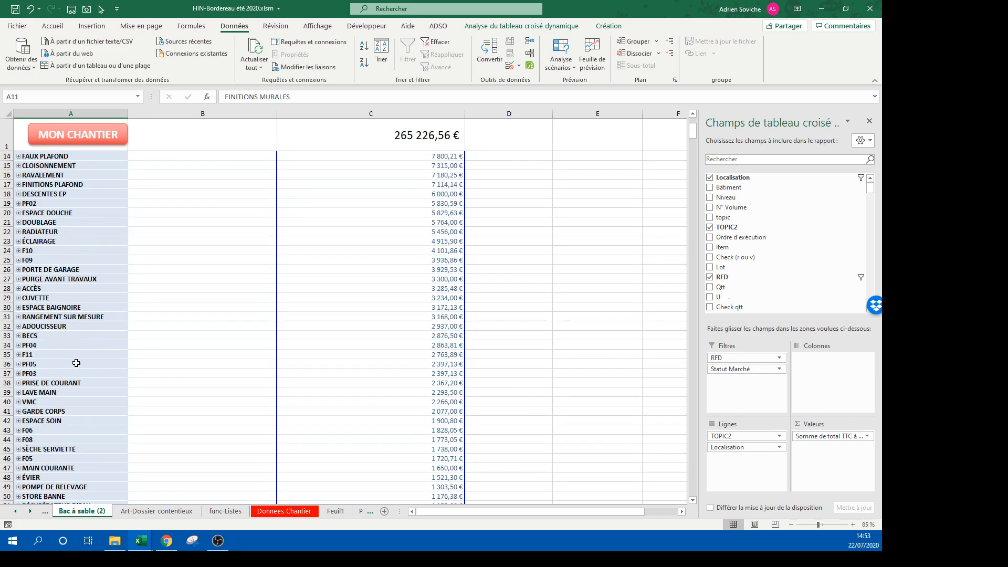
{"action": "scroll", "coordinate": [78, 357], "scroll_direction": "up", "scroll_amount": 5}
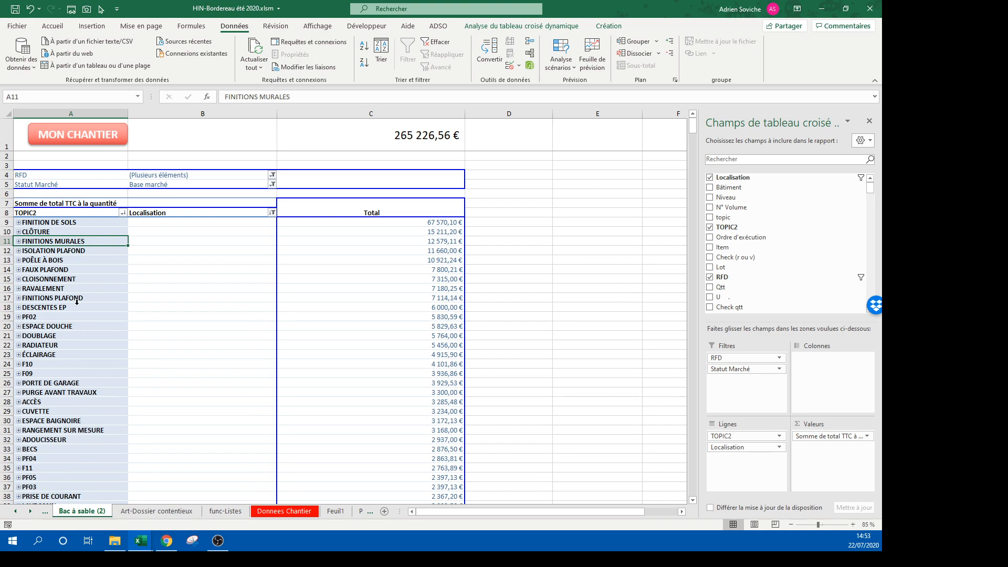
Step: Sort the pivot table's TOPIC2 items from A to Z
{"action": "right_click", "coordinate": [61, 224]}
{"action": "mouse_move", "coordinate": [105, 280]}
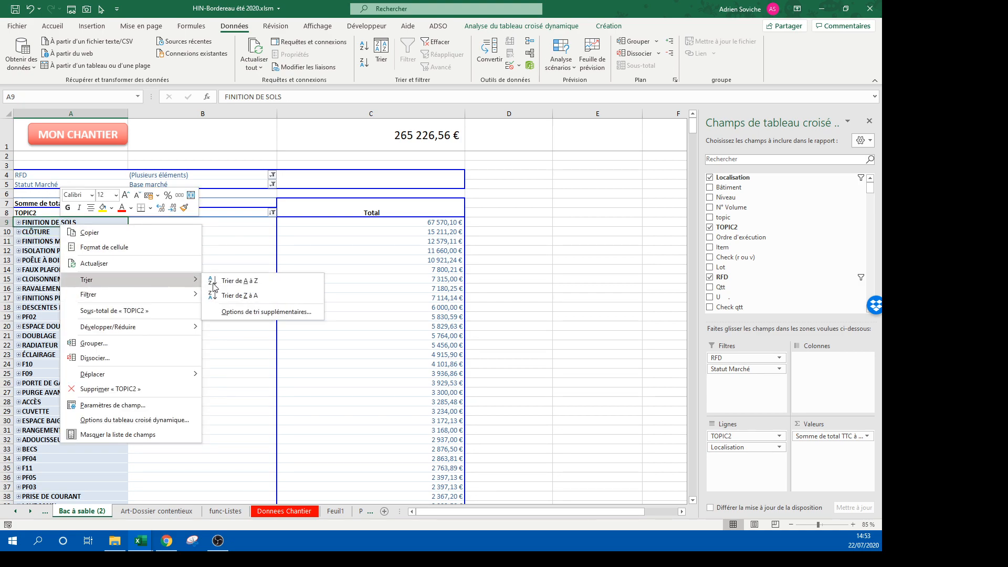
{"action": "left_click", "coordinate": [247, 282]}
Step: Expand the INTERNET topic and select its amounts by location to check their sum
{"action": "scroll", "coordinate": [115, 368], "scroll_direction": "down", "scroll_amount": 3}
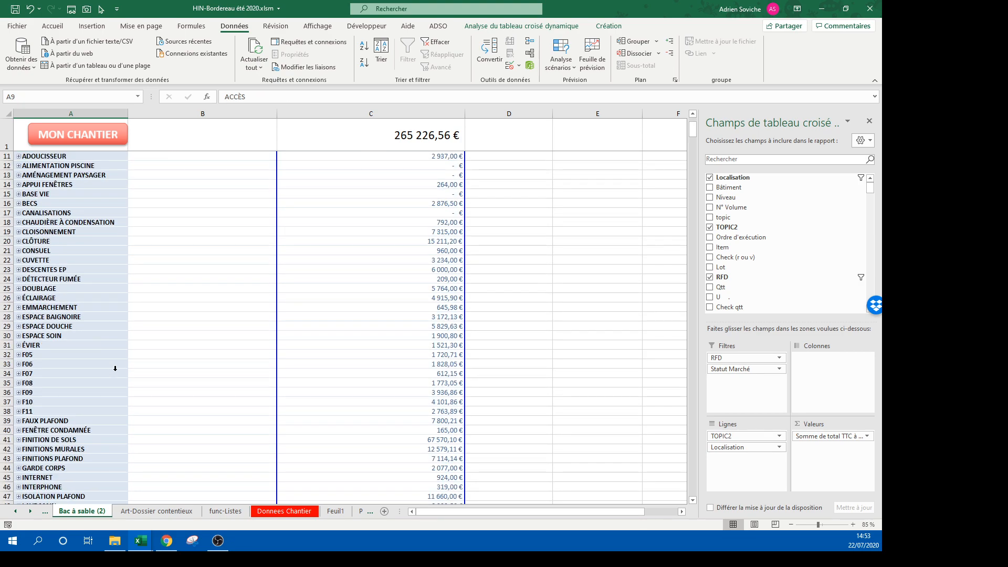
{"action": "scroll", "coordinate": [115, 369], "scroll_direction": "down", "scroll_amount": 6}
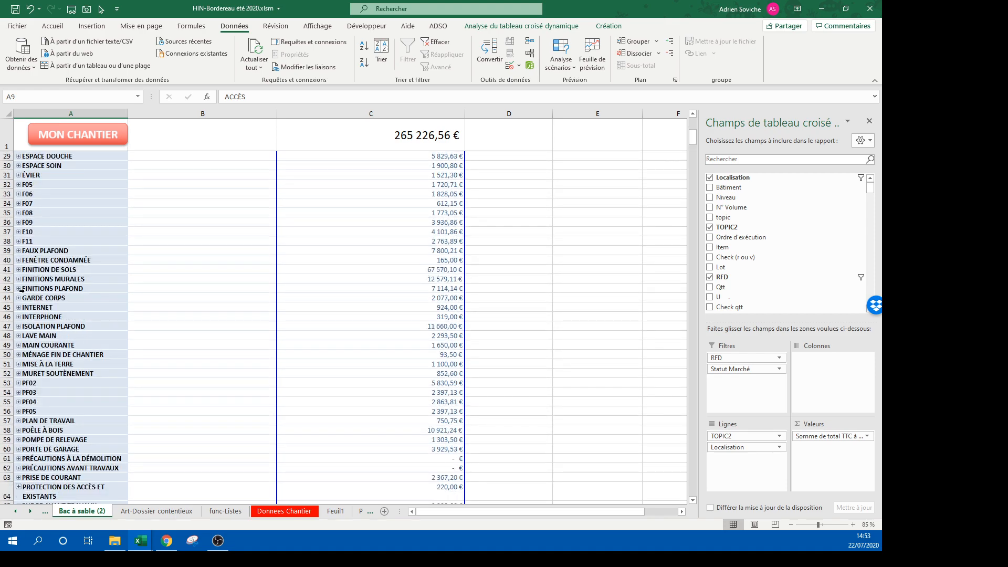
{"action": "left_click", "coordinate": [19, 308]}
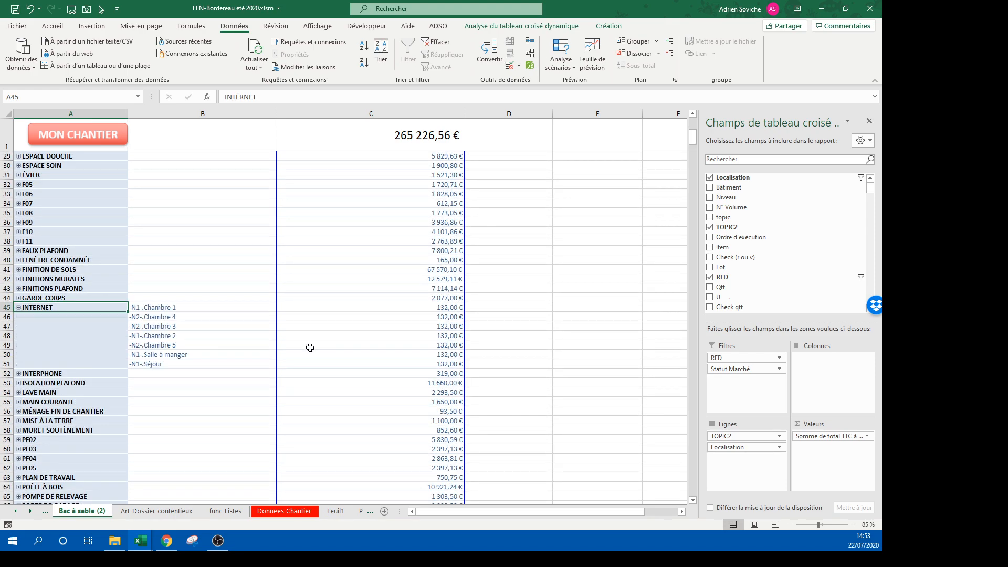
{"action": "left_click_drag", "start_coordinate": [200, 307], "coordinate": [460, 363]}
{"action": "left_click_drag", "start_coordinate": [450, 311], "coordinate": [446, 364]}
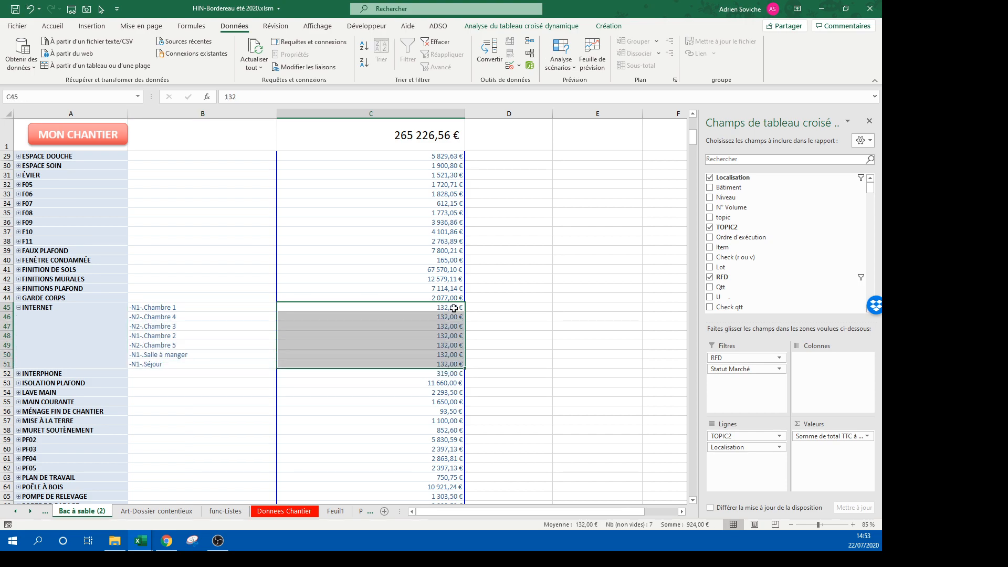
Step: Return to the Donnees Chantier sheet and clear all filters from the table
{"action": "left_click", "coordinate": [97, 143]}
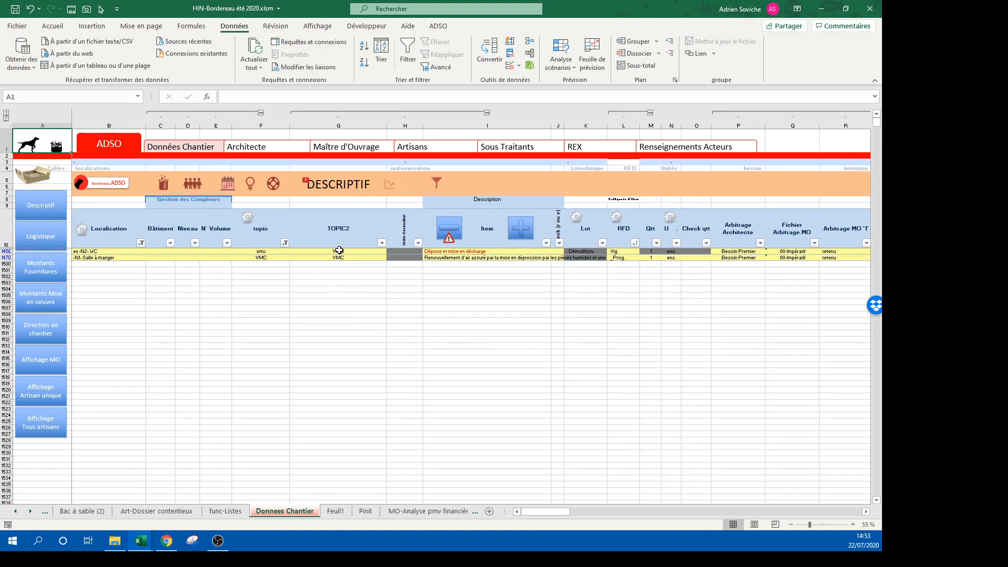
{"action": "left_click", "coordinate": [339, 231]}
{"action": "left_click", "coordinate": [436, 41]}
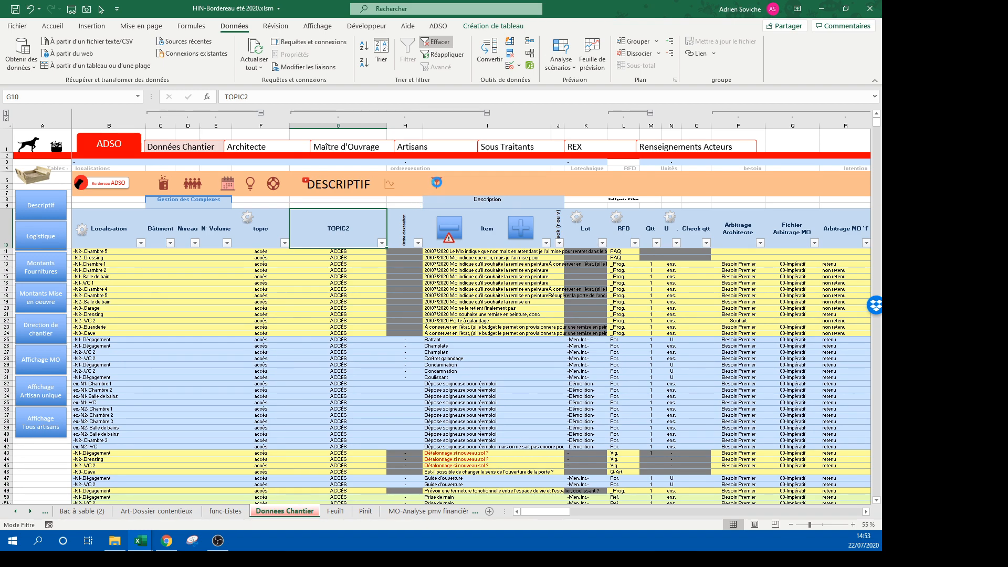
Step: Sort the topic column from A to Z and filter it with the search text "intern" to show internet items
{"action": "left_click", "coordinate": [284, 242]}
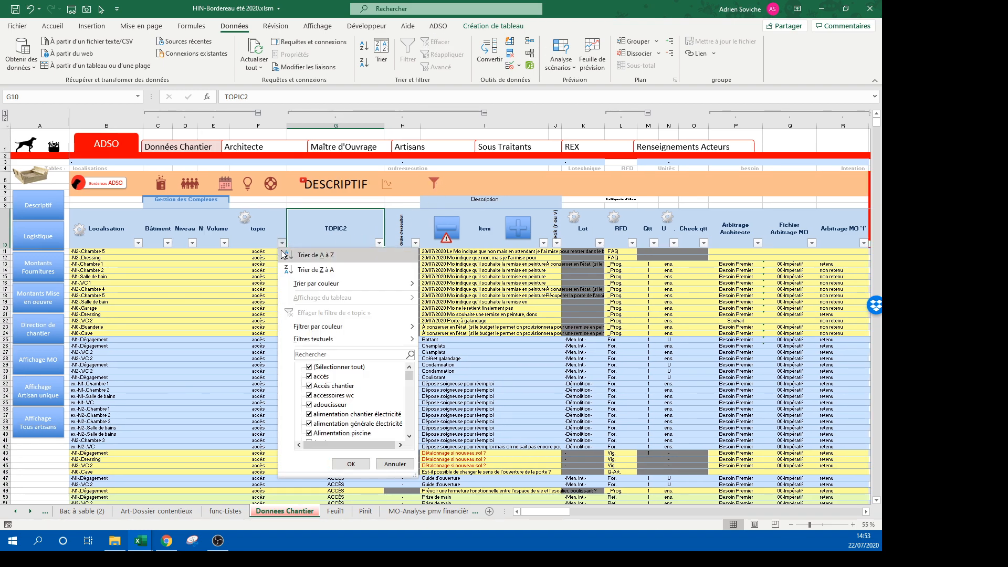
{"action": "left_click", "coordinate": [310, 255]}
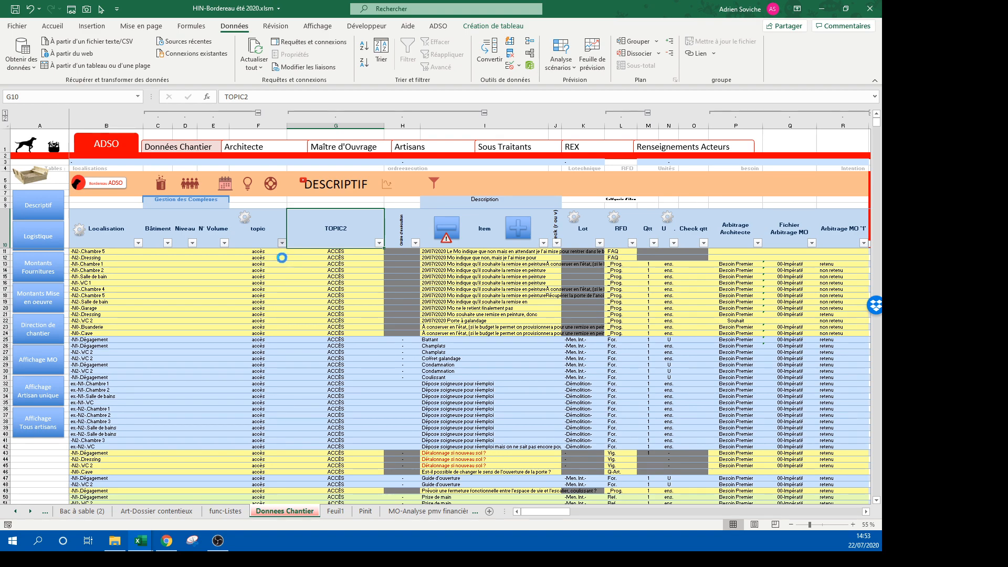
{"action": "left_click", "coordinate": [282, 243]}
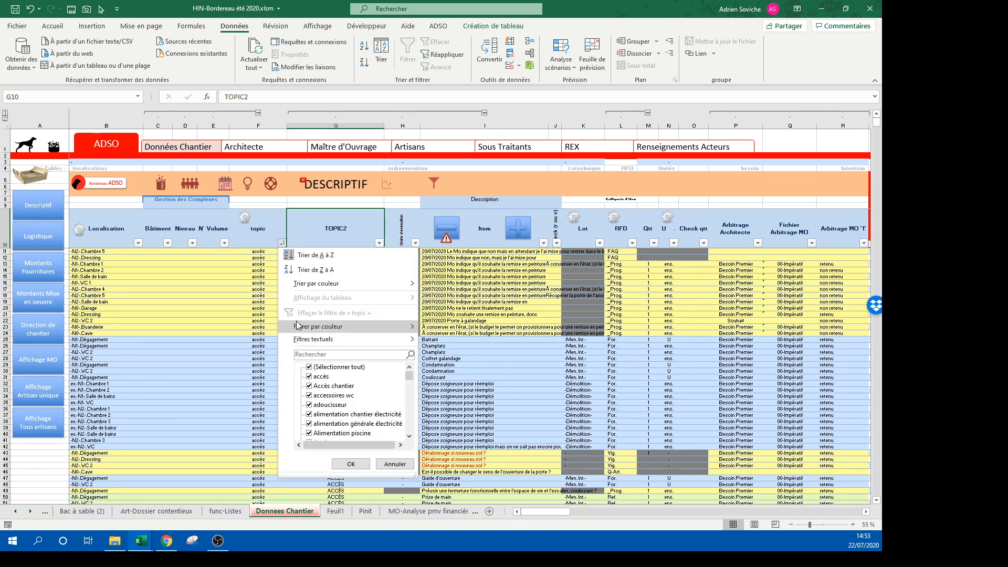
{"action": "left_click", "coordinate": [304, 354]}
{"action": "type", "text": "inter"}
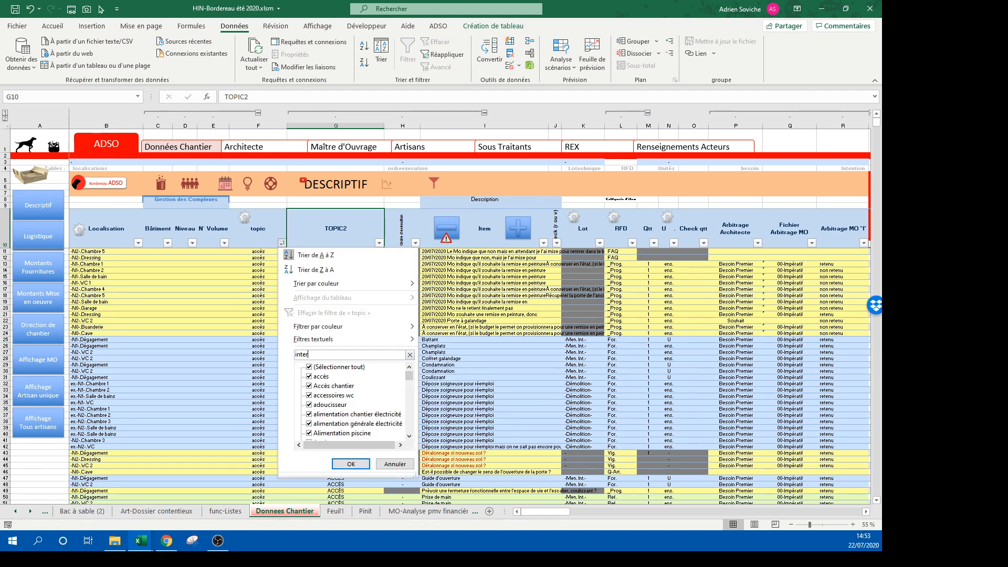
{"action": "type", "text": "n"}
{"action": "left_click", "coordinate": [351, 464]}
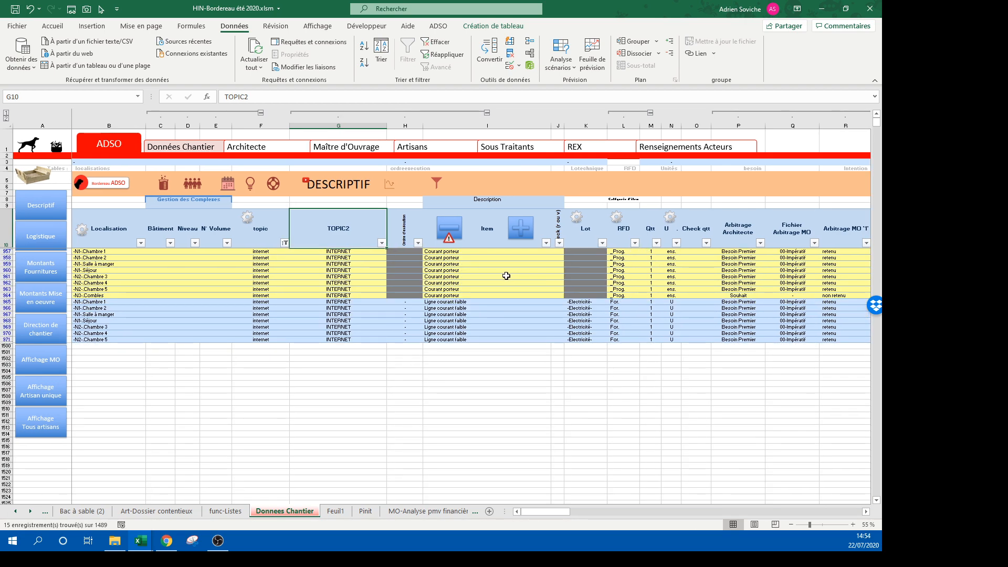
Step: Delete the filtered "Ligne courant faible" rows, keeping the "Courant porteur" rows
{"action": "left_click_drag", "start_coordinate": [450, 304], "coordinate": [460, 340]}
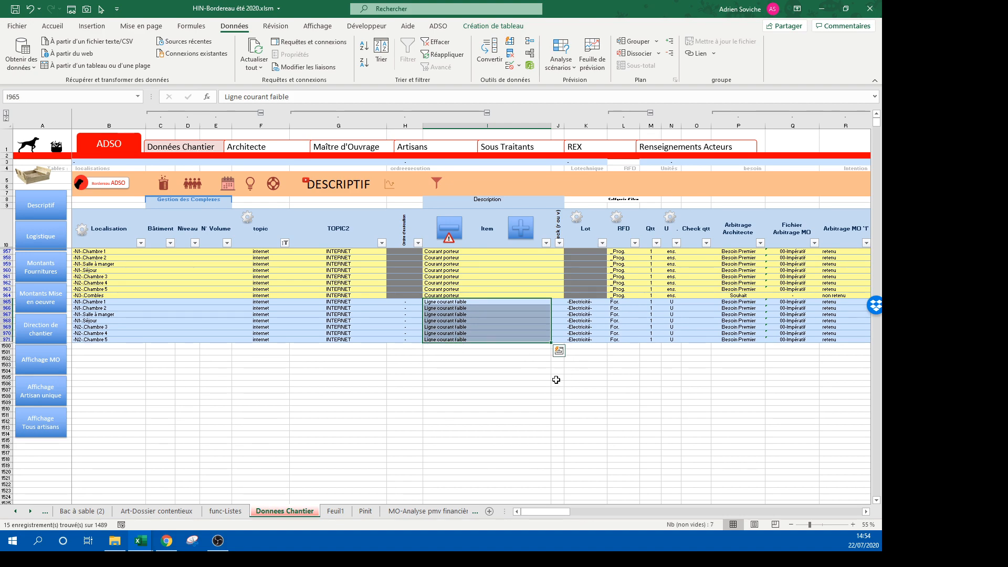
{"action": "left_click", "coordinate": [446, 221]}
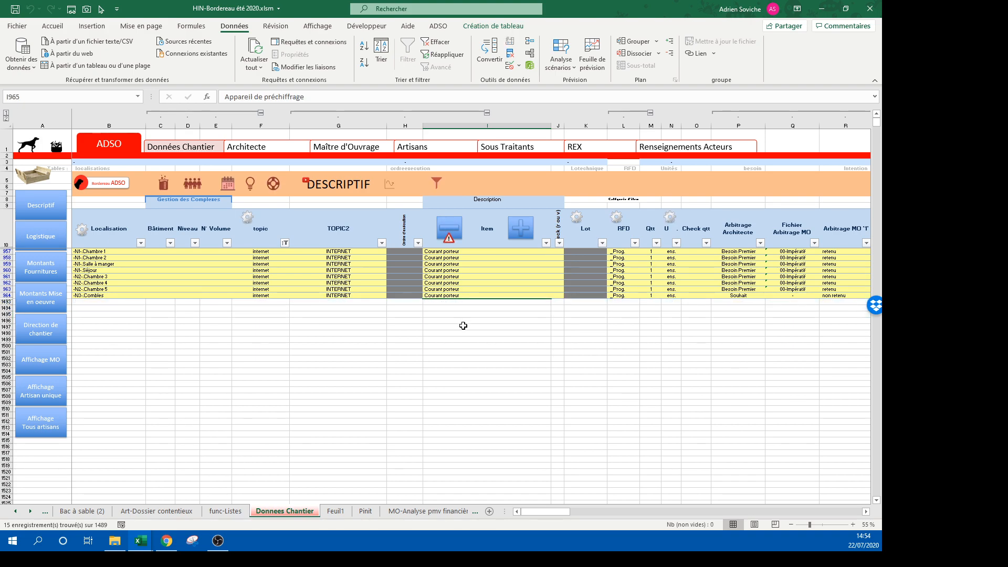
{"action": "left_click", "coordinate": [461, 328]}
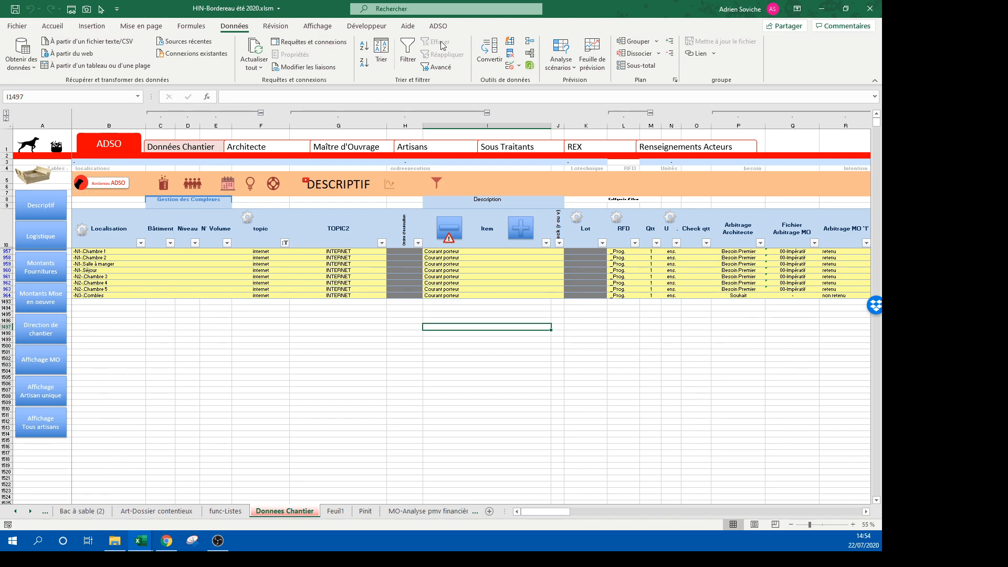
{"action": "left_click", "coordinate": [302, 283]}
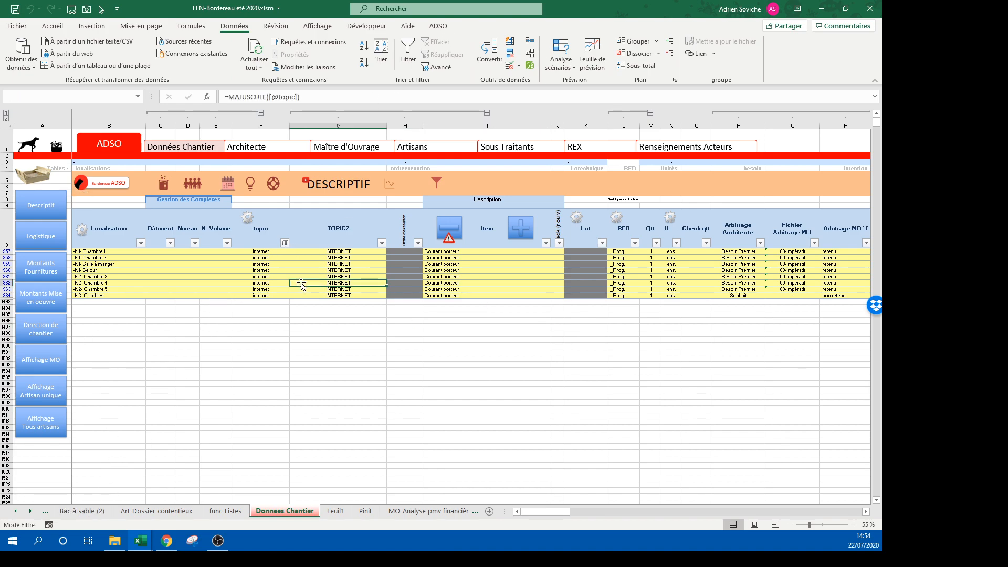
Step: Clear the internet filter and filter the topic column with the search text "desce" to show the descentes EP rows
{"action": "left_click", "coordinate": [438, 46]}
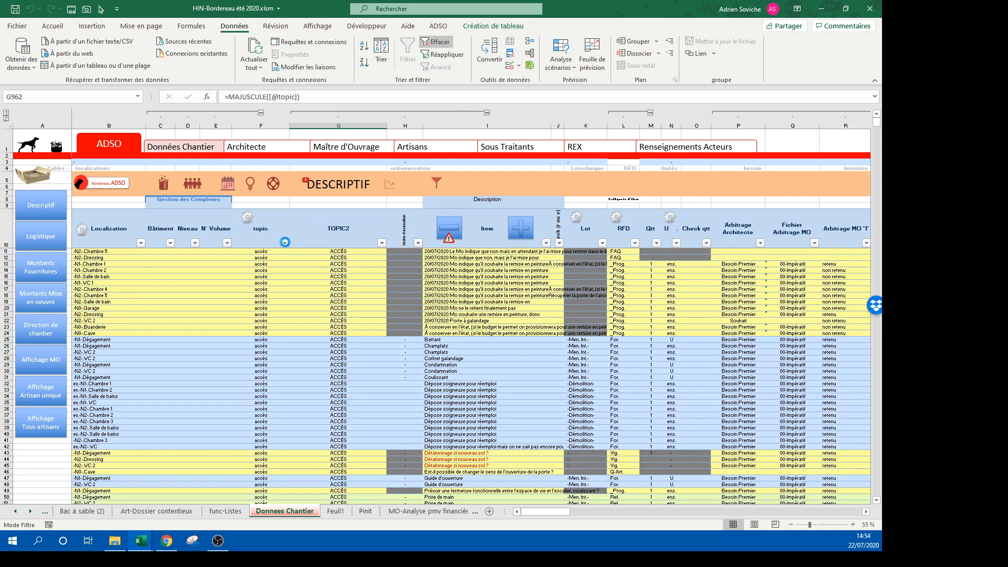
{"action": "left_click", "coordinate": [283, 244]}
{"action": "left_click", "coordinate": [310, 354]}
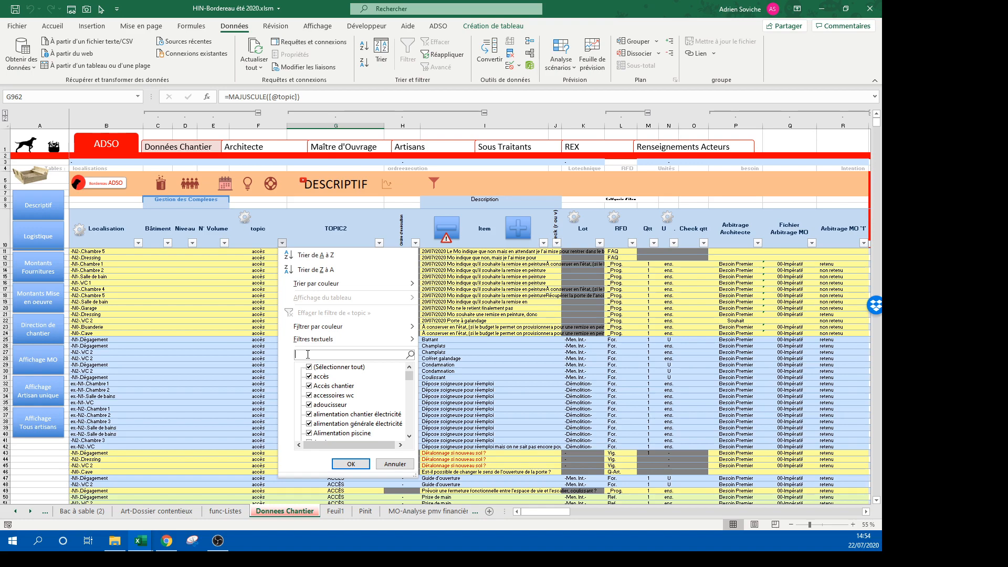
{"action": "type", "text": "desce"}
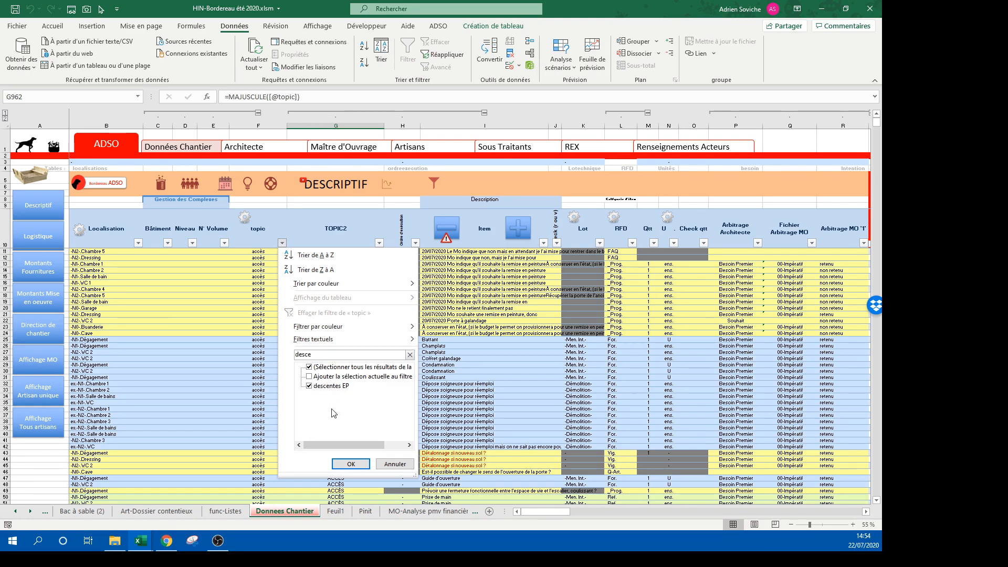
{"action": "left_click", "coordinate": [351, 465]}
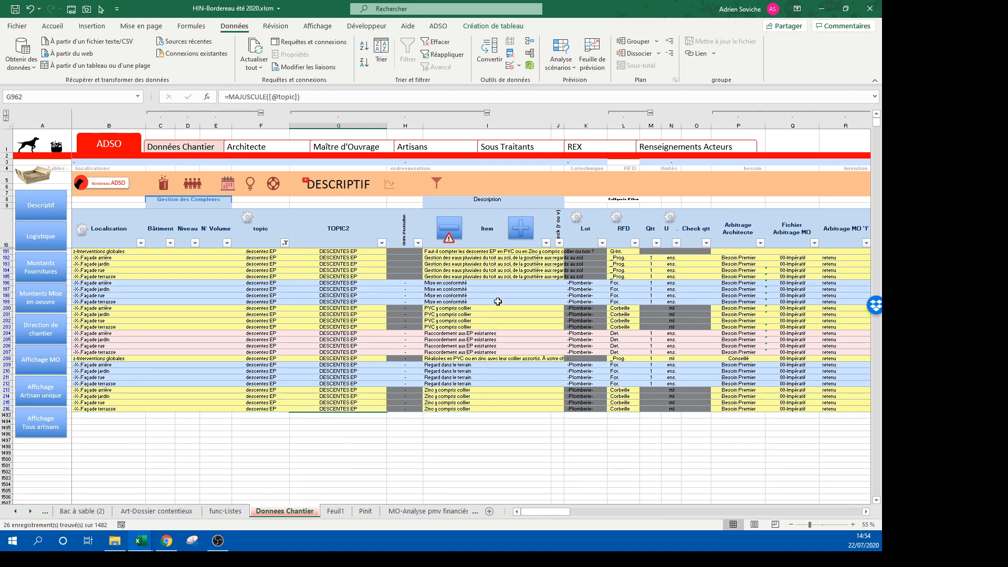
Step: Sort the filtered rows by RFD from A to Z and select the "Regard dans le terrain" items
{"action": "left_click", "coordinate": [641, 242]}
{"action": "left_click", "coordinate": [643, 279]}
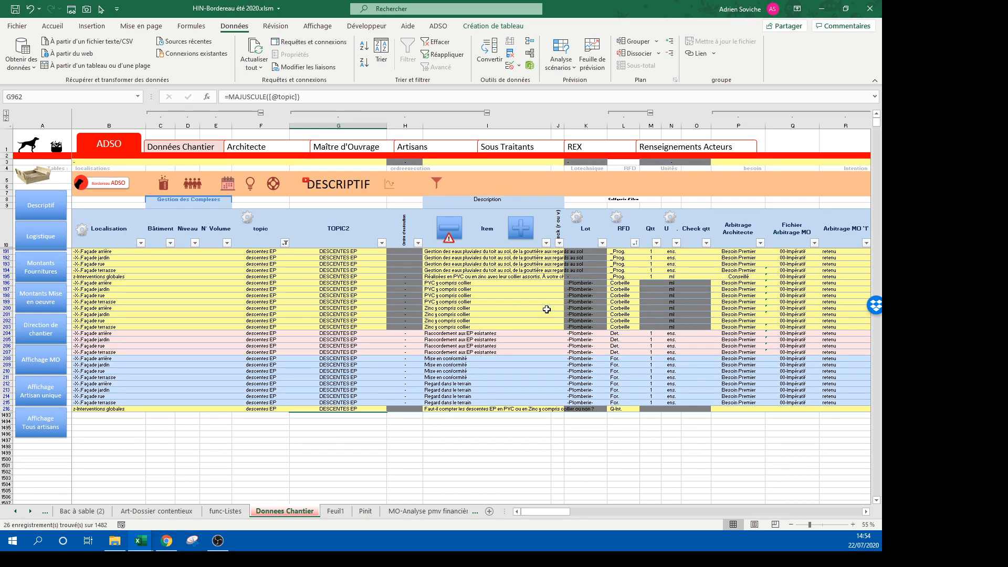
{"action": "left_click_drag", "start_coordinate": [460, 284], "coordinate": [464, 332]}
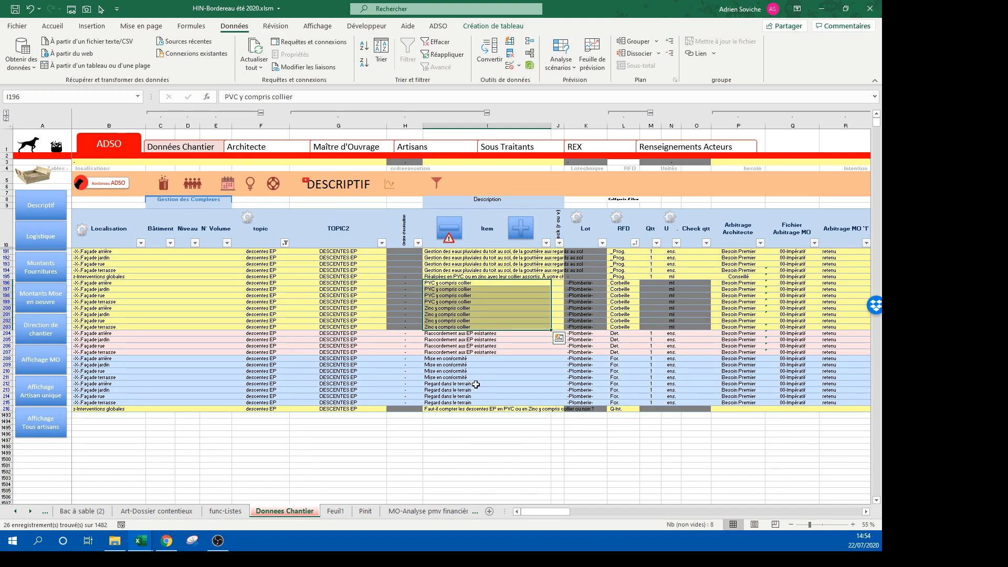
{"action": "left_click_drag", "start_coordinate": [475, 385], "coordinate": [475, 400]}
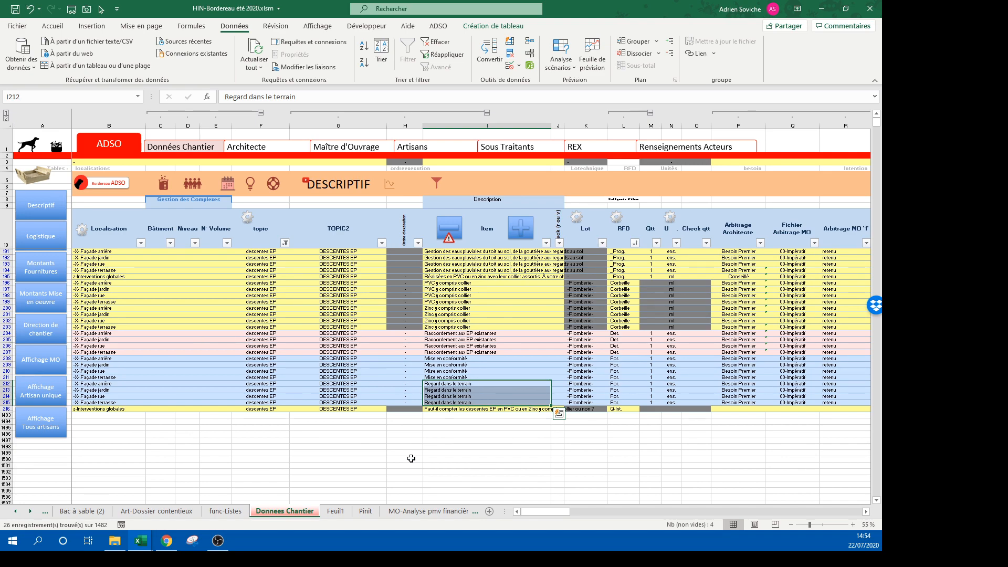
Step: Switch to File Explorer and open the first photo in the project's FACADE-EXT folder, under Équipe Dessin Technique and A-Photos relevés
{"action": "left_click", "coordinate": [115, 541]}
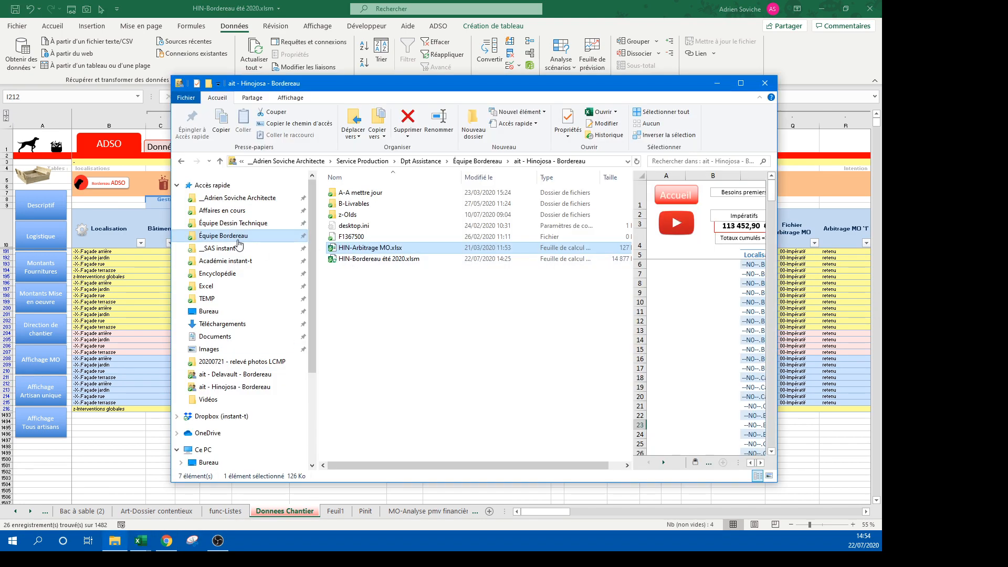
{"action": "left_click", "coordinate": [231, 222]}
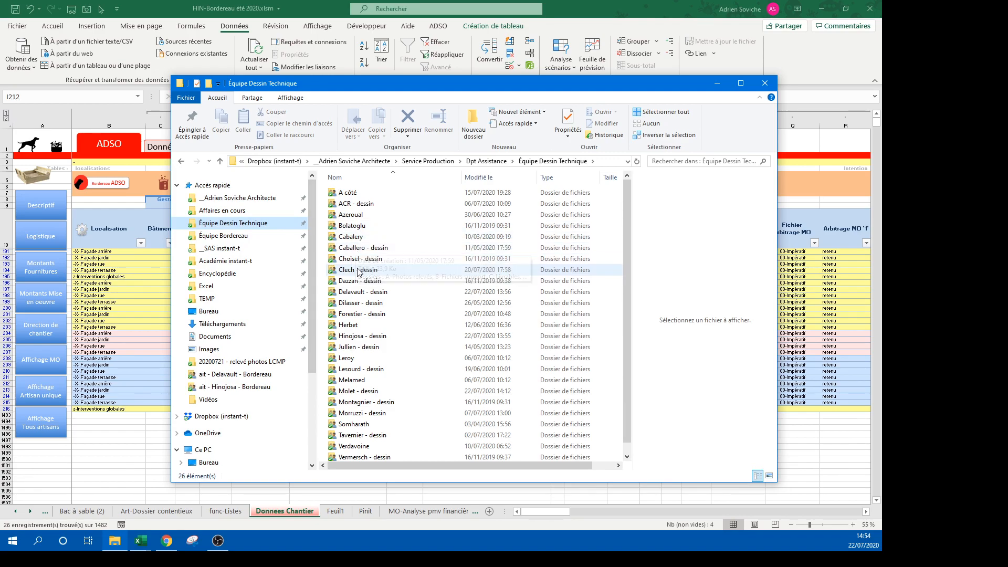
{"action": "double_click", "coordinate": [357, 336]}
{"action": "double_click", "coordinate": [356, 203]}
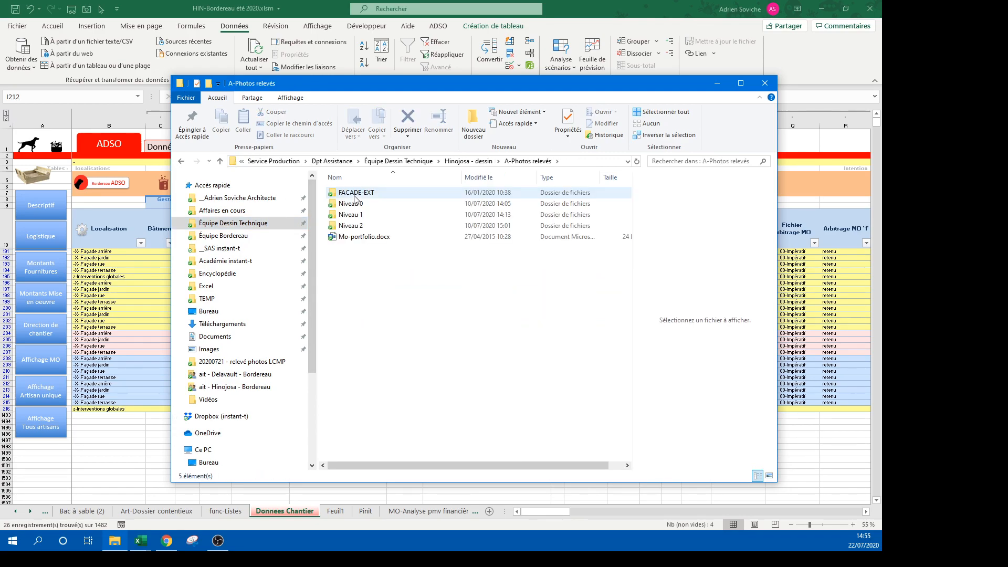
{"action": "double_click", "coordinate": [355, 197]}
{"action": "left_click", "coordinate": [355, 200]}
{"action": "double_click", "coordinate": [354, 196]}
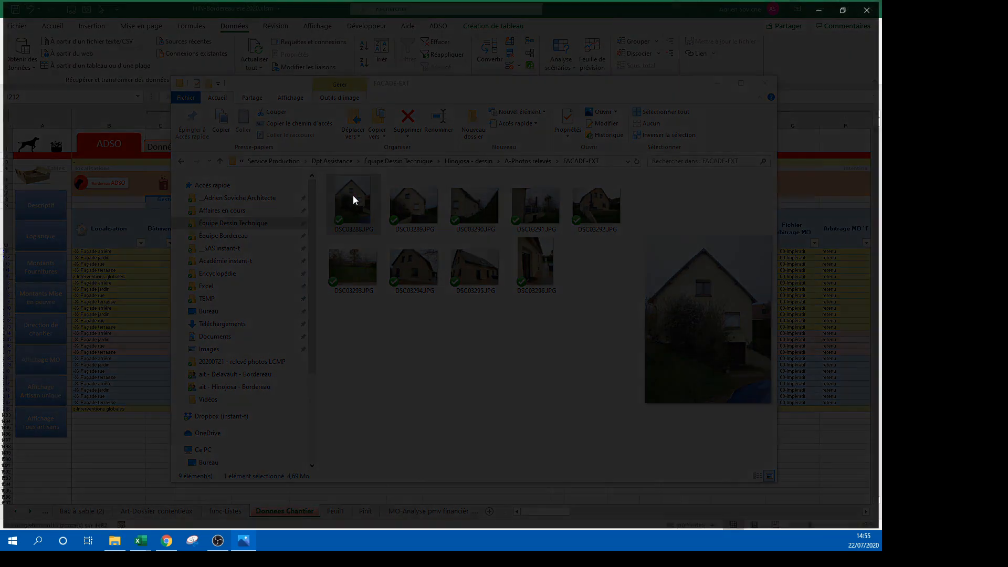
Step: Browse the exterior façade photos to examine the existing gutters and downpipes, then minimize the photo viewer
{"action": "key", "text": "Right"}
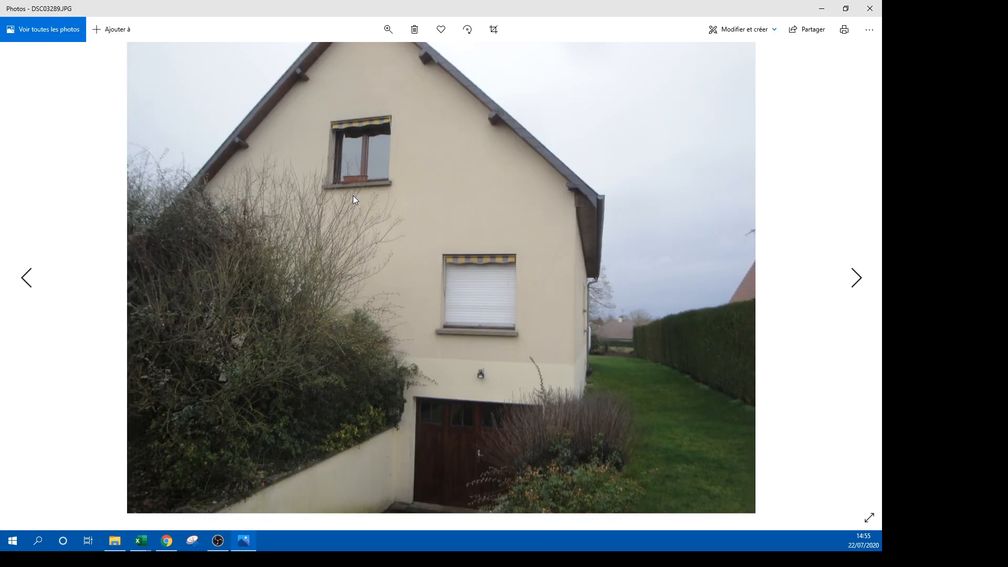
{"action": "key", "text": "Right"}
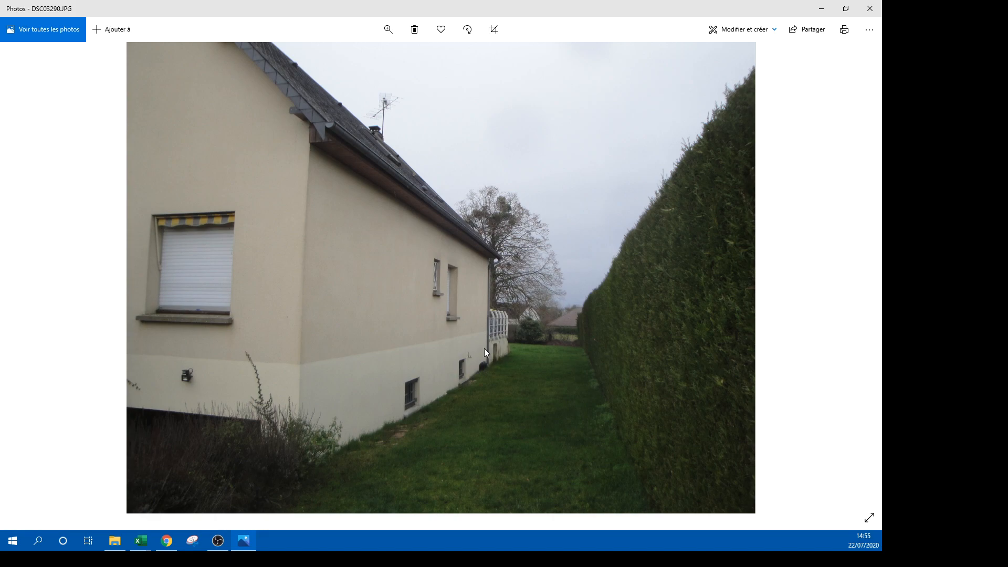
{"action": "key", "text": "Right"}
{"action": "key", "text": "Right"}
{"action": "key", "text": "Right"}
{"action": "key", "text": "Right"}
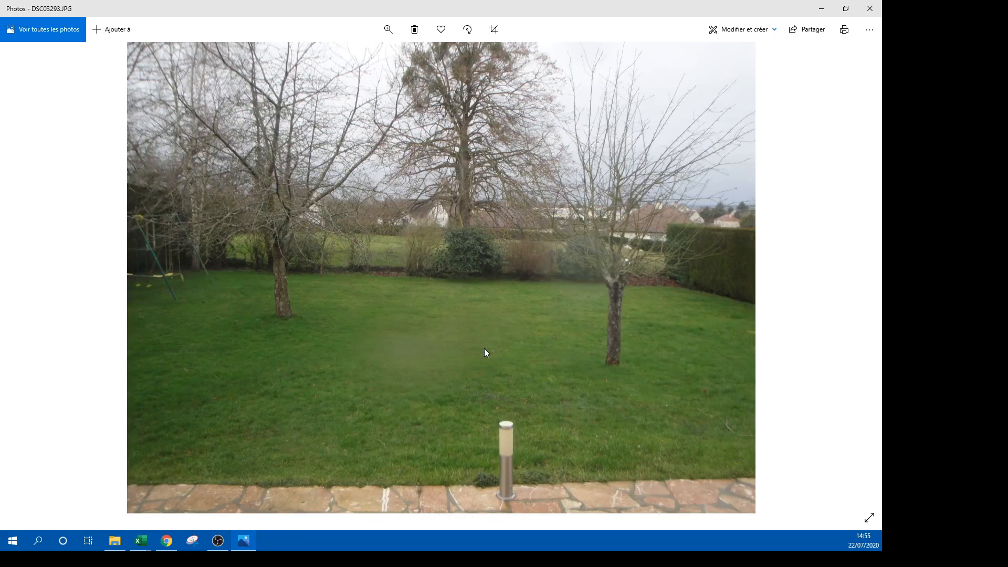
{"action": "key", "text": "Right"}
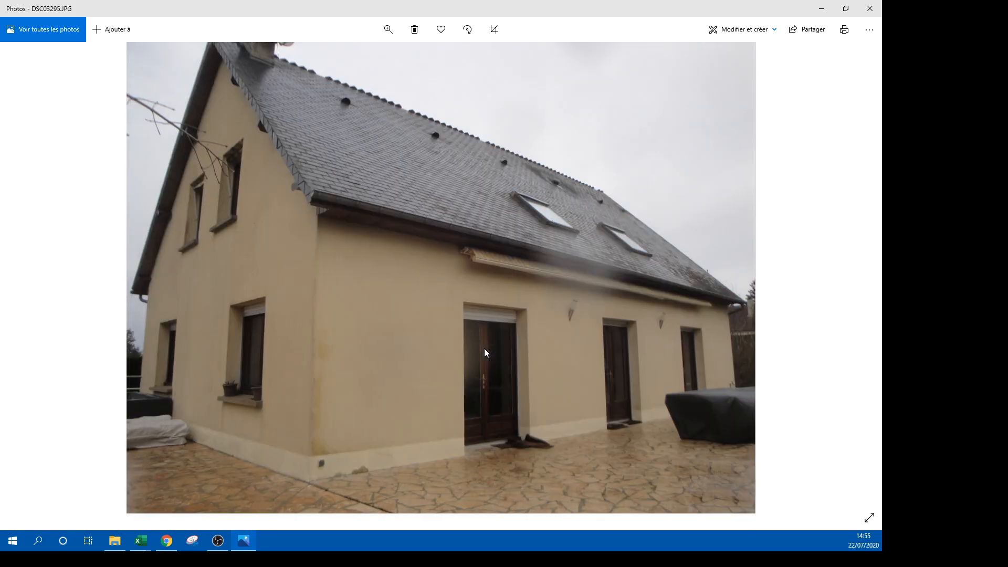
{"action": "key", "text": "Right"}
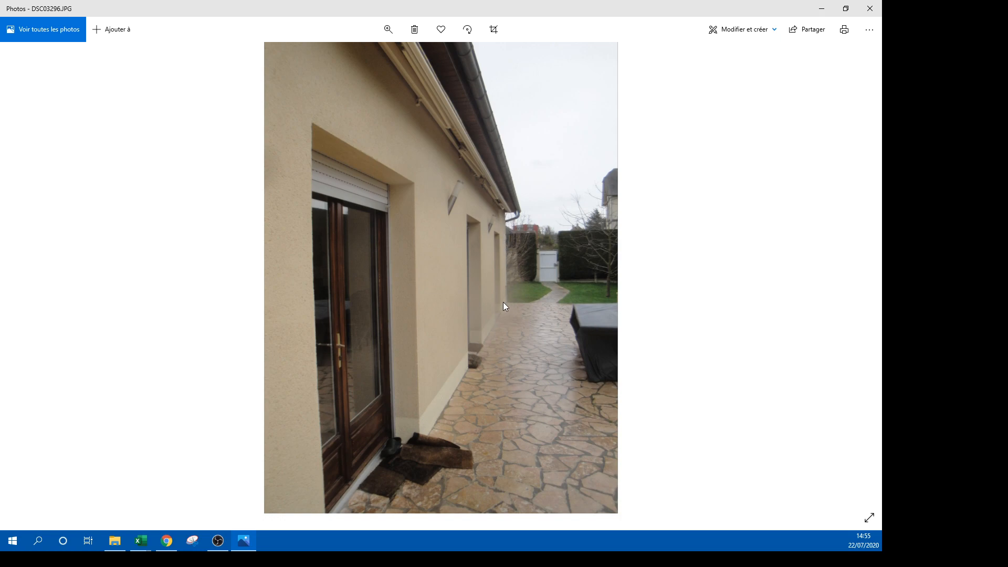
{"action": "left_click", "coordinate": [822, 8]}
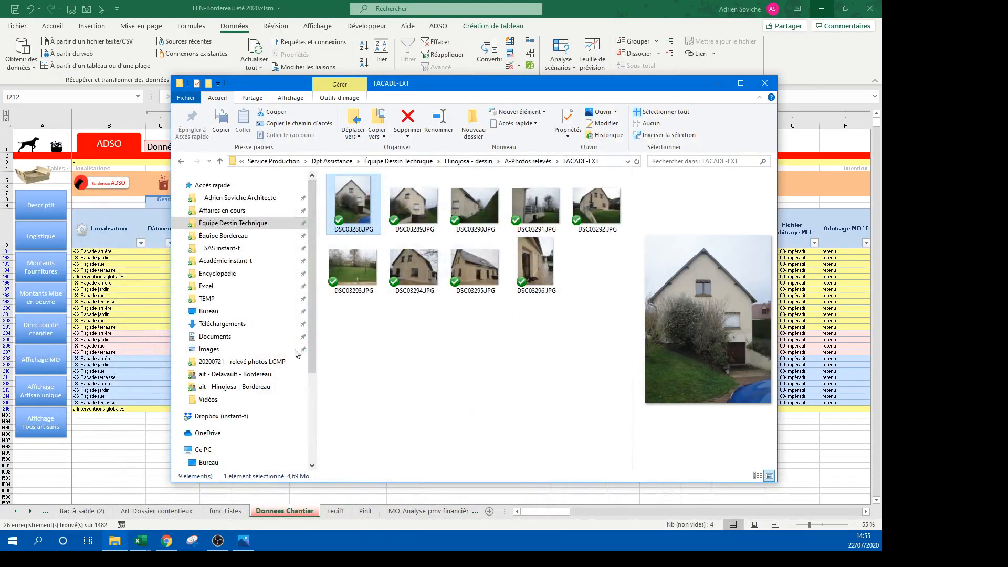
Step: Return to the Excel workbook, delete the four "Regard dans le terrain" rows and select the "Mise en conformité" items
{"action": "left_click", "coordinate": [109, 430]}
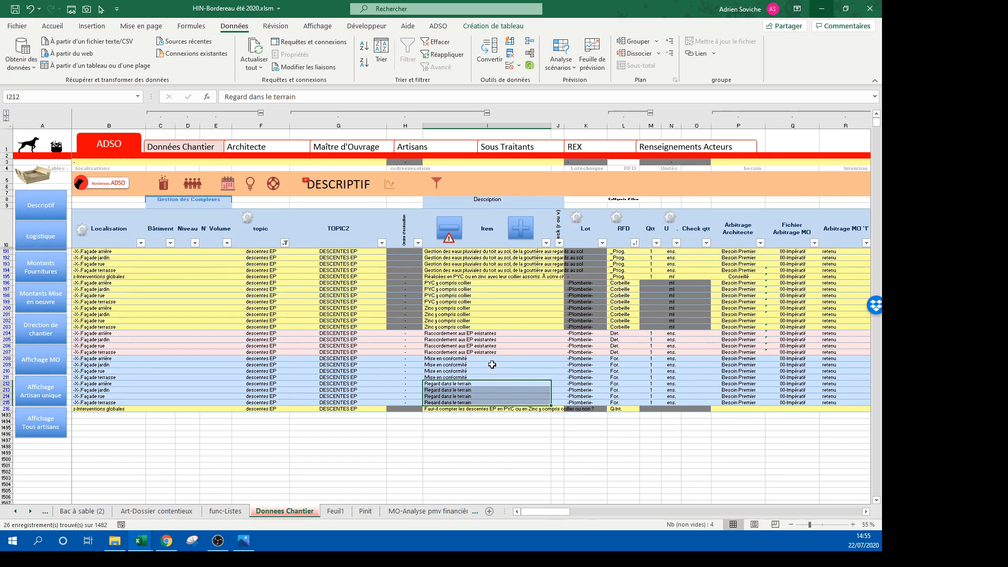
{"action": "left_click_drag", "start_coordinate": [455, 359], "coordinate": [455, 375]}
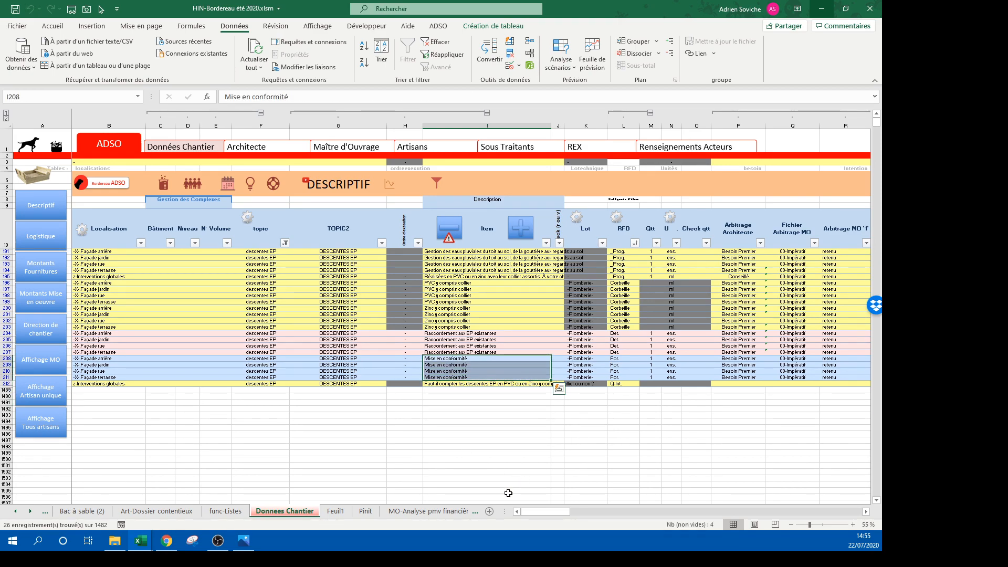
{"action": "left_click_drag", "start_coordinate": [547, 511], "coordinate": [569, 513]}
{"action": "left_click_drag", "start_coordinate": [572, 513], "coordinate": [537, 512]}
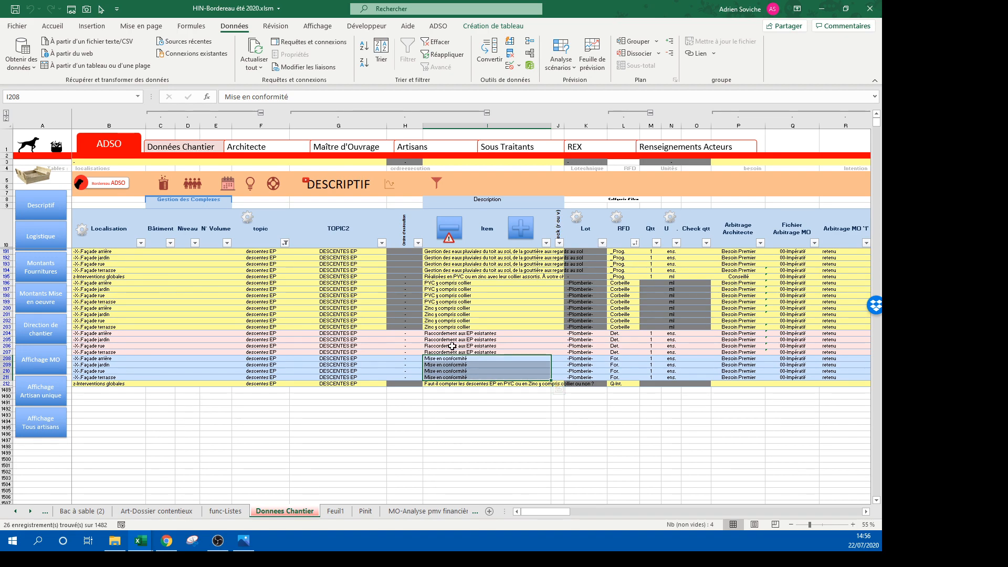
Step: Delete the PVC and Zinc "y compris collier" rows, the "Réalisées en PVC ou en zinc" row and the "Mise en conformité" rows
{"action": "left_click_drag", "start_coordinate": [462, 289], "coordinate": [463, 326]}
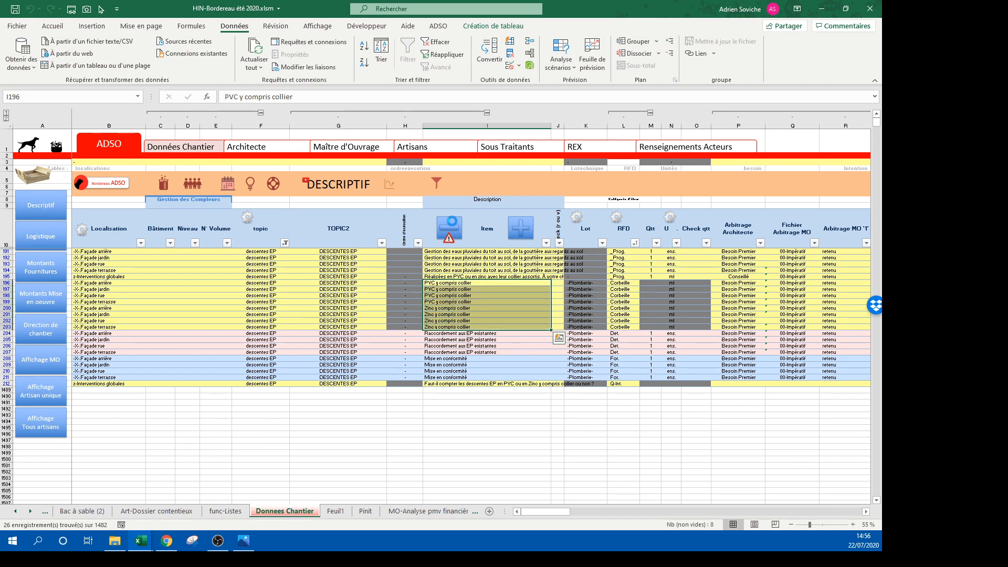
{"action": "left_click", "coordinate": [450, 226]}
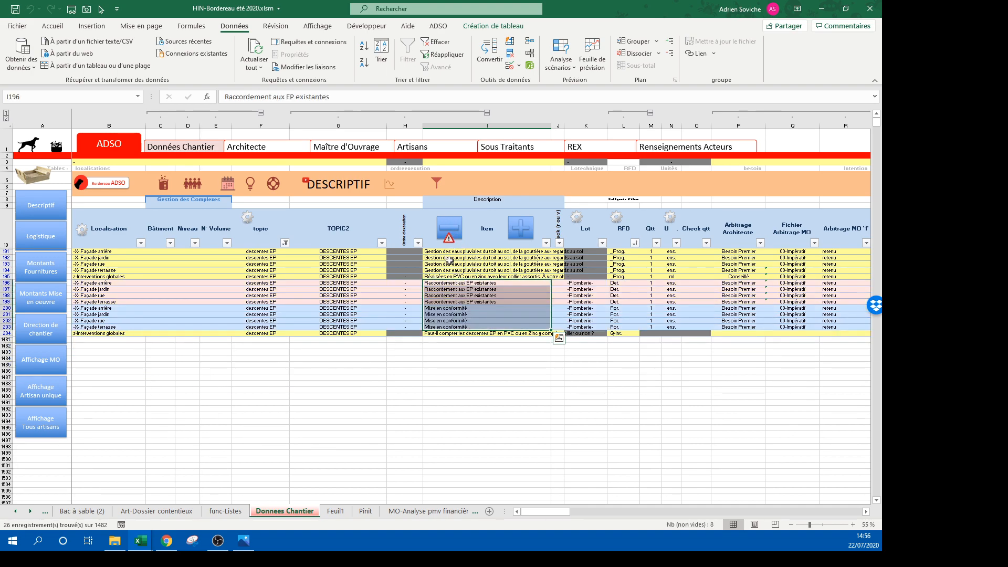
{"action": "left_click_drag", "start_coordinate": [442, 250], "coordinate": [443, 270]}
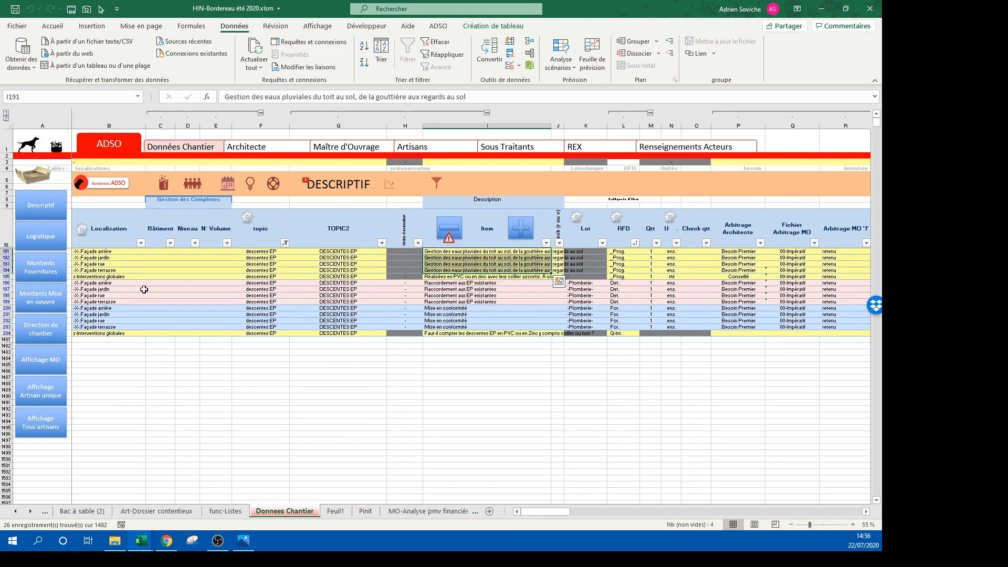
{"action": "left_click", "coordinate": [448, 277]}
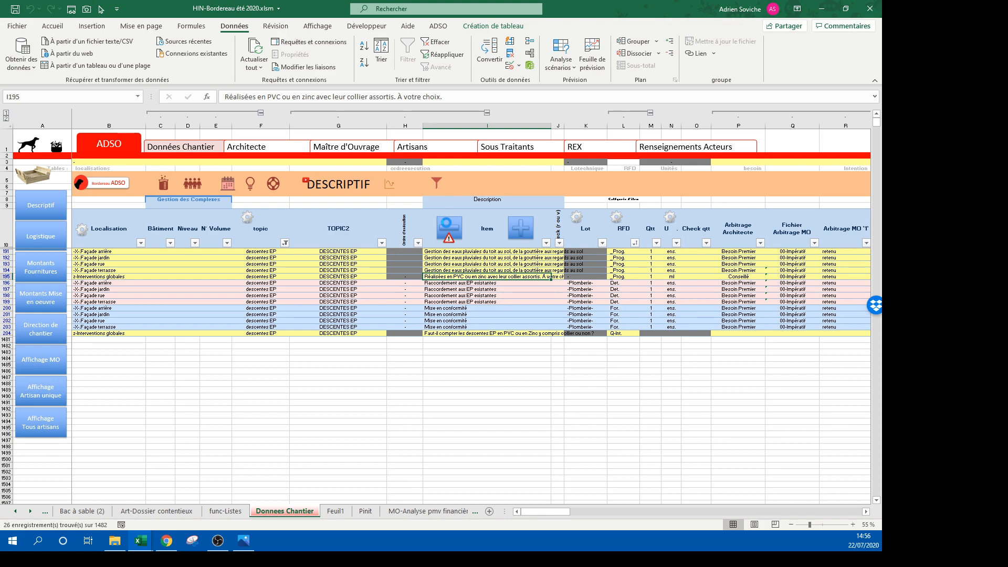
{"action": "left_click", "coordinate": [446, 225]}
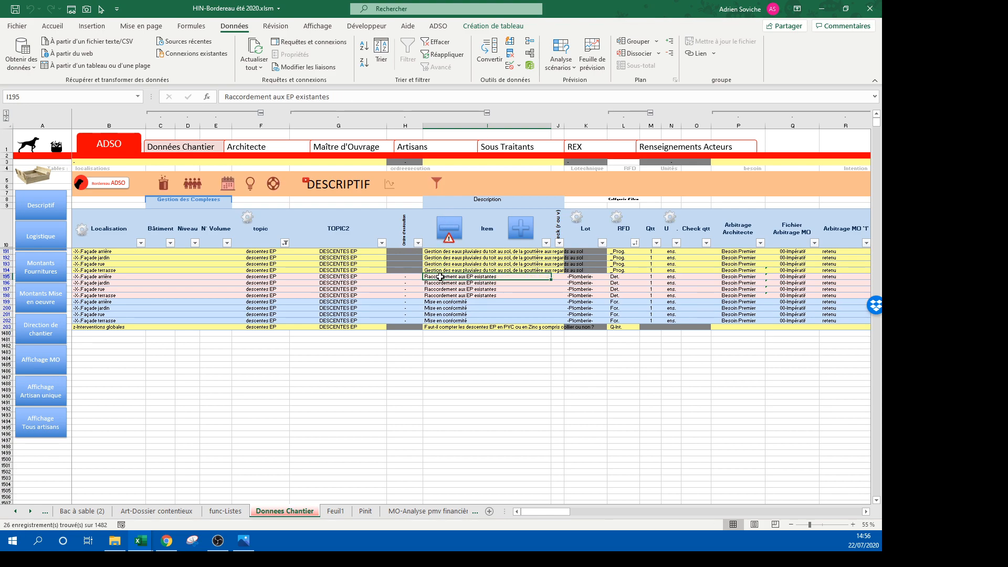
{"action": "left_click_drag", "start_coordinate": [441, 277], "coordinate": [446, 322]}
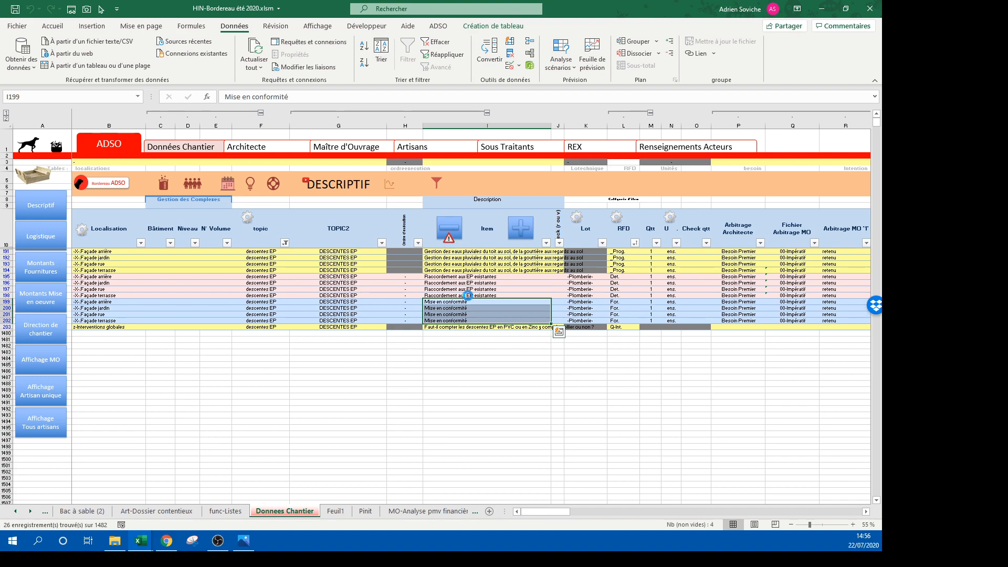
Step: Replace the four "Raccordement aux EP existantes" items with "Conservation des évacuations existantes en façade et sous terre"
{"action": "left_click_drag", "start_coordinate": [466, 277], "coordinate": [461, 291]}
{"action": "type", "text": "Conservation des évacuations"}
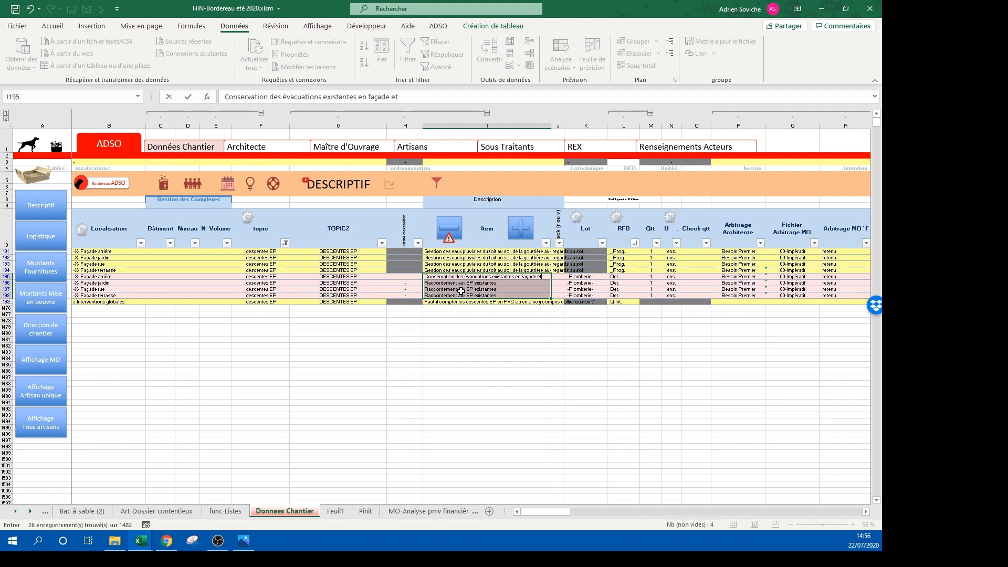
{"action": "type", "text": "ous terre"}
{"action": "key", "text": "ctrl+Return"}
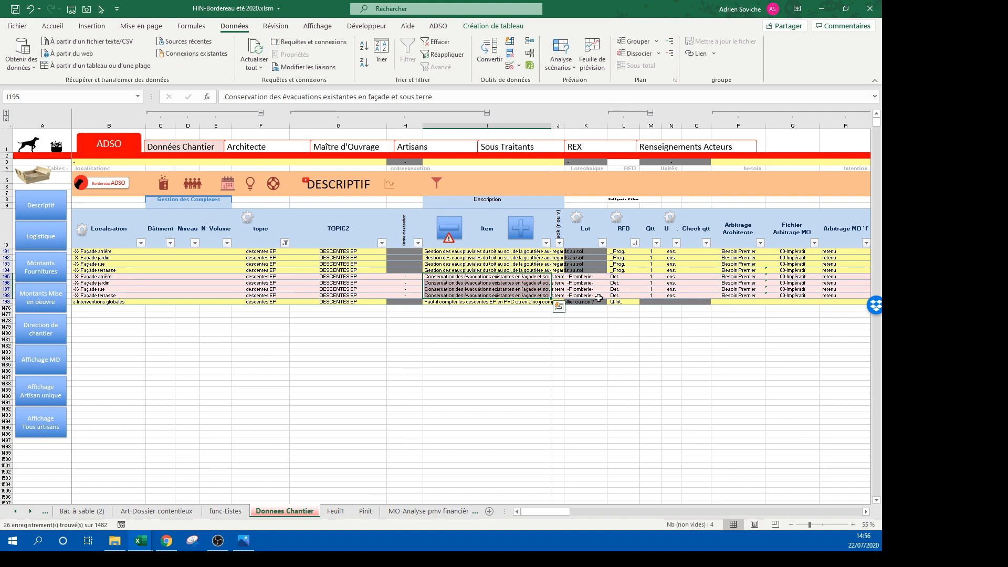
Step: Set the Lot of the four "Conservation des évacuations" rows to -VRD-
{"action": "left_click", "coordinate": [592, 276]}
{"action": "left_click", "coordinate": [611, 279]}
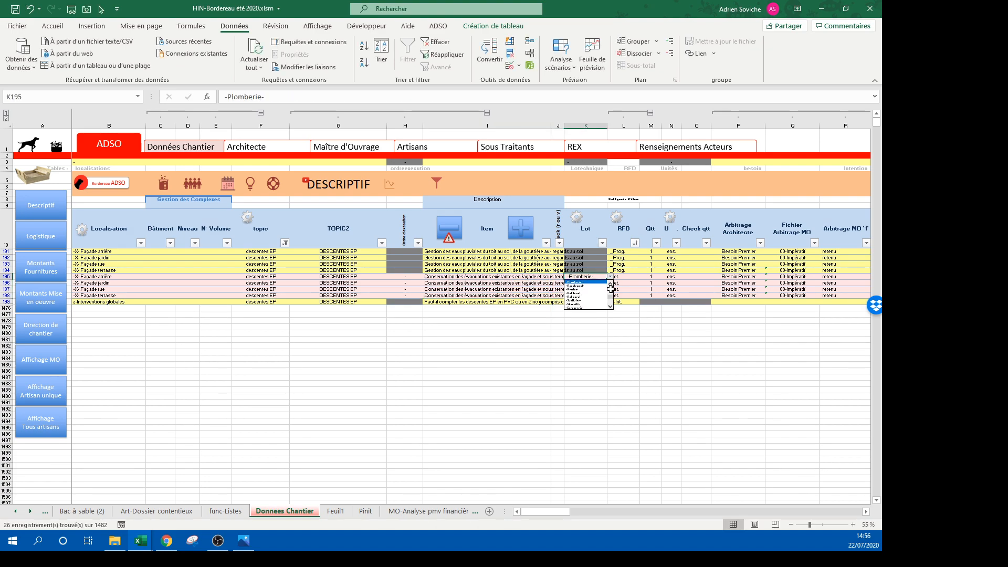
{"action": "left_click", "coordinate": [591, 302]}
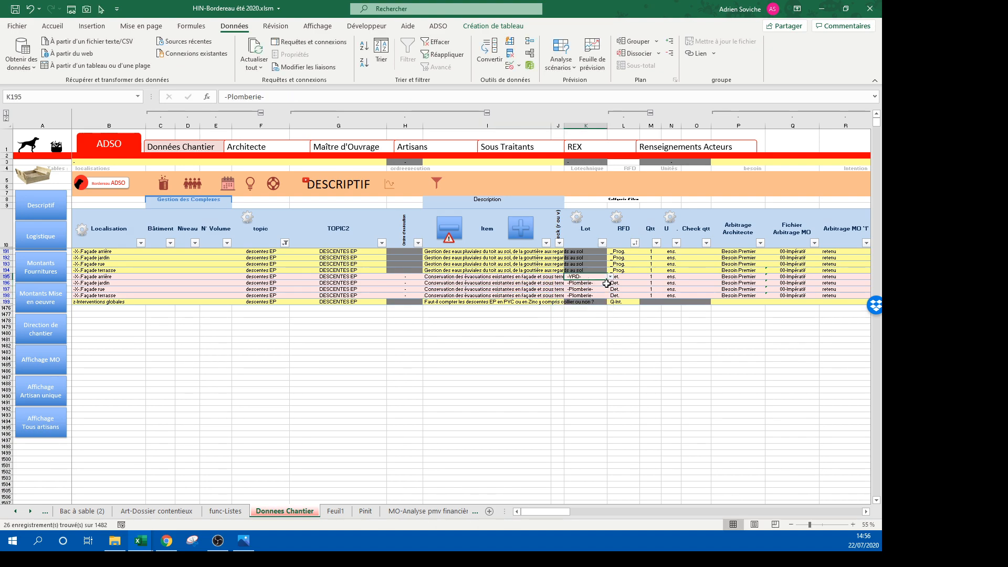
{"action": "left_click_drag", "start_coordinate": [607, 279], "coordinate": [605, 297]}
Step: Set the RFD value of the four "Conservation des évacuations" rows to "For."
{"action": "left_click", "coordinate": [635, 277]}
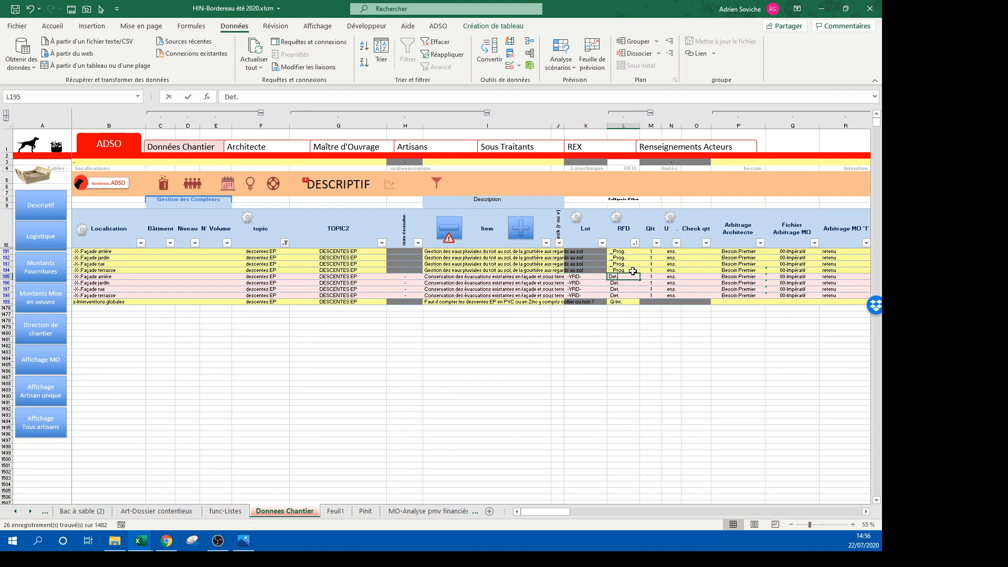
{"action": "type", "text": "For."}
{"action": "key", "text": "ctrl+Return"}
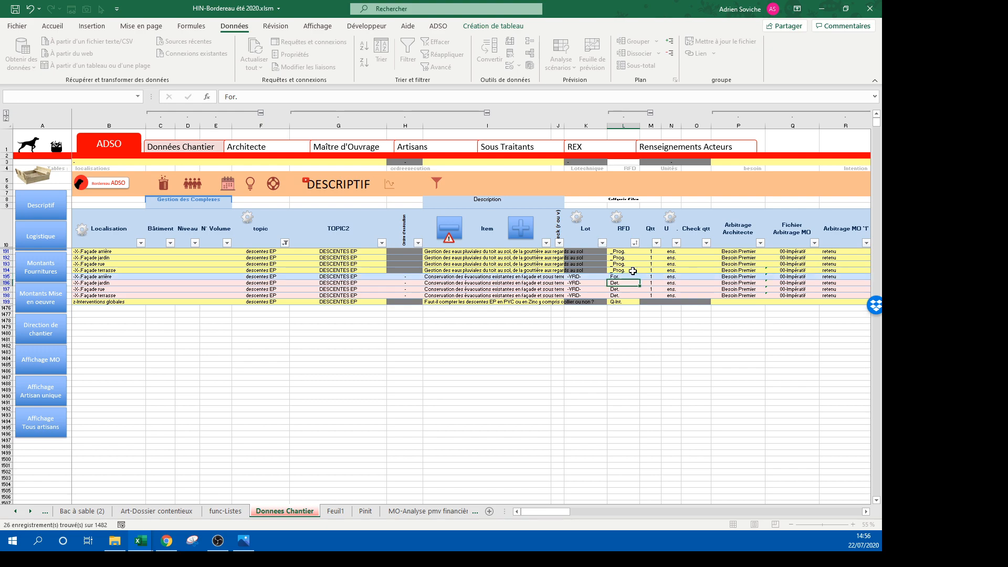
{"action": "key", "text": "ctrl+c"}
{"action": "key", "text": "shift+Down"}
{"action": "key", "text": "shift+Down"}
{"action": "key", "text": "shift+Down"}
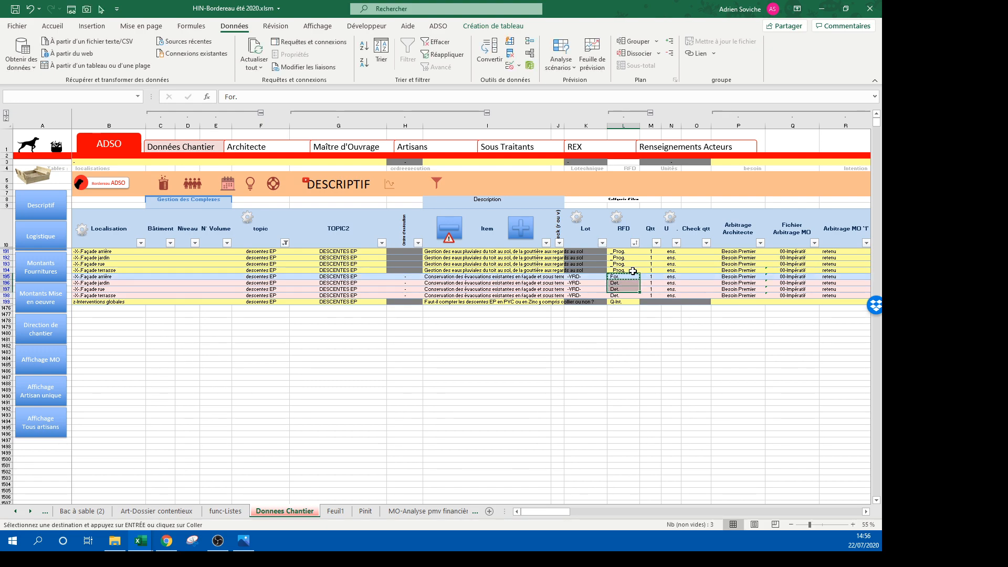
{"action": "key", "text": "Return"}
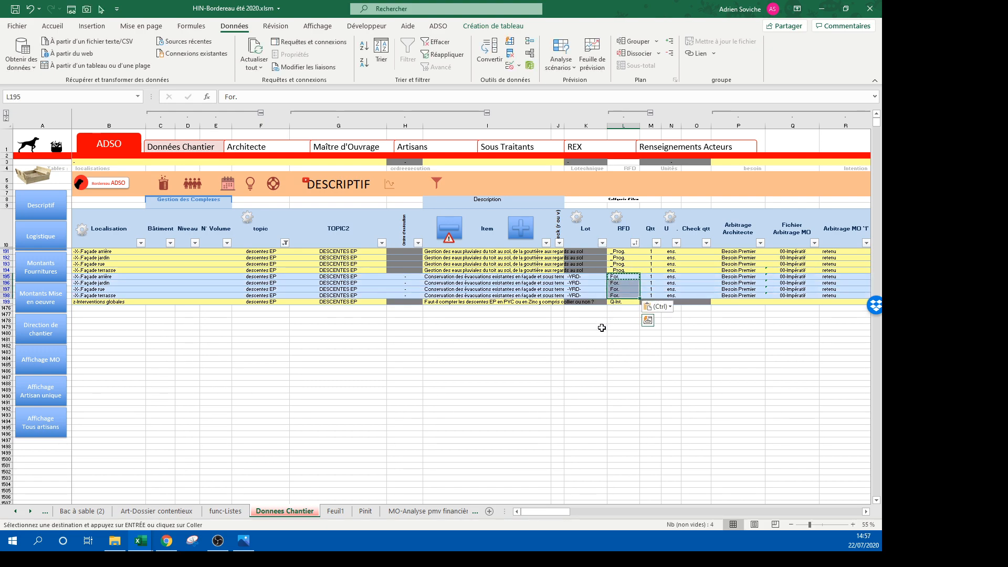
{"action": "left_click", "coordinate": [587, 330]}
Step: Delete the "Faut-il compter les descentes EP en PVC ou en Zinc y compris collier ou non ?" row
{"action": "left_click", "coordinate": [465, 303]}
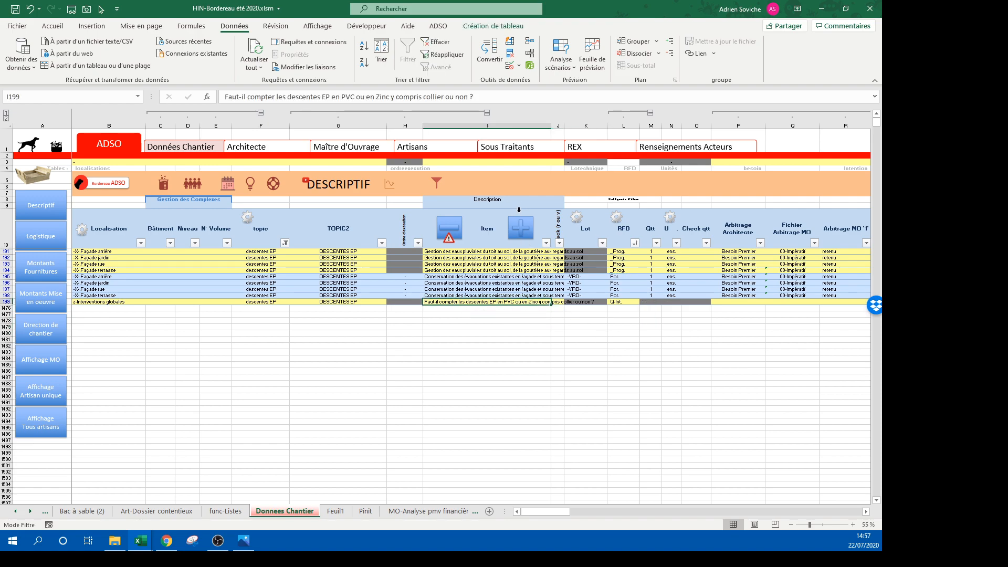
{"action": "left_click", "coordinate": [450, 227]}
Step: Set the Mise en Œuvre unit amount of the four "Conservation des évacuations" rows to x and clear their adjacent "selon configuration" check cells
{"action": "left_click_drag", "start_coordinate": [738, 277], "coordinate": [685, 294]}
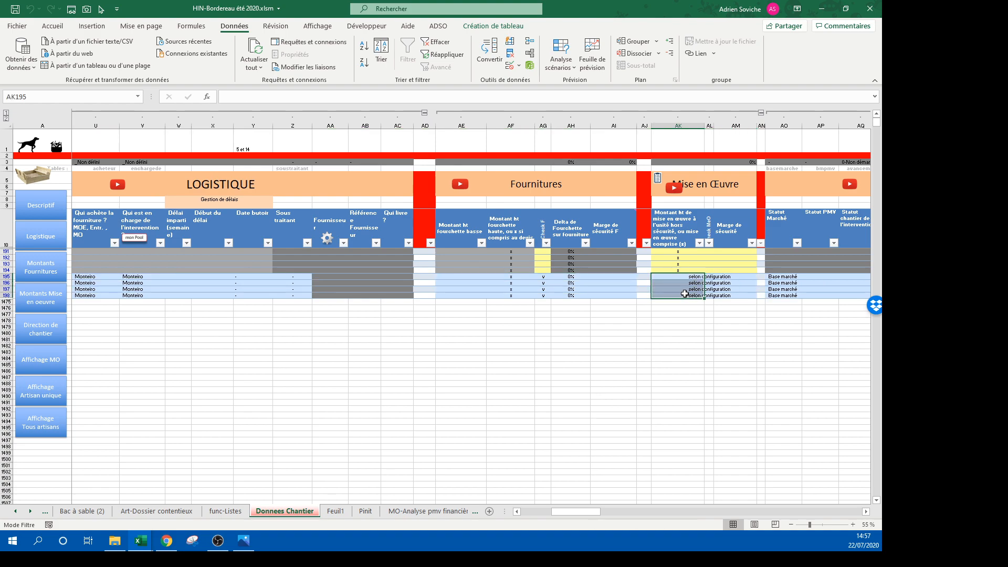
{"action": "type", "text": "x"}
{"action": "key", "text": "ctrl+Return"}
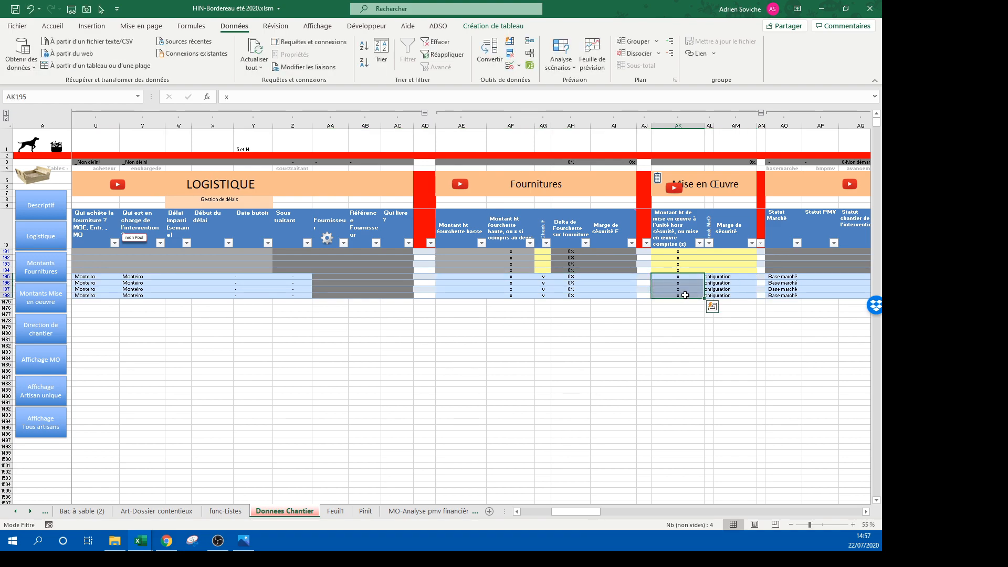
{"action": "left_click_drag", "start_coordinate": [706, 277], "coordinate": [709, 302]}
{"action": "key", "text": "Delete"}
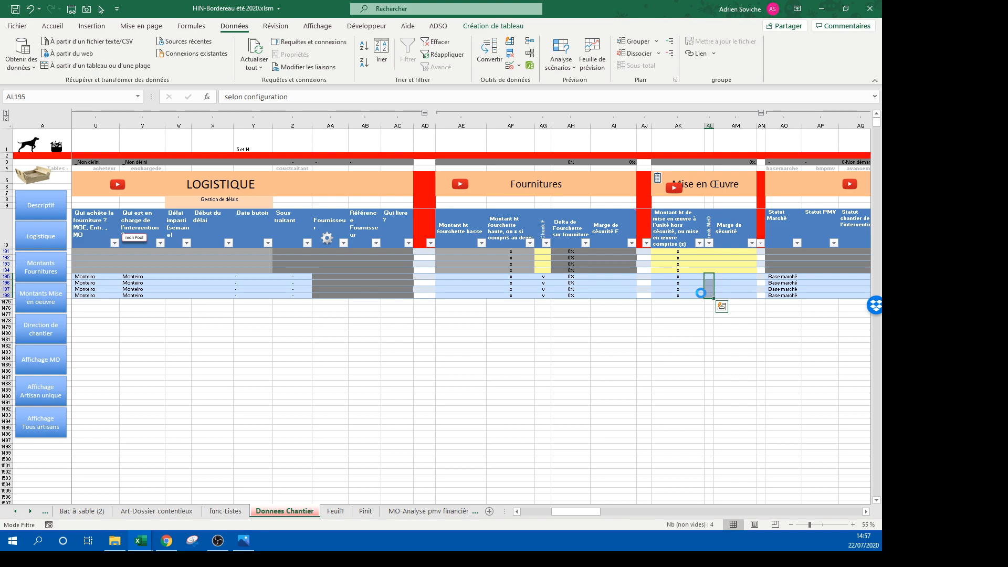
{"action": "left_click_drag", "start_coordinate": [584, 515], "coordinate": [554, 514]}
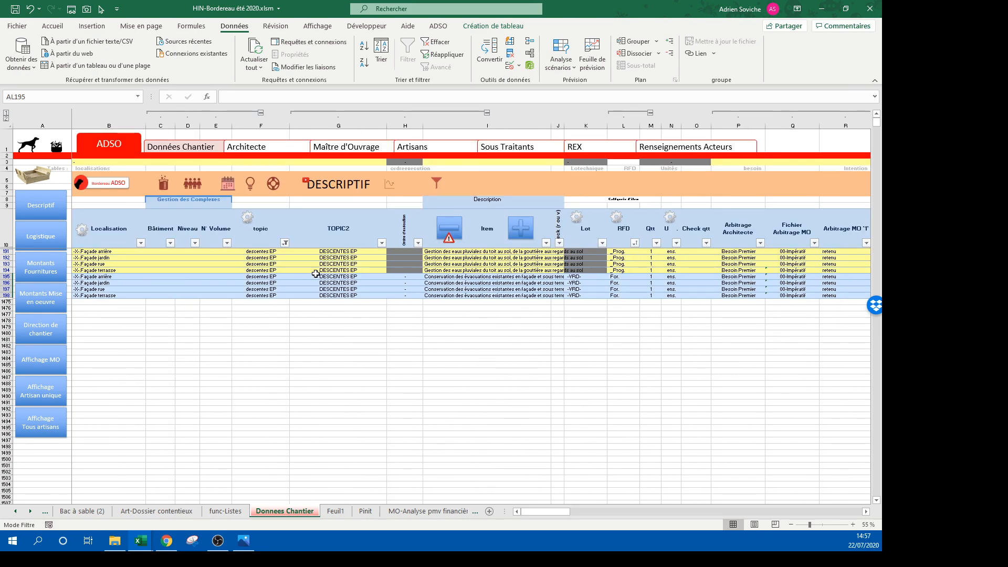
Step: Refresh the pivot table on the Bac à sable (2) sheet
{"action": "left_click", "coordinate": [82, 511]}
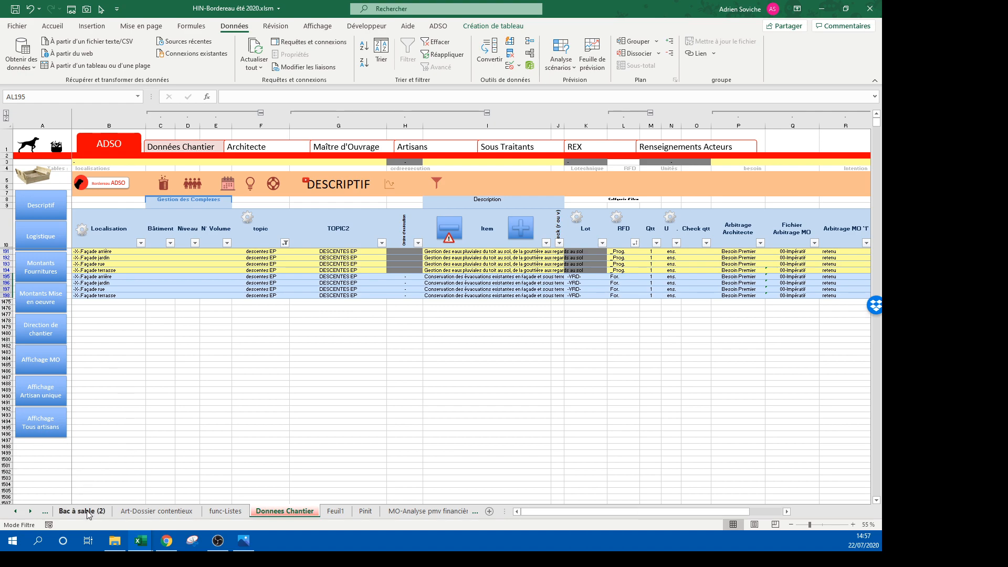
{"action": "right_click", "coordinate": [326, 333]}
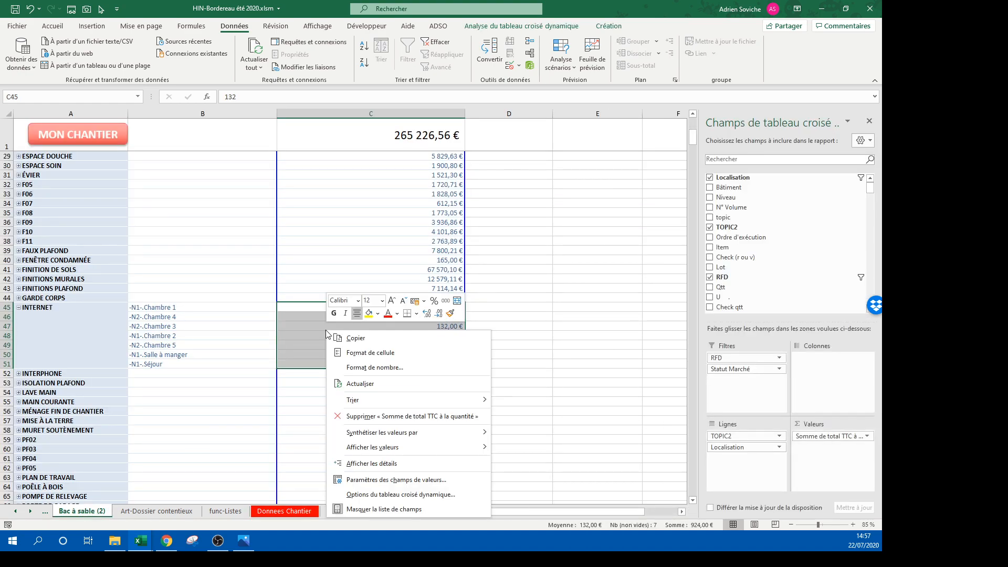
{"action": "left_click", "coordinate": [374, 384]}
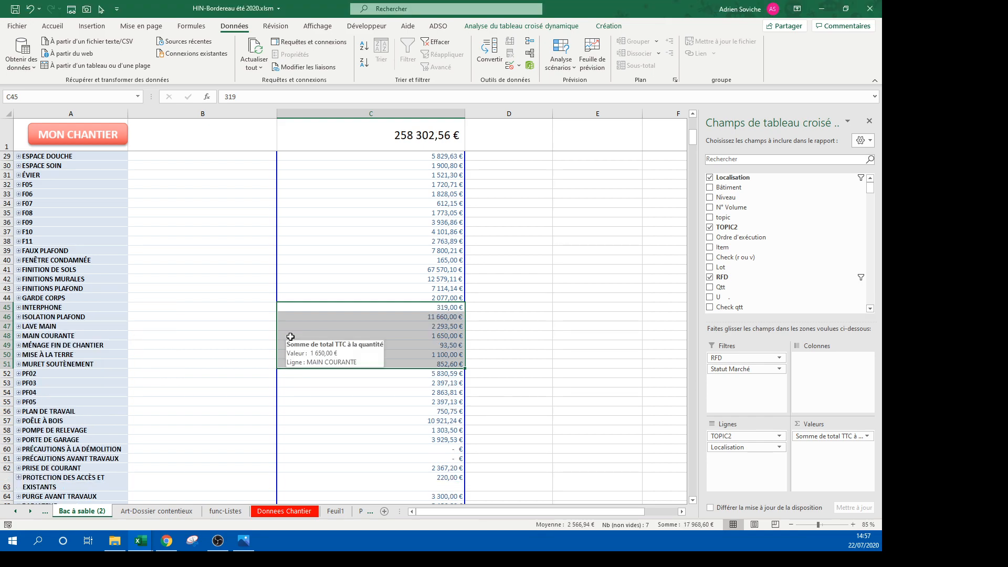
Step: Check the location breakdown of MURET SOUTÈNEMENT and find the CHAUDIÈRE À CONDENSATION row in the topic list
{"action": "left_click", "coordinate": [19, 365]}
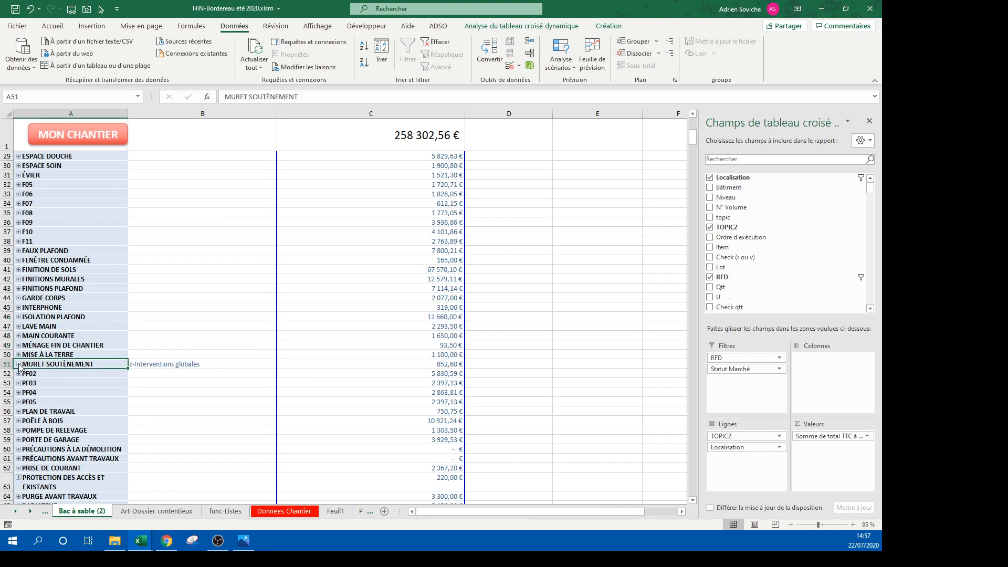
{"action": "left_click", "coordinate": [19, 365]}
{"action": "scroll", "coordinate": [77, 319], "scroll_direction": "up", "scroll_amount": 6}
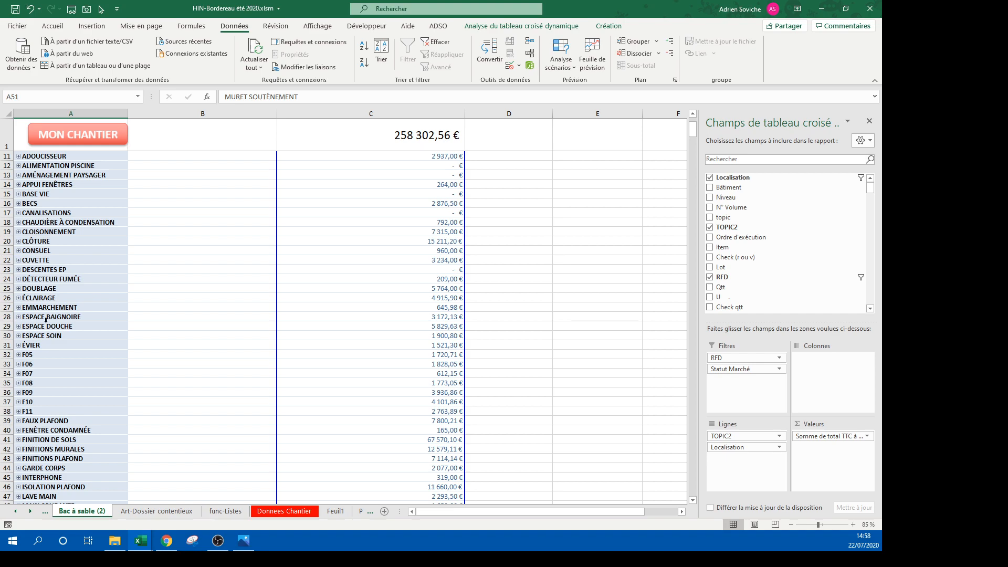
{"action": "scroll", "coordinate": [76, 302], "scroll_direction": "up", "scroll_amount": 3}
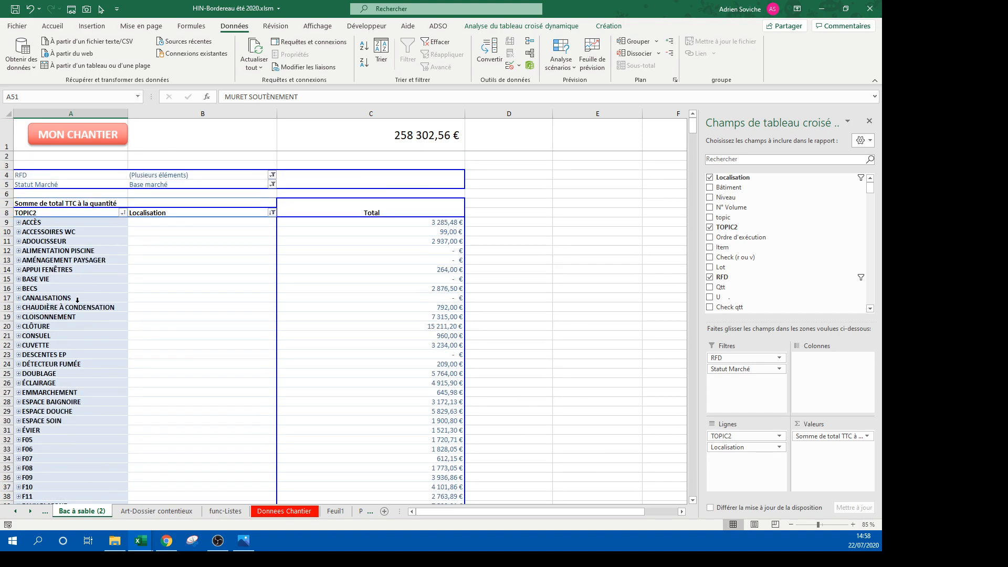
{"action": "left_click", "coordinate": [7, 308]}
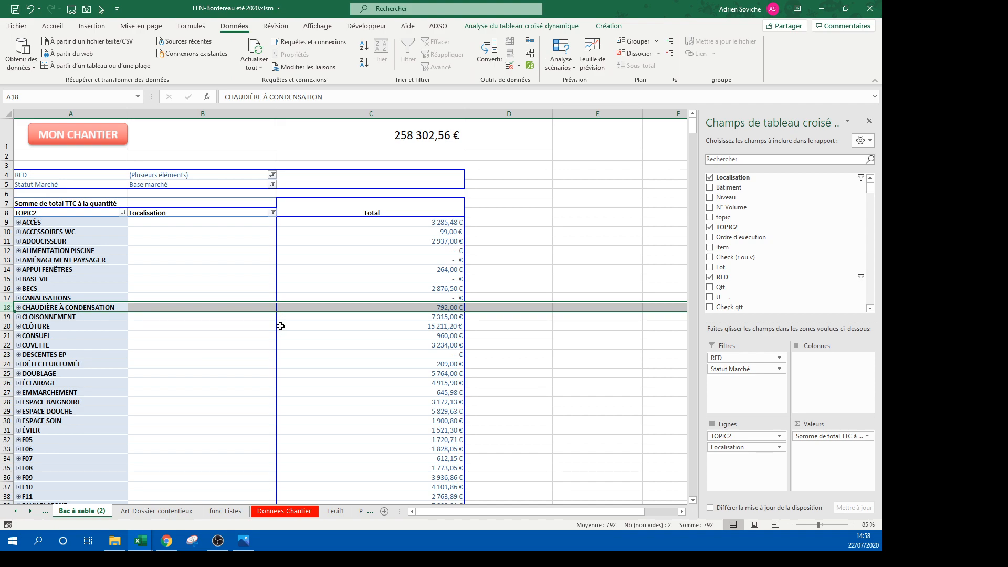
Step: Clear the existing filter on the Donnees Chantier sheet and filter the topic column by "chaudière"
{"action": "left_click", "coordinate": [99, 134]}
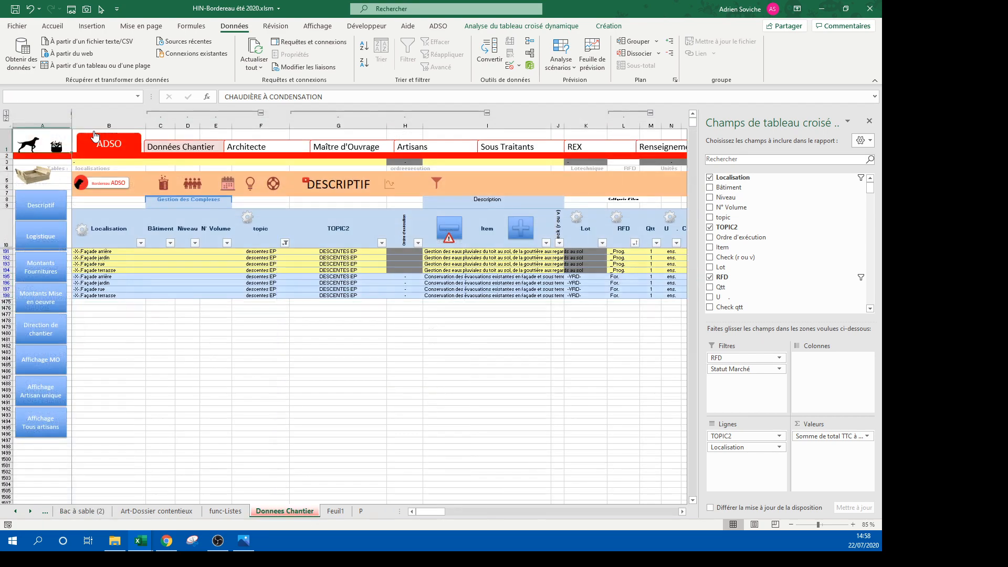
{"action": "left_click", "coordinate": [323, 283]}
{"action": "left_click", "coordinate": [430, 40]}
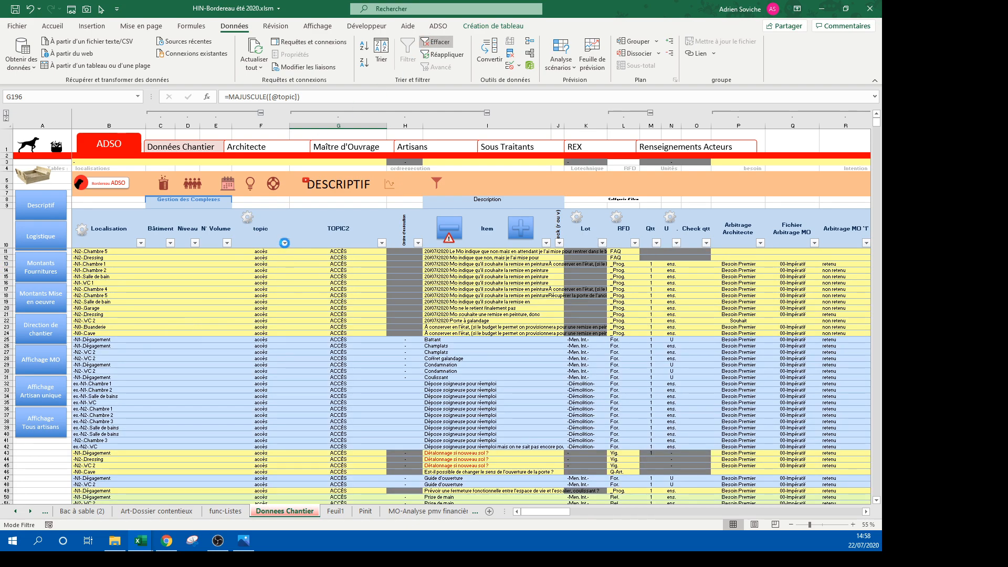
{"action": "left_click", "coordinate": [285, 242]}
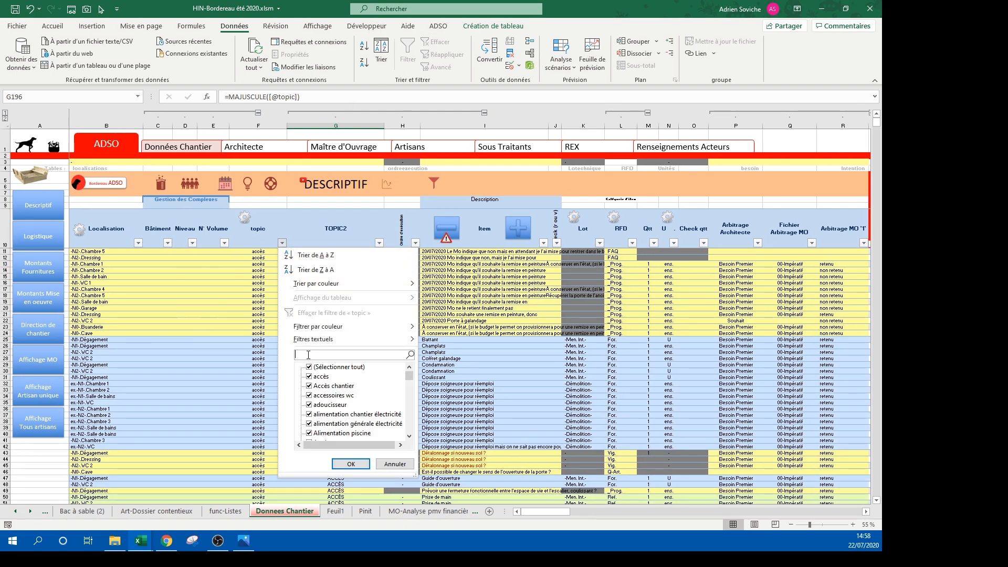
{"action": "type", "text": "v"}
{"action": "key", "text": "BackSpace"}
{"action": "type", "text": "chaudière"}
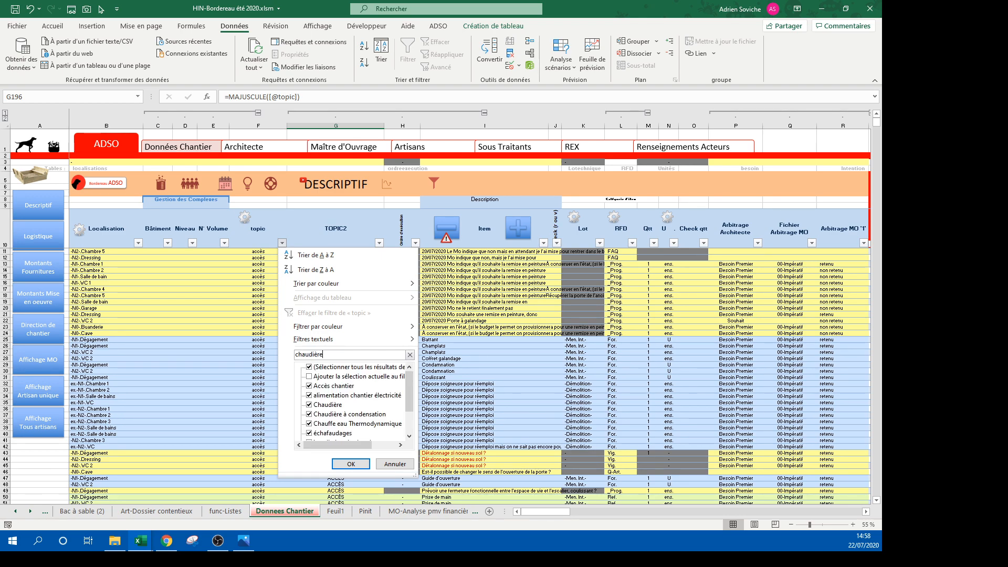
{"action": "left_click", "coordinate": [350, 465]}
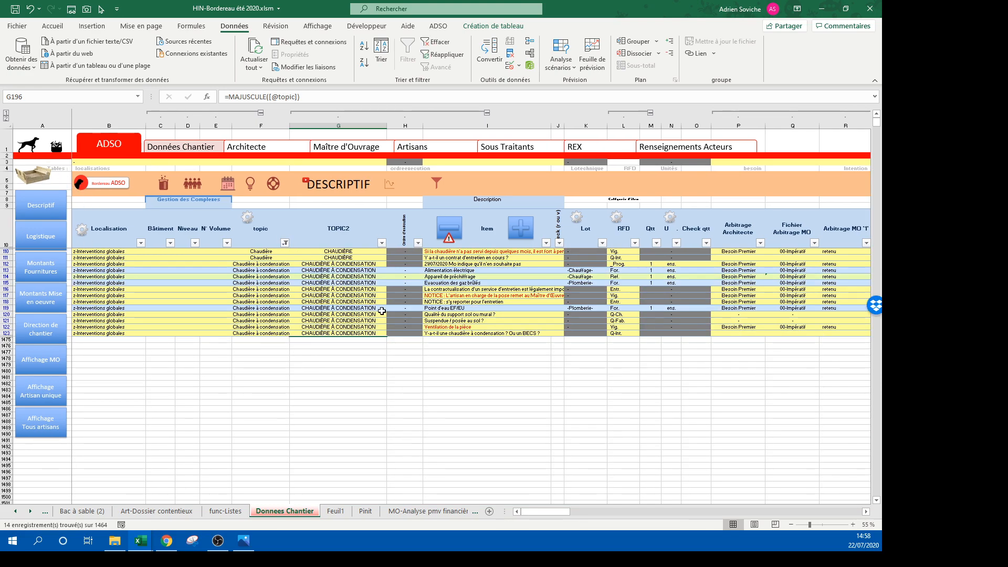
Step: Recheck the boiler topic in the pivot table and delete all filtered CHAUDIÈRE and CHAUDIÈRE À CONDENSATION rows from Donnees Chantier
{"action": "left_click", "coordinate": [82, 514]}
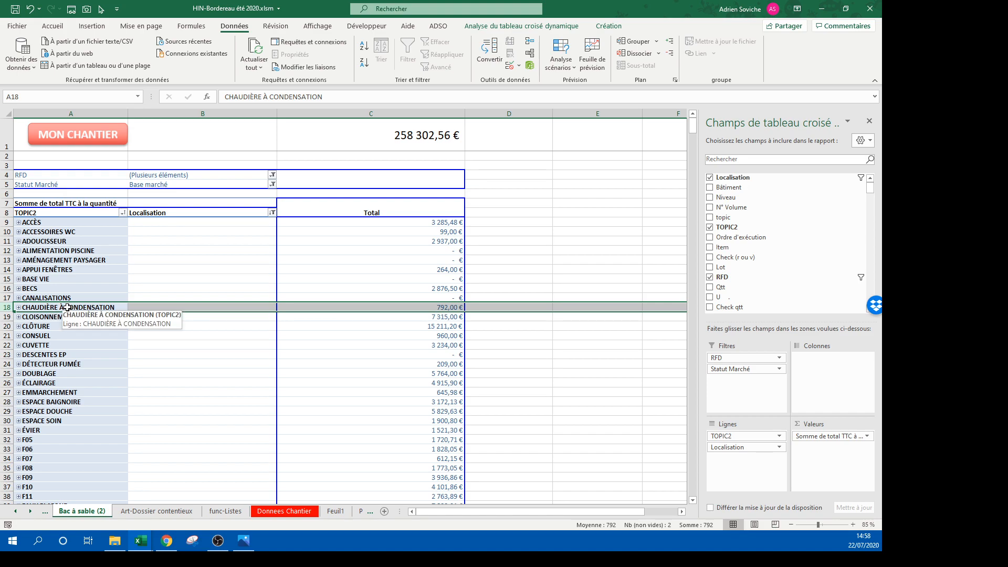
{"action": "left_click", "coordinate": [92, 136]}
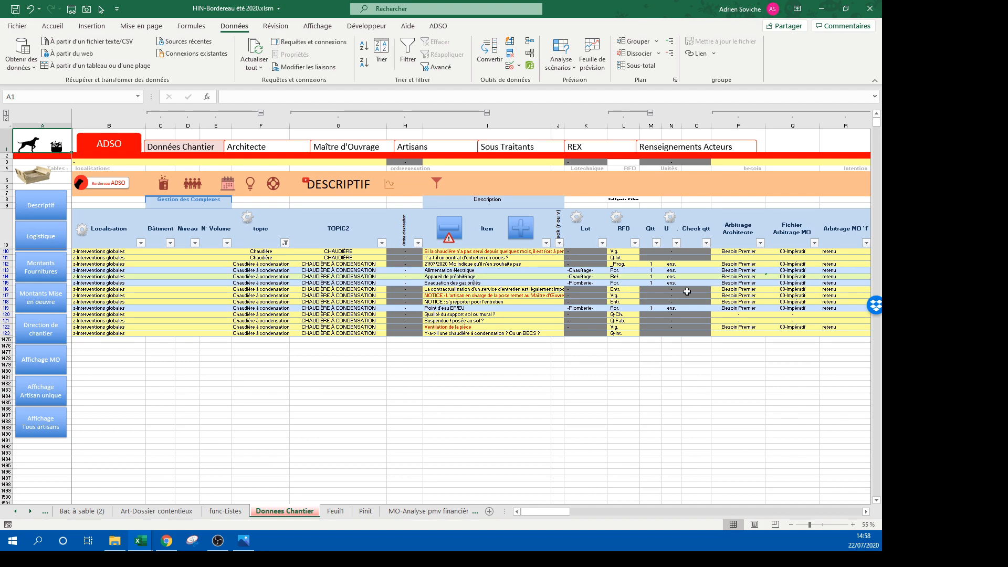
{"action": "left_click_drag", "start_coordinate": [317, 254], "coordinate": [363, 334]}
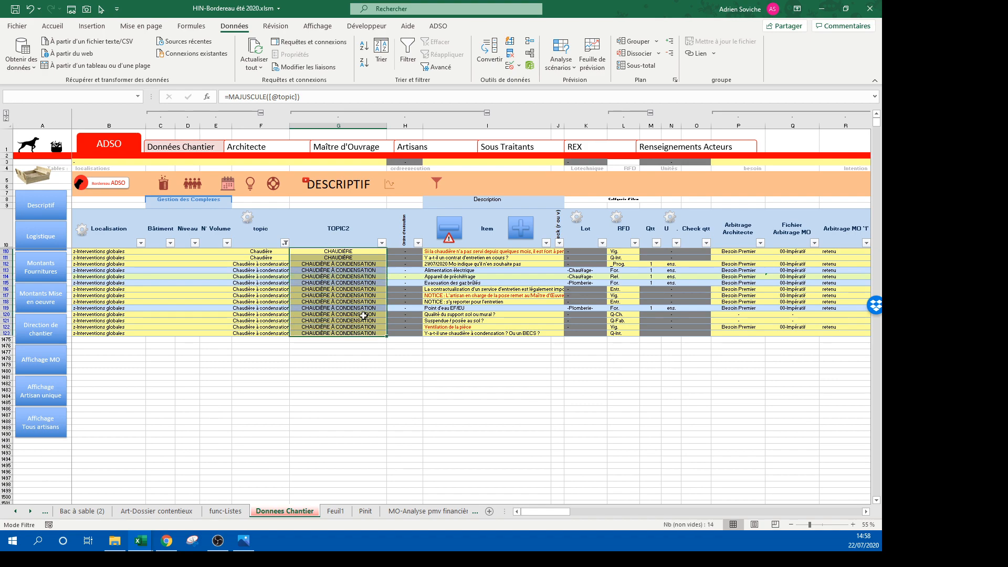
{"action": "left_click", "coordinate": [460, 226]}
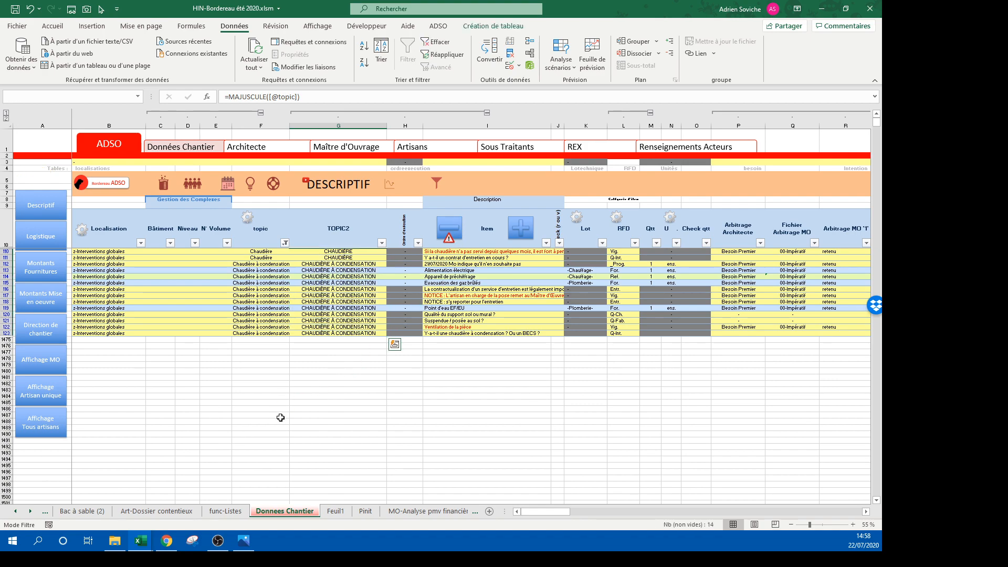
Step: Refresh the Bac à sable (2) pivot table and review its list of topics and totals
{"action": "left_click", "coordinate": [31, 170]}
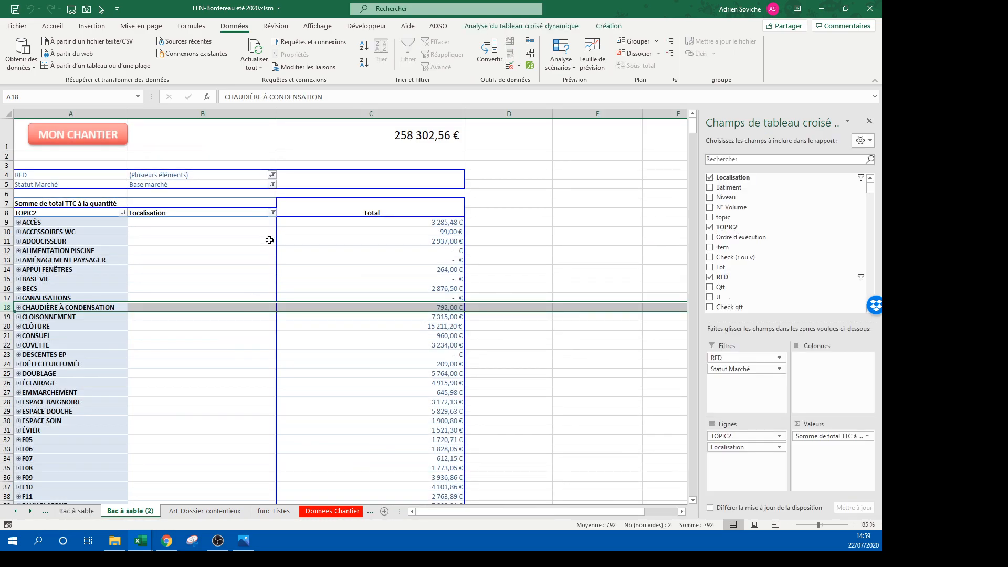
{"action": "right_click", "coordinate": [319, 254]}
{"action": "left_click", "coordinate": [357, 314]}
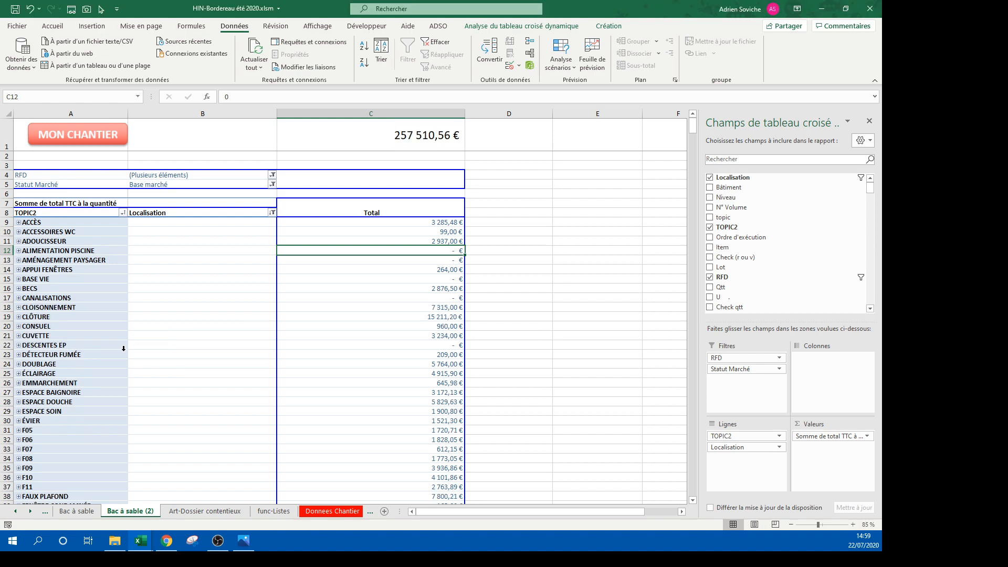
{"action": "scroll", "coordinate": [91, 356], "scroll_direction": "down", "scroll_amount": 8}
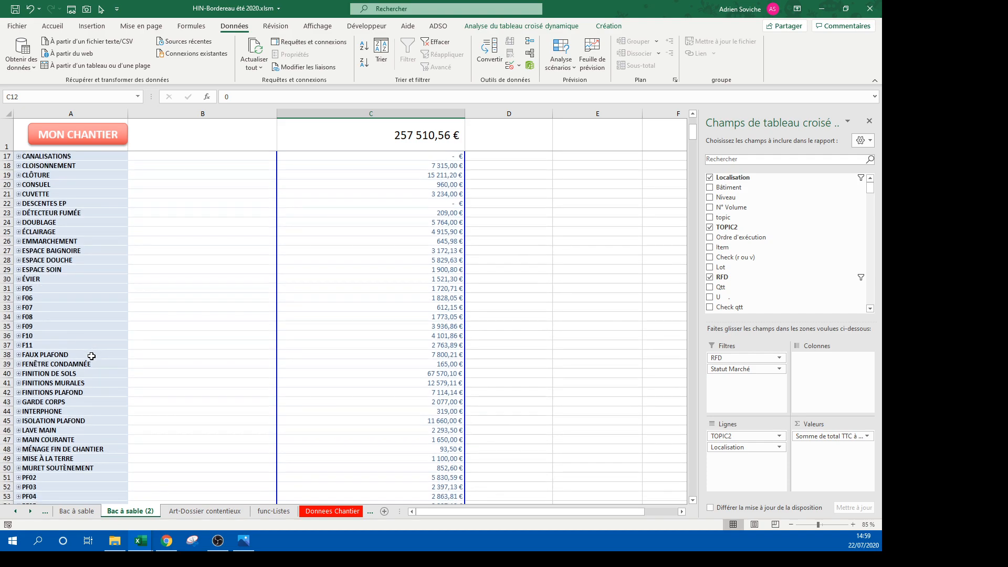
{"action": "scroll", "coordinate": [78, 378], "scroll_direction": "down", "scroll_amount": 1}
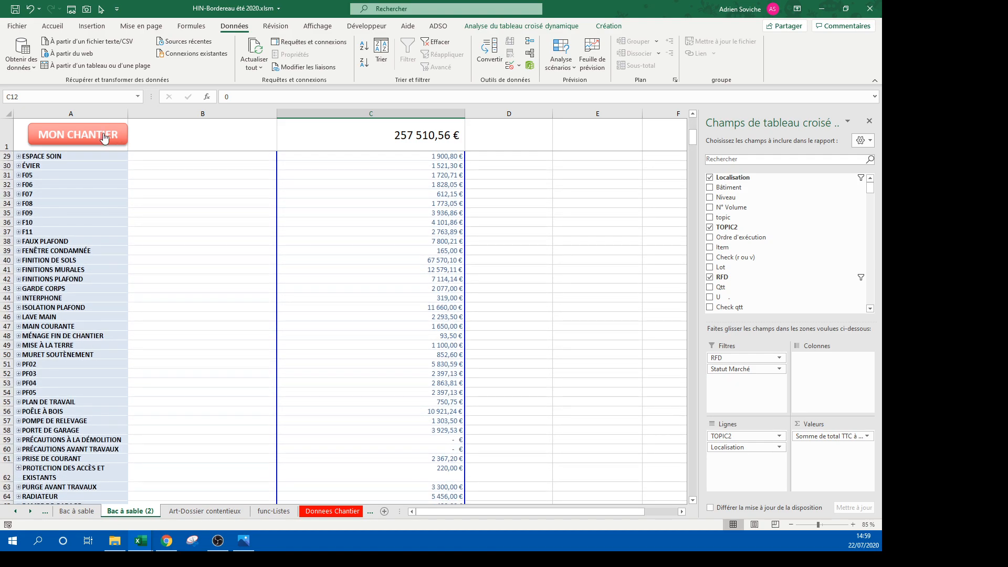
{"action": "scroll", "coordinate": [86, 259], "scroll_direction": "up", "scroll_amount": 9}
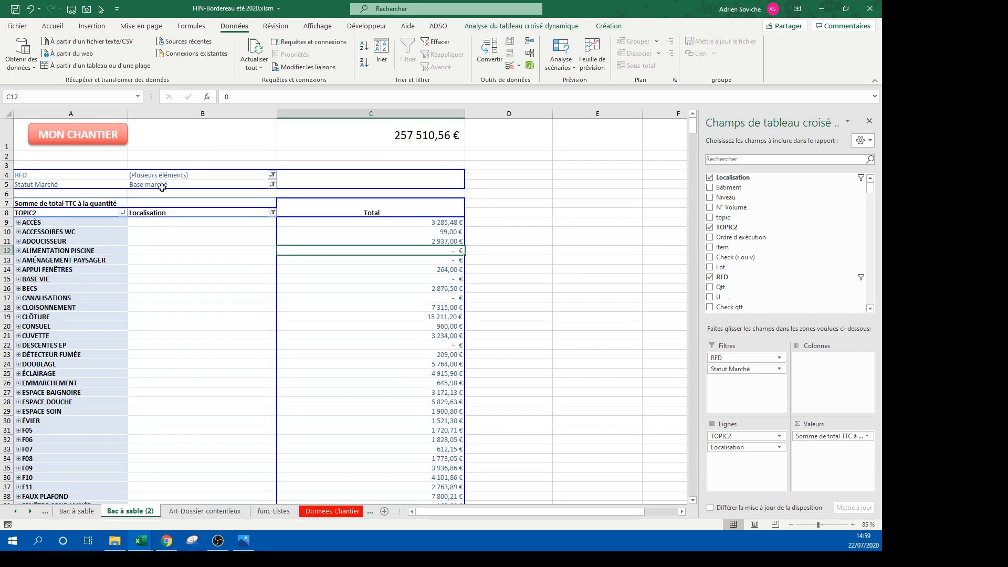
Step: Clear the topic filter on the Donnees Chantier sheet and filter the topic column by "gaz"
{"action": "left_click", "coordinate": [125, 140]}
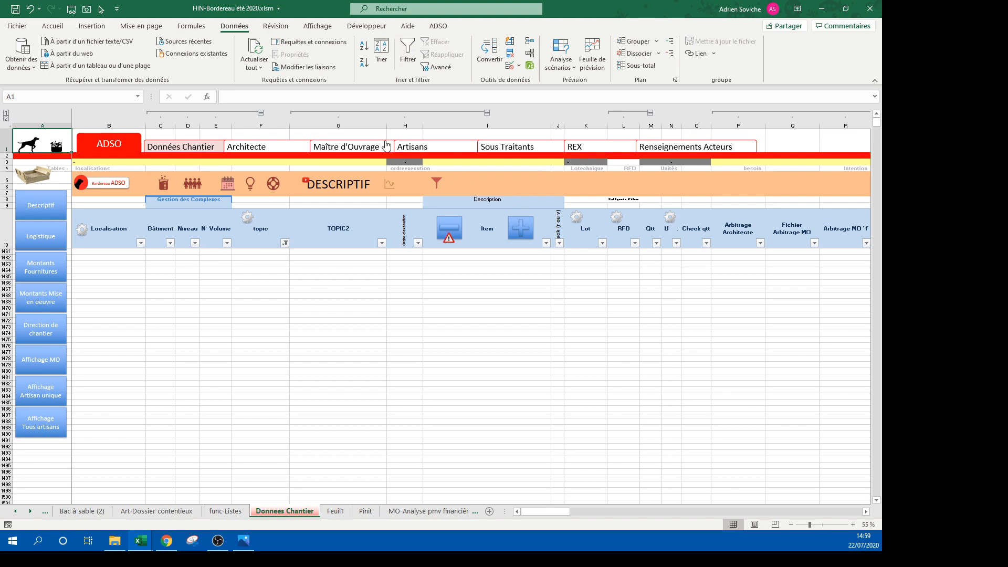
{"action": "left_click", "coordinate": [339, 239]}
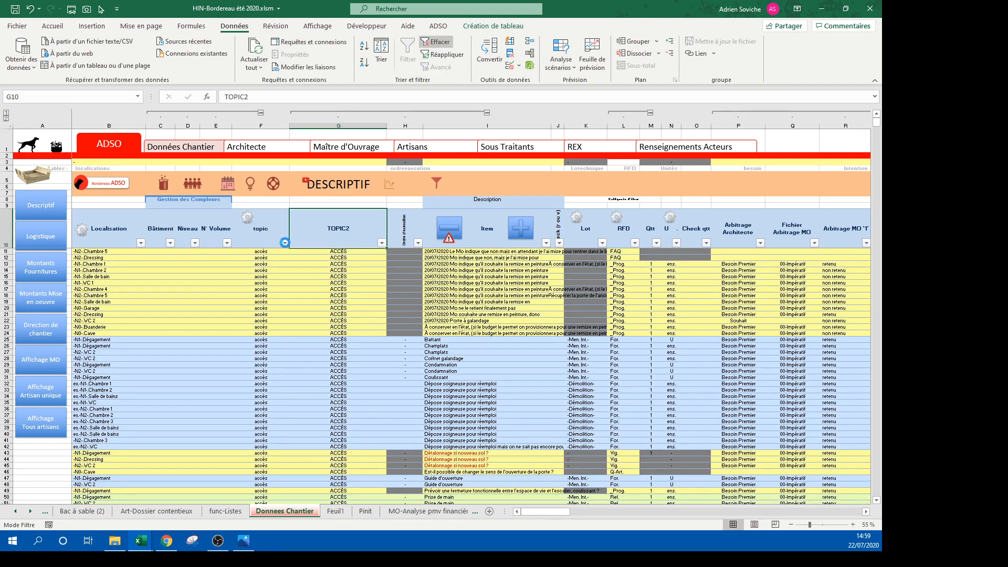
{"action": "left_click", "coordinate": [284, 242]}
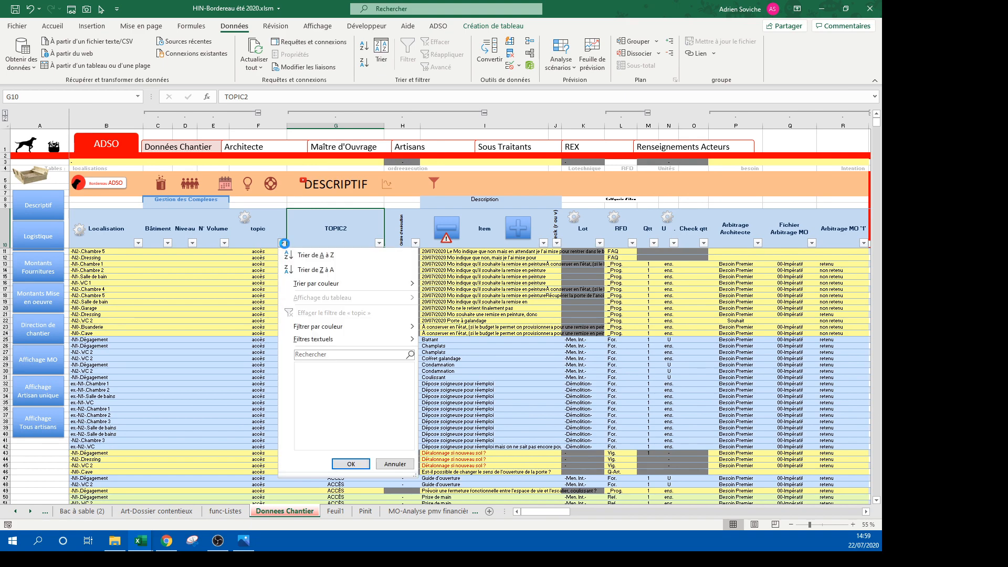
{"action": "left_click", "coordinate": [314, 353]}
{"action": "type", "text": "gaz"}
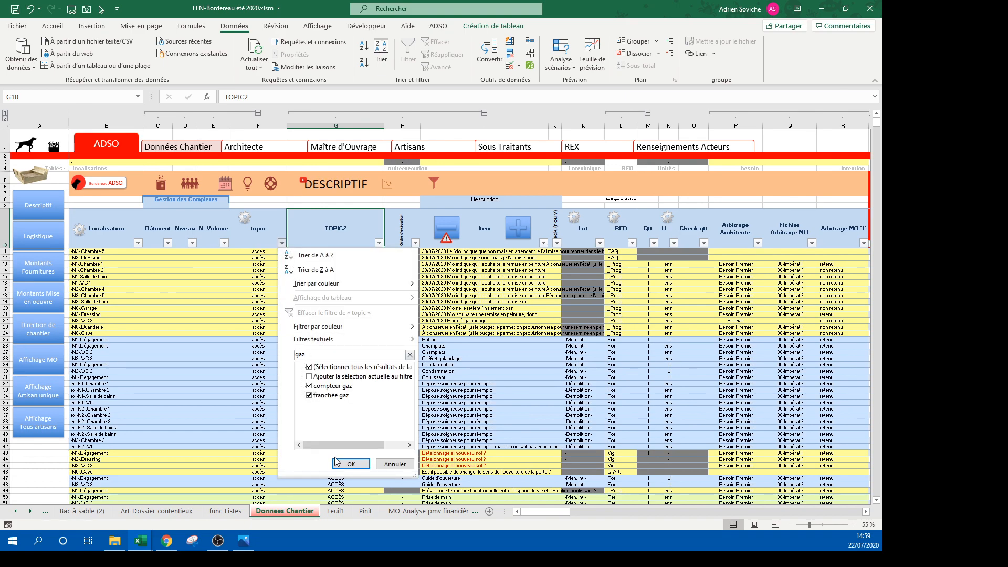
{"action": "left_click", "coordinate": [350, 465]}
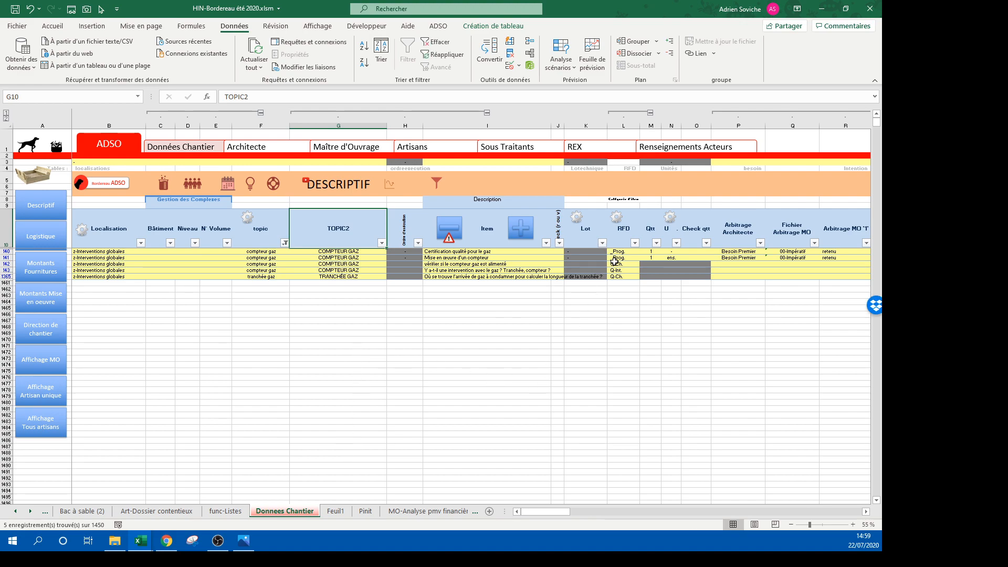
Step: Delete the "Certification qualité pour le gaz" row from the COMPTEUR GAZ items
{"action": "mouse_move", "coordinate": [620, 252]}
{"action": "left_mouse_down"}
{"action": "mouse_move", "coordinate": [622, 271]}
{"action": "mouse_move", "coordinate": [622, 252]}
{"action": "left_mouse_up"}
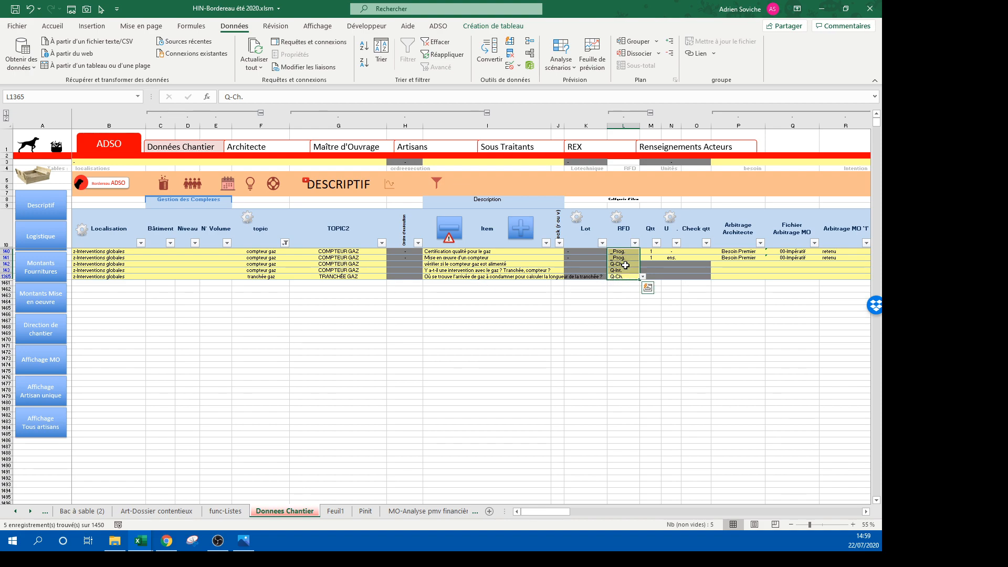
{"action": "left_click", "coordinate": [488, 251]}
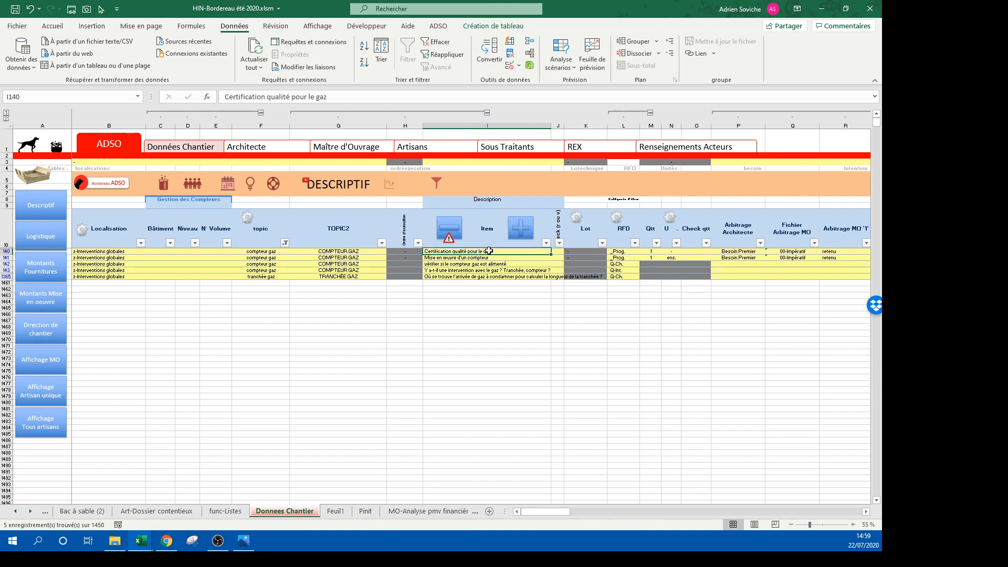
{"action": "left_click", "coordinate": [456, 227]}
Step: Read the COMPTEUR GAZ check and intervention questions, enlarging the formula bar to show the full item text
{"action": "left_click", "coordinate": [489, 257]}
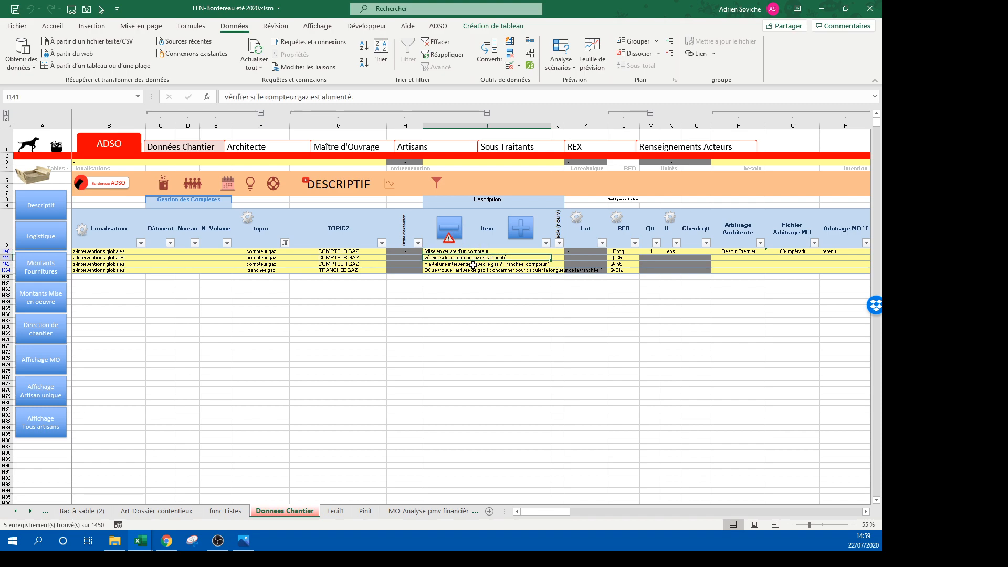
{"action": "left_click", "coordinate": [474, 264]}
{"action": "left_click_drag", "start_coordinate": [352, 105], "coordinate": [352, 137]}
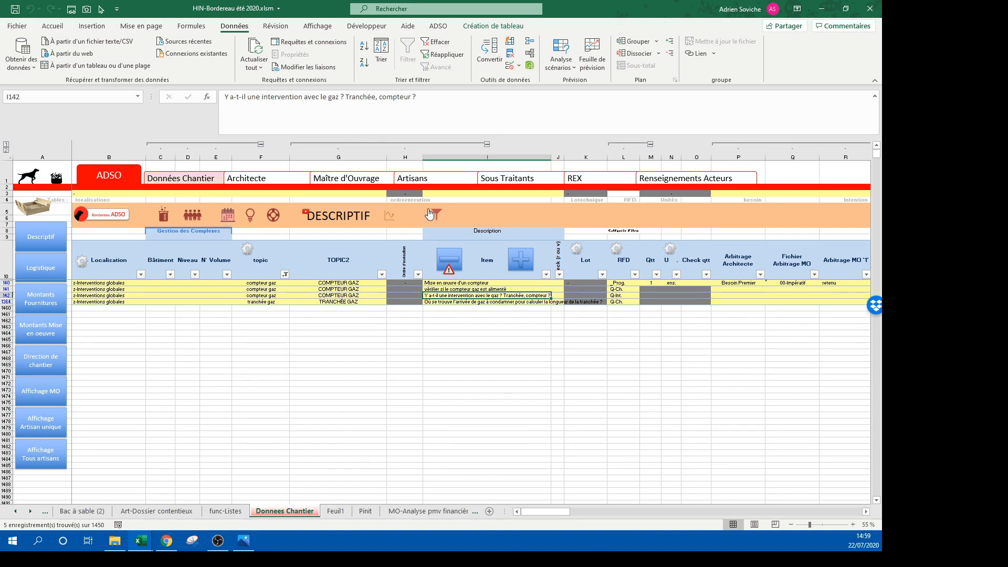
Step: Delete the remaining COMPTEUR GAZ and TRANCHÉE GAZ rows from the filtered Donnees Chantier items
{"action": "left_click", "coordinate": [507, 301]}
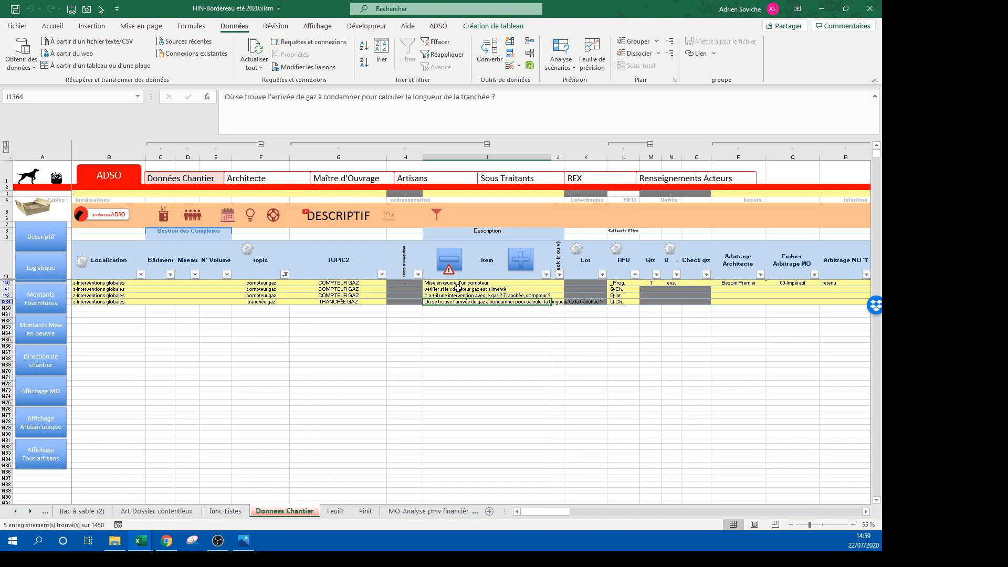
{"action": "left_click_drag", "start_coordinate": [457, 284], "coordinate": [462, 302]}
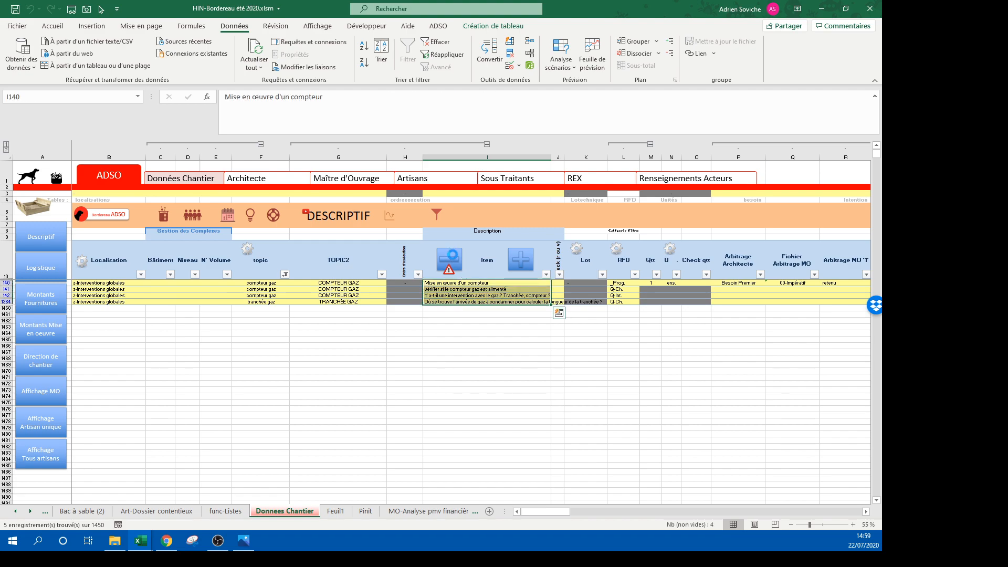
{"action": "left_click", "coordinate": [440, 272]}
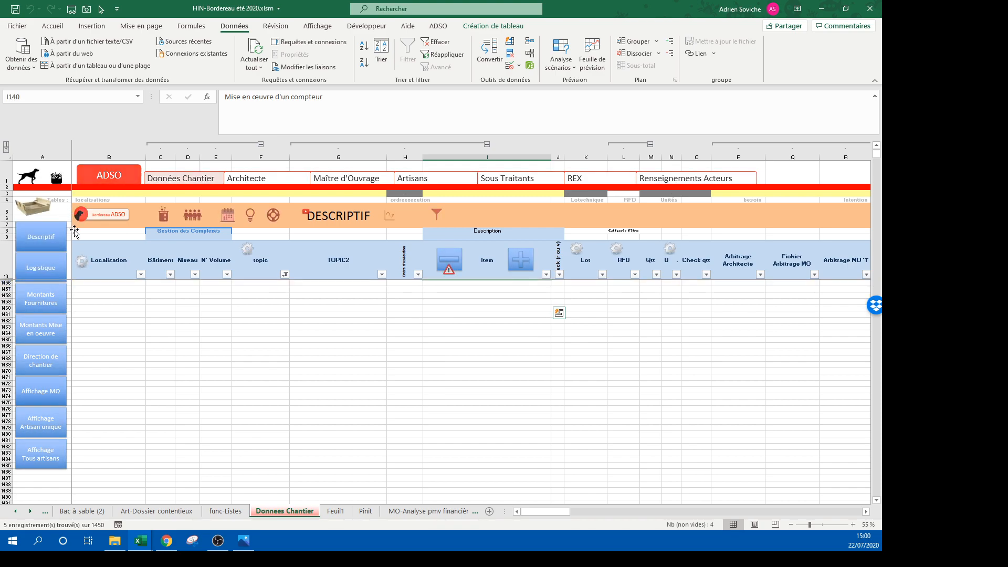
Step: Follow the crate picture's link, view the Bac à sable (2) sheet and return to Donnees Chantier
{"action": "left_click", "coordinate": [37, 209]}
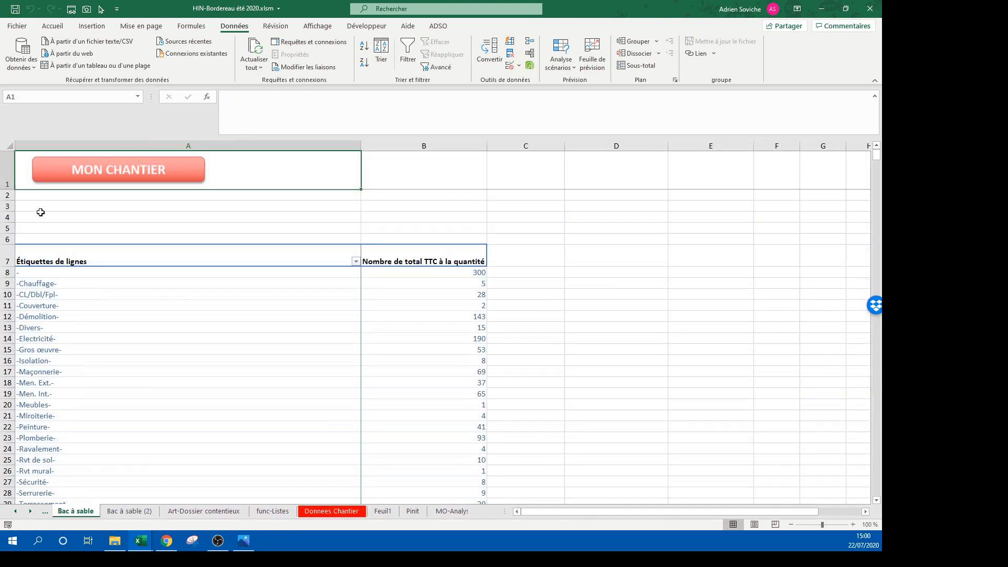
{"action": "left_click", "coordinate": [131, 511]}
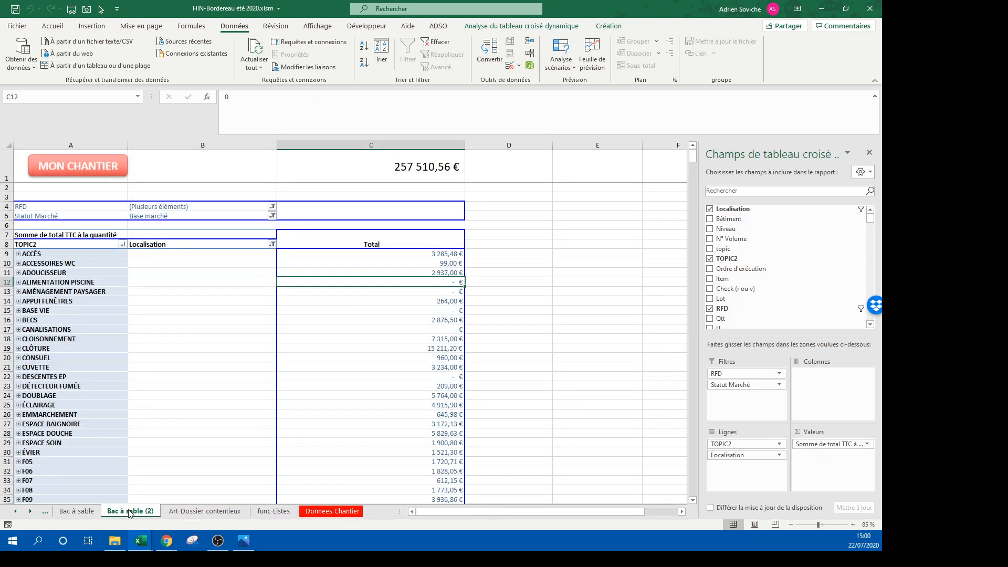
{"action": "left_click", "coordinate": [110, 181]}
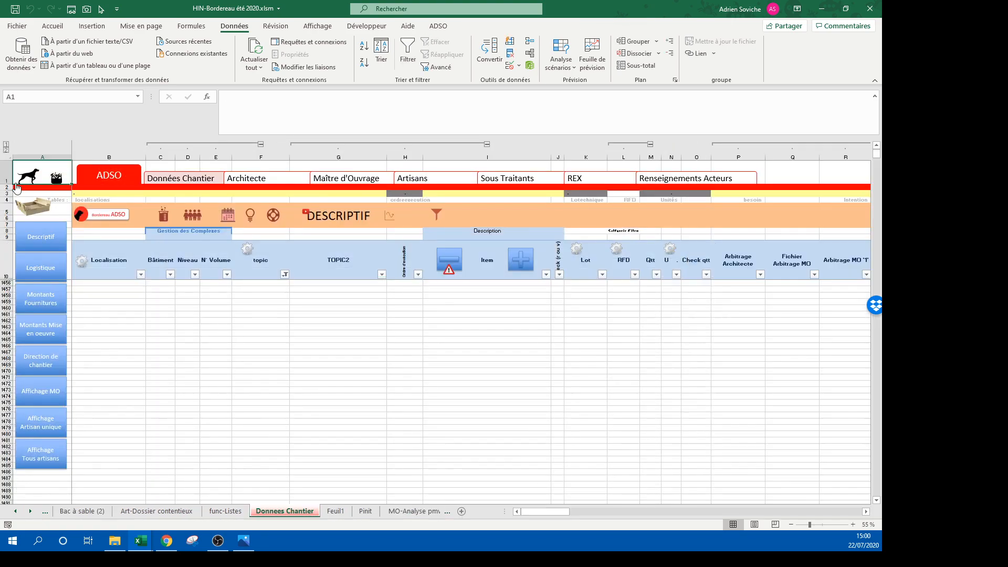
Step: Copy the linked crate picture in column A to a spot just below and beside the original
{"action": "left_click", "coordinate": [46, 217], "text": "ctrl"}
{"action": "mouse_move", "coordinate": [53, 218]}
{"action": "left_mouse_down"}
{"action": "mouse_move", "coordinate": [37, 208]}
{"action": "mouse_move", "coordinate": [59, 217]}
{"action": "left_mouse_up"}
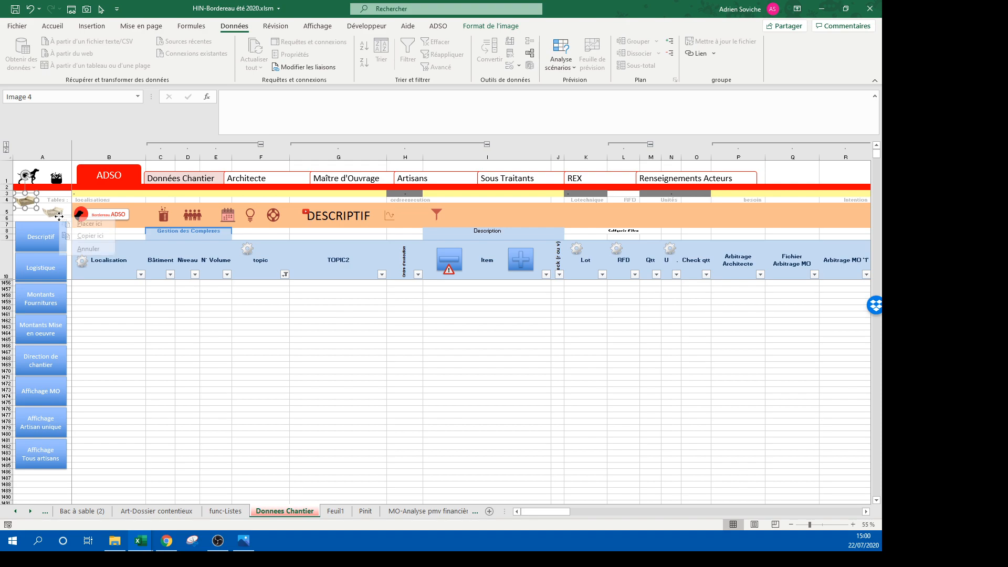
{"action": "left_click", "coordinate": [70, 234]}
Step: Edit the copied crate picture's hyperlink so that it leads to the 'Bac à sable (2)' sheet
{"action": "right_click", "coordinate": [62, 217]}
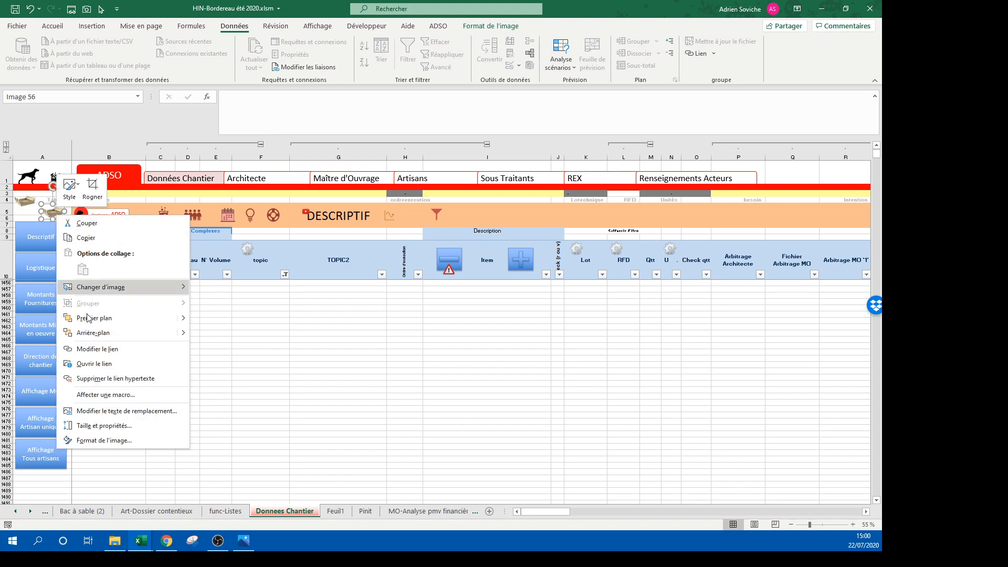
{"action": "left_click", "coordinate": [93, 349]}
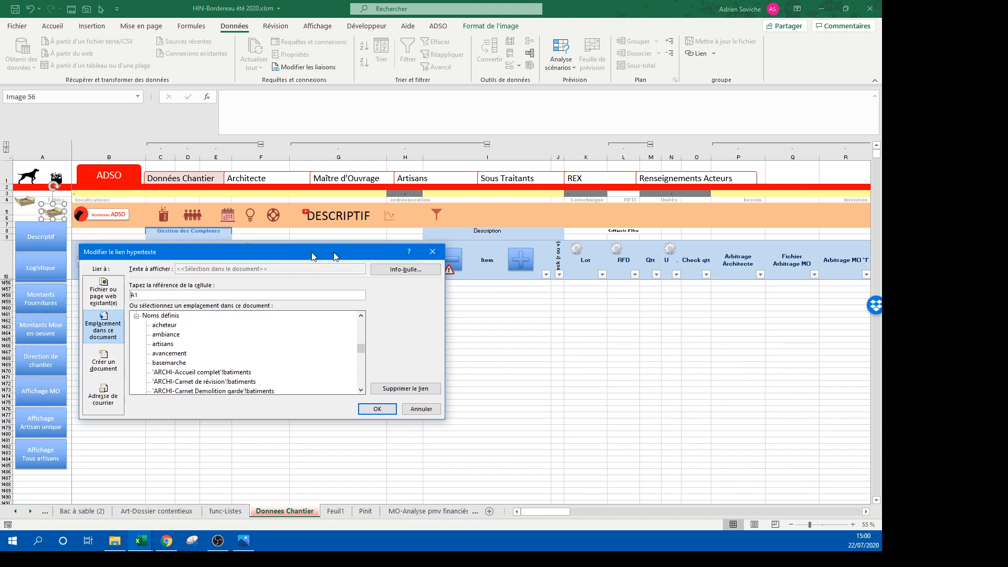
{"action": "scroll", "coordinate": [269, 334], "scroll_direction": "up", "scroll_amount": 2}
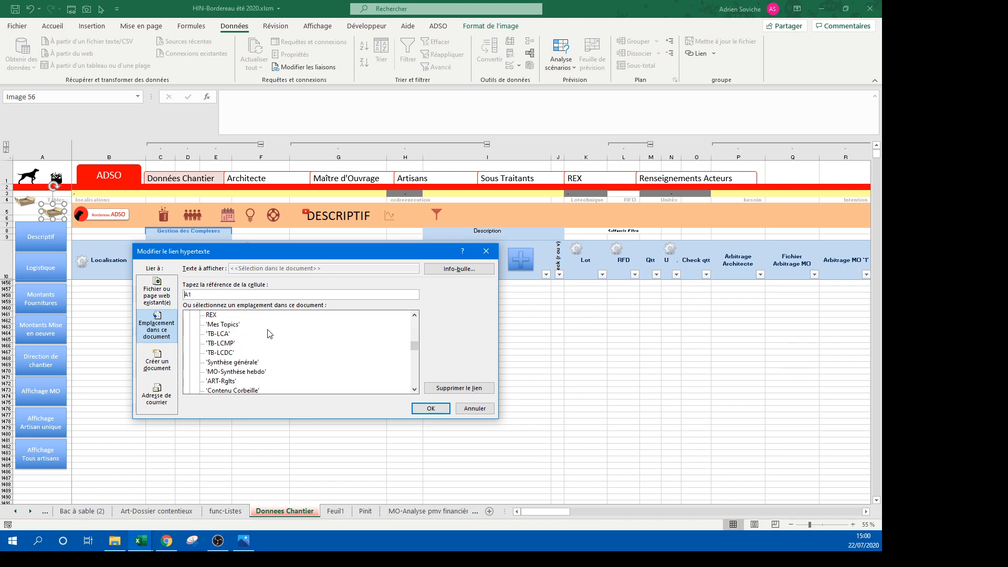
{"action": "scroll", "coordinate": [270, 334], "scroll_direction": "down", "scroll_amount": 1}
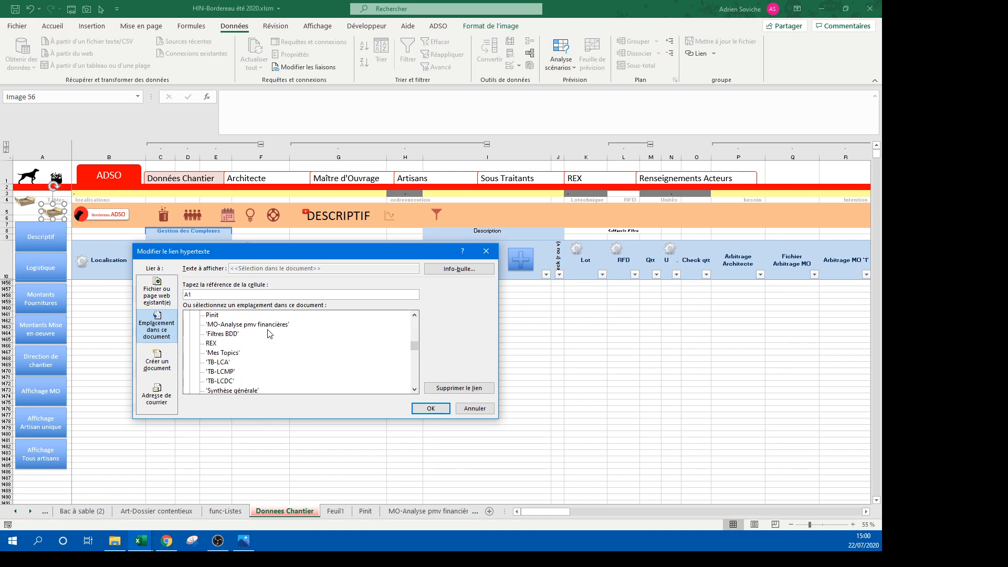
{"action": "scroll", "coordinate": [269, 334], "scroll_direction": "down", "scroll_amount": 4}
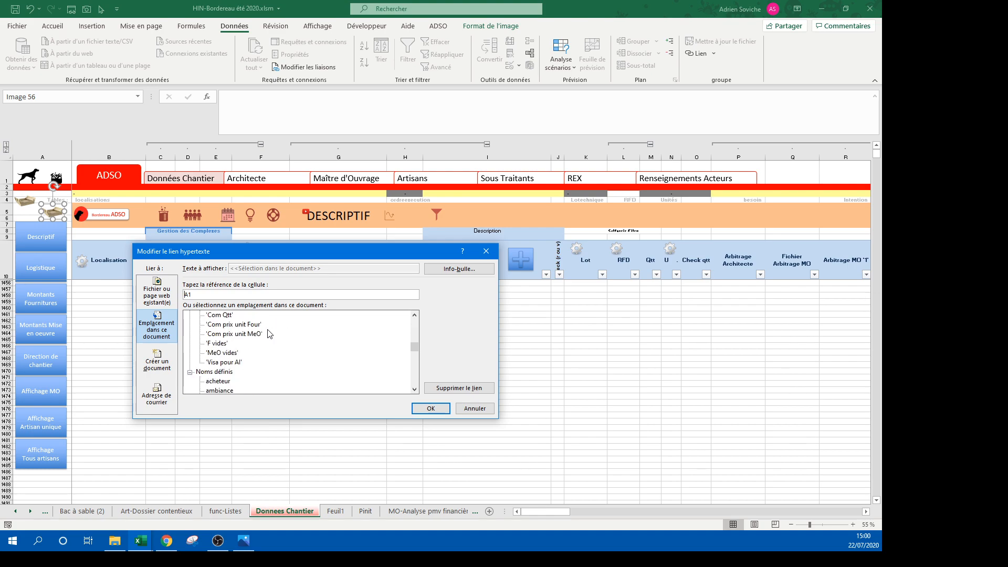
{"action": "scroll", "coordinate": [269, 334], "scroll_direction": "up", "scroll_amount": 6}
{"action": "scroll", "coordinate": [269, 334], "scroll_direction": "up", "scroll_amount": 3}
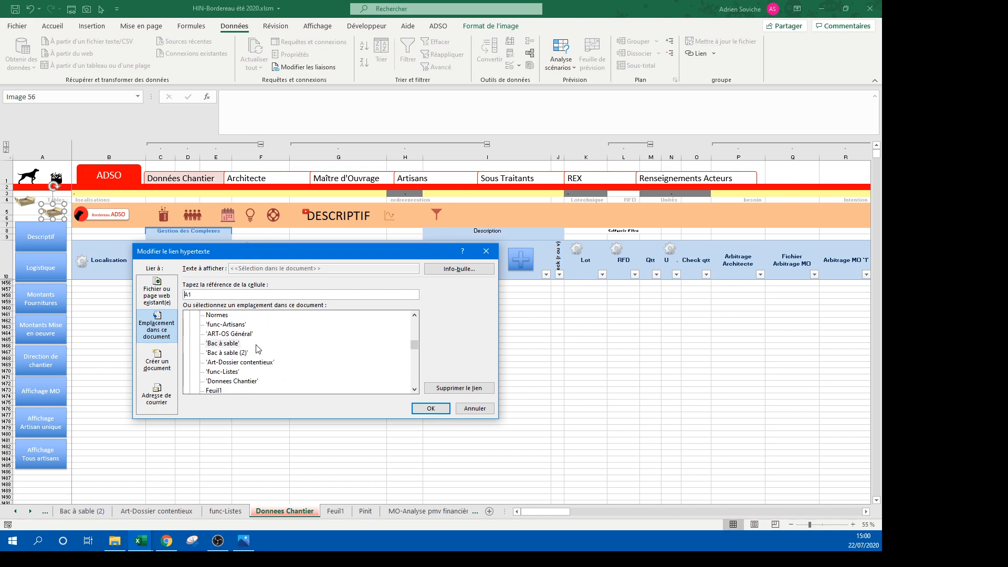
{"action": "left_click", "coordinate": [234, 354]}
{"action": "left_click", "coordinate": [426, 408]}
{"action": "left_click", "coordinate": [283, 376]}
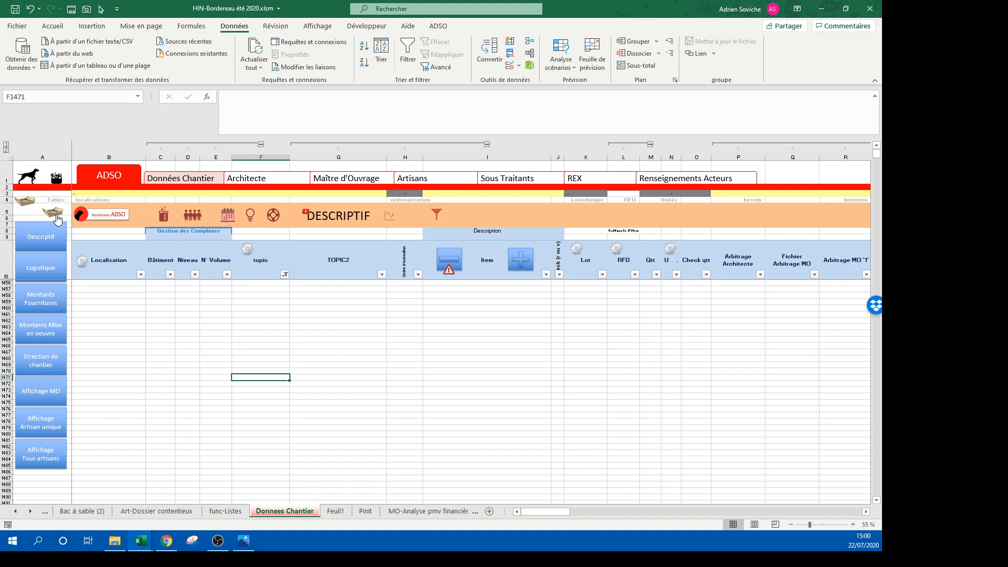
Step: Open the Bac à sable (2) sheet through the new picture link and refresh its pivot table
{"action": "left_click", "coordinate": [57, 220]}
{"action": "right_click", "coordinate": [107, 370]}
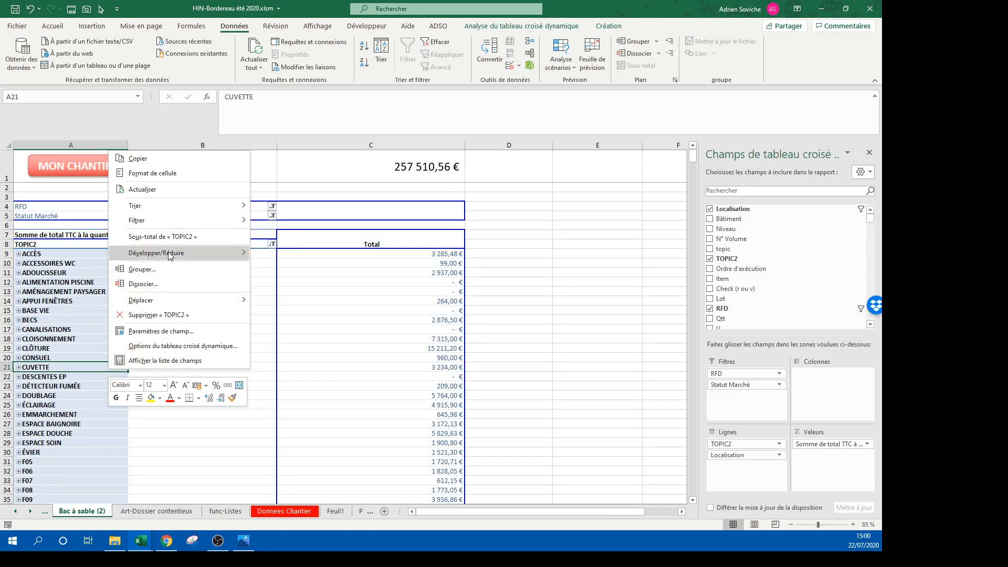
{"action": "left_click", "coordinate": [164, 189]}
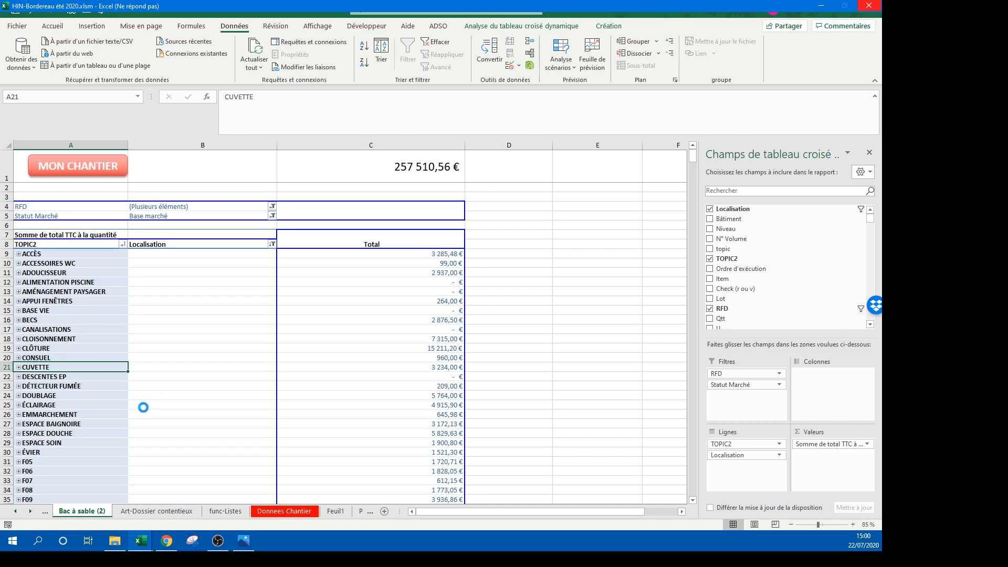
Step: Expand ROBINET EXTÉRIEUR in the pivot table, check its amounts by location, and collapse it again
{"action": "scroll", "coordinate": [144, 402], "scroll_direction": "down", "scroll_amount": 10}
{"action": "scroll", "coordinate": [143, 402], "scroll_direction": "down", "scroll_amount": 4}
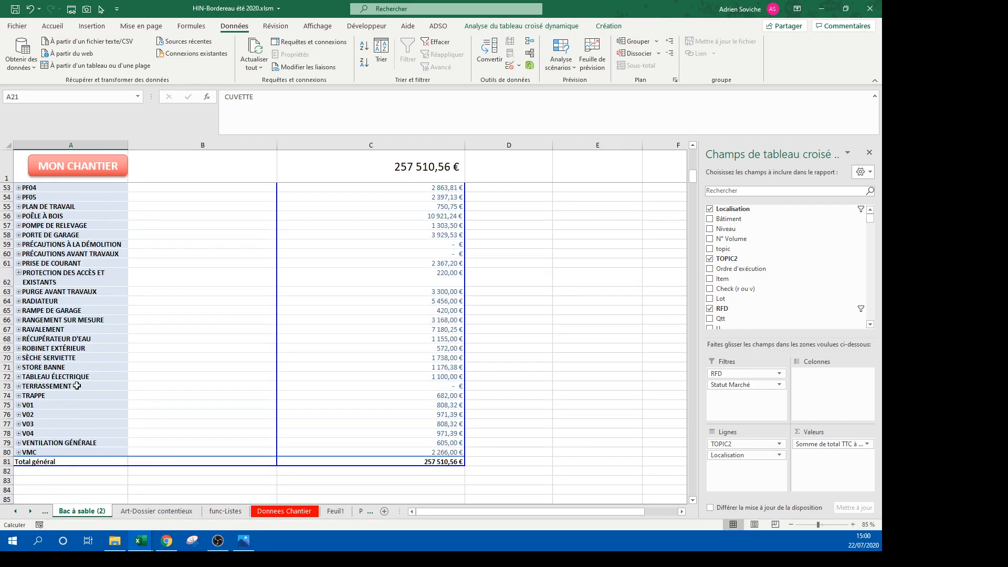
{"action": "left_click", "coordinate": [18, 349]}
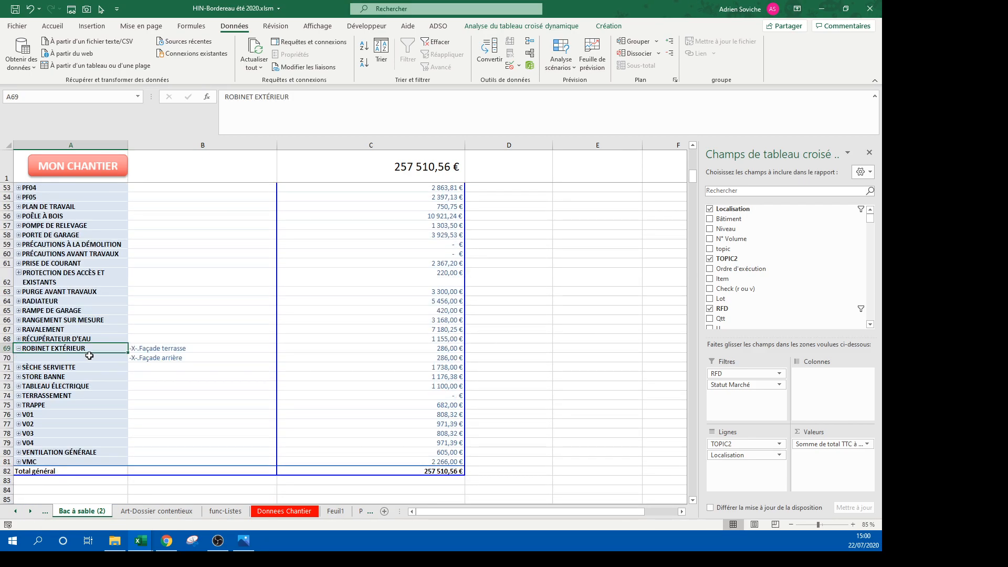
{"action": "left_click_drag", "start_coordinate": [168, 349], "coordinate": [266, 358]}
{"action": "left_click_drag", "start_coordinate": [428, 351], "coordinate": [429, 359]}
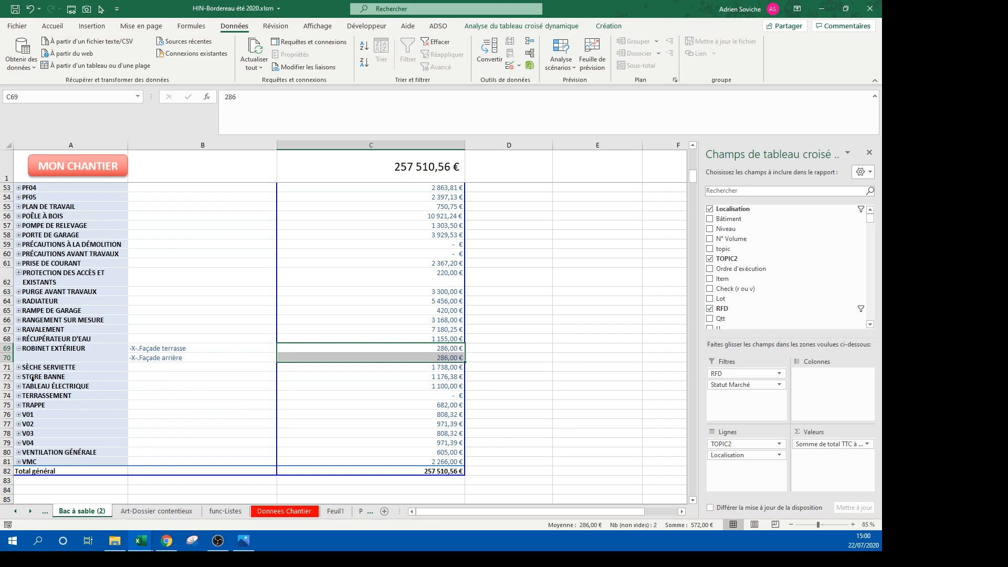
{"action": "left_click", "coordinate": [7, 386]}
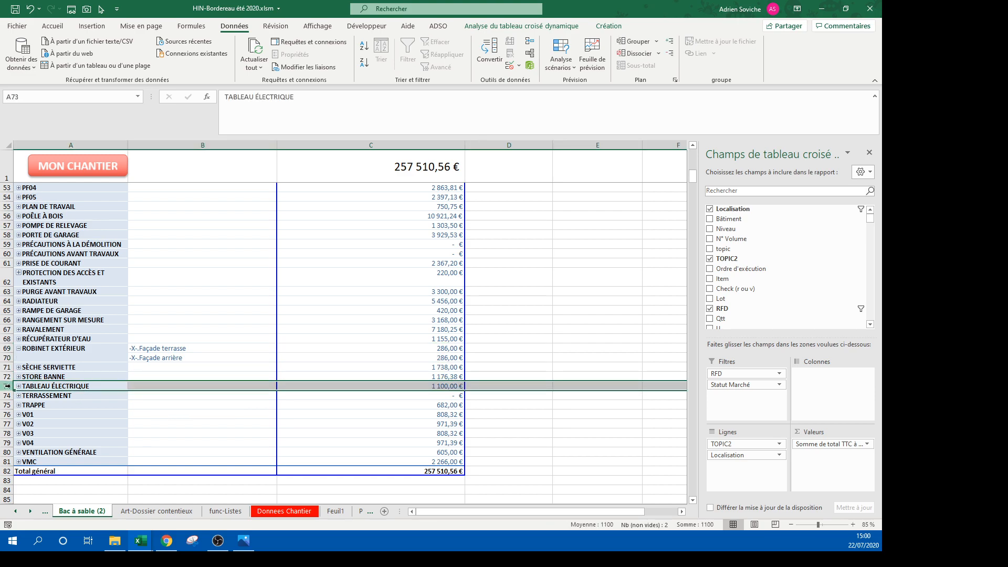
{"action": "left_click", "coordinate": [19, 349]}
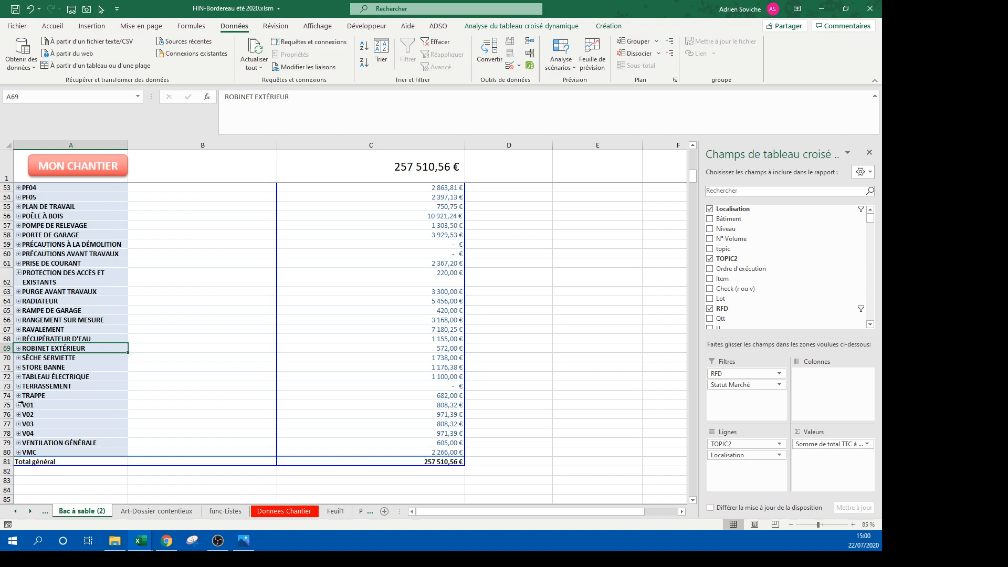
Step: Check the VENTILATION GÉNÉRALE breakdown and the VMC total in the pivot table
{"action": "left_click", "coordinate": [19, 443]}
{"action": "left_click", "coordinate": [19, 444]}
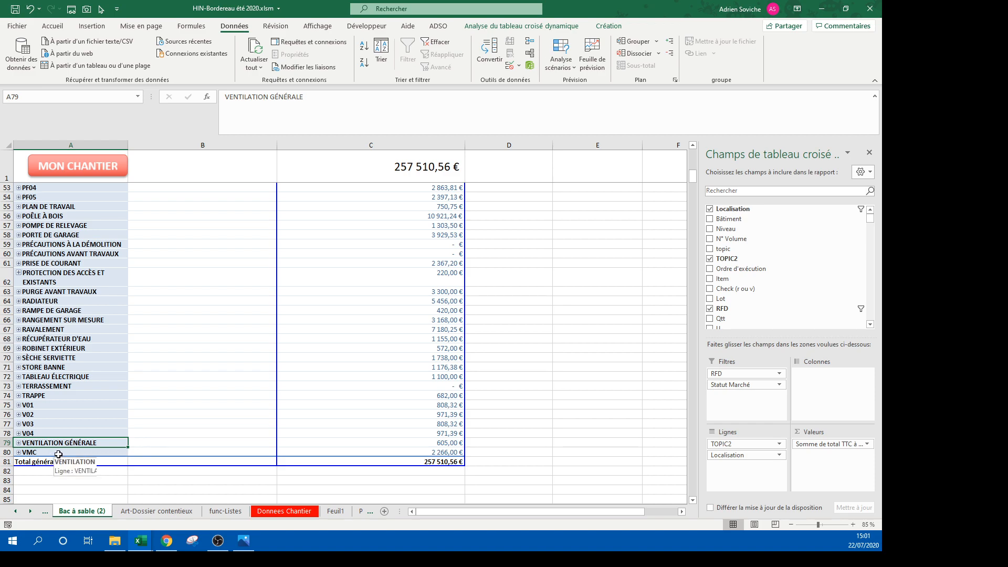
{"action": "left_click", "coordinate": [444, 454]}
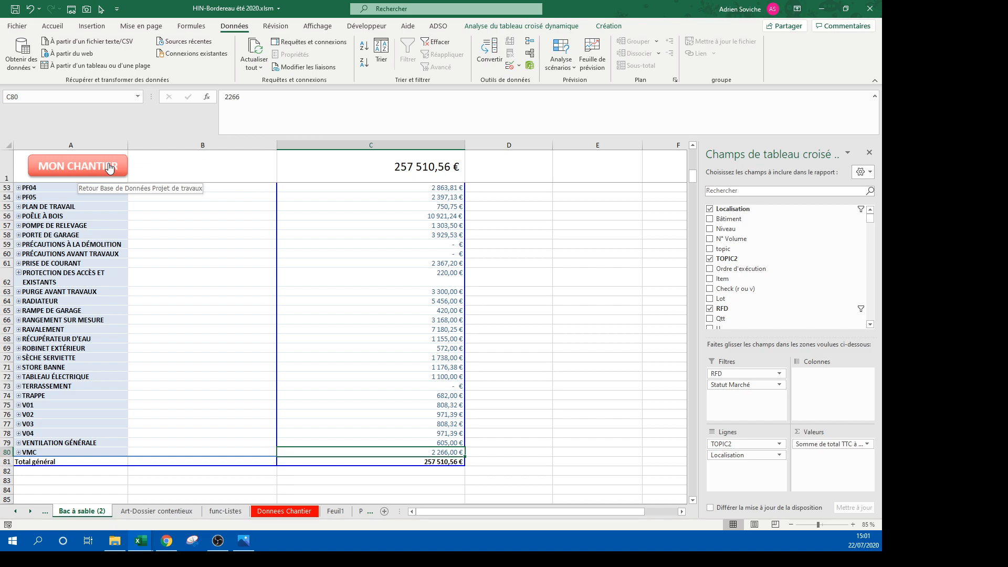
Step: Switch to Chrome, close the crossout.net tab and open a blank tab
{"action": "left_click", "coordinate": [166, 540]}
{"action": "left_click", "coordinate": [194, 9]}
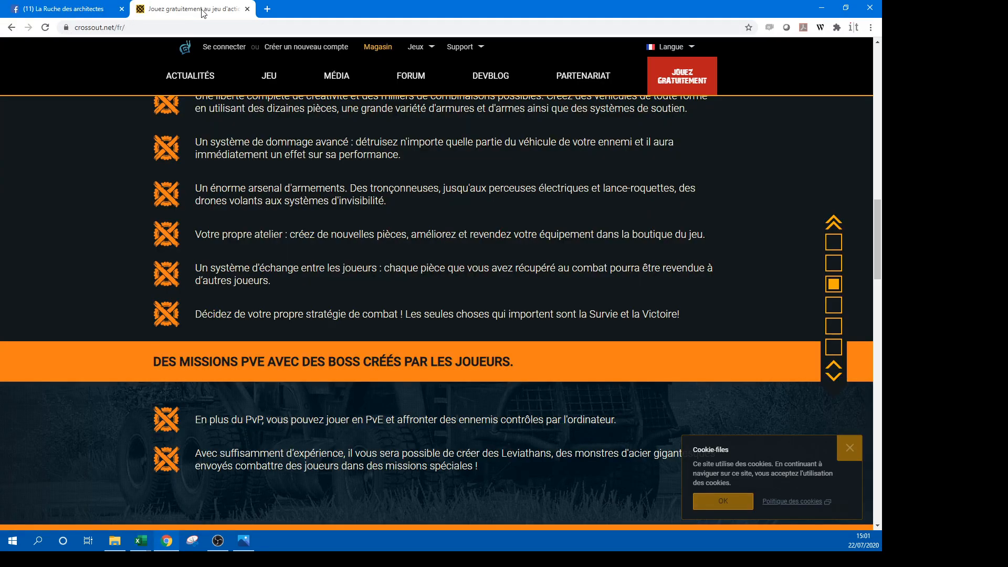
{"action": "left_click", "coordinate": [247, 9]}
{"action": "left_click", "coordinate": [142, 9]}
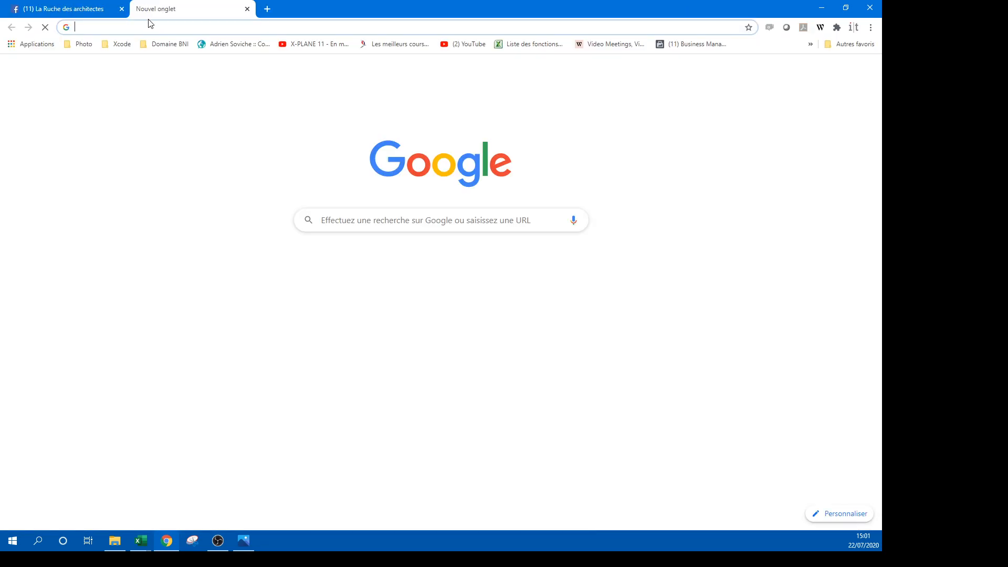
Step: Search Google for "groupe de ventilation simple flux" and examine the Econology Groupe VMC simple flux offer
{"action": "left_click", "coordinate": [147, 26]}
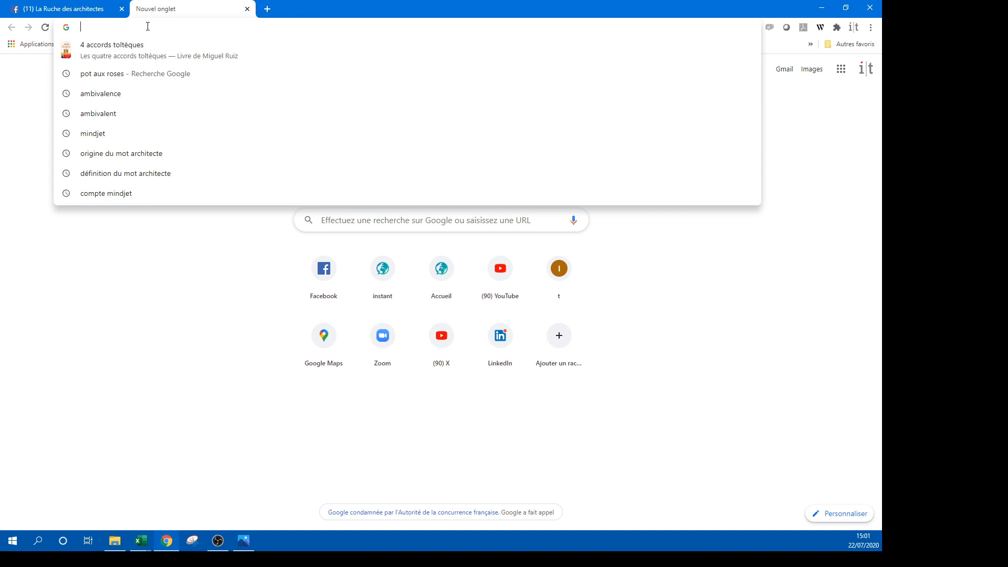
{"action": "type", "text": "groupe de"}
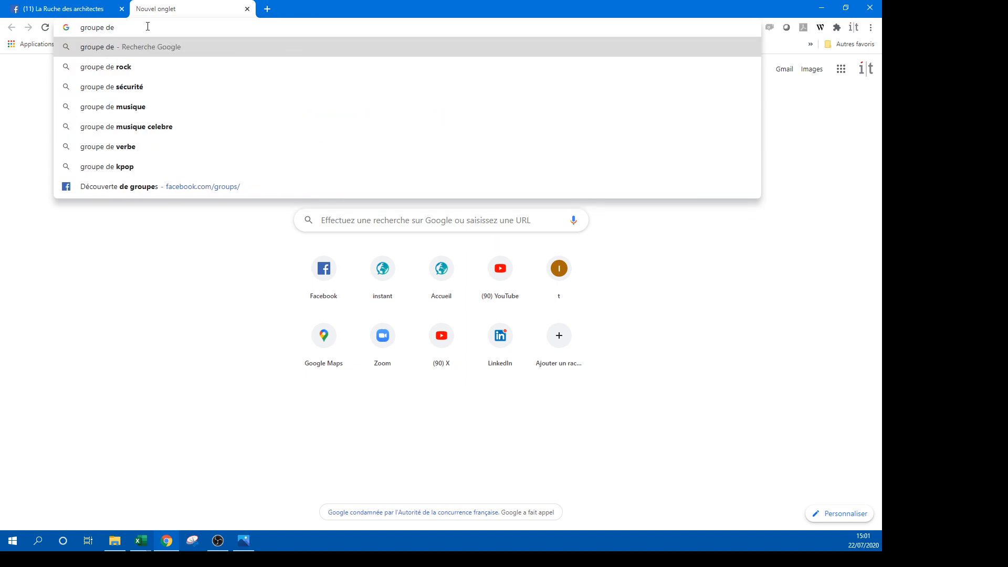
{"action": "type", "text": " ventila"}
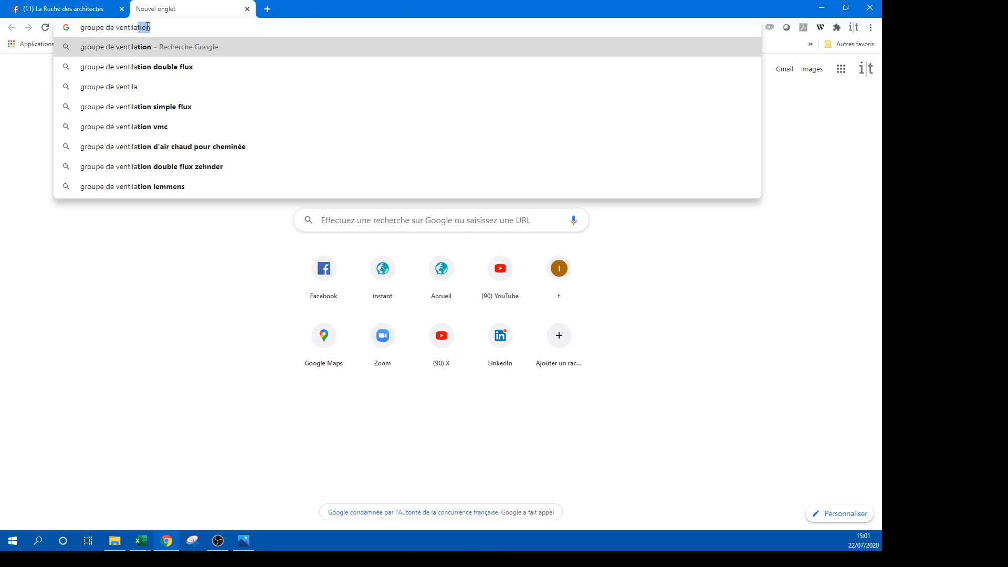
{"action": "left_click", "coordinate": [172, 106]}
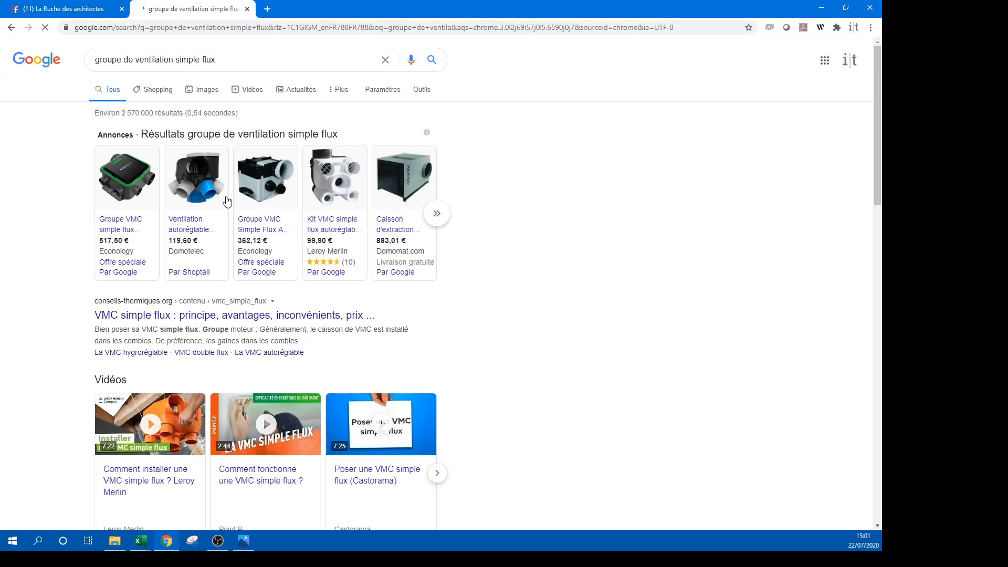
{"action": "mouse_move", "coordinate": [259, 200]}
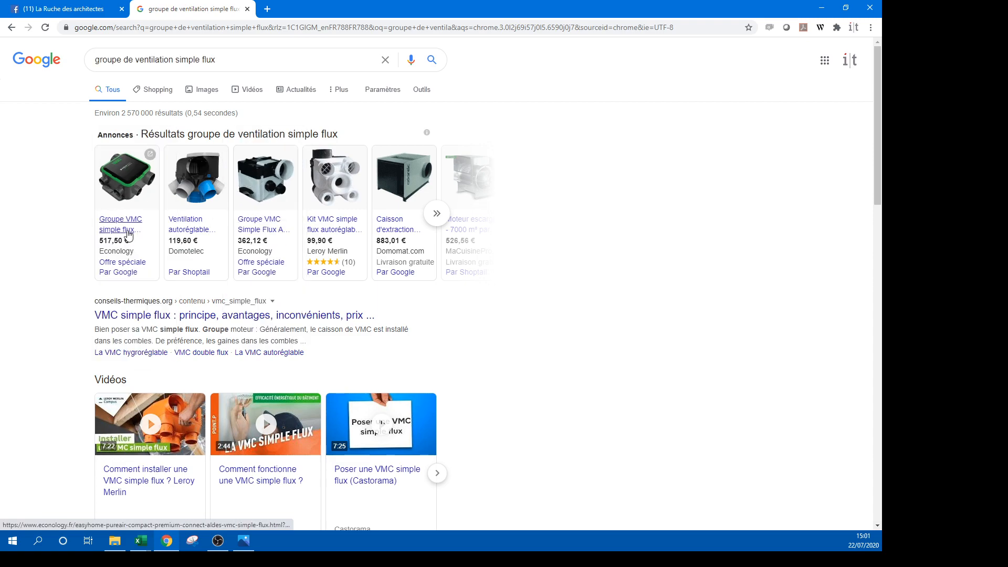
{"action": "mouse_move", "coordinate": [135, 192]}
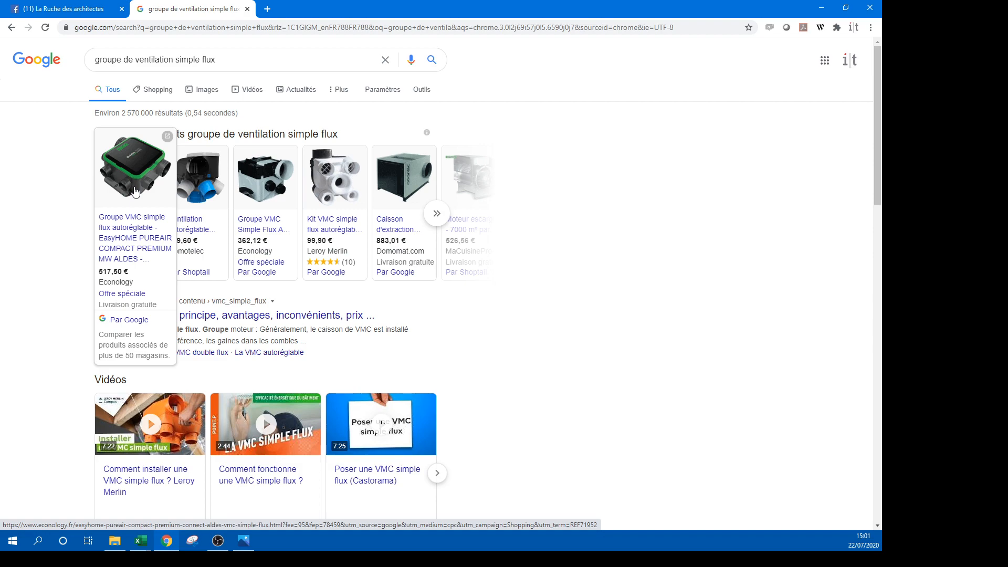
Step: Switch back to Excel and clear the topic filter on the Donnees Chantier sheet
{"action": "key", "text": "alt+Tab"}
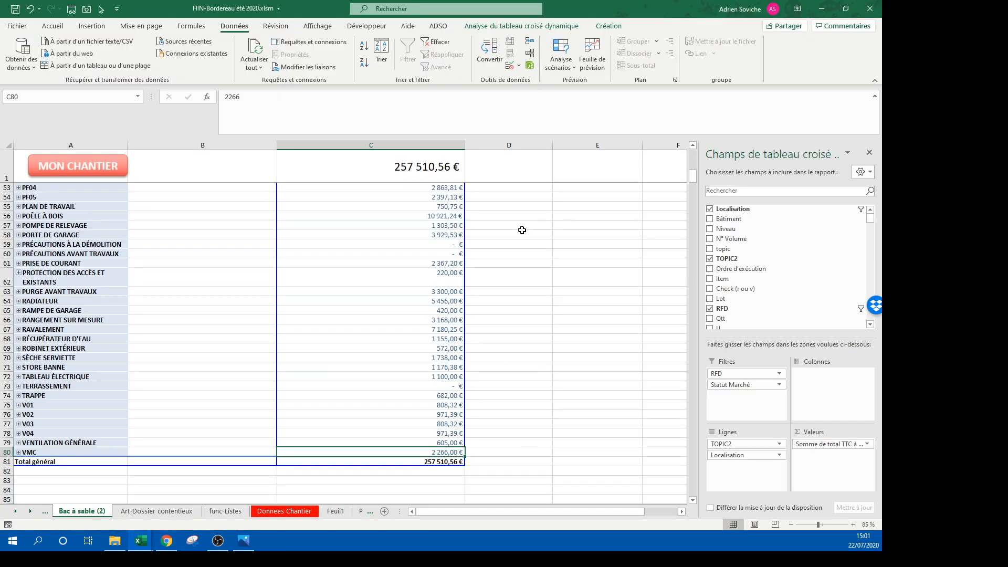
{"action": "left_click", "coordinate": [120, 167]}
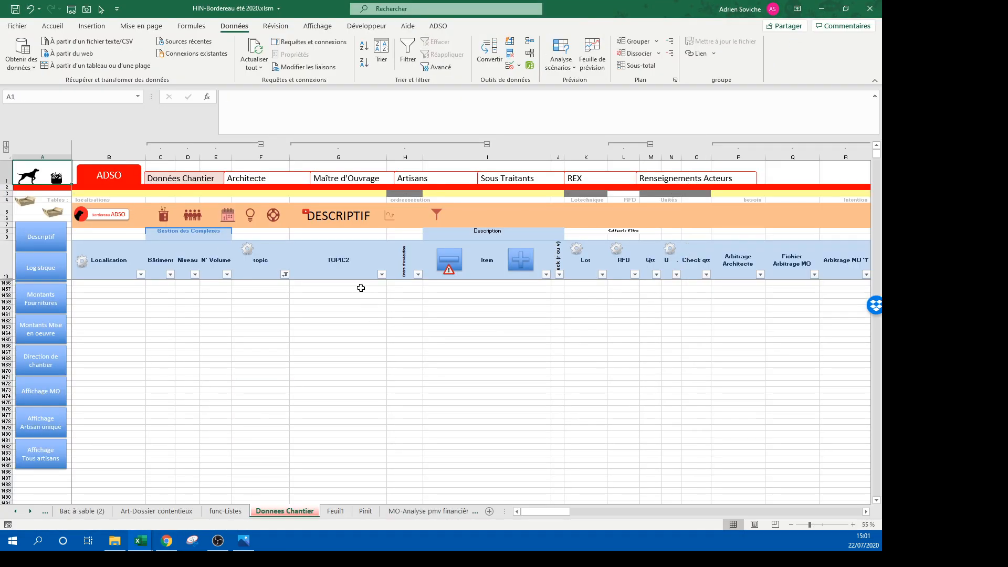
{"action": "left_click", "coordinate": [336, 268]}
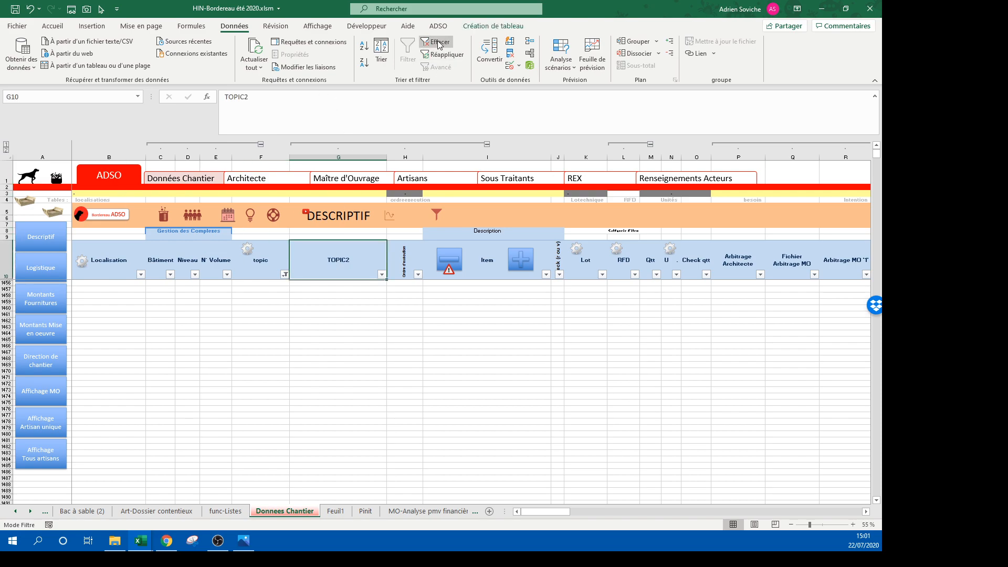
{"action": "left_click", "coordinate": [437, 41]}
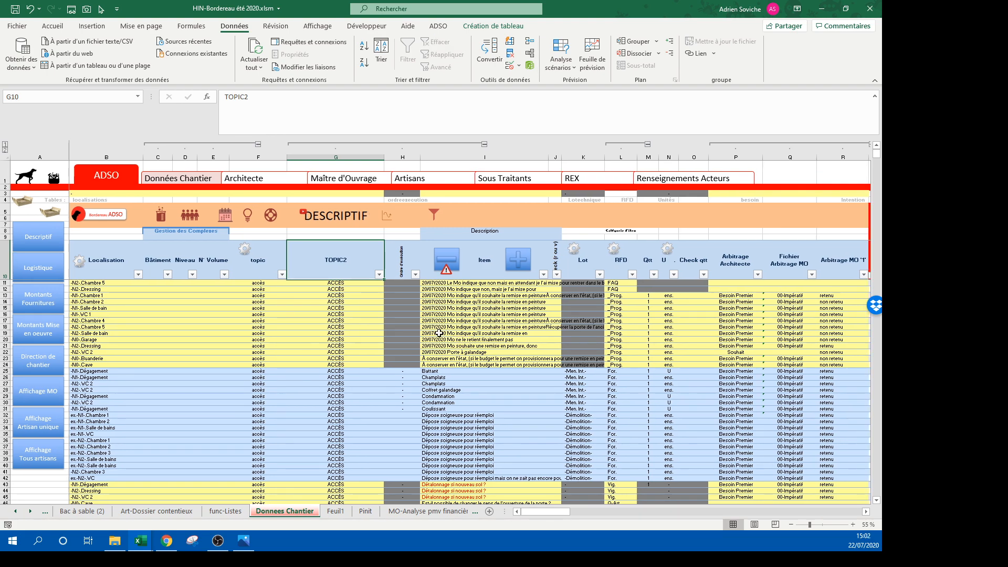
{"action": "left_click", "coordinate": [282, 274]}
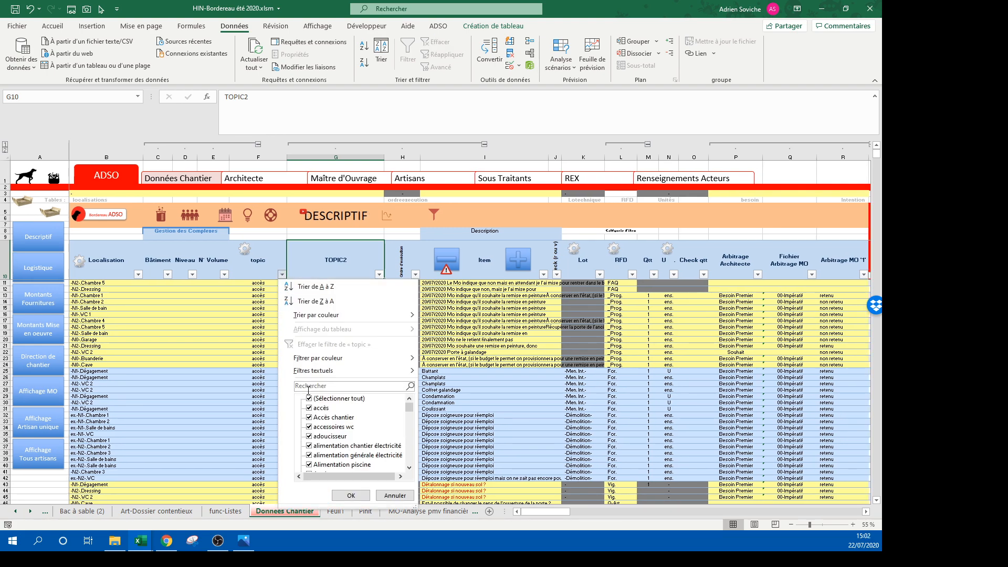
{"action": "left_click", "coordinate": [310, 399]}
{"action": "scroll", "coordinate": [340, 431], "scroll_direction": "down", "scroll_amount": 2}
{"action": "key", "text": "Escape"}
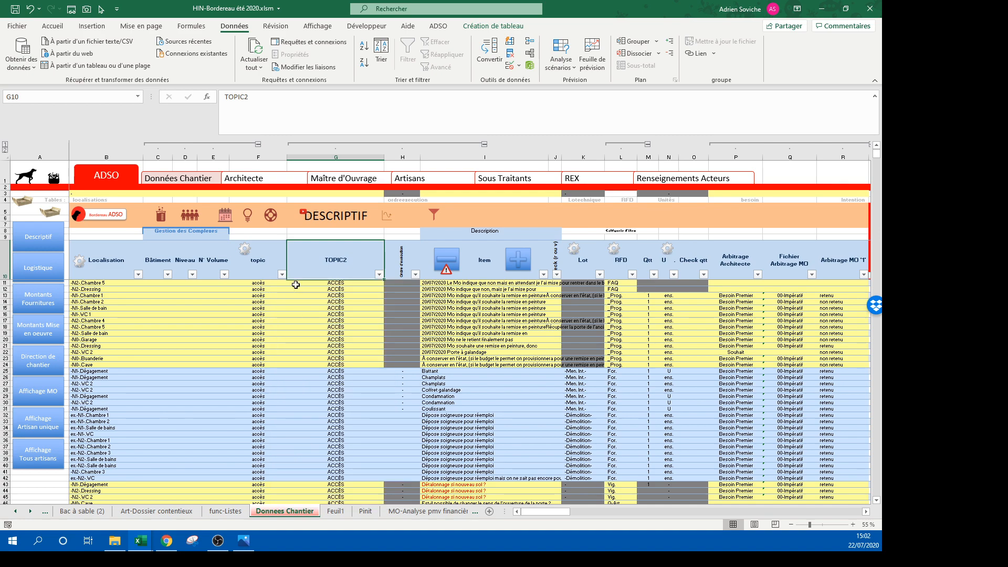
Step: Filter the table to topic vmc and locations -N1-.Cuisine, -N1-.WC 1, -N2-.Salle de bain and -N2-.WC 2
{"action": "left_click", "coordinate": [282, 275]}
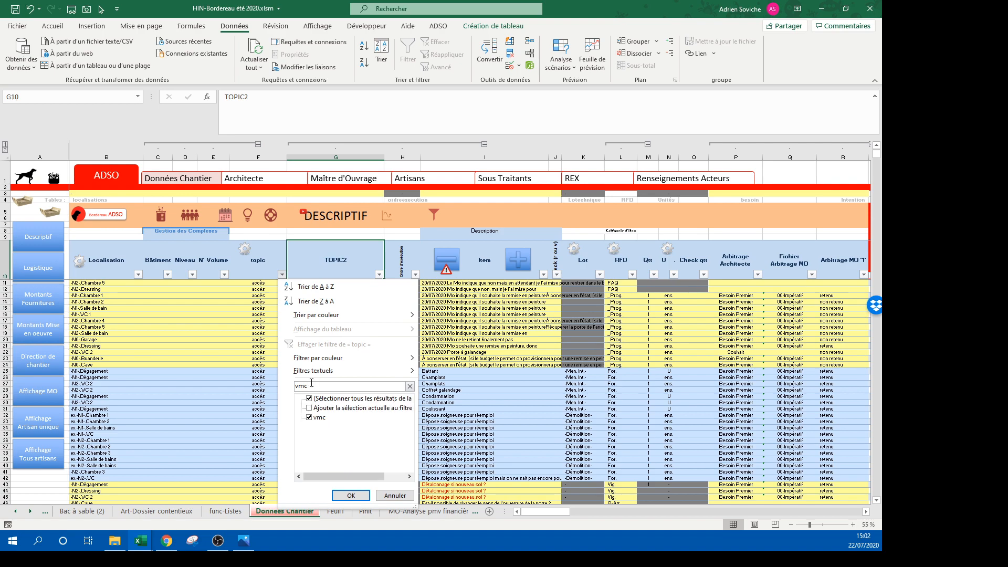
{"action": "left_click", "coordinate": [351, 495]}
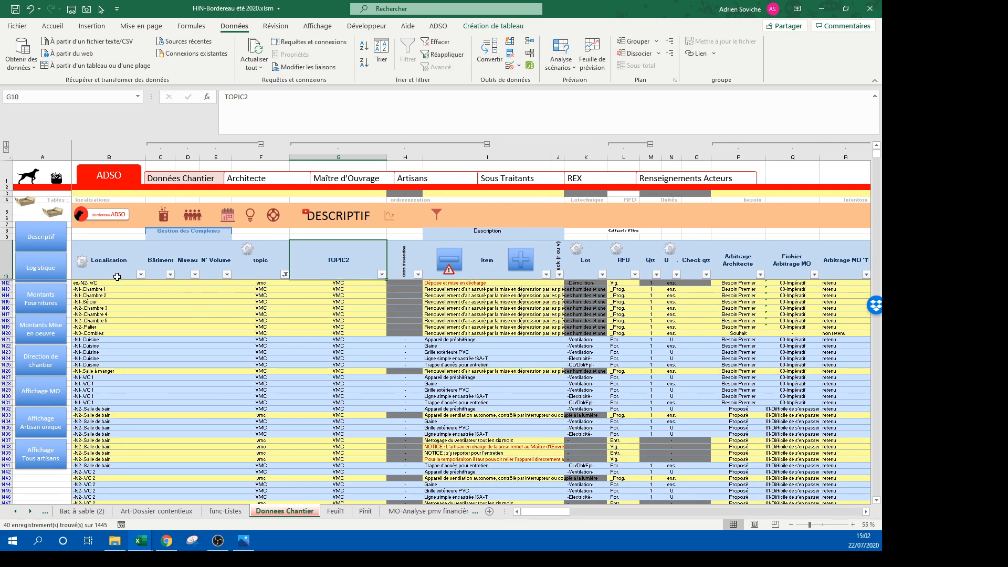
{"action": "left_click", "coordinate": [140, 274]}
{"action": "left_click", "coordinate": [168, 400]}
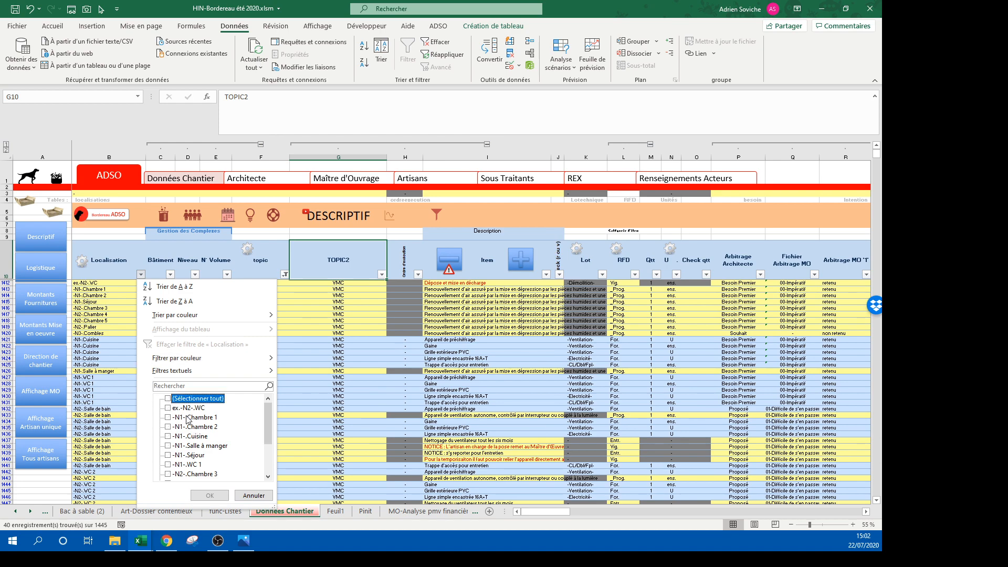
{"action": "left_click", "coordinate": [168, 436]}
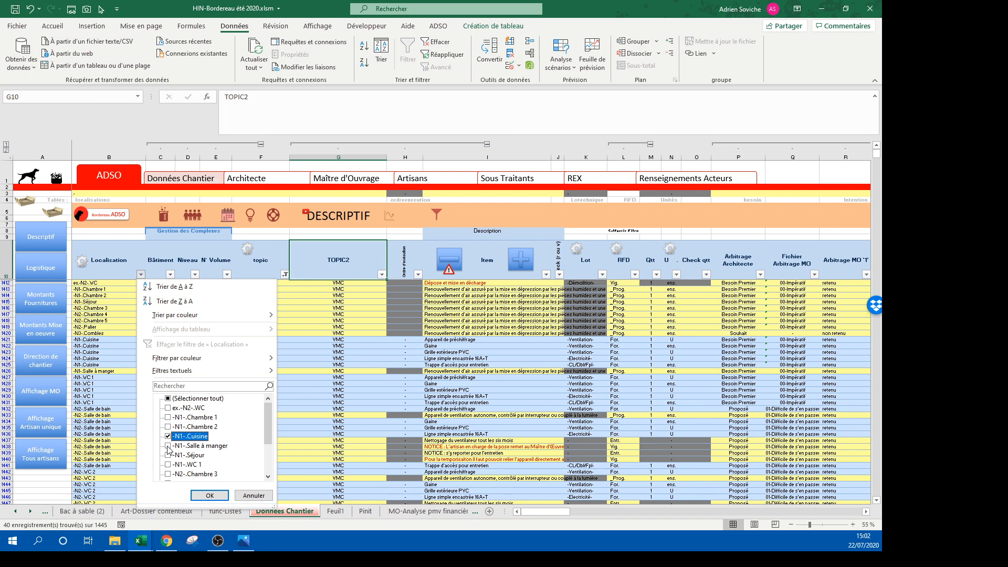
{"action": "left_click", "coordinate": [168, 464]}
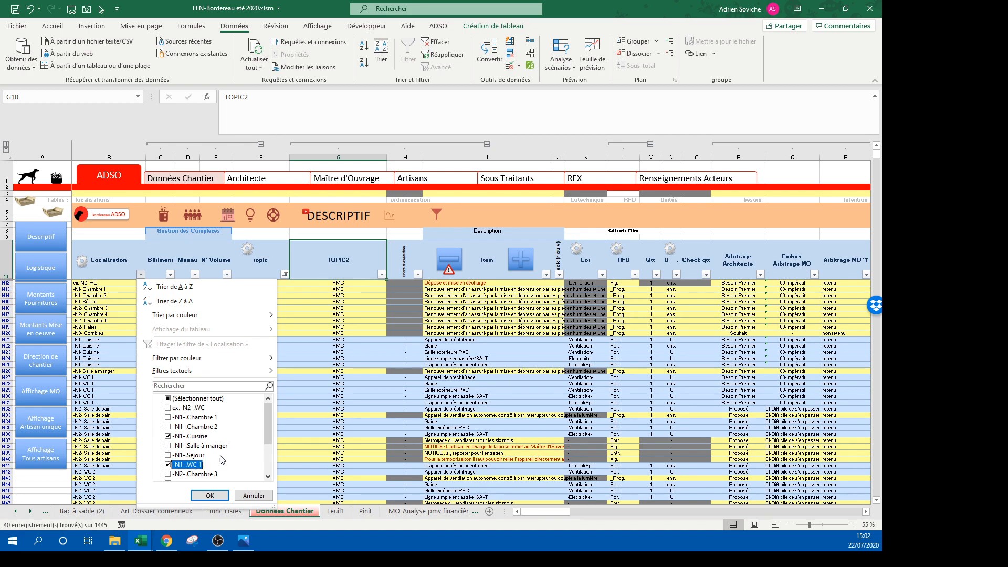
{"action": "scroll", "coordinate": [224, 459], "scroll_direction": "down", "scroll_amount": 2}
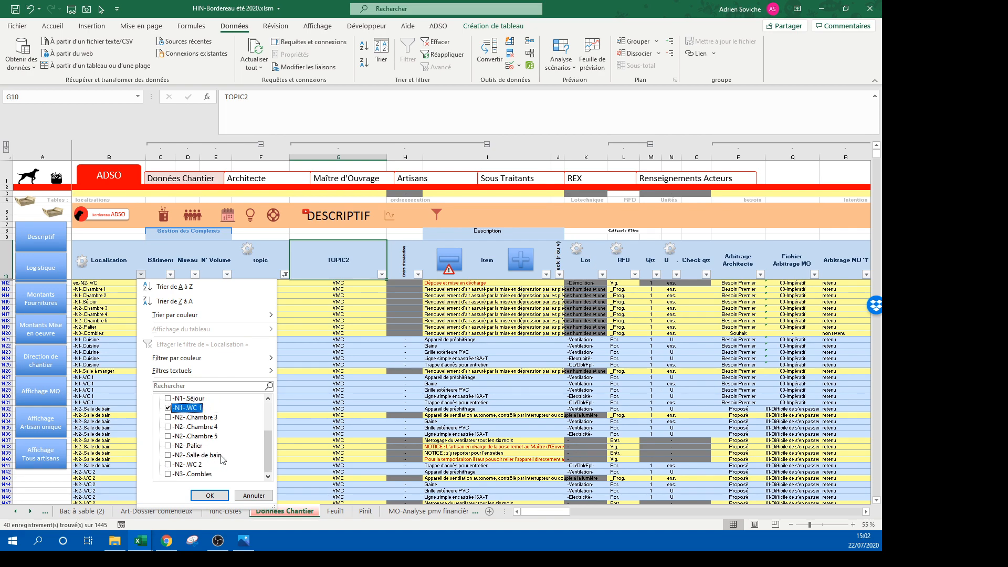
{"action": "left_click", "coordinate": [168, 455]}
{"action": "left_click", "coordinate": [168, 464]}
{"action": "left_click", "coordinate": [210, 496]}
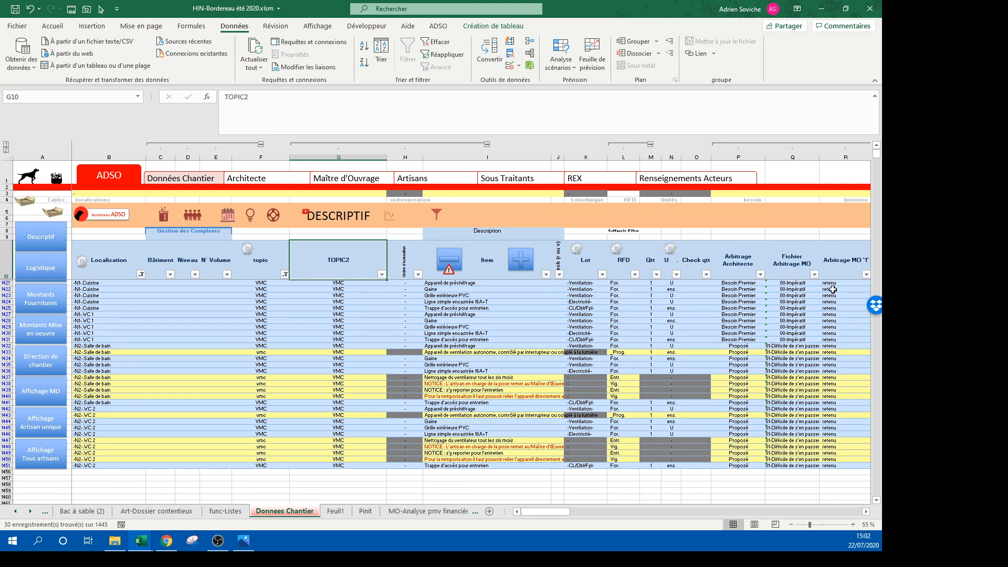
Step: Set the RFD value to "corbeille" for all filtered VMC rows
{"action": "left_click_drag", "start_coordinate": [623, 284], "coordinate": [612, 463]}
{"action": "type", "text": "corbeille"}
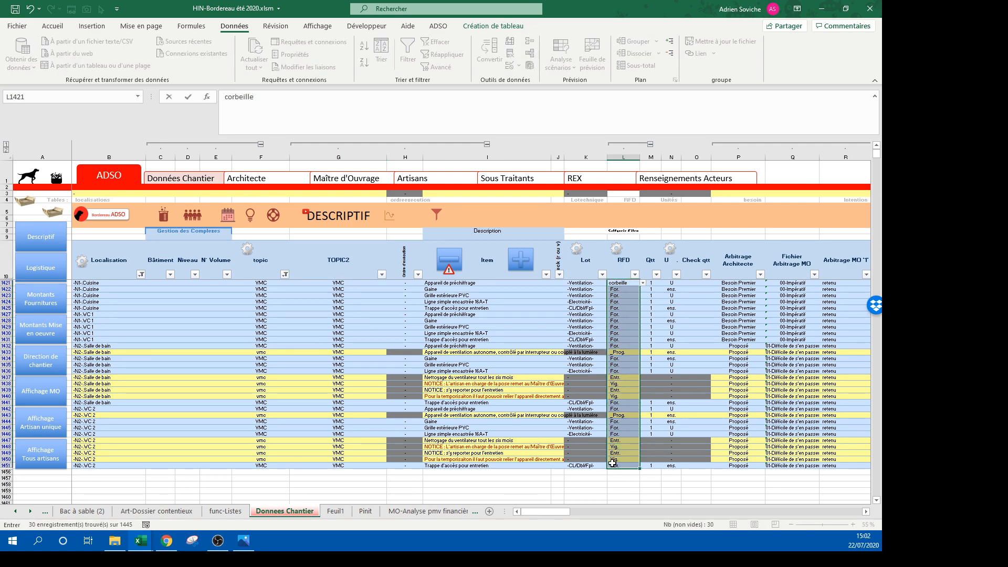
{"action": "key", "text": "ctrl+Return"}
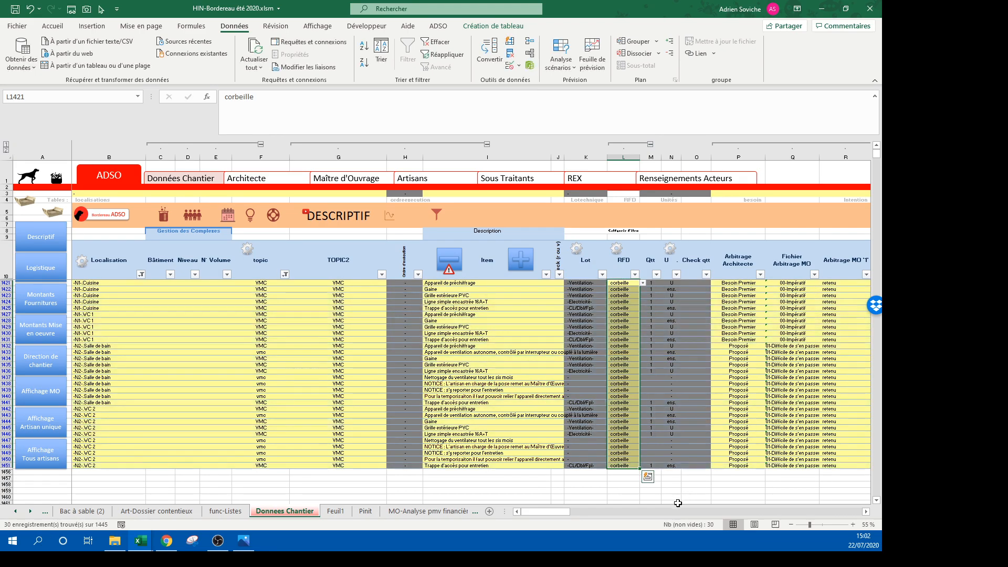
Step: Clear the Statut Marché values of all filtered VMC rows
{"action": "left_click_drag", "start_coordinate": [562, 512], "coordinate": [593, 512]}
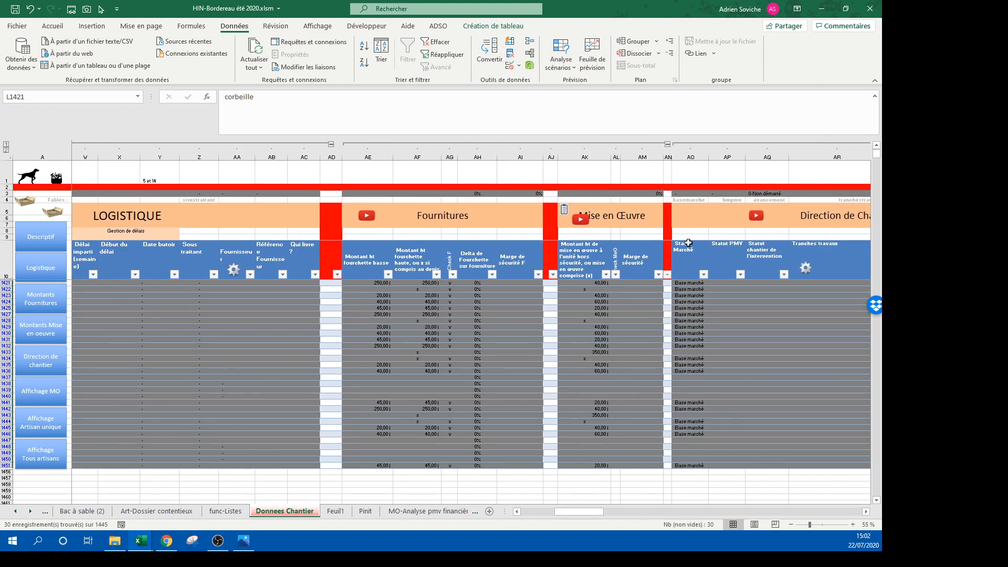
{"action": "left_click", "coordinate": [689, 240]}
{"action": "key", "text": "Delete"}
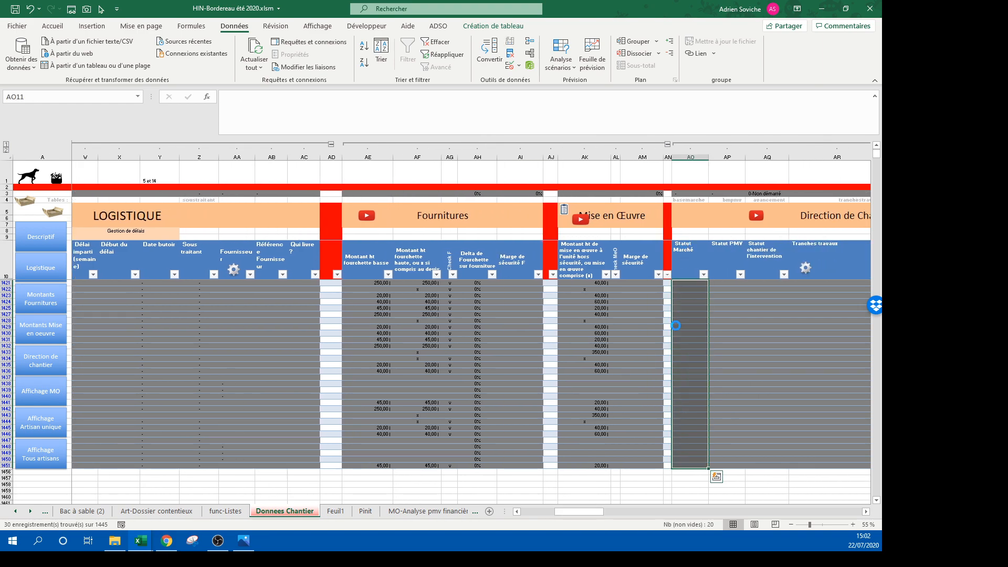
Step: Clear all table filters and filter Localisation to z-Interventions globales only
{"action": "left_click_drag", "start_coordinate": [582, 516], "coordinate": [508, 505]}
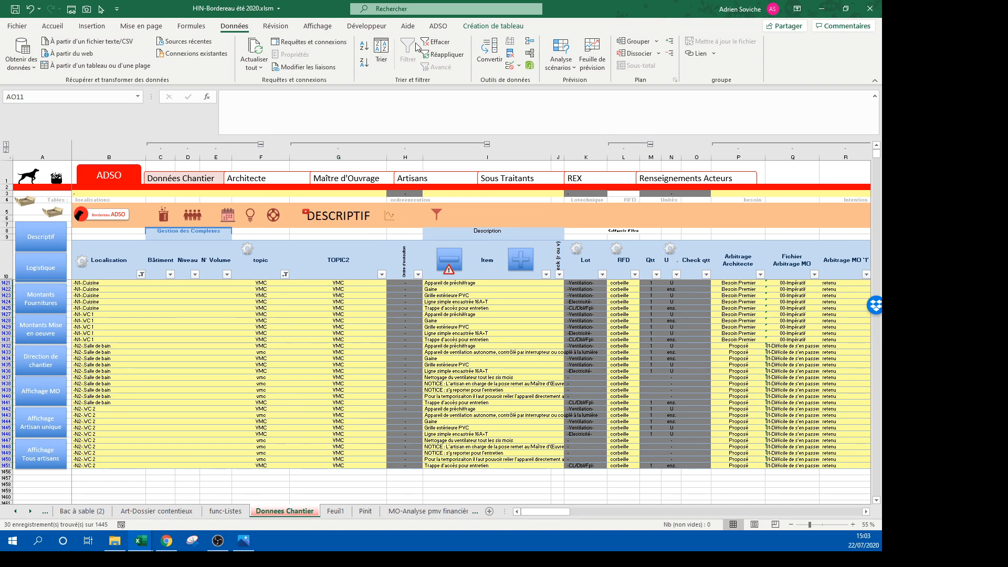
{"action": "left_click", "coordinate": [435, 41]}
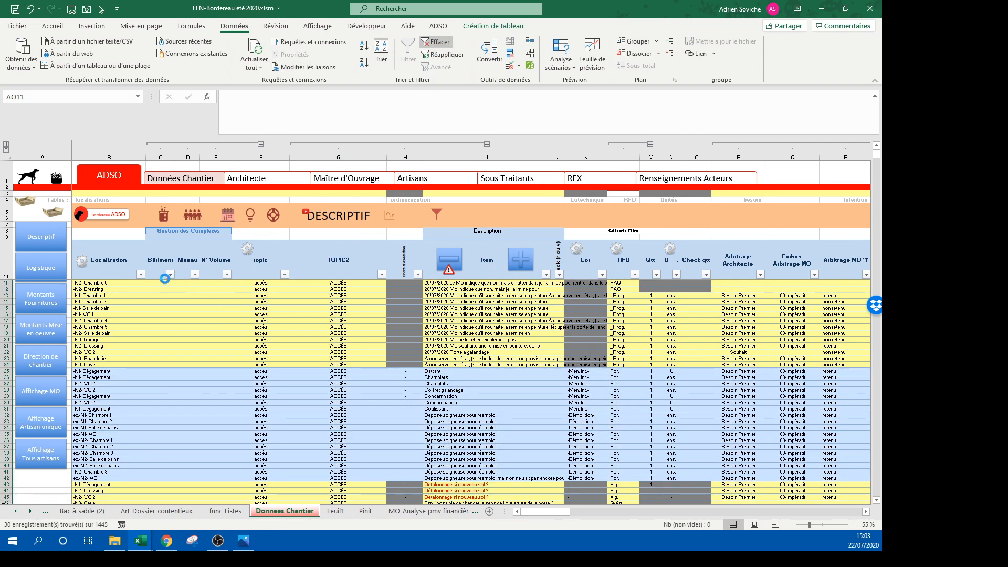
{"action": "left_click", "coordinate": [139, 274]}
{"action": "left_click", "coordinate": [166, 399]}
{"action": "scroll", "coordinate": [184, 446], "scroll_direction": "down", "scroll_amount": 10}
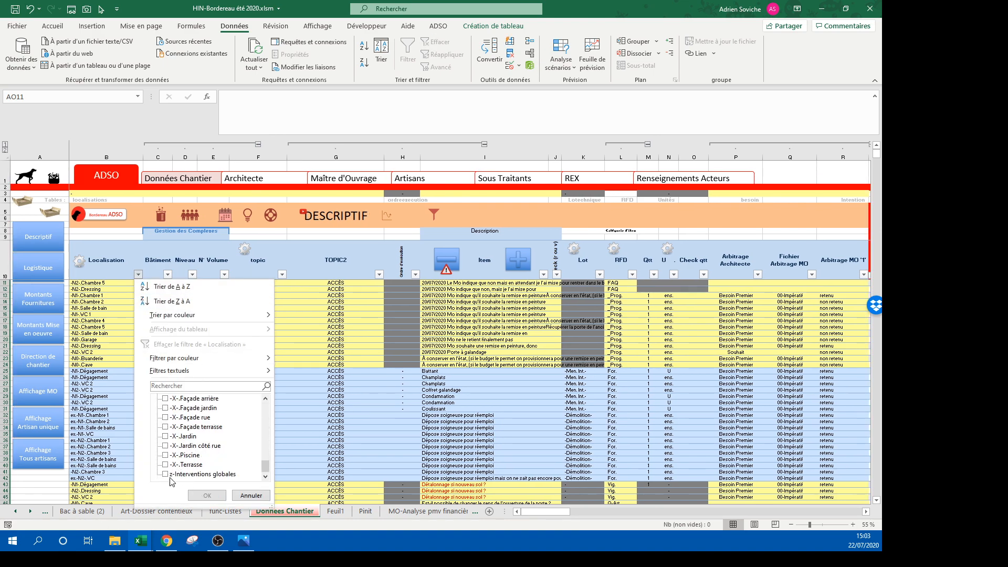
{"action": "left_click", "coordinate": [165, 474]}
{"action": "left_click", "coordinate": [206, 496]}
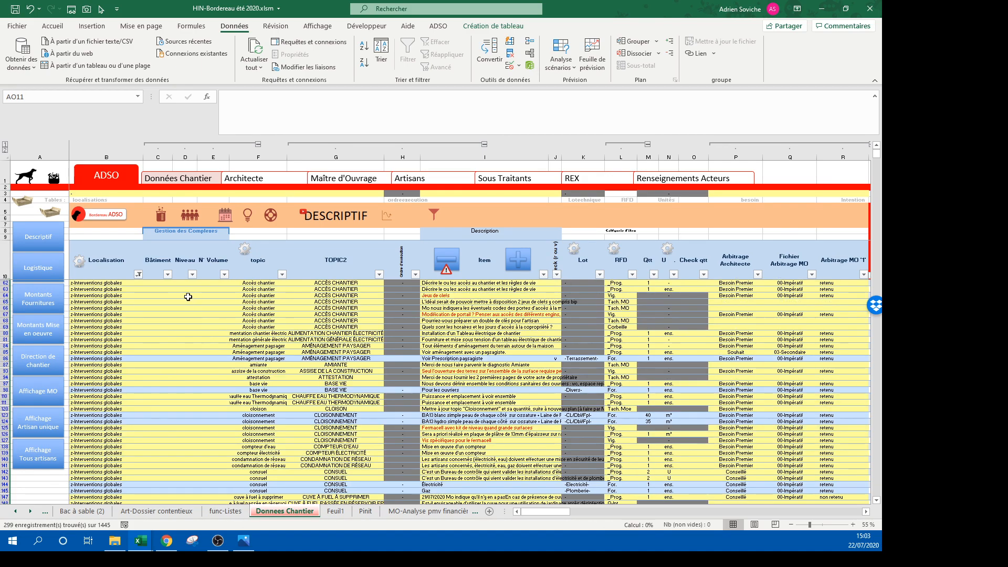
Step: Narrow the z-Interventions globales rows to the topic ventilation générale, searching for "venti"
{"action": "left_click", "coordinate": [138, 275]}
{"action": "left_click", "coordinate": [325, 295]}
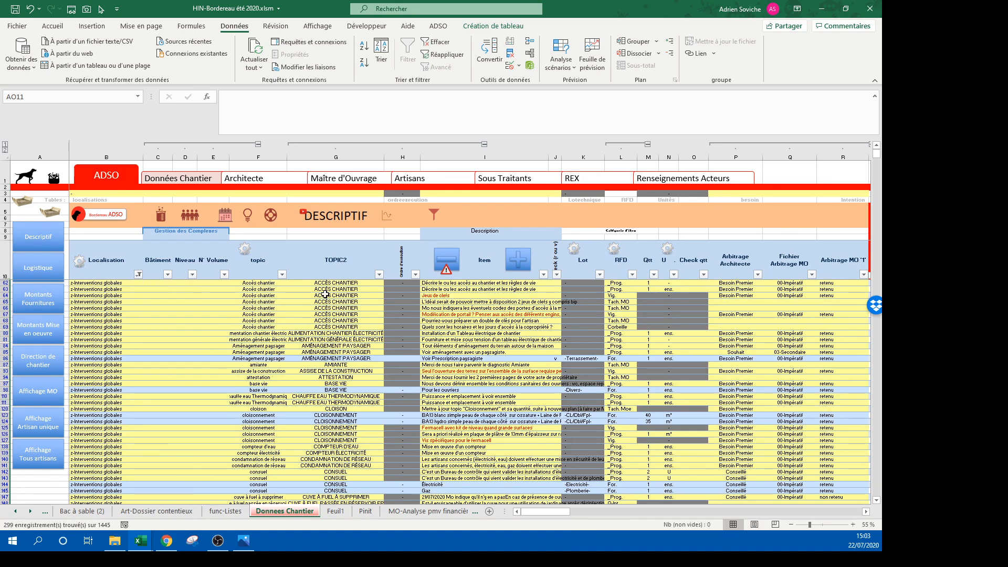
{"action": "left_click", "coordinate": [282, 275]}
{"action": "left_click", "coordinate": [298, 292]}
{"action": "left_click", "coordinate": [282, 275]}
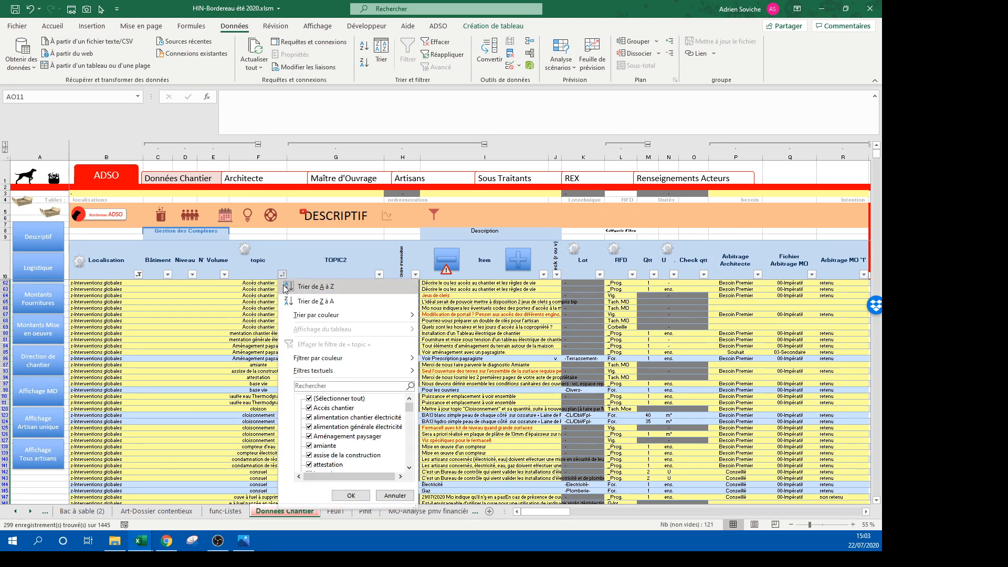
{"action": "left_click", "coordinate": [304, 386]}
{"action": "type", "text": "venti"}
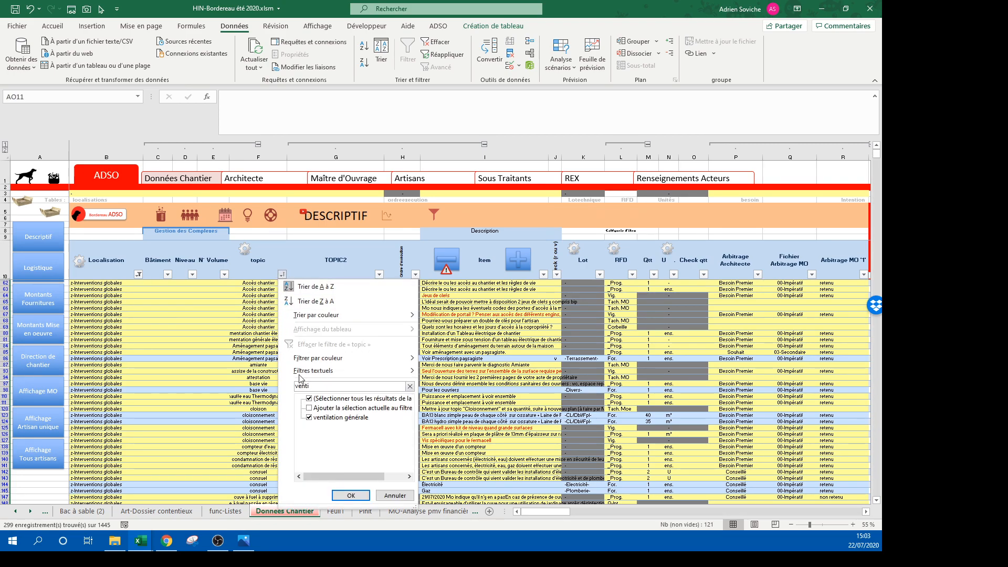
{"action": "left_click", "coordinate": [351, 495]}
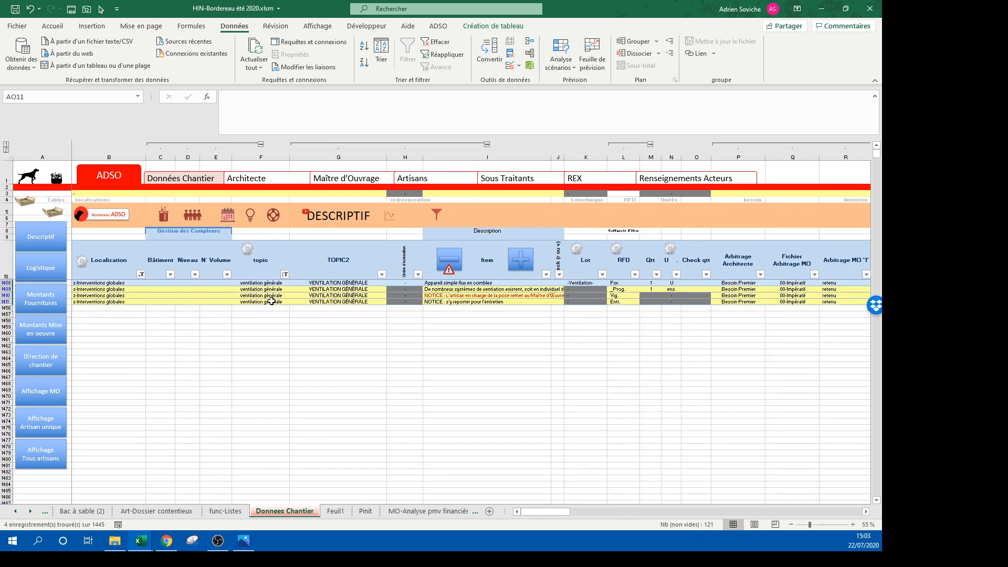
Step: Change the location of the four ventilation générale rows to -N3-.Combles
{"action": "left_click", "coordinate": [104, 284]}
{"action": "left_click", "coordinate": [149, 283]}
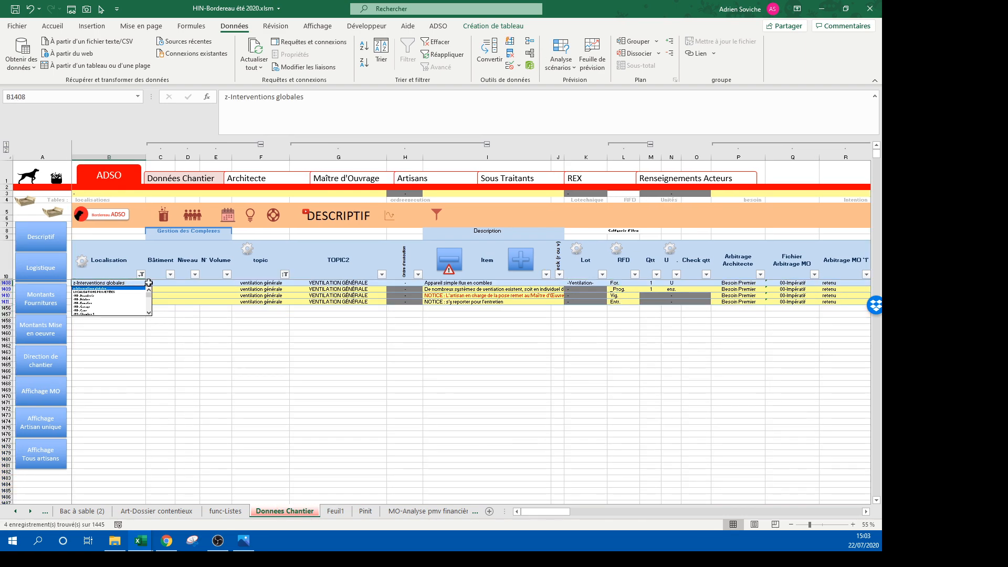
{"action": "left_click", "coordinate": [140, 302]}
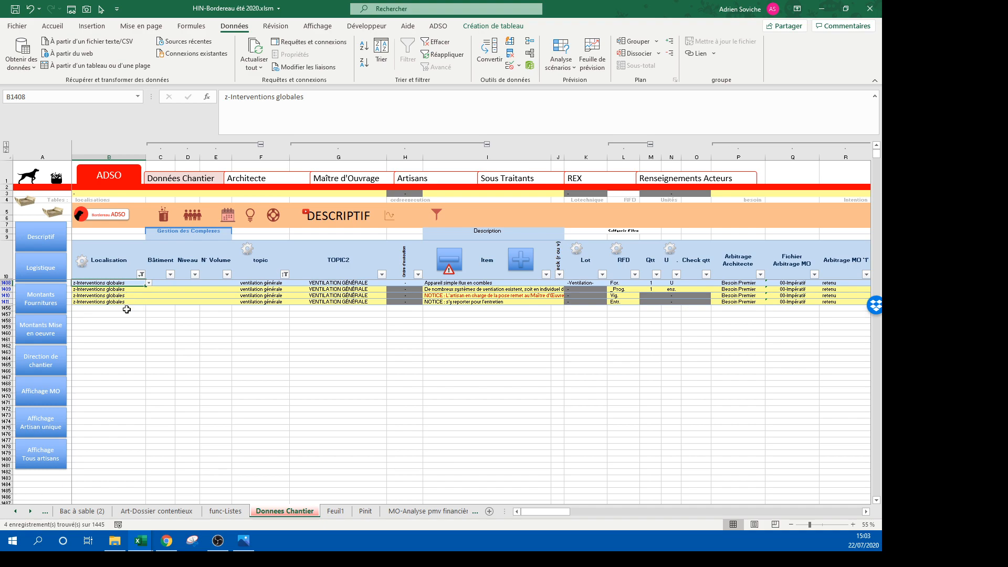
{"action": "scroll", "coordinate": [126, 309], "scroll_direction": "up", "scroll_amount": 2, "text": "ctrl"}
{"action": "left_click", "coordinate": [227, 359]}
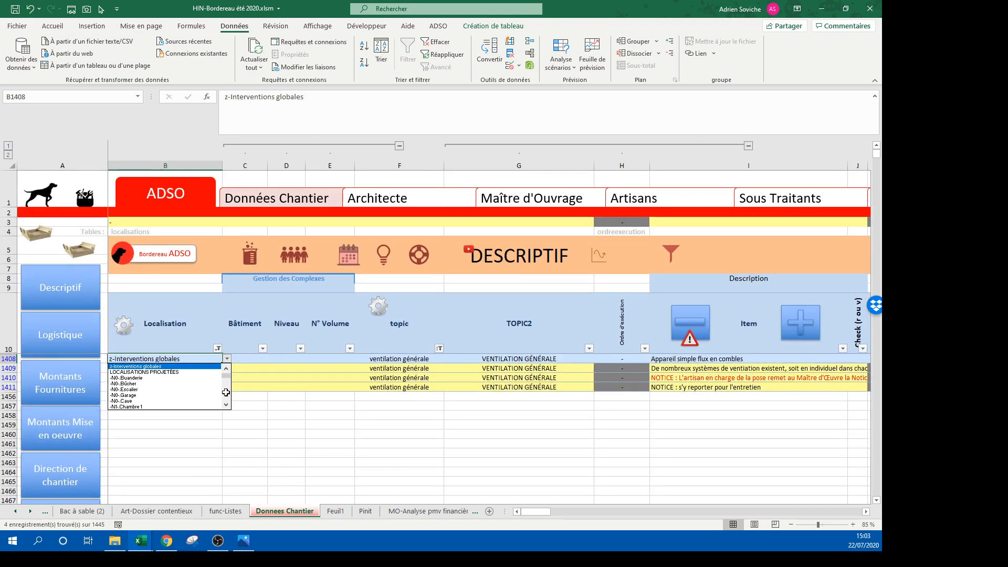
{"action": "scroll", "coordinate": [226, 407], "scroll_direction": "down", "scroll_amount": 4}
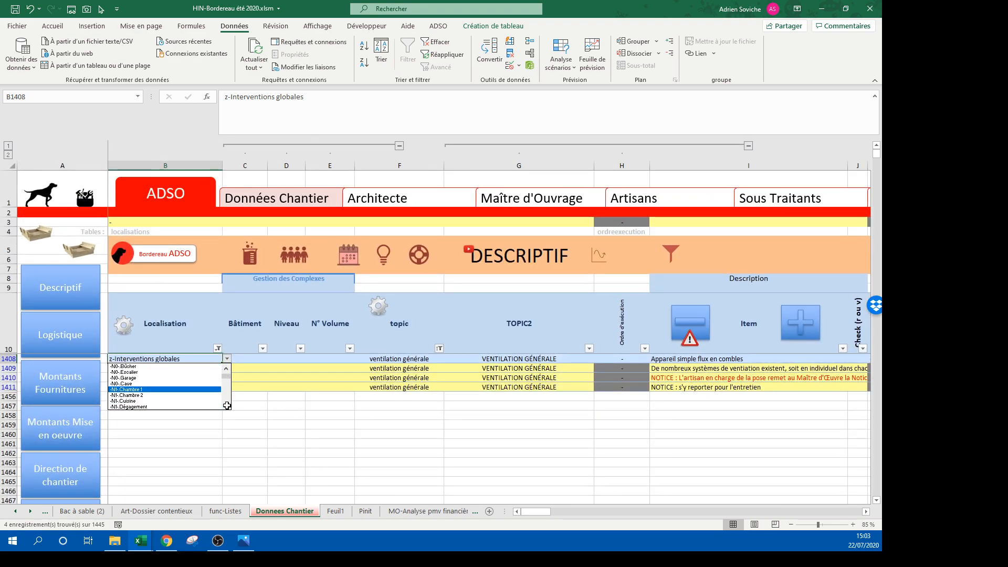
{"action": "scroll", "coordinate": [227, 406], "scroll_direction": "up", "scroll_amount": 4}
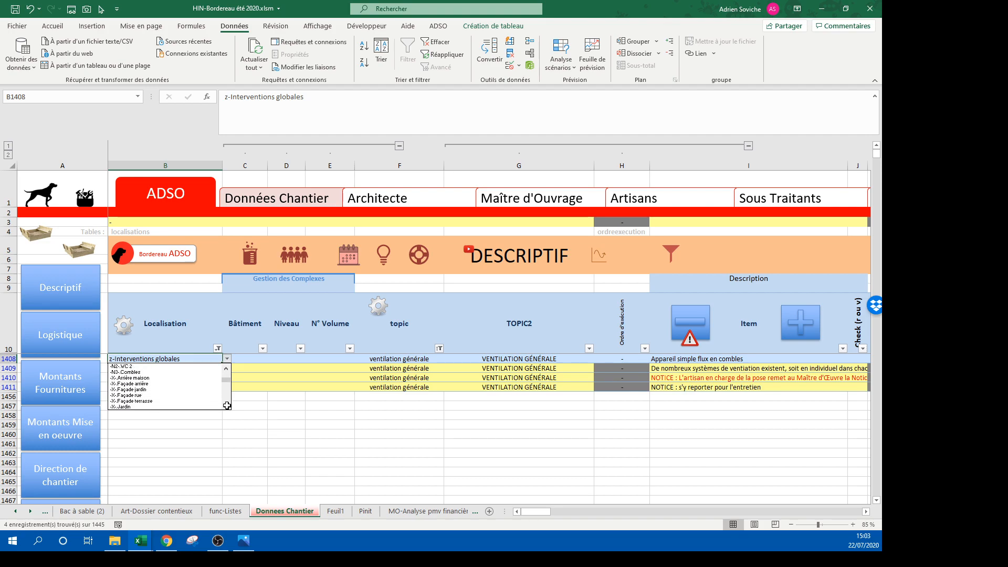
{"action": "left_click", "coordinate": [158, 372]}
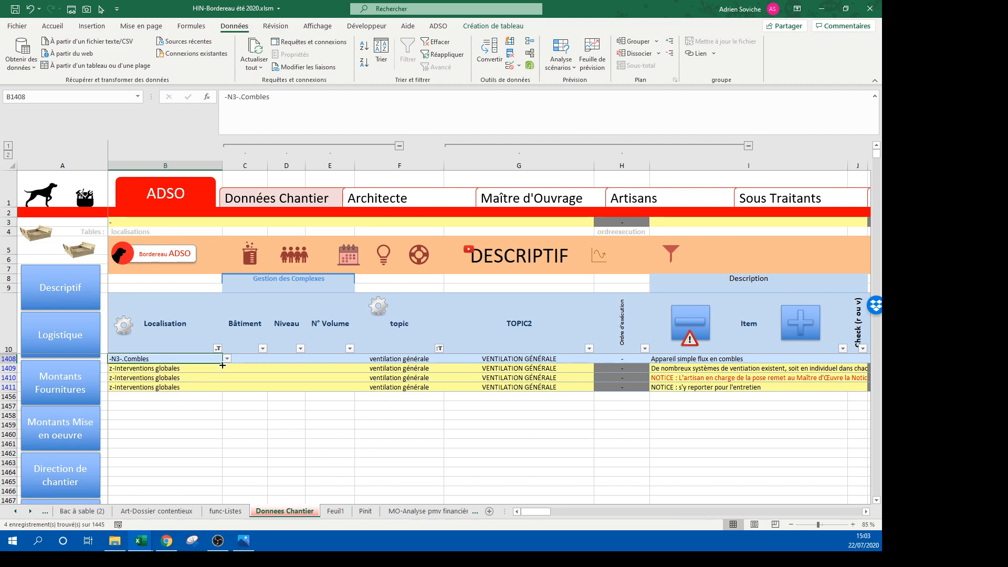
{"action": "left_click_drag", "start_coordinate": [222, 364], "coordinate": [219, 390]}
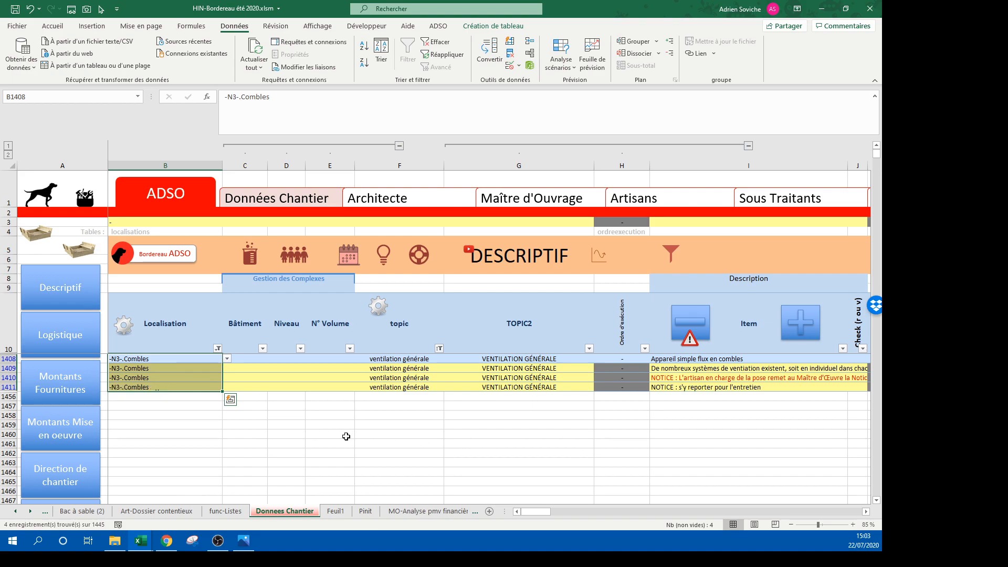
Step: Append "+ gaines et coffrages vers les localisations impactées" to the item description "Appareil simple flux en combles"
{"action": "scroll", "coordinate": [382, 447], "scroll_direction": "down", "scroll_amount": 1}
{"action": "scroll", "coordinate": [382, 447], "scroll_direction": "down", "scroll_amount": 2}
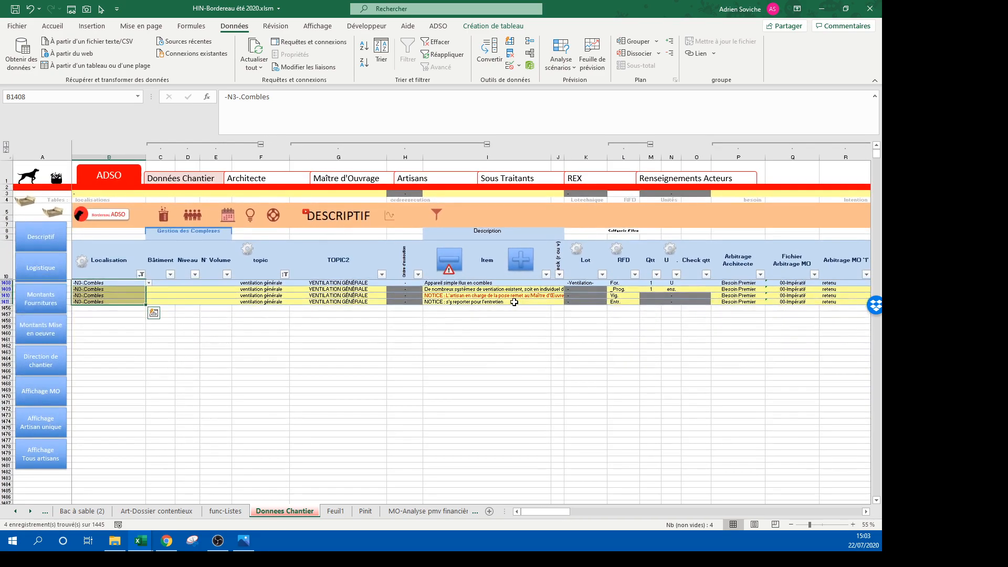
{"action": "double_click", "coordinate": [511, 283]}
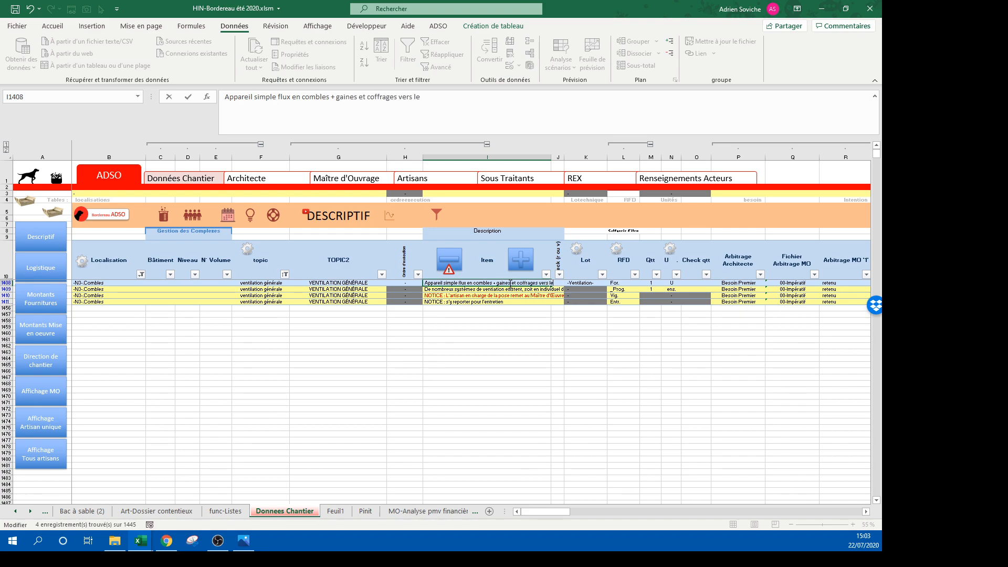
{"action": "type", "text": "calisations impactées"}
{"action": "key", "text": "Return"}
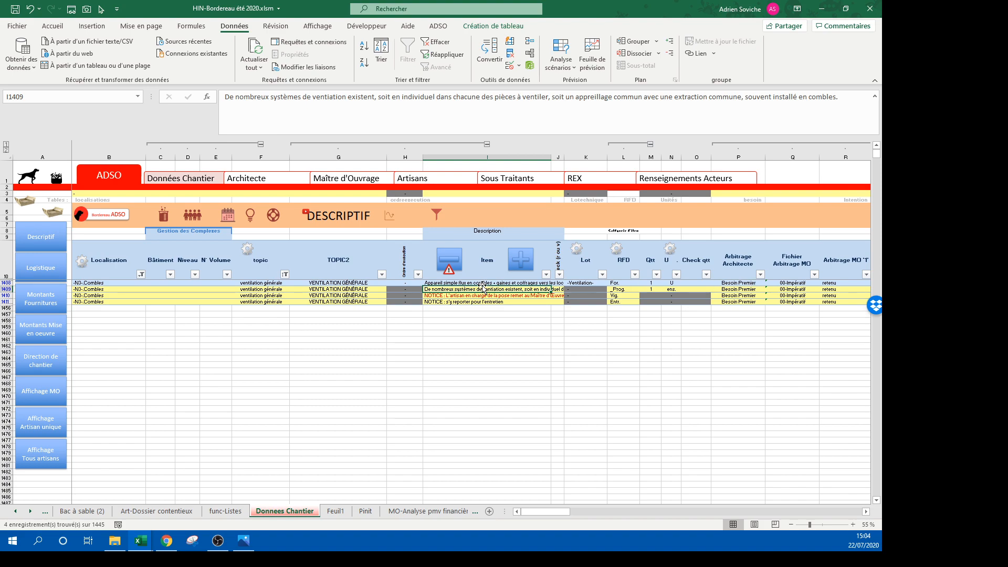
Step: Set both the low and high Fournitures amounts of the simple flux unit row to 500
{"action": "left_click_drag", "start_coordinate": [484, 282], "coordinate": [769, 284]}
{"action": "left_click", "coordinate": [578, 282]}
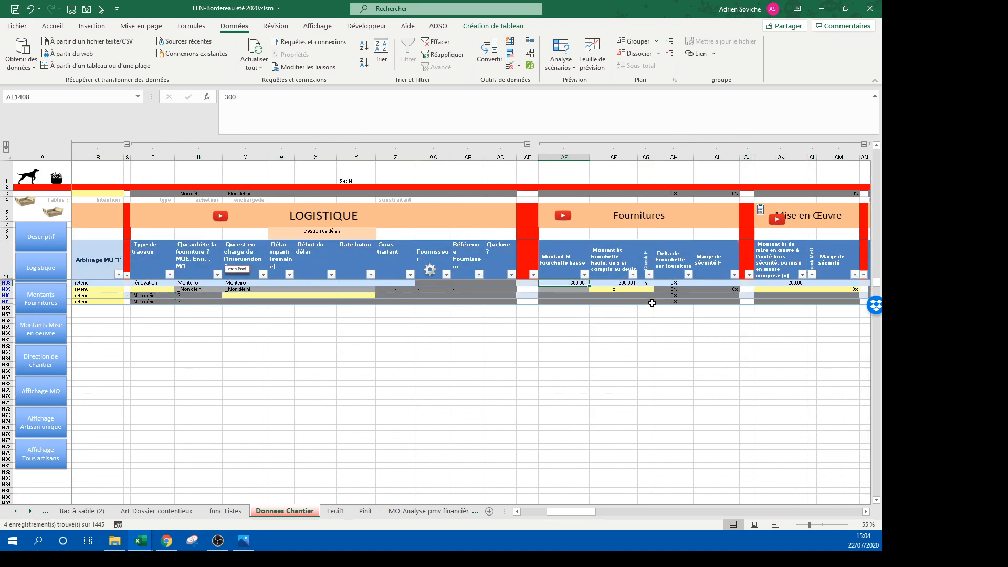
{"action": "type", "text": "5"}
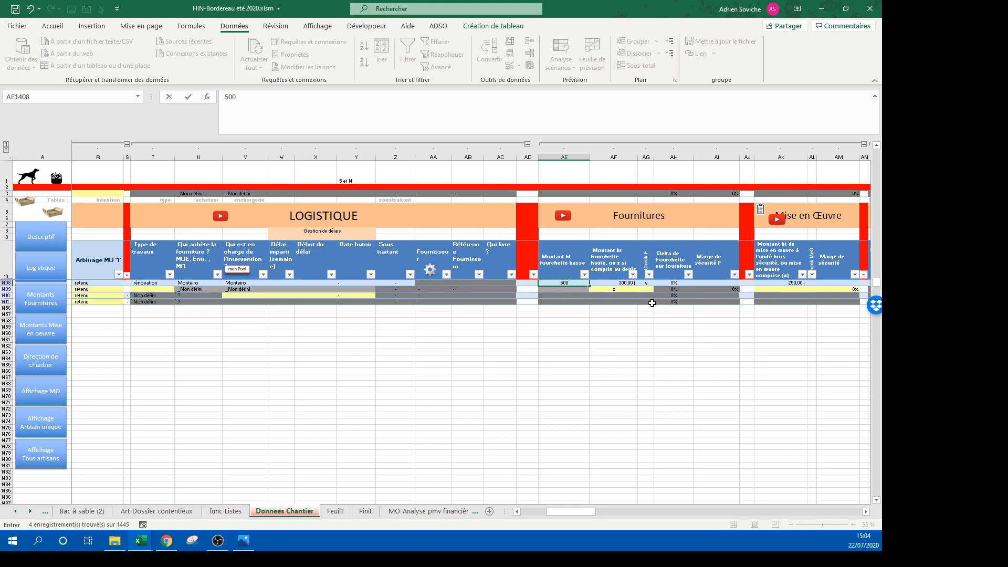
{"action": "type", "text": "00"}
{"action": "key", "text": "Tab"}
{"action": "type", "text": "50"}
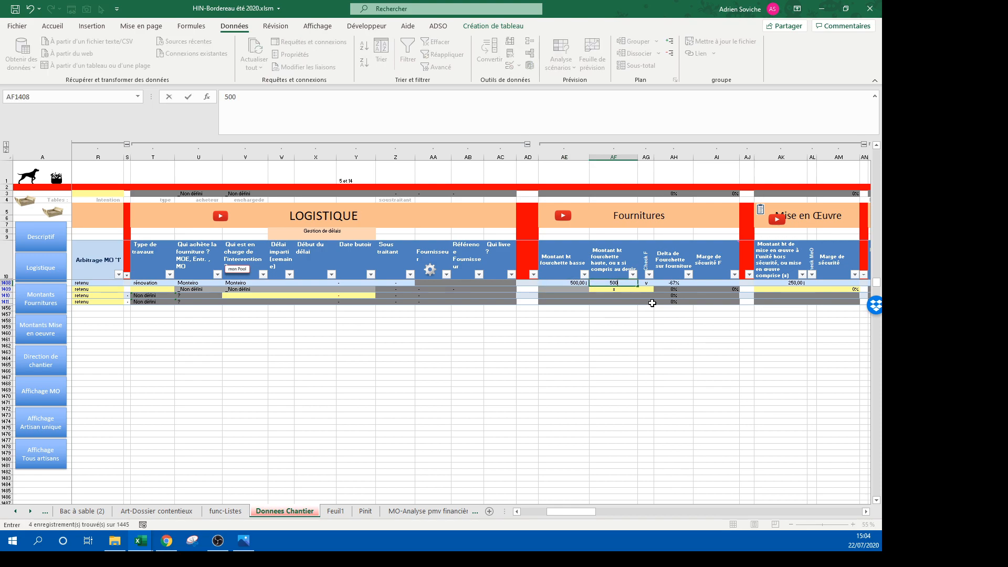
{"action": "type", "text": "0"}
{"action": "key", "text": "Tab"}
{"action": "key", "text": "Tab"}
{"action": "key", "text": "Tab"}
{"action": "key", "text": "Tab"}
{"action": "key", "text": "Tab"}
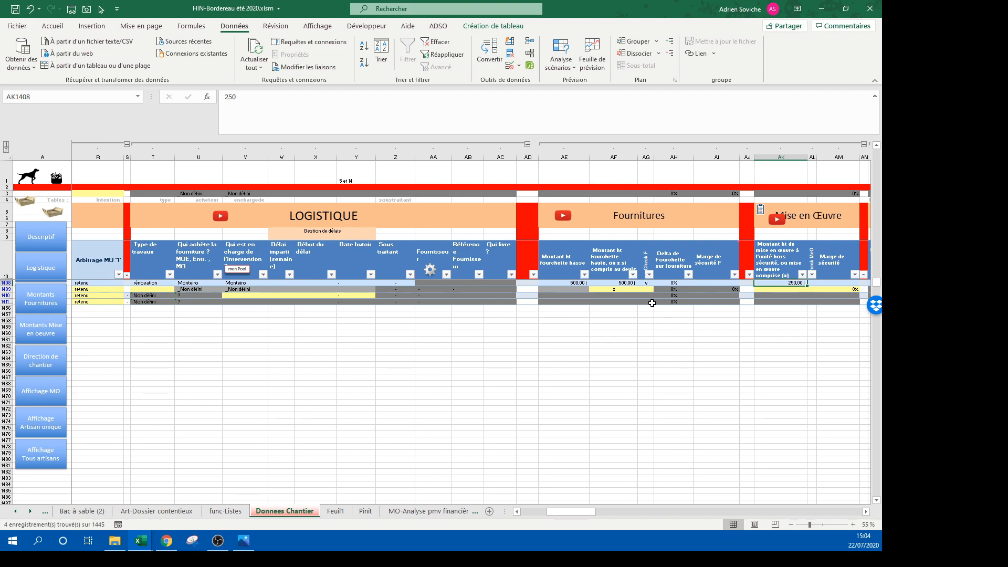
Step: Set the Mise en Œuvre amount excluding security of the simple flux unit row to 800
{"action": "type", "text": "800"}
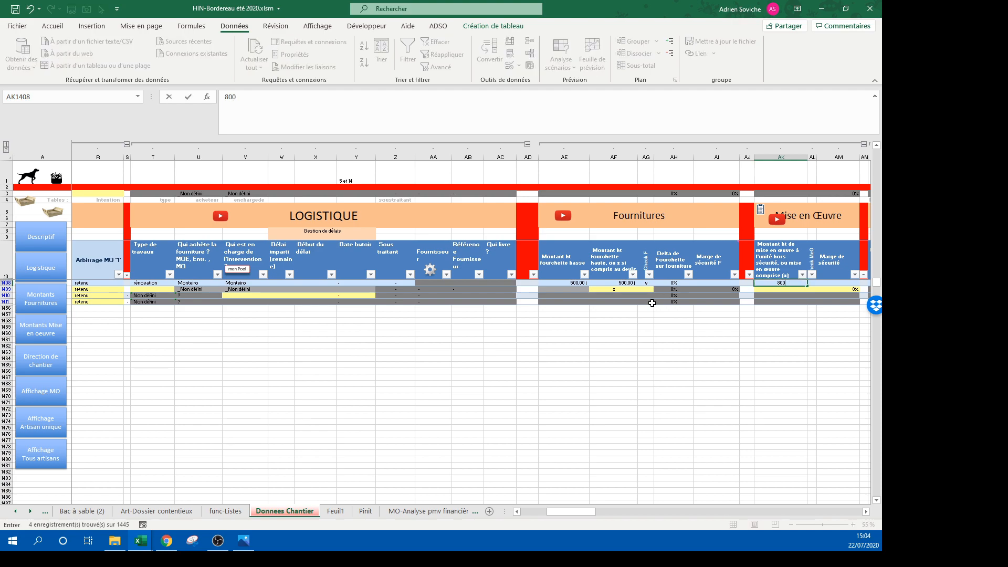
{"action": "key", "text": "Return"}
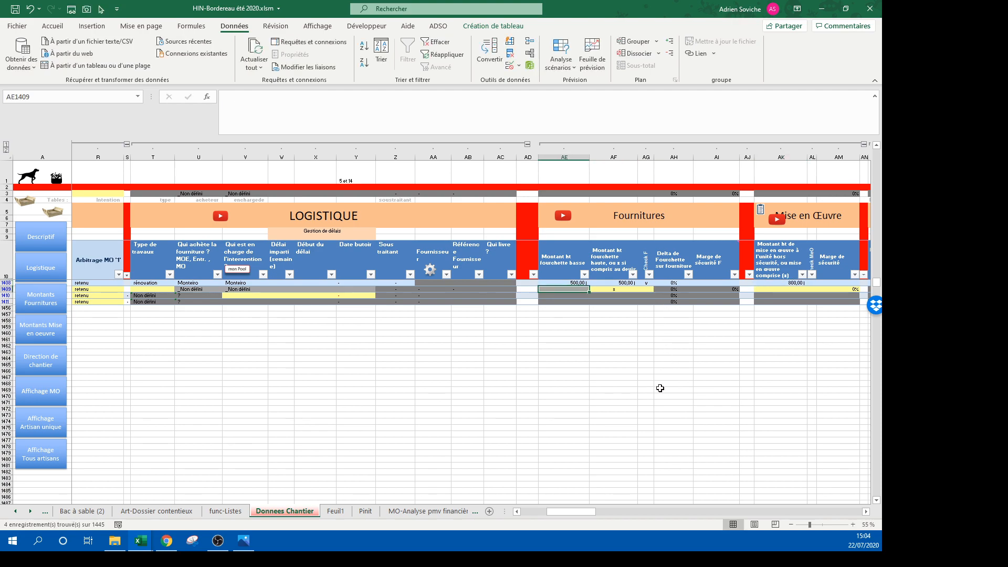
Step: Return to the Bac à sable (2) sheet and refresh its pivot table with the changed construction data
{"action": "left_click_drag", "start_coordinate": [578, 516], "coordinate": [533, 515]}
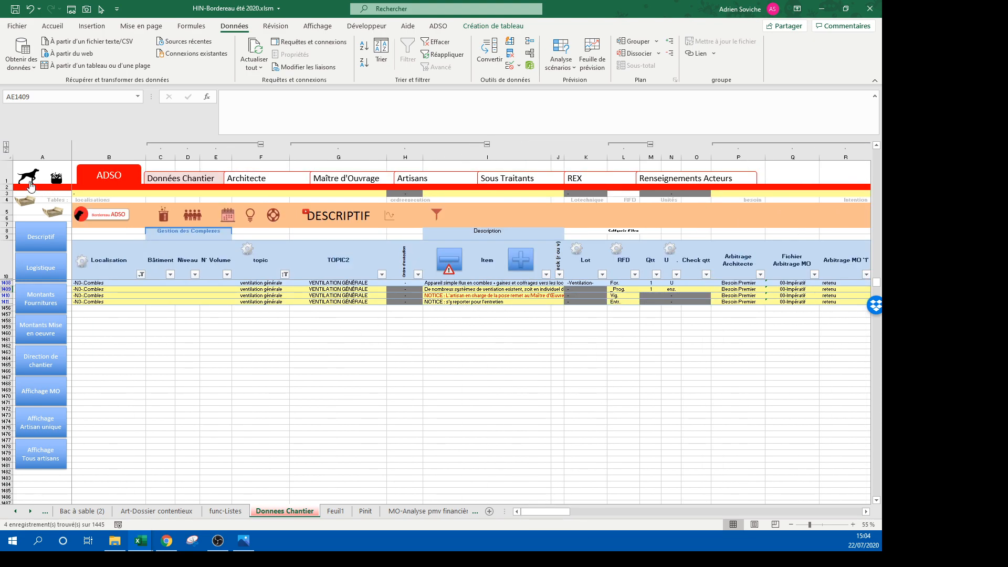
{"action": "left_click", "coordinate": [46, 212]}
{"action": "right_click", "coordinate": [188, 264]}
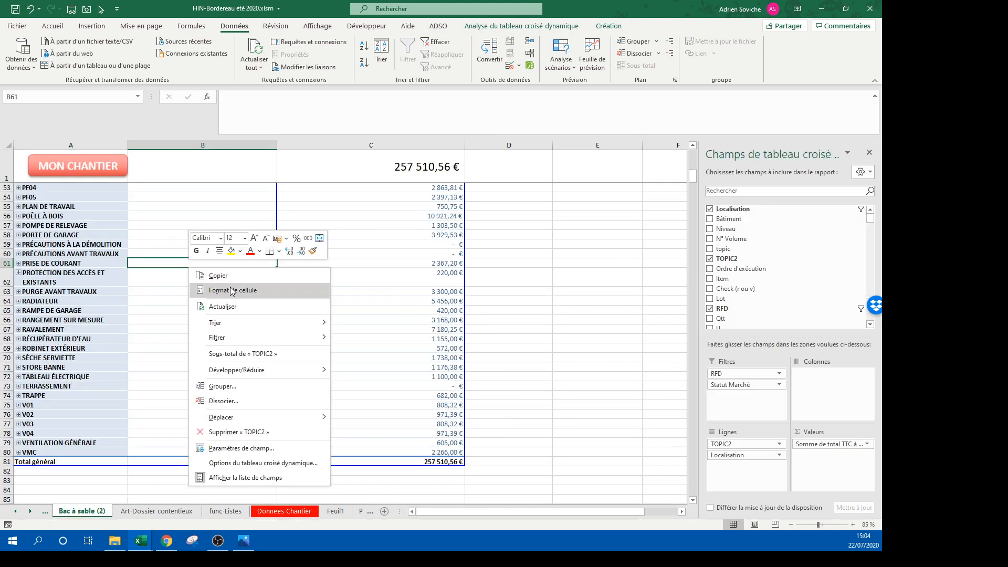
{"action": "left_click", "coordinate": [223, 307]}
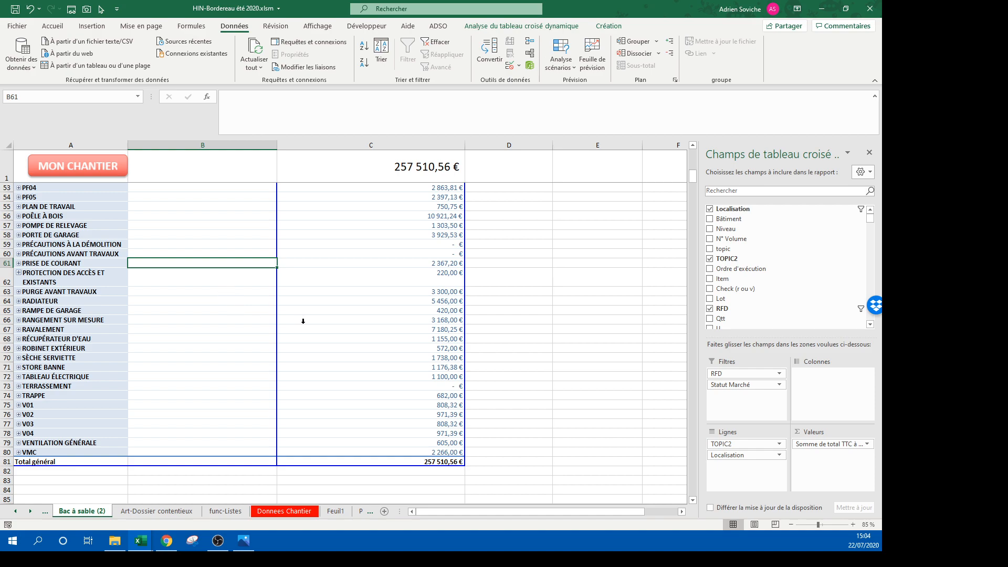
{"action": "left_click", "coordinate": [487, 278]}
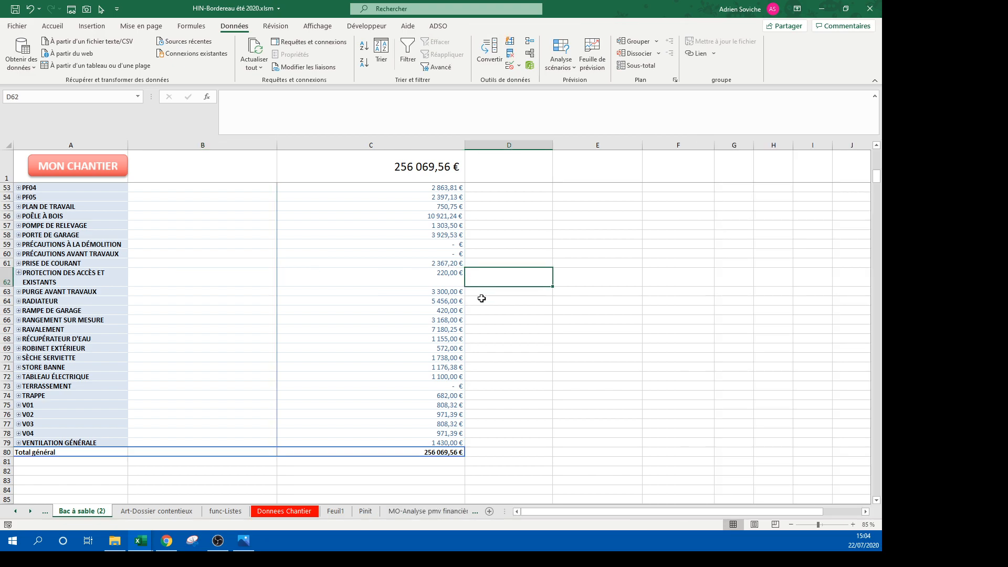
Step: Place Localisation above TOPIC2 in the pivot table rows and collapse the entire Localisation field
{"action": "scroll", "coordinate": [335, 337], "scroll_direction": "up", "scroll_amount": 5}
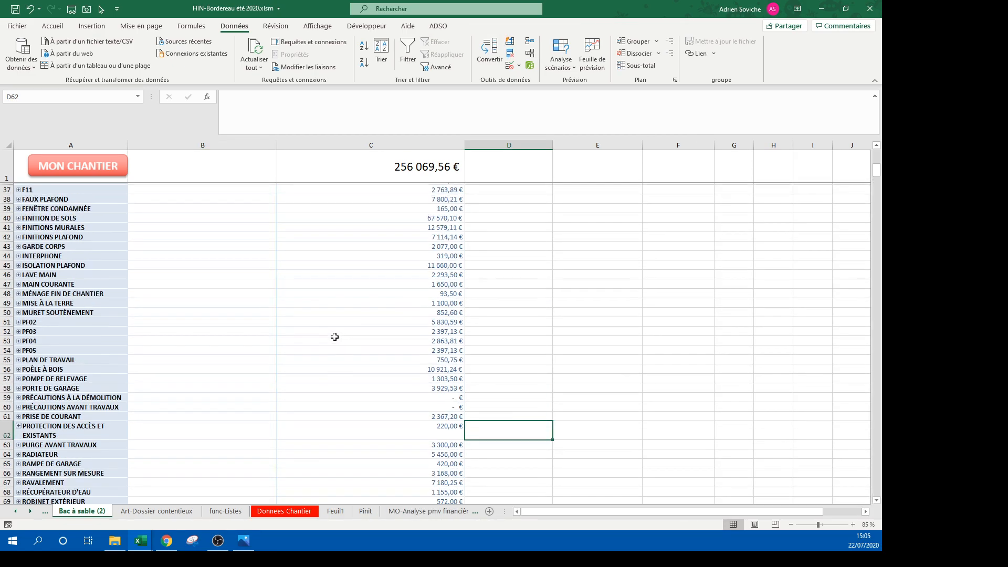
{"action": "scroll", "coordinate": [334, 336], "scroll_direction": "up", "scroll_amount": 12}
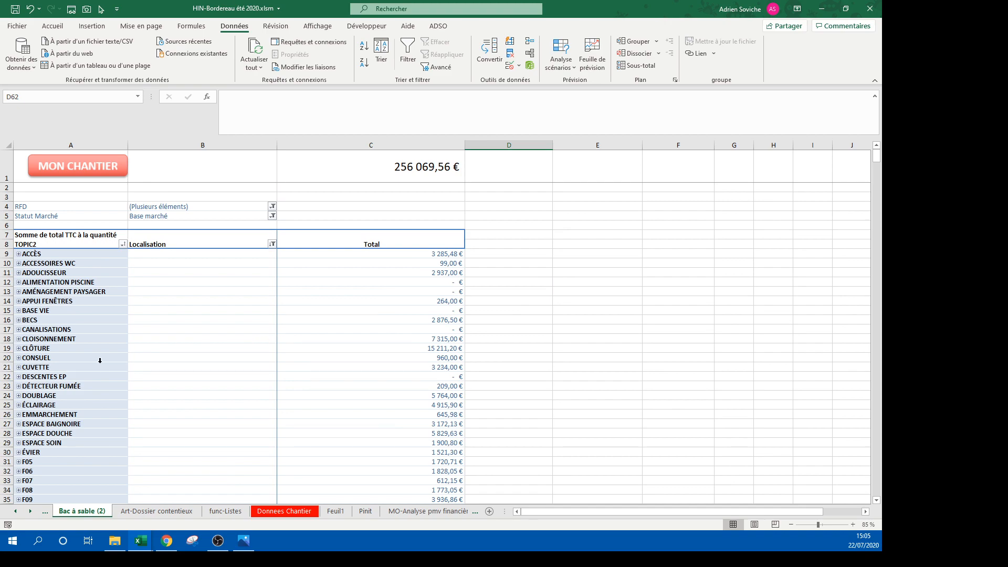
{"action": "left_click", "coordinate": [162, 330]}
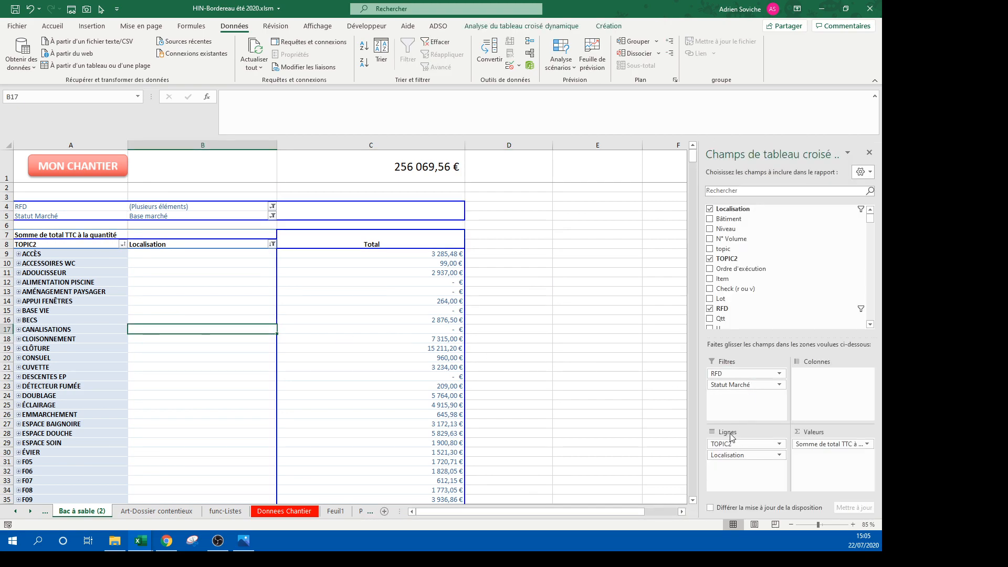
{"action": "left_click_drag", "start_coordinate": [733, 443], "coordinate": [734, 469]}
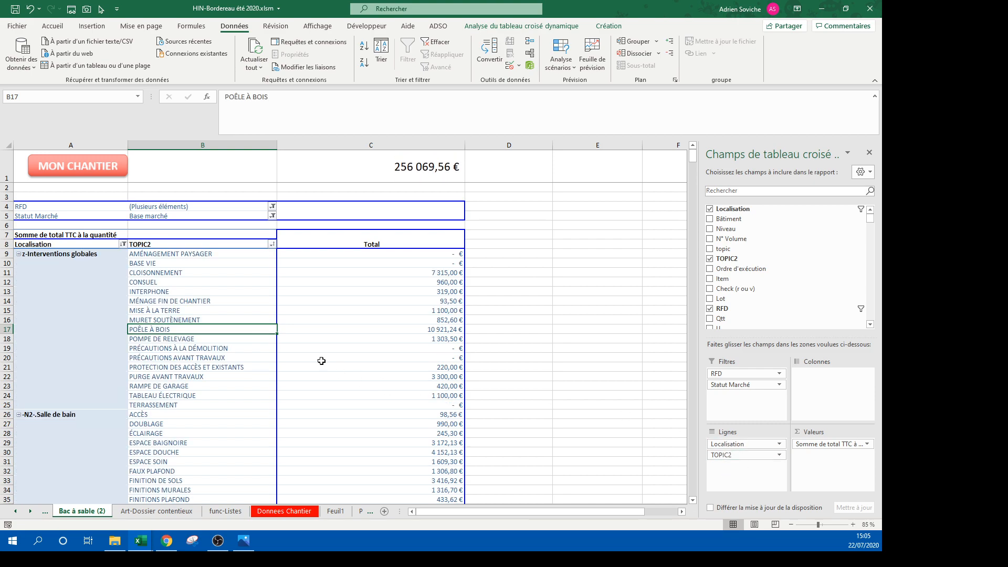
{"action": "right_click", "coordinate": [35, 256]}
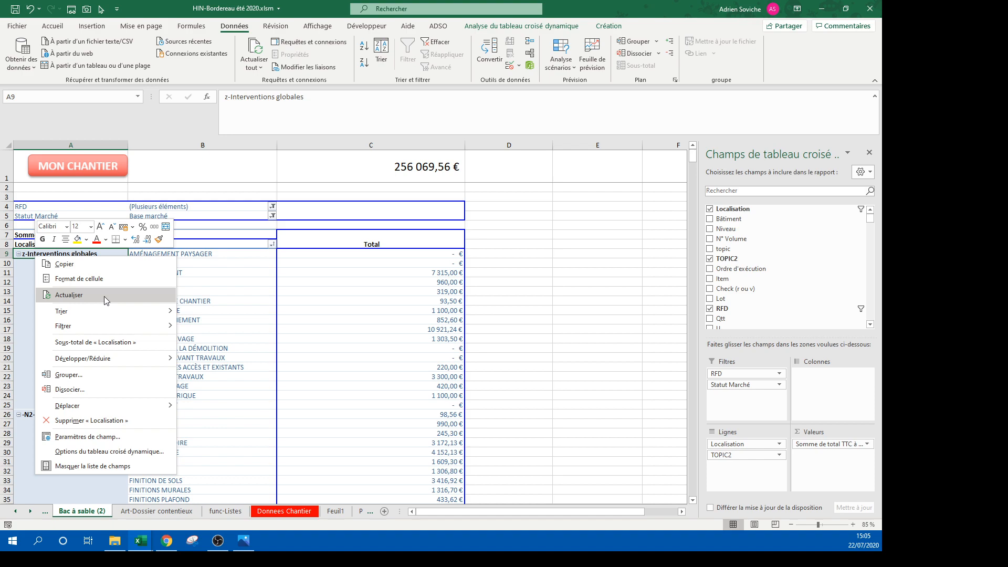
{"action": "mouse_move", "coordinate": [102, 358]}
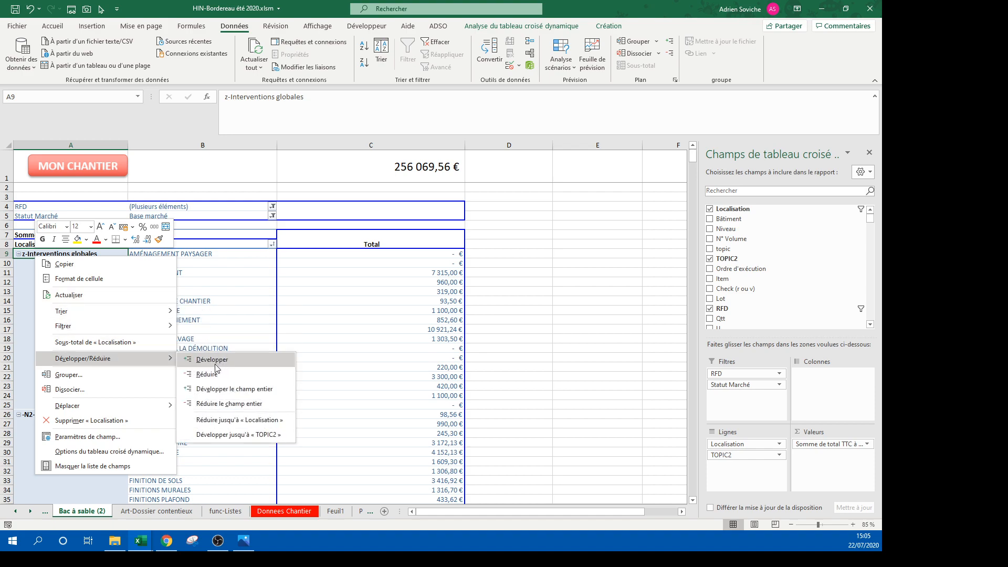
{"action": "left_click", "coordinate": [219, 404]}
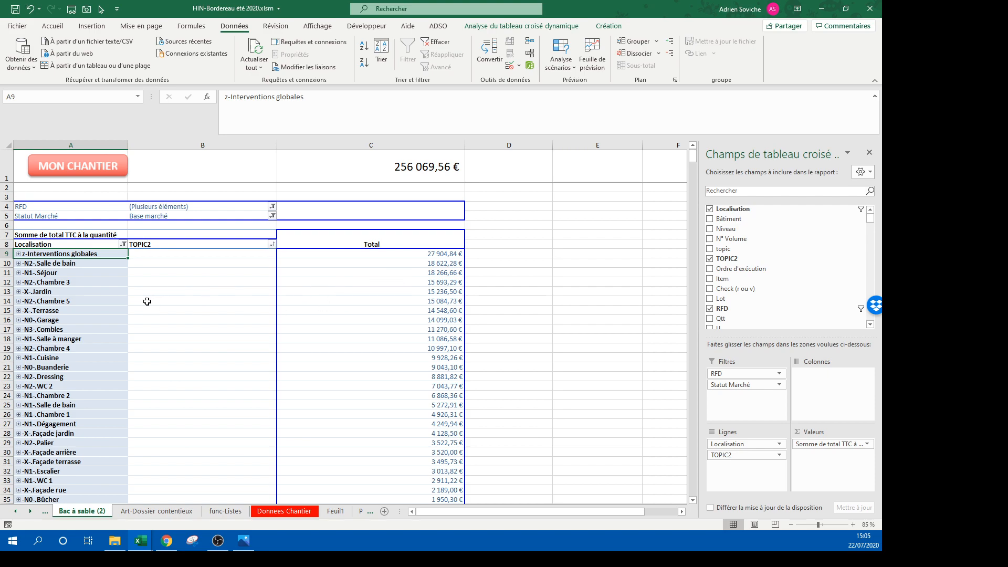
Step: Expand the -N3-.Combles location and sort its topics by total from largest to smallest
{"action": "left_click", "coordinate": [70, 329]}
{"action": "left_click", "coordinate": [19, 330]}
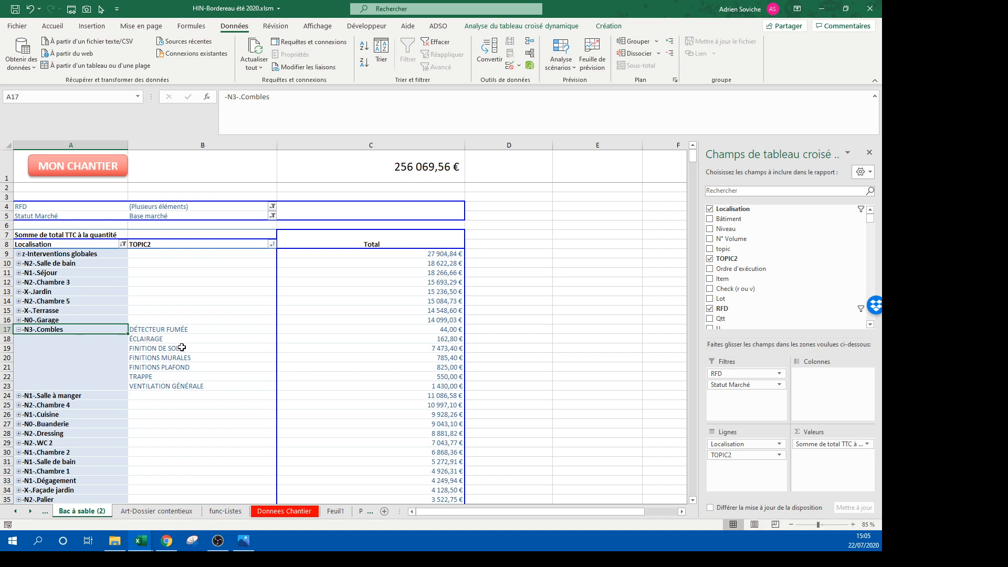
{"action": "left_click_drag", "start_coordinate": [181, 348], "coordinate": [423, 383]}
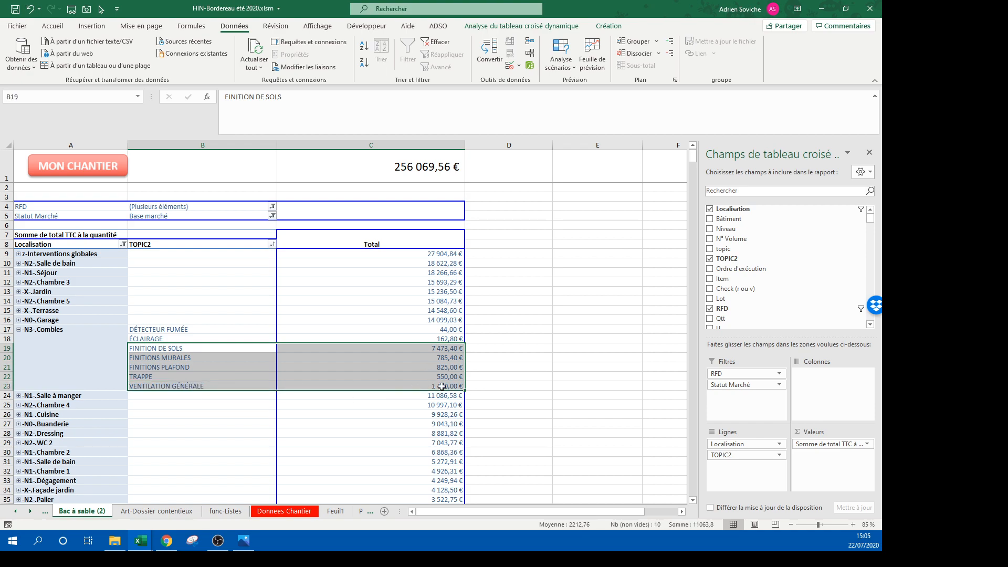
{"action": "mouse_move", "coordinate": [442, 387]}
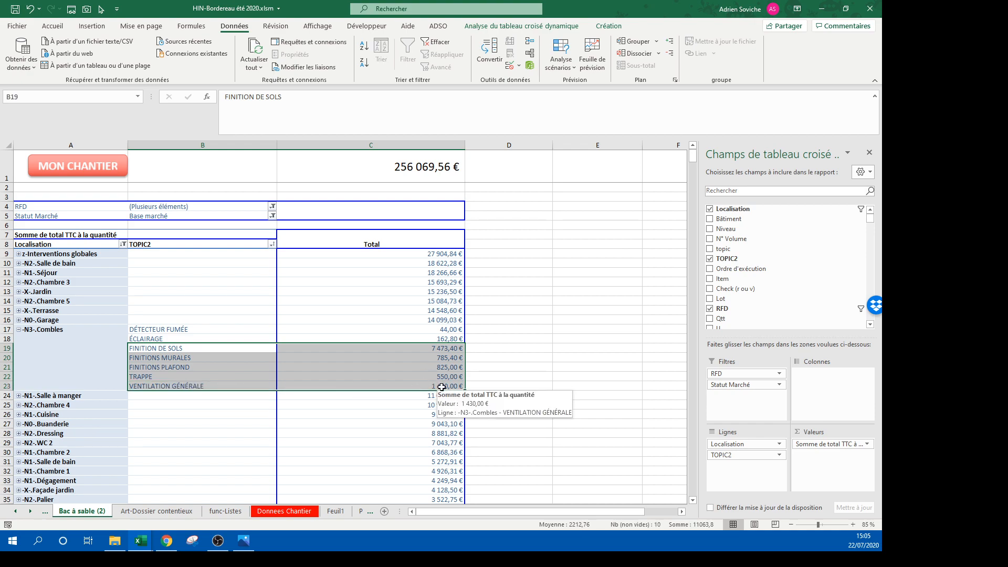
{"action": "right_click", "coordinate": [445, 350]}
{"action": "left_click", "coordinate": [408, 356]}
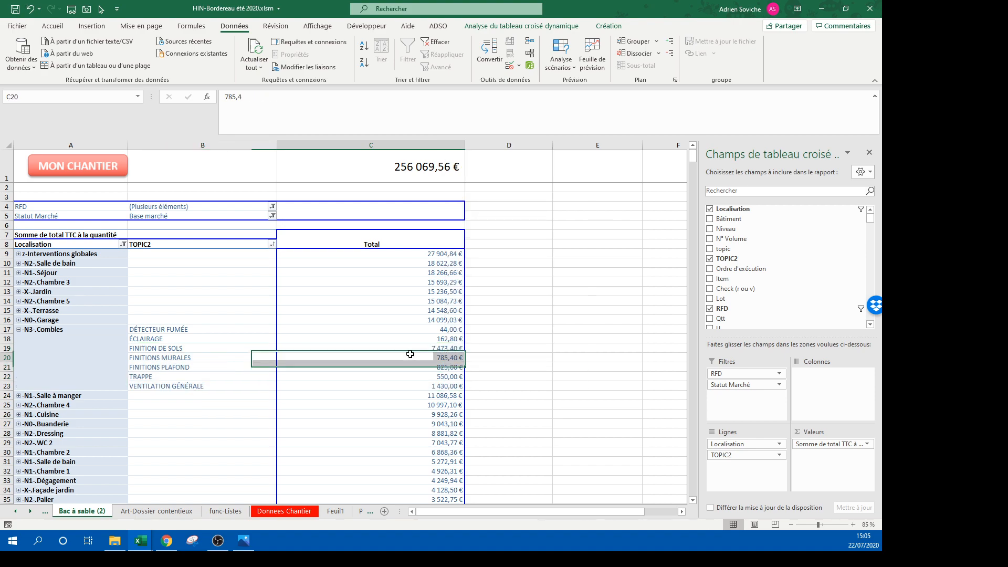
{"action": "right_click", "coordinate": [411, 354]}
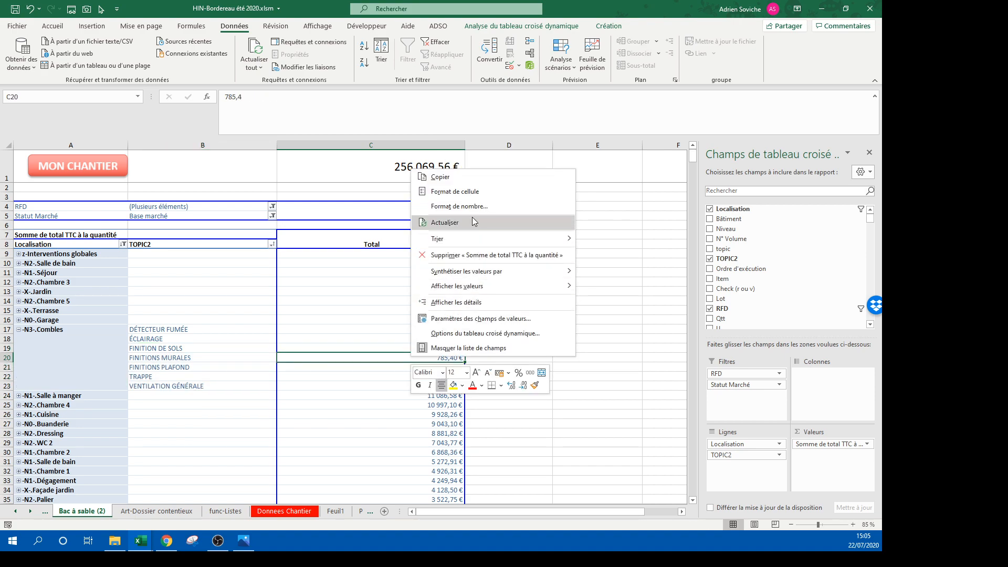
{"action": "mouse_move", "coordinate": [472, 239]}
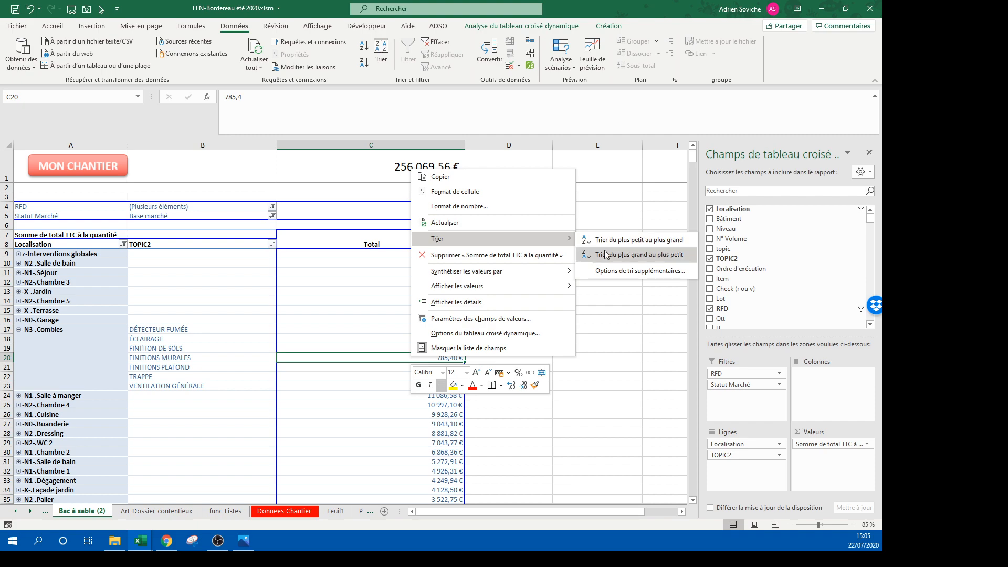
{"action": "left_click", "coordinate": [607, 255]}
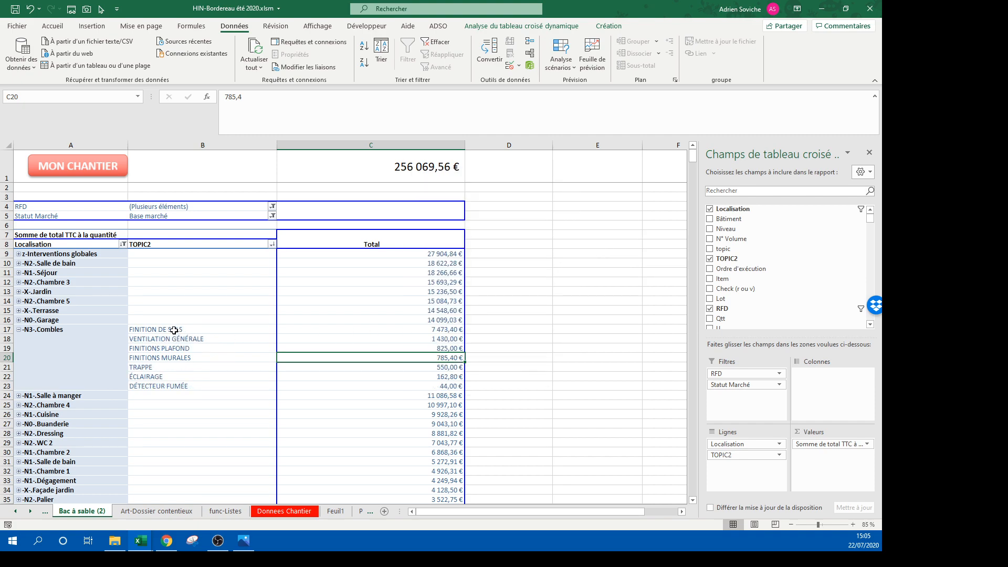
{"action": "left_click", "coordinate": [424, 326]}
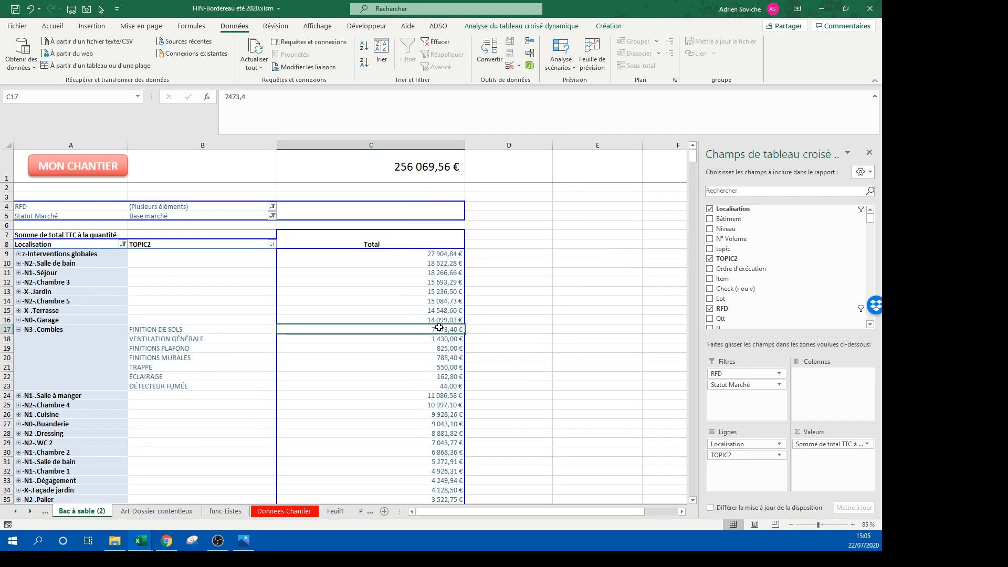
Step: Return to the Donnees Chantier sheet, clear its filters and filter Localisation to the Combles rows by searching "comb"
{"action": "left_click", "coordinate": [98, 173]}
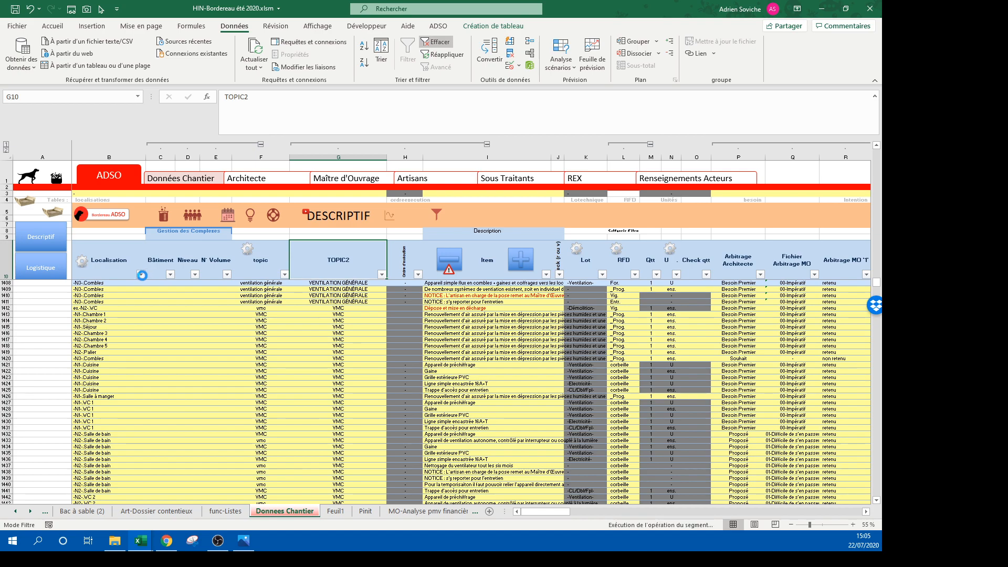
{"action": "left_click", "coordinate": [141, 274]}
{"action": "left_click", "coordinate": [363, 353]}
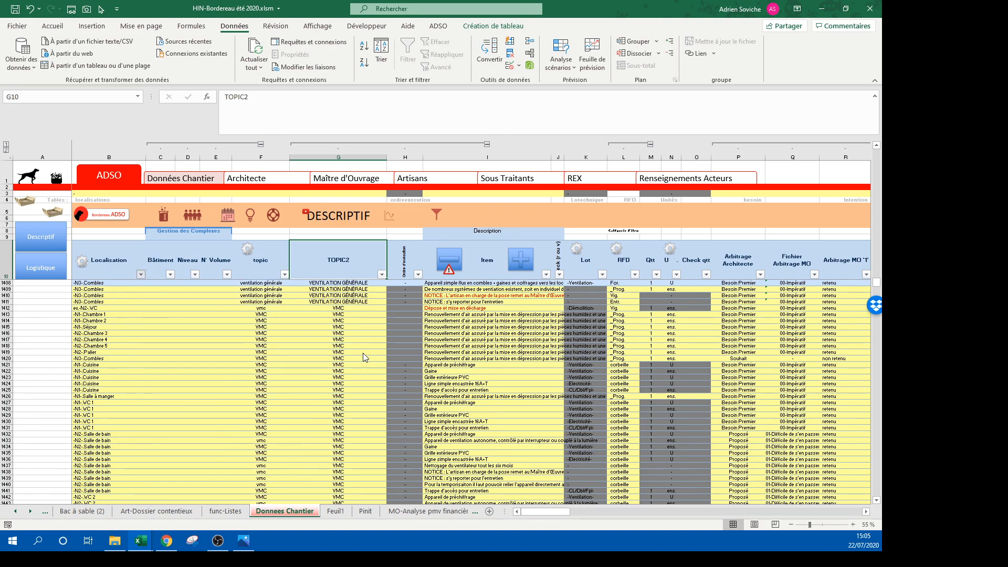
{"action": "left_click", "coordinate": [141, 274]}
{"action": "left_click", "coordinate": [142, 274]}
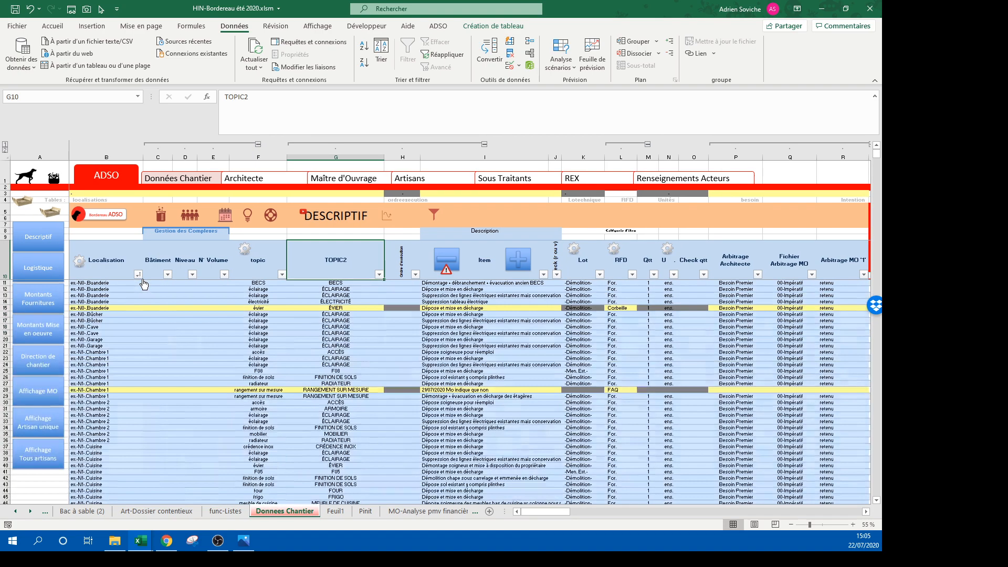
{"action": "left_click", "coordinate": [141, 274]}
{"action": "left_click", "coordinate": [165, 399]}
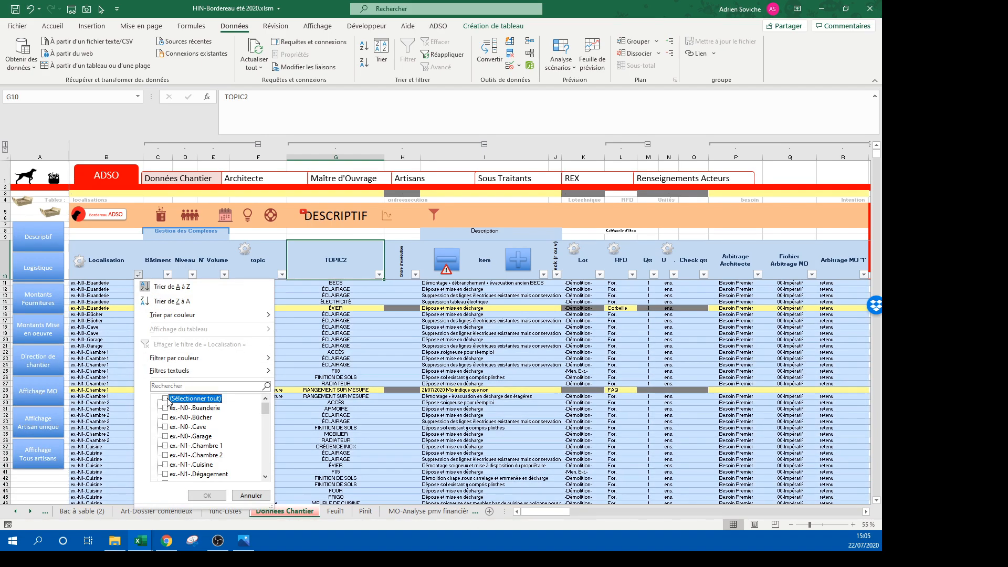
{"action": "left_click", "coordinate": [172, 386]}
{"action": "type", "text": "com"}
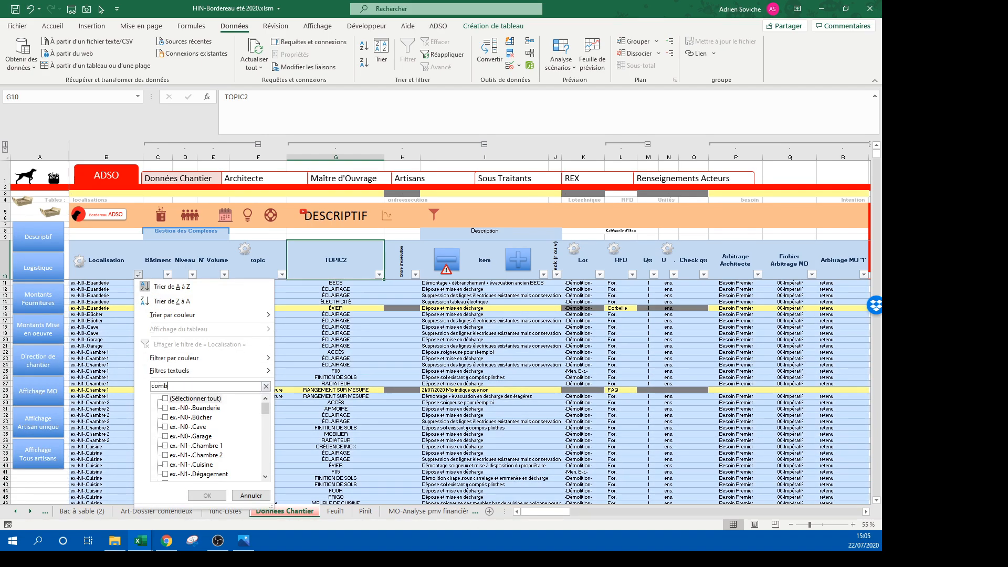
{"action": "type", "text": "b"}
{"action": "left_click", "coordinate": [208, 496]}
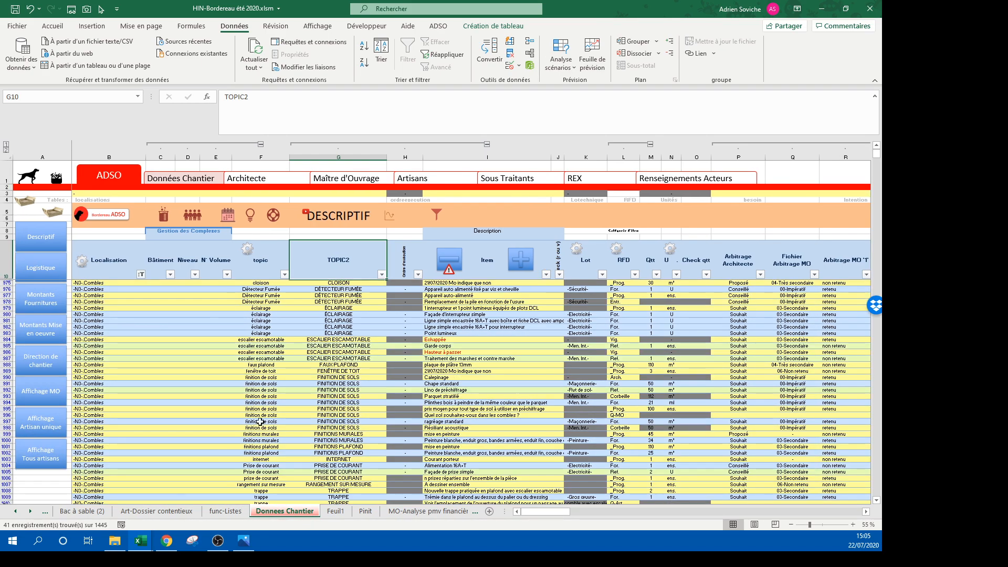
Step: Sort the topic column from A to Z and filter it to finition de sols by searching "sol"
{"action": "left_click", "coordinate": [284, 274]}
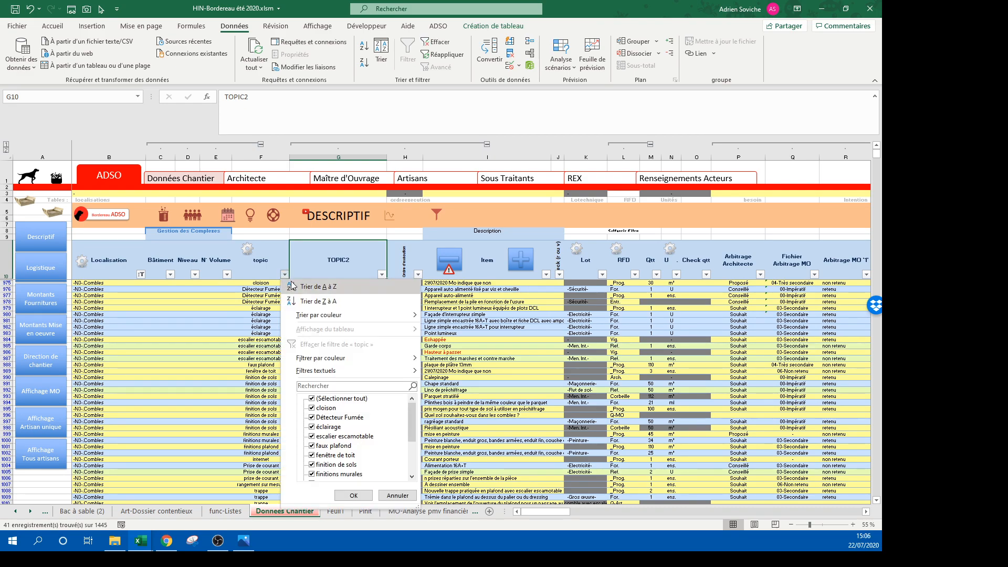
{"action": "left_click", "coordinate": [292, 286]}
{"action": "left_click", "coordinate": [284, 274]}
{"action": "left_click", "coordinate": [347, 386]}
{"action": "type", "text": "sol"}
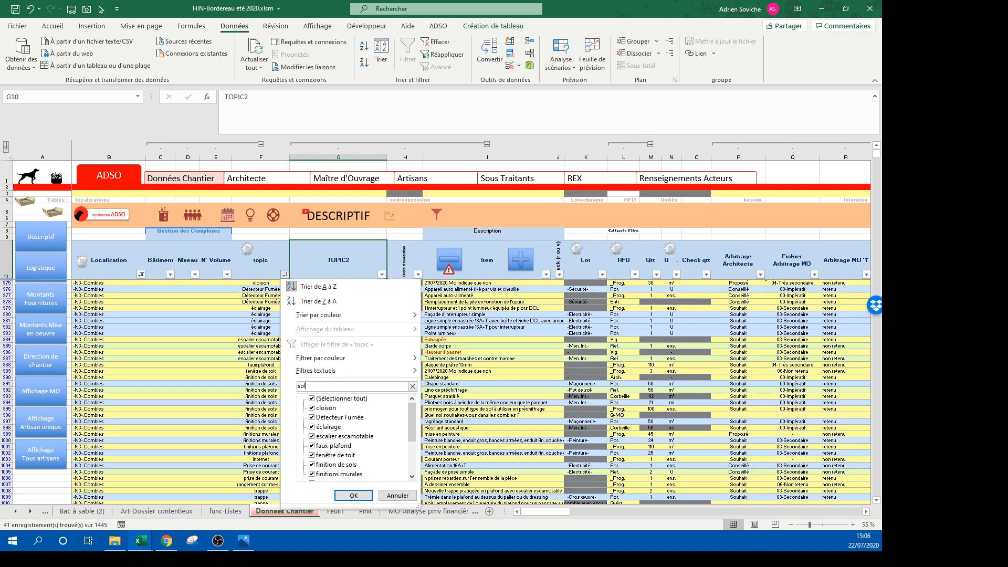
{"action": "left_click", "coordinate": [353, 495]}
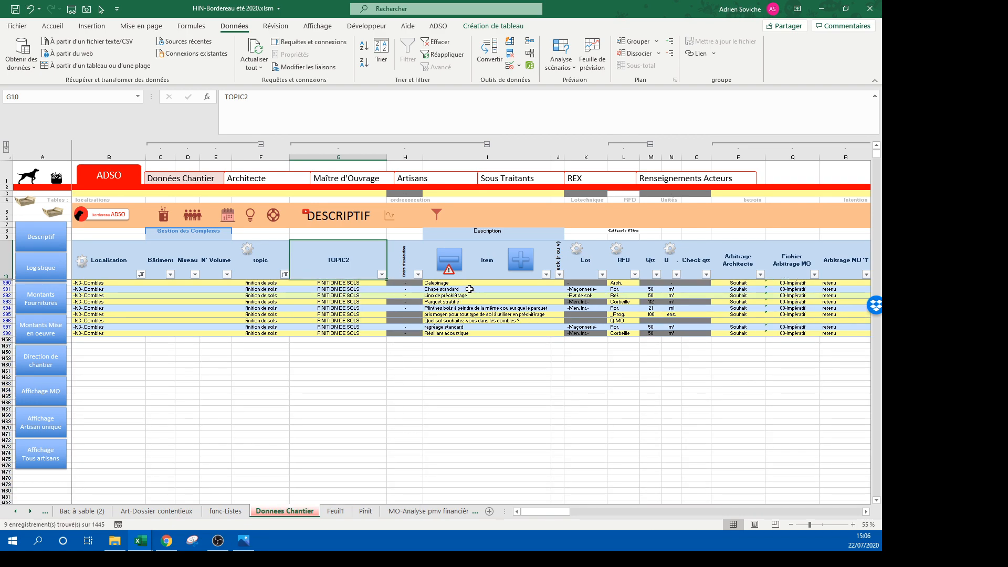
Step: Delete the Plinthes bois, Calepinage, Chape standard and Lino de préchiffrage rows from the Combles floor finishes
{"action": "left_click", "coordinate": [458, 326]}
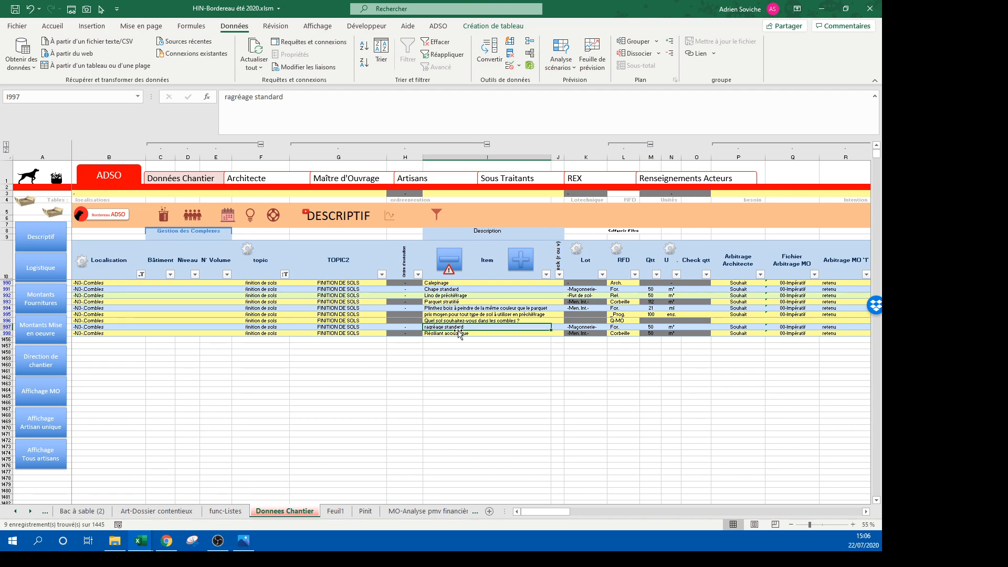
{"action": "left_click", "coordinate": [467, 302]}
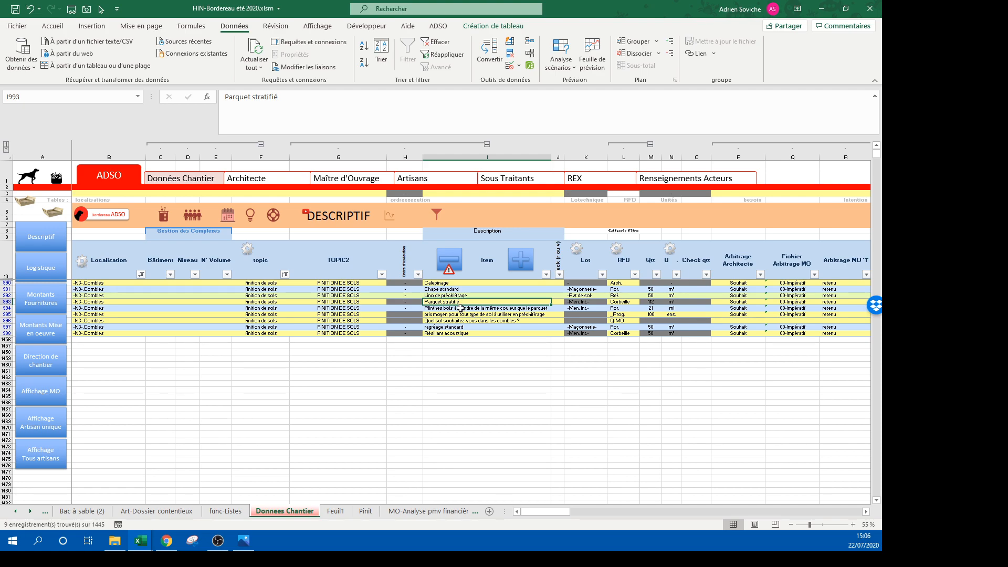
{"action": "left_click", "coordinate": [460, 309]}
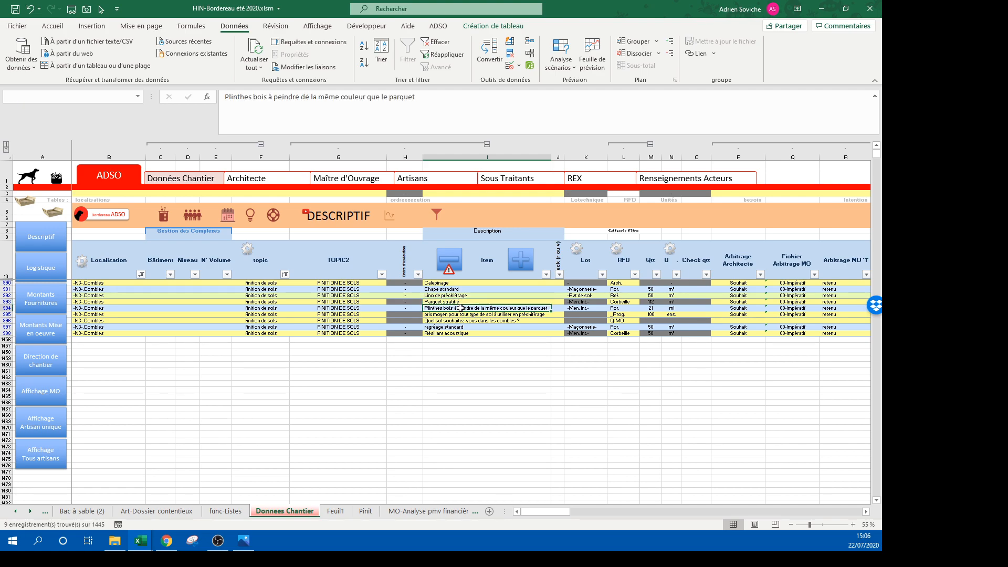
{"action": "left_click", "coordinate": [449, 262]}
{"action": "left_click", "coordinate": [452, 283]}
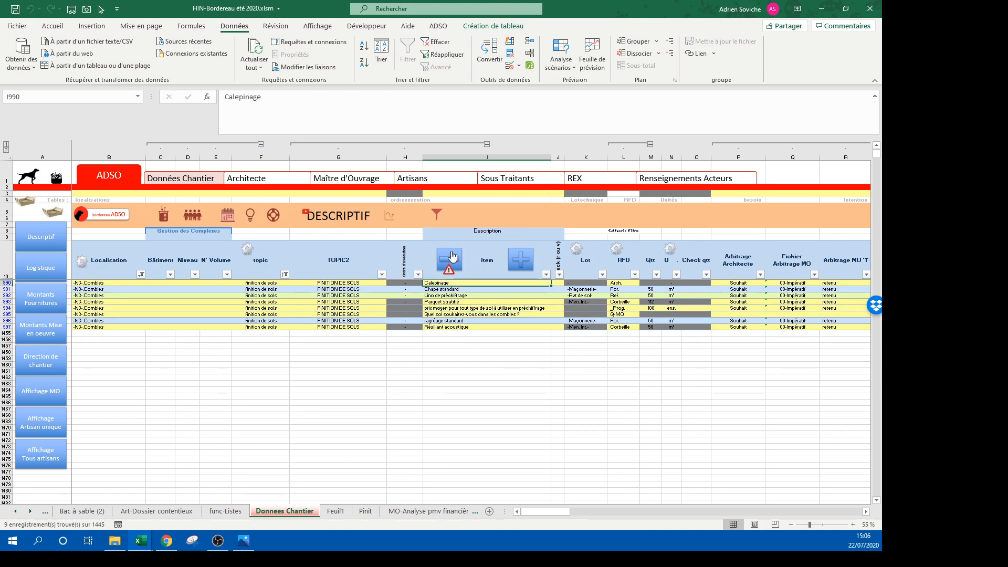
{"action": "left_click", "coordinate": [449, 259]}
{"action": "left_click_drag", "start_coordinate": [449, 283], "coordinate": [449, 290]}
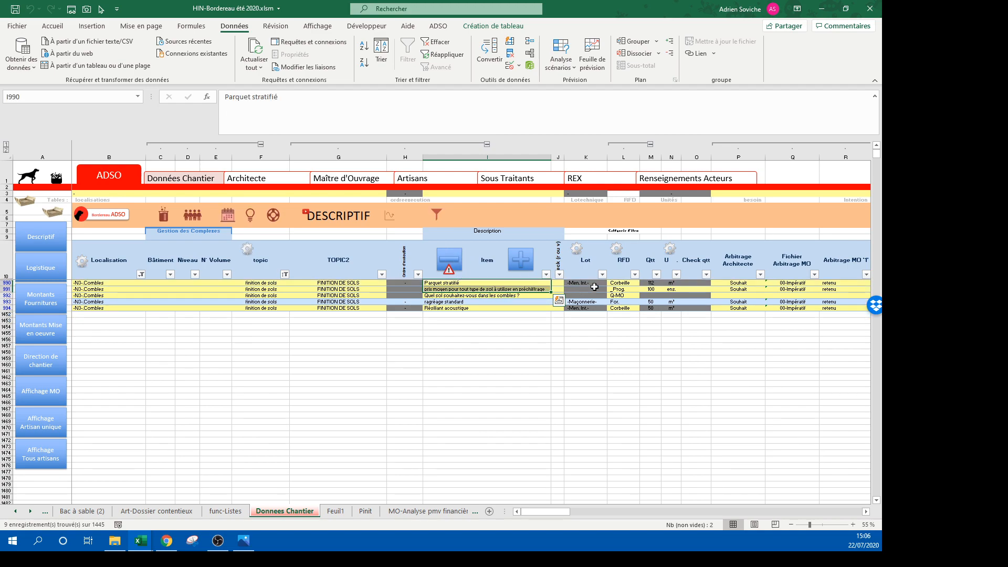
Step: Change the RFD of the Parquet stratifié row to "For."
{"action": "left_click", "coordinate": [617, 283]}
{"action": "left_click", "coordinate": [644, 284]}
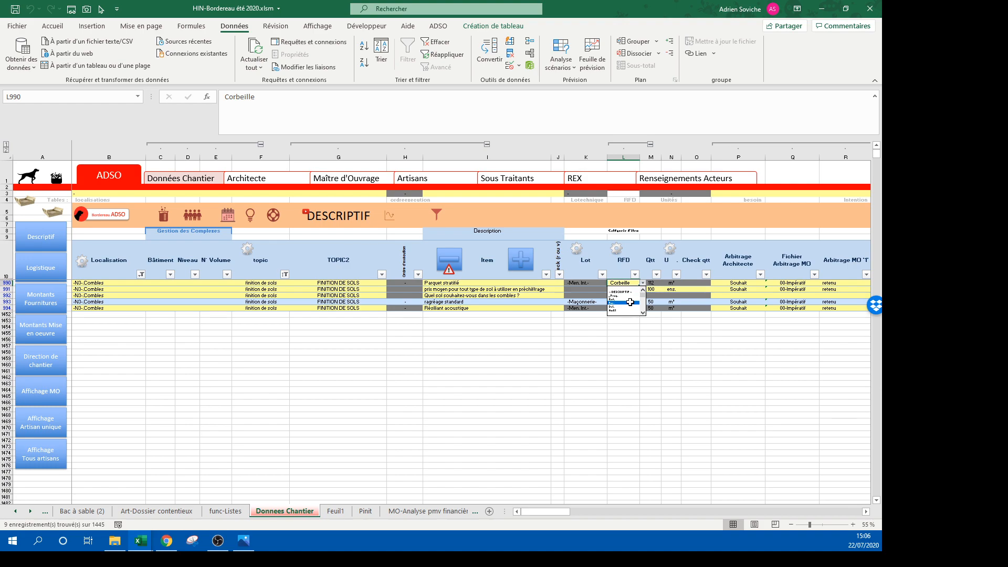
{"action": "left_click", "coordinate": [630, 306]}
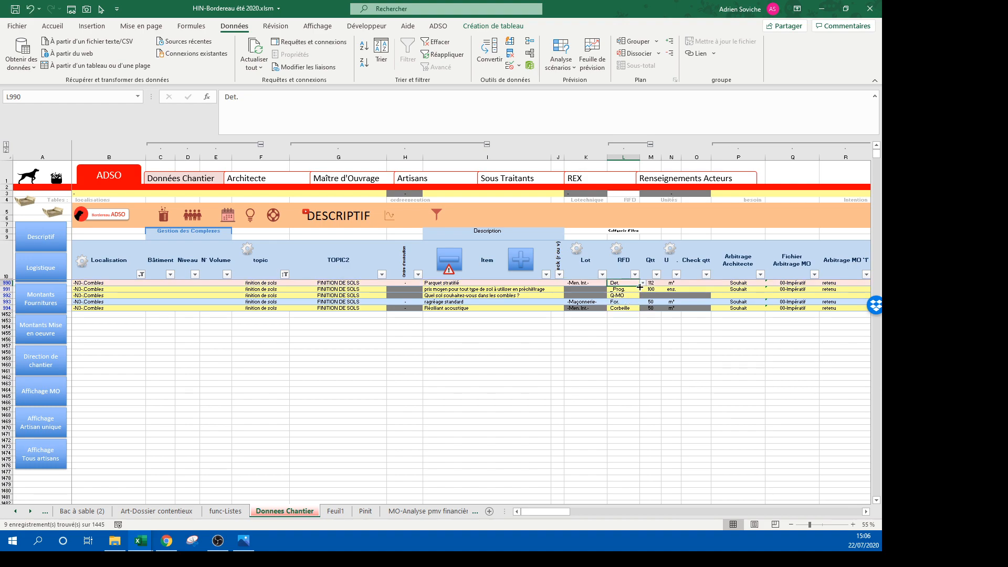
{"action": "left_click", "coordinate": [644, 284]}
{"action": "left_click", "coordinate": [626, 301]}
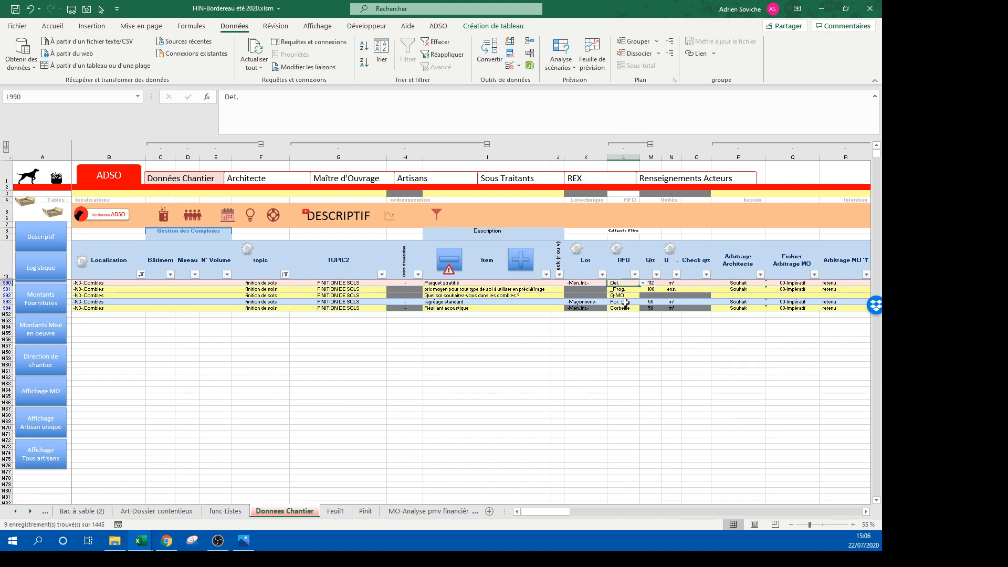
Step: Replace the Parquet stratifié item description with "Panneau bois copressé"
{"action": "left_click", "coordinate": [475, 285]}
{"action": "type", "text": "Panneau"}
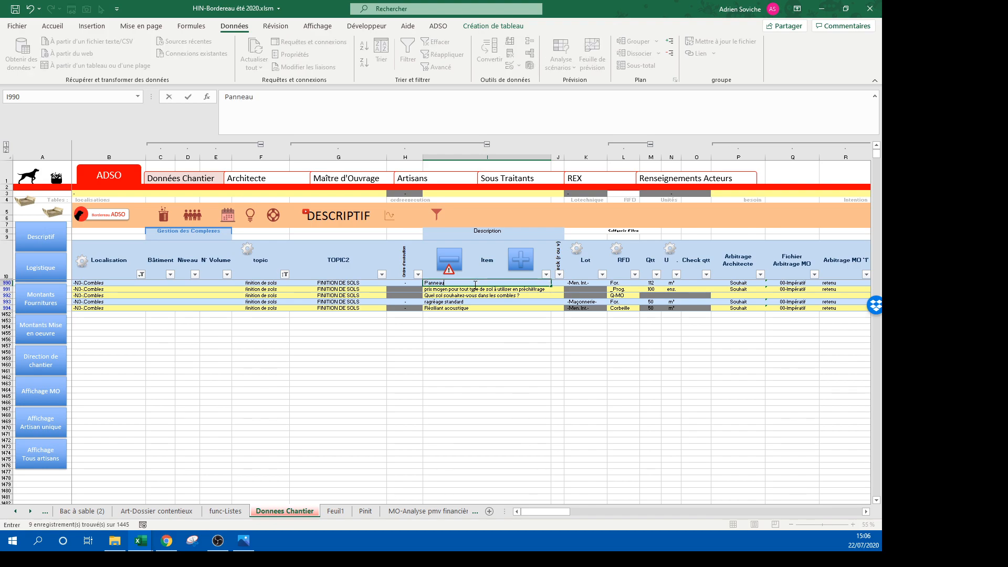
{"action": "type", "text": " bois copressé"}
{"action": "key", "text": "Return"}
{"action": "key", "text": "Up"}
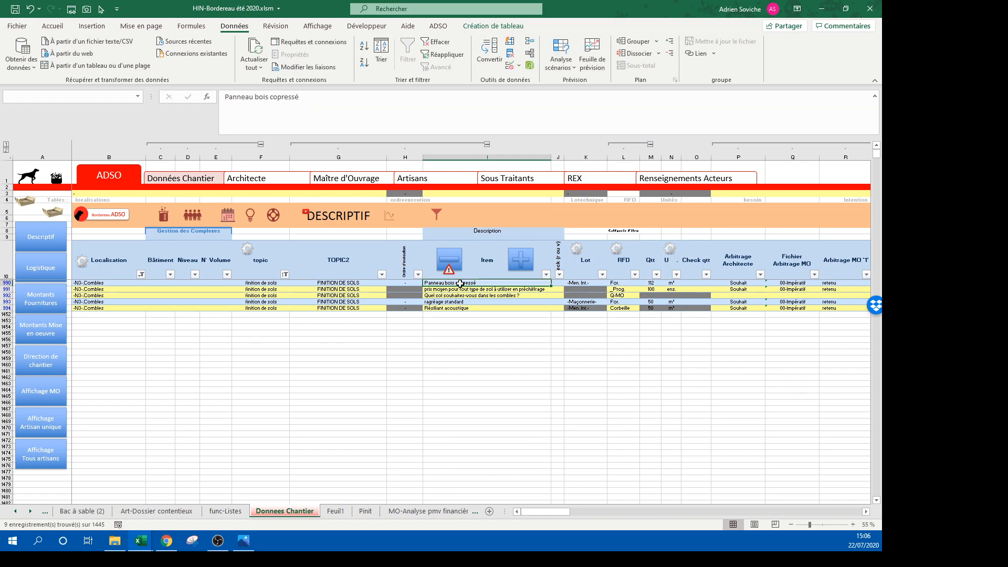
Step: Correct the spelling of the first Combles floor-finish item to "Panneau bois compressé"
{"action": "left_click", "coordinate": [278, 97]}
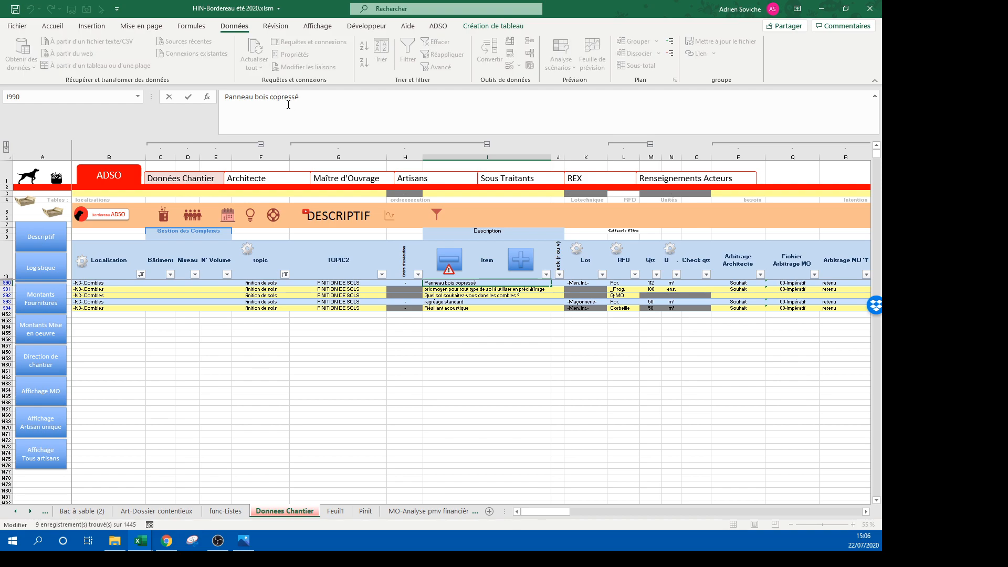
{"action": "type", "text": "m"}
{"action": "key", "text": "Return"}
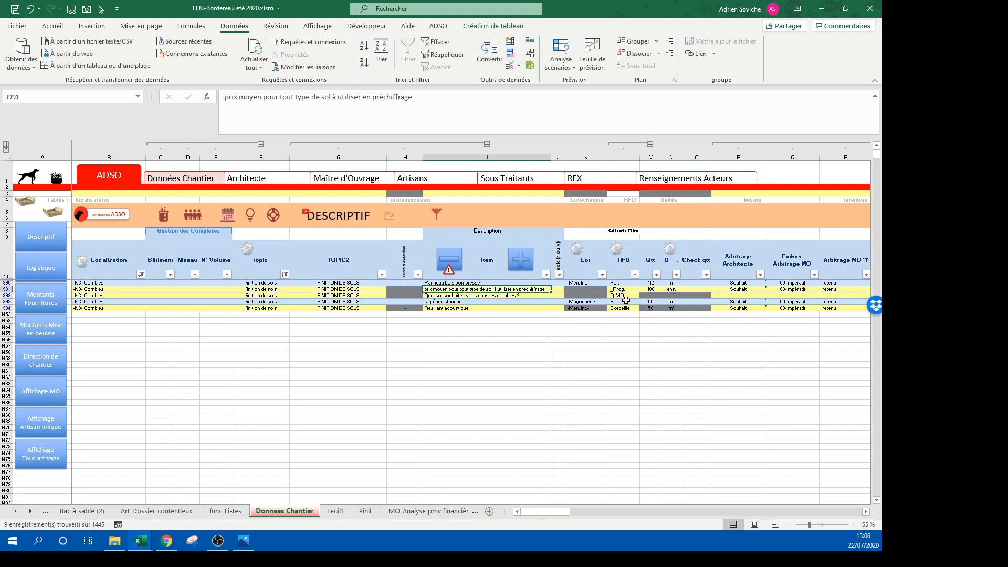
Step: Delete the "ragréage standard" and "Résiliant acoustique" rows from the filtered Combles floor finishes
{"action": "left_click", "coordinate": [462, 302]}
{"action": "left_click", "coordinate": [450, 254]}
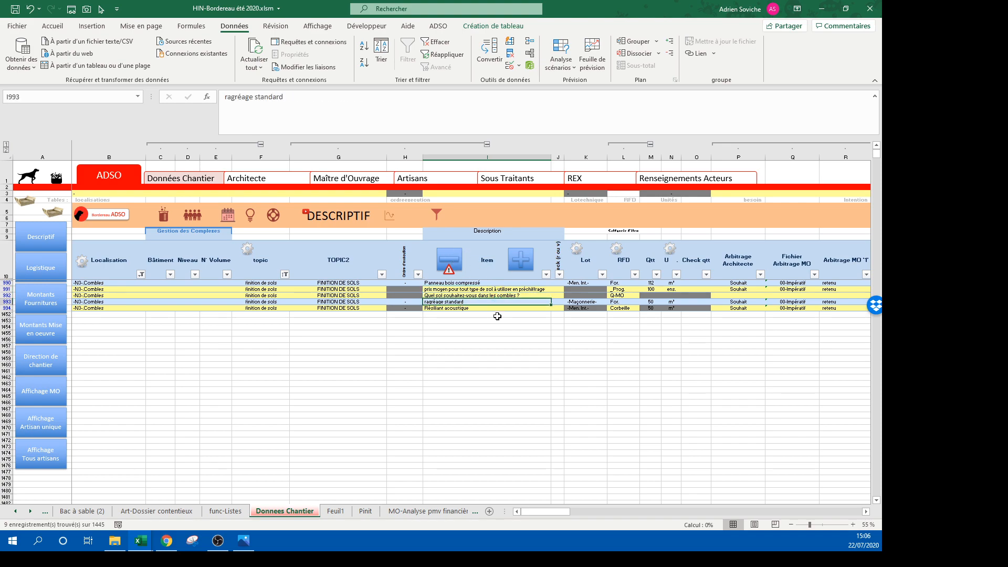
{"action": "left_click", "coordinate": [451, 258]}
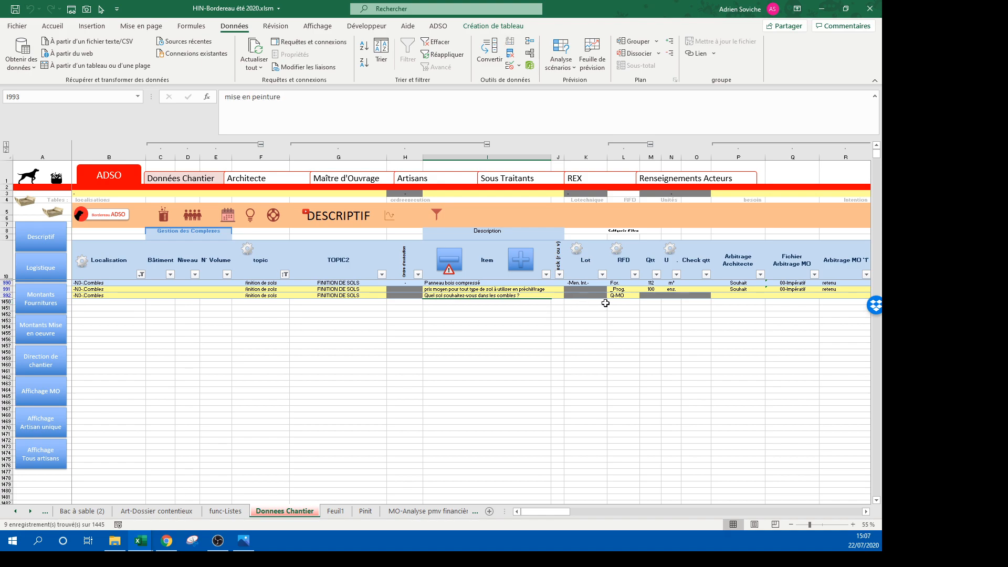
Step: Set the quantity of the "Panneau bois compressé" row to 80 m²
{"action": "left_click", "coordinate": [651, 282]}
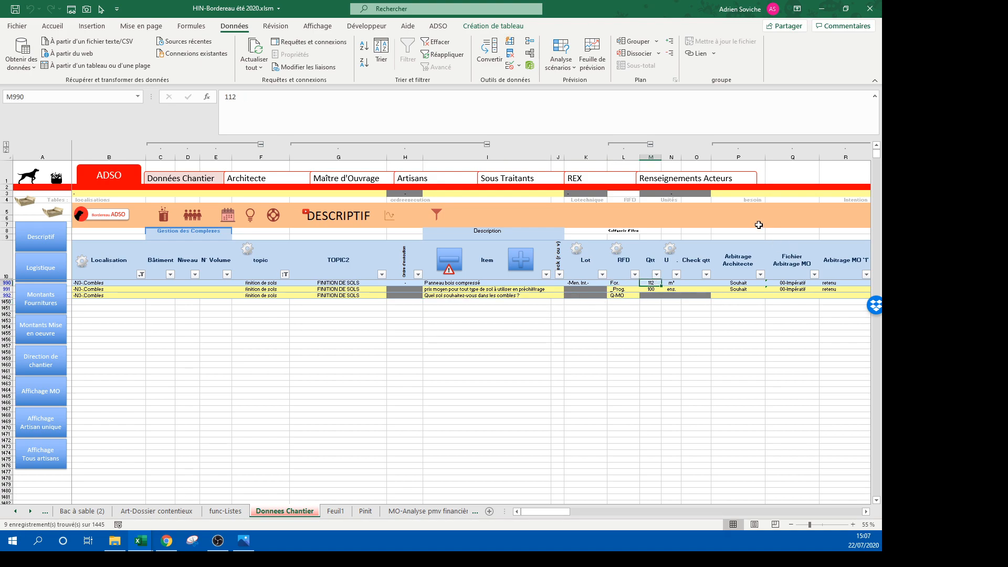
{"action": "type", "text": "50"}
{"action": "key", "text": "Return"}
{"action": "left_click", "coordinate": [651, 283]}
{"action": "type", "text": "80"}
{"action": "key", "text": "Return"}
{"action": "left_click_drag", "start_coordinate": [649, 284], "coordinate": [695, 282]}
Step: Clear the low-range supply amount of the compressed wood panel row and enter x as its high-range amount
{"action": "left_click", "coordinate": [433, 283]}
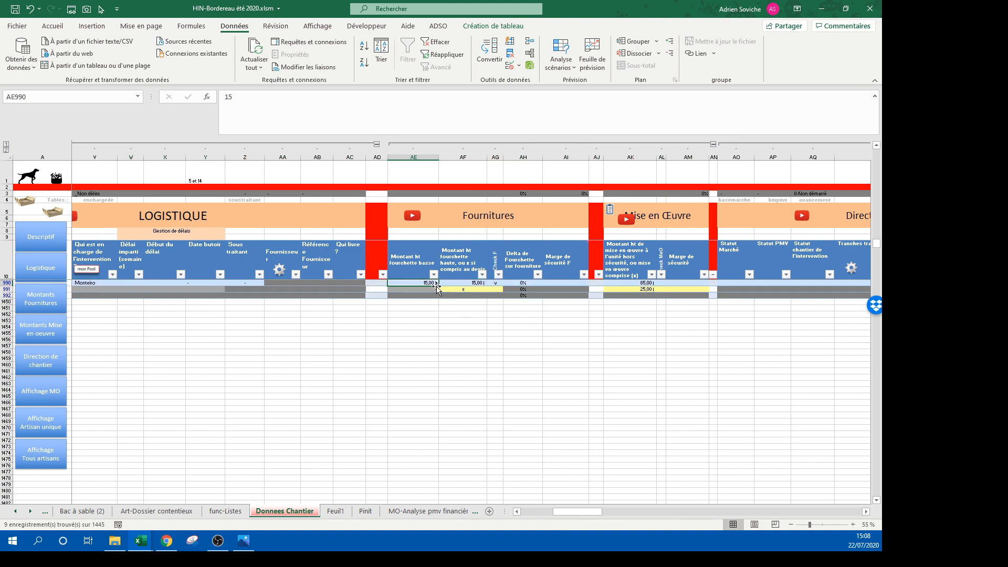
{"action": "left_click_drag", "start_coordinate": [436, 284], "coordinate": [478, 284]}
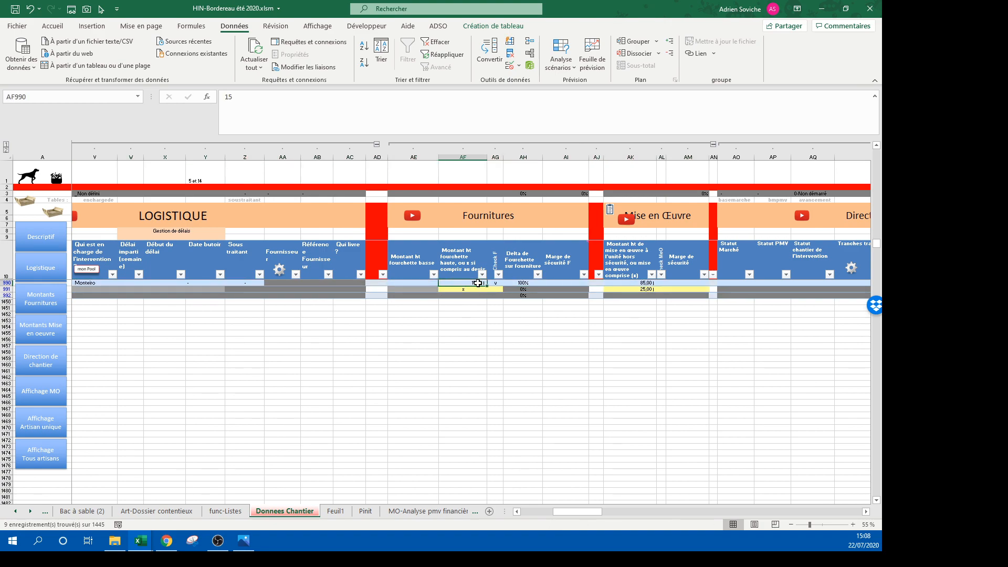
{"action": "type", "text": "x"}
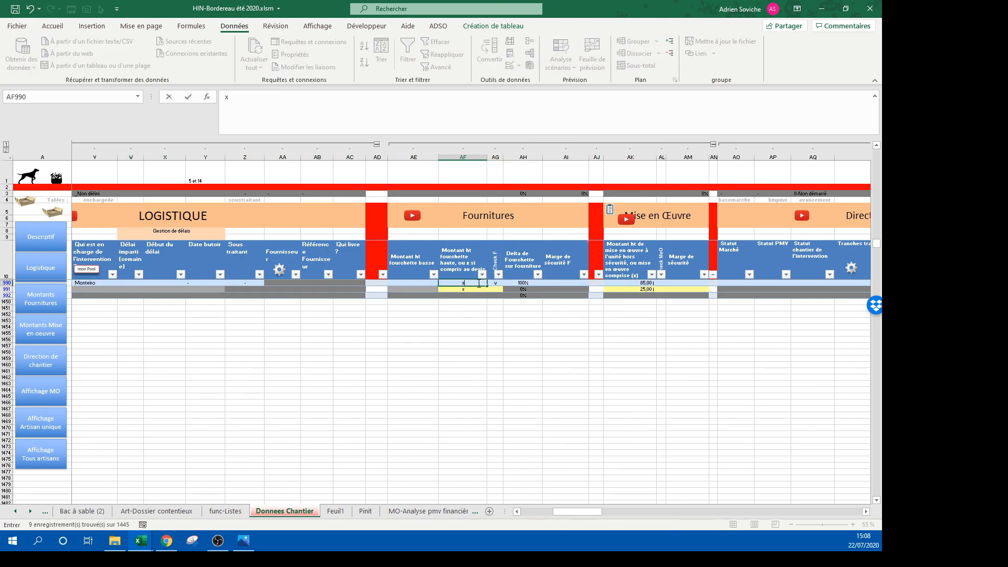
Step: Set the wood panel row's pre-tax installation amount per unit (Mise en Œuvre) to 25
{"action": "key", "text": "Tab"}
{"action": "key", "text": "Tab"}
{"action": "key", "text": "Tab"}
{"action": "key", "text": "Tab"}
{"action": "key", "text": "Tab"}
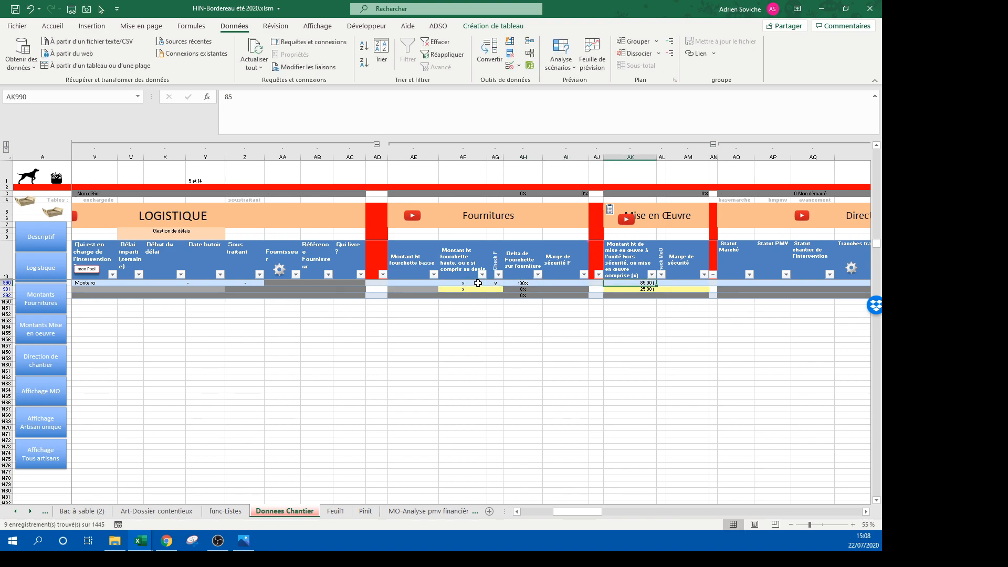
{"action": "type", "text": "25"}
{"action": "key", "text": "Return"}
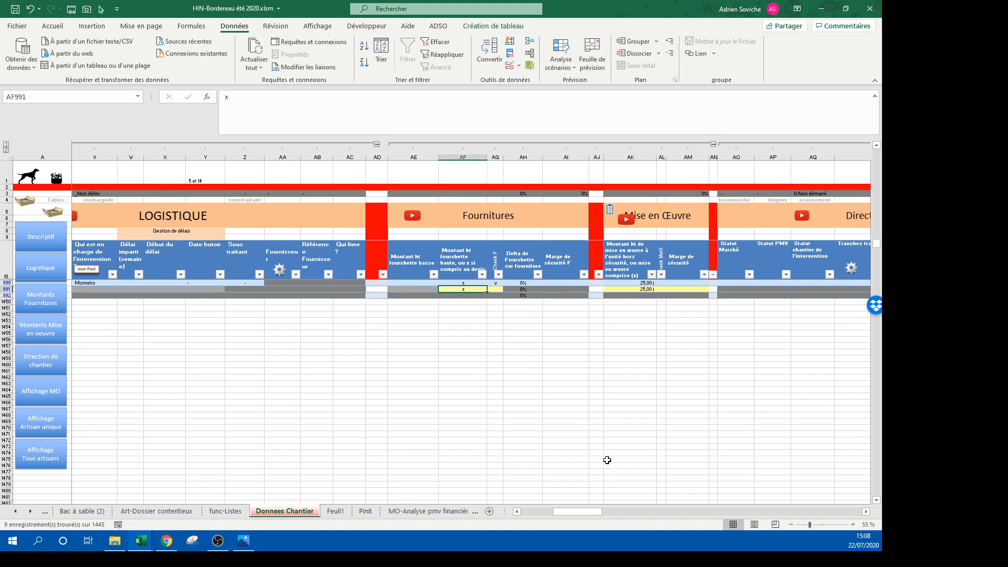
Step: Switch to the Bac à sable (2) sheet and refresh its pivot table
{"action": "left_click_drag", "start_coordinate": [578, 512], "coordinate": [547, 512]}
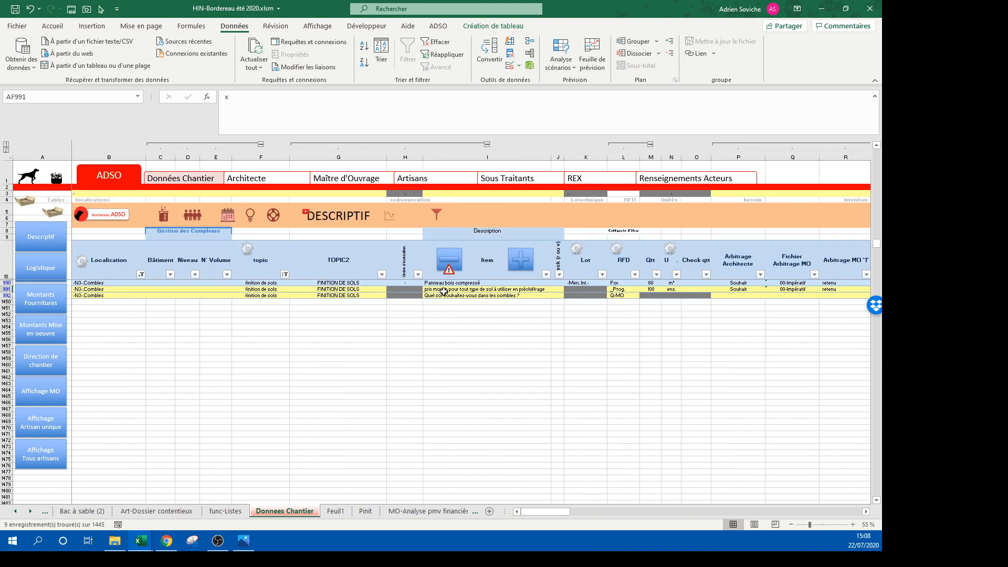
{"action": "left_click", "coordinate": [54, 212]}
{"action": "right_click", "coordinate": [187, 351]}
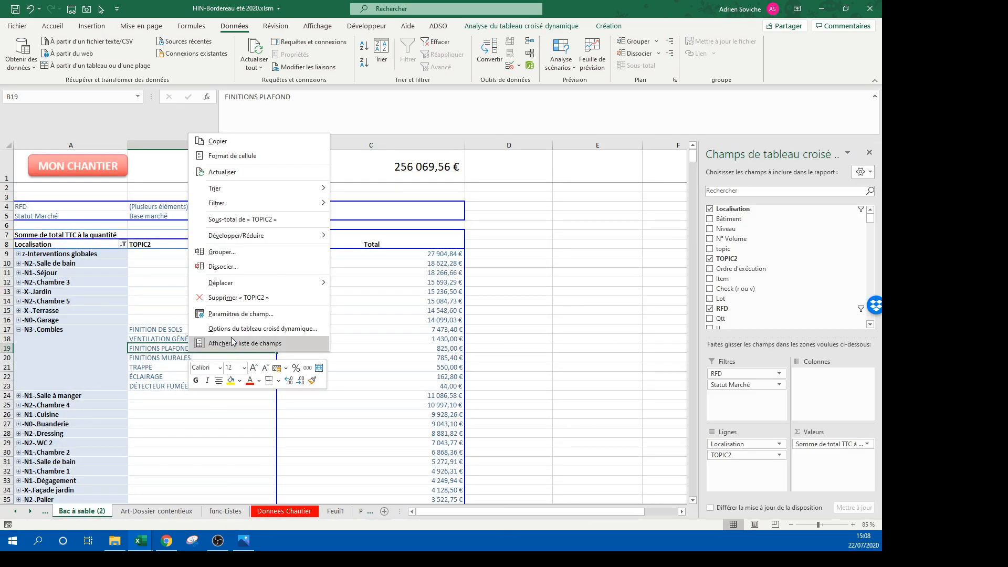
{"action": "left_click", "coordinate": [427, 347]}
{"action": "right_click", "coordinate": [192, 338]}
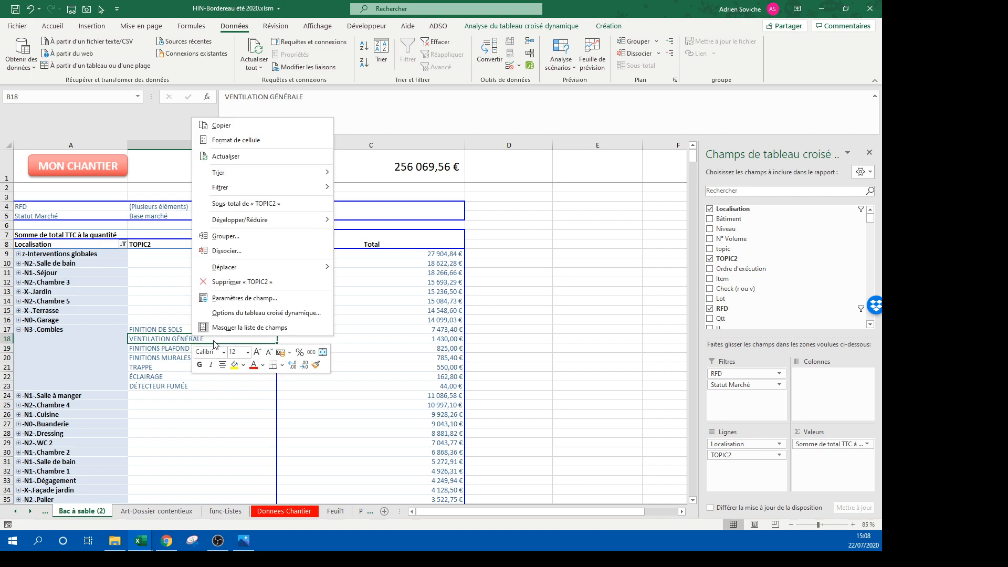
{"action": "left_click", "coordinate": [249, 158]}
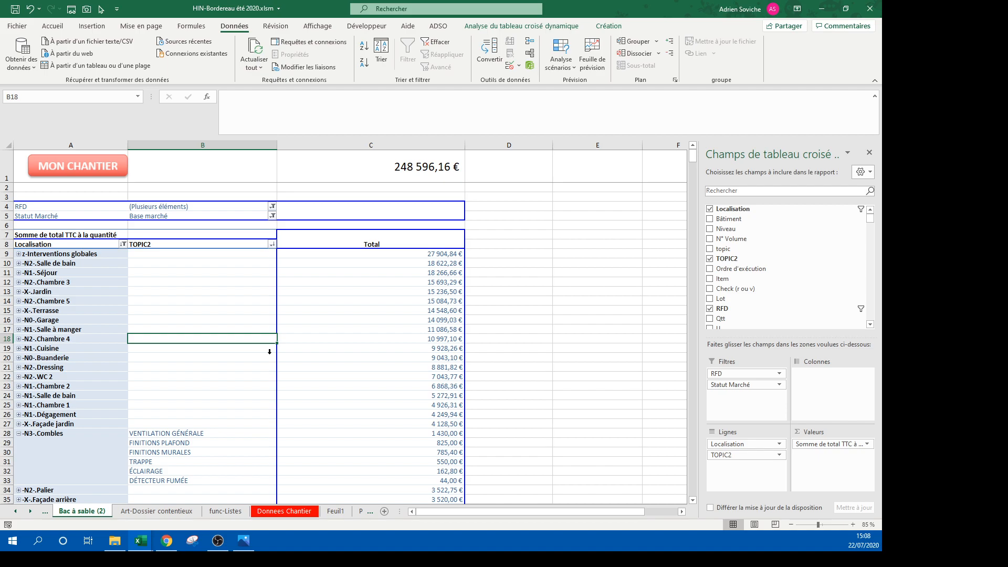
Step: Return to the Donnees Chantier sheet and set the wood panel row's Statut Marché to Base Marché
{"action": "left_click", "coordinate": [84, 172]}
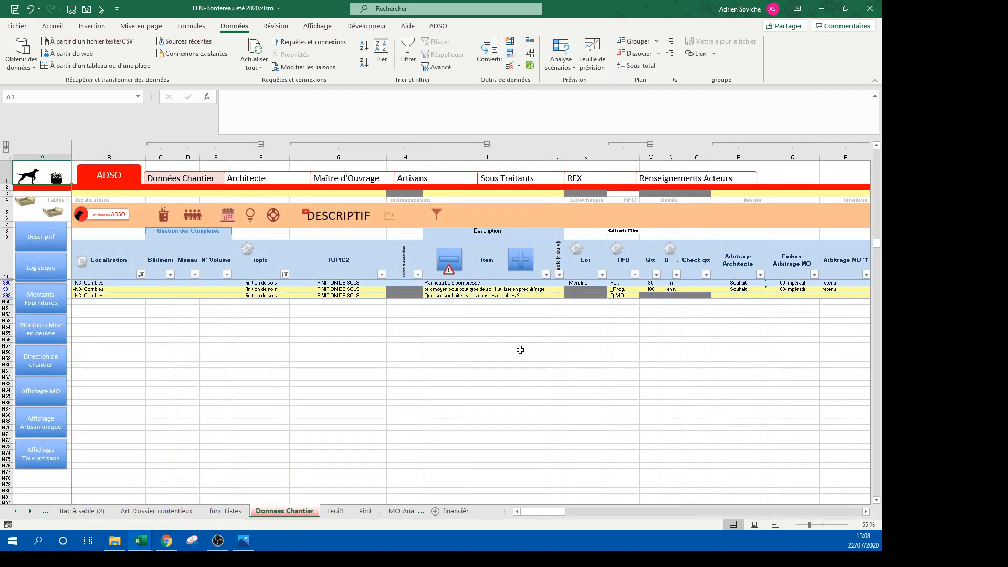
{"action": "left_click_drag", "start_coordinate": [562, 516], "coordinate": [603, 511]}
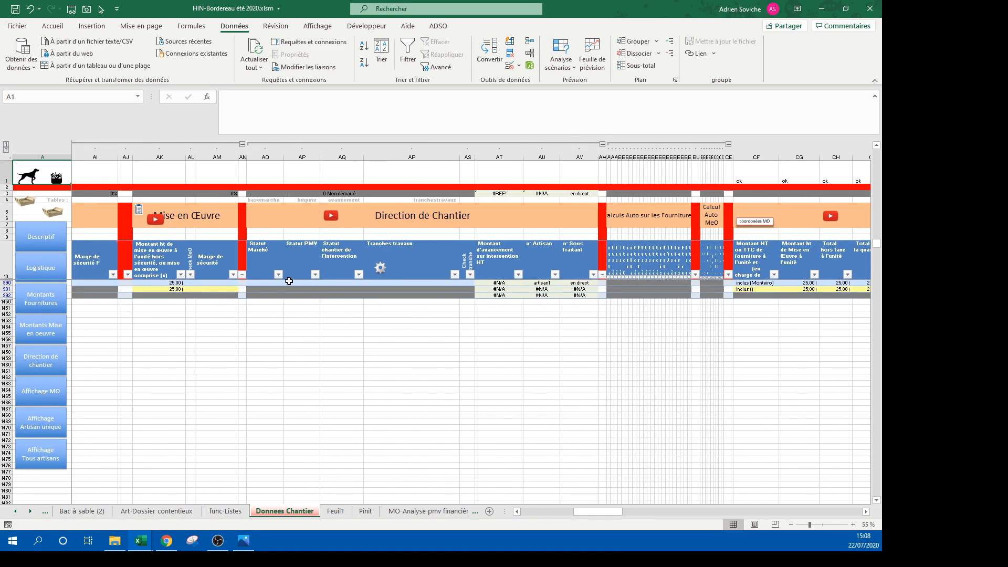
{"action": "left_click", "coordinate": [271, 282]}
{"action": "left_click", "coordinate": [286, 283]}
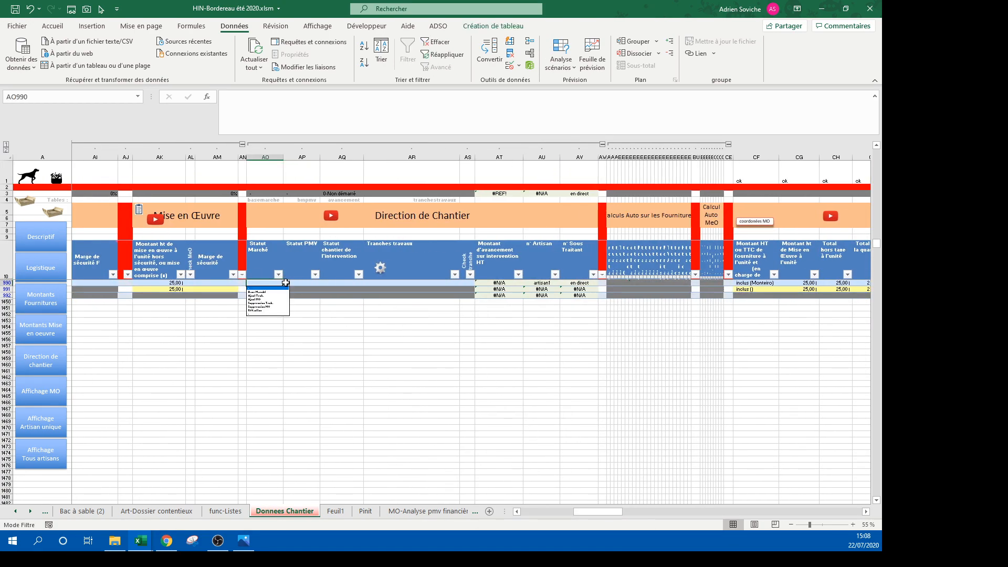
{"action": "left_click", "coordinate": [275, 293]}
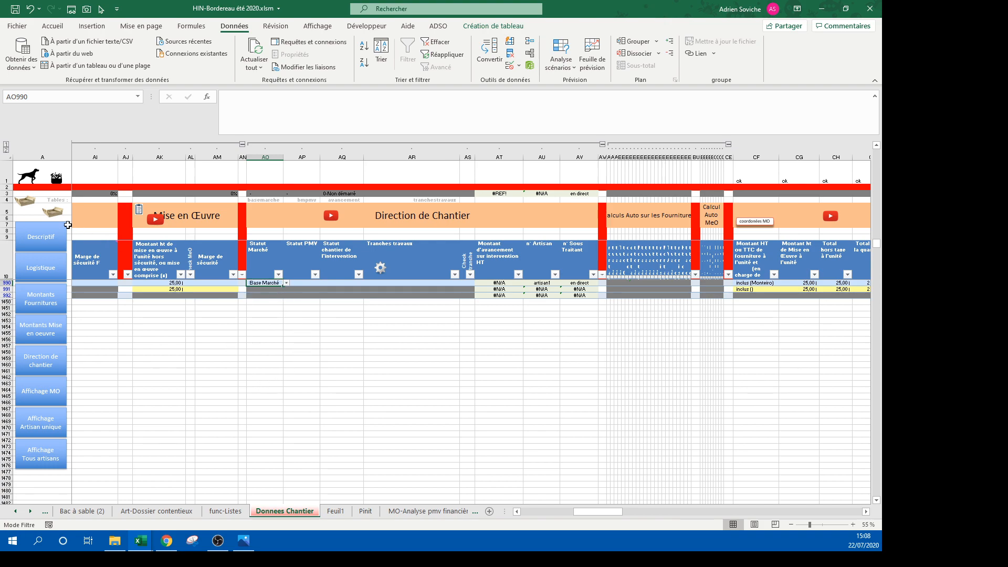
Step: Go back to the Bac à sable (2) pivot table and refresh it with the updated market status
{"action": "left_click", "coordinate": [56, 216]}
{"action": "right_click", "coordinate": [197, 351]}
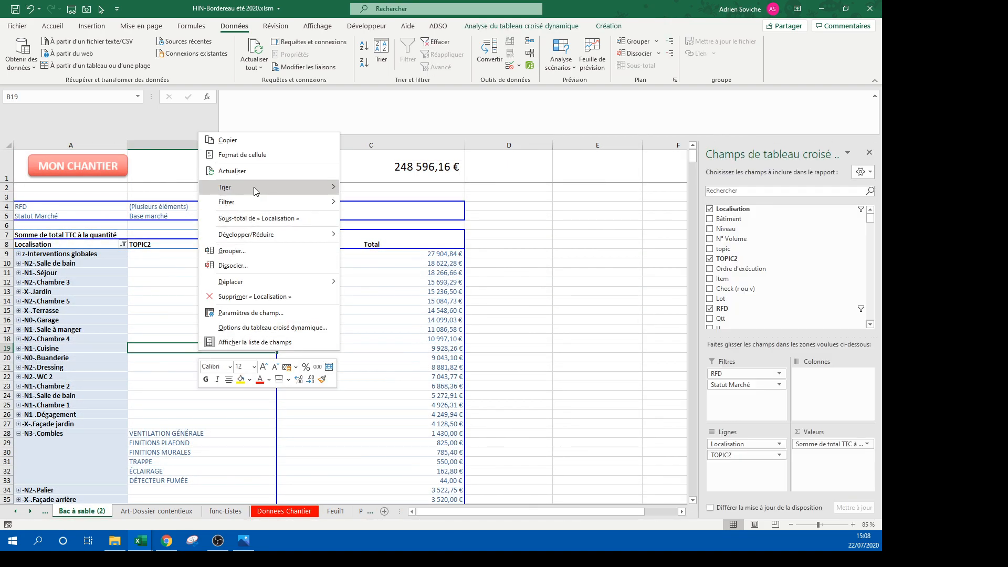
{"action": "left_click", "coordinate": [258, 174]}
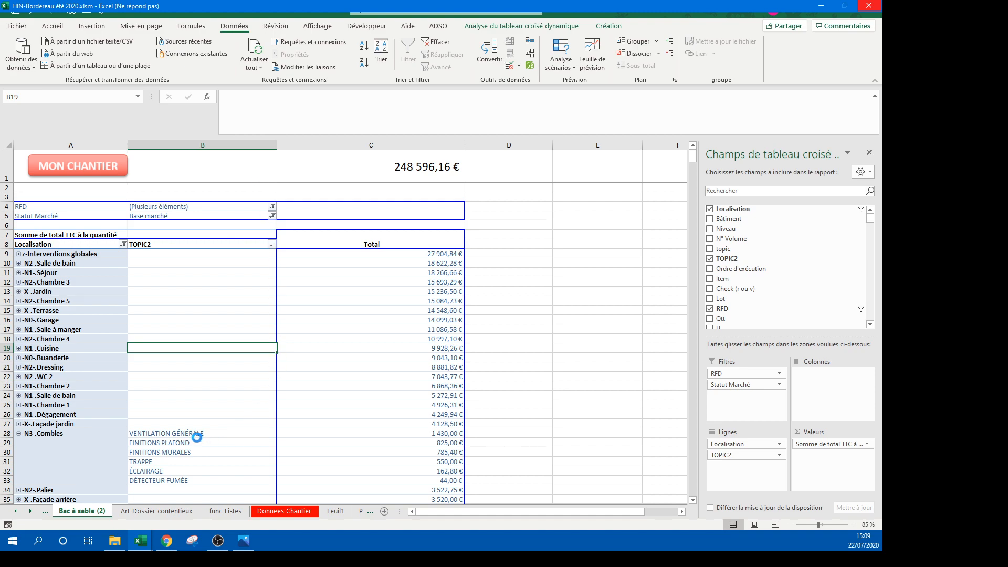
Step: Examine the N3 Combles totals for floor finishes, ceiling finishes, wall finishes and trappe in the pivot table
{"action": "left_click_drag", "start_coordinate": [194, 416], "coordinate": [254, 423]}
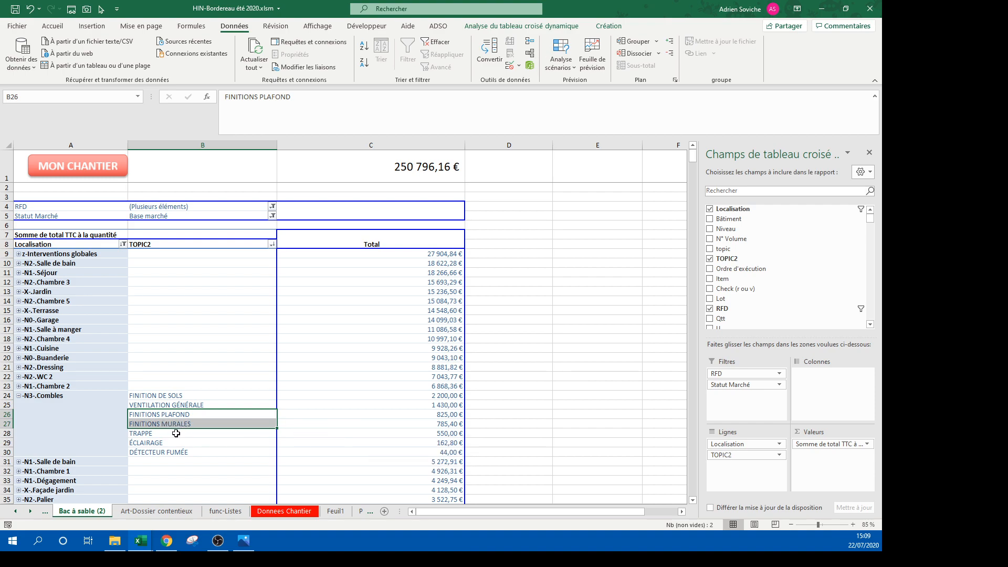
{"action": "left_click_drag", "start_coordinate": [188, 396], "coordinate": [403, 401]}
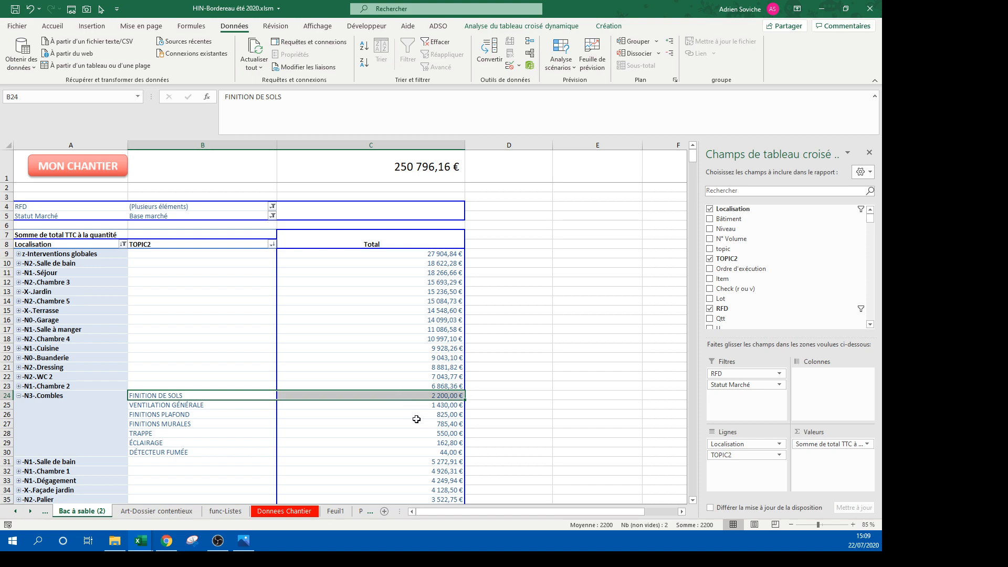
{"action": "left_click_drag", "start_coordinate": [213, 414], "coordinate": [213, 419]}
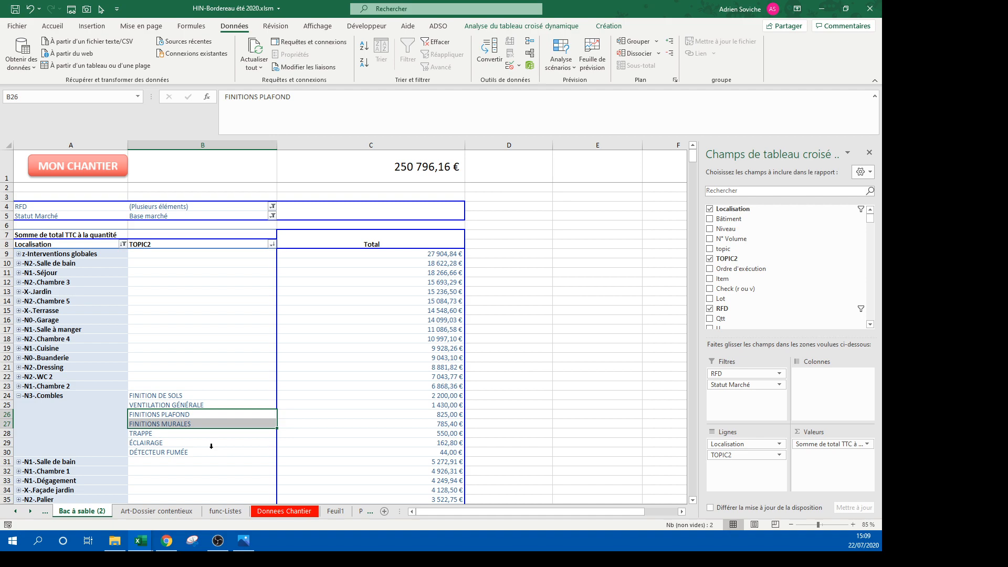
{"action": "mouse_move", "coordinate": [415, 452]}
{"action": "left_click_drag", "start_coordinate": [184, 433], "coordinate": [411, 430]}
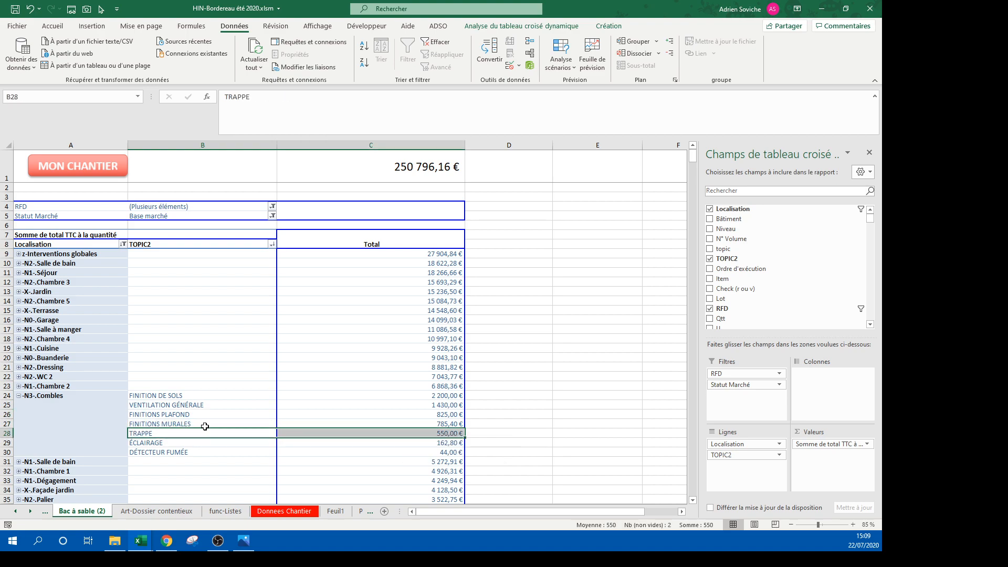
{"action": "left_click_drag", "start_coordinate": [213, 416], "coordinate": [214, 424]}
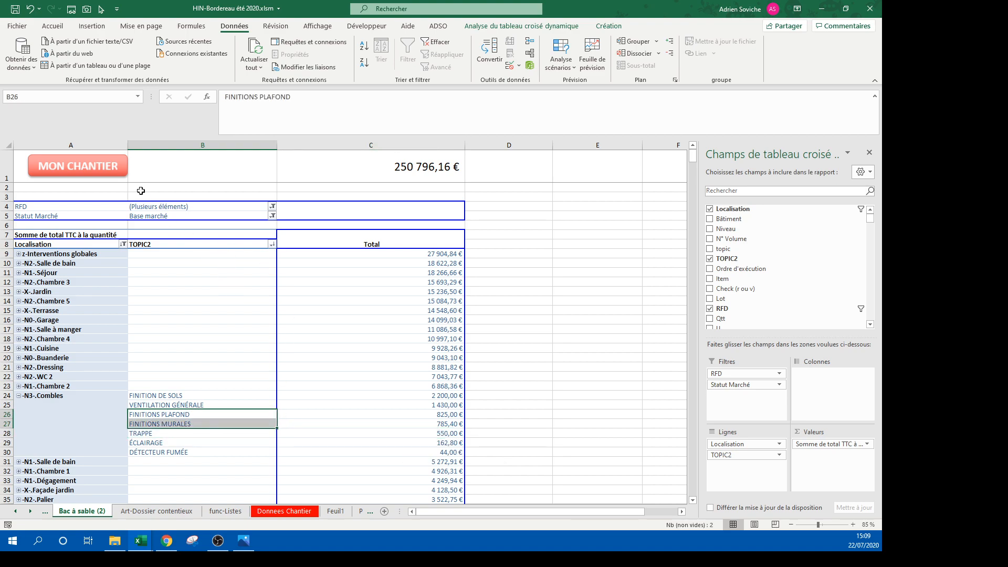
Step: Return to Donnees Chantier and filter the Combles rows by topic to only finitions murales and finitions plafond
{"action": "left_click", "coordinate": [111, 173]}
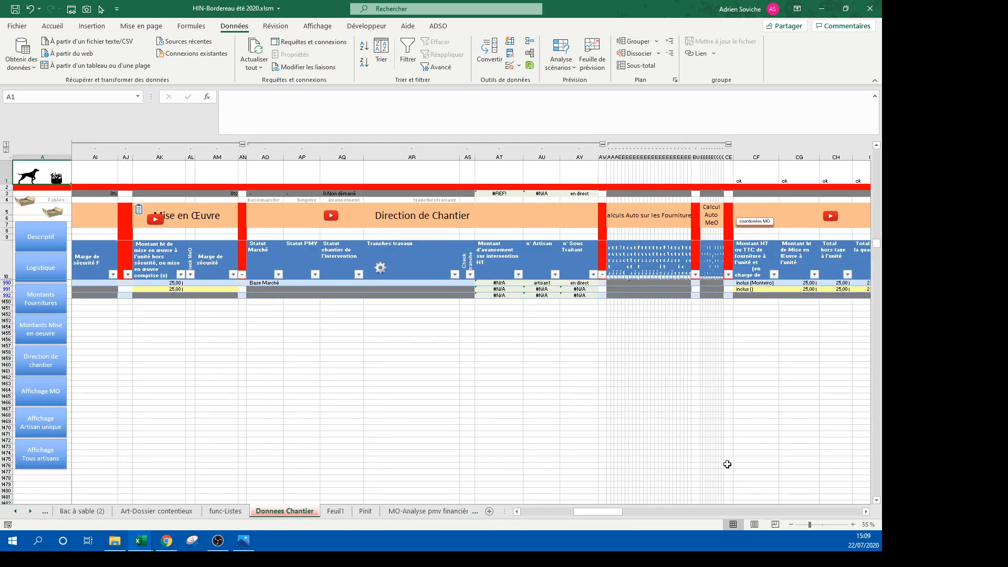
{"action": "left_click_drag", "start_coordinate": [597, 513], "coordinate": [460, 488]}
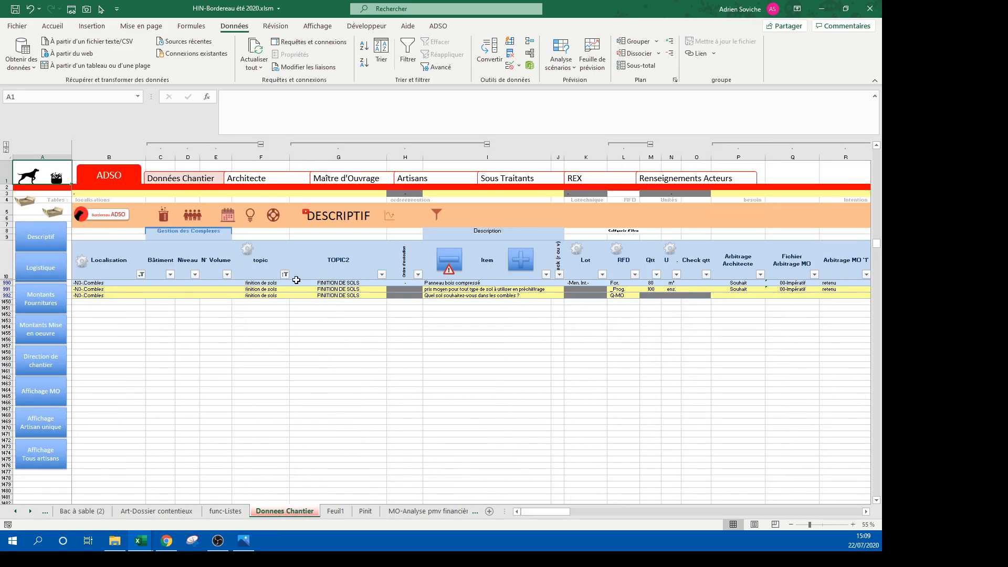
{"action": "left_click", "coordinate": [285, 274]}
{"action": "left_click", "coordinate": [312, 465]}
{"action": "left_click", "coordinate": [312, 474]}
{"action": "scroll", "coordinate": [325, 465], "scroll_direction": "down", "scroll_amount": 1}
{"action": "left_click", "coordinate": [312, 455]}
{"action": "left_click", "coordinate": [353, 495]}
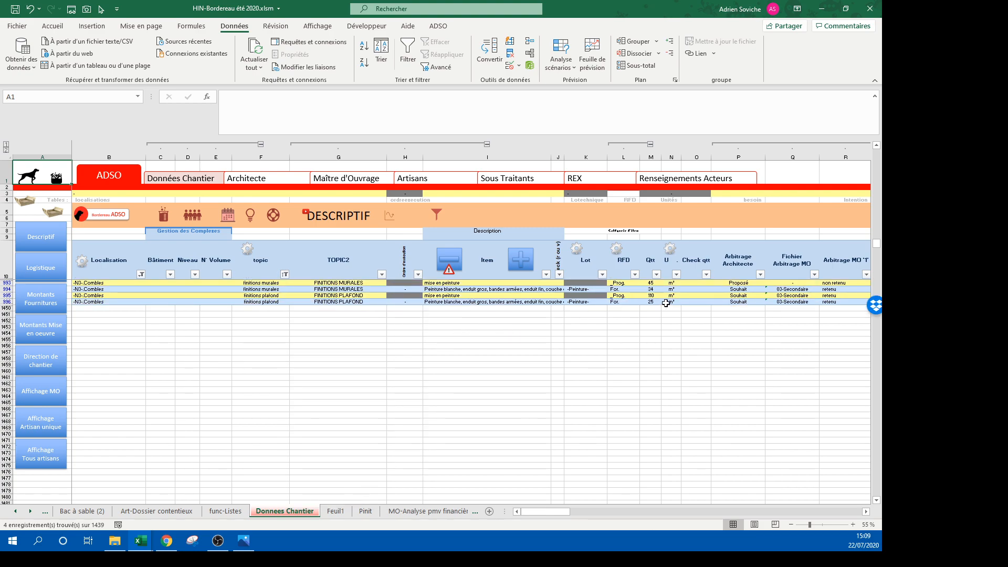
Step: Set the RFD of all four filtered wall and ceiling finish rows to corbeille
{"action": "left_click", "coordinate": [867, 511]}
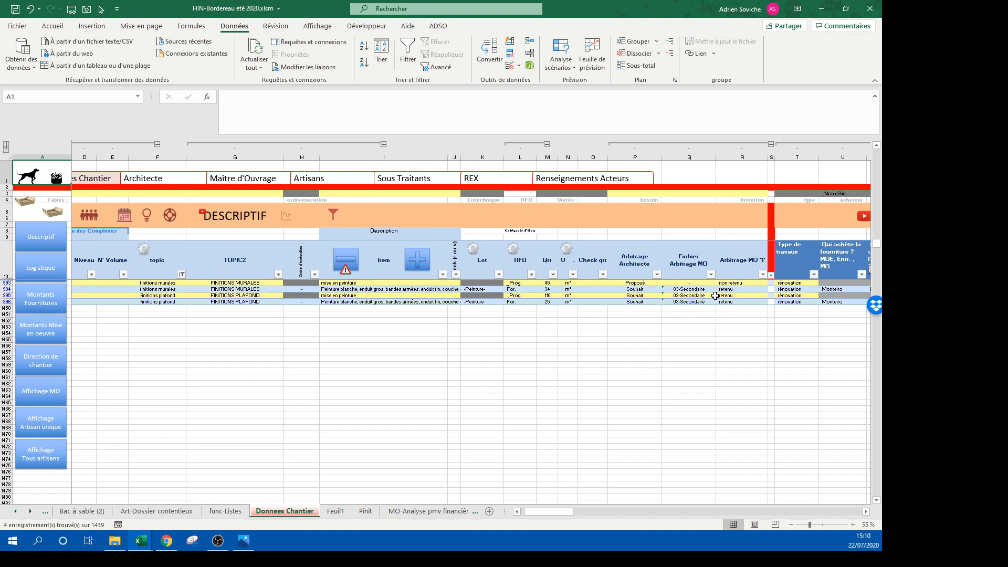
{"action": "left_click_drag", "start_coordinate": [523, 284], "coordinate": [522, 302]}
{"action": "type", "text": "corbeille"}
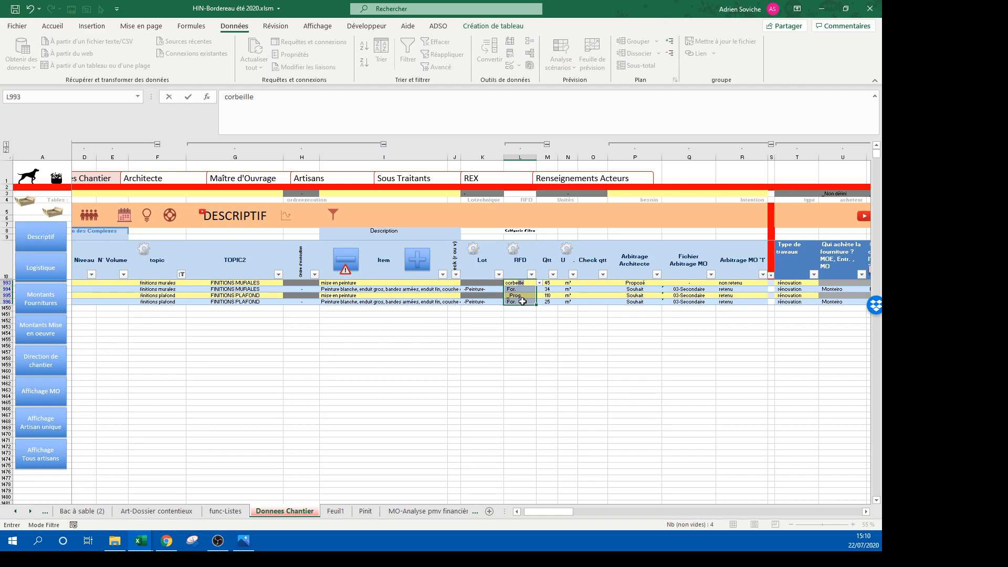
{"action": "key", "text": "ctrl+Return"}
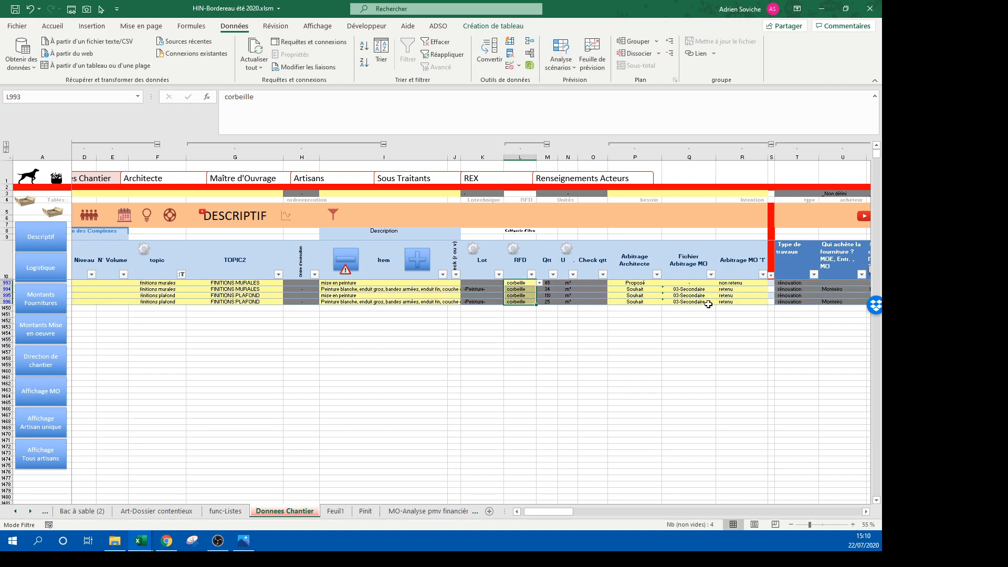
Step: Clear the Statut Marché cells of the filtered Combles wall and ceiling finish rows
{"action": "left_click", "coordinate": [867, 511]}
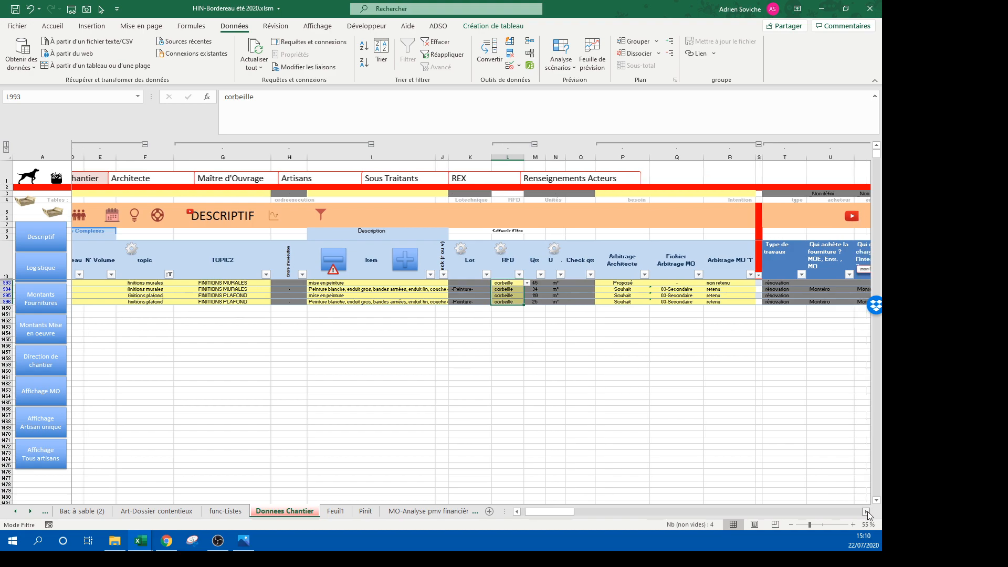
{"action": "left_click", "coordinate": [866, 511]}
{"action": "left_click", "coordinate": [866, 511]}
{"action": "left_click", "coordinate": [866, 512]}
{"action": "left_click", "coordinate": [867, 511]}
{"action": "left_click", "coordinate": [867, 512]}
{"action": "left_click", "coordinate": [867, 512]}
{"action": "left_click", "coordinate": [867, 512]}
{"action": "left_click", "coordinate": [866, 511]}
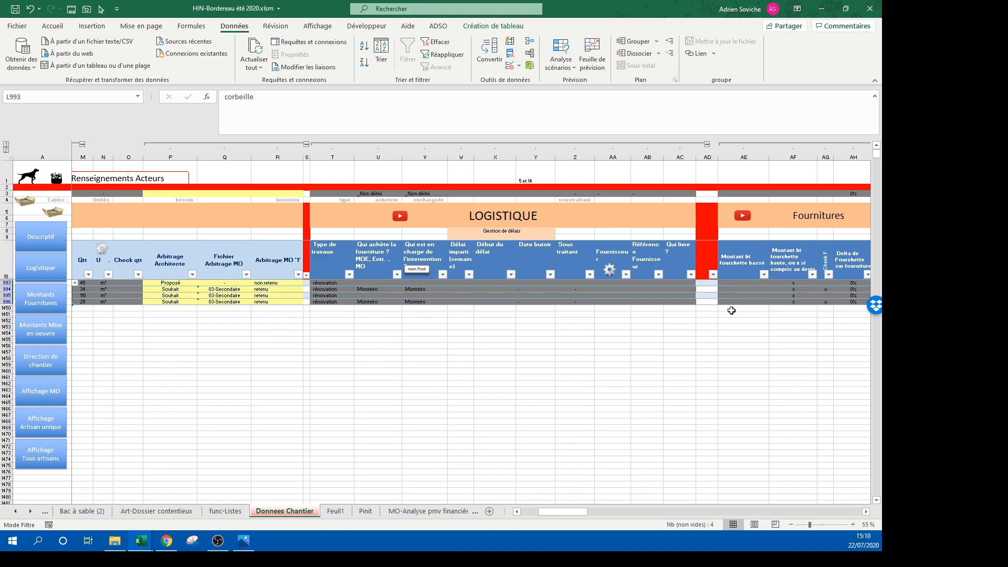
{"action": "left_click", "coordinate": [867, 512]}
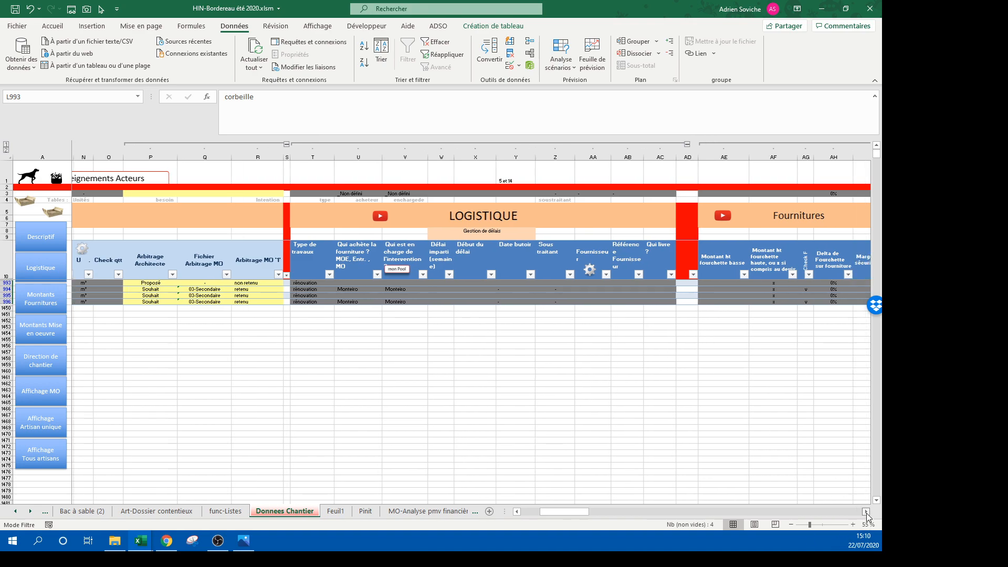
{"action": "left_click", "coordinate": [866, 512]}
{"action": "left_click", "coordinate": [866, 511]}
{"action": "left_click", "coordinate": [867, 512]}
{"action": "left_click", "coordinate": [866, 512]}
{"action": "left_click", "coordinate": [867, 512]}
{"action": "left_click", "coordinate": [867, 511]}
{"action": "left_click", "coordinate": [866, 512]}
{"action": "left_click", "coordinate": [866, 512]}
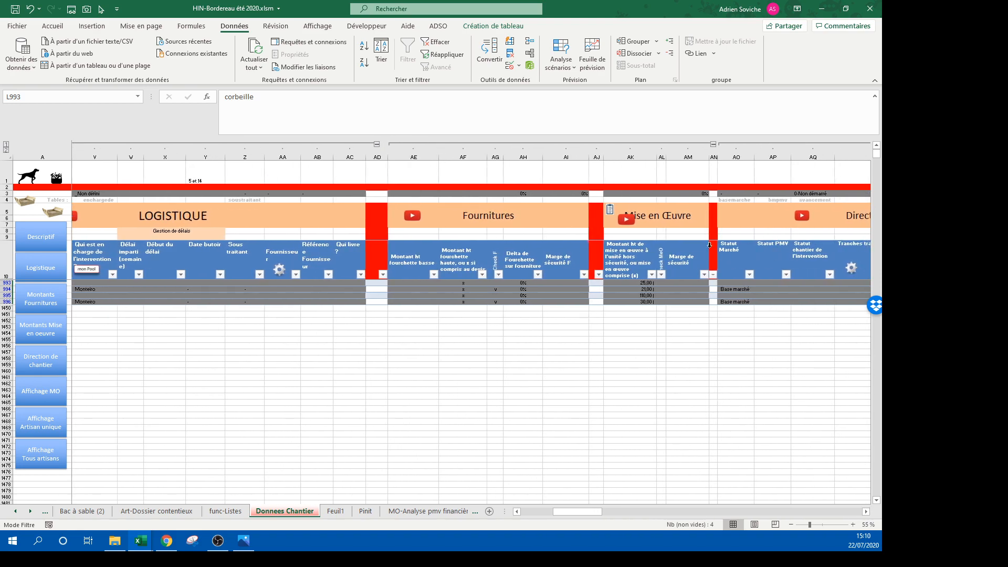
{"action": "left_click", "coordinate": [729, 290]}
{"action": "left_click_drag", "start_coordinate": [729, 290], "coordinate": [727, 303]}
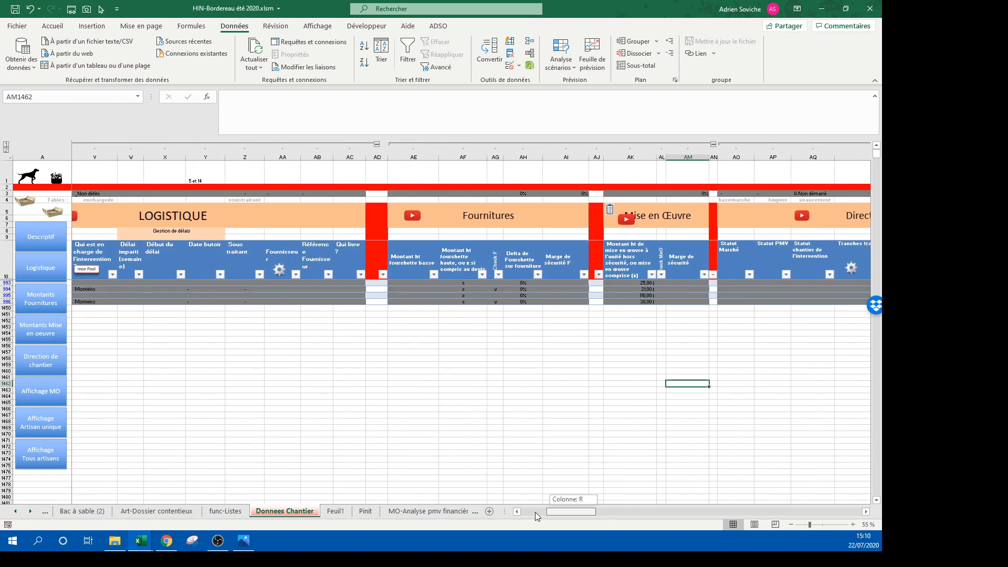
{"action": "left_click", "coordinate": [320, 317]}
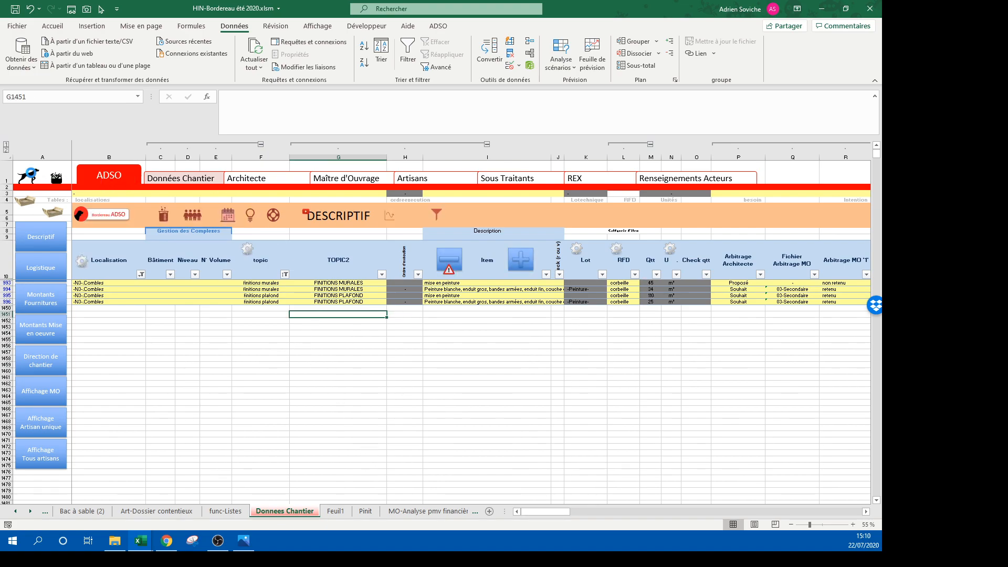
Step: Go to the Bac à sable (2) sheet and refresh its pivot table with the discarded wall and ceiling finishes
{"action": "left_click", "coordinate": [29, 172]}
{"action": "left_click", "coordinate": [66, 235]}
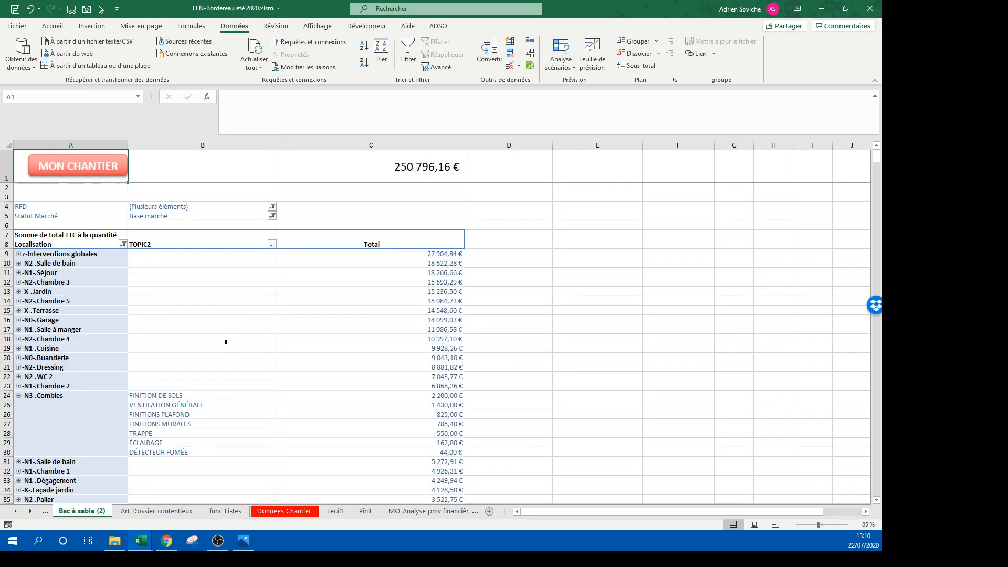
{"action": "right_click", "coordinate": [220, 359]}
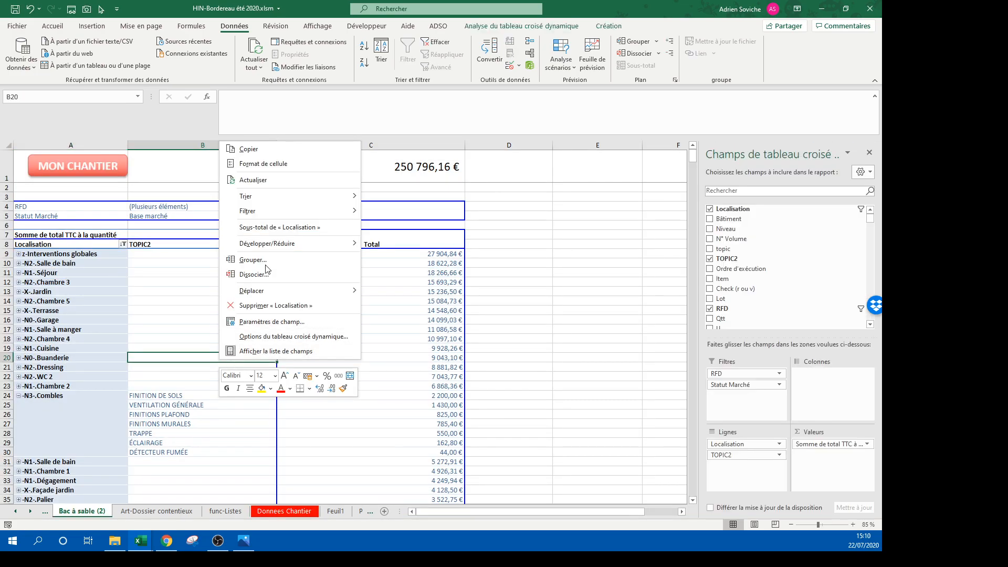
{"action": "left_click", "coordinate": [273, 180]}
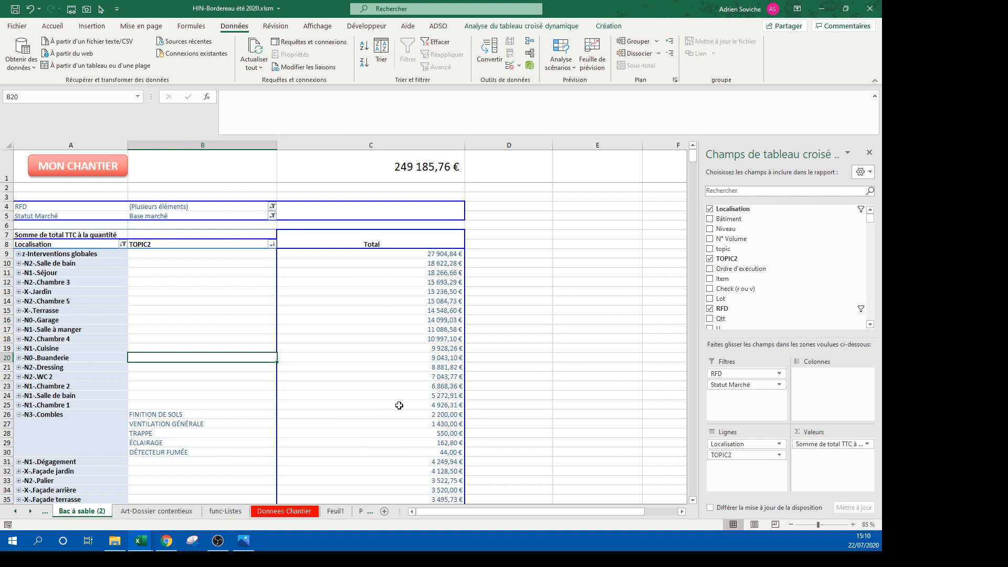
Step: Collapse the N3 Combles group in the pivot table so only its location total is listed
{"action": "scroll", "coordinate": [409, 388], "scroll_direction": "down", "scroll_amount": 2}
{"action": "scroll", "coordinate": [408, 388], "scroll_direction": "down", "scroll_amount": 1}
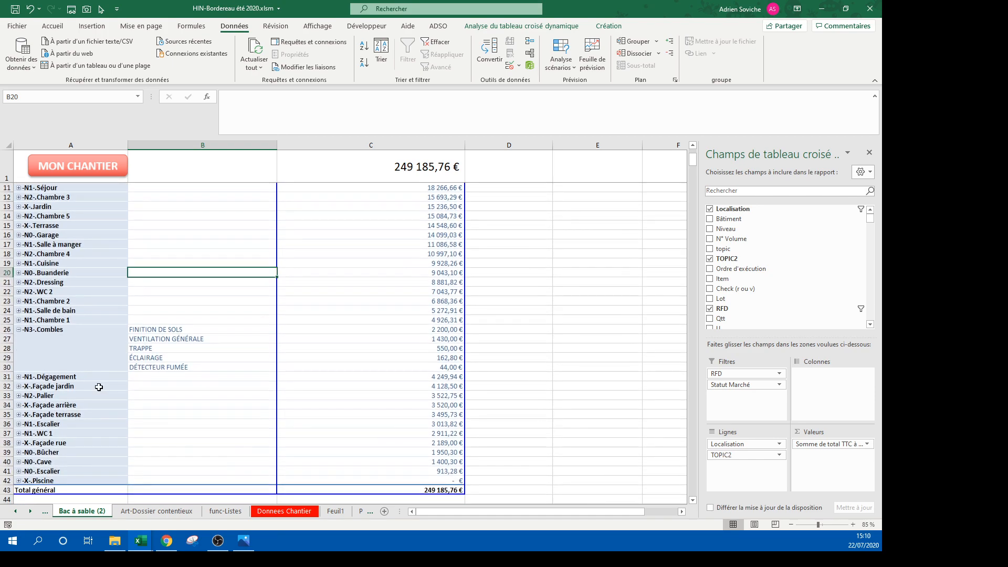
{"action": "left_click", "coordinate": [20, 330]}
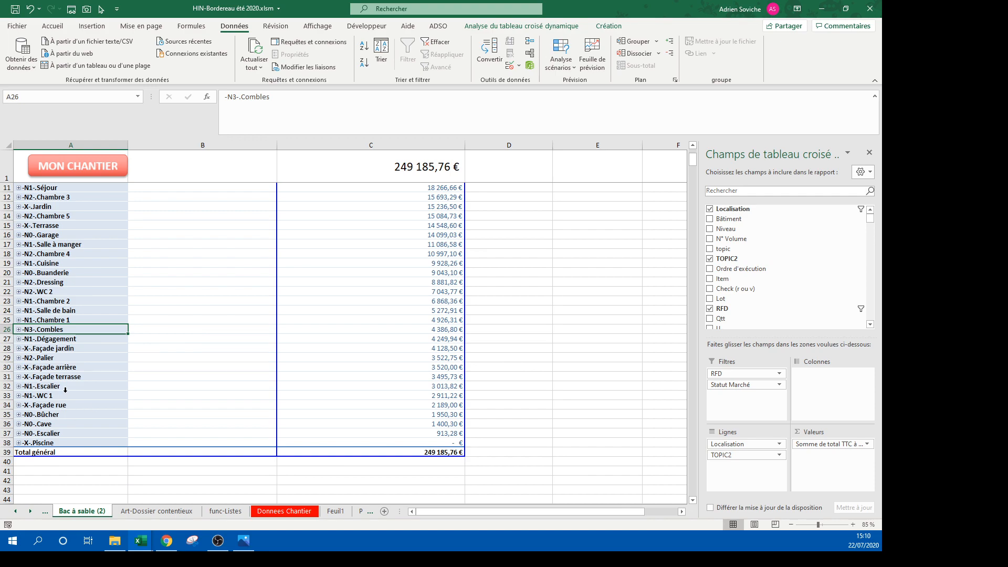
{"action": "scroll", "coordinate": [73, 377], "scroll_direction": "up", "scroll_amount": 1}
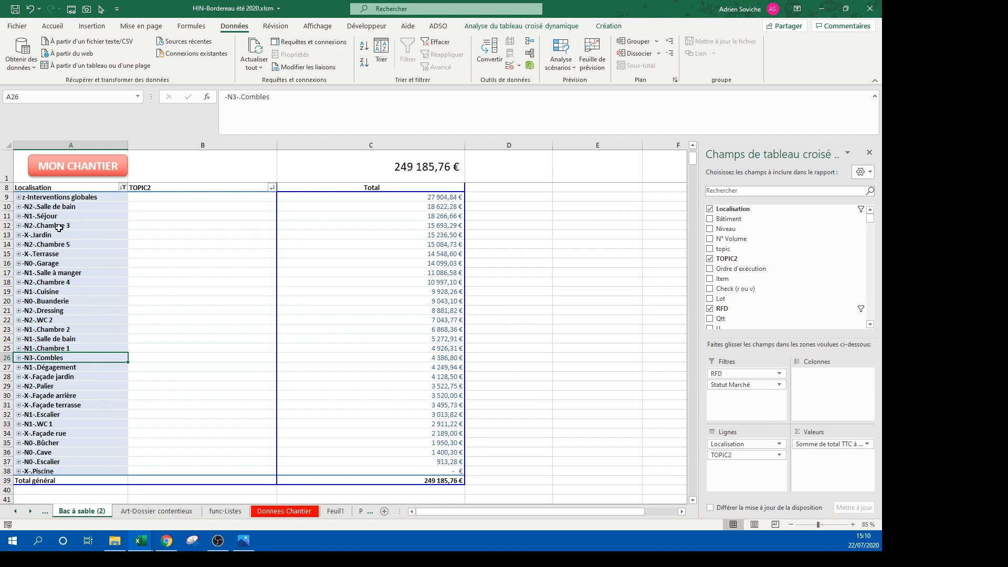
{"action": "left_click", "coordinate": [107, 167]}
{"action": "left_click", "coordinate": [141, 275]}
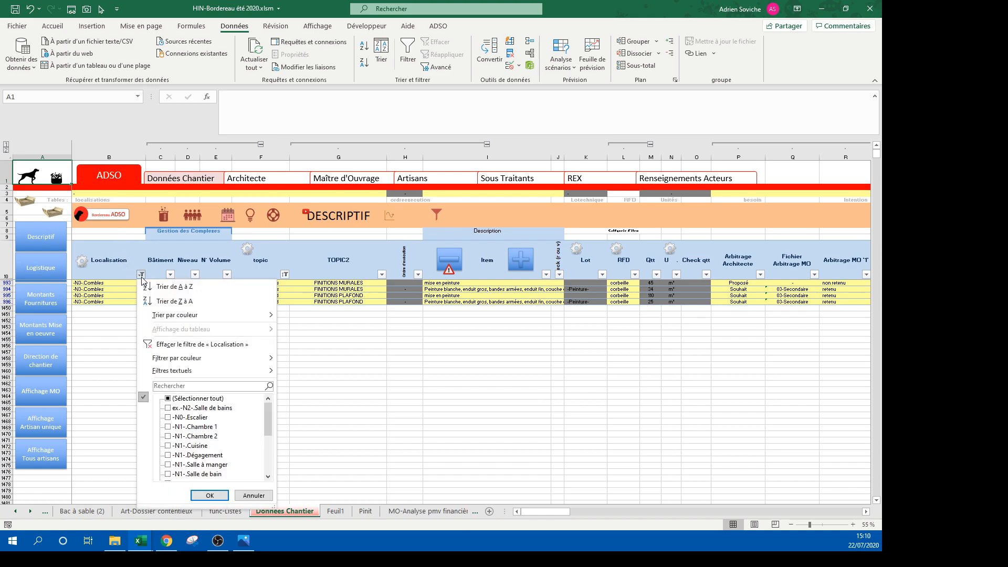
{"action": "left_click", "coordinate": [136, 292]}
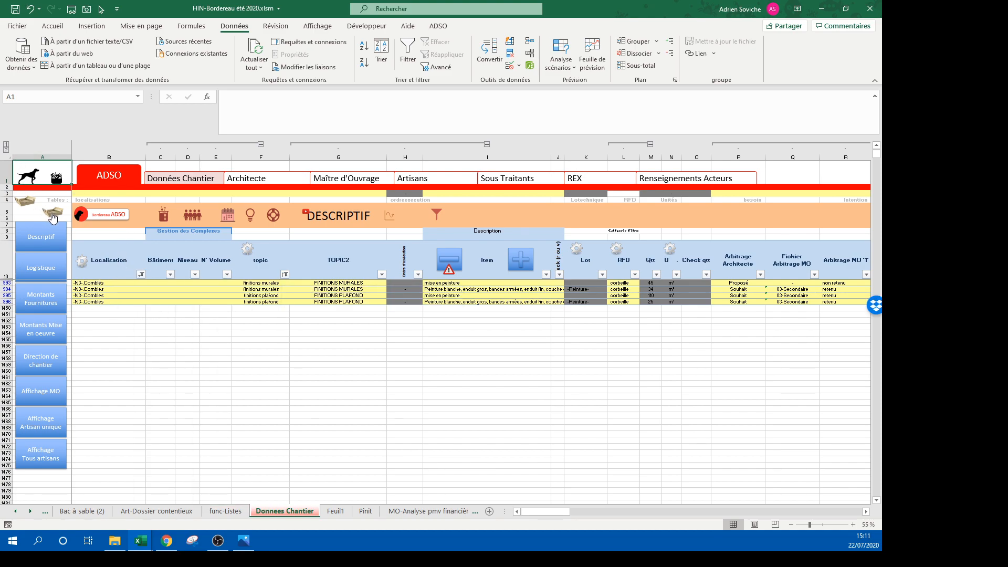
{"action": "left_click", "coordinate": [53, 217]}
Step: Place TOPIC2 above Localisation in the pivot table rows and sort the topics from A to Z
{"action": "left_click", "coordinate": [73, 378]}
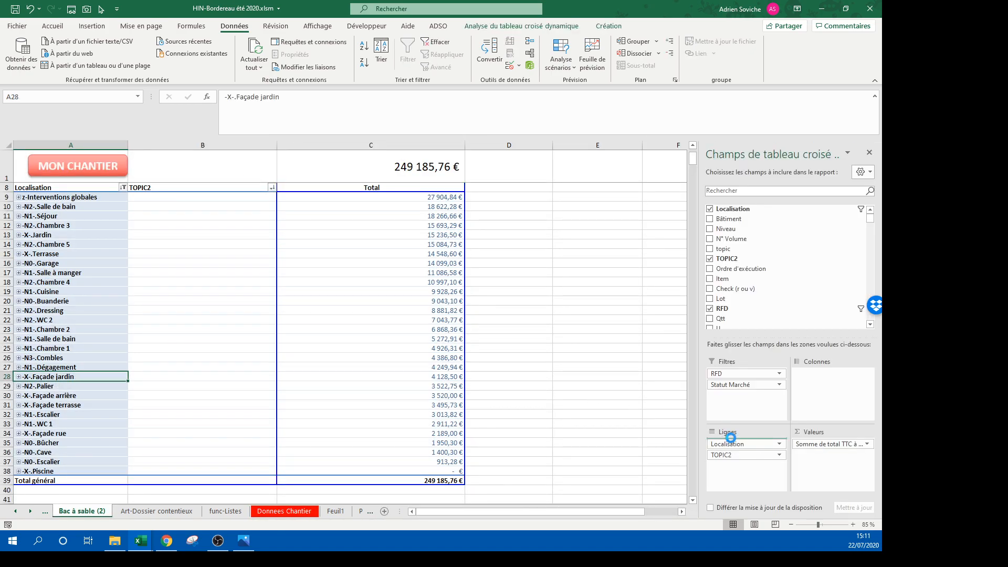
{"action": "scroll", "coordinate": [242, 418], "scroll_direction": "down", "scroll_amount": 1}
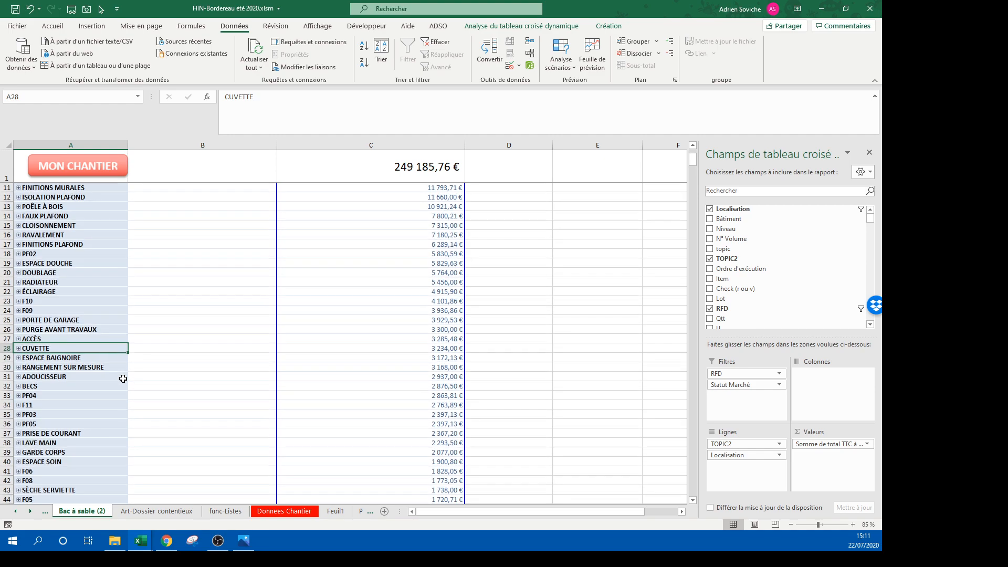
{"action": "scroll", "coordinate": [77, 359], "scroll_direction": "down", "scroll_amount": 2}
{"action": "right_click", "coordinate": [57, 367]}
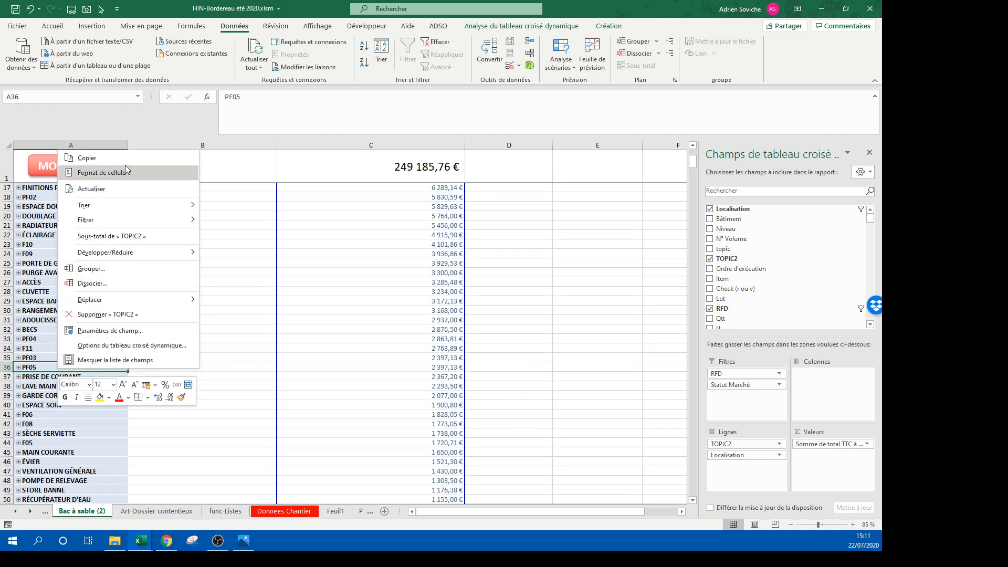
{"action": "mouse_move", "coordinate": [129, 204]}
{"action": "left_click", "coordinate": [234, 207]}
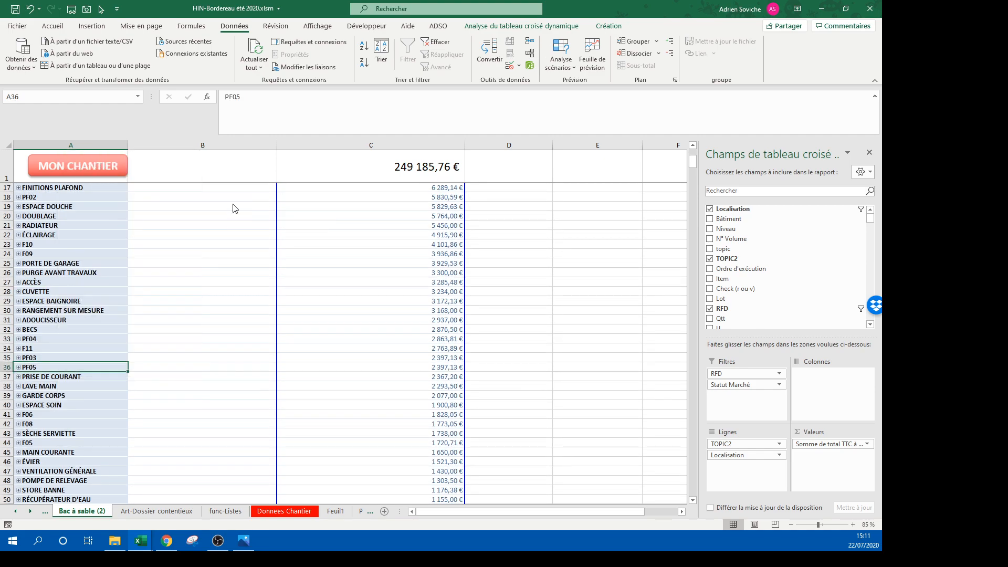
{"action": "scroll", "coordinate": [145, 408], "scroll_direction": "down", "scroll_amount": 11}
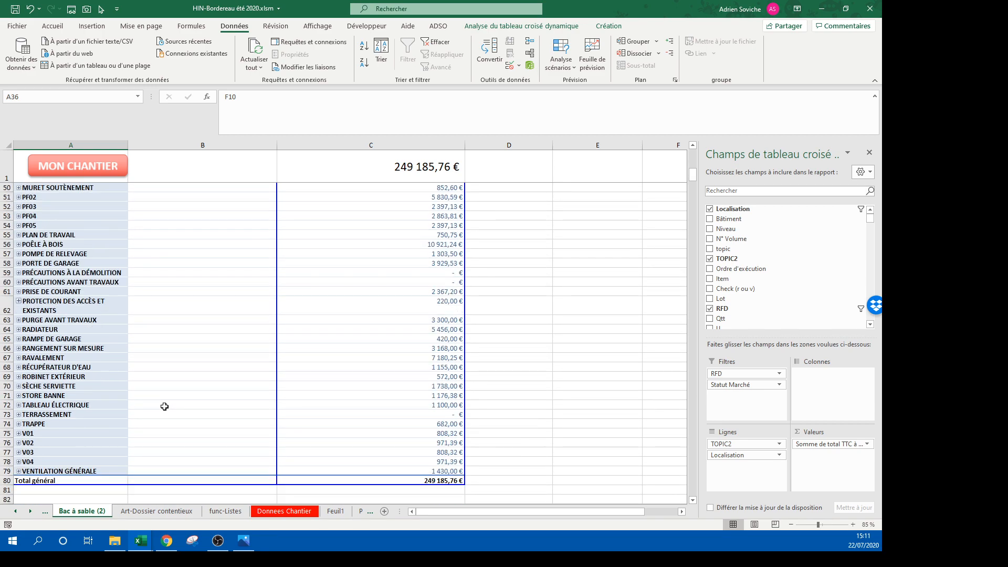
Step: Expand the RAVALEMENT topic and examine its amounts for each façade
{"action": "left_click_drag", "start_coordinate": [46, 358], "coordinate": [424, 361]}
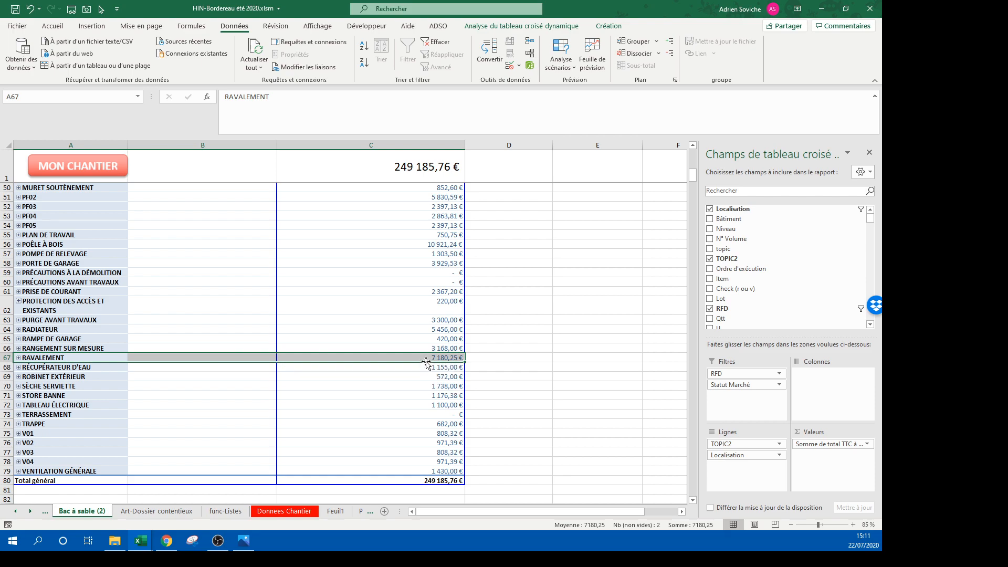
{"action": "left_click", "coordinate": [19, 358]}
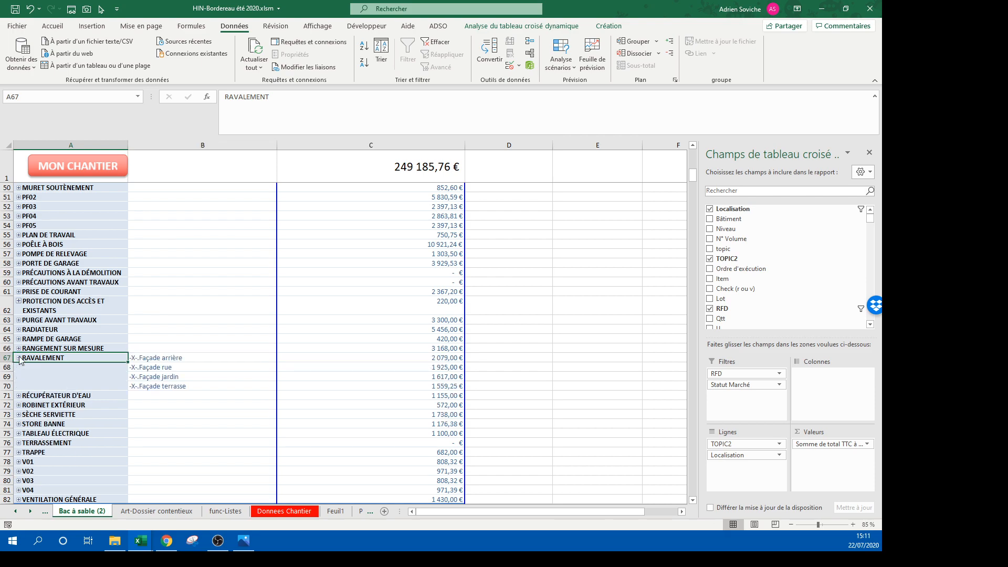
{"action": "left_click_drag", "start_coordinate": [185, 359], "coordinate": [338, 386]}
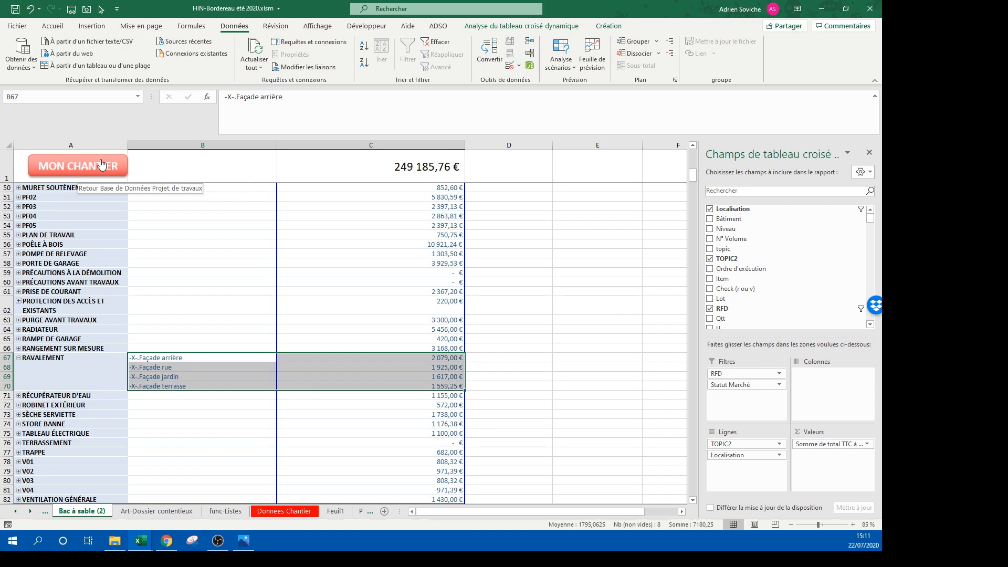
Step: Return to Donnees Chantier, clear all the table filters and sort the rows by topic from A to Z
{"action": "left_click", "coordinate": [103, 168]}
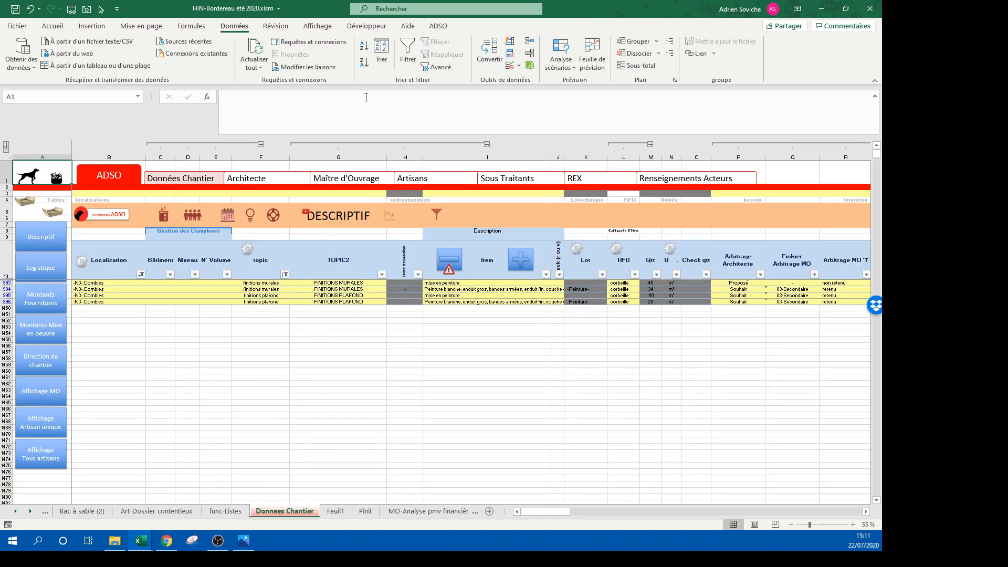
{"action": "left_click", "coordinate": [408, 52]}
{"action": "key", "text": "Return"}
{"action": "left_click", "coordinate": [404, 296]}
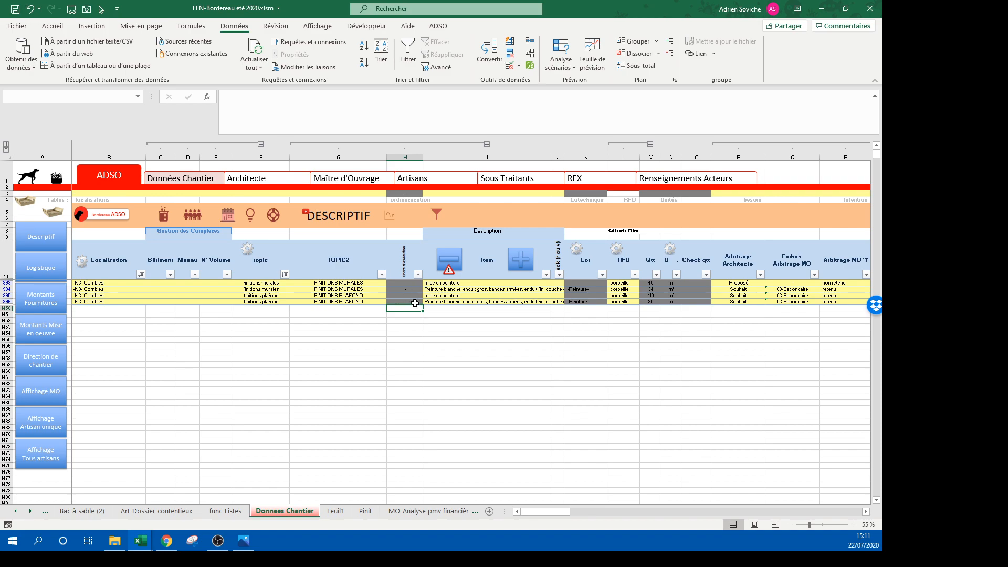
{"action": "left_click", "coordinate": [434, 41]}
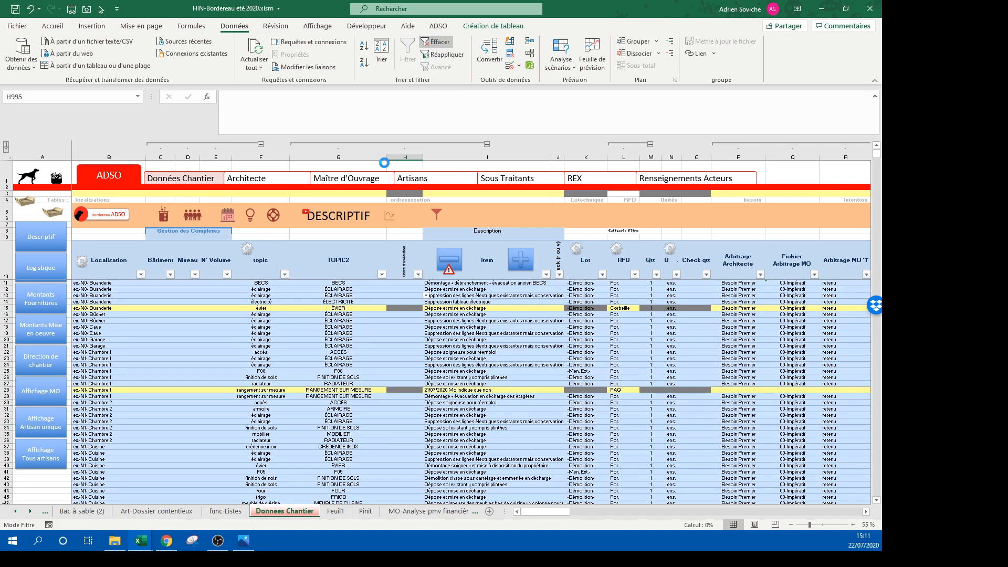
{"action": "left_click", "coordinate": [286, 276]}
{"action": "left_click", "coordinate": [302, 287]}
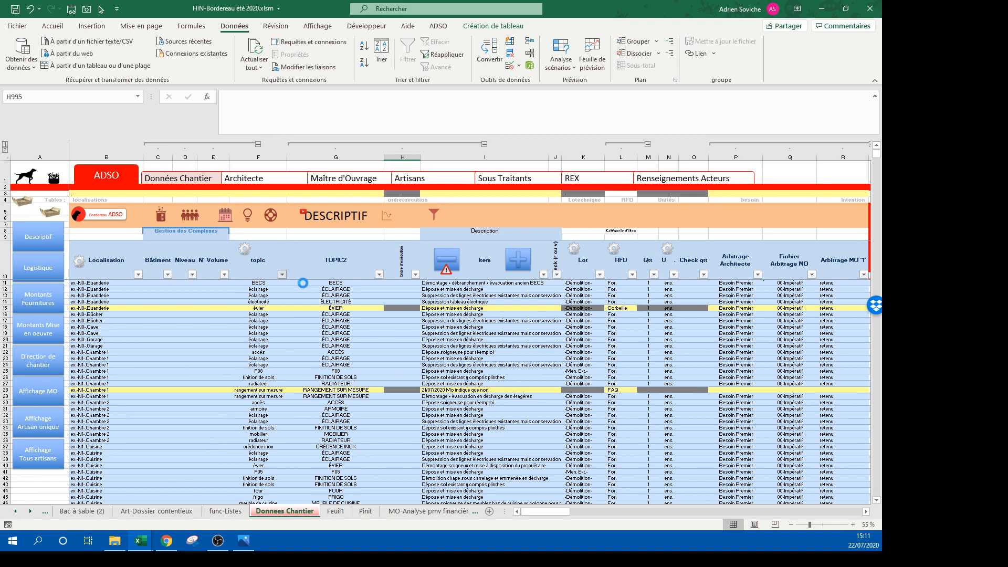
Step: Filter the topic column with the search text "rava"
{"action": "left_click", "coordinate": [282, 275]}
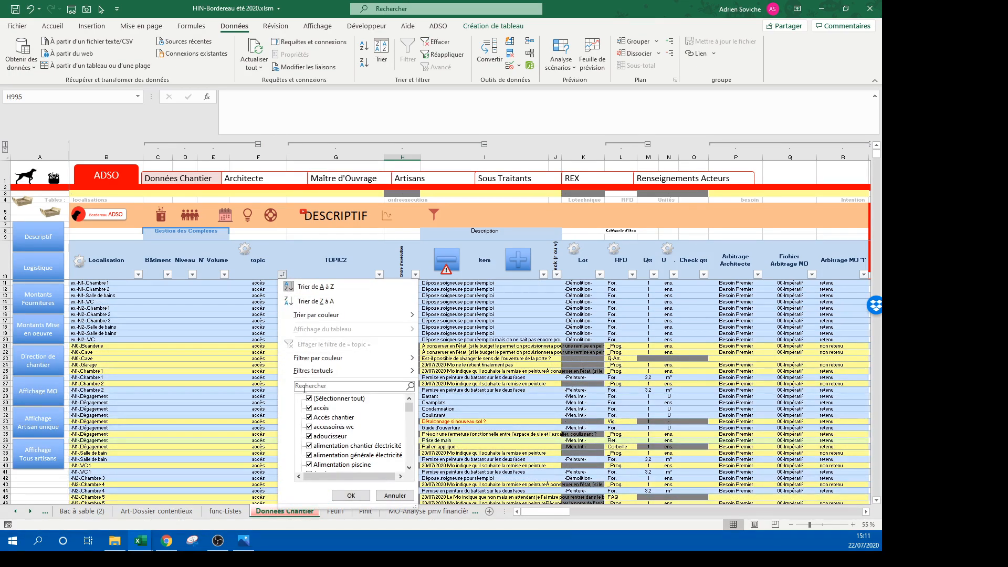
{"action": "left_click", "coordinate": [312, 387]}
{"action": "type", "text": "rava"}
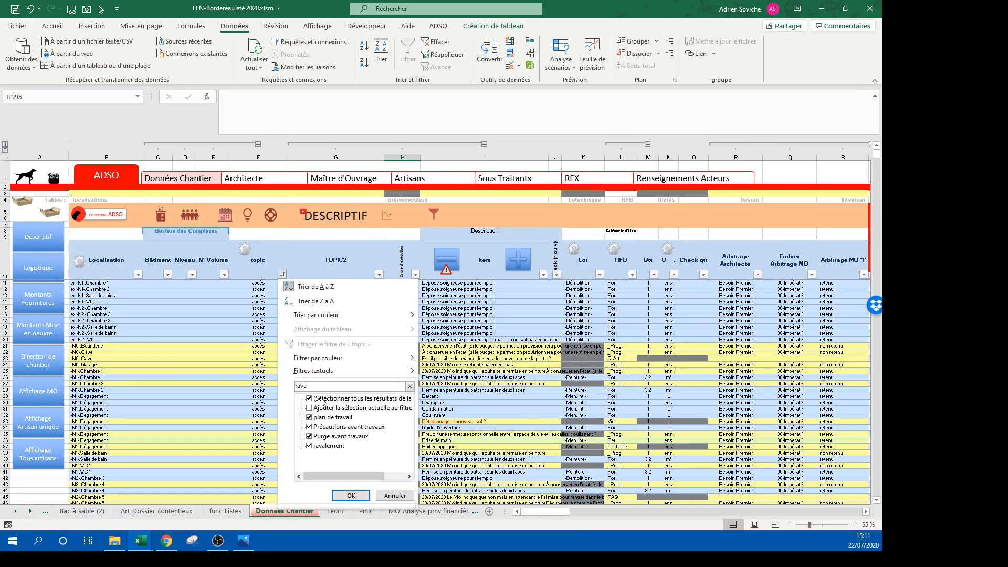
{"action": "left_click", "coordinate": [348, 495]}
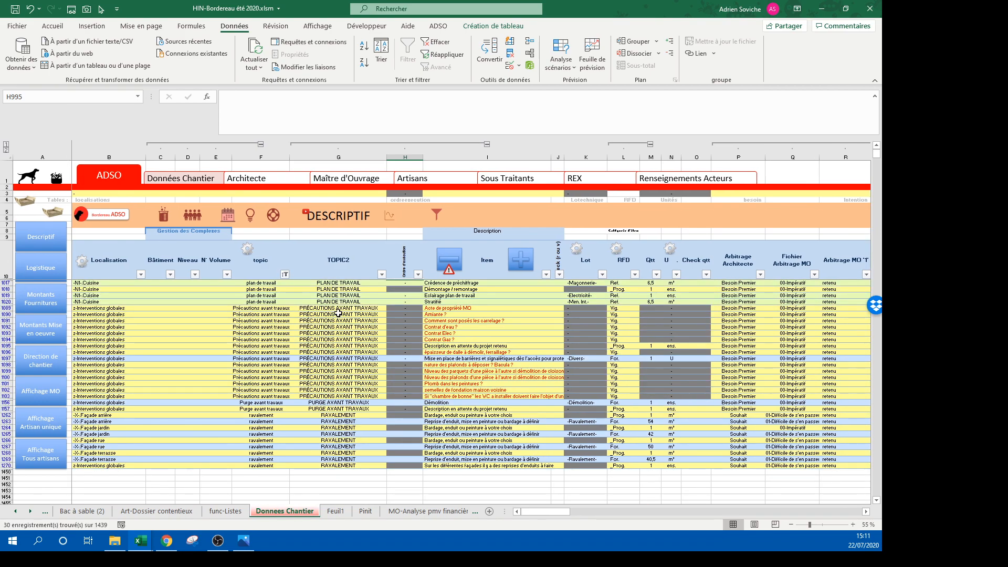
Step: Narrow the topic filter to ravalement only, using the search text "ravale"
{"action": "left_click", "coordinate": [284, 274]}
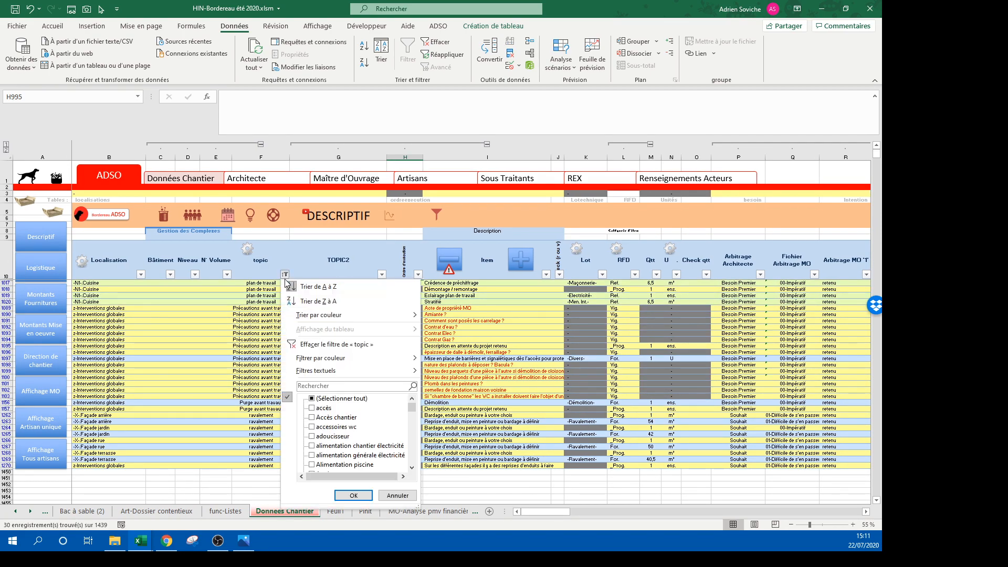
{"action": "left_click", "coordinate": [326, 386]}
{"action": "type", "text": "ravale"}
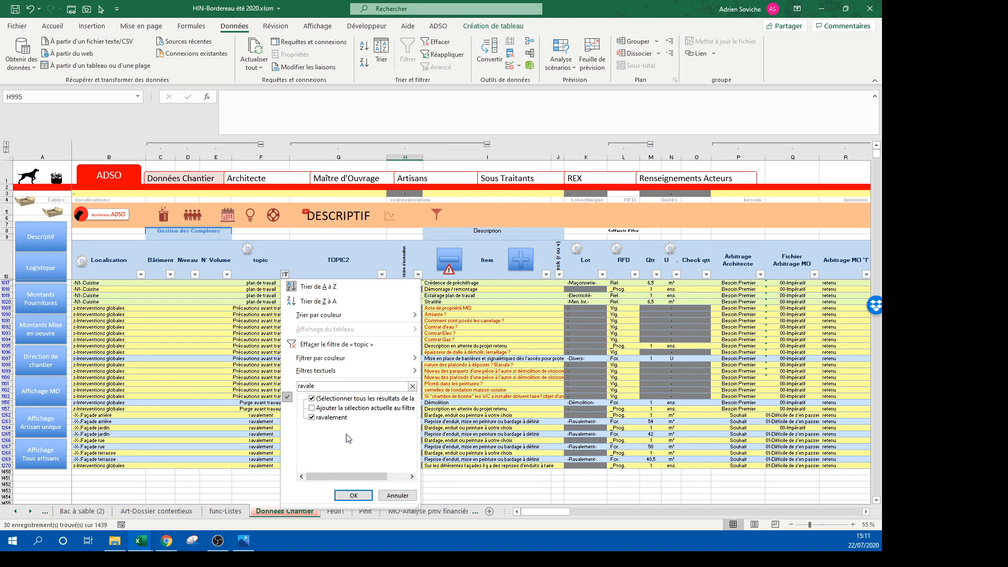
{"action": "left_click", "coordinate": [353, 495]}
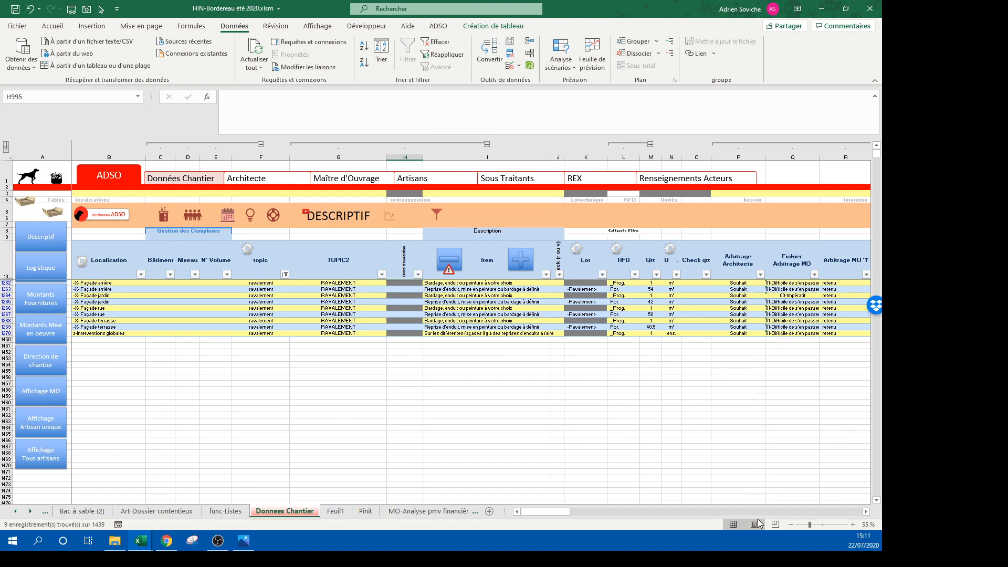
Step: Delete the Base marché value from the Statut Marché cells of the façade ravalement rows
{"action": "left_click_drag", "start_coordinate": [555, 512], "coordinate": [596, 510]}
{"action": "left_click_drag", "start_coordinate": [727, 290], "coordinate": [732, 329]}
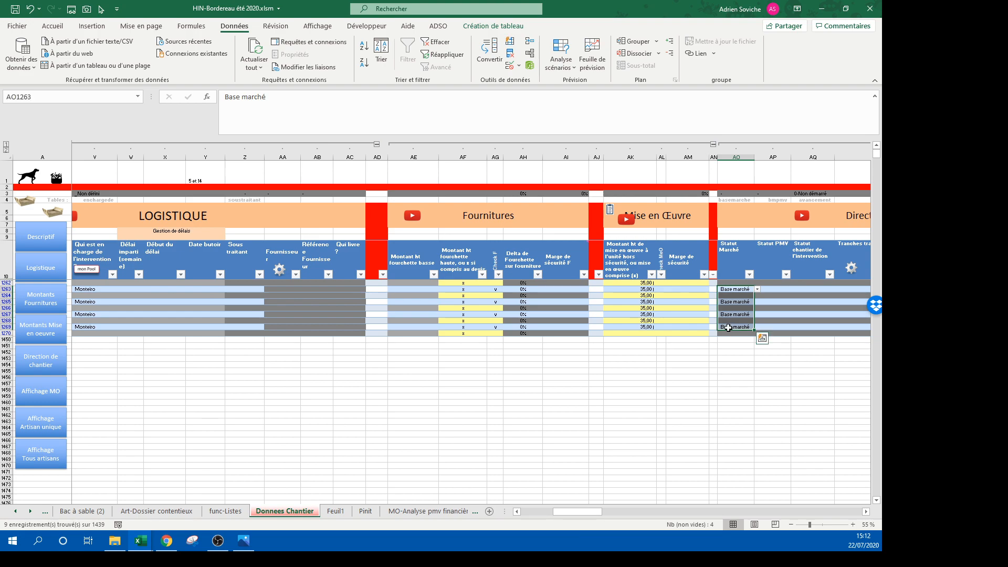
{"action": "key", "text": "Delete"}
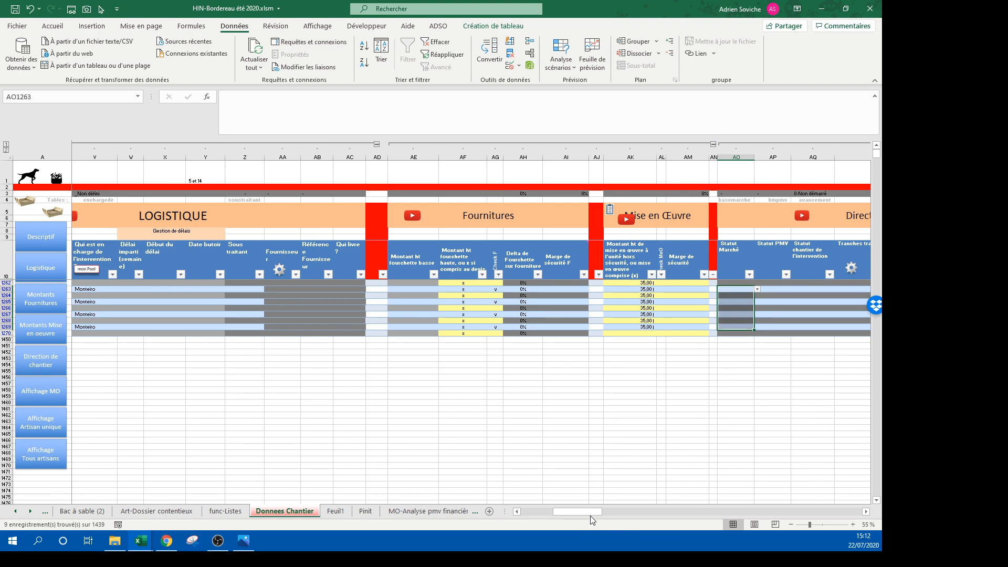
{"action": "left_click_drag", "start_coordinate": [591, 512], "coordinate": [558, 512]}
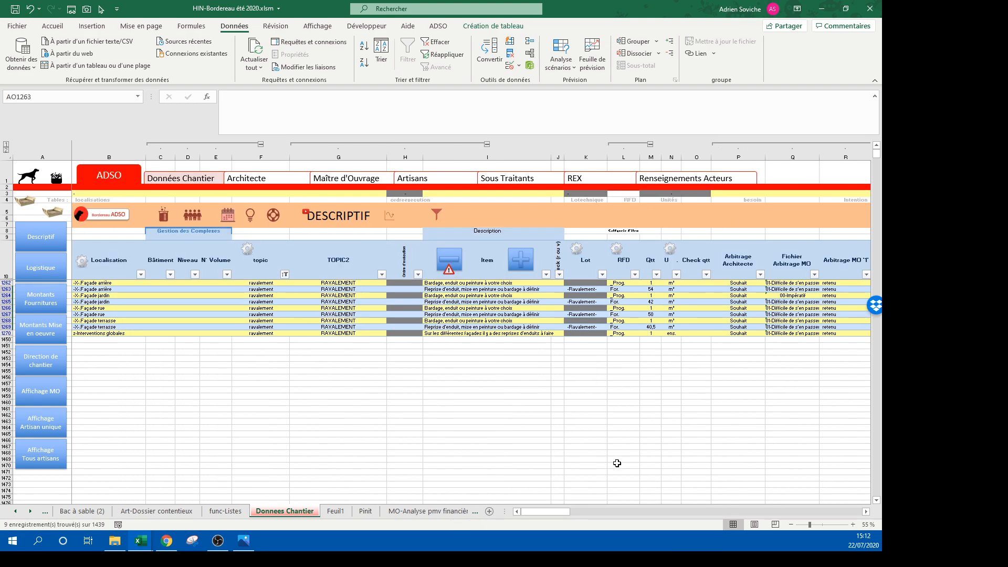
Step: Insert a row above the ravalement row of z-Interventions globales and enter the item "Reprise à pointer sur place"
{"action": "mouse_move", "coordinate": [544, 510]}
{"action": "left_mouse_down"}
{"action": "mouse_move", "coordinate": [578, 506]}
{"action": "mouse_move", "coordinate": [541, 517]}
{"action": "left_mouse_up"}
{"action": "left_click", "coordinate": [106, 332]}
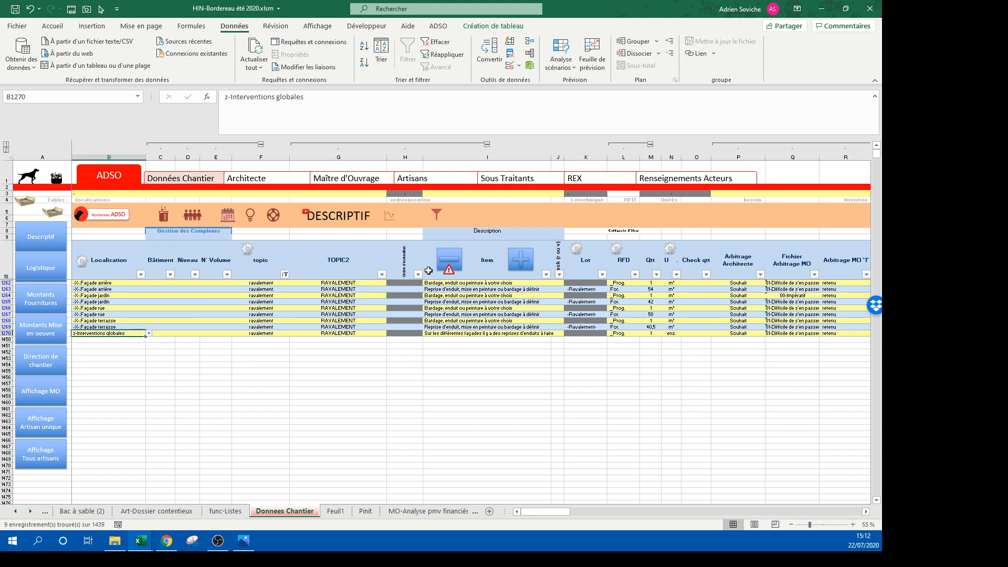
{"action": "left_click", "coordinate": [521, 258]}
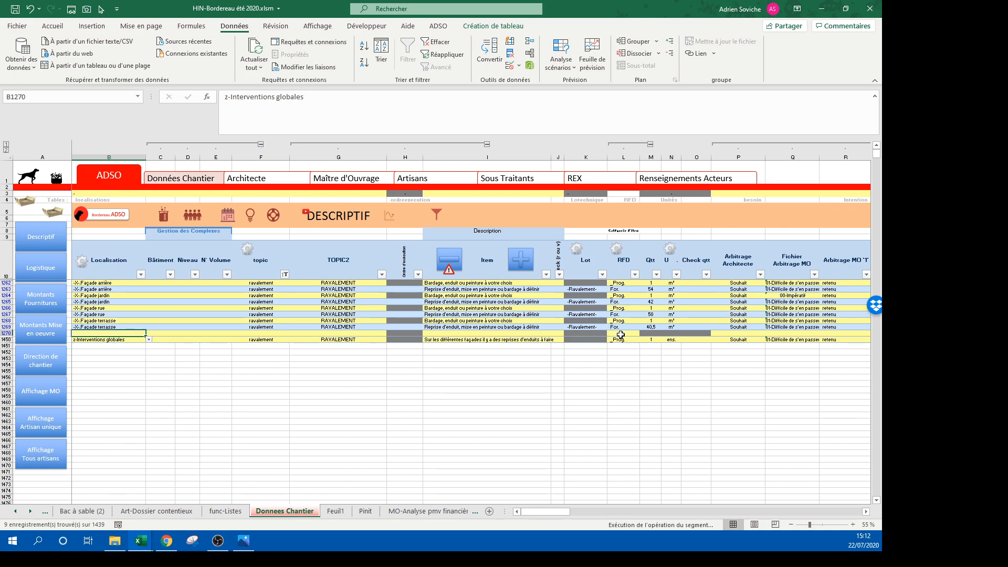
{"action": "left_click", "coordinate": [437, 335]}
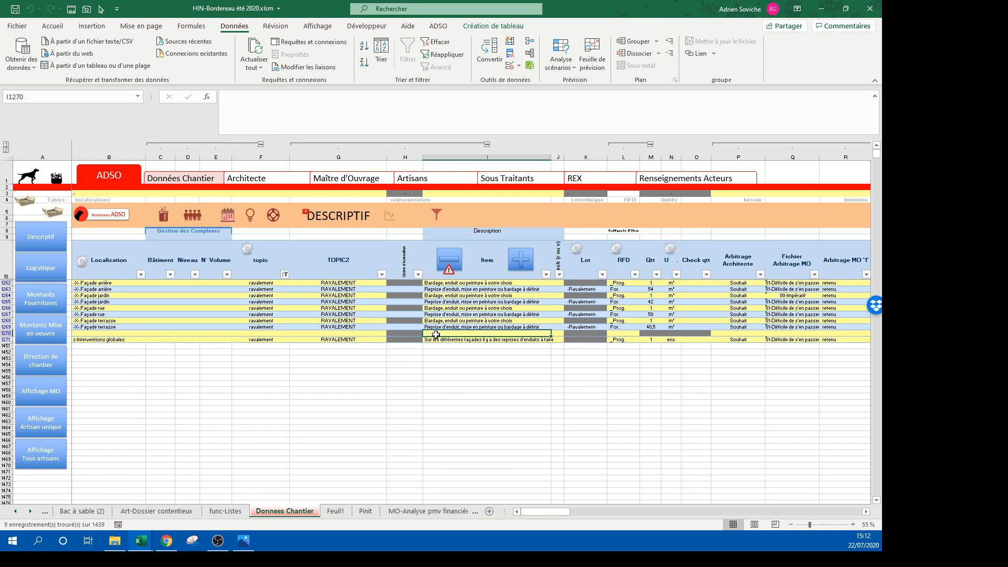
{"action": "type", "text": "Reprise à "}
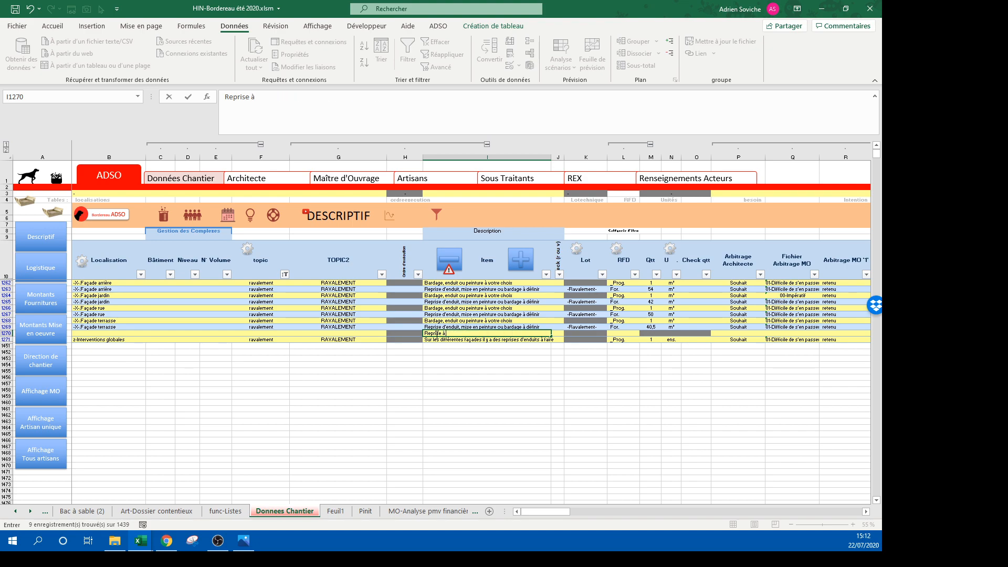
{"action": "type", "text": "pointer sui"}
{"action": "type", "text": " p^lace"}
{"action": "key", "text": "Return"}
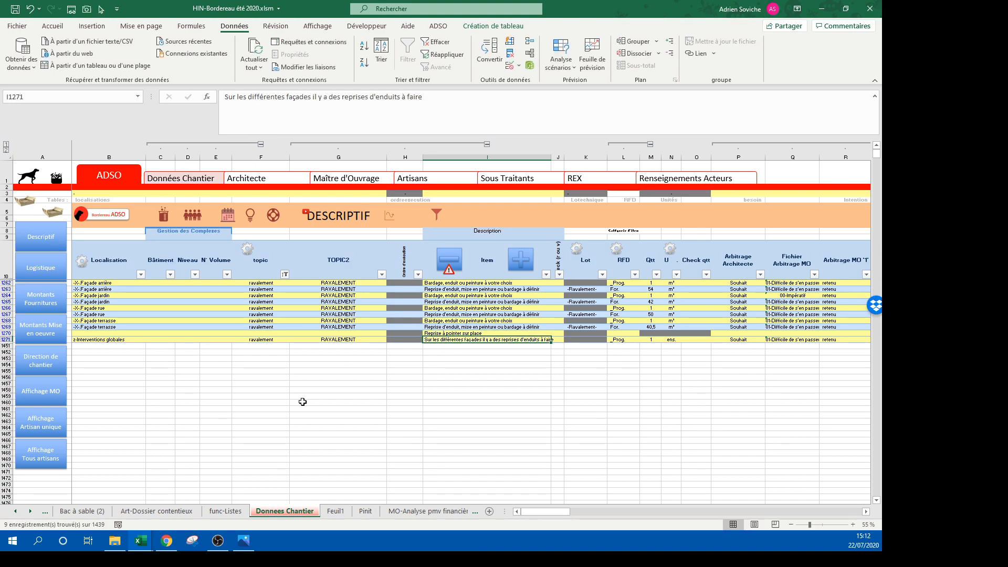
Step: Copy the Localisation through topic cells from the row below into the new row and set its RFD to For
{"action": "left_click_drag", "start_coordinate": [103, 340], "coordinate": [244, 339]}
{"action": "key", "text": "ctrl+c"}
{"action": "left_click", "coordinate": [111, 333]}
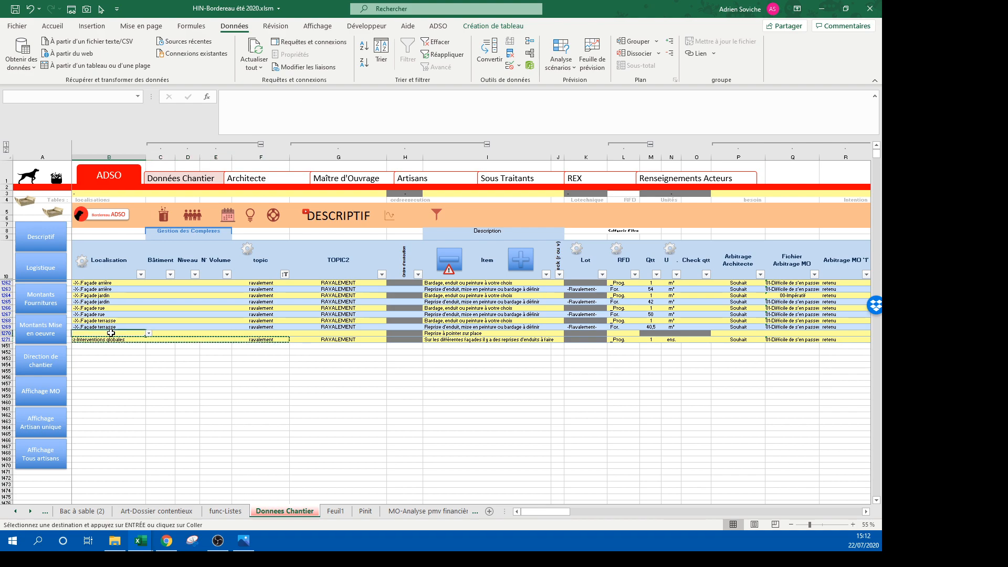
{"action": "key", "text": "ctrl+v"}
{"action": "key", "text": "Escape"}
{"action": "left_click", "coordinate": [621, 332]}
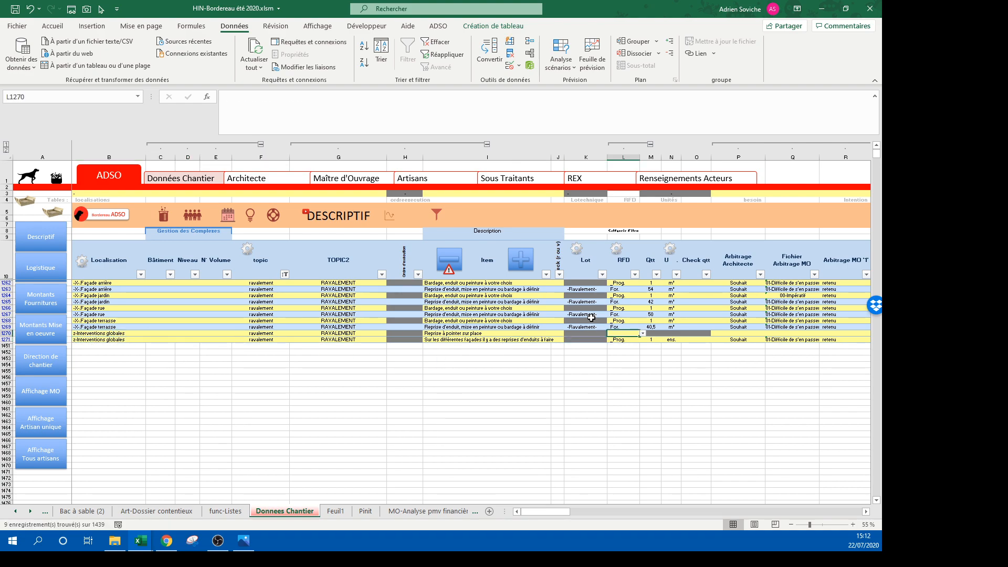
{"action": "type", "text": "For."}
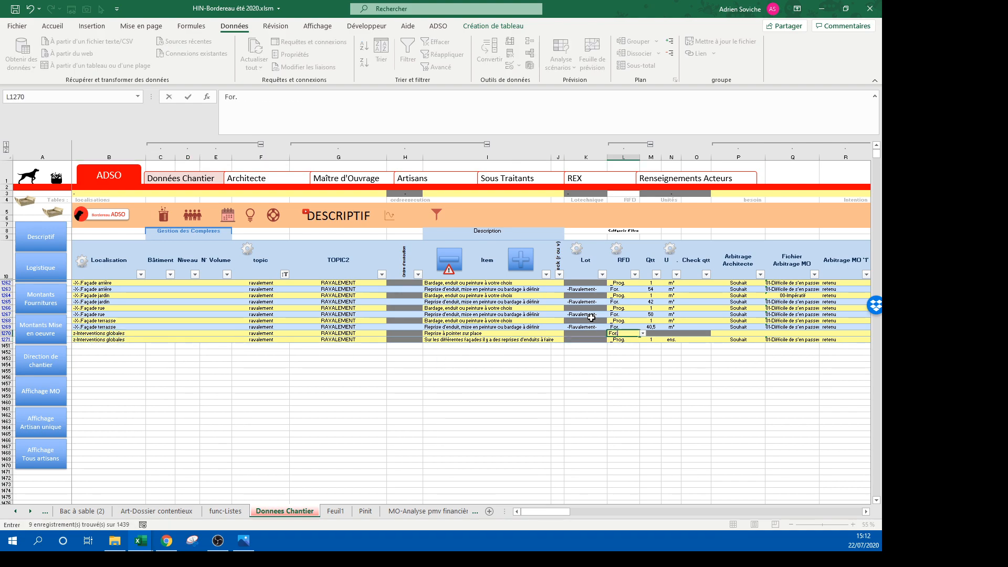
Step: Fill the work type, supply buyer and person in charge of the intervention down from the row above into the new row
{"action": "key", "text": "Tab"}
{"action": "key", "text": "Tab"}
{"action": "key", "text": "Tab"}
{"action": "key", "text": "Tab"}
{"action": "key", "text": "Tab"}
{"action": "key", "text": "Tab"}
{"action": "key", "text": "Tab"}
{"action": "key", "text": "Tab"}
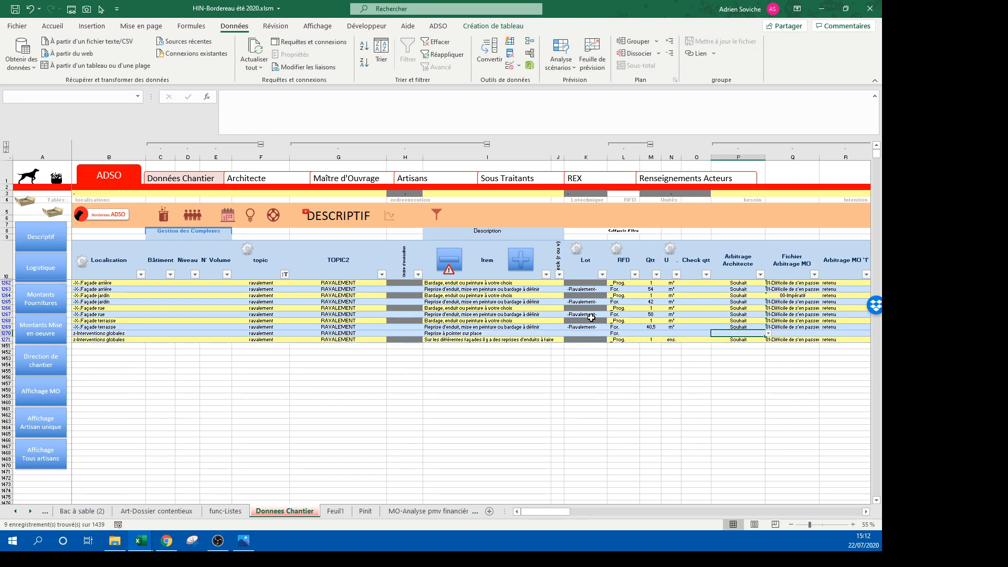
{"action": "scroll", "coordinate": [592, 318], "scroll_direction": "right", "scroll_amount": 4}
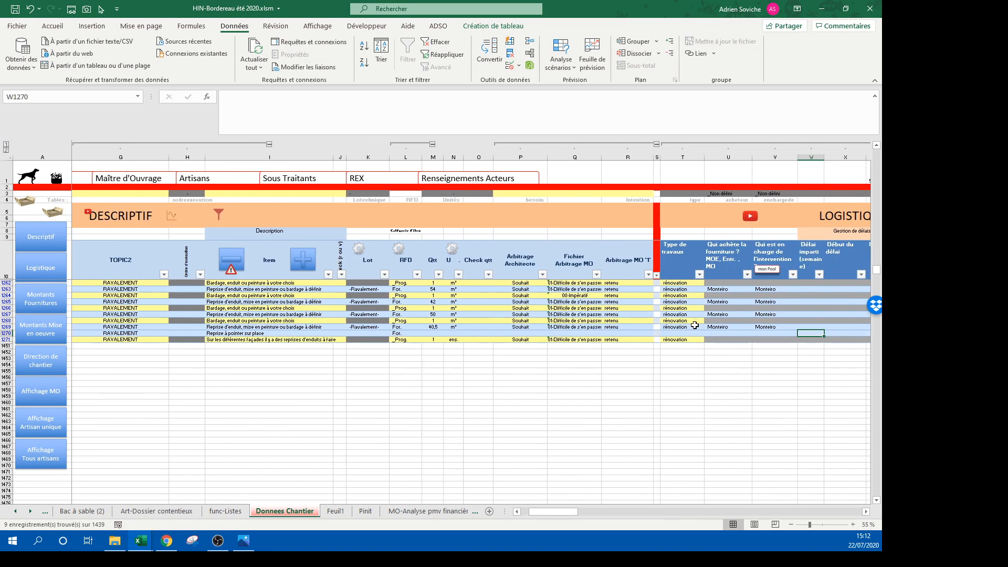
{"action": "left_click", "coordinate": [698, 328]}
{"action": "left_click_drag", "start_coordinate": [696, 327], "coordinate": [798, 335]}
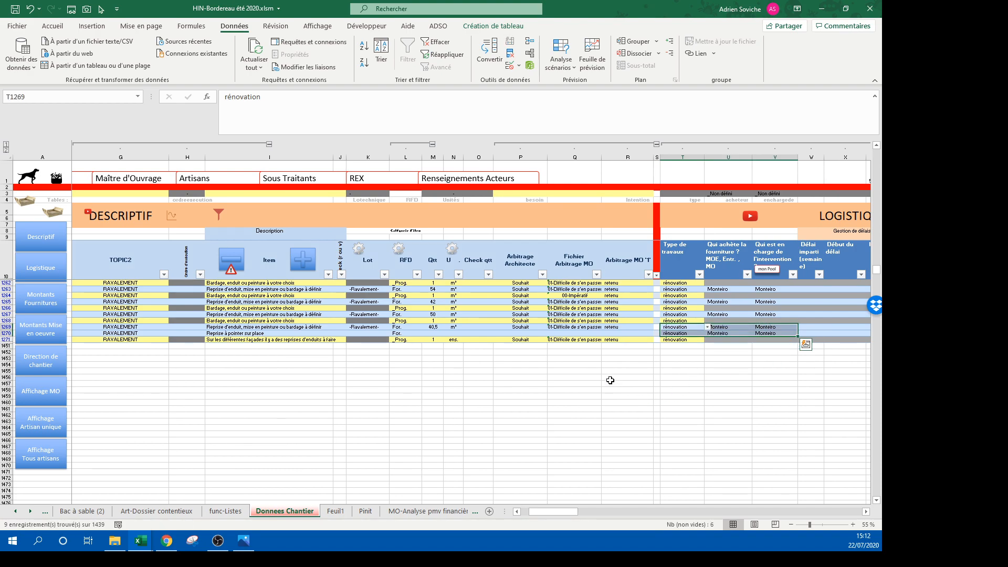
Step: Set the new row's unit to ens. and its quantity to 1
{"action": "left_click", "coordinate": [454, 333]}
{"action": "type", "text": "ens."}
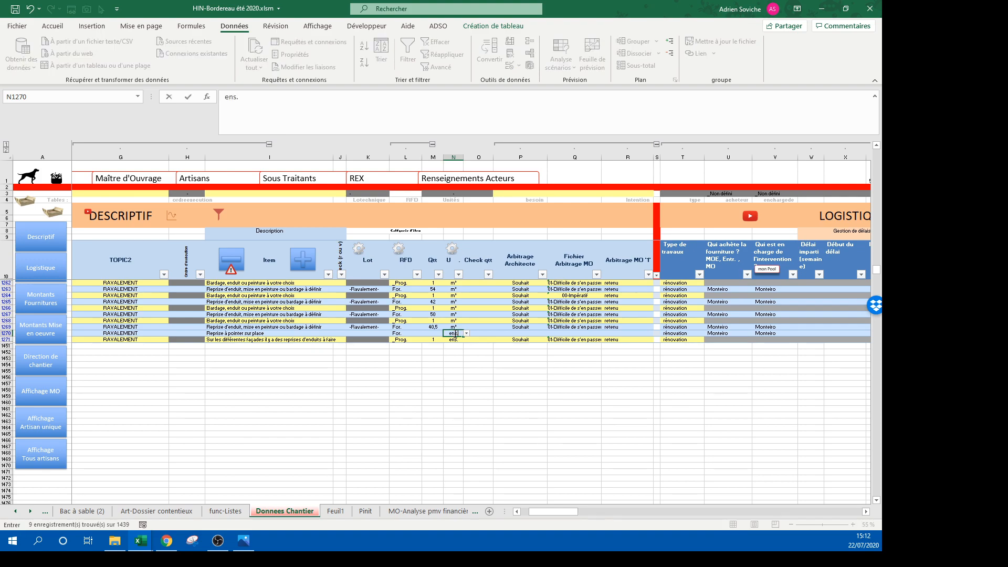
{"action": "key", "text": "Return"}
{"action": "key", "text": "Up"}
{"action": "key", "text": "Left"}
{"action": "type", "text": "1"}
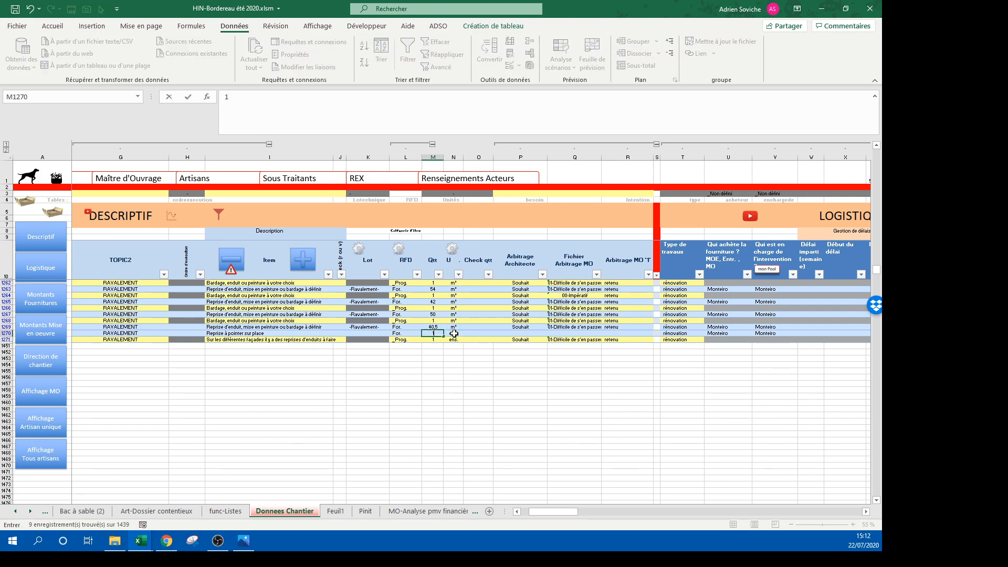
{"action": "key", "text": "Return"}
Step: Enter x as the new row's upper supply amount and v in its supply check column
{"action": "left_click_drag", "start_coordinate": [512, 333], "coordinate": [610, 333]}
{"action": "scroll", "coordinate": [611, 333], "scroll_direction": "right", "scroll_amount": 5}
{"action": "left_click", "coordinate": [515, 334]}
{"action": "type", "text": "x"}
{"action": "key", "text": "Tab"}
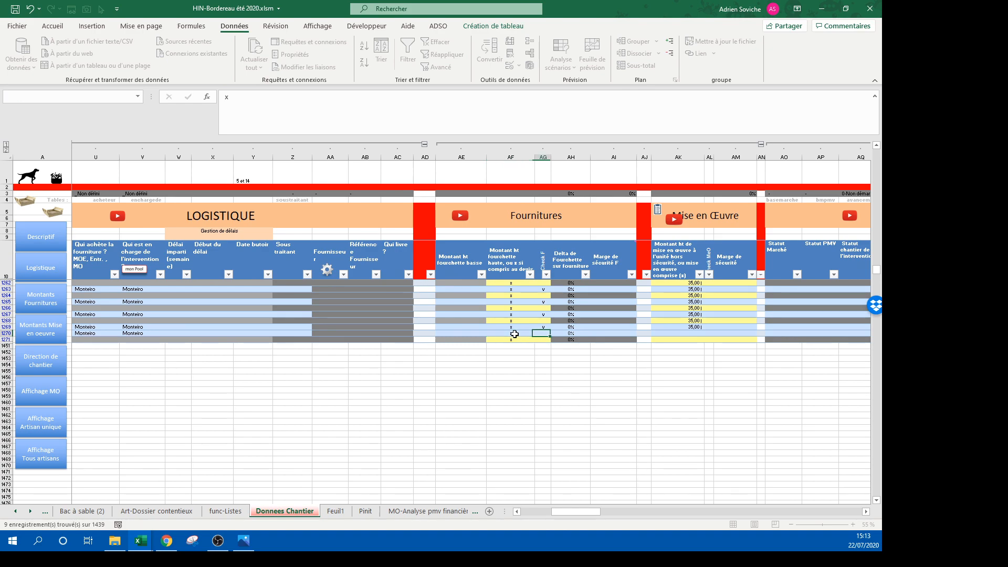
{"action": "type", "text": "v"}
{"action": "key", "text": "Tab"}
Step: Enter "à repérer sur place" in the new row's Mise en Œuvre check cell
{"action": "key", "text": "Tab"}
{"action": "key", "text": "Tab"}
{"action": "key", "text": "Tab"}
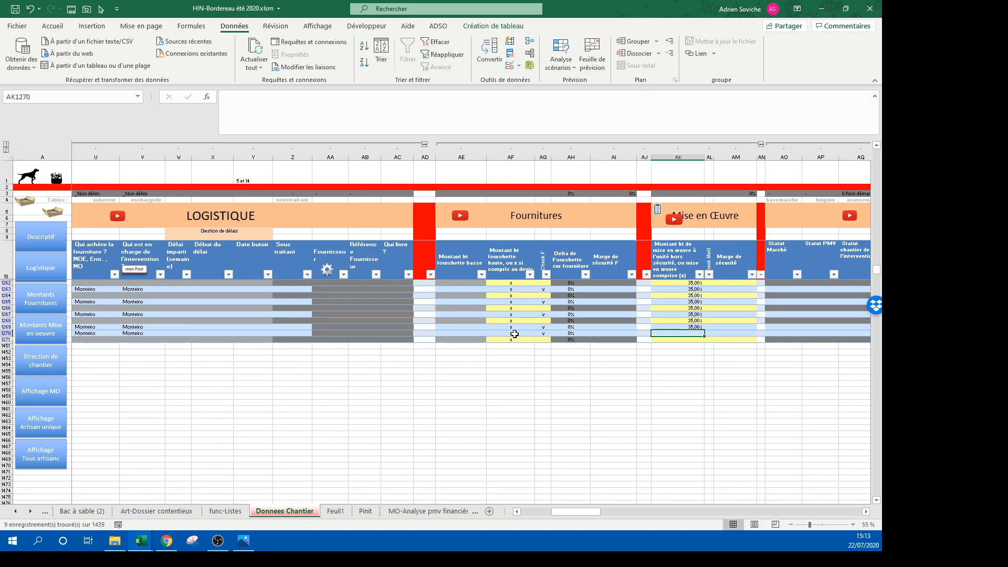
{"action": "key", "text": "Tab"}
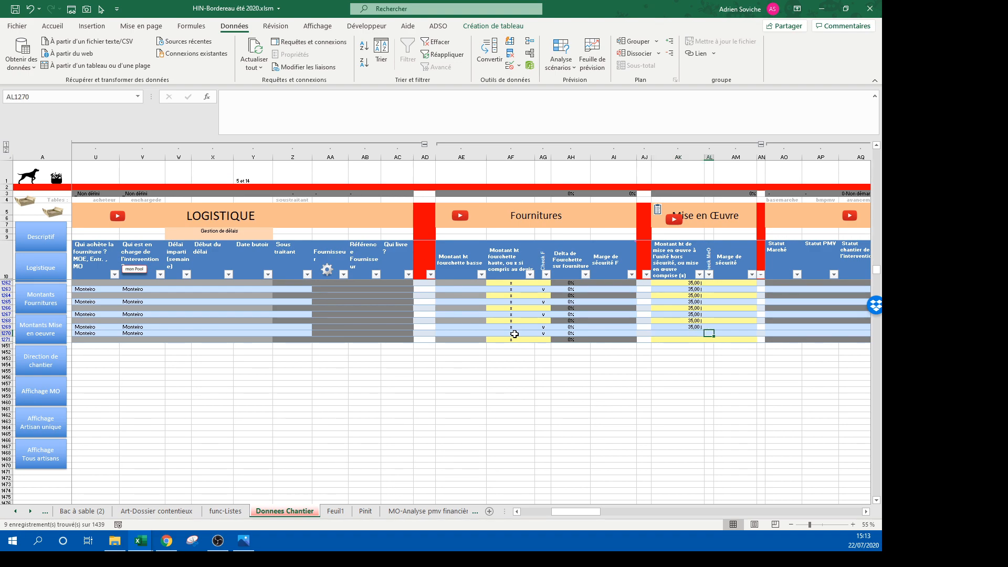
{"action": "type", "text": "à repérer"}
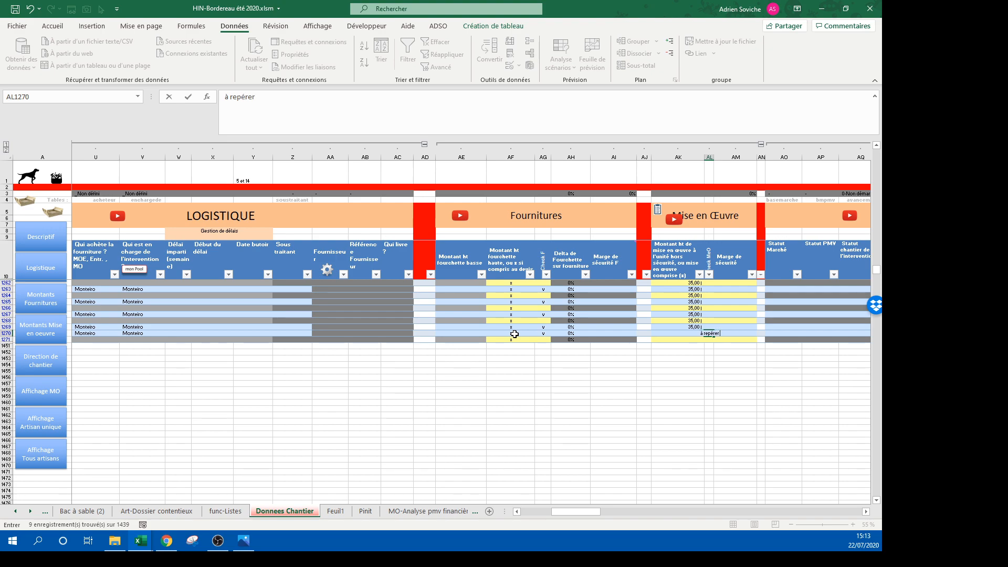
{"action": "type", "text": " sur place"}
{"action": "left_click", "coordinate": [514, 334]}
{"action": "left_click", "coordinate": [507, 427]}
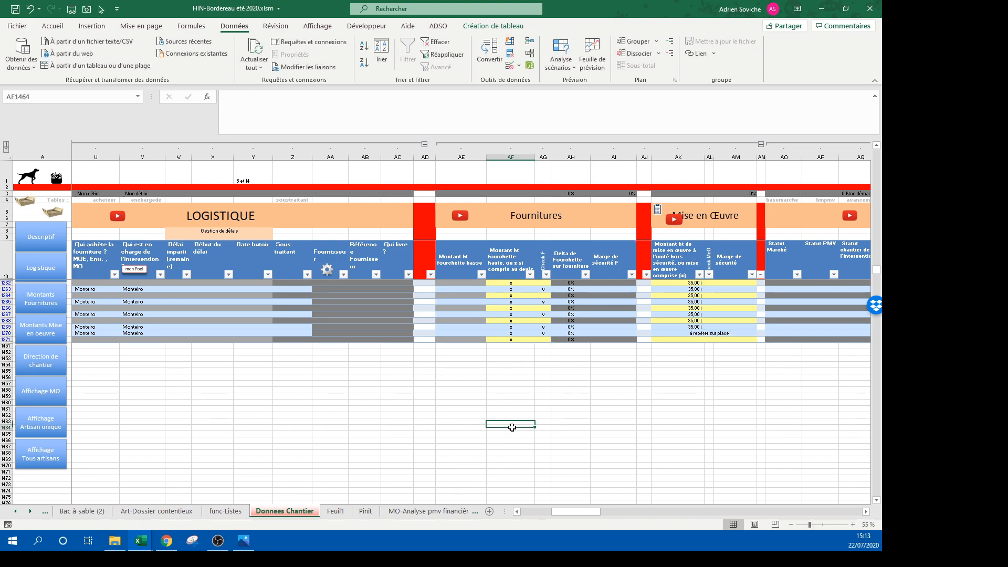
{"action": "left_click", "coordinate": [701, 334]}
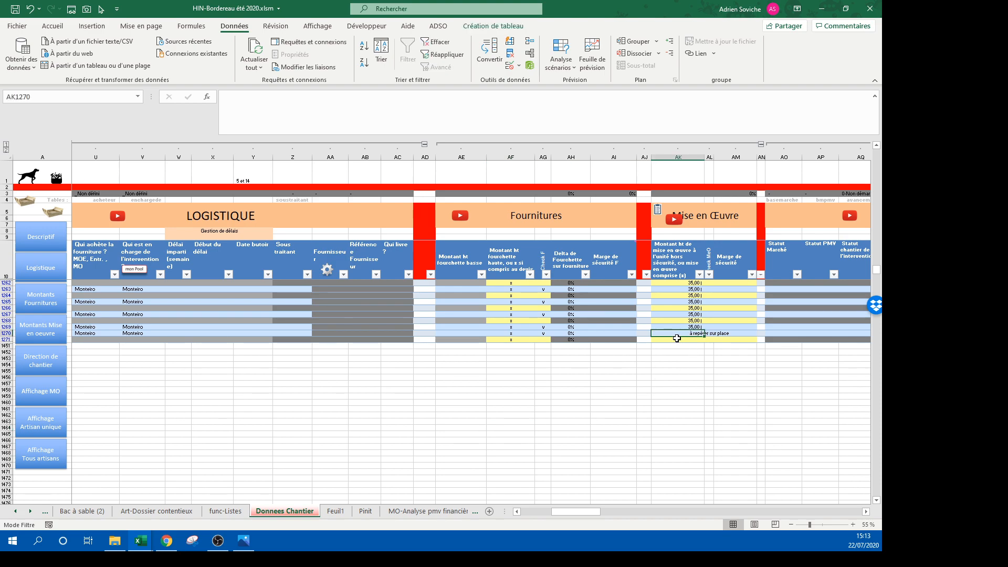
{"action": "left_click_drag", "start_coordinate": [562, 513], "coordinate": [478, 521]}
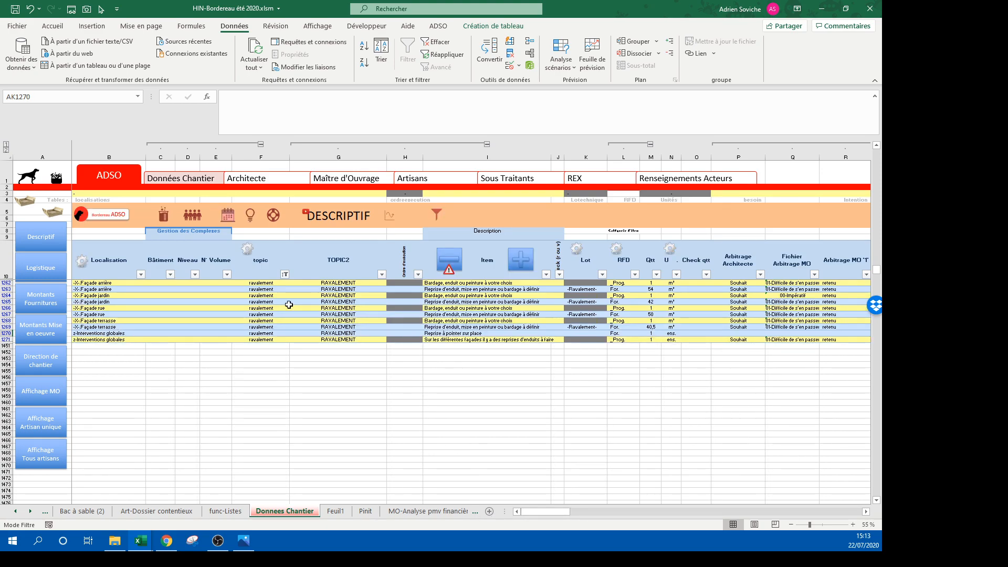
{"action": "left_click", "coordinate": [56, 211]}
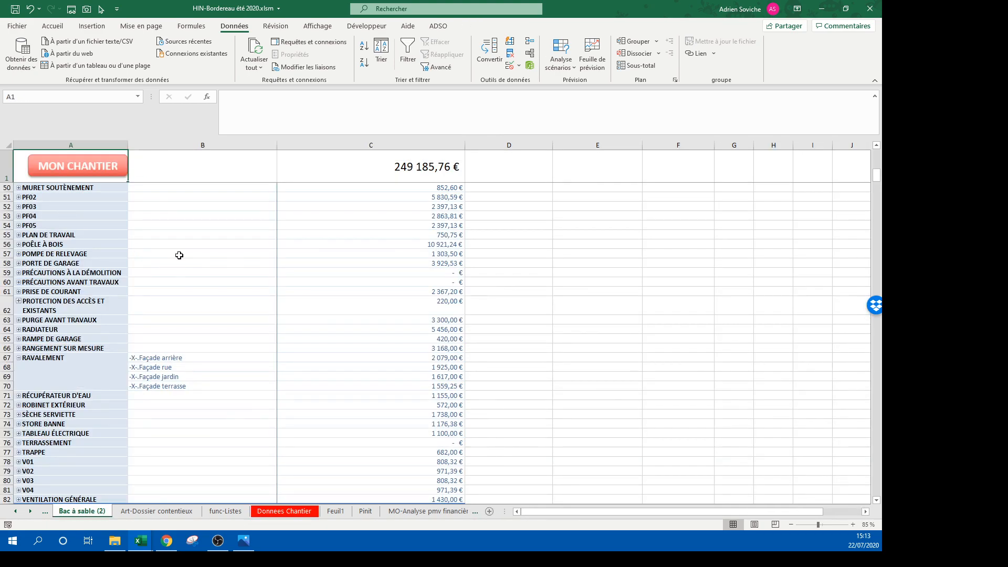
{"action": "left_click", "coordinate": [103, 173]}
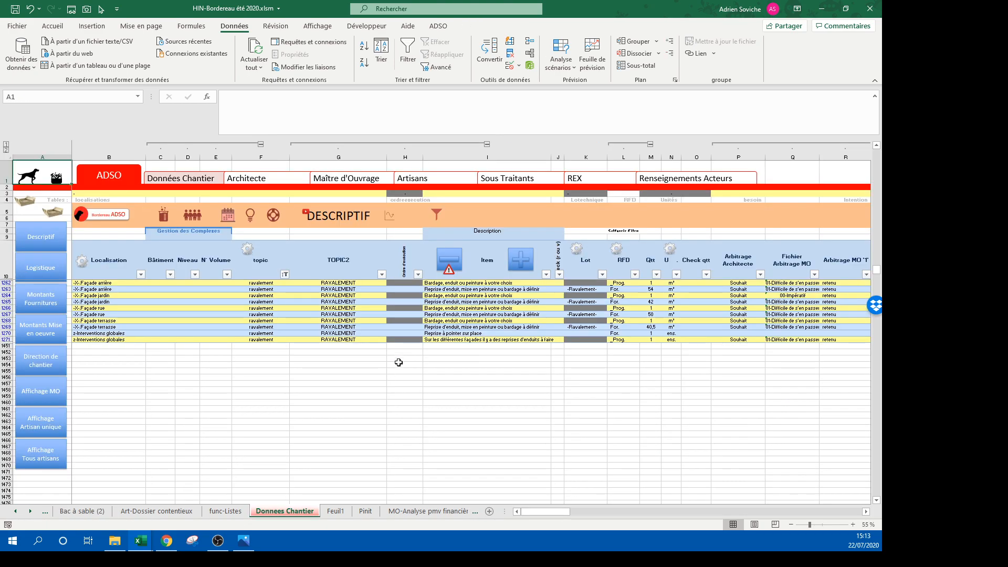
Step: Insert another row above "Reprise à pointer sur place" and enter the item "Repérer sur place pour les reprises d'enduits"
{"action": "left_click", "coordinate": [488, 334]}
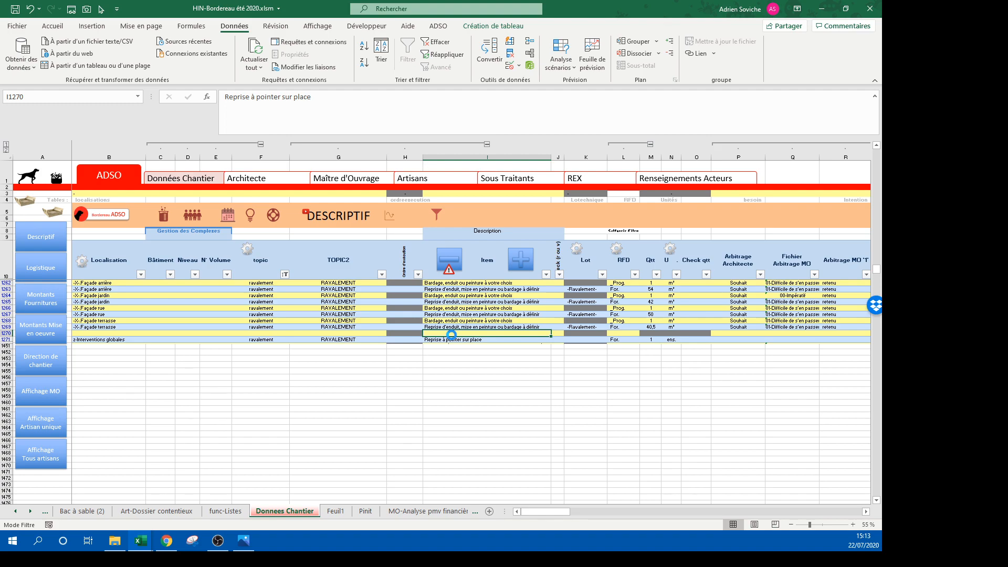
{"action": "type", "text": "R"}
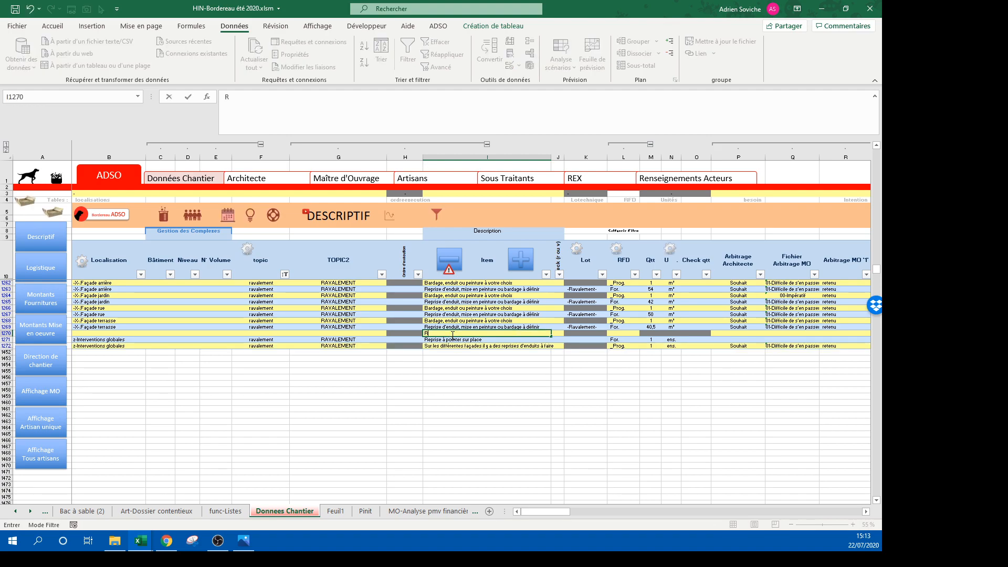
{"action": "type", "text": "epérer sur place pour les reprise"}
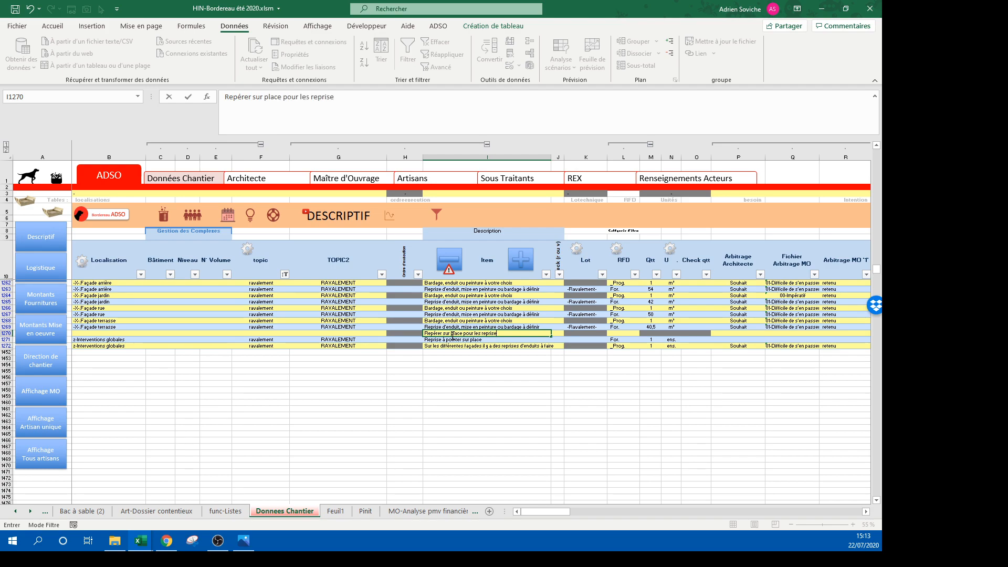
{"action": "type", "text": "s d'enduits"}
{"action": "key", "text": "Return"}
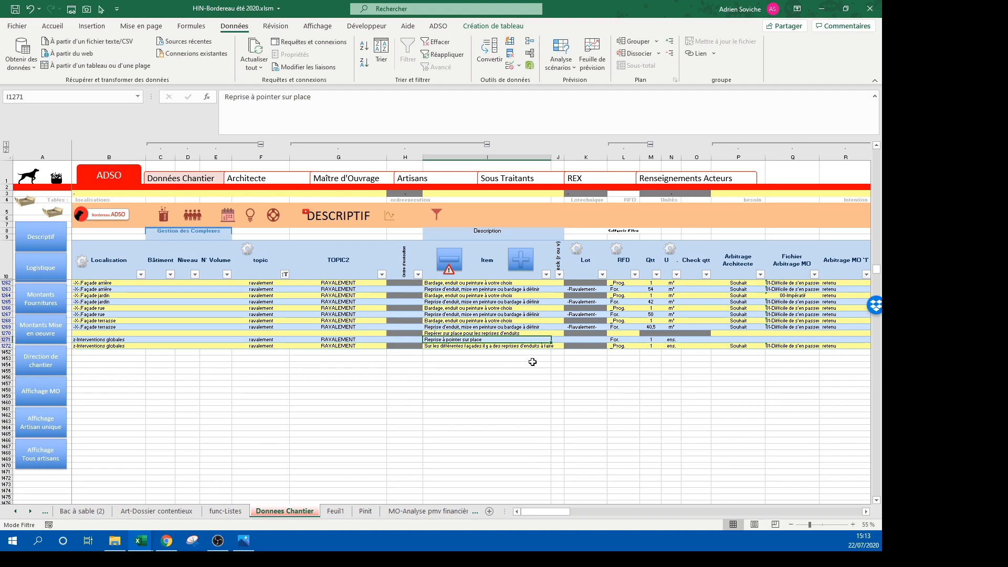
Step: Choose Q-Ch. as the RFD of the "Repérer sur place pour les reprises d'enduits" row
{"action": "left_click", "coordinate": [620, 334]}
{"action": "left_click", "coordinate": [641, 335]}
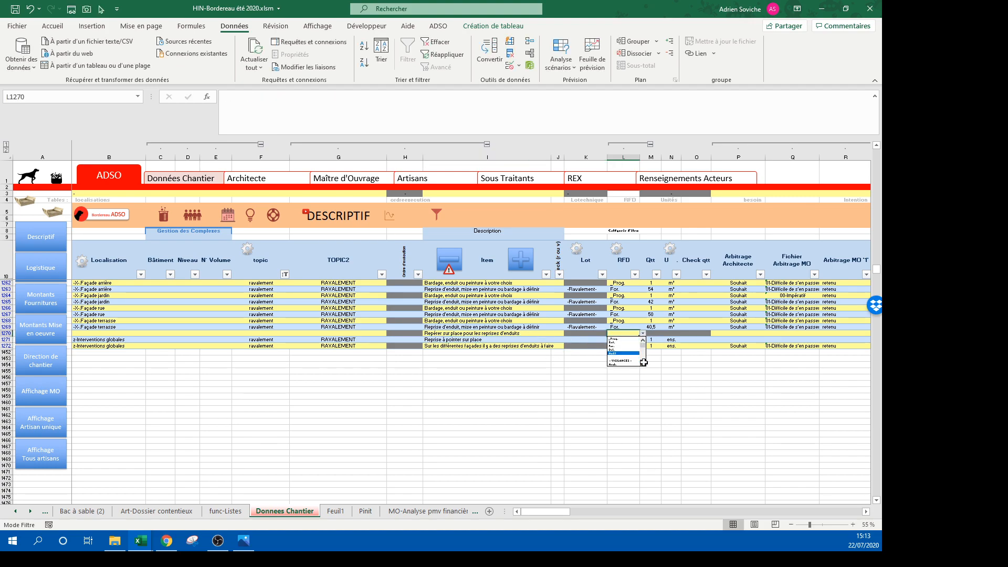
{"action": "scroll", "coordinate": [644, 363], "scroll_direction": "down", "scroll_amount": 3}
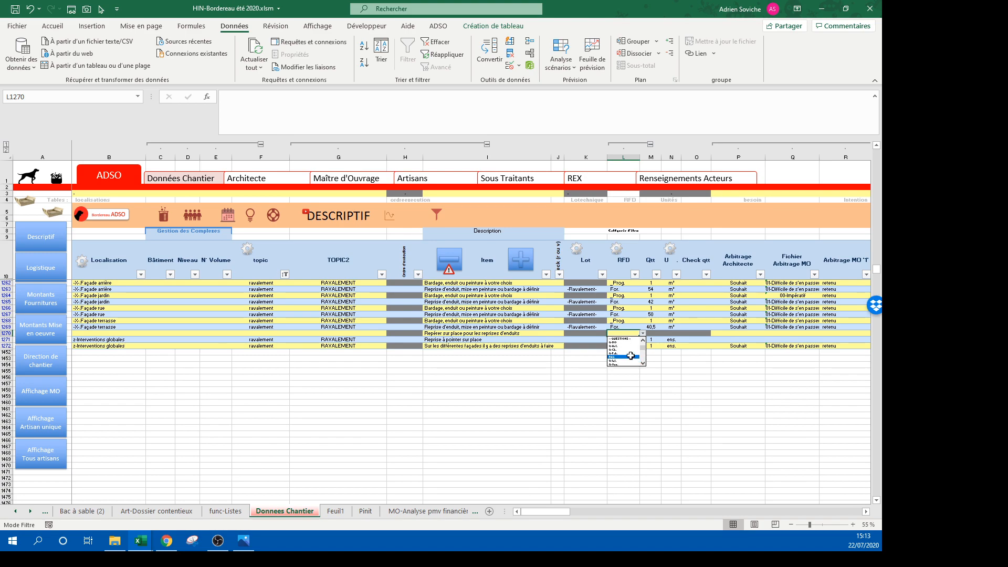
{"action": "left_click", "coordinate": [622, 351]}
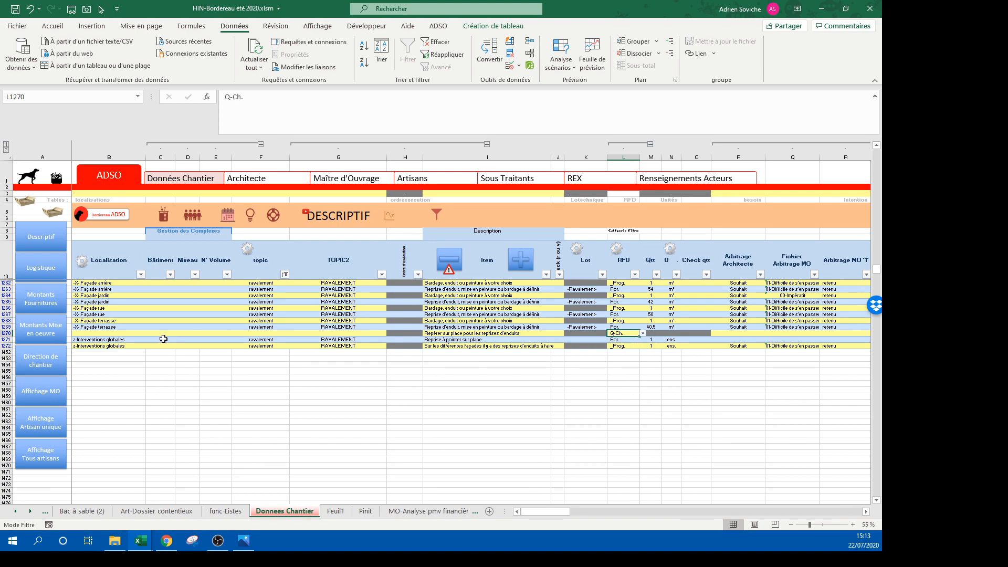
Step: Copy the Localisation through topic cells of "Reprise à pointer sur place" into the "Repérer sur place" row above it
{"action": "left_click_drag", "start_coordinate": [99, 339], "coordinate": [258, 342]}
{"action": "key", "text": "ctrl+c"}
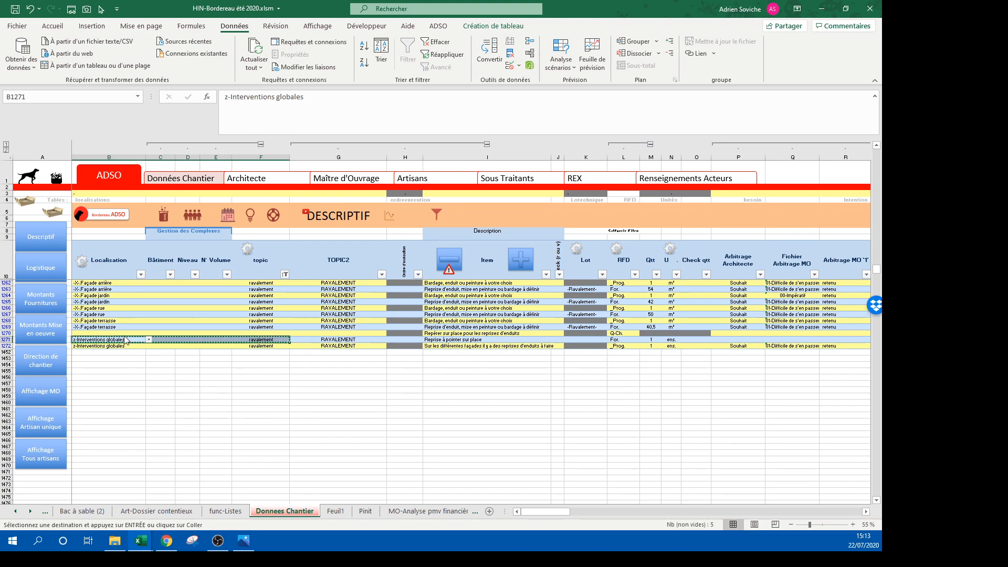
{"action": "left_click", "coordinate": [122, 333]}
{"action": "key", "text": "ctrl+v"}
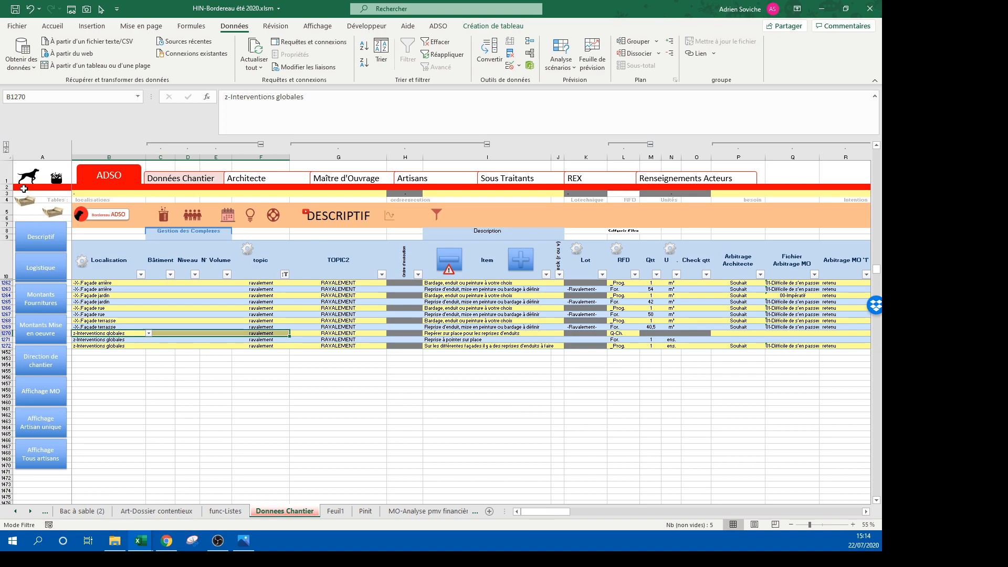
Step: Go to the Bac à sable (2) pivot table and refresh it
{"action": "left_click", "coordinate": [45, 211]}
{"action": "right_click", "coordinate": [235, 319]}
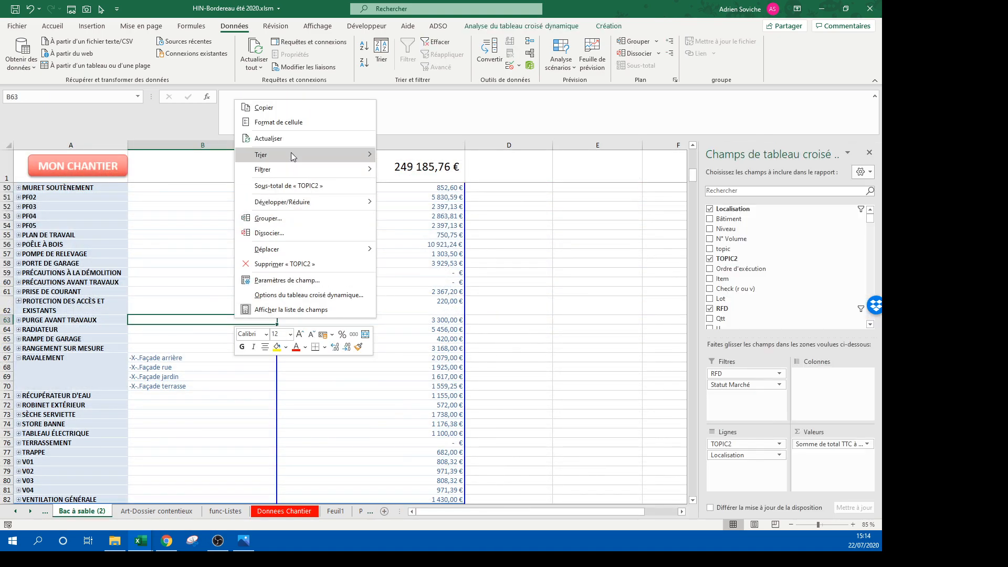
{"action": "left_click", "coordinate": [291, 137]}
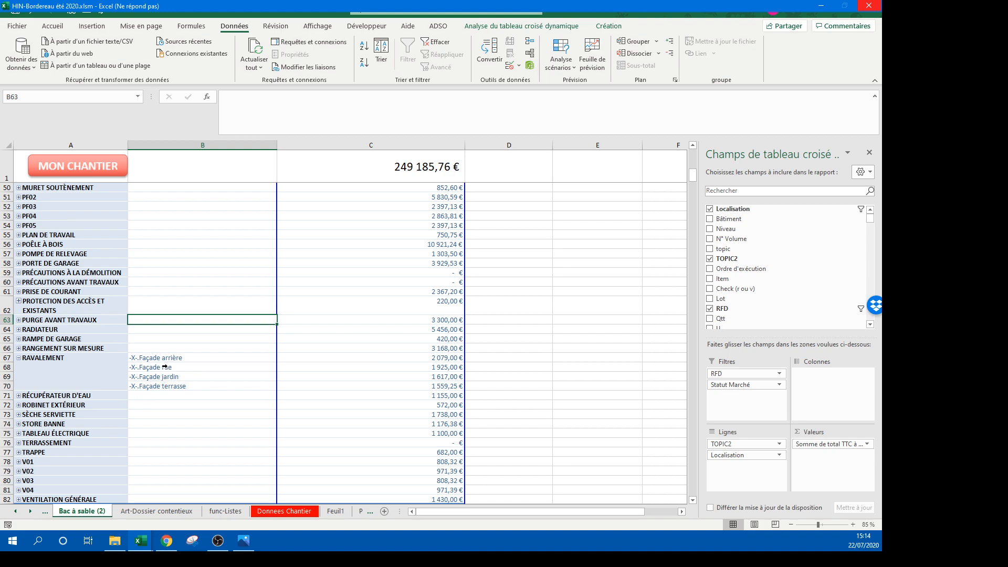
Step: Check the locations under PROTECTION DES ACCÈS ET EXISTANTS, collapse it again and select the topics V01 through VENTILATION GÉNÉRALE
{"action": "left_click", "coordinate": [19, 301]}
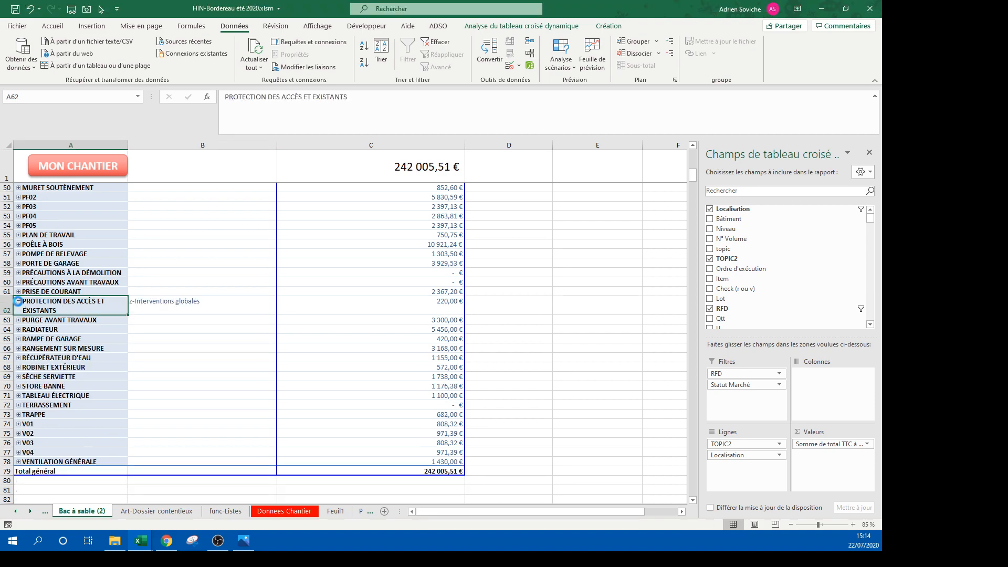
{"action": "left_click", "coordinate": [19, 301]}
{"action": "left_click_drag", "start_coordinate": [53, 424], "coordinate": [112, 459]}
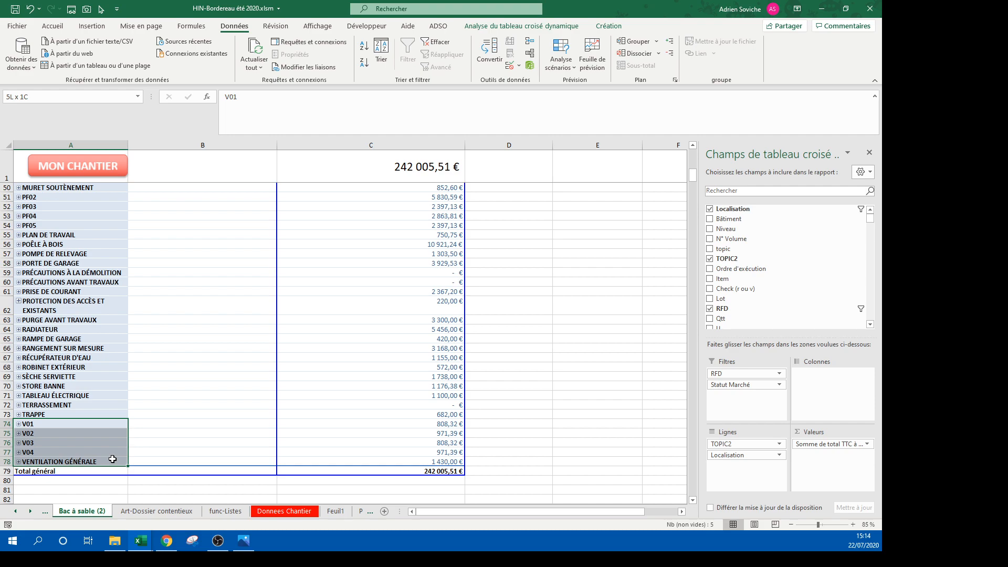
Step: Sort the pivot table's topics by their total, from largest to smallest
{"action": "right_click", "coordinate": [435, 337]}
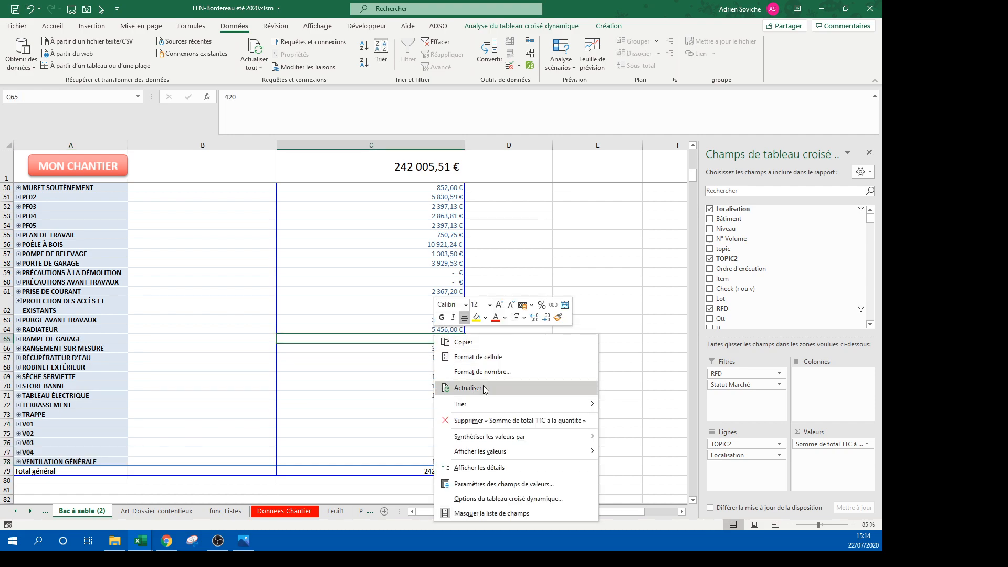
{"action": "mouse_move", "coordinate": [484, 407]}
{"action": "left_click", "coordinate": [656, 420]}
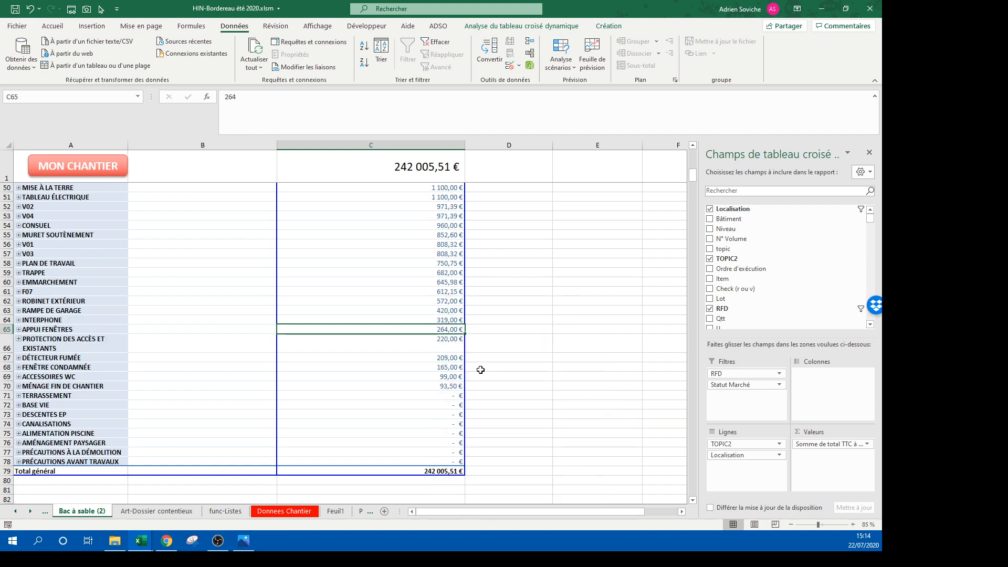
Step: Expand the CLÔTURE topic in the pivot table to check its locations and collapse it again
{"action": "left_click", "coordinate": [428, 342]}
{"action": "scroll", "coordinate": [164, 342], "scroll_direction": "up", "scroll_amount": 13}
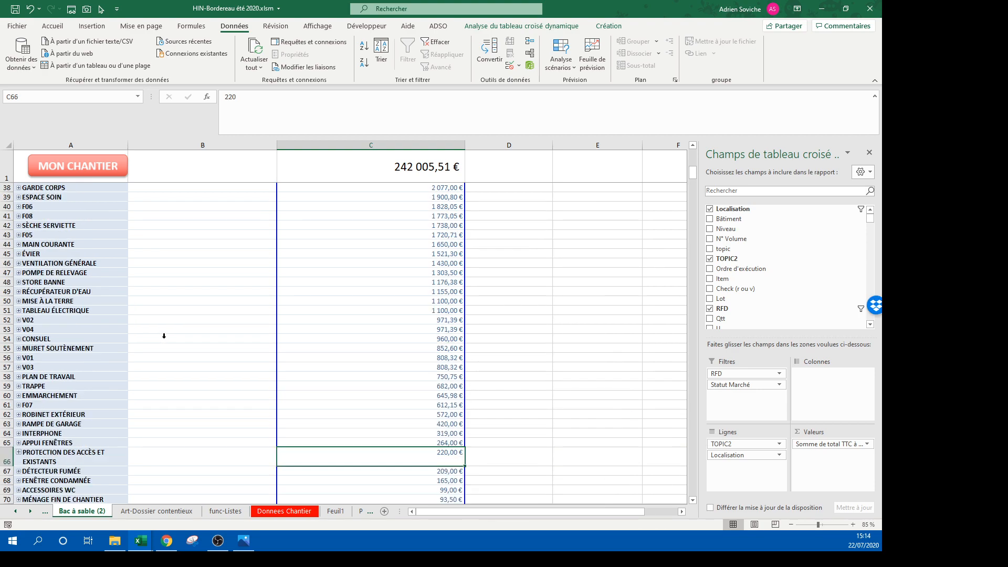
{"action": "scroll", "coordinate": [163, 334], "scroll_direction": "up", "scroll_amount": 3}
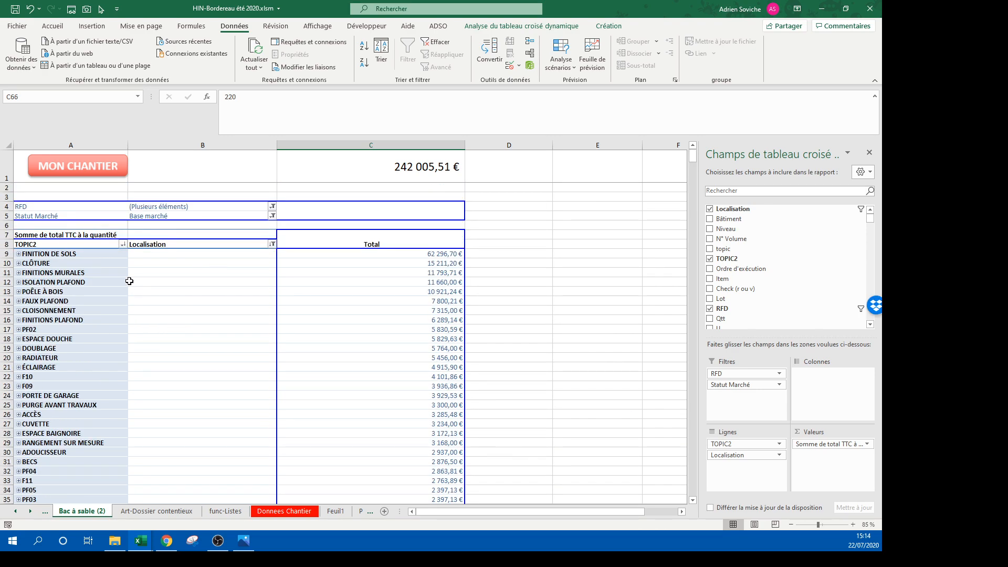
{"action": "left_click", "coordinate": [19, 264]}
{"action": "left_click", "coordinate": [19, 264]}
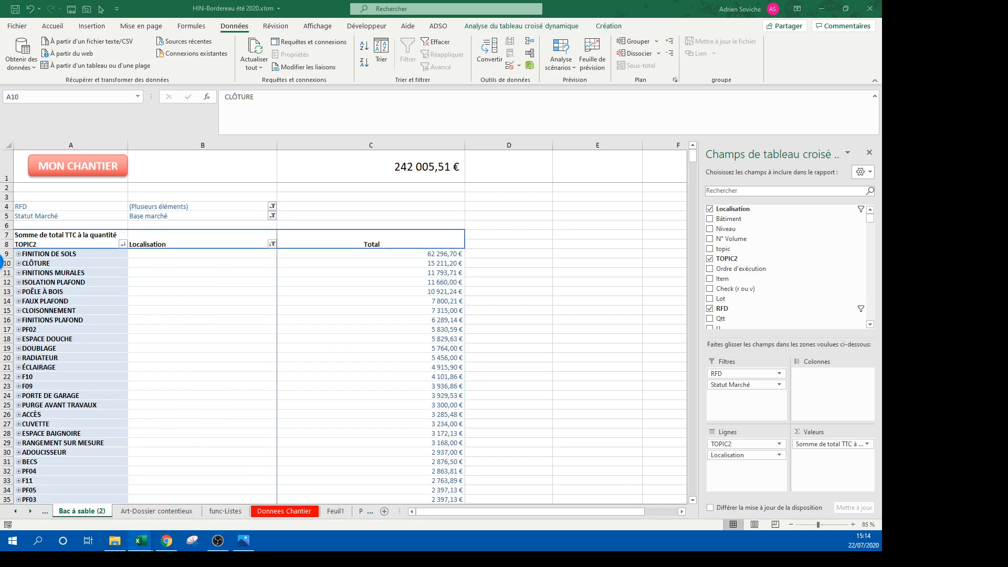
Step: Switch to the HIN-Arbitrage MO.xlsx workbook and show all Localisations in the Arbitrage table
{"action": "left_click_drag", "start_coordinate": [1, 59], "coordinate": [386, 2]}
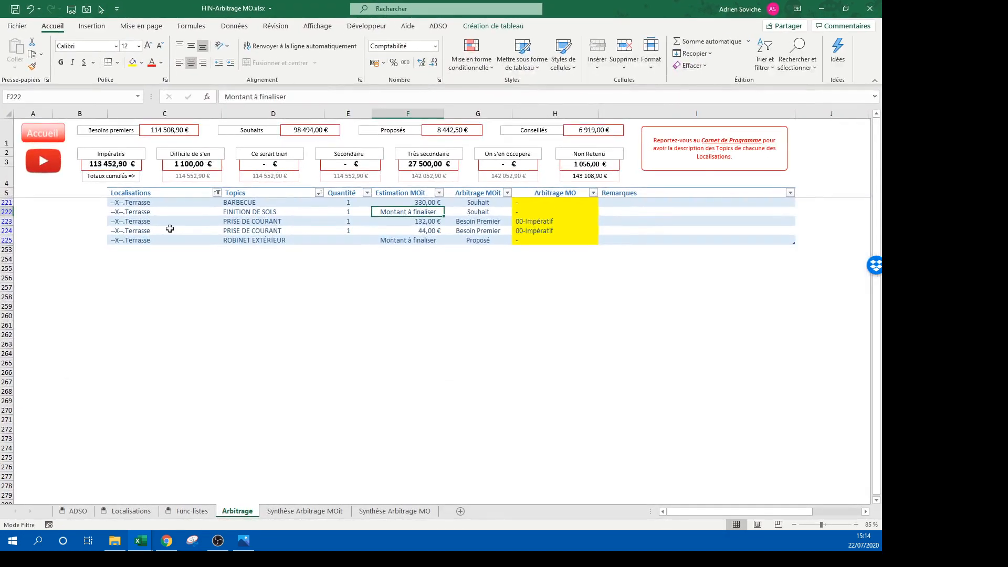
{"action": "left_click", "coordinate": [284, 295]}
{"action": "left_click", "coordinate": [219, 193]}
{"action": "left_click", "coordinate": [245, 317]}
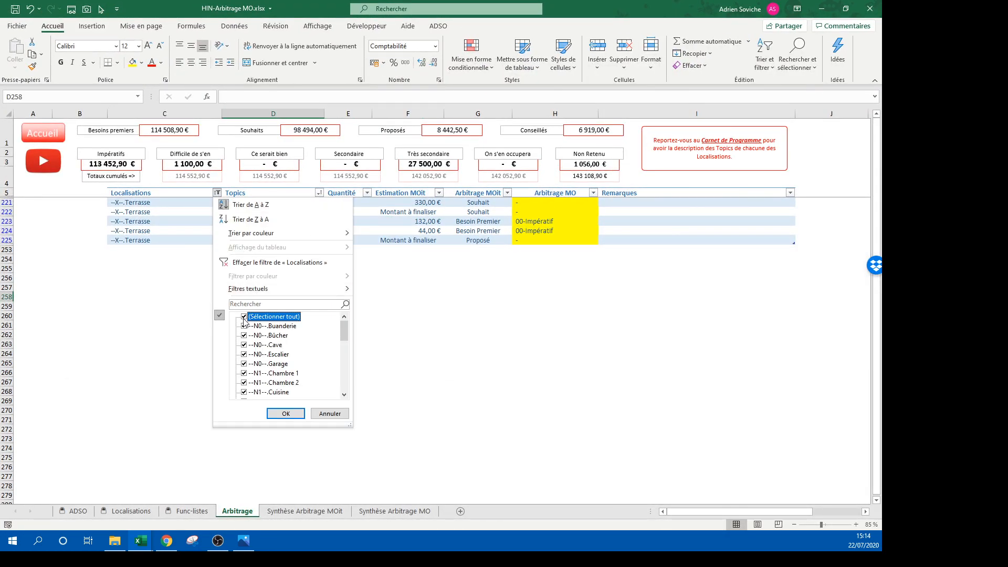
{"action": "left_click", "coordinate": [286, 413]}
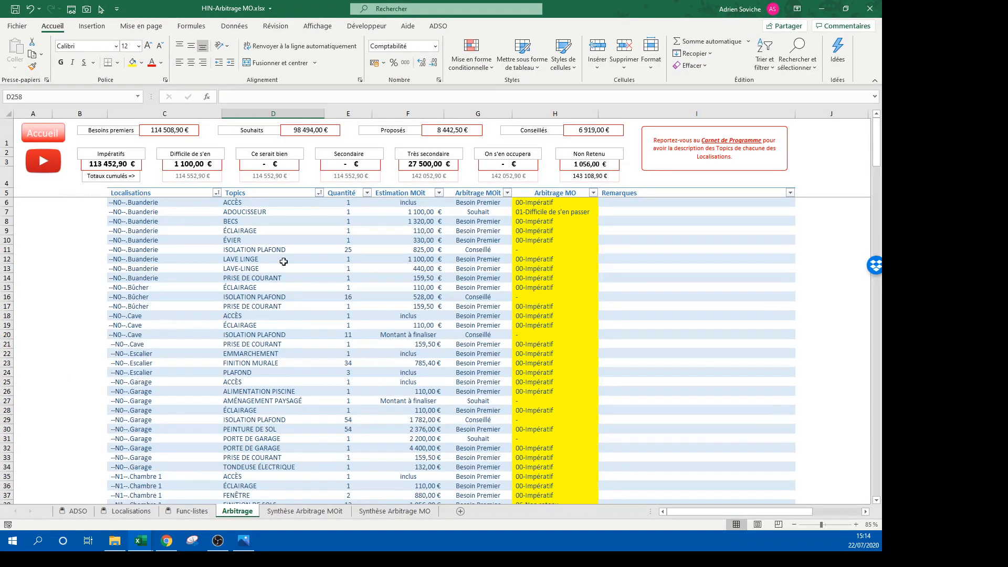
{"action": "left_click", "coordinate": [217, 193]}
{"action": "left_click", "coordinate": [244, 317]}
{"action": "left_click", "coordinate": [495, 384]}
Step: Filter the Topics column to CLÔTURE with the search text "clôt" and select that row's Arbitrage MO cell
{"action": "left_click", "coordinate": [320, 195]}
{"action": "left_click", "coordinate": [368, 304]}
{"action": "type", "text": "cl"}
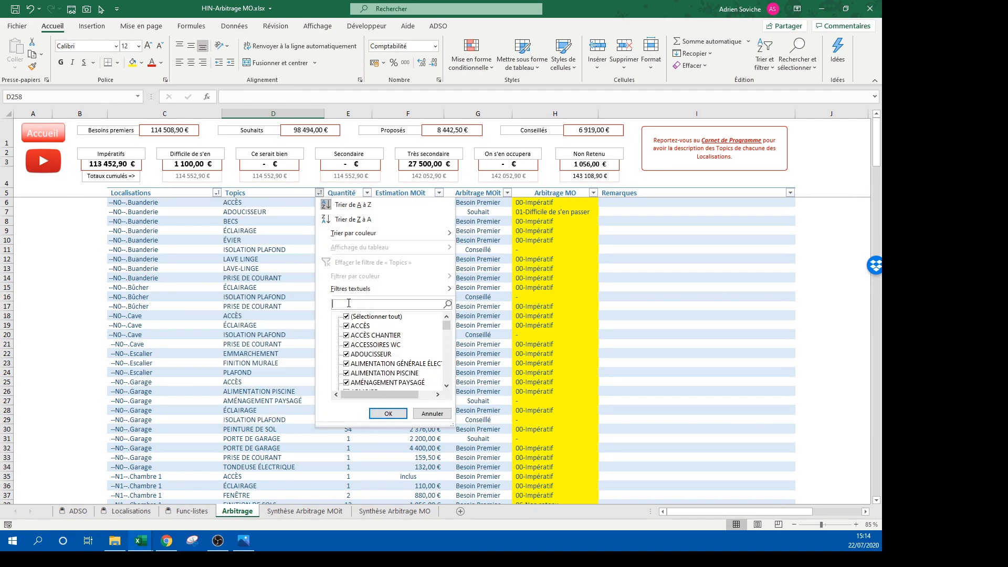
{"action": "type", "text": "ôt"}
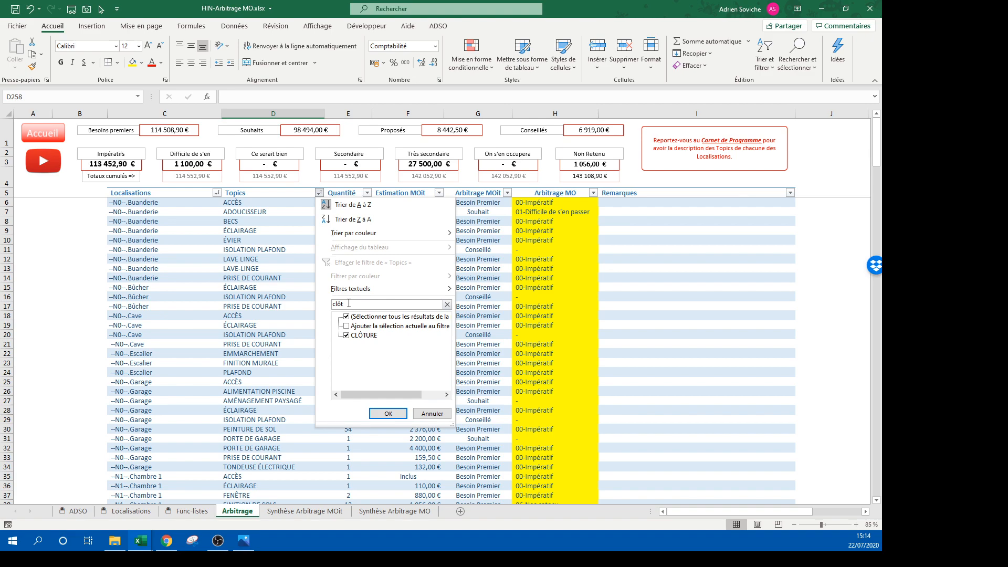
{"action": "left_click", "coordinate": [389, 414]}
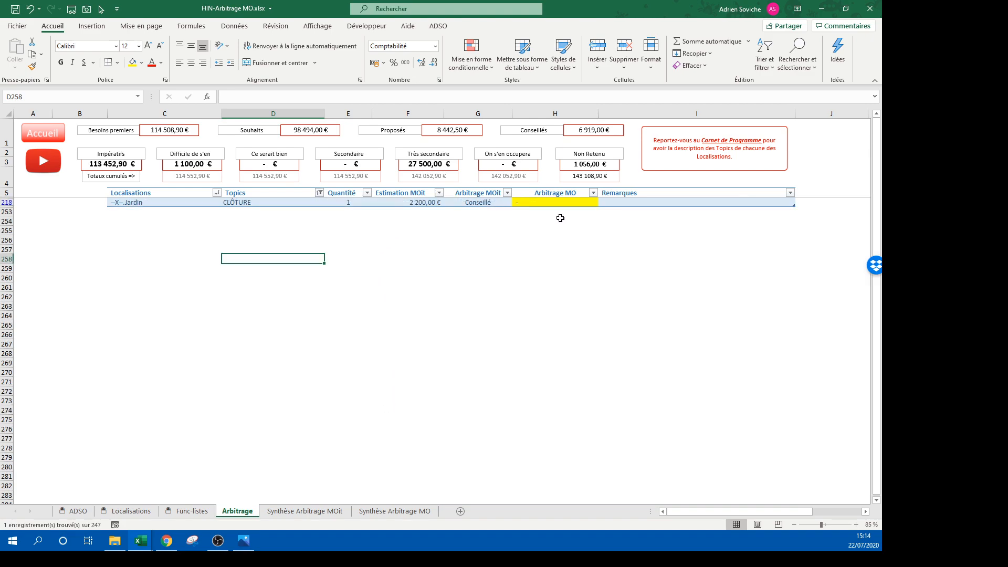
{"action": "left_click", "coordinate": [533, 202]}
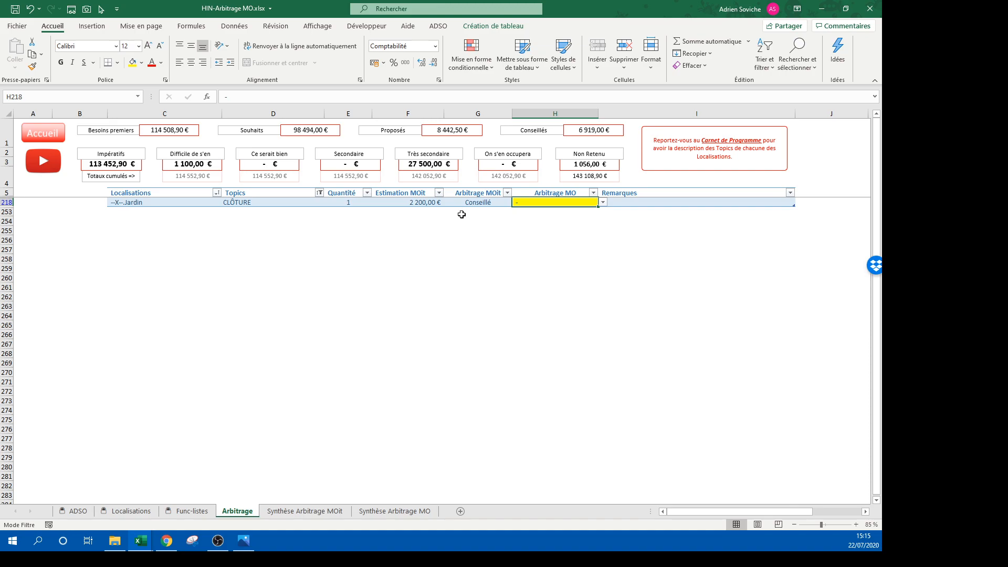
Step: Return to the HIN-Bordereau été 2020.xlsm workbook and place Localisation above TOPIC2 in the pivot table's rows
{"action": "left_click_drag", "start_coordinate": [618, 15], "coordinate": [0, 82]}
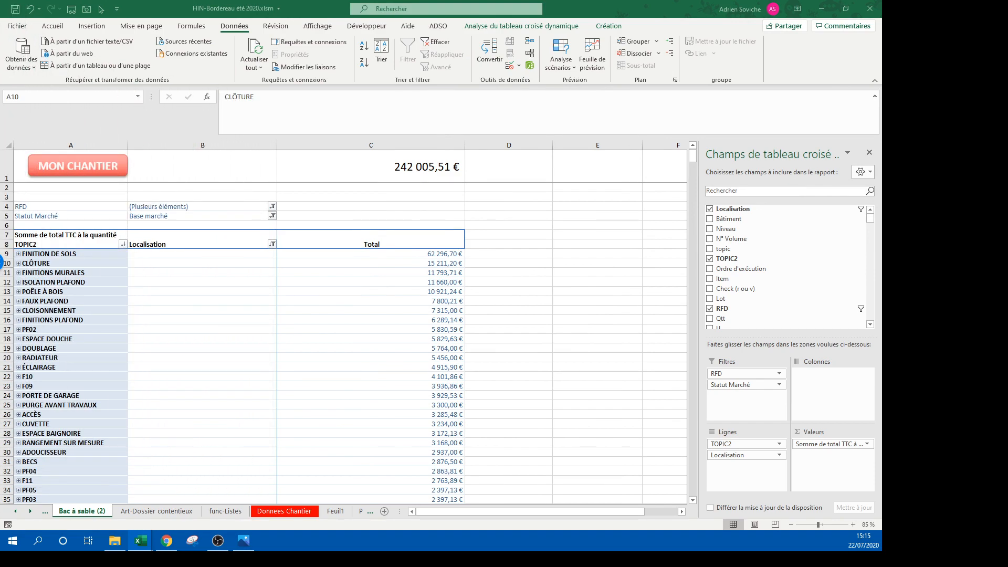
{"action": "left_click", "coordinate": [508, 264]}
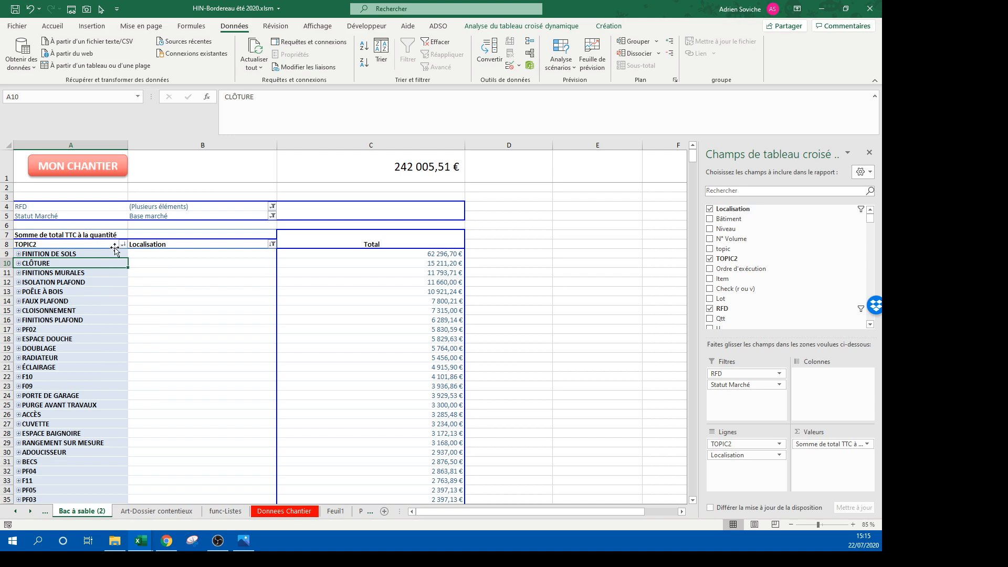
{"action": "left_click_drag", "start_coordinate": [728, 455], "coordinate": [727, 441]}
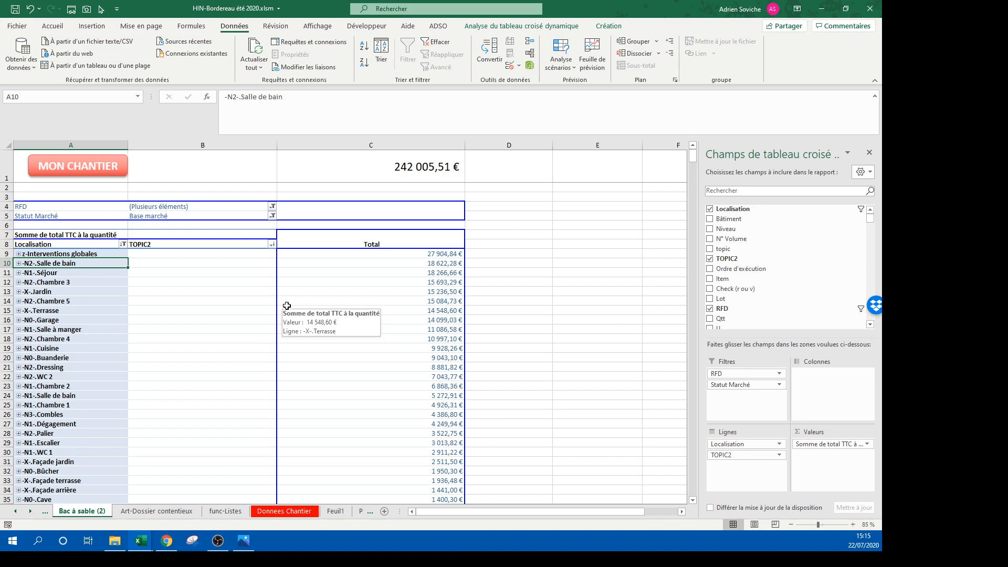
Step: Review the totals per location, examining the -X-.Jardin entry and the -X-.Terrasse row
{"action": "left_click", "coordinate": [73, 292]}
{"action": "scroll", "coordinate": [140, 314], "scroll_direction": "down", "scroll_amount": 3}
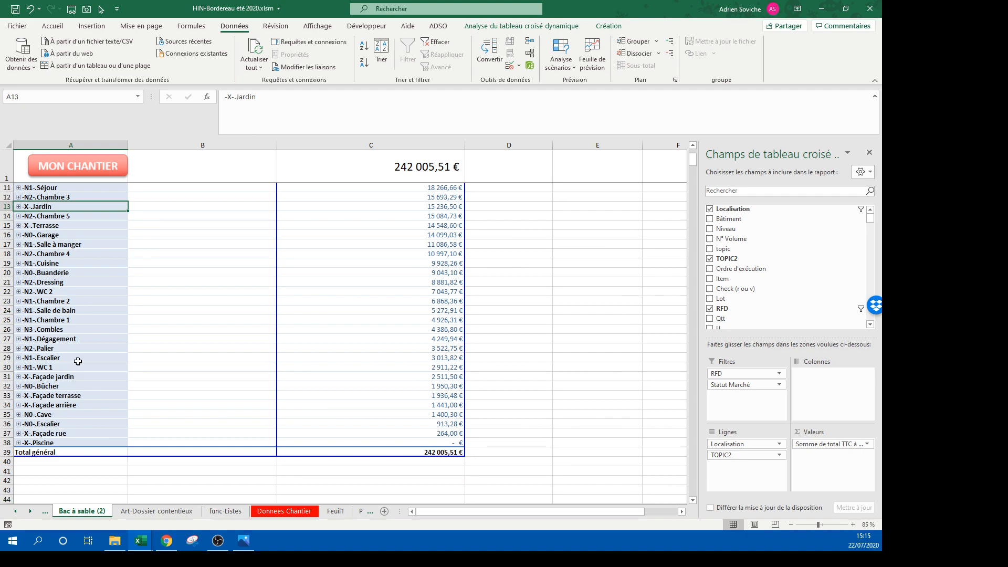
{"action": "scroll", "coordinate": [78, 361], "scroll_direction": "up", "scroll_amount": 3}
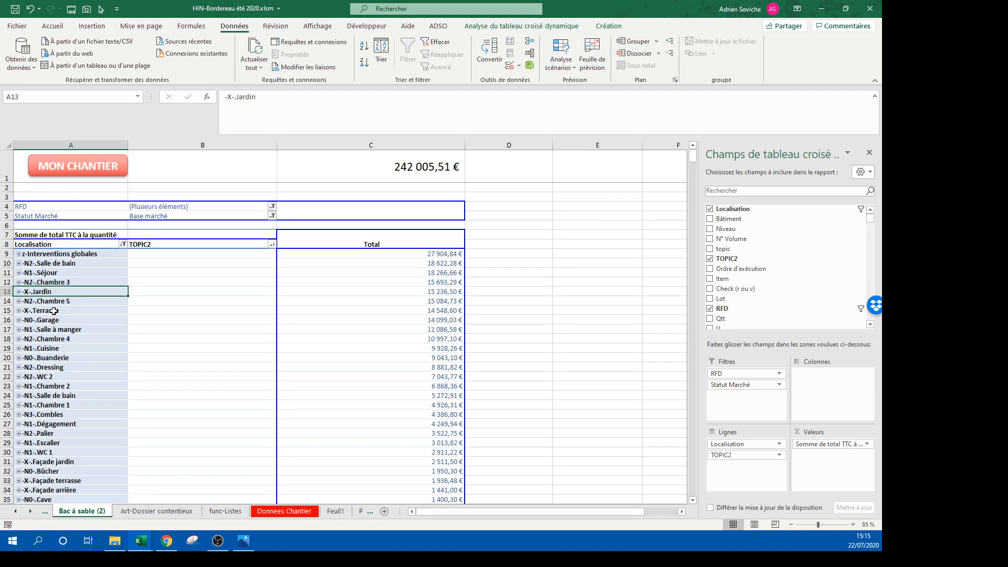
{"action": "left_click", "coordinate": [7, 310]}
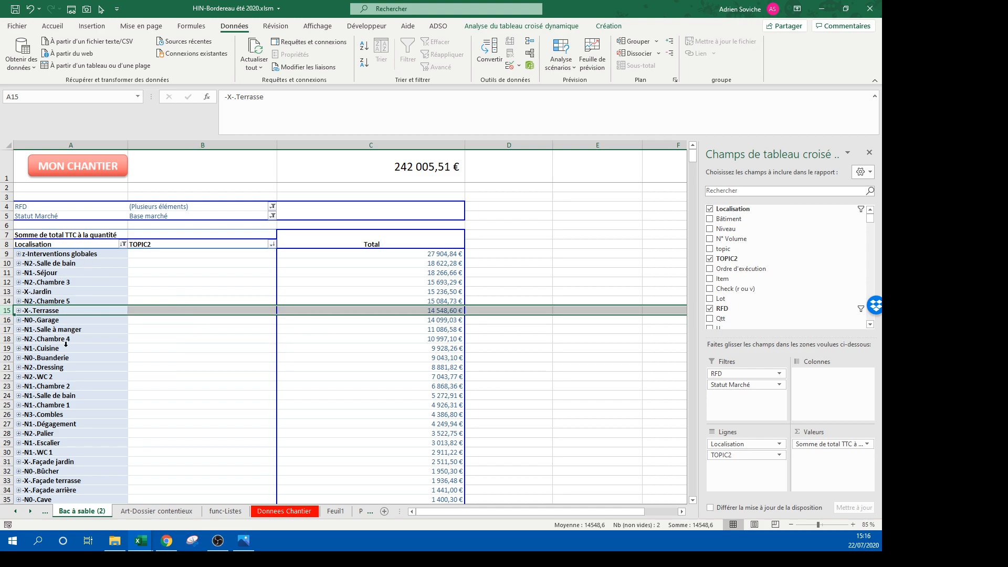
Step: Expand -N1-.Cuisine and examine its topics and amounts, including FINITIONS MURALES and PF05
{"action": "left_click", "coordinate": [20, 348]}
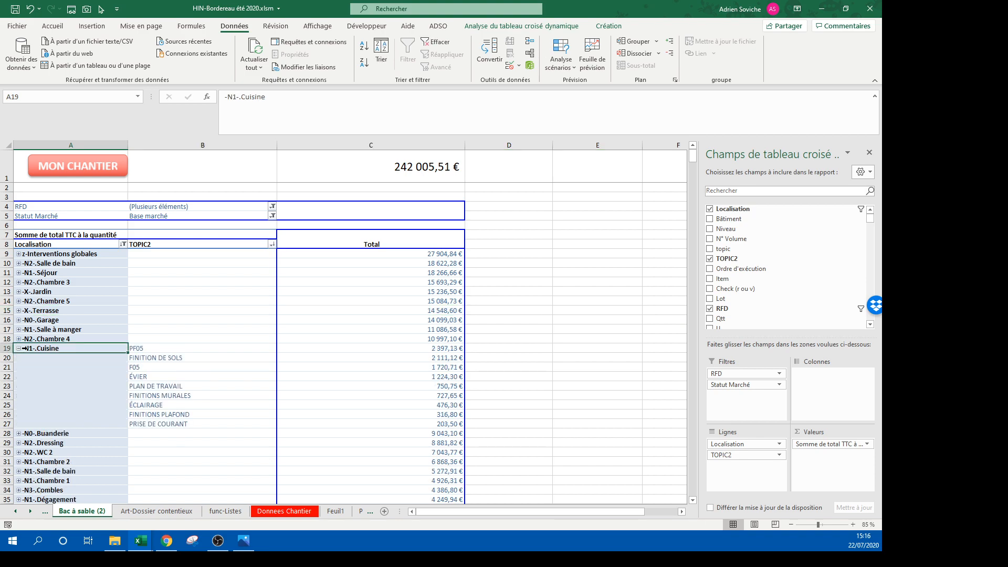
{"action": "left_click", "coordinate": [162, 387]}
{"action": "left_click", "coordinate": [160, 399]}
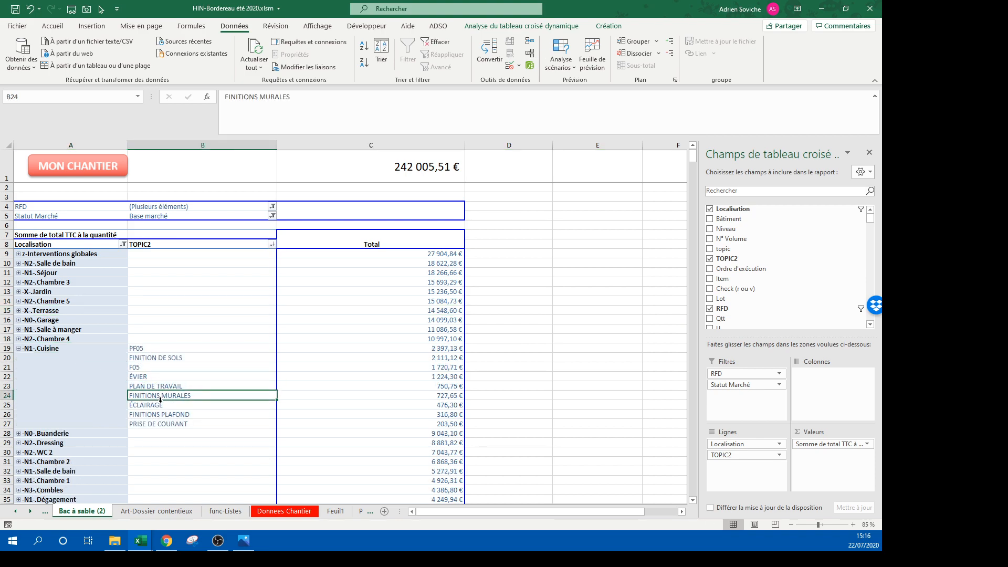
{"action": "left_click", "coordinate": [153, 348]}
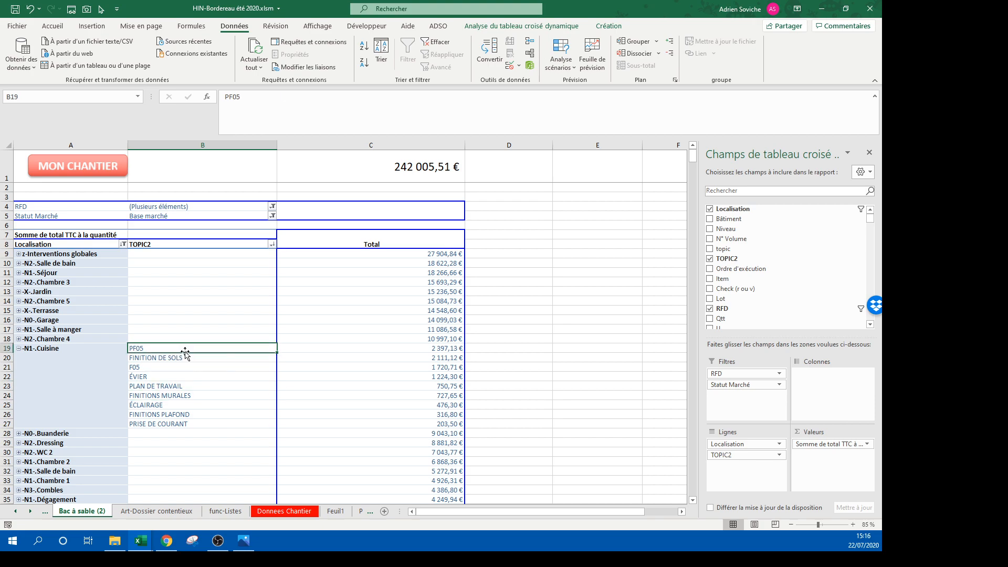
{"action": "left_click", "coordinate": [430, 351]}
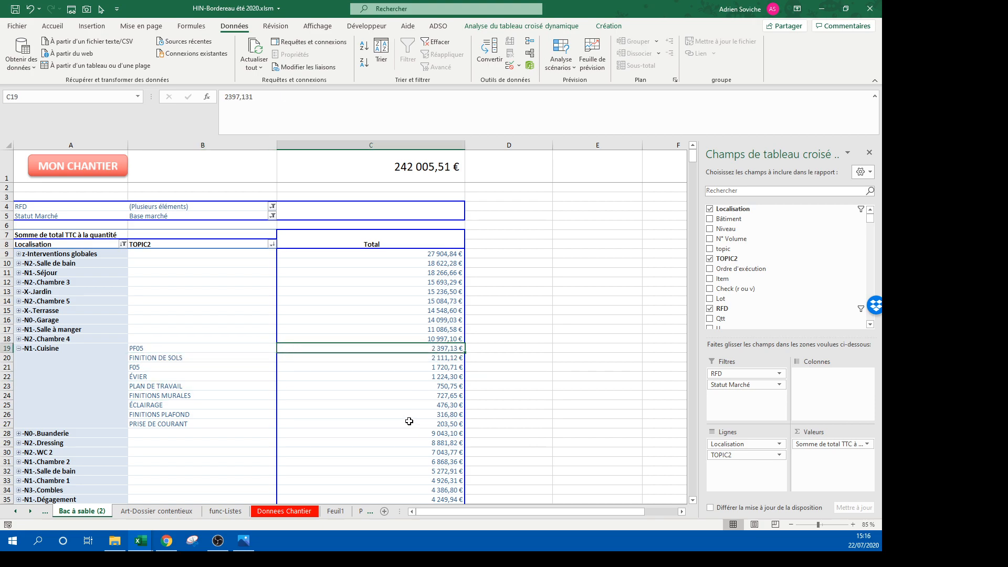
{"action": "mouse_move", "coordinate": [409, 422]}
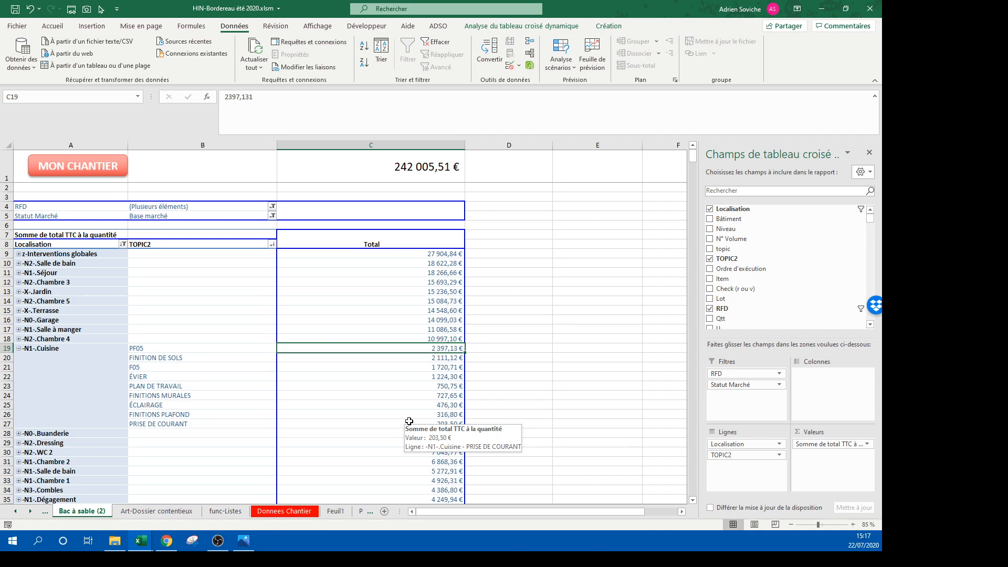
{"action": "left_click", "coordinate": [479, 360]}
{"action": "left_click", "coordinate": [459, 348]}
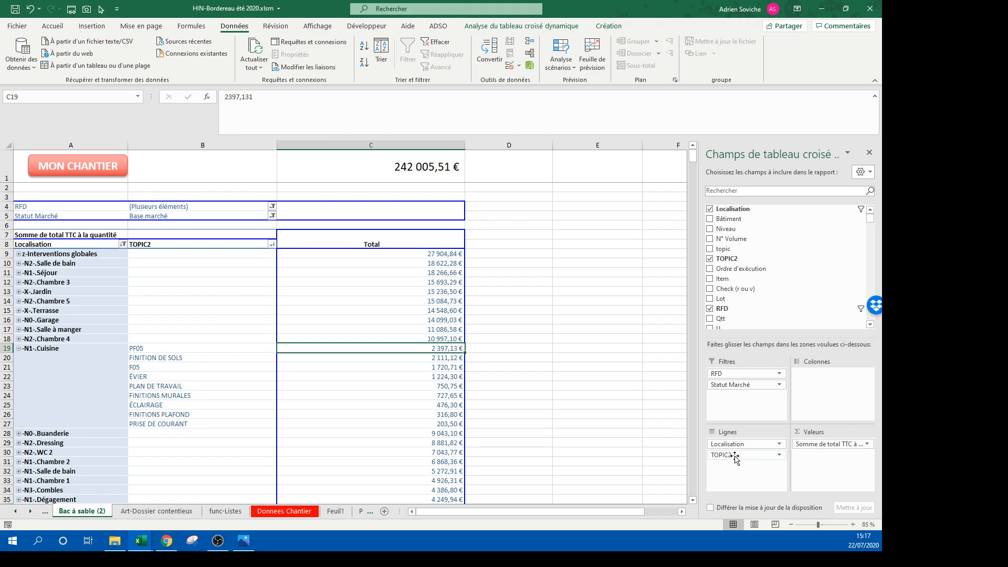
Step: Replace Localisation and TOPIC2 with Lot in the pivot table's rows and nest Localisation beneath Lot
{"action": "left_click_drag", "start_coordinate": [736, 458], "coordinate": [674, 449]}
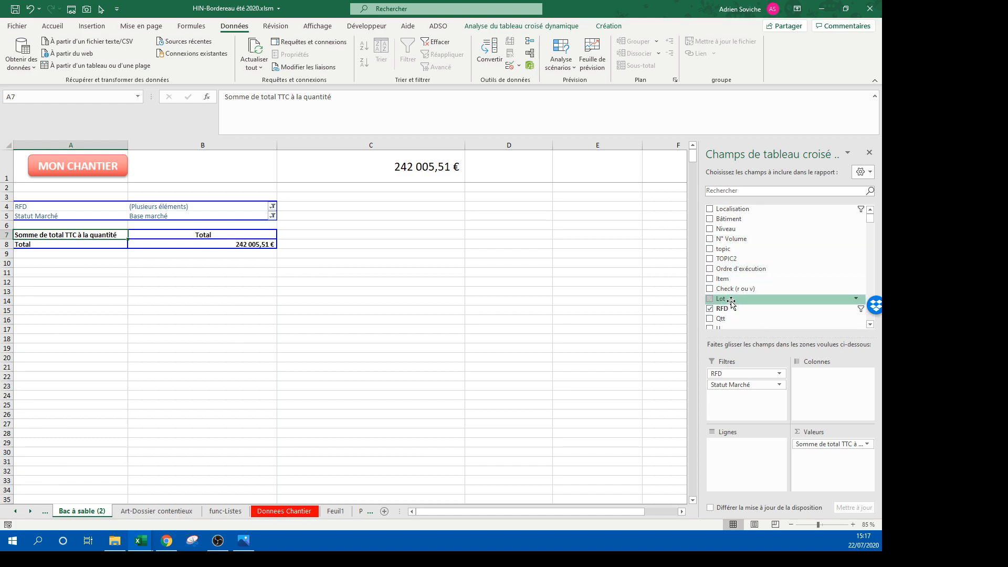
{"action": "left_click_drag", "start_coordinate": [732, 298], "coordinate": [734, 447]}
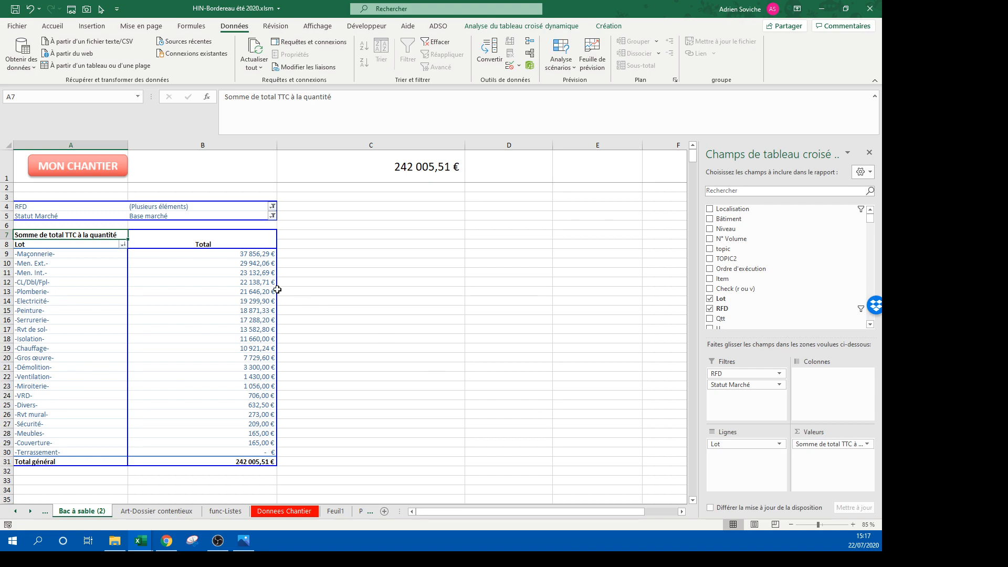
{"action": "left_click", "coordinate": [263, 265]}
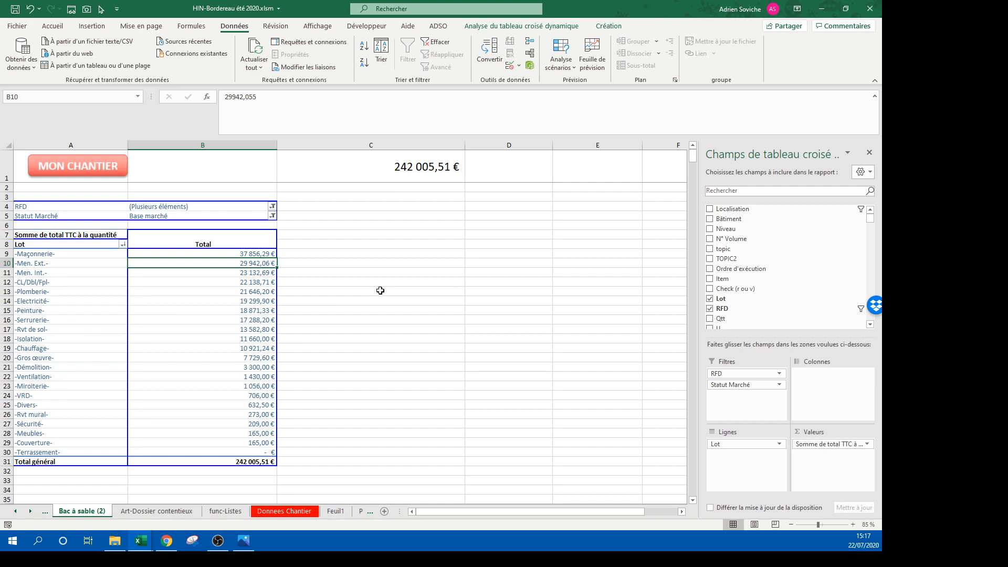
{"action": "left_click", "coordinate": [53, 263]}
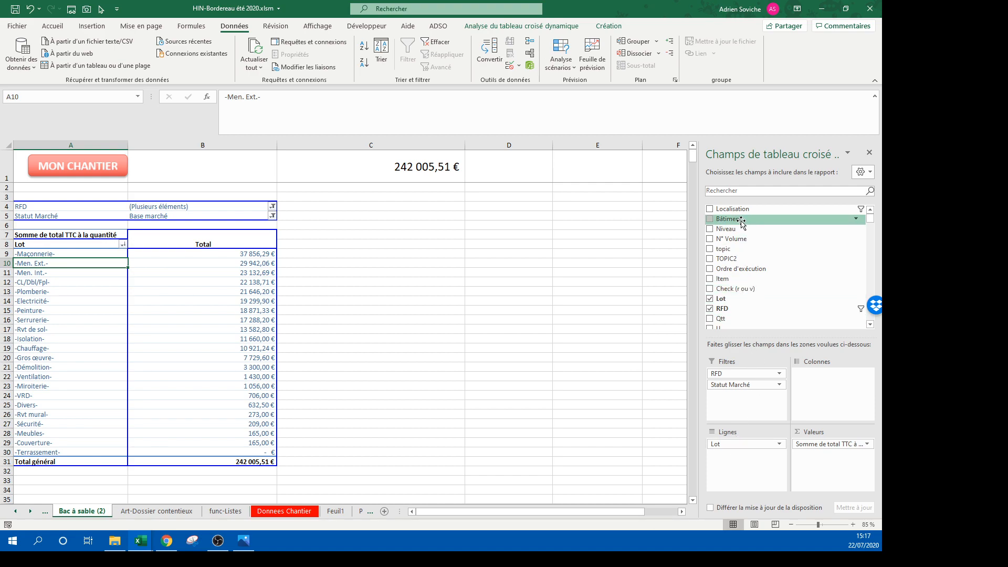
{"action": "left_click_drag", "start_coordinate": [733, 210], "coordinate": [745, 455]}
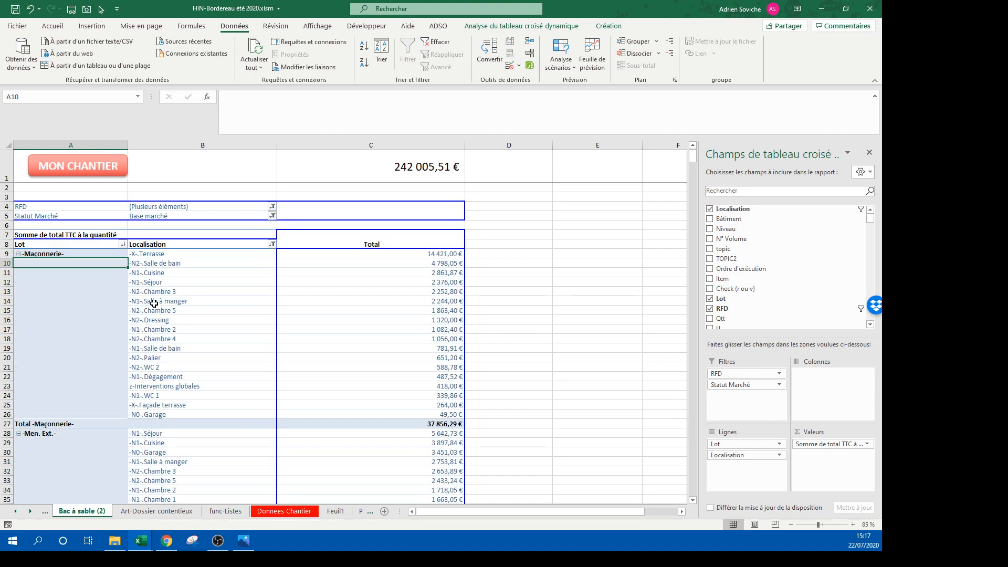
{"action": "scroll", "coordinate": [102, 316], "scroll_direction": "down", "scroll_amount": 5}
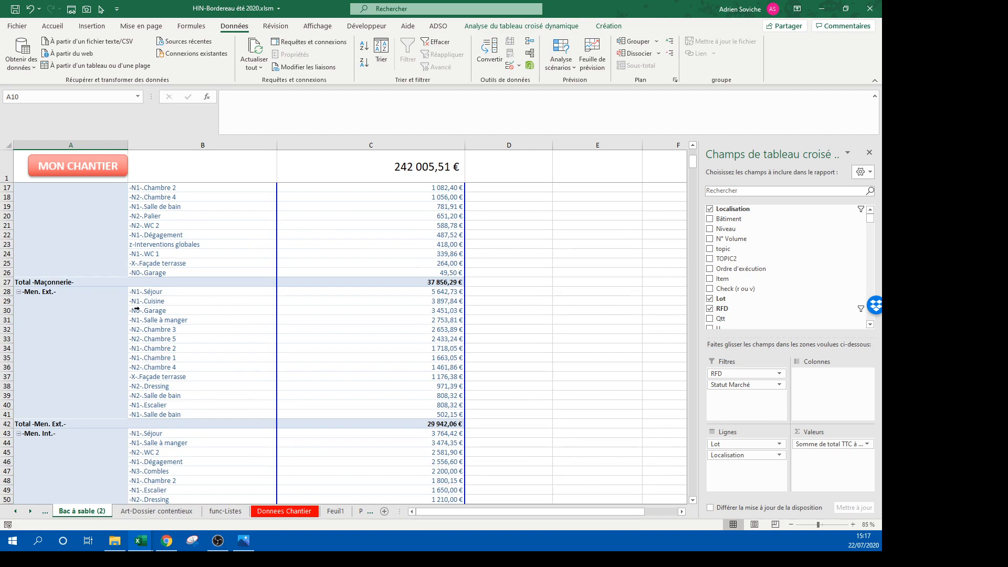
Step: Examine the -Men. Ext.- lot's amounts by location and select the lines from -N2-.Chambre 3 to -N2-.Chambre 4
{"action": "left_click_drag", "start_coordinate": [163, 291], "coordinate": [195, 302]}
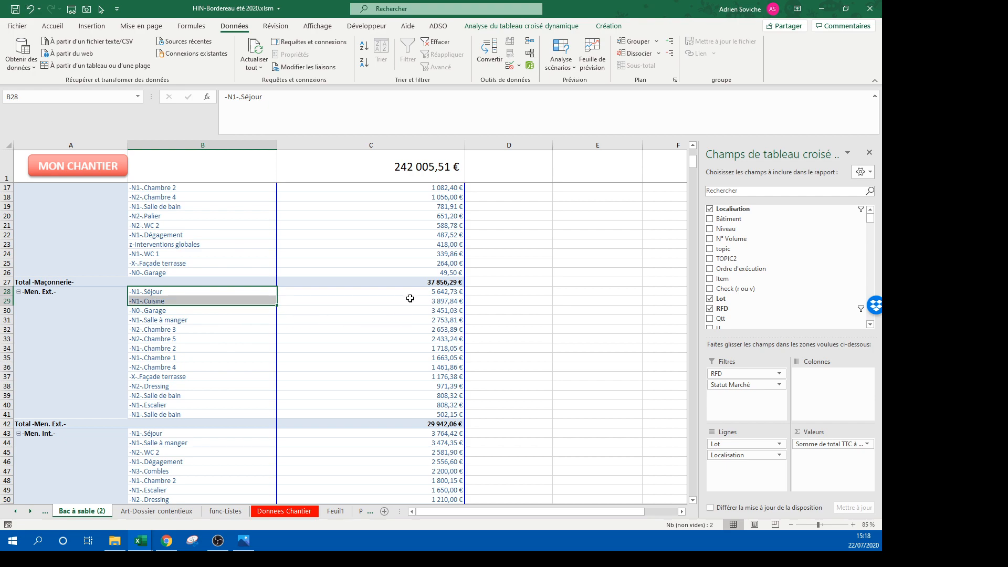
{"action": "left_click_drag", "start_coordinate": [427, 283], "coordinate": [444, 362]}
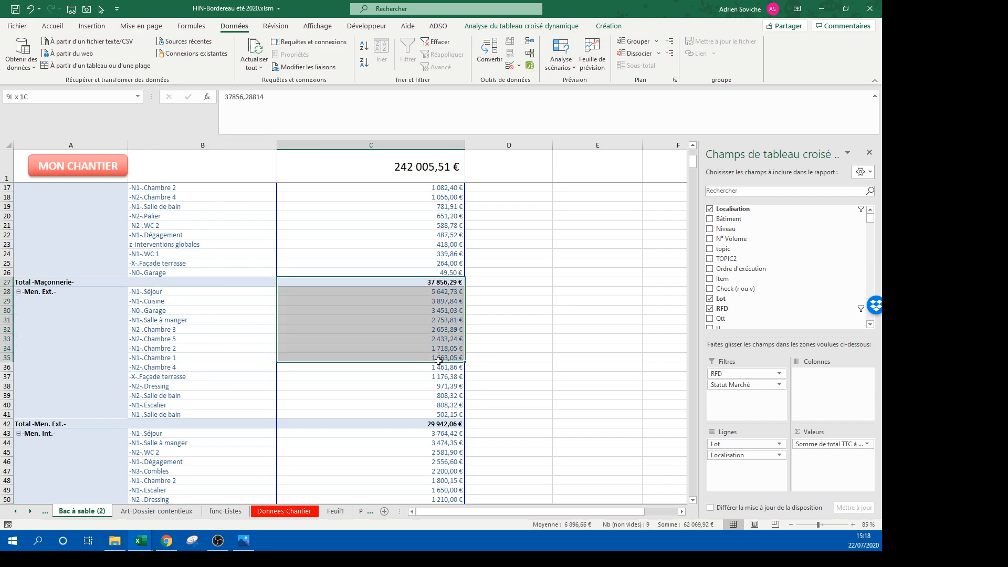
{"action": "left_click", "coordinate": [450, 292]}
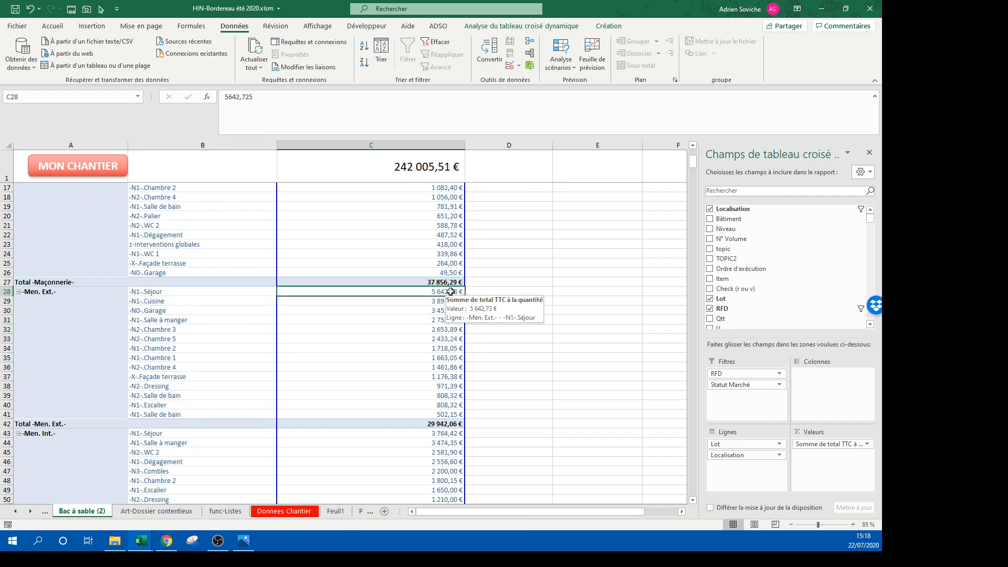
{"action": "left_click_drag", "start_coordinate": [440, 423], "coordinate": [456, 290]}
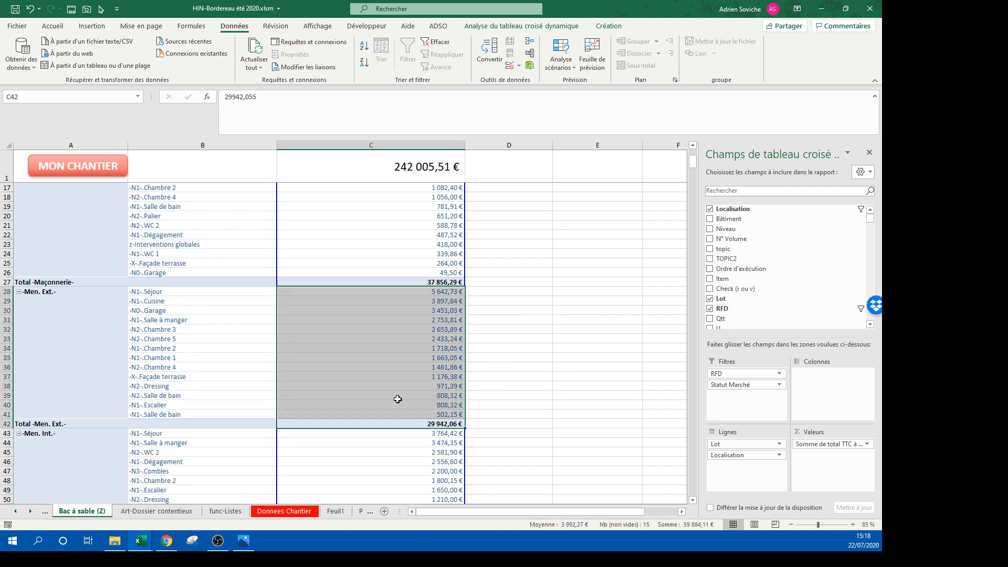
{"action": "left_click_drag", "start_coordinate": [171, 367], "coordinate": [385, 330]}
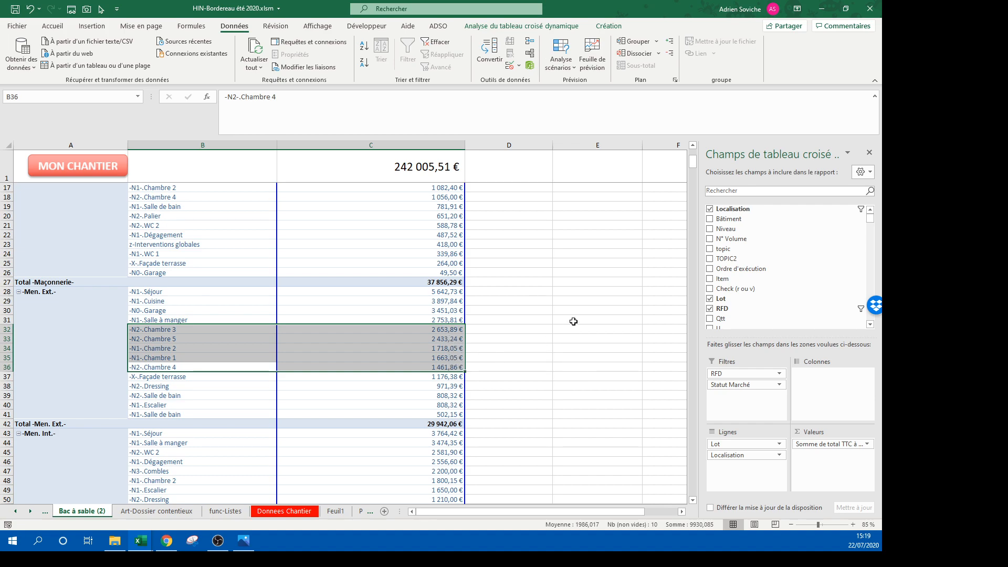
Step: Examine the -Men. Ext.- amounts of the bedroom lines from -N2-.Chambre 3 to -N2-.Chambre 4
{"action": "left_click_drag", "start_coordinate": [489, 329], "coordinate": [485, 367]}
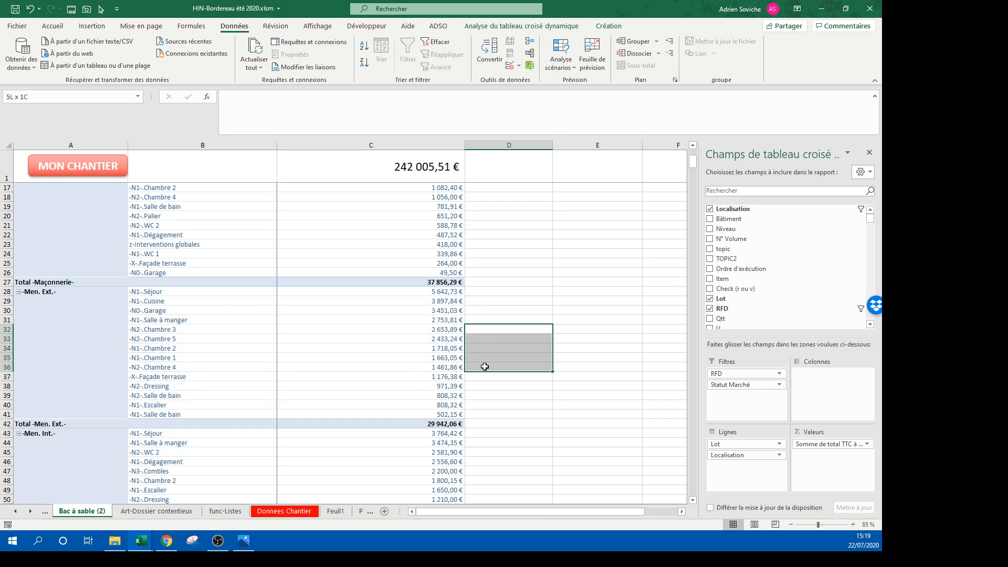
{"action": "left_click_drag", "start_coordinate": [154, 331], "coordinate": [420, 361]}
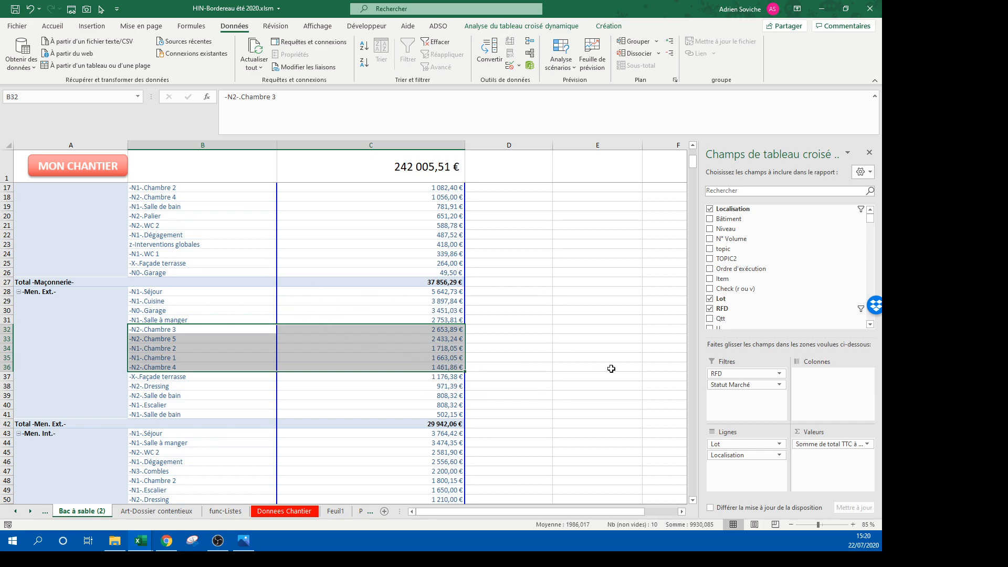
{"action": "left_click_drag", "start_coordinate": [439, 329], "coordinate": [440, 367]}
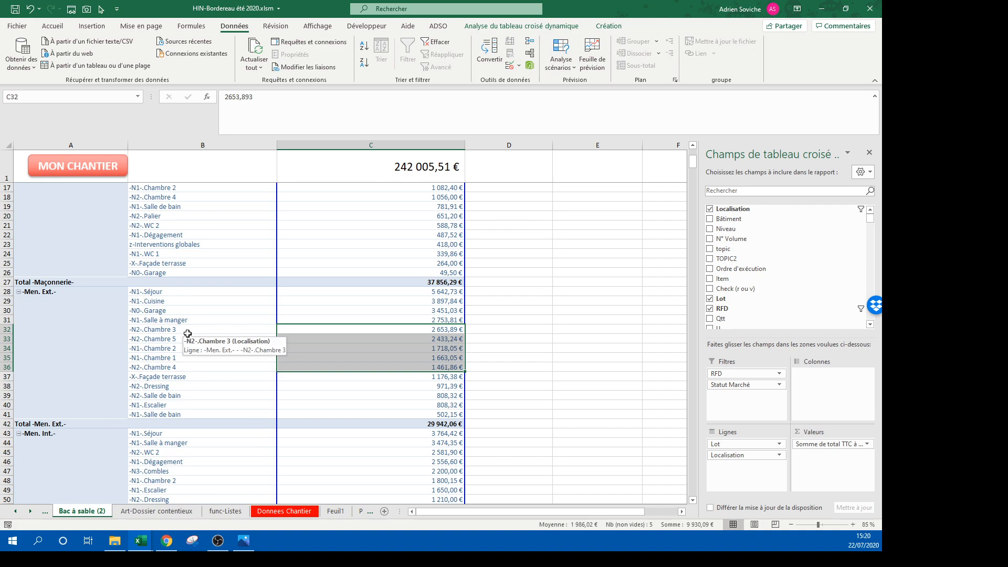
{"action": "left_click", "coordinate": [520, 350]}
Step: Examine the -Maçonnerie- lot's amounts by location, including the -N2-.Salle de bain line
{"action": "scroll", "coordinate": [520, 351], "scroll_direction": "up", "scroll_amount": 5}
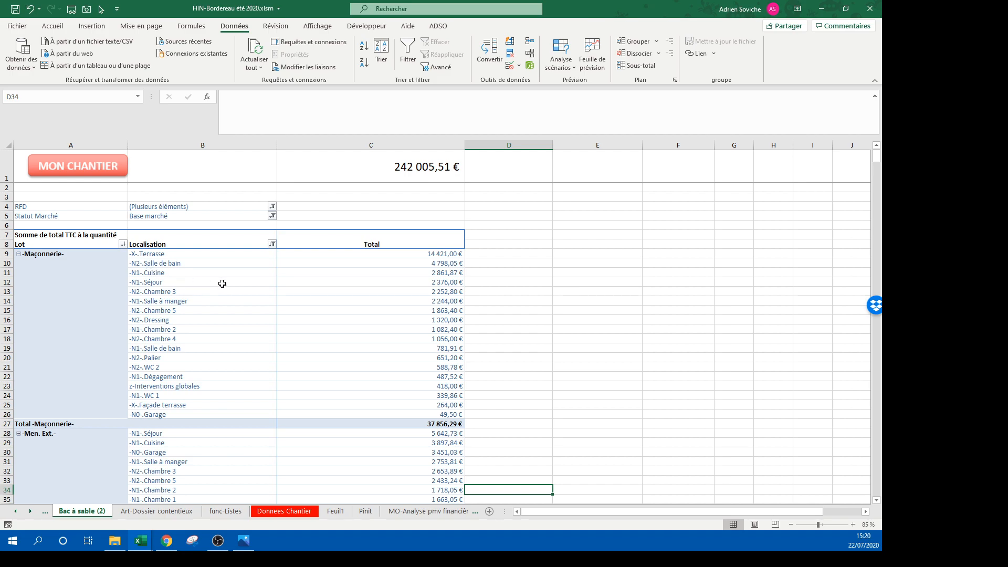
{"action": "scroll", "coordinate": [295, 306], "scroll_direction": "down", "scroll_amount": 2}
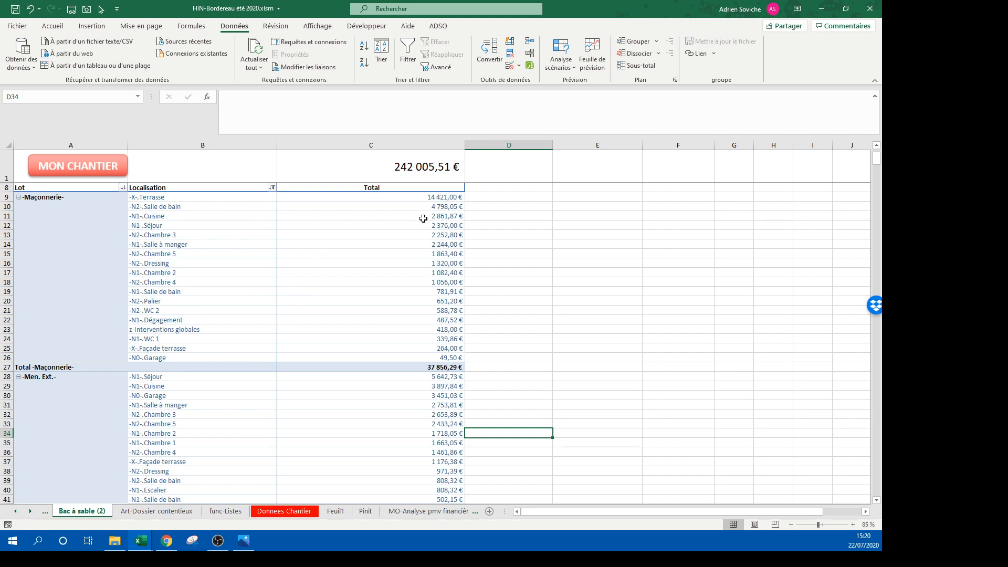
{"action": "left_click", "coordinate": [181, 207]}
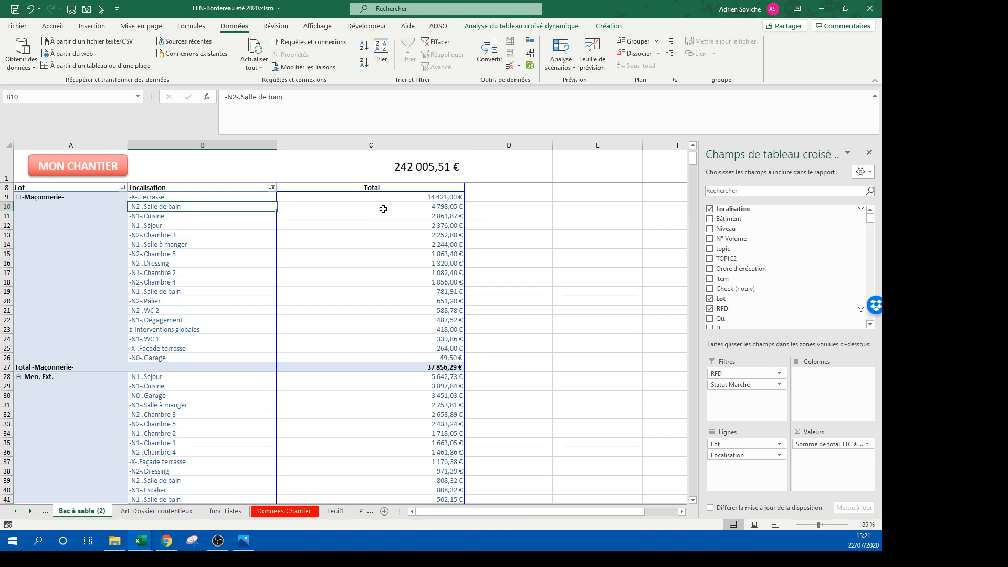
{"action": "left_click", "coordinate": [437, 206]}
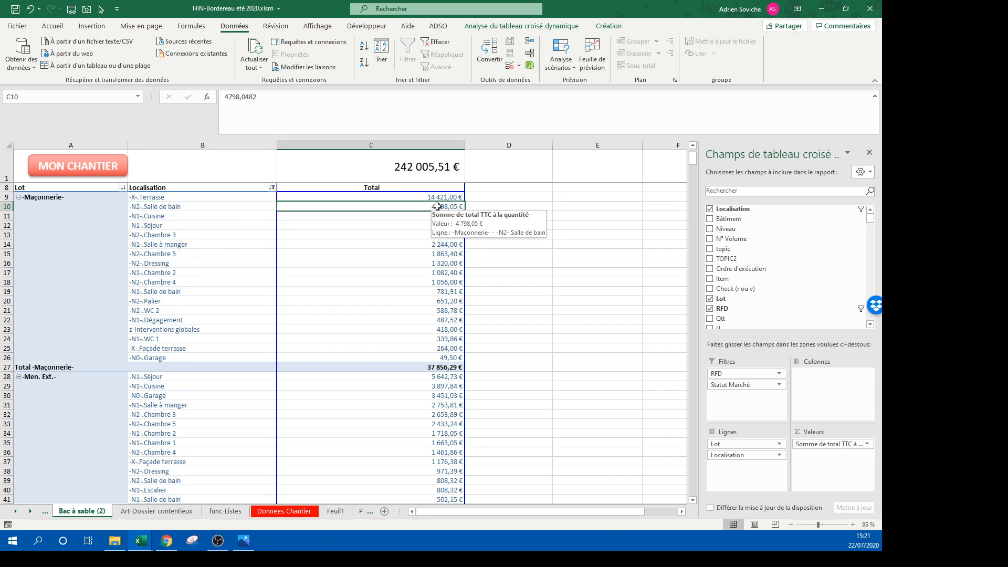
Step: Remove Lot from the pivot table's rows and review the totals per location
{"action": "left_click_drag", "start_coordinate": [722, 444], "coordinate": [658, 422]}
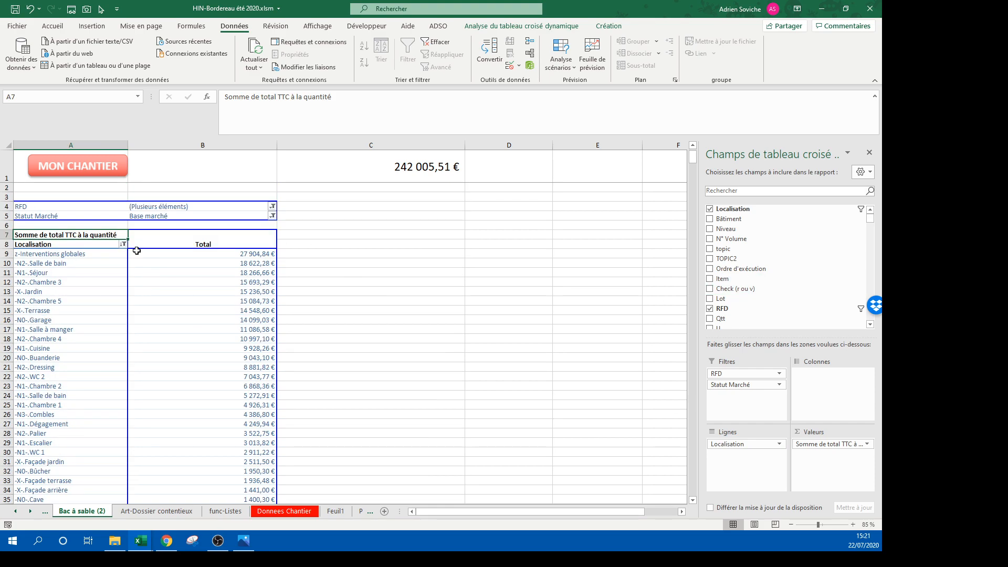
{"action": "left_click", "coordinate": [77, 256]}
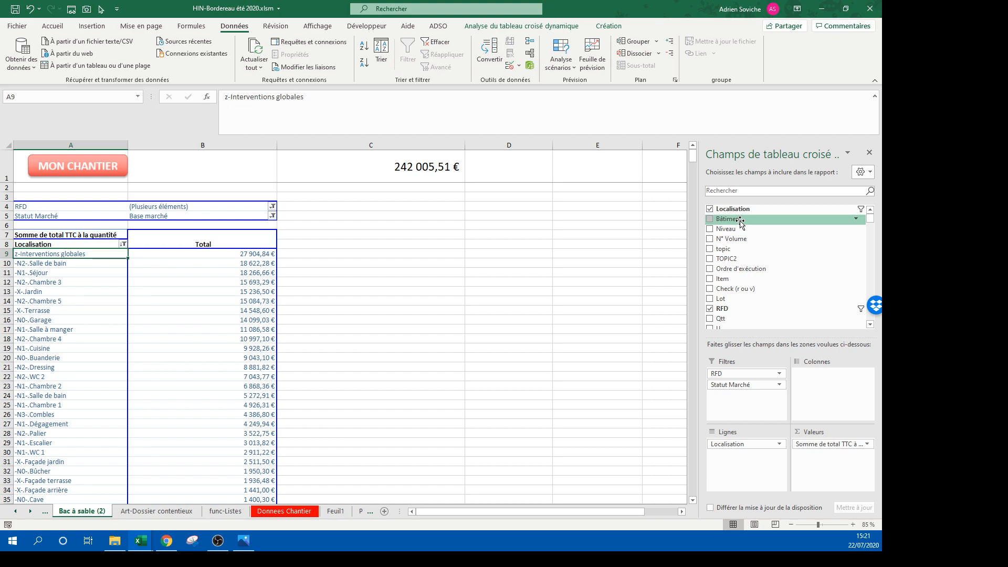
{"action": "scroll", "coordinate": [467, 353], "scroll_direction": "down", "scroll_amount": 2}
{"action": "scroll", "coordinate": [430, 332], "scroll_direction": "up", "scroll_amount": 2}
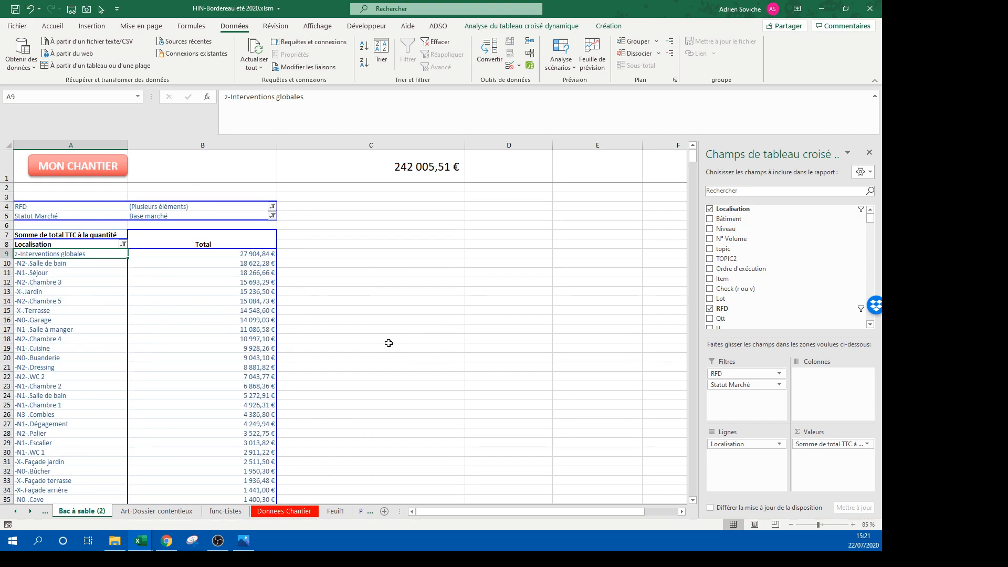
{"action": "mouse_move", "coordinate": [54, 267]}
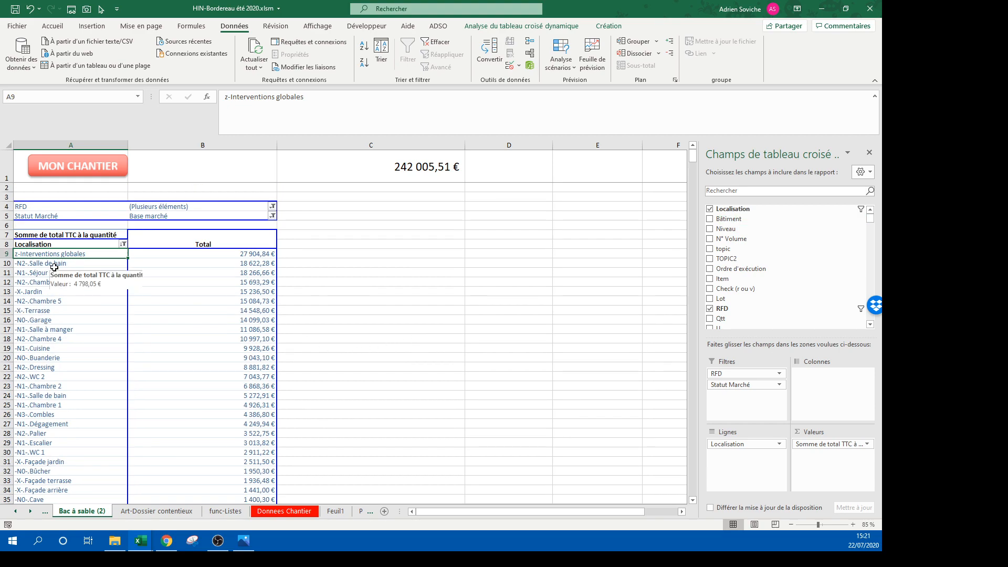
{"action": "left_click", "coordinate": [250, 350]}
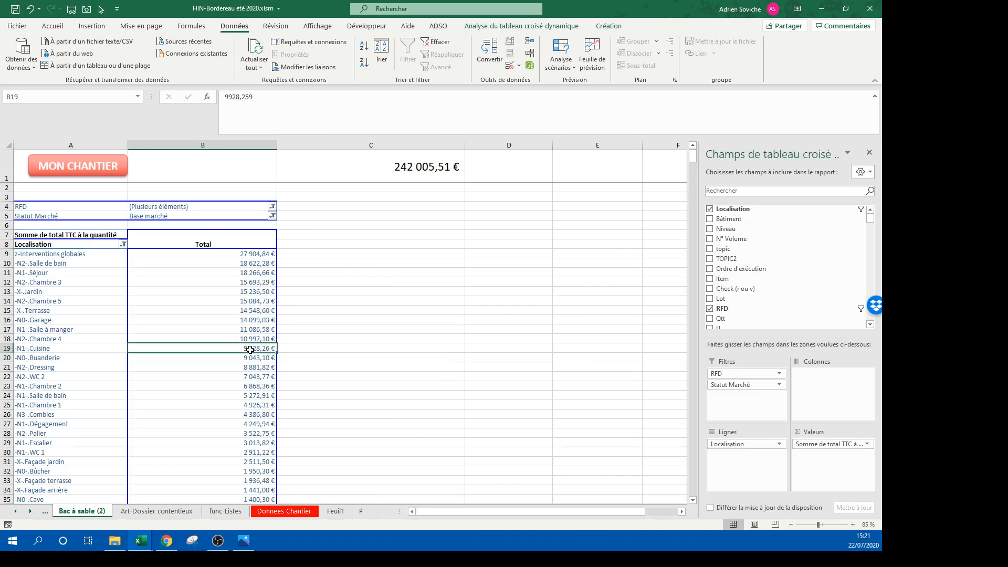
{"action": "scroll", "coordinate": [250, 349], "scroll_direction": "down", "scroll_amount": 2}
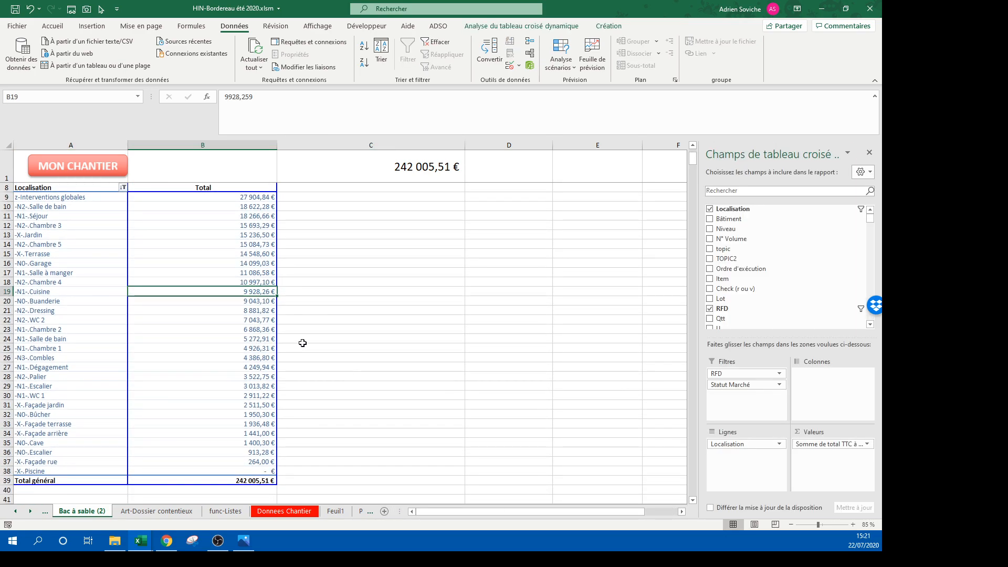
Step: Replace Localisation with Item in the pivot table's rows and summarise Qtt as the value instead of total TTC
{"action": "left_click_drag", "start_coordinate": [726, 444], "coordinate": [635, 439]}
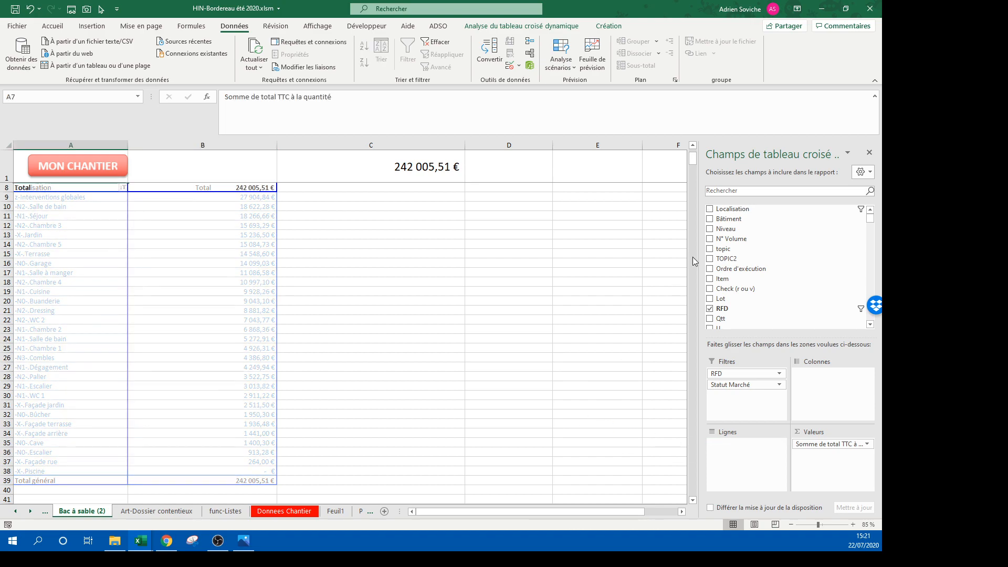
{"action": "left_click_drag", "start_coordinate": [724, 280], "coordinate": [755, 455]}
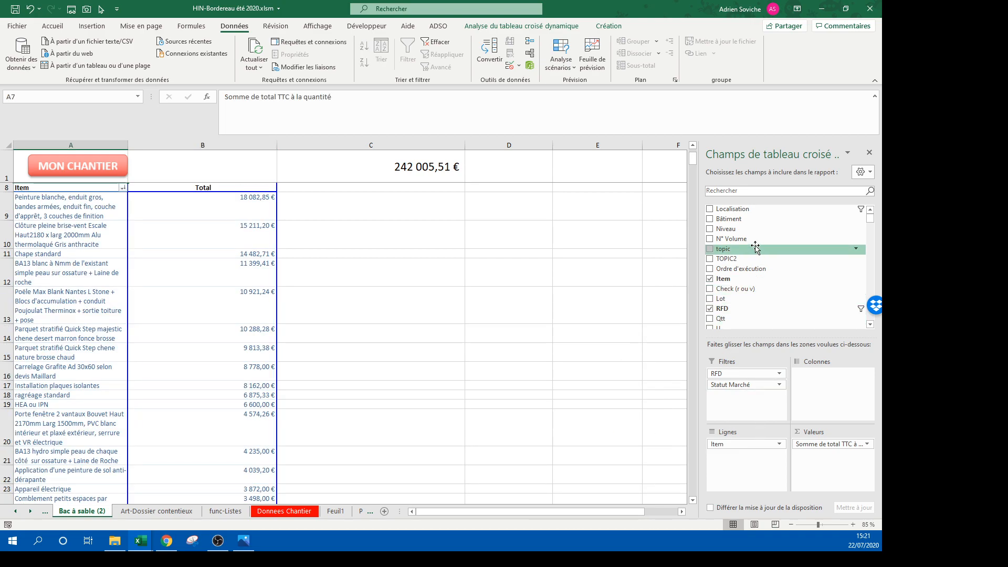
{"action": "left_click_drag", "start_coordinate": [725, 319], "coordinate": [742, 457]}
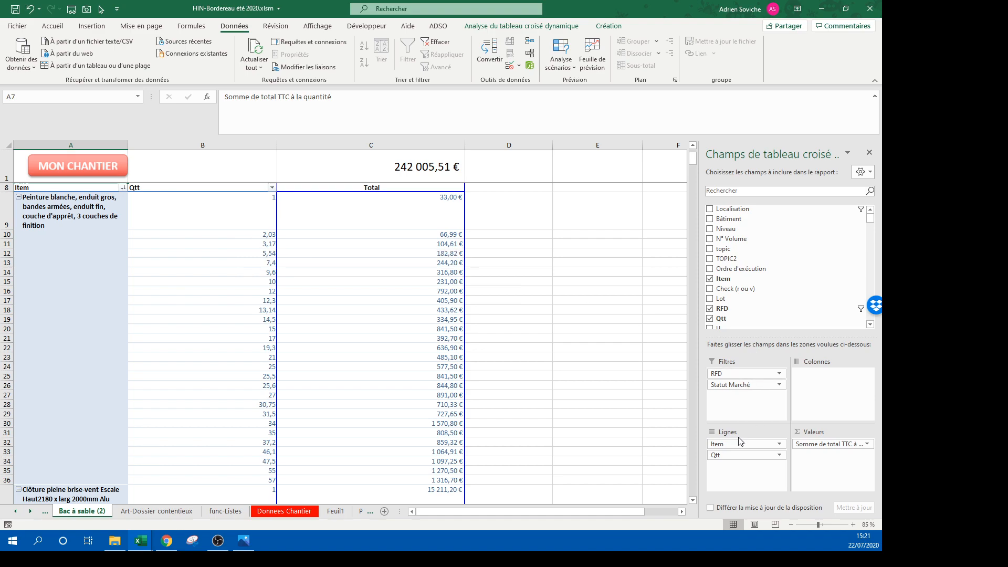
{"action": "left_click_drag", "start_coordinate": [727, 455], "coordinate": [623, 432]}
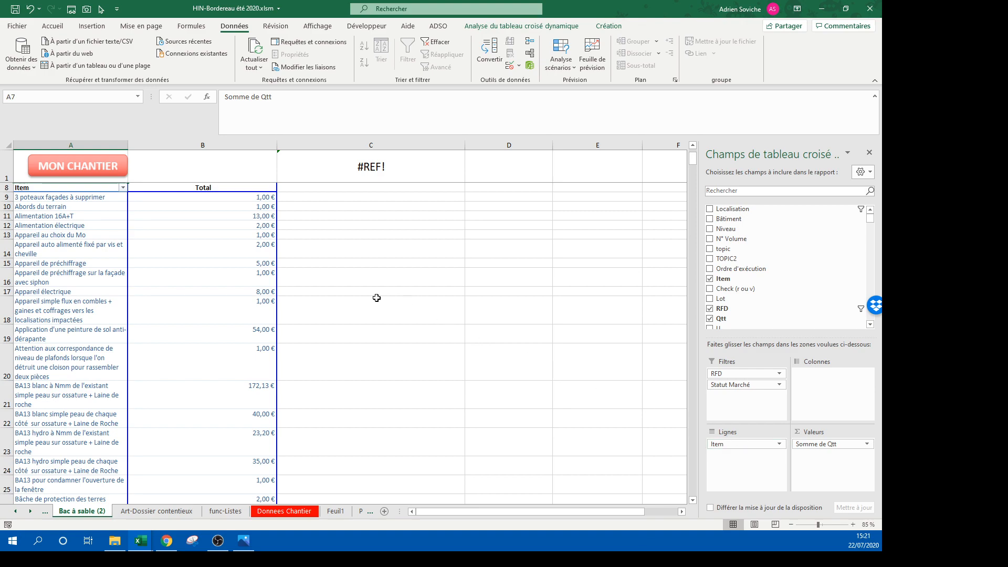
Step: Inspect the formula in cell C1 and the quantities listed per item
{"action": "left_click", "coordinate": [391, 172]}
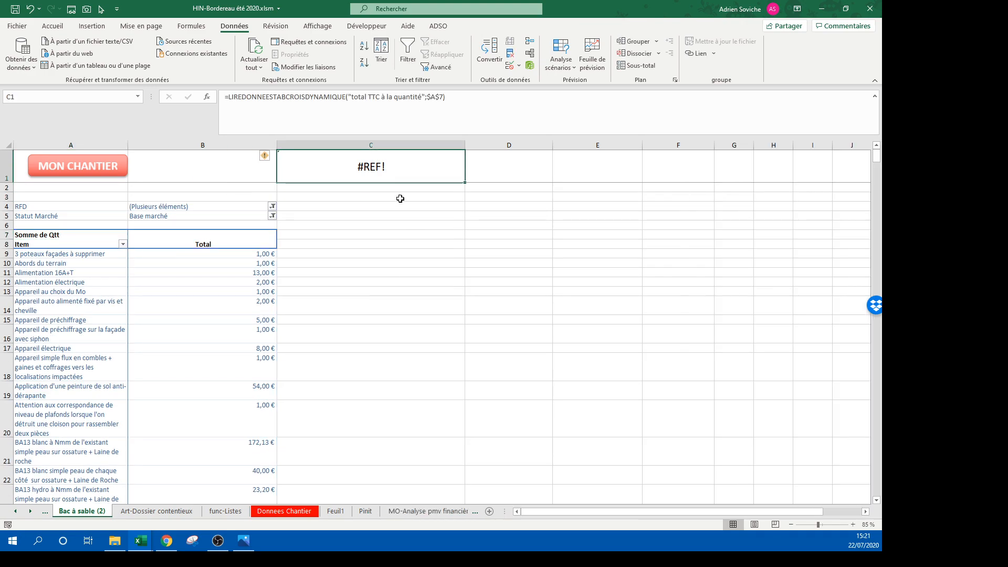
{"action": "left_click", "coordinate": [233, 336]}
{"action": "scroll", "coordinate": [424, 336], "scroll_direction": "down", "scroll_amount": 1}
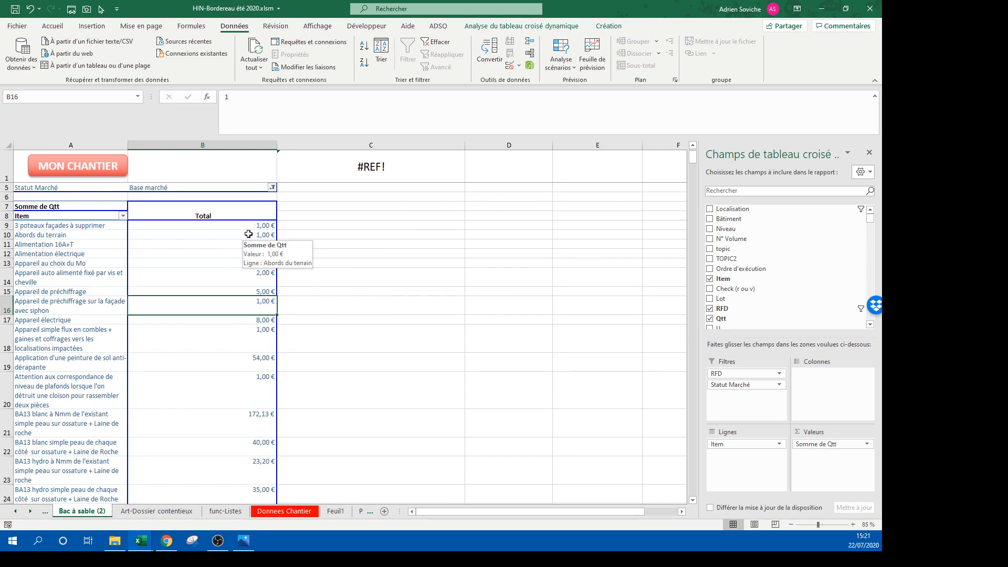
{"action": "left_click", "coordinate": [246, 208]}
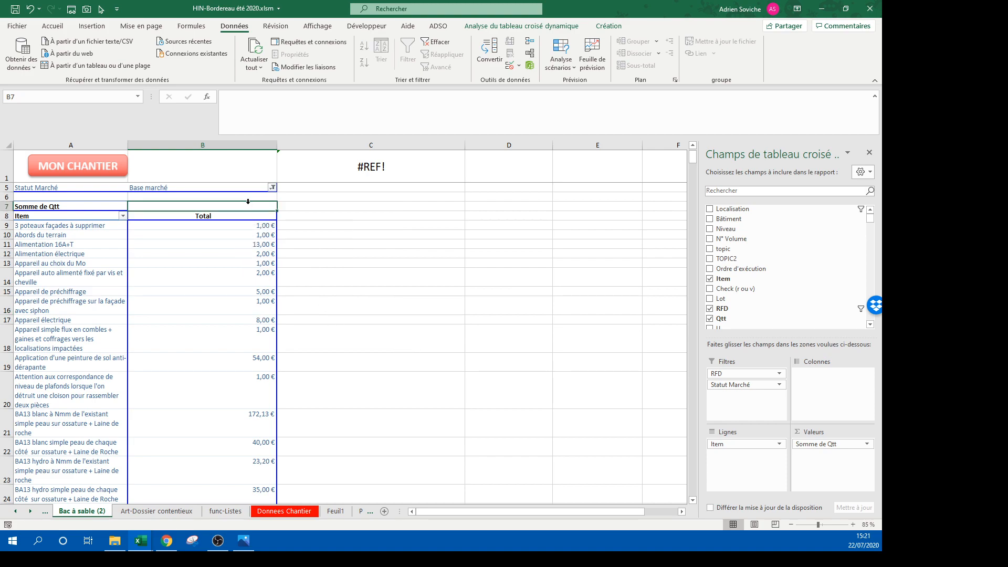
{"action": "right_click", "coordinate": [247, 204]}
{"action": "left_click", "coordinate": [255, 207]}
{"action": "scroll", "coordinate": [255, 207], "scroll_direction": "up", "scroll_amount": 1}
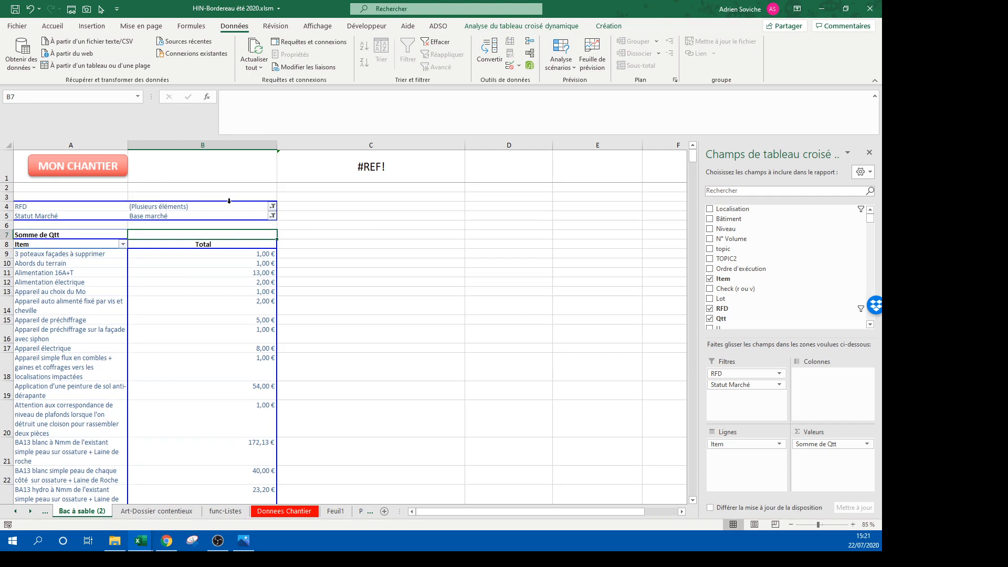
{"action": "left_click", "coordinate": [229, 207]}
{"action": "right_click", "coordinate": [231, 207]}
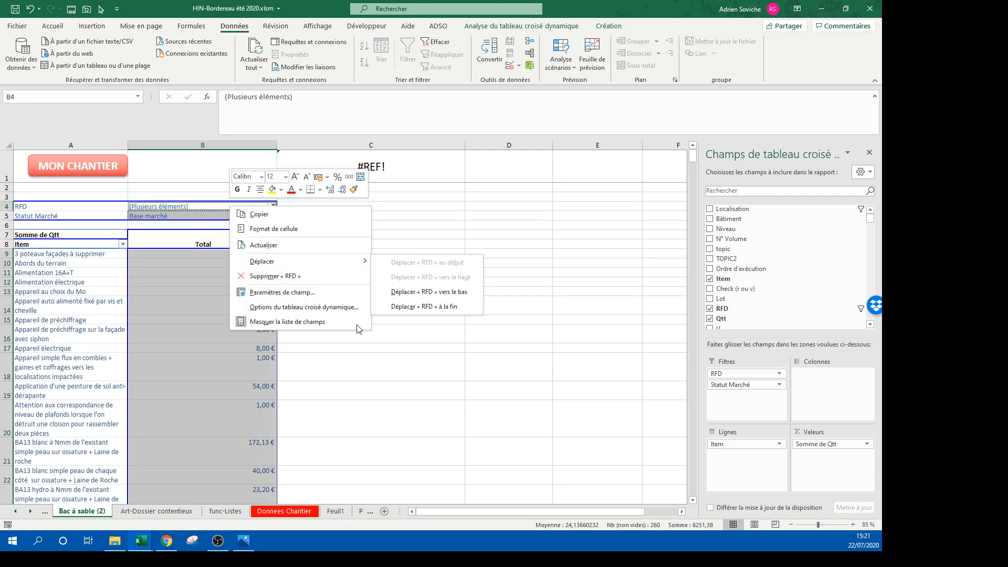
{"action": "right_click", "coordinate": [239, 374]}
{"action": "left_click", "coordinate": [604, 350]}
Step: Sort the pivot table's items by Somme de Qtt from largest to smallest
{"action": "right_click", "coordinate": [247, 364]}
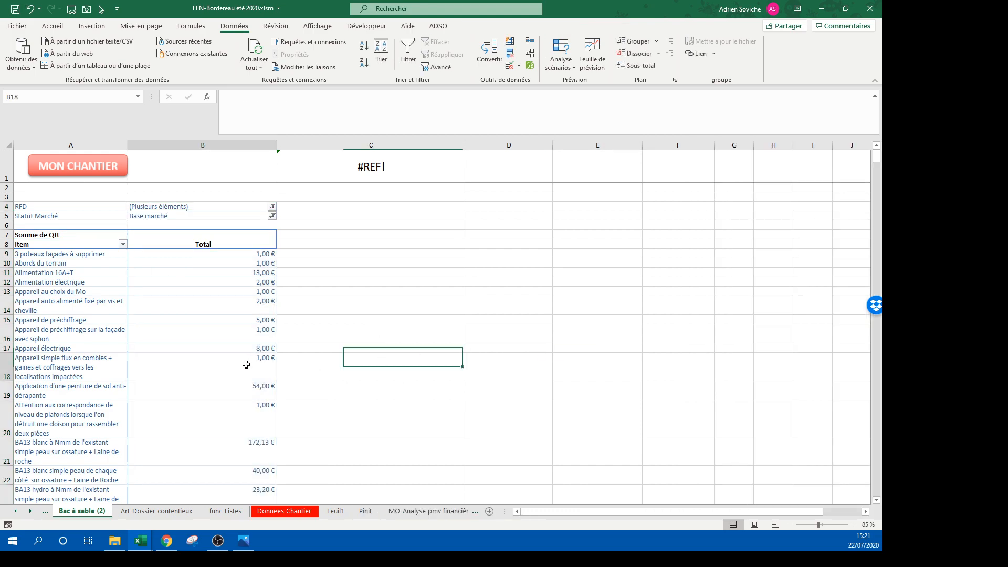
{"action": "mouse_move", "coordinate": [309, 247]}
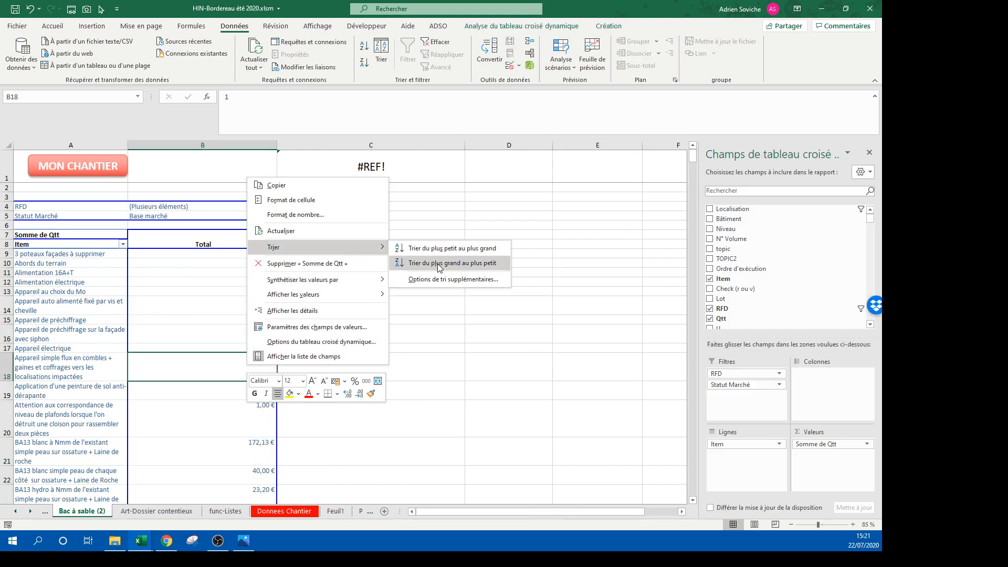
{"action": "left_click", "coordinate": [420, 263]}
Step: Examine the largest item quantities, including Peinture blanche, Chape standard, ragréage standard and BA13 blanc
{"action": "left_click", "coordinate": [124, 266]}
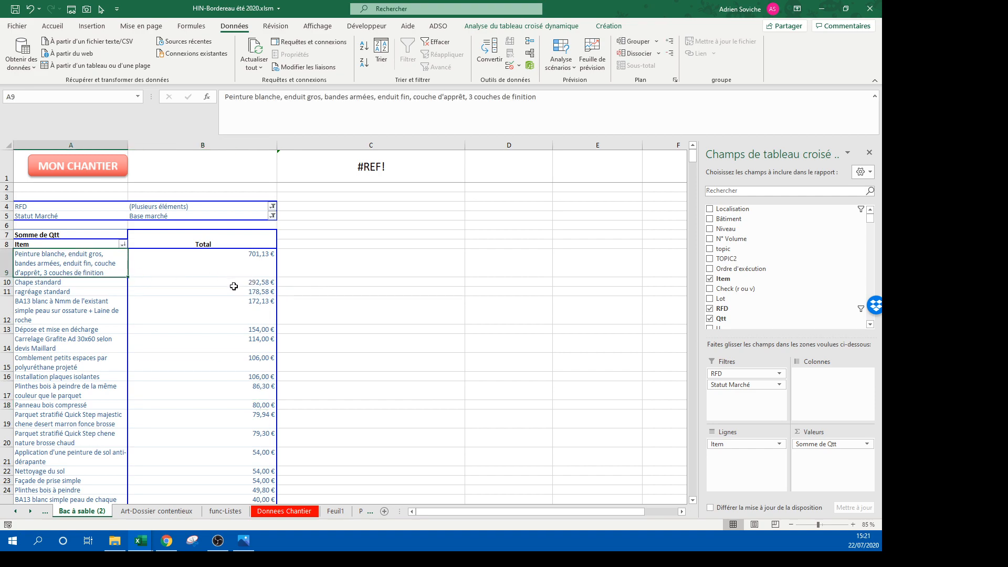
{"action": "left_click_drag", "start_coordinate": [260, 283], "coordinate": [266, 294]}
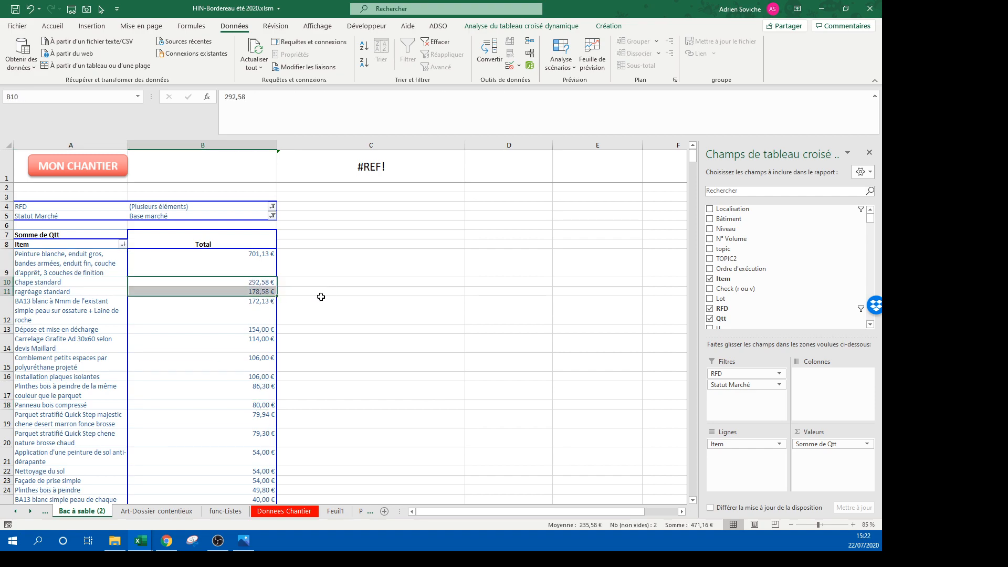
{"action": "left_click", "coordinate": [247, 316]}
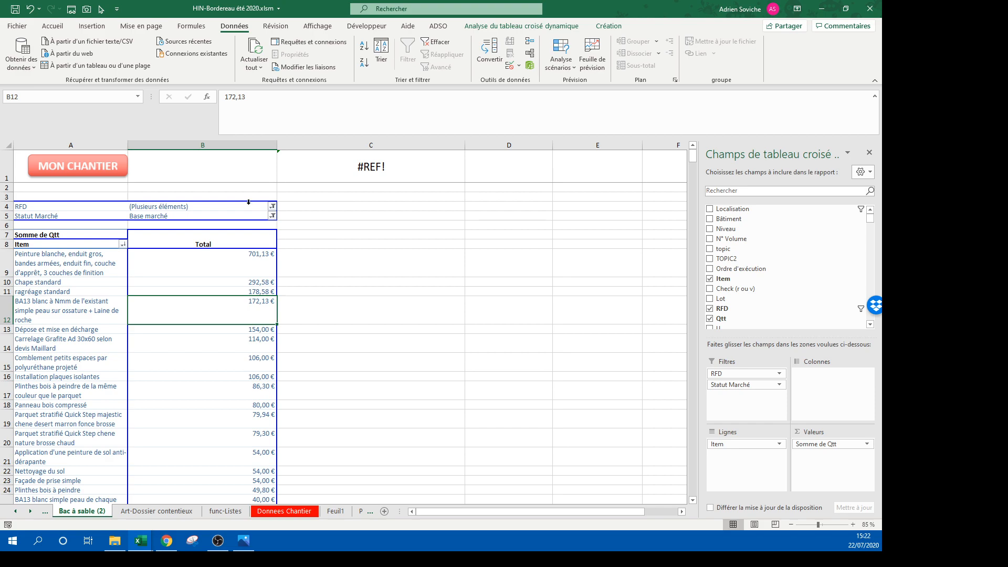
Step: Change the number format of column B to Nombre so the quantities carry no euro sign
{"action": "left_click", "coordinate": [247, 152]}
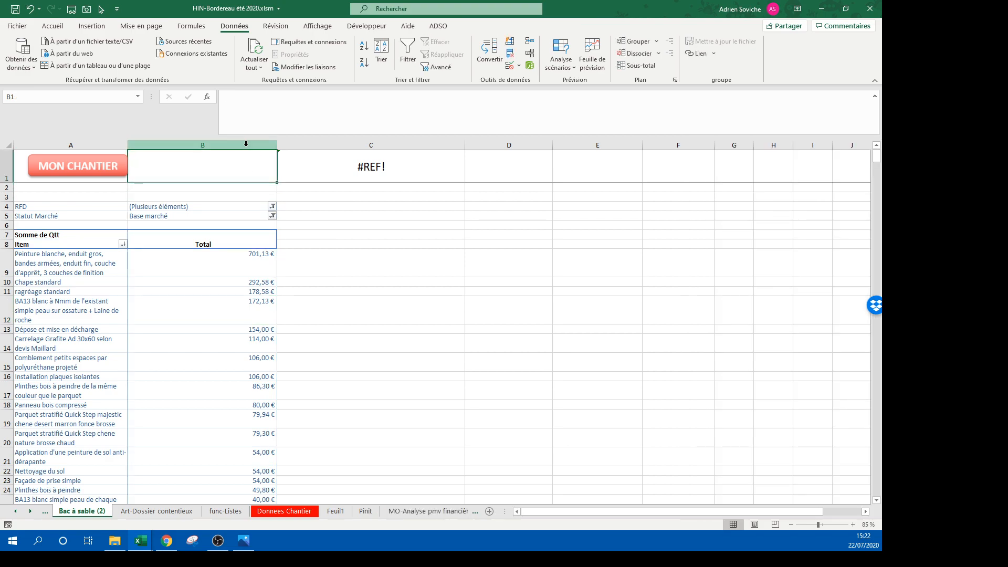
{"action": "left_click", "coordinate": [247, 146]}
{"action": "left_click", "coordinate": [52, 25]}
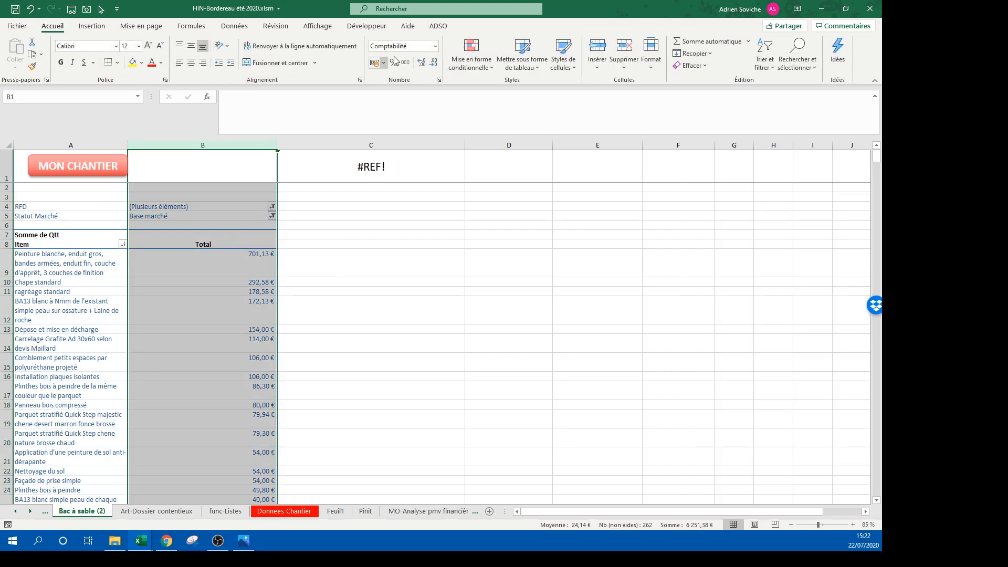
{"action": "left_click", "coordinate": [435, 46]}
{"action": "left_click", "coordinate": [414, 87]}
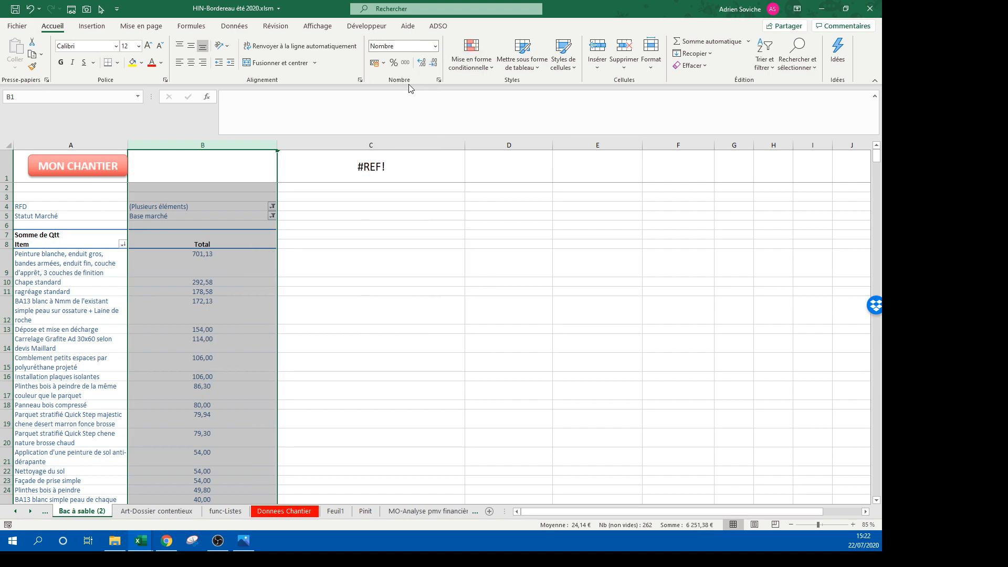
{"action": "left_click", "coordinate": [351, 274]}
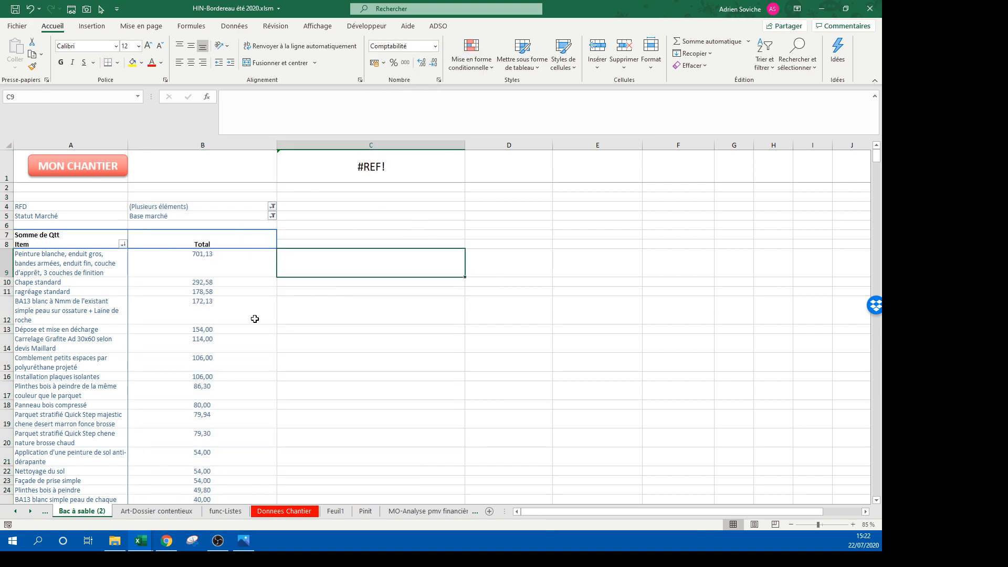
Step: Align the contents of column B to the right
{"action": "left_click", "coordinate": [210, 146]}
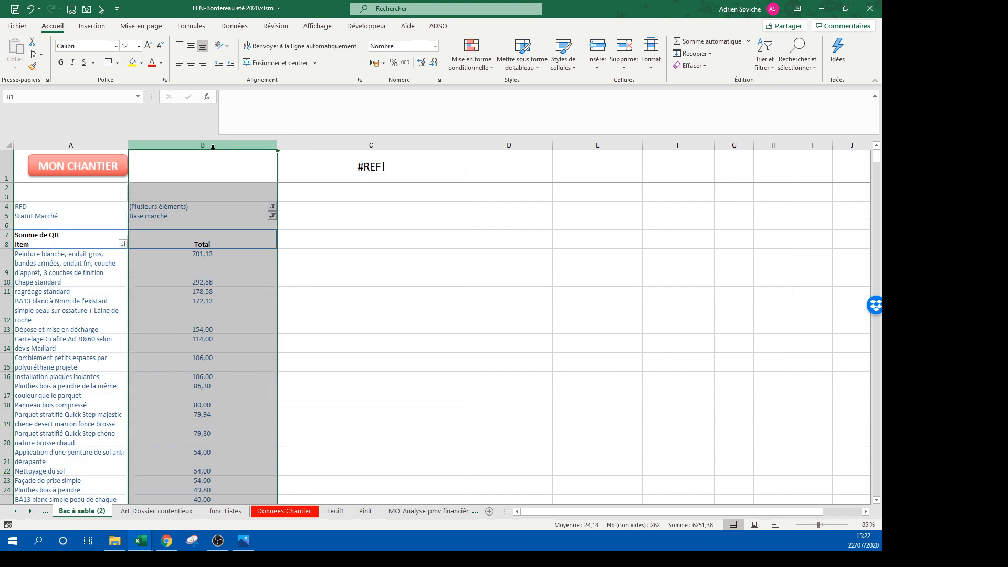
{"action": "left_click", "coordinate": [205, 63]}
{"action": "left_click", "coordinate": [395, 346]}
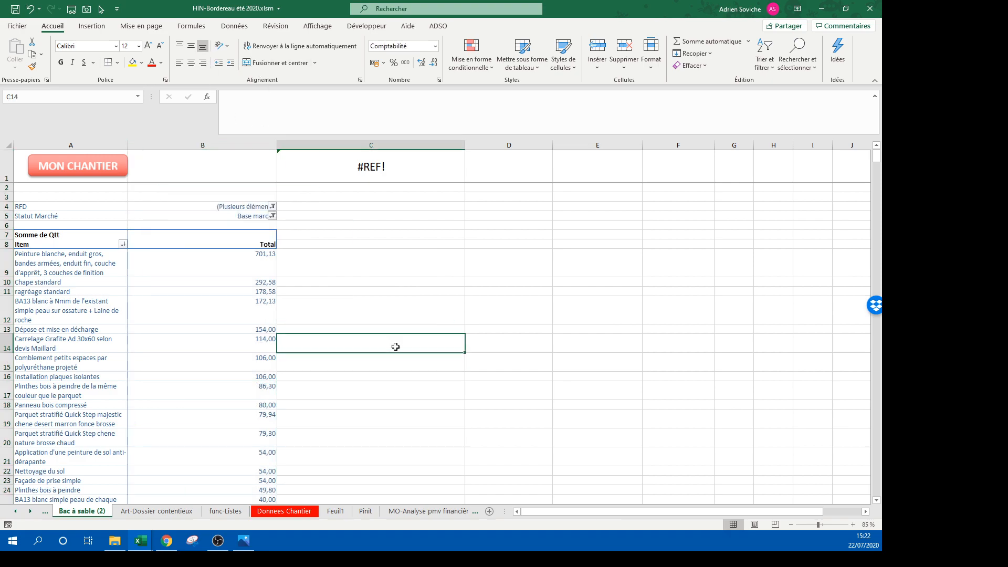
Step: View the Donnees Chantier sheet and return to the Bac à sable (2) sheet
{"action": "left_click", "coordinate": [95, 167]}
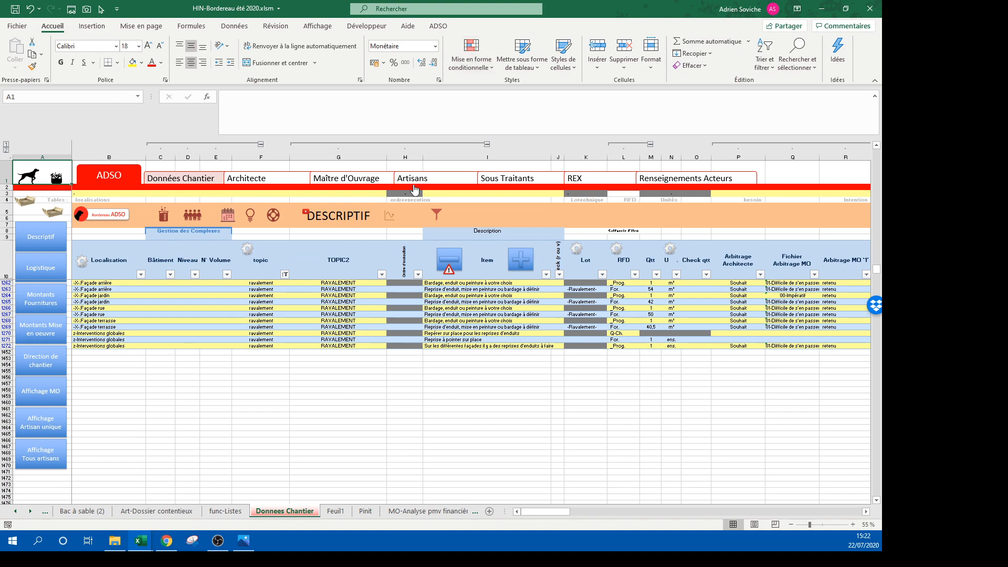
{"action": "left_click", "coordinate": [103, 512]}
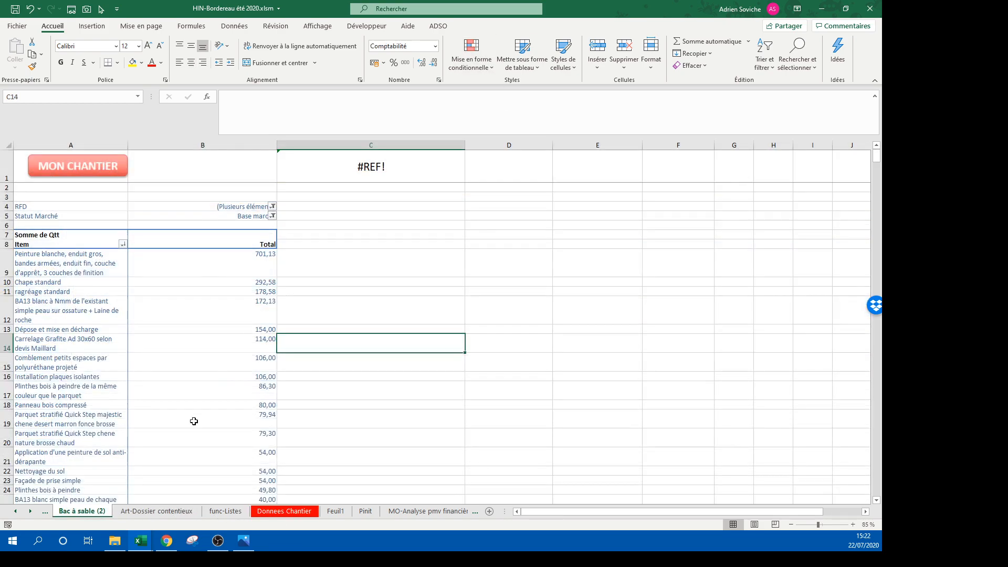
{"action": "left_click", "coordinate": [216, 329]}
{"action": "scroll", "coordinate": [776, 300], "scroll_direction": "down", "scroll_amount": 10}
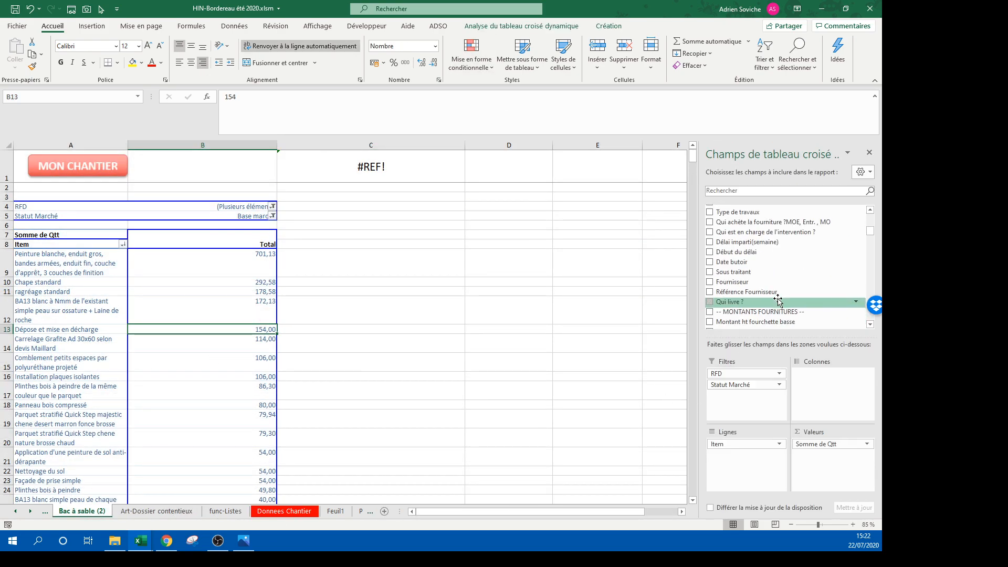
{"action": "scroll", "coordinate": [778, 301], "scroll_direction": "down", "scroll_amount": 2}
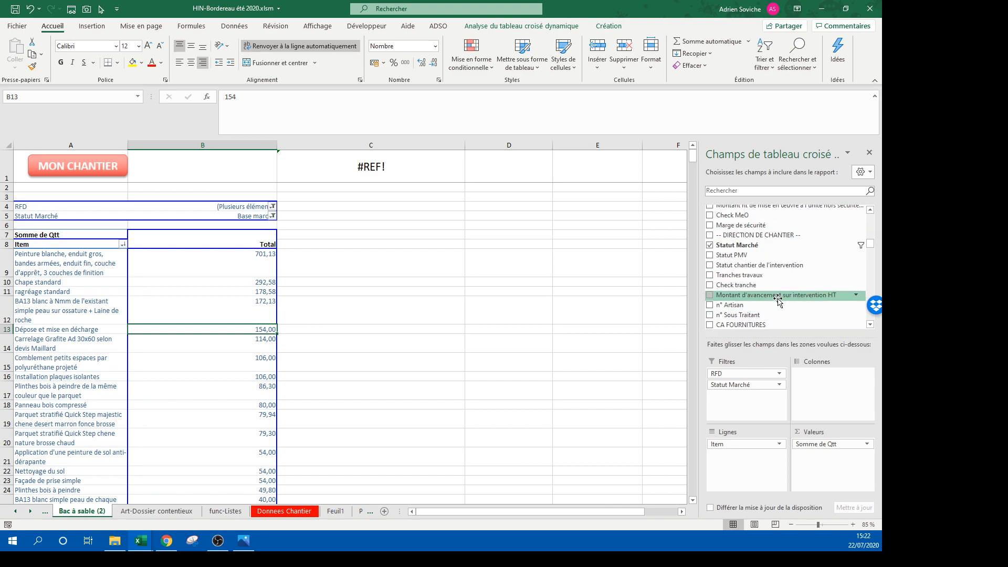
{"action": "scroll", "coordinate": [778, 301], "scroll_direction": "down", "scroll_amount": 10}
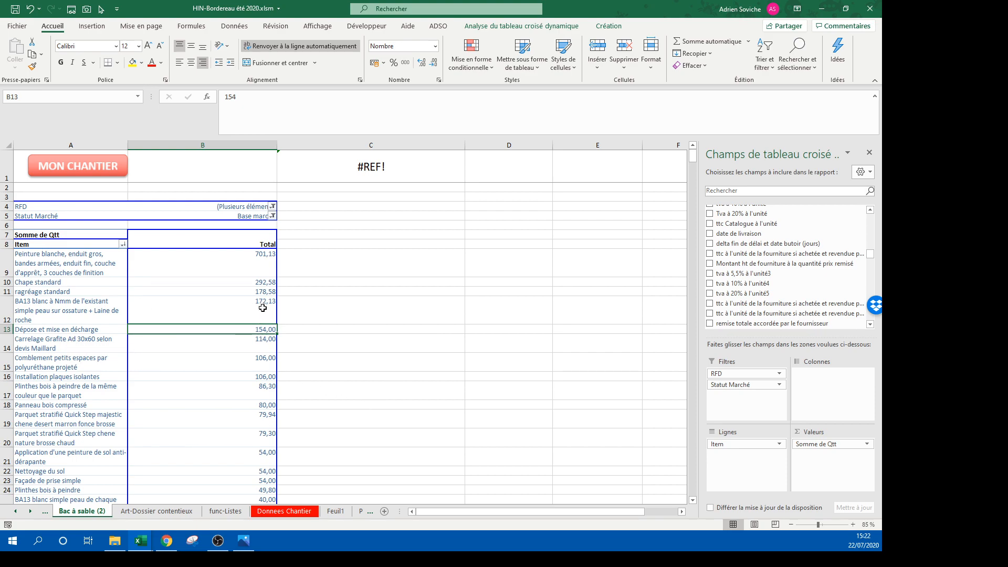
Step: Widen column A and apply automatic text wrapping to its item descriptions
{"action": "left_click_drag", "start_coordinate": [128, 143], "coordinate": [199, 138]}
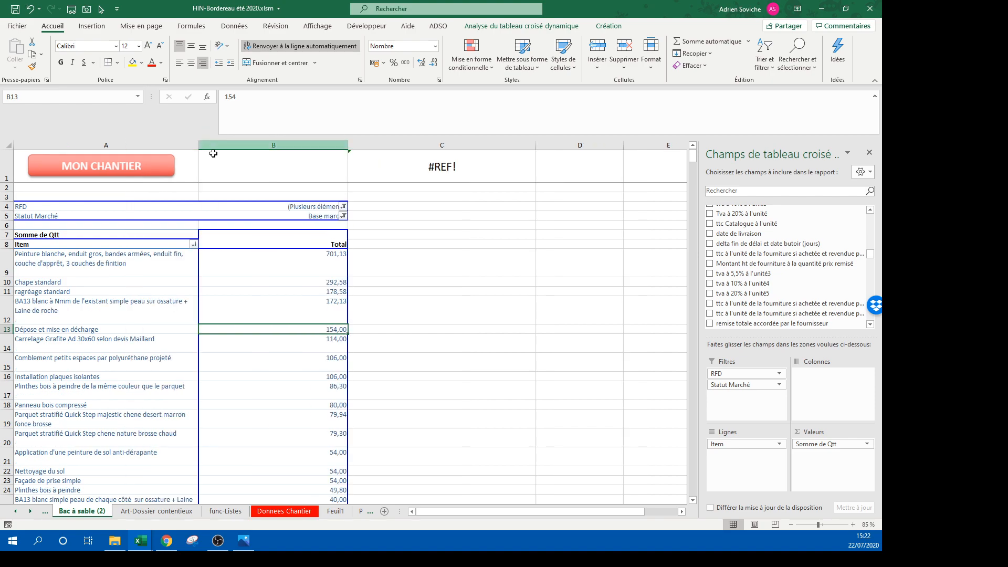
{"action": "left_click", "coordinate": [146, 145]}
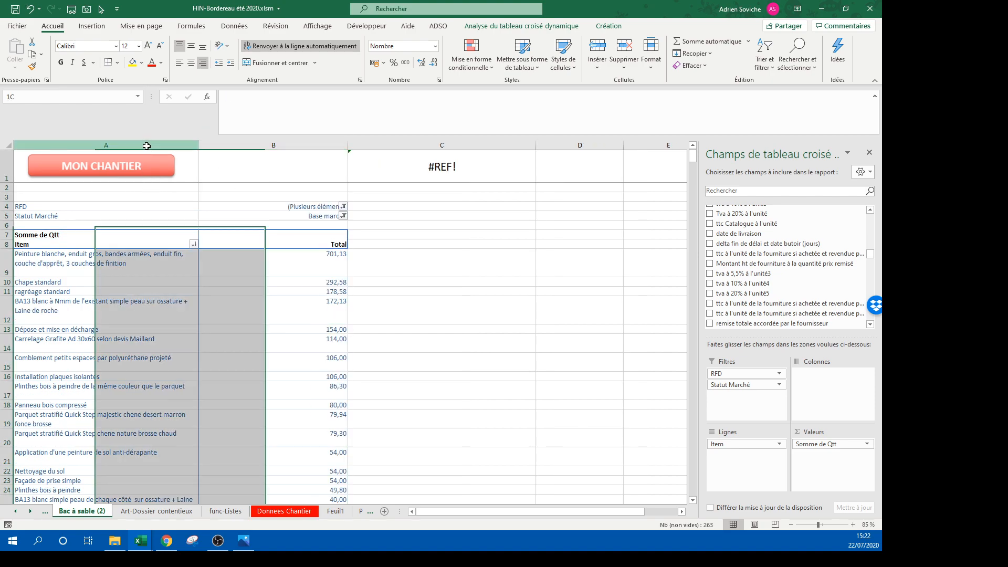
{"action": "left_click", "coordinate": [311, 50]}
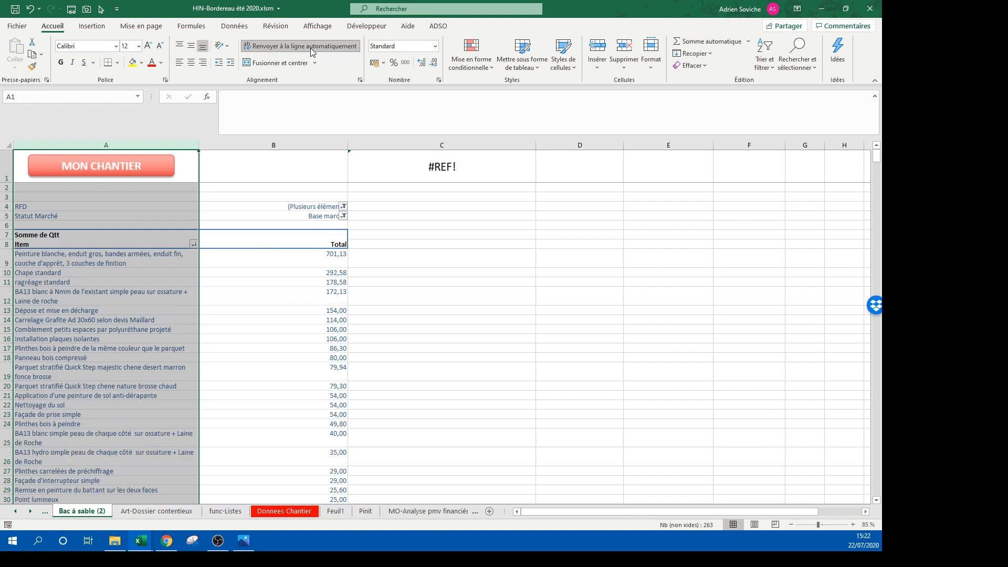
Step: Examine the next largest item quantities, including Dépose et mise en décharge, Installation plaques isolantes and Comblement petits espaces par polyuréthane projeté
{"action": "left_click", "coordinate": [304, 273]}
{"action": "left_click_drag", "start_coordinate": [69, 274], "coordinate": [261, 286]}
{"action": "left_click_drag", "start_coordinate": [73, 311], "coordinate": [248, 322]}
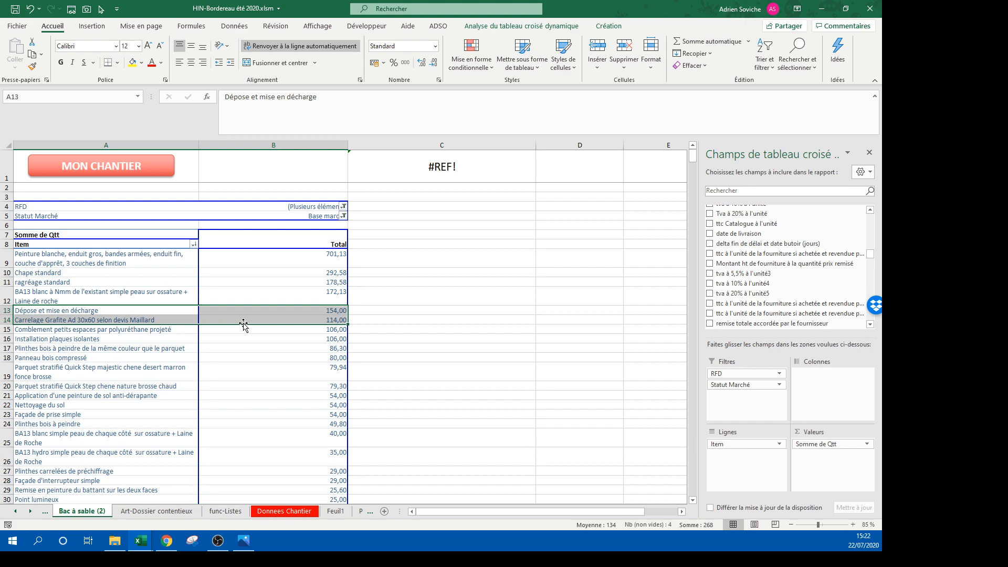
{"action": "left_click_drag", "start_coordinate": [105, 333], "coordinate": [213, 345]}
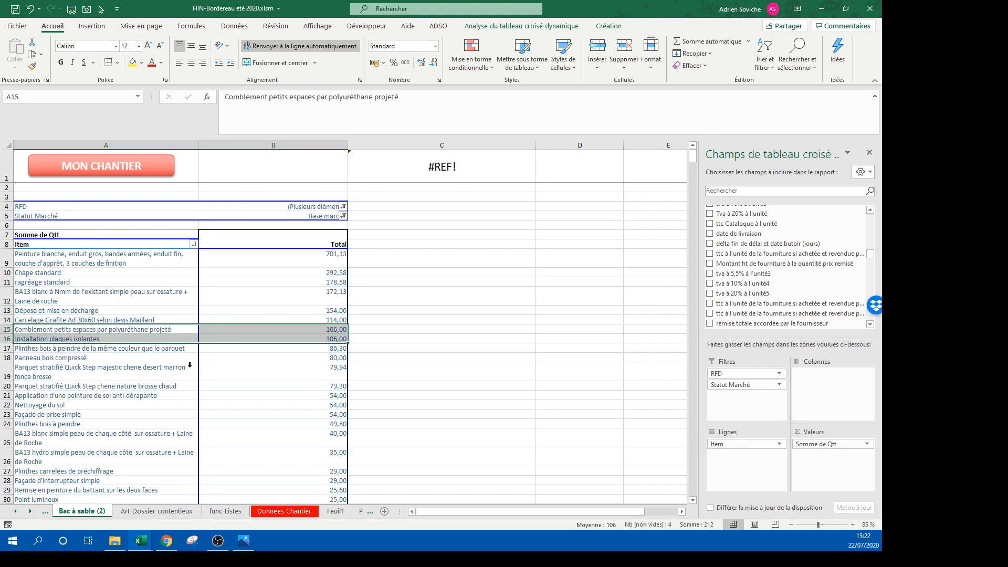
{"action": "scroll", "coordinate": [239, 342], "scroll_direction": "down", "scroll_amount": 3}
{"action": "left_click", "coordinate": [253, 319]}
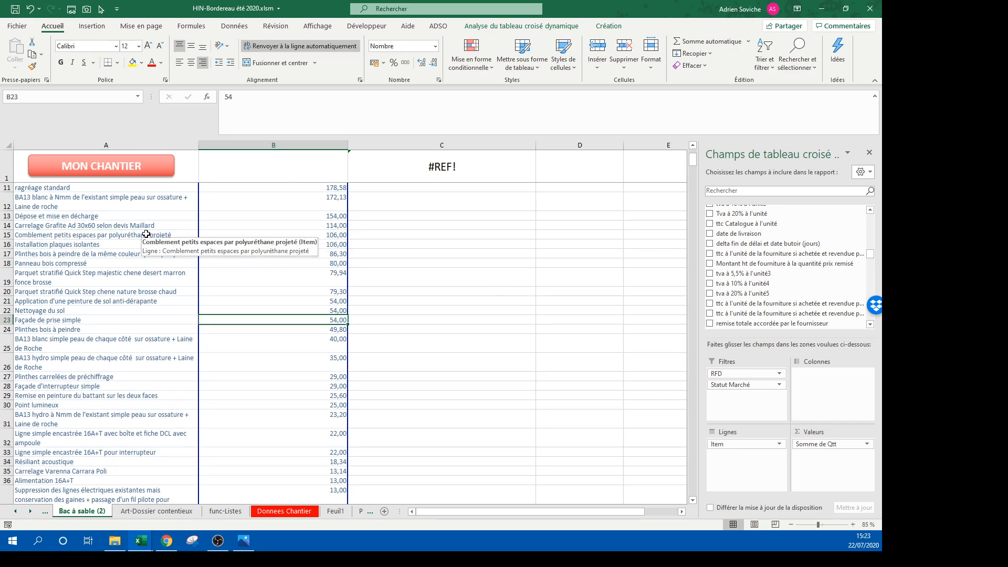
{"action": "left_click_drag", "start_coordinate": [147, 235], "coordinate": [299, 233]}
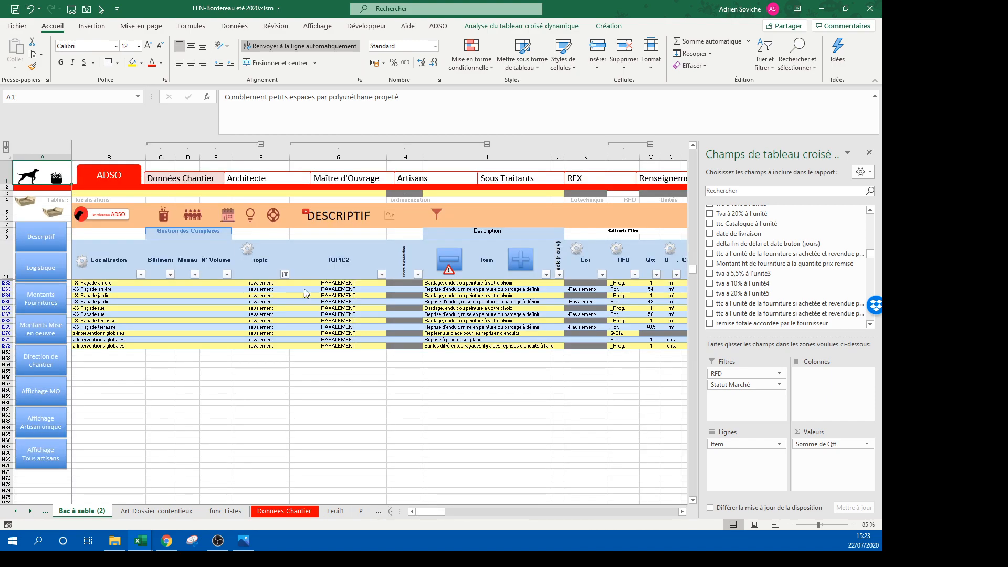
Step: Go to the Donnees Chantier sheet and clear the filters applied to its table
{"action": "left_click", "coordinate": [162, 175]}
{"action": "left_click", "coordinate": [234, 26]}
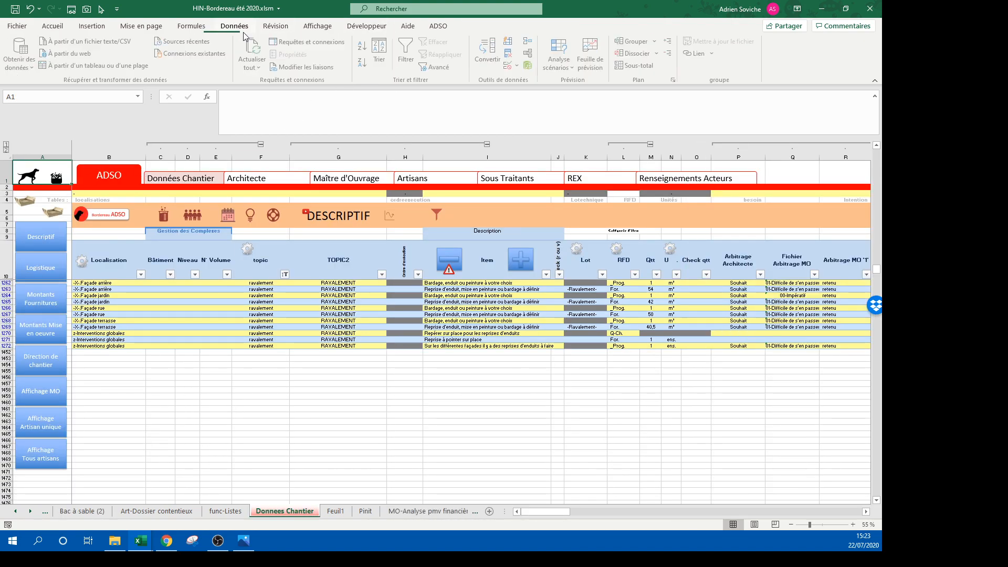
{"action": "left_click", "coordinate": [382, 274]}
{"action": "left_click", "coordinate": [394, 267]}
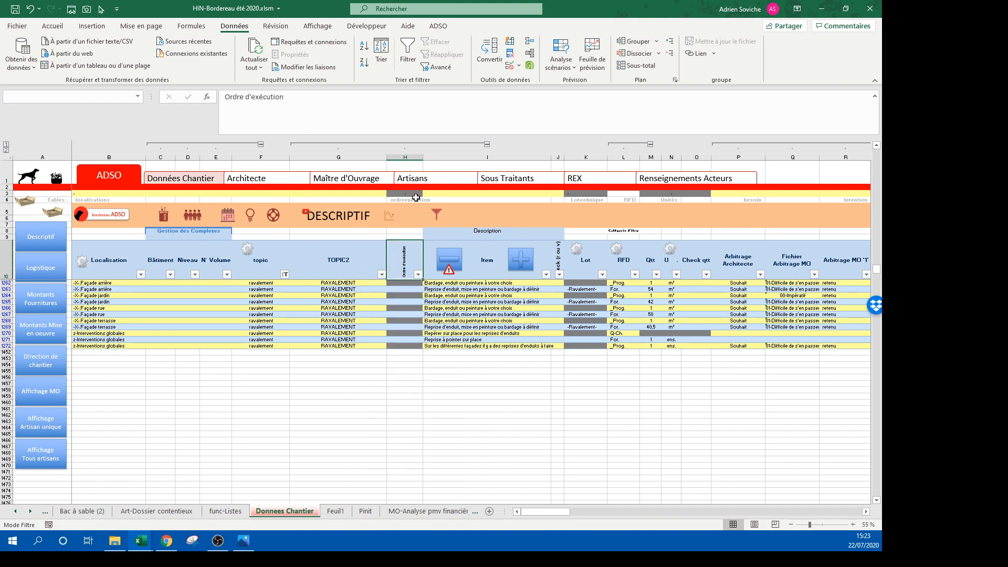
{"action": "left_click", "coordinate": [440, 43]}
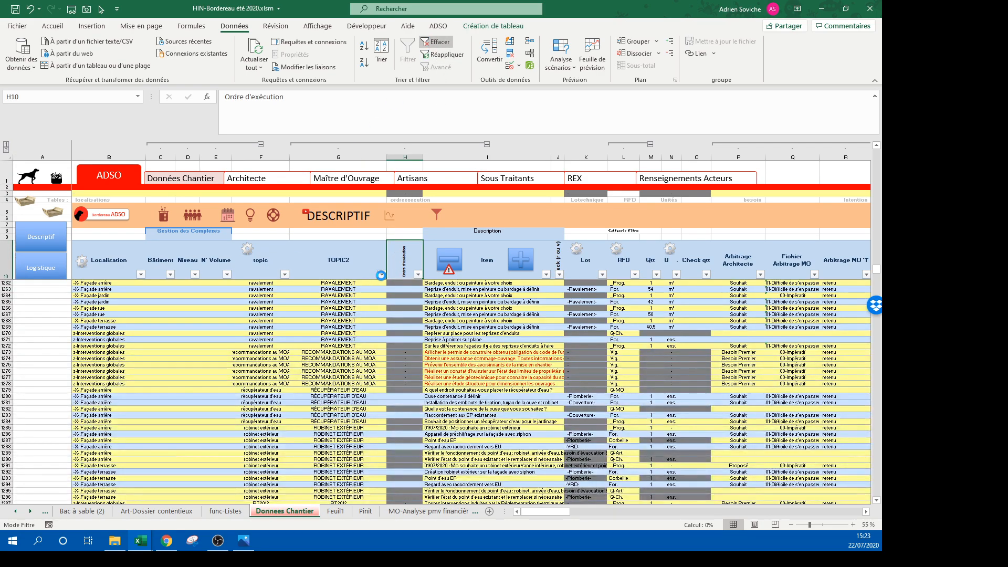
Step: Filter the Item column by "comblement" and review the matching rows' quantities, logistics and installation amounts
{"action": "left_click", "coordinate": [382, 274]}
{"action": "left_click", "coordinate": [534, 280]}
{"action": "left_click", "coordinate": [547, 275]}
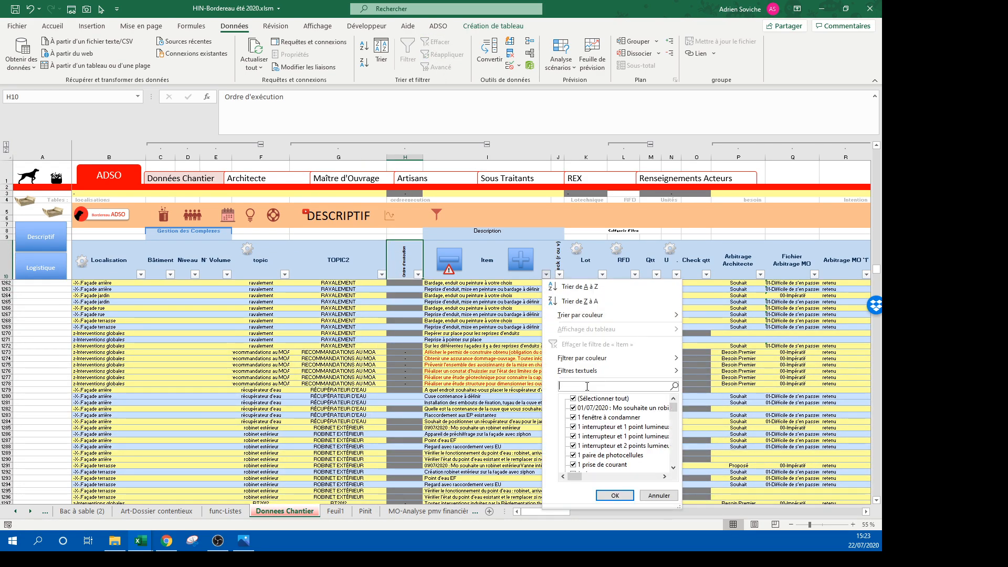
{"action": "type", "text": "comblement"}
{"action": "left_click", "coordinate": [615, 496]}
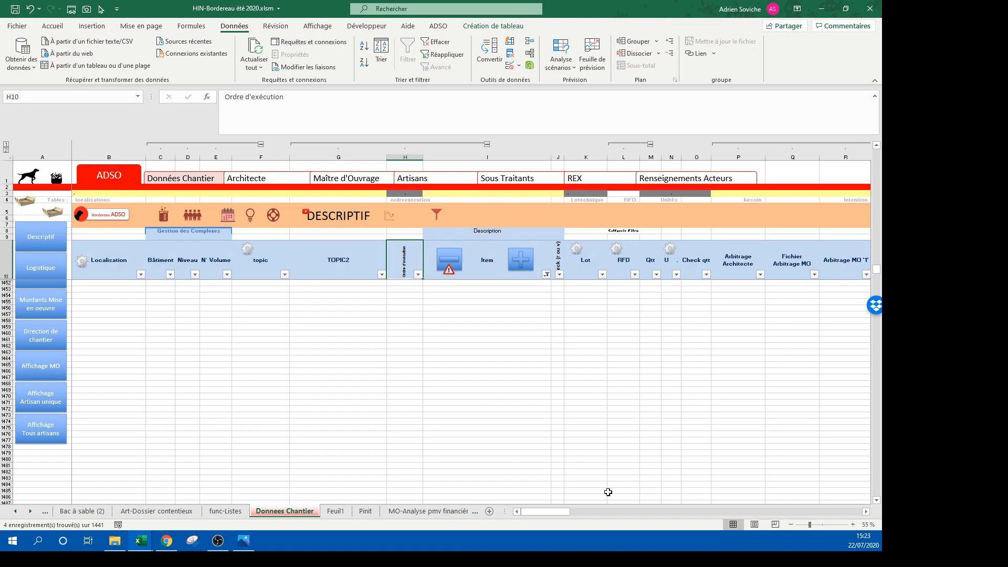
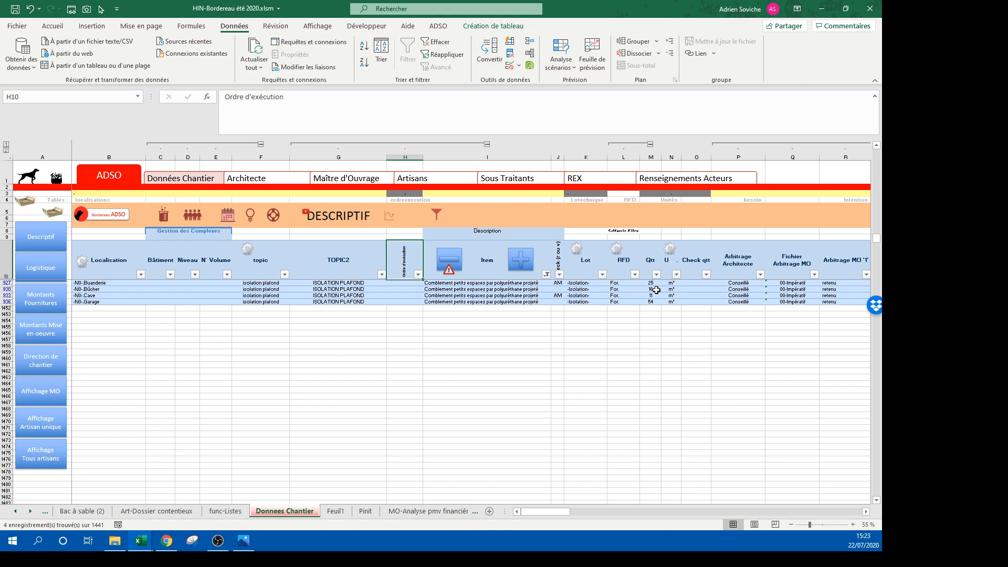
{"action": "left_click_drag", "start_coordinate": [657, 283], "coordinate": [703, 302]}
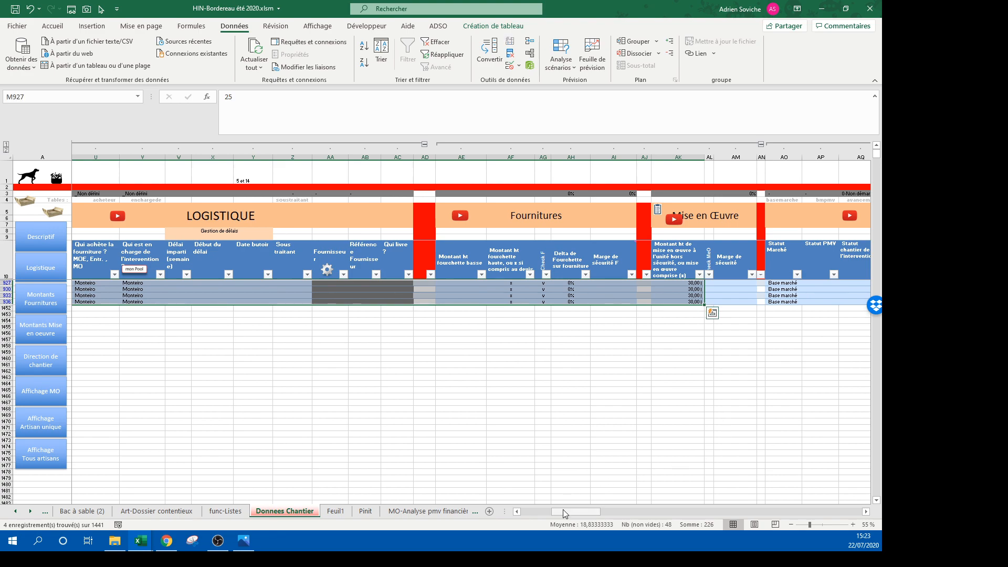
{"action": "left_click_drag", "start_coordinate": [565, 513], "coordinate": [535, 513]}
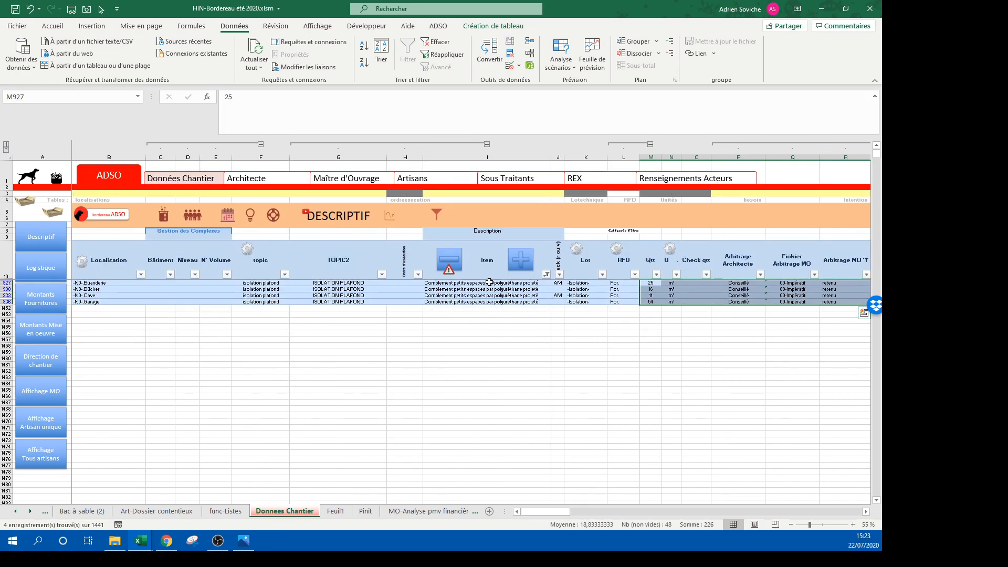
{"action": "left_click_drag", "start_coordinate": [490, 283], "coordinate": [494, 302]}
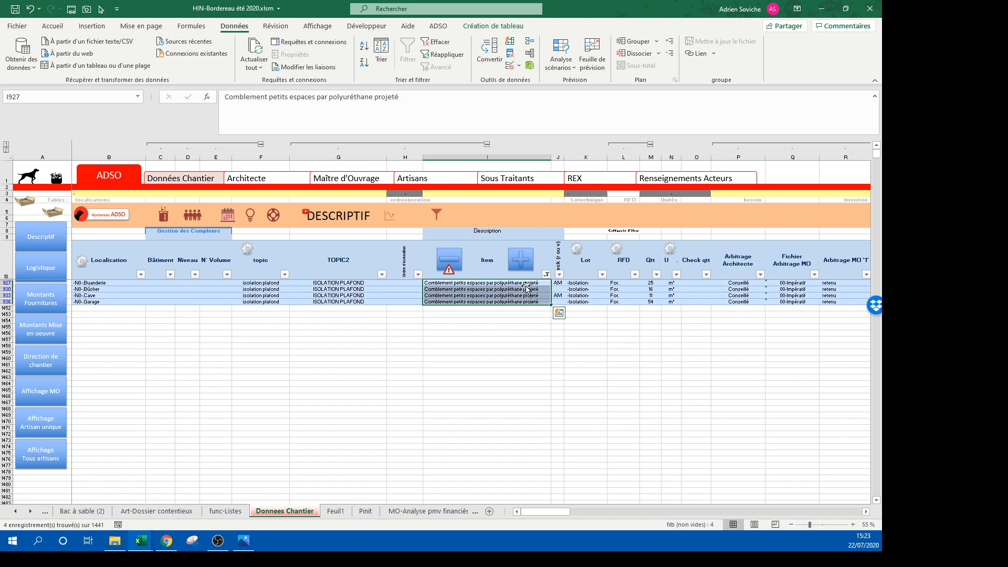
Step: Remove the Item filter and filter the topic column by "isola" instead
{"action": "left_click", "coordinate": [546, 275]}
{"action": "left_click", "coordinate": [573, 399]}
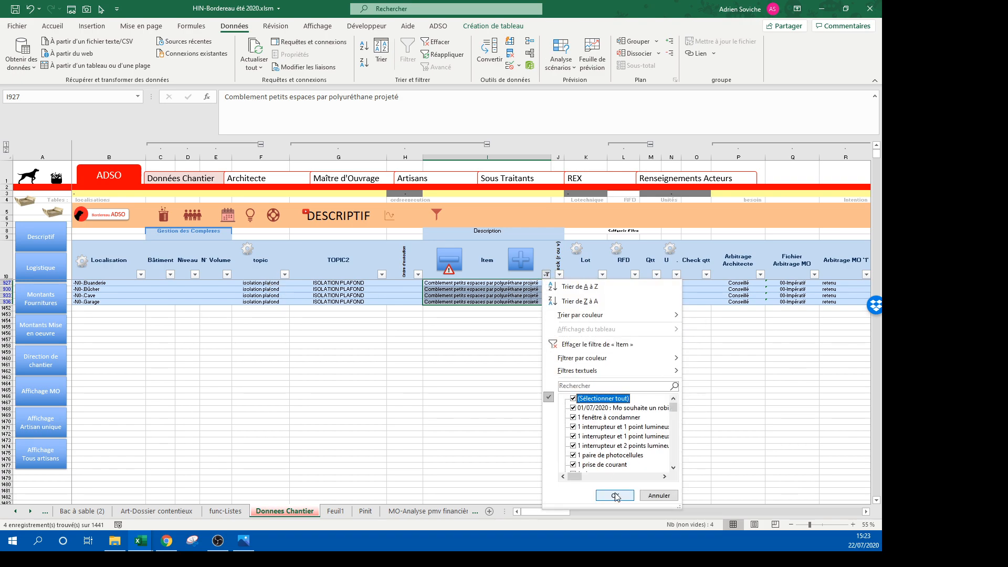
{"action": "left_click", "coordinate": [615, 495]}
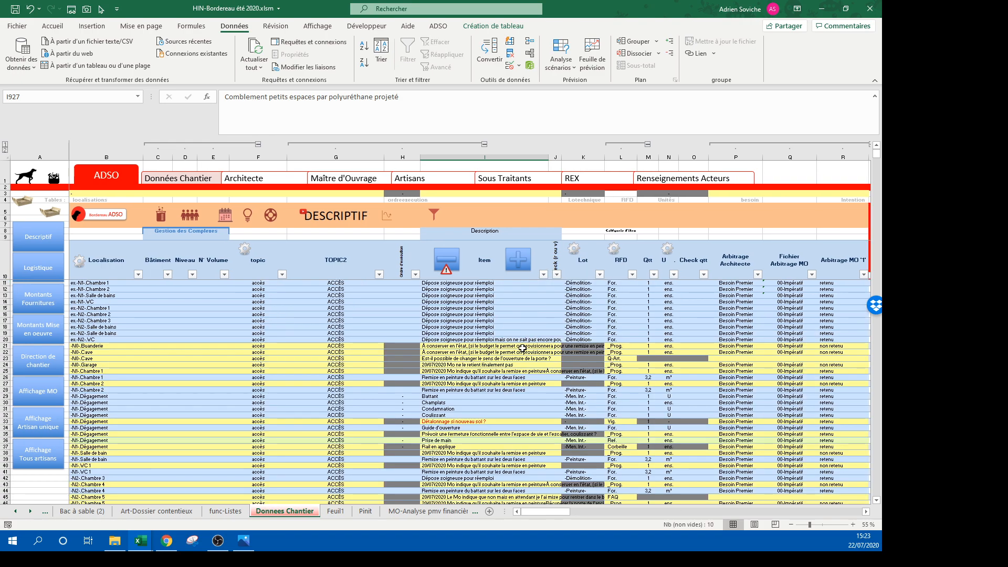
{"action": "left_click", "coordinate": [282, 274]}
{"action": "left_click", "coordinate": [320, 386]}
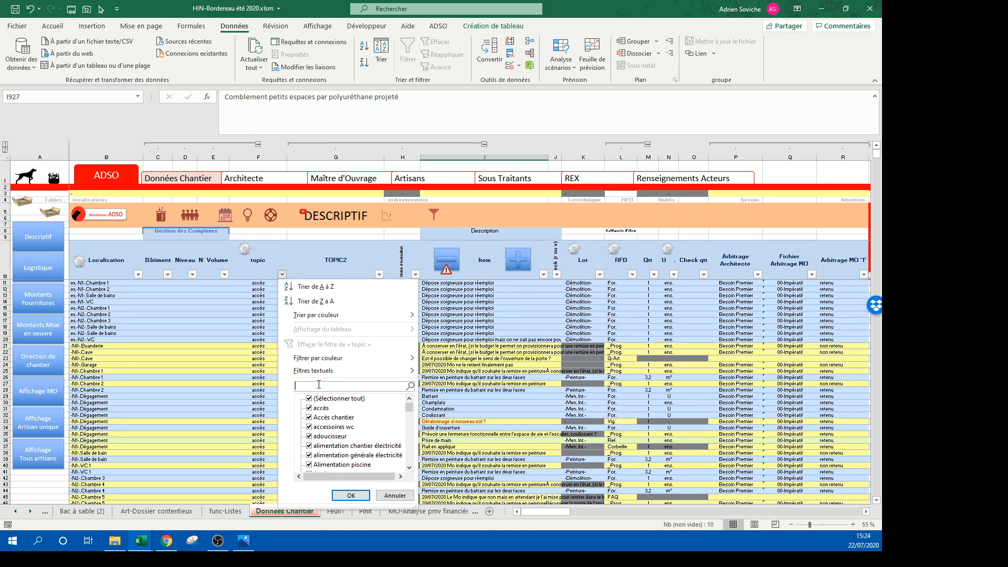
{"action": "type", "text": "isola"}
{"action": "left_click", "coordinate": [351, 495]}
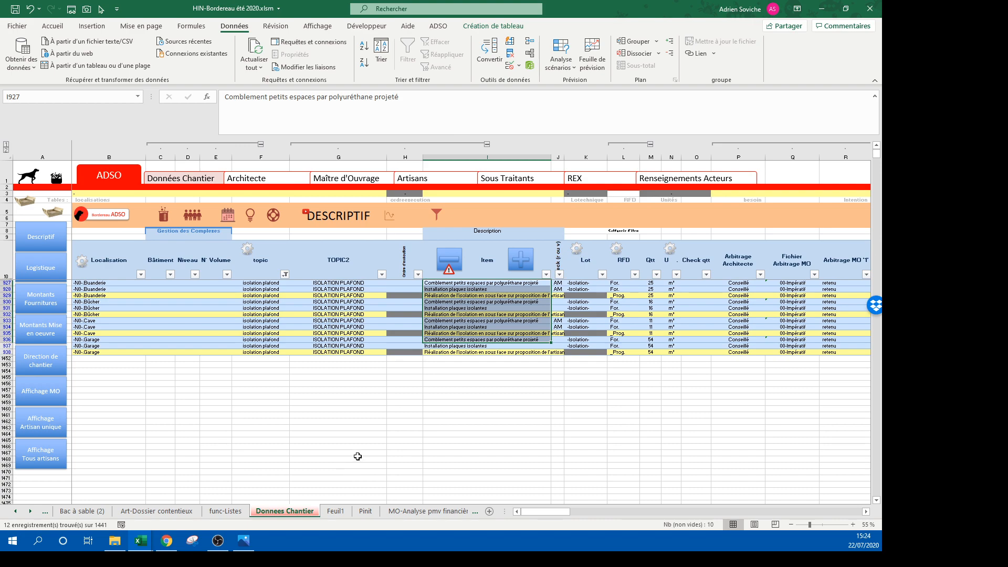
Step: Review the ceiling insulation rows and sort them by Item from A to Z
{"action": "left_click", "coordinate": [474, 327]}
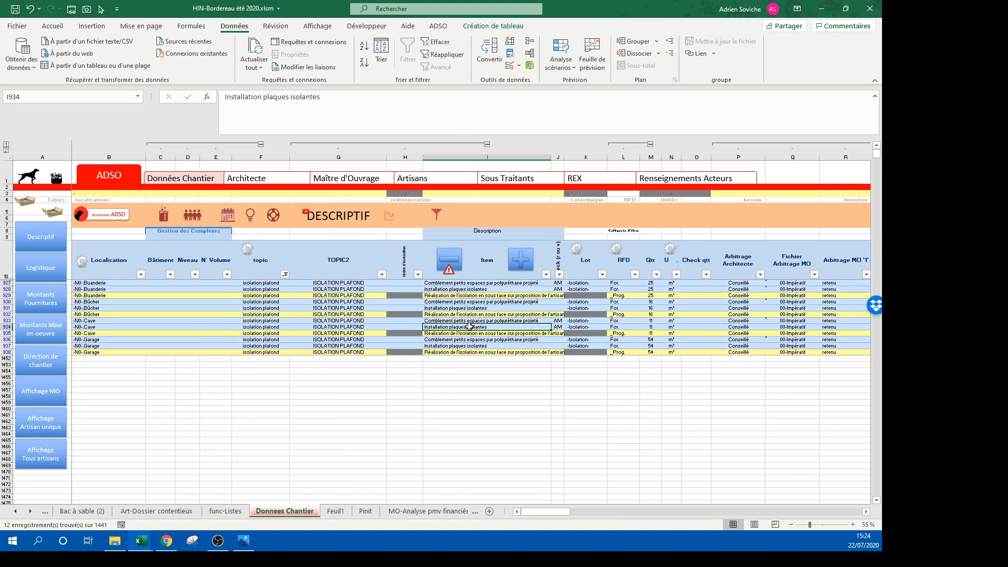
{"action": "left_click", "coordinate": [519, 296]}
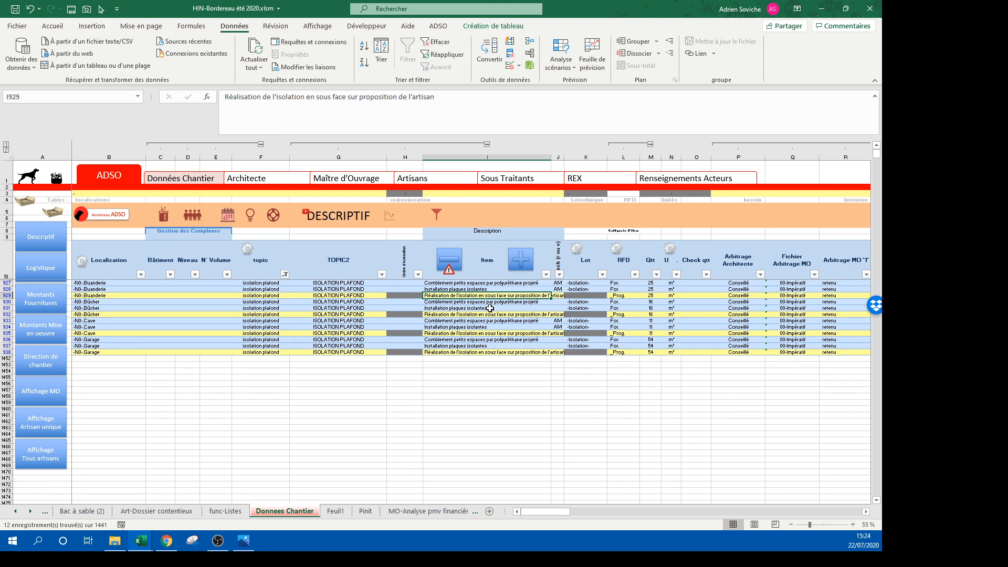
{"action": "left_click_drag", "start_coordinate": [490, 309], "coordinate": [588, 304]}
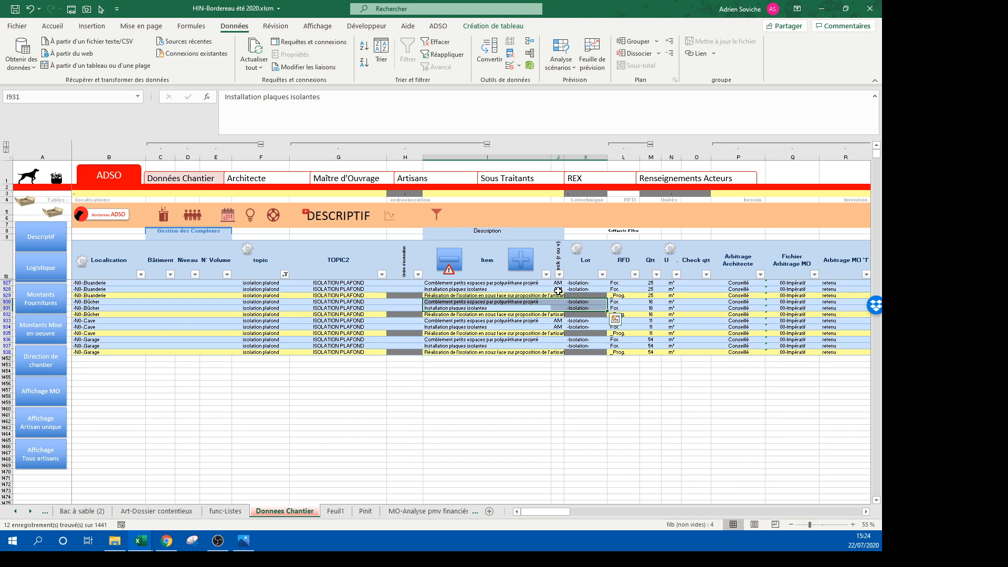
{"action": "left_click", "coordinate": [547, 274]}
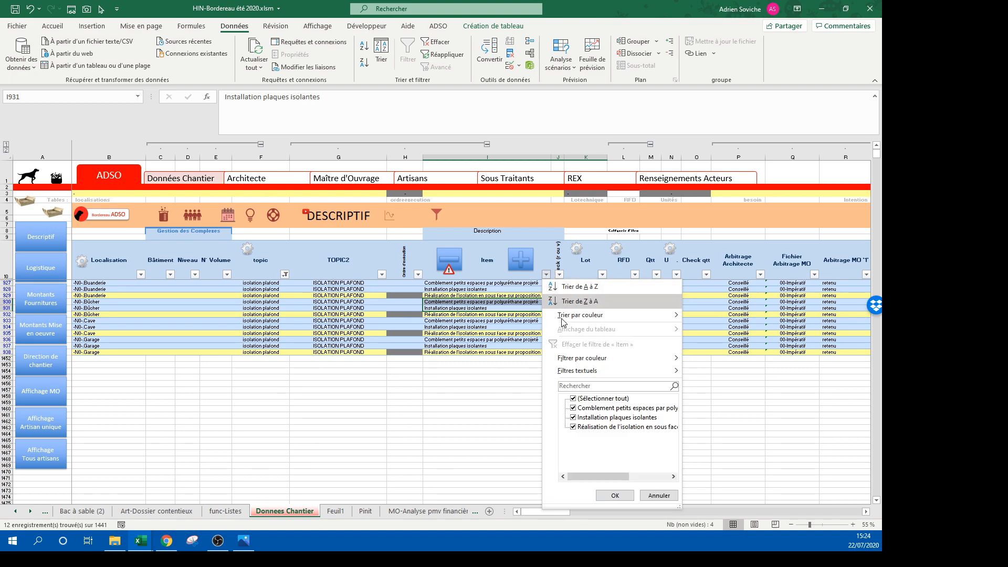
{"action": "left_click", "coordinate": [575, 288]}
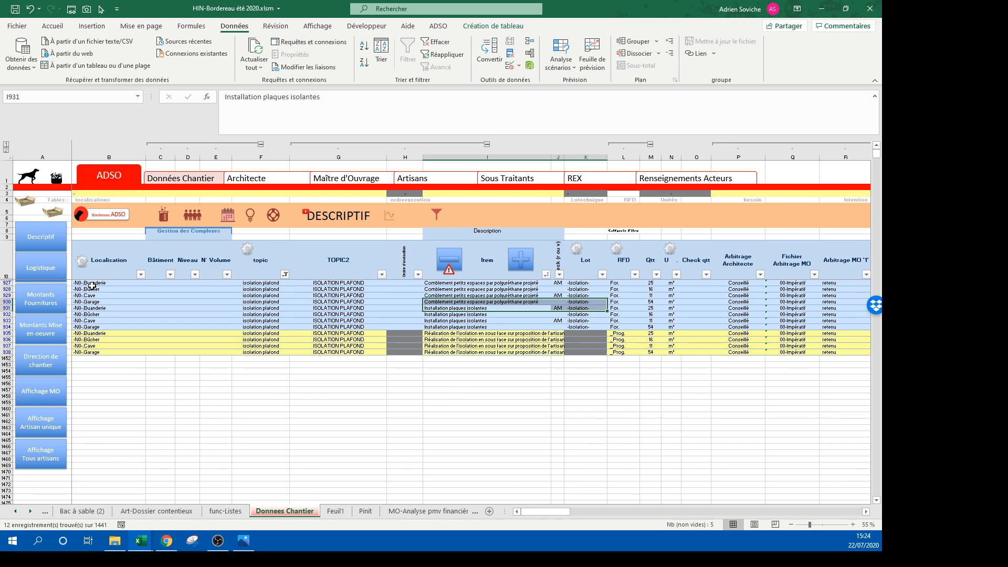
Step: Set RFD to Corbeille for the four Comblement petits espaces par polyuréthane projeté rows (Buanderie, Bûcher, Cave and Garage)
{"action": "left_click", "coordinate": [653, 284]}
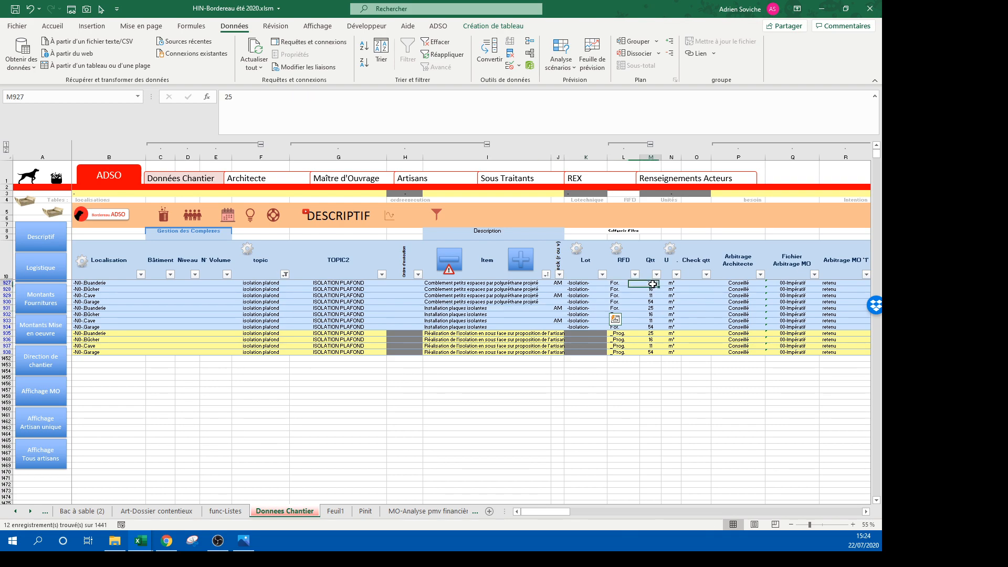
{"action": "left_click_drag", "start_coordinate": [652, 284], "coordinate": [114, 314]}
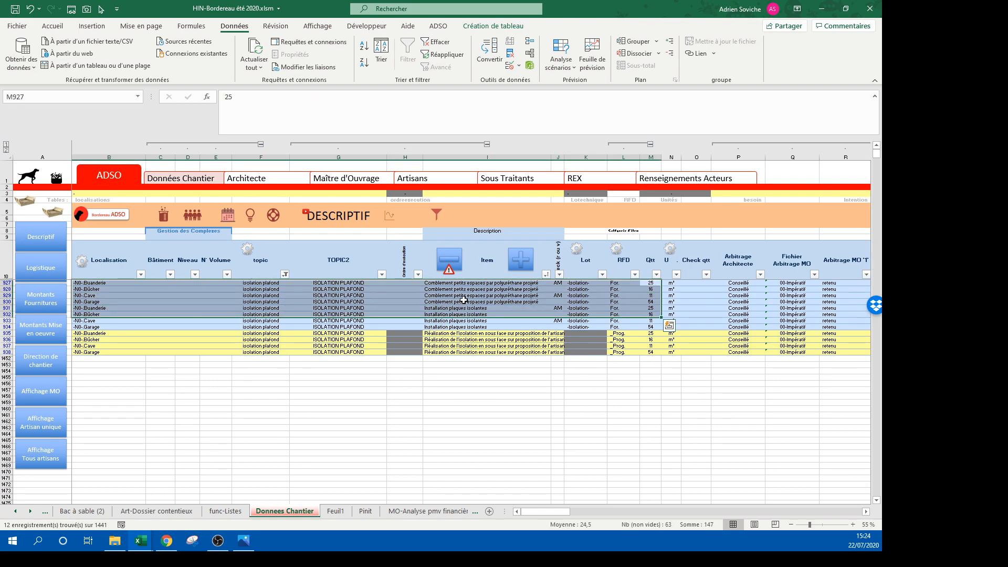
{"action": "left_click_drag", "start_coordinate": [463, 301], "coordinate": [469, 288]}
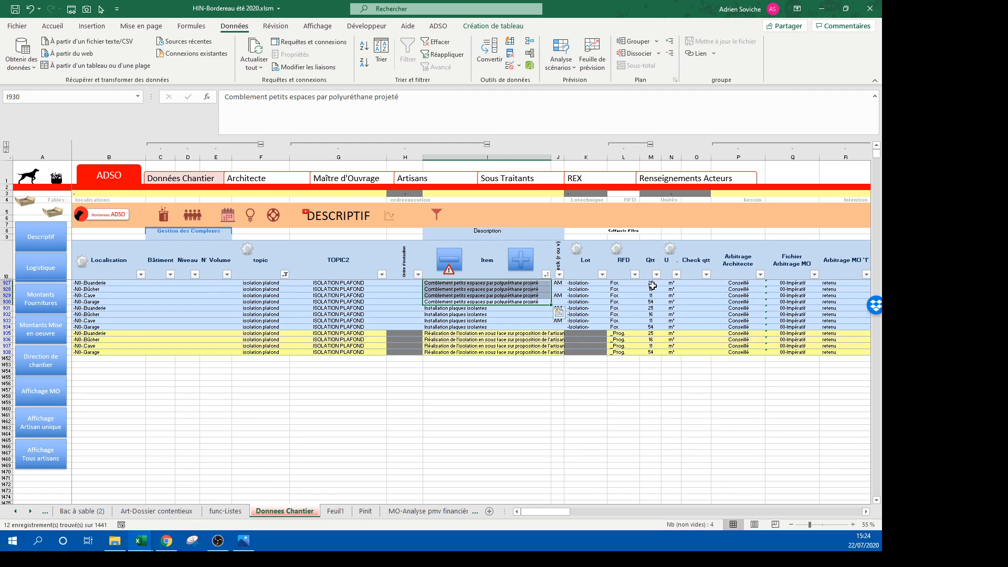
{"action": "left_click_drag", "start_coordinate": [650, 284], "coordinate": [652, 308]}
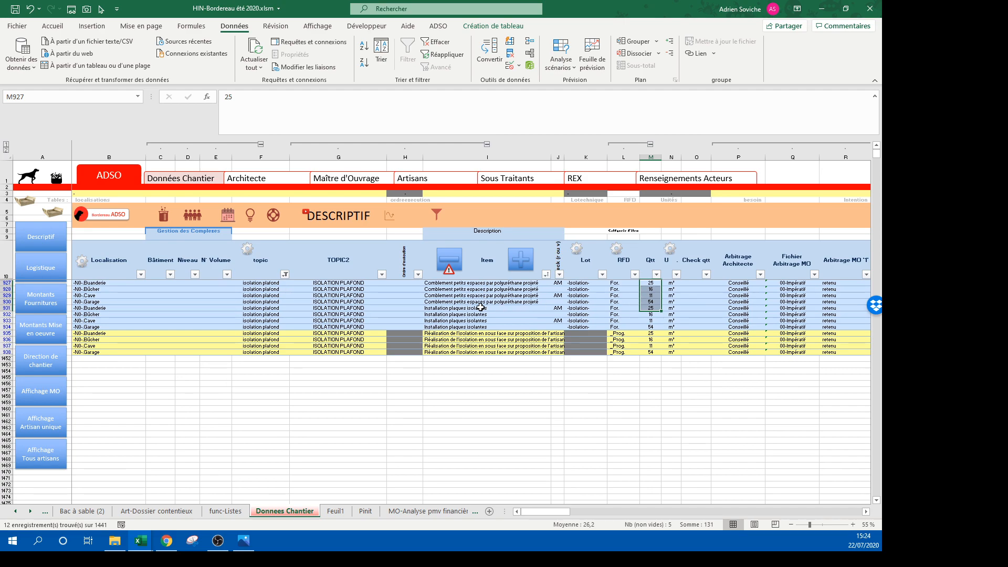
{"action": "left_click_drag", "start_coordinate": [489, 283], "coordinate": [484, 301]}
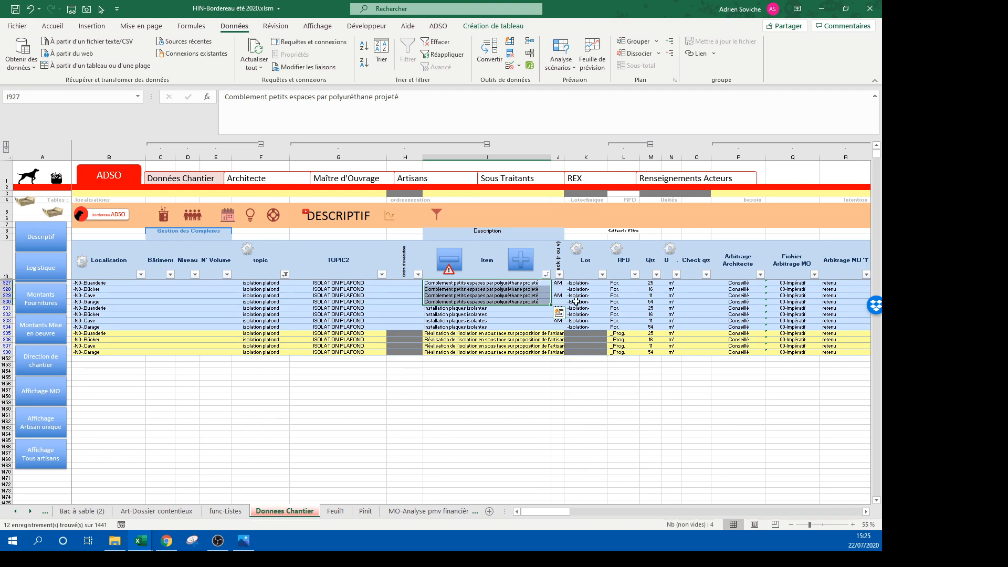
{"action": "left_click", "coordinate": [616, 286]}
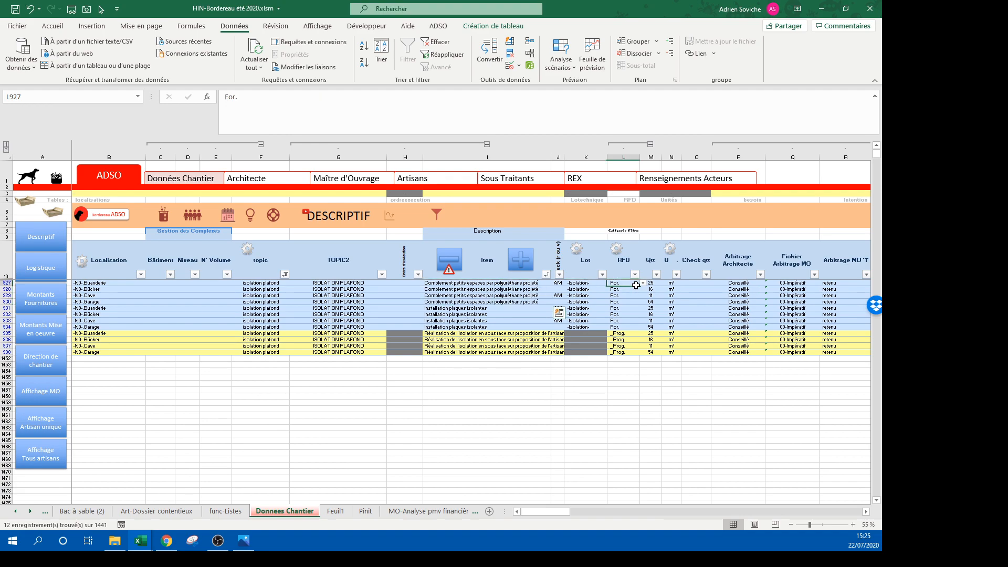
{"action": "left_click", "coordinate": [642, 283]}
{"action": "mouse_move", "coordinate": [643, 290]}
{"action": "left_mouse_down"}
{"action": "mouse_move", "coordinate": [647, 316]}
{"action": "mouse_move", "coordinate": [641, 303]}
{"action": "left_mouse_up"}
{"action": "left_click", "coordinate": [627, 311]}
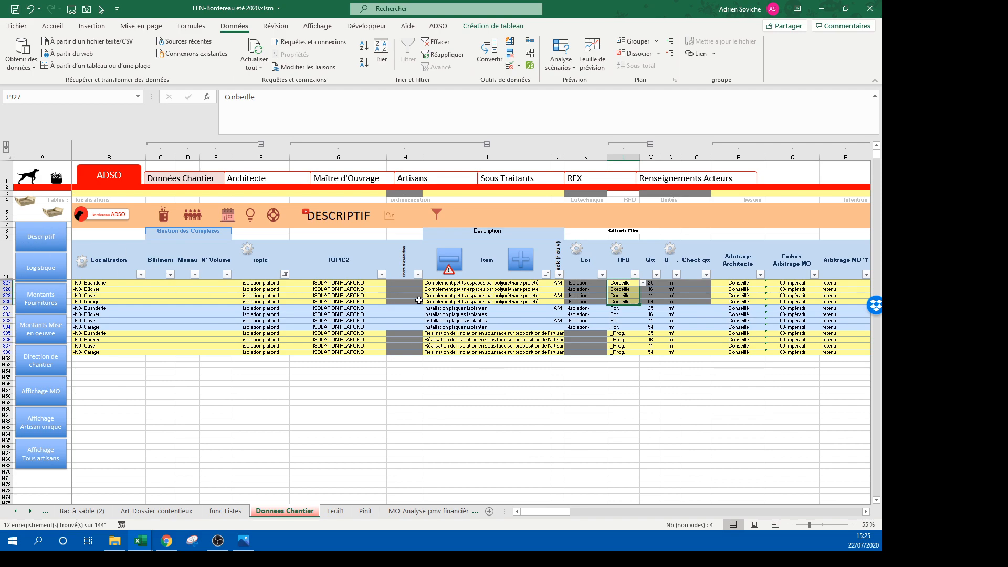
Step: Set the unit installation amount (Montant ht de mise en œuvre à l'unité) to 25 for the four Installation plaques isolantes rows
{"action": "left_click_drag", "start_coordinate": [551, 510], "coordinate": [592, 511]}
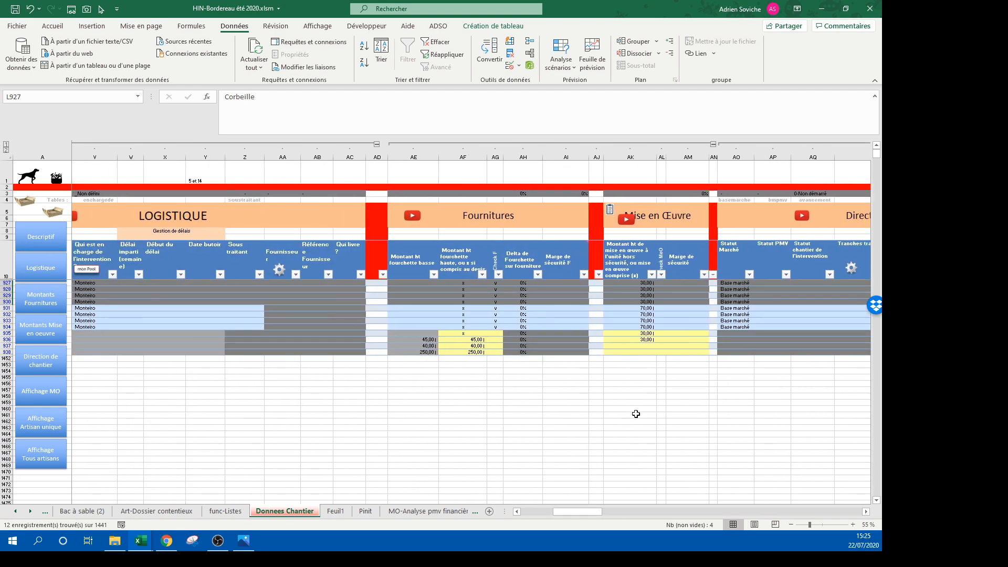
{"action": "left_click_drag", "start_coordinate": [648, 309], "coordinate": [647, 329]}
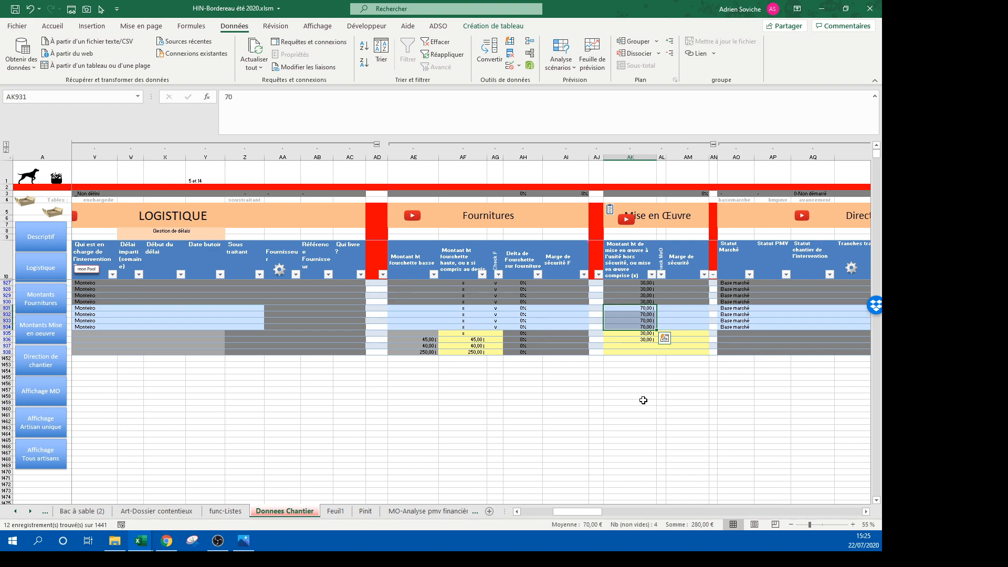
{"action": "type", "text": "2"}
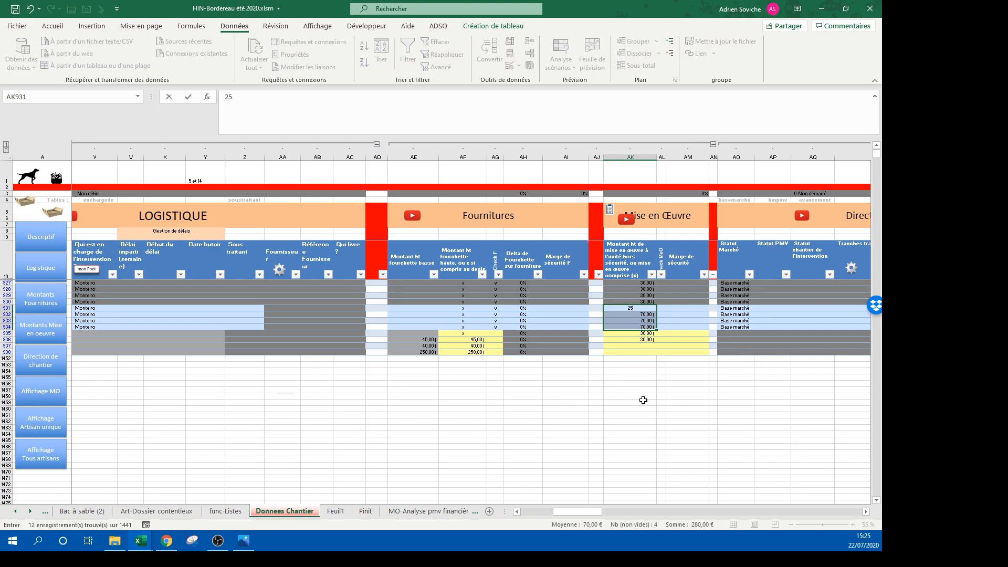
{"action": "type", "text": "5"}
{"action": "key", "text": "ctrl+Return"}
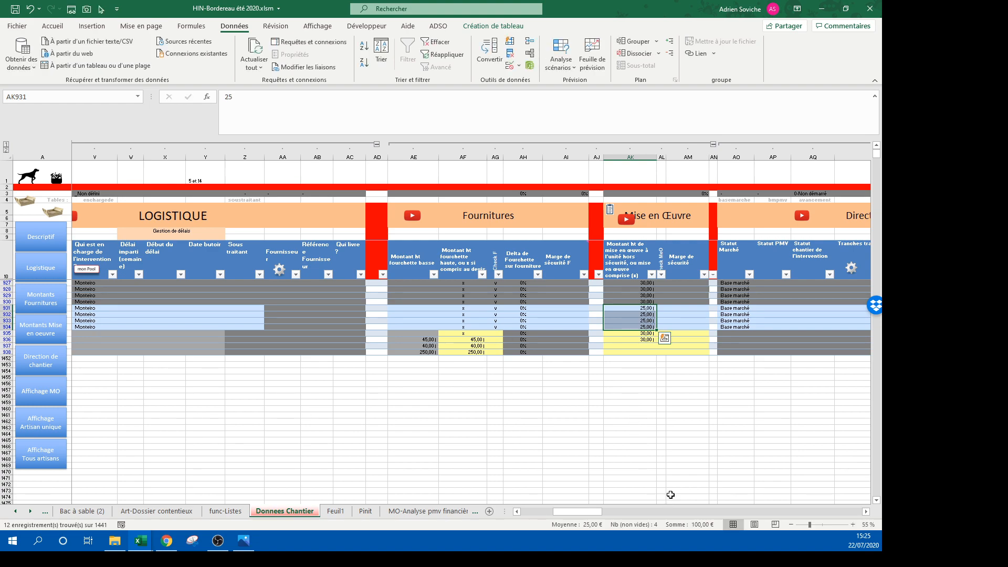
Step: Clear the Statut Marché of the four Comblement petits espaces par polyuréthane projeté rows
{"action": "left_click_drag", "start_coordinate": [736, 283], "coordinate": [743, 301]}
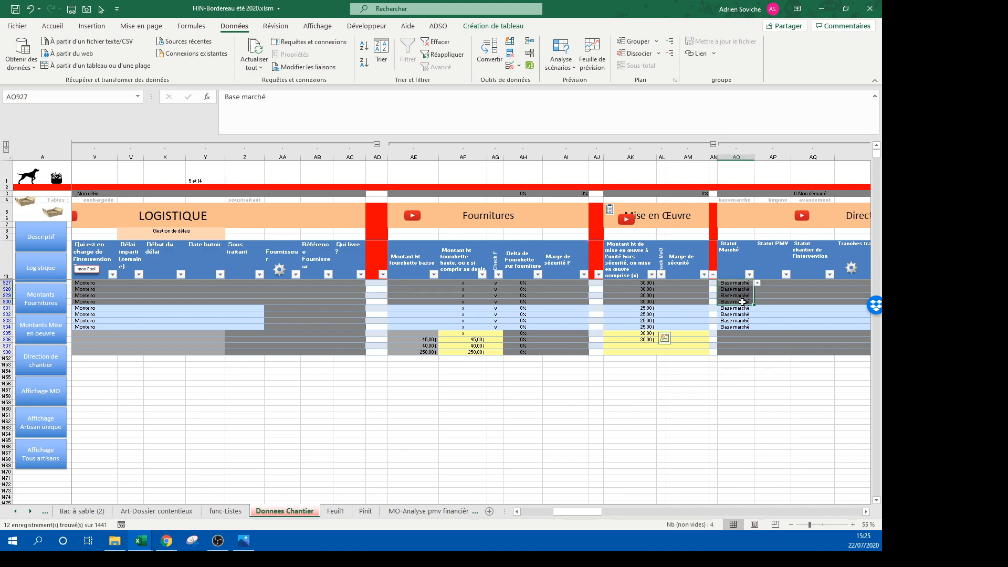
{"action": "key", "text": "Delete"}
{"action": "left_click", "coordinate": [598, 396]}
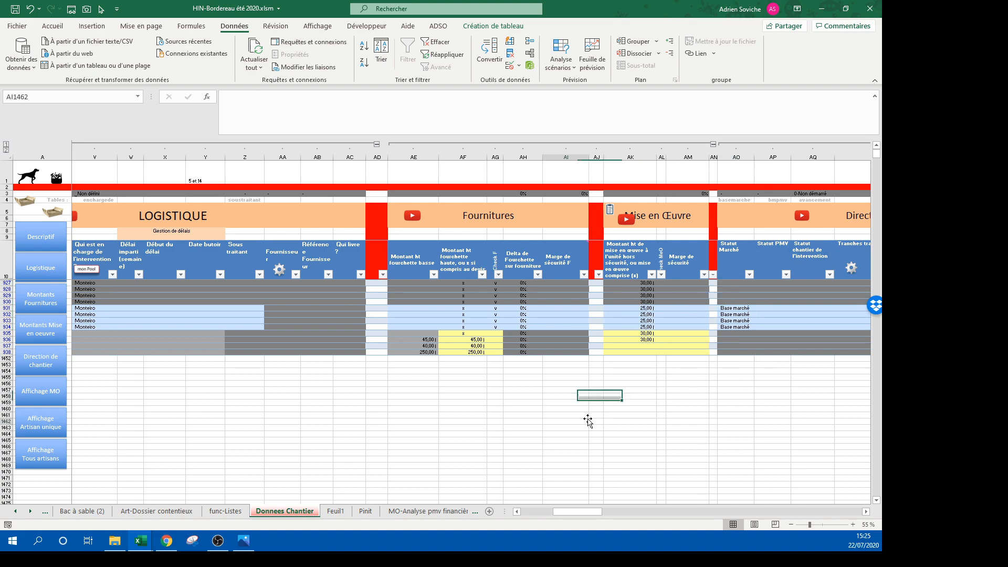
{"action": "left_click", "coordinate": [566, 422]}
{"action": "left_click_drag", "start_coordinate": [575, 509], "coordinate": [452, 526]}
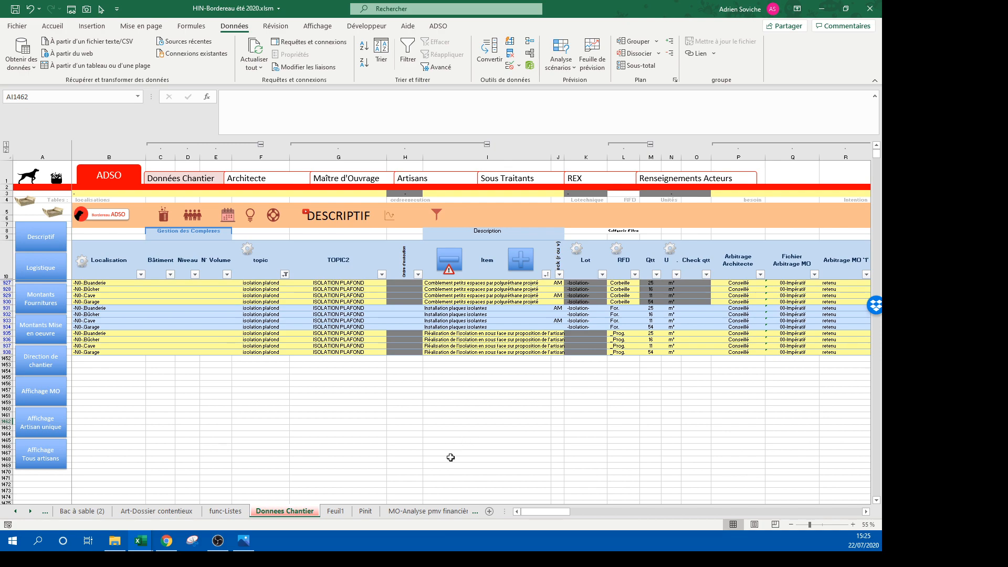
Step: Add the total TTC à la quantité field to the values of the pivot table on the Bac à sable (2) sheet
{"action": "left_click", "coordinate": [48, 212]}
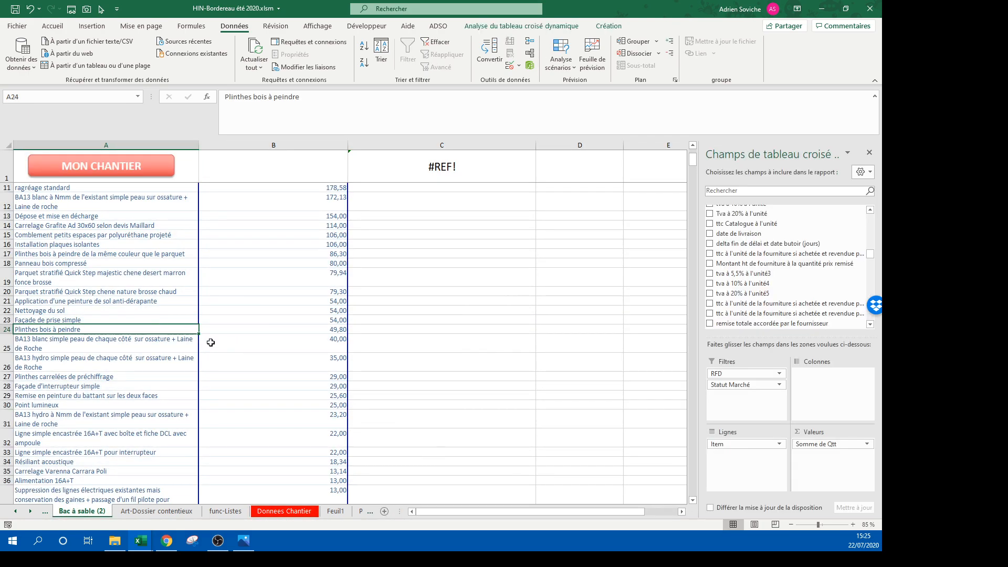
{"action": "scroll", "coordinate": [250, 338], "scroll_direction": "up", "scroll_amount": 3}
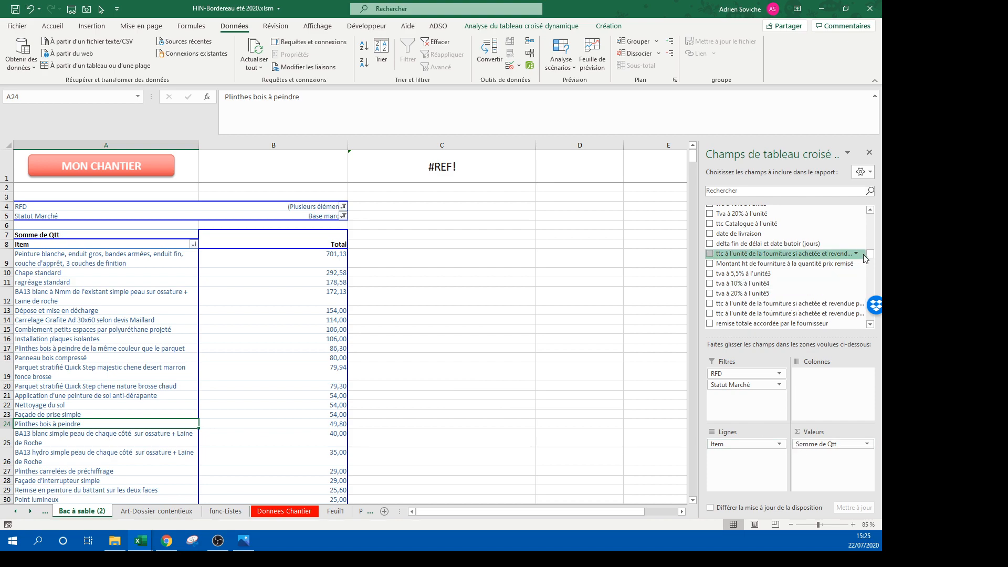
{"action": "left_click_drag", "start_coordinate": [870, 254], "coordinate": [871, 226]}
{"action": "scroll", "coordinate": [794, 279], "scroll_direction": "down", "scroll_amount": 9}
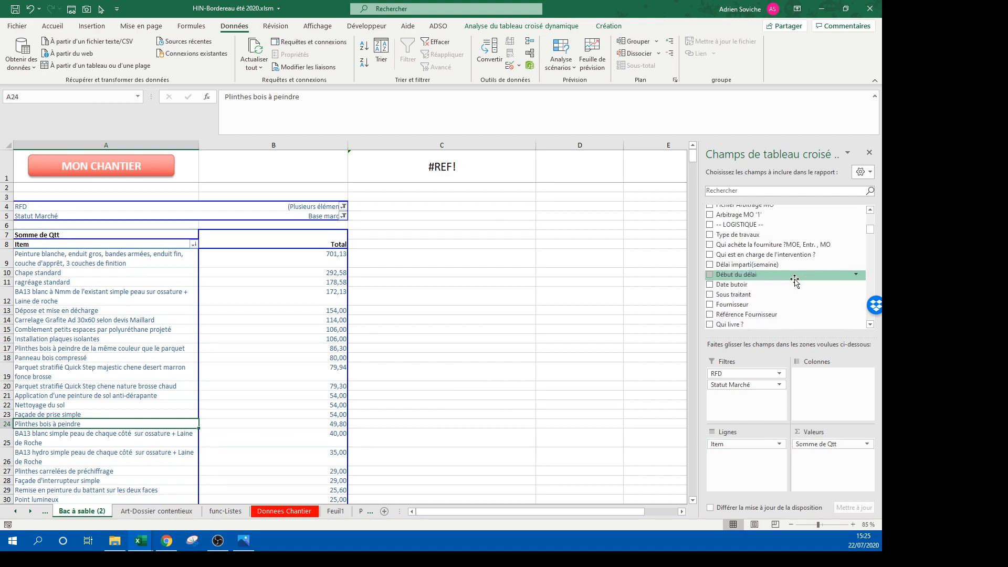
{"action": "scroll", "coordinate": [795, 279], "scroll_direction": "down", "scroll_amount": 10}
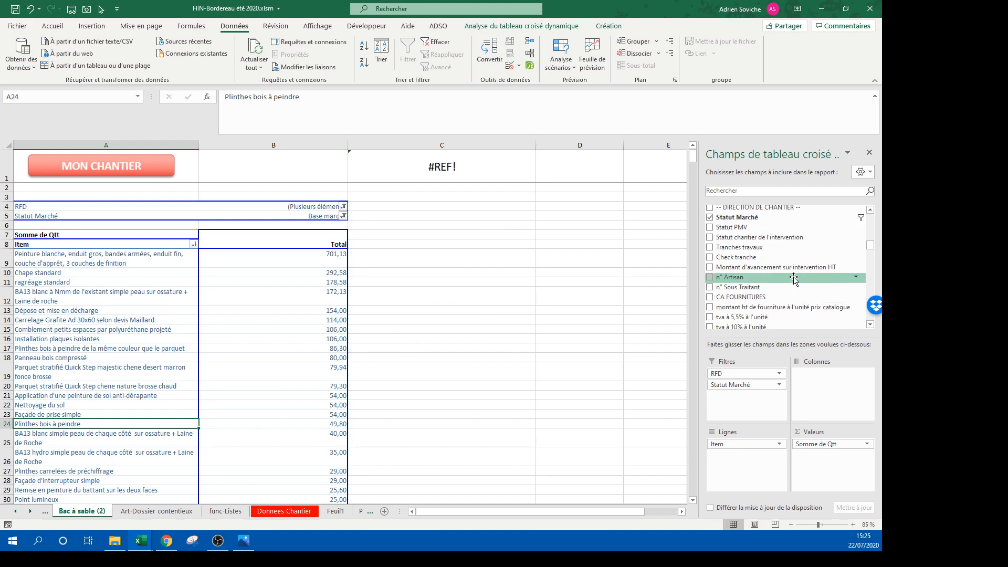
{"action": "scroll", "coordinate": [794, 279], "scroll_direction": "down", "scroll_amount": 12}
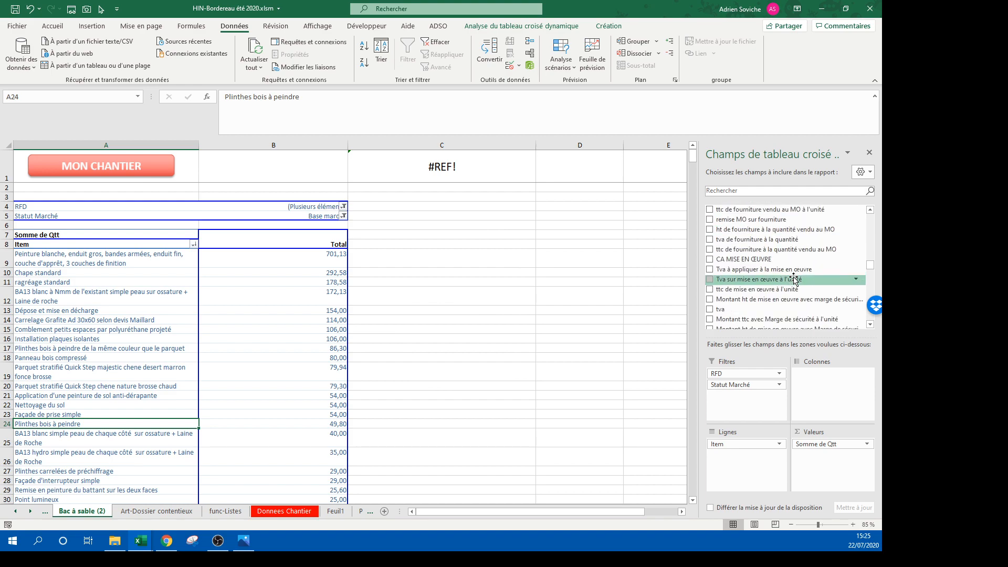
{"action": "scroll", "coordinate": [795, 279], "scroll_direction": "down", "scroll_amount": 5}
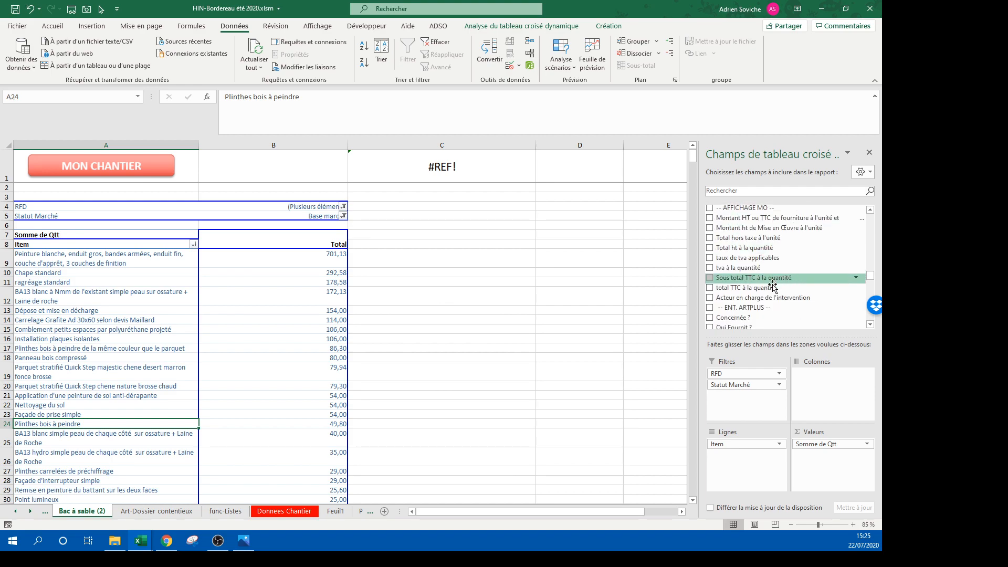
{"action": "left_click_drag", "start_coordinate": [761, 290], "coordinate": [843, 474]}
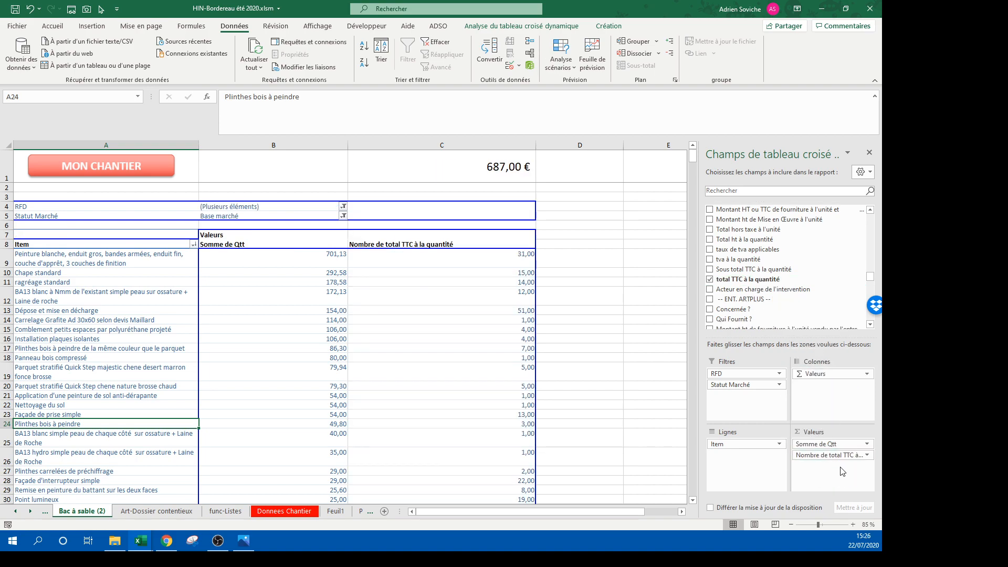
Step: Summarise the total TTC à la quantité value field by Somme
{"action": "left_click", "coordinate": [840, 454]}
{"action": "left_click", "coordinate": [775, 451]}
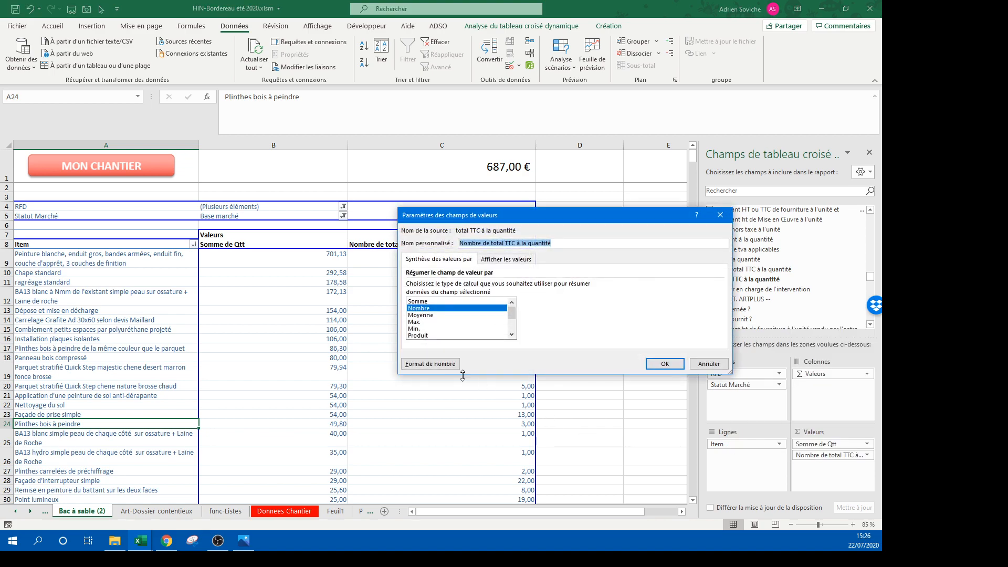
{"action": "left_click", "coordinate": [419, 300]}
{"action": "left_click", "coordinate": [665, 364]}
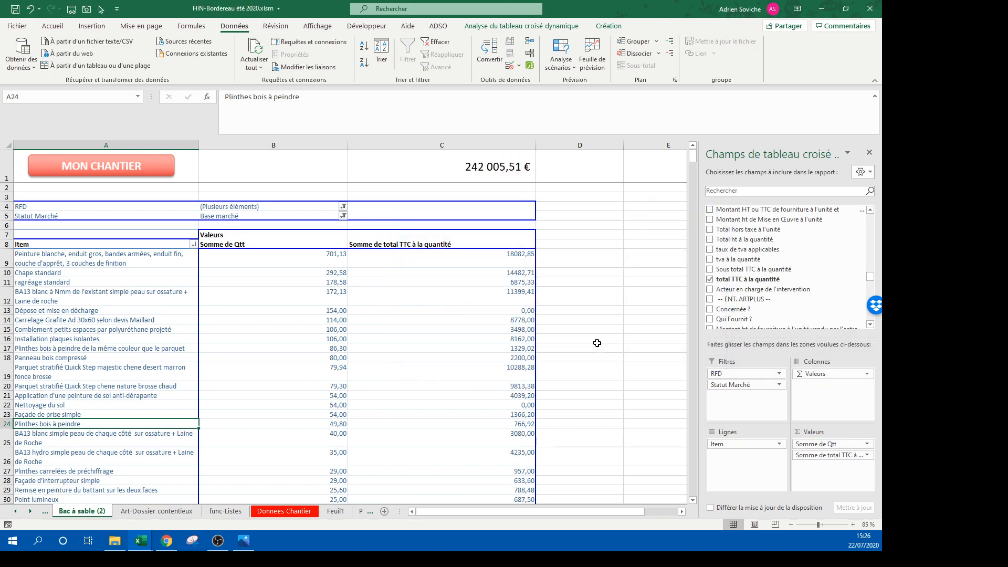
Step: Format the whole Somme de total TTC à la quantité column of the pivot table as accounting amounts in euros
{"action": "left_click", "coordinate": [470, 207]}
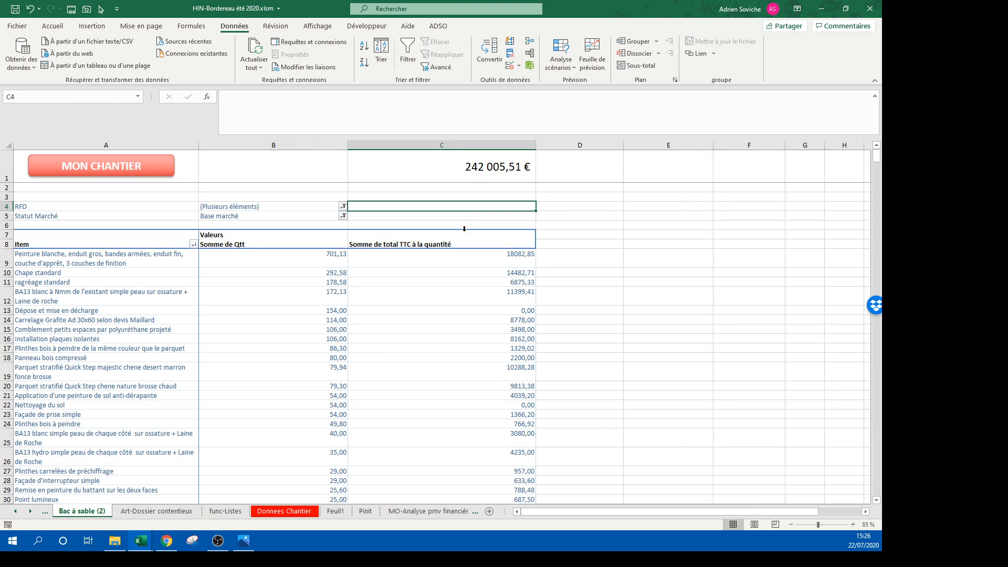
{"action": "left_click", "coordinate": [464, 229]}
{"action": "left_click", "coordinate": [466, 207]}
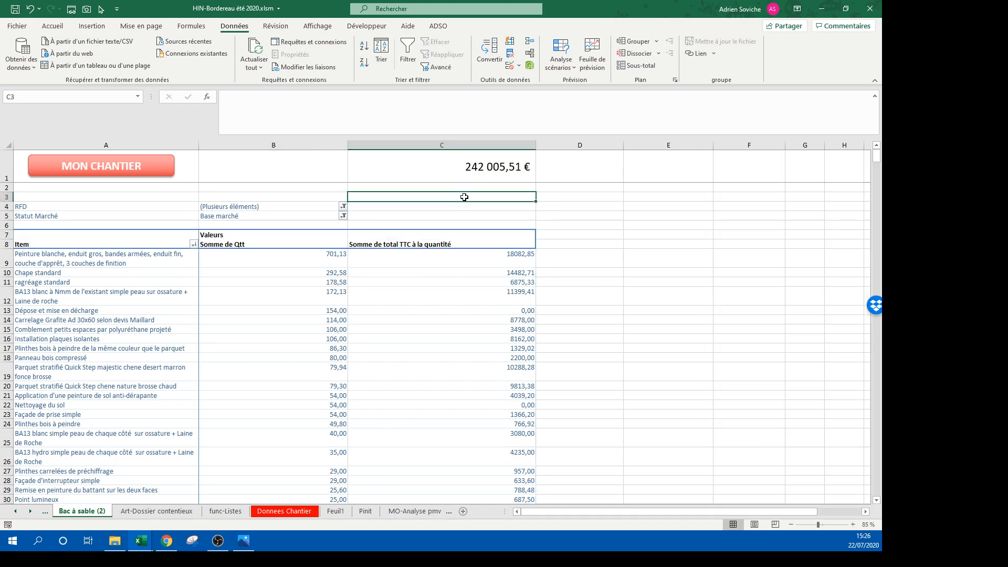
{"action": "left_click", "coordinate": [465, 252]}
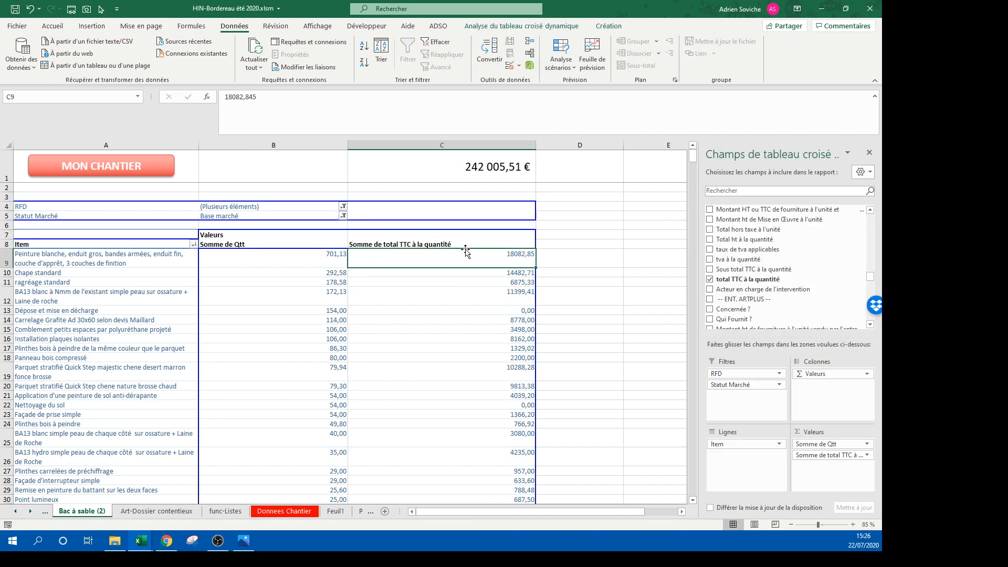
{"action": "left_click", "coordinate": [469, 230]}
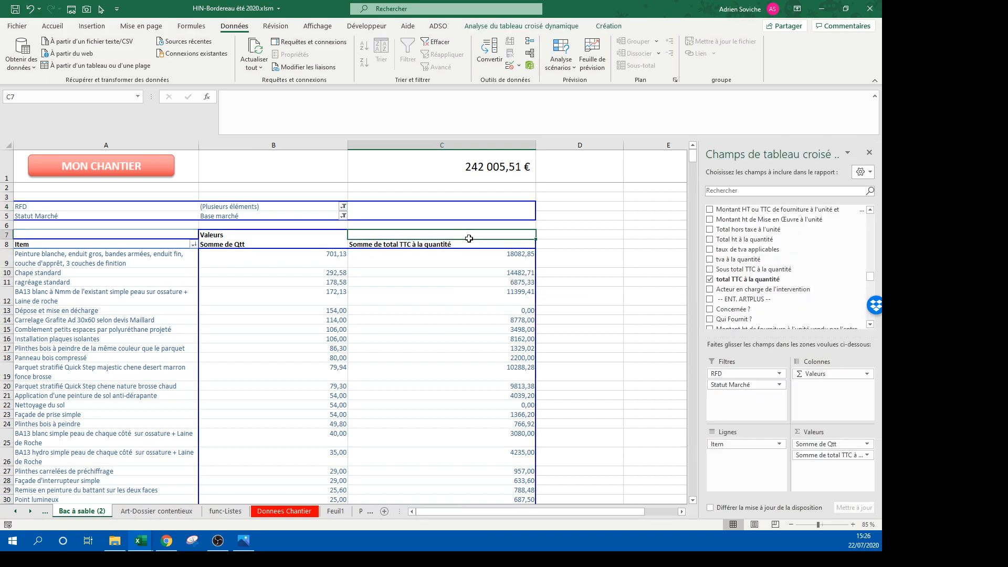
{"action": "left_click", "coordinate": [467, 243]}
{"action": "left_click", "coordinate": [468, 242]}
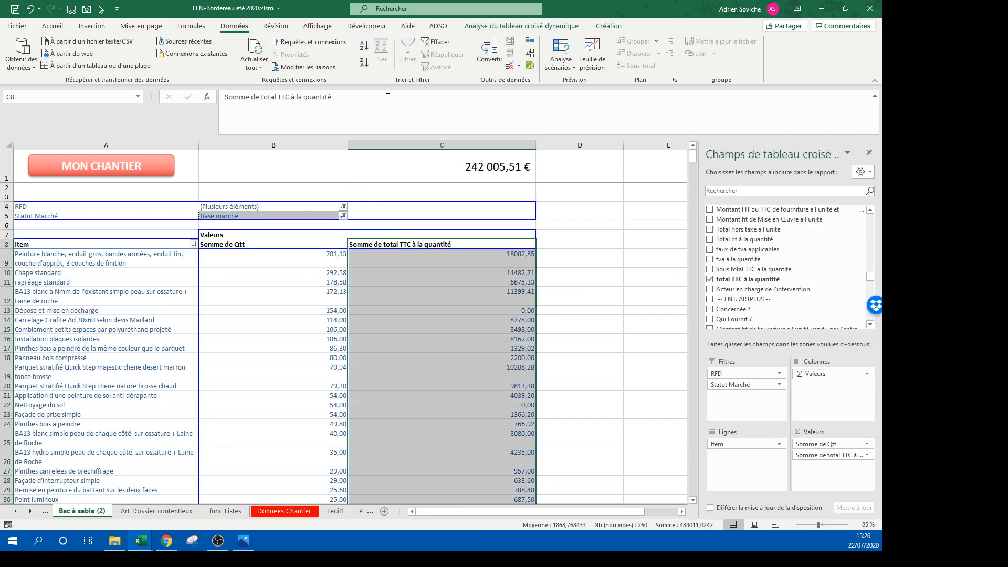
{"action": "left_click", "coordinate": [52, 26]}
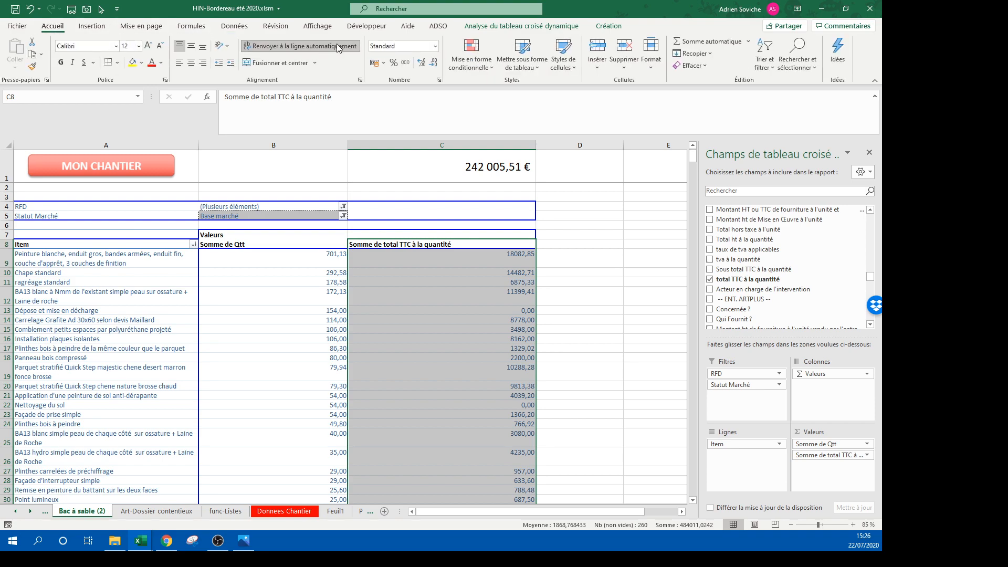
{"action": "left_click", "coordinate": [375, 62]}
{"action": "left_click", "coordinate": [594, 309]}
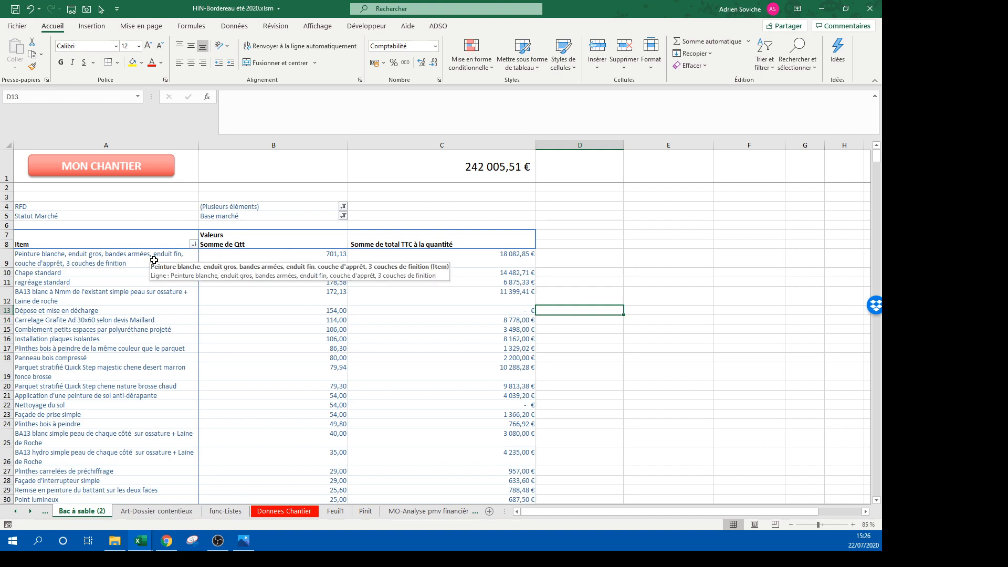
Step: Refresh the pivot table and review the items' quantities and TTC totals, including the Quick Step majestic chene desert marron fonce brosse flooring
{"action": "right_click", "coordinate": [181, 261]}
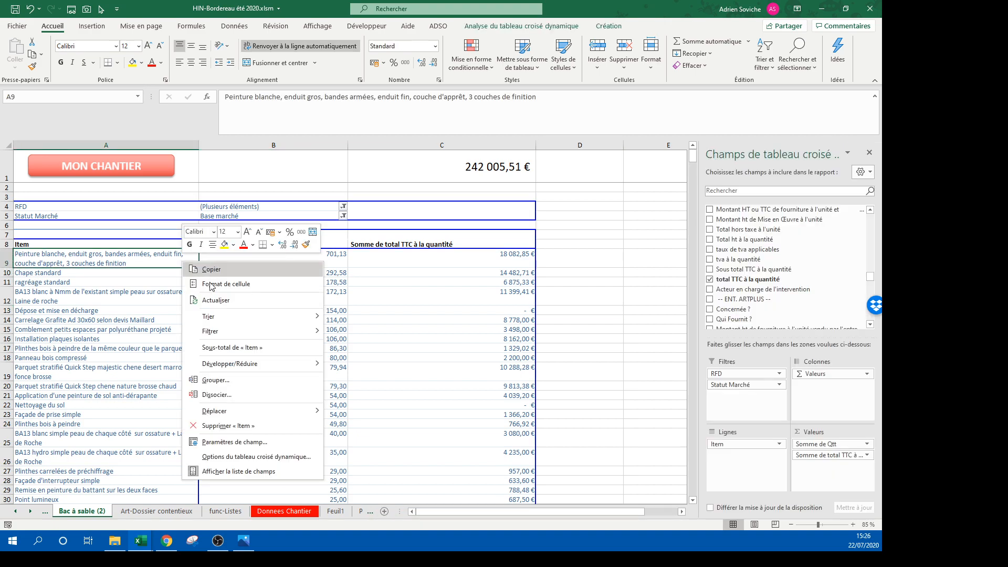
{"action": "left_click", "coordinate": [227, 304]}
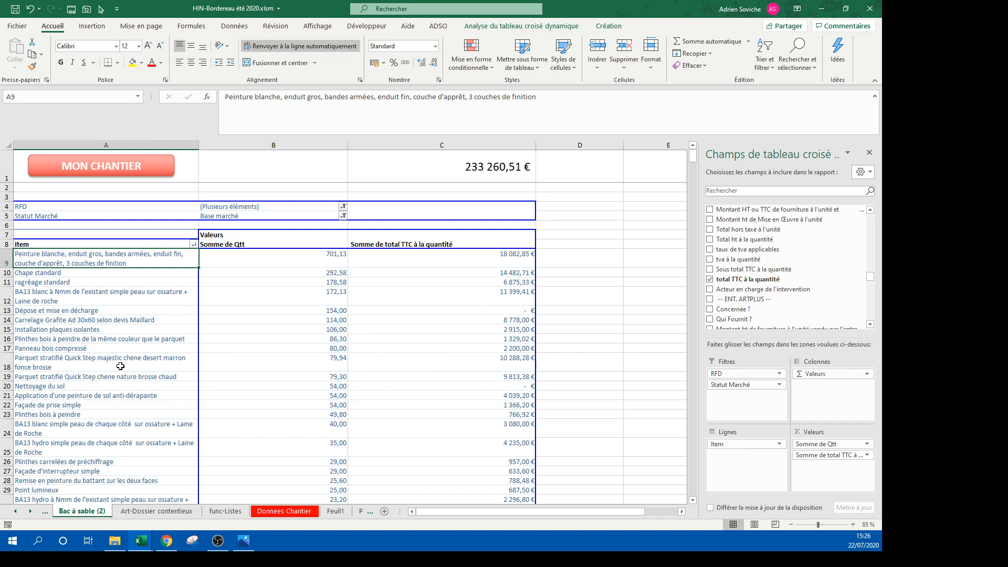
{"action": "left_click_drag", "start_coordinate": [120, 367], "coordinate": [480, 363]}
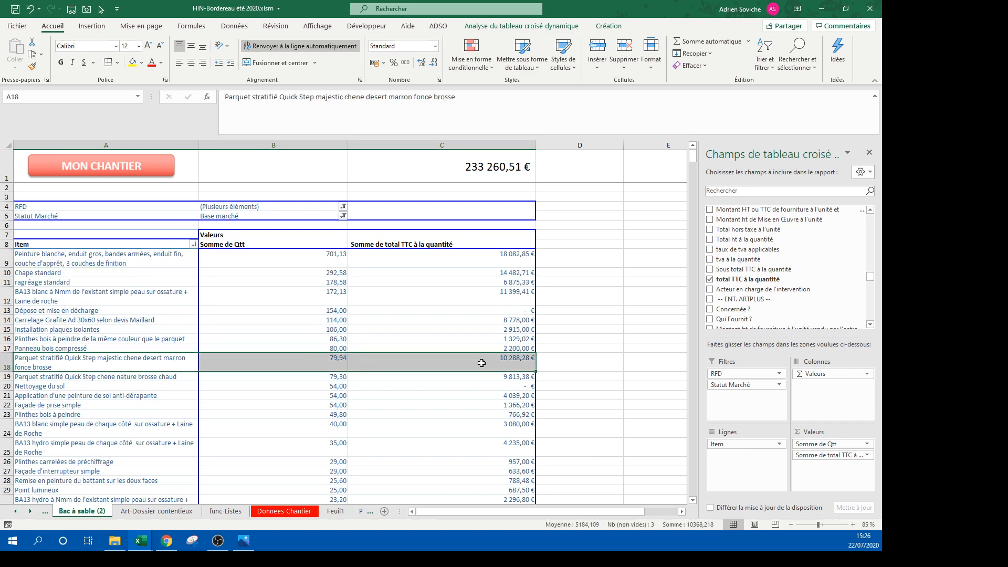
{"action": "left_click", "coordinate": [566, 366]}
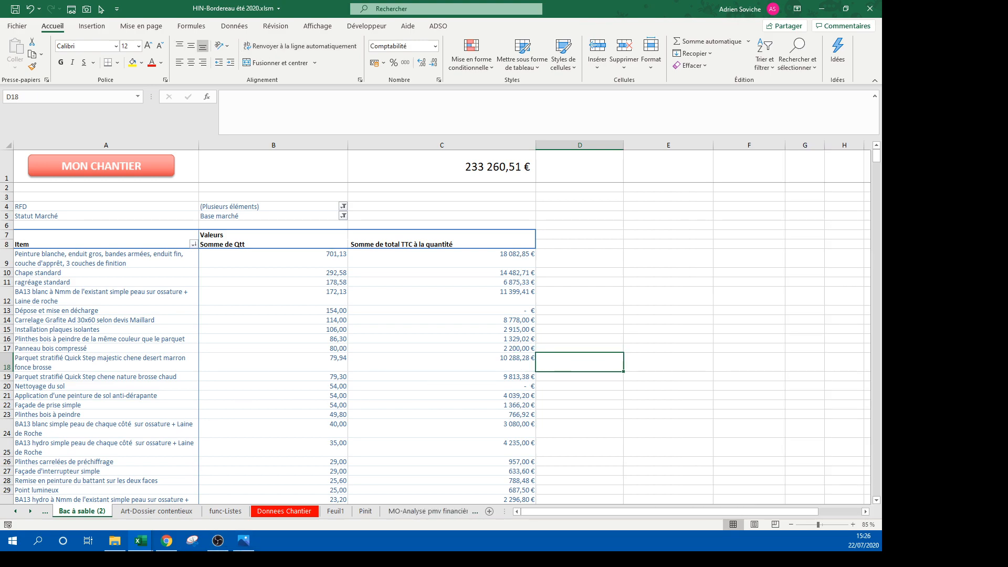
{"action": "left_click", "coordinate": [378, 357]}
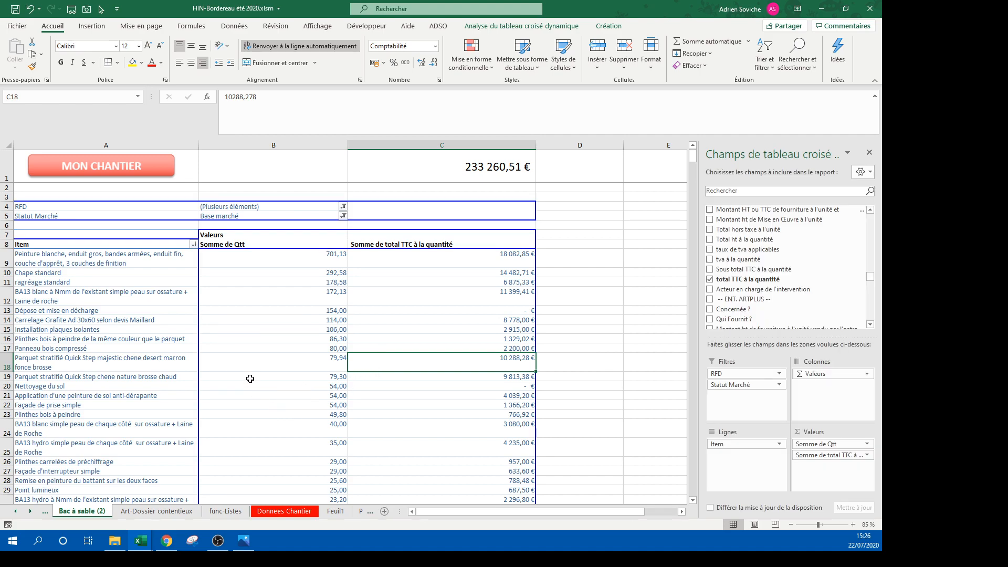
{"action": "scroll", "coordinate": [181, 389], "scroll_direction": "down", "scroll_amount": 3}
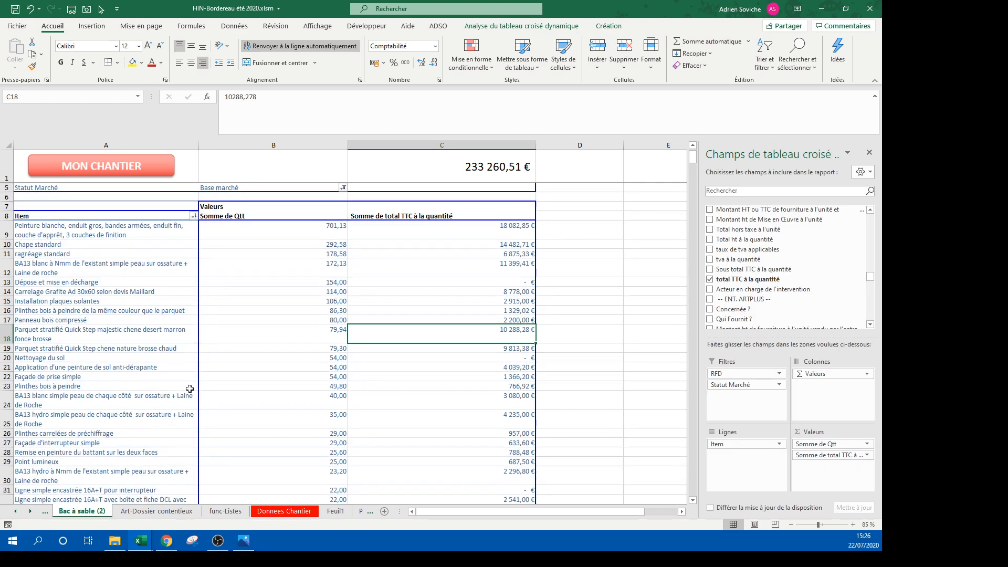
{"action": "scroll", "coordinate": [516, 326], "scroll_direction": "up", "scroll_amount": 3}
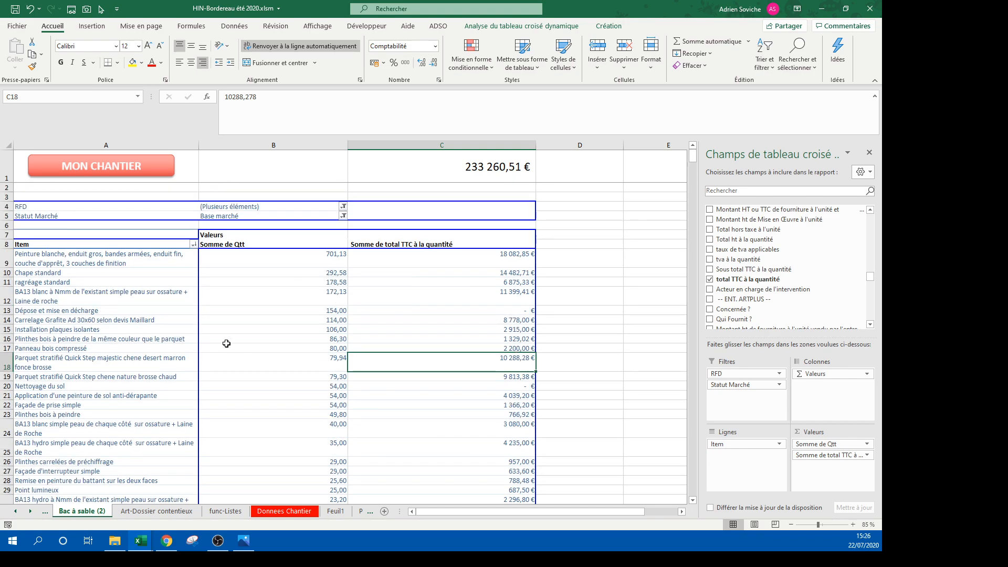
{"action": "left_click", "coordinate": [307, 299]}
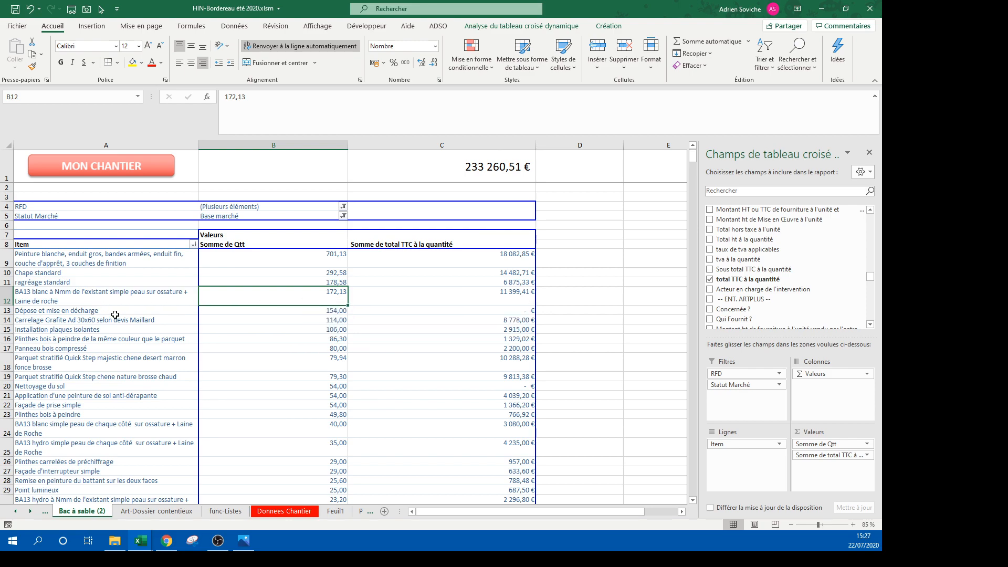
{"action": "mouse_move", "coordinate": [263, 319]}
Step: Replace Item with Localisation in the pivot table's rows and remove Somme de Qtt from its values
{"action": "left_click_drag", "start_coordinate": [746, 444], "coordinate": [754, 259]}
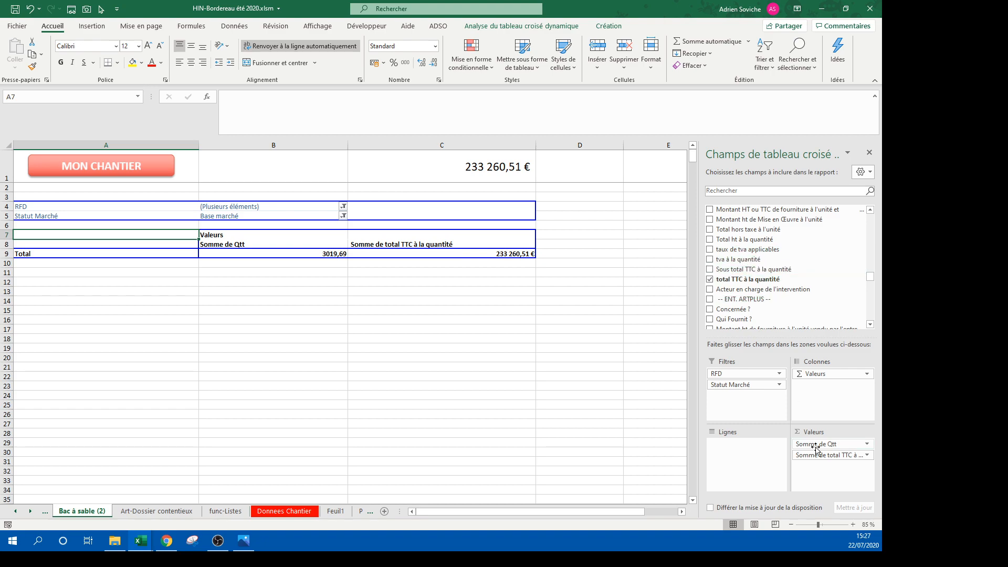
{"action": "left_click_drag", "start_coordinate": [816, 449], "coordinate": [585, 425]}
{"action": "scroll", "coordinate": [756, 268], "scroll_direction": "up", "scroll_amount": 5}
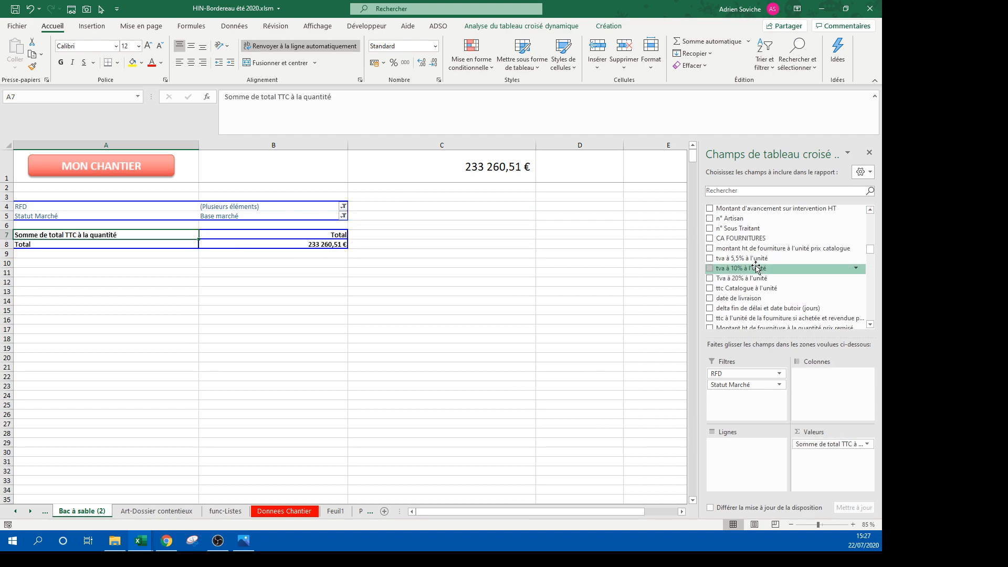
{"action": "scroll", "coordinate": [756, 268], "scroll_direction": "up", "scroll_amount": 5}
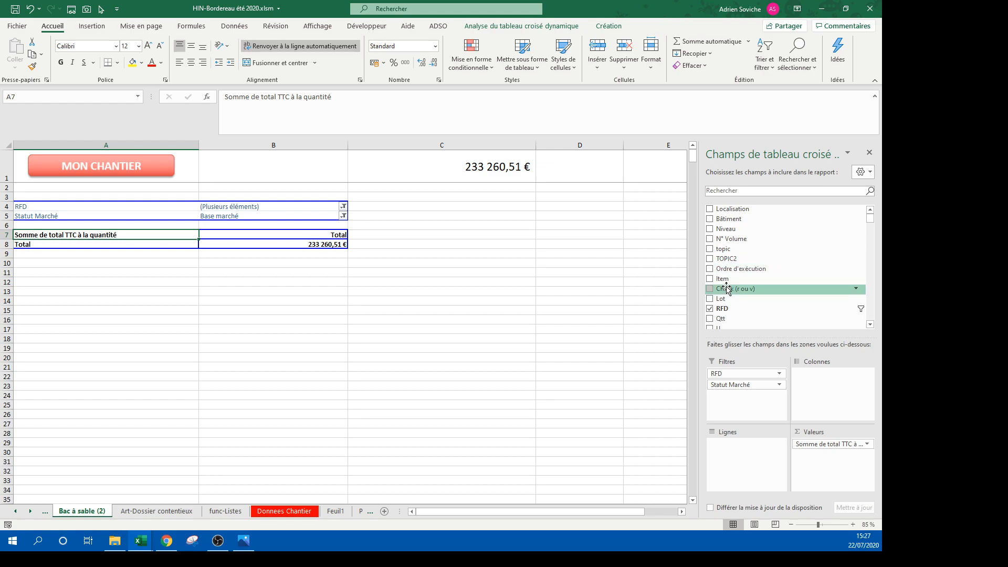
{"action": "left_click_drag", "start_coordinate": [733, 209], "coordinate": [738, 455]}
{"action": "left_click", "coordinate": [287, 312]}
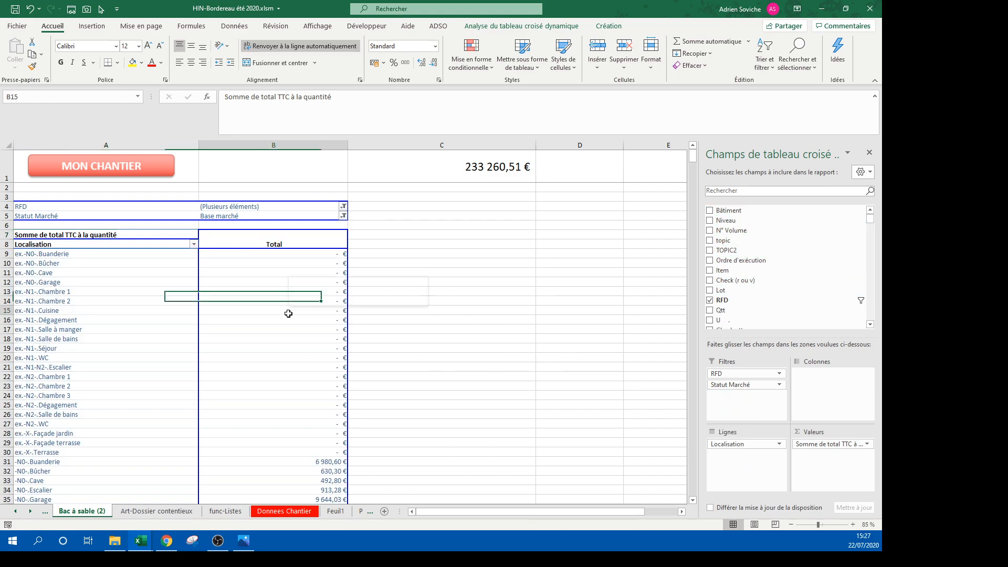
Step: Sort the pivot table's locations by total TTC from largest to smallest and look through the ranking
{"action": "right_click", "coordinate": [290, 314]}
{"action": "mouse_move", "coordinate": [365, 385]}
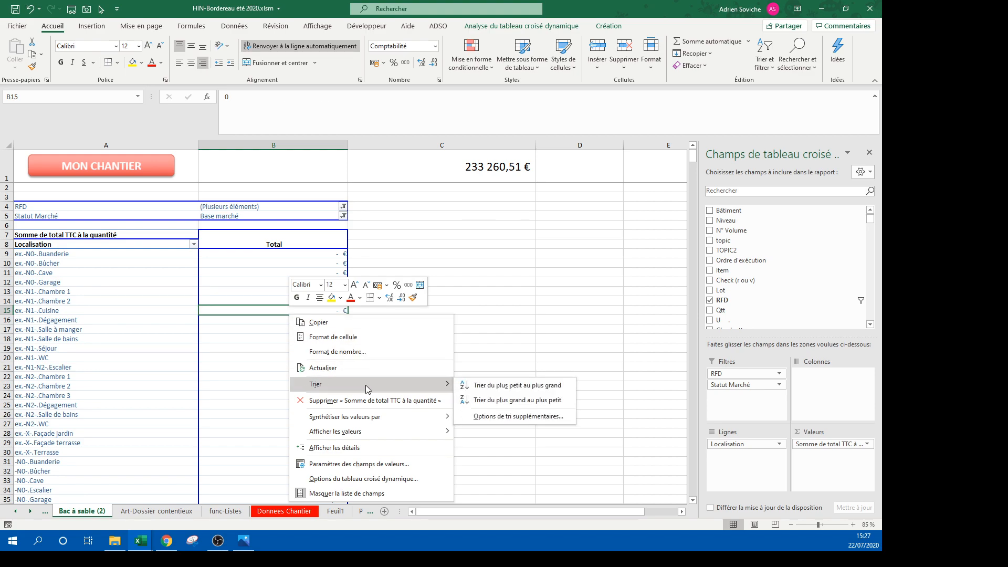
{"action": "left_click", "coordinate": [502, 402]}
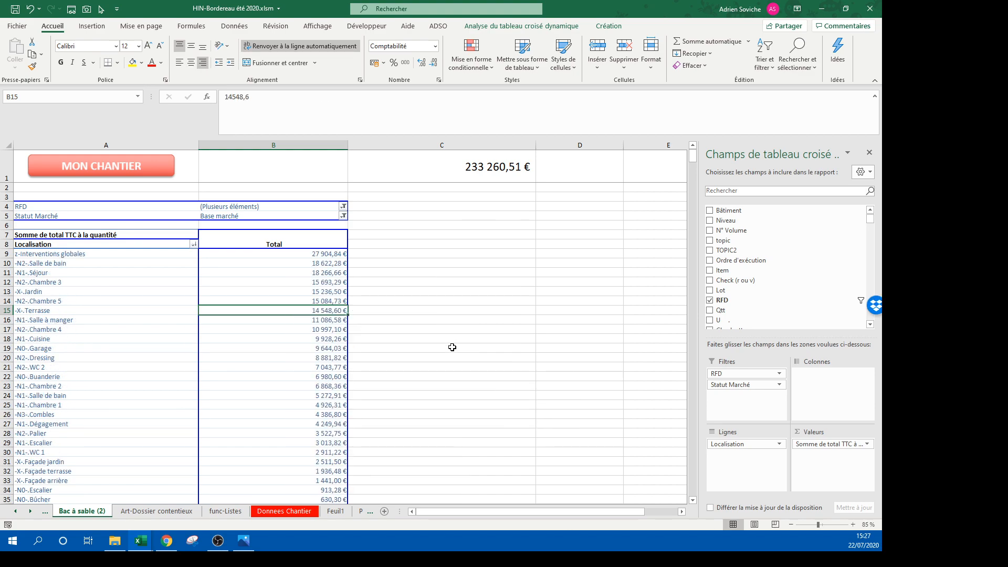
{"action": "scroll", "coordinate": [138, 284], "scroll_direction": "down", "scroll_amount": 8}
{"action": "scroll", "coordinate": [135, 282], "scroll_direction": "up", "scroll_amount": 8}
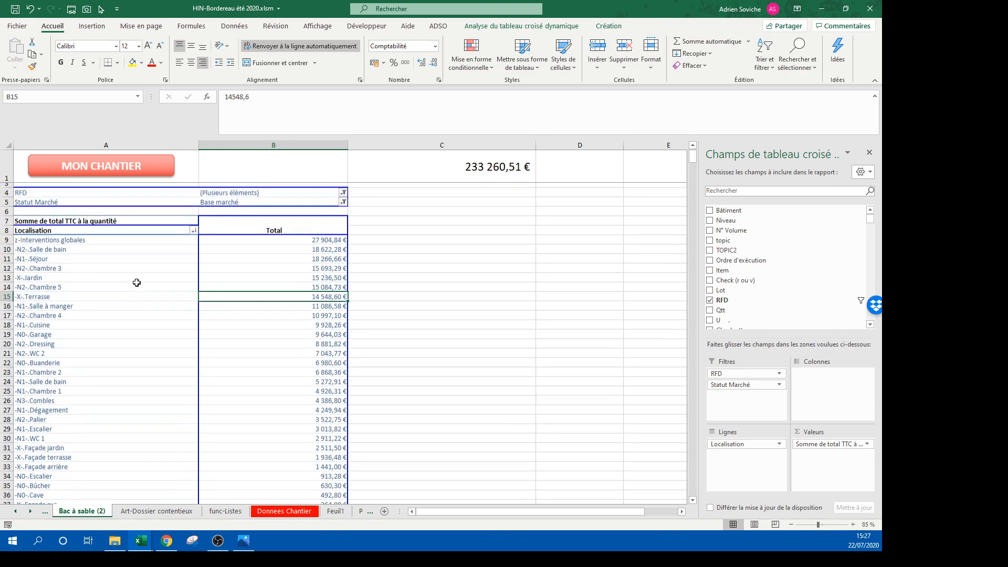
Step: Filter Localisation to exclude the "-" entry and every location starting with "ex.", from ex.-N0-.Buanderie to ex.-X-.Terrasse
{"action": "left_click", "coordinate": [193, 245]}
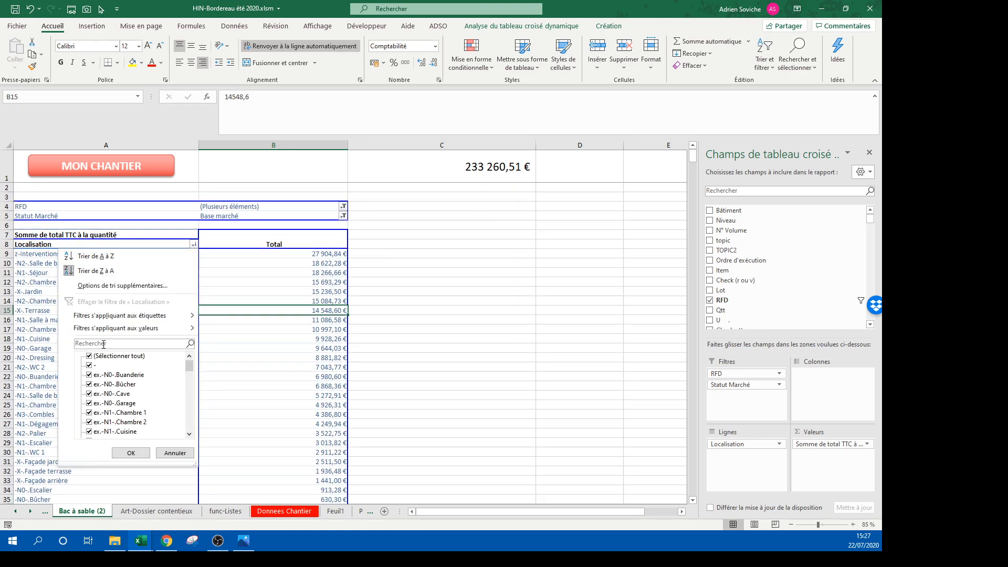
{"action": "left_click", "coordinate": [89, 366]}
{"action": "left_click", "coordinate": [89, 375]}
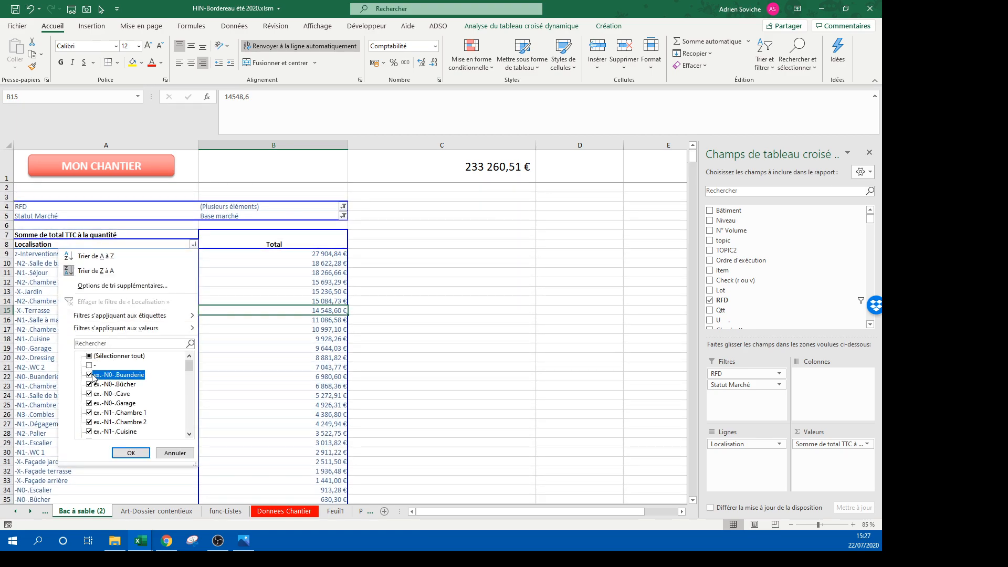
{"action": "left_click", "coordinate": [89, 385]}
{"action": "left_click", "coordinate": [89, 394]}
{"action": "left_click", "coordinate": [90, 403]}
{"action": "left_click", "coordinate": [89, 412]}
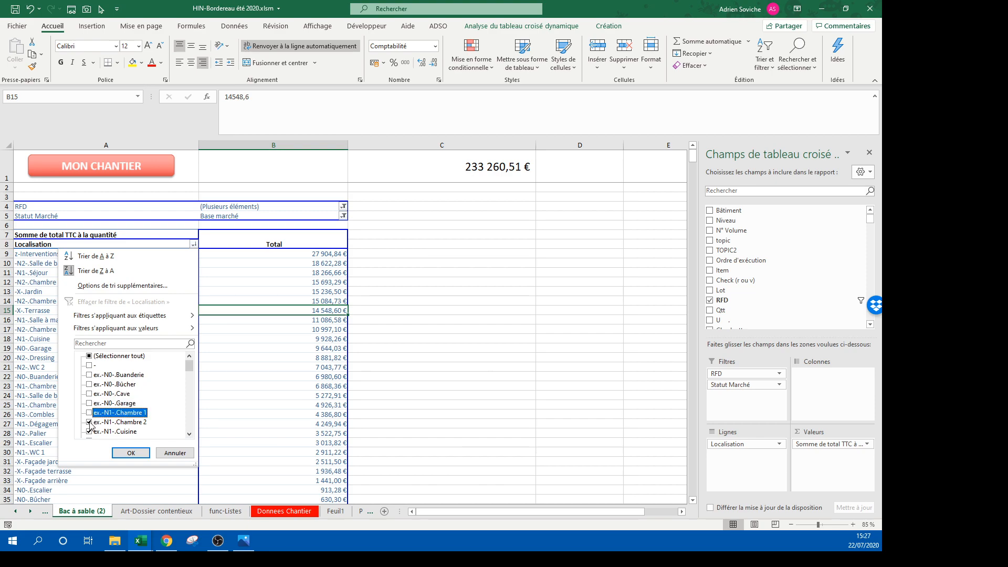
{"action": "left_click", "coordinate": [90, 422]}
{"action": "left_click", "coordinate": [90, 432]}
{"action": "scroll", "coordinate": [128, 423], "scroll_direction": "down", "scroll_amount": 2}
{"action": "left_click", "coordinate": [89, 384]}
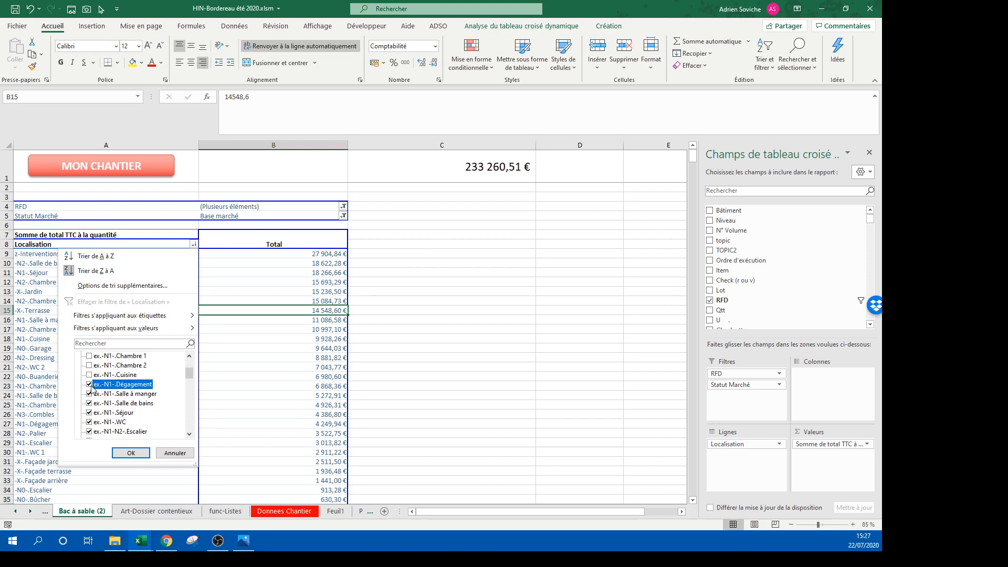
{"action": "left_click", "coordinate": [89, 394]}
{"action": "left_click", "coordinate": [89, 403]}
{"action": "left_click", "coordinate": [90, 413]}
{"action": "left_click", "coordinate": [90, 423]}
{"action": "left_click", "coordinate": [89, 432]}
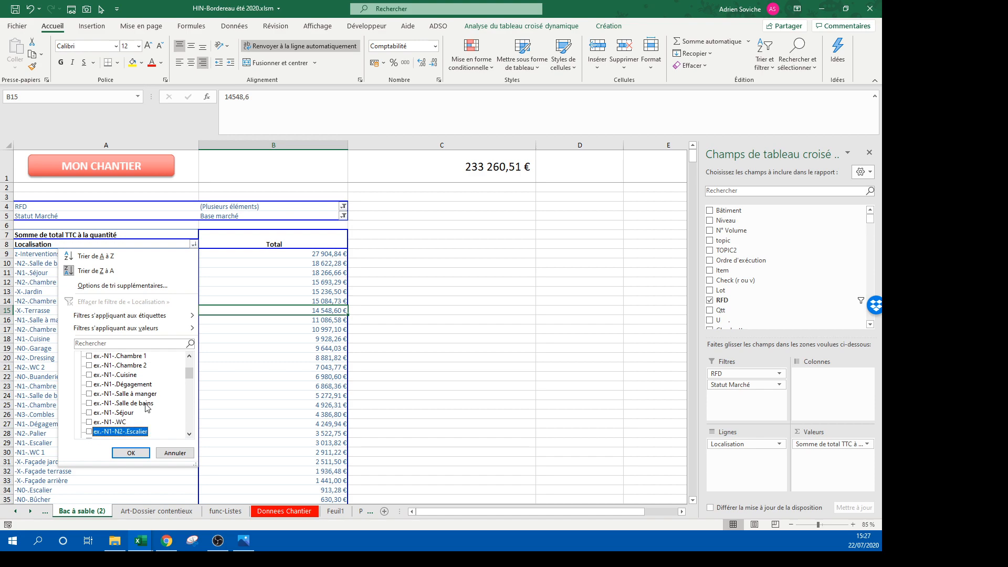
{"action": "scroll", "coordinate": [105, 389], "scroll_direction": "down", "scroll_amount": 2}
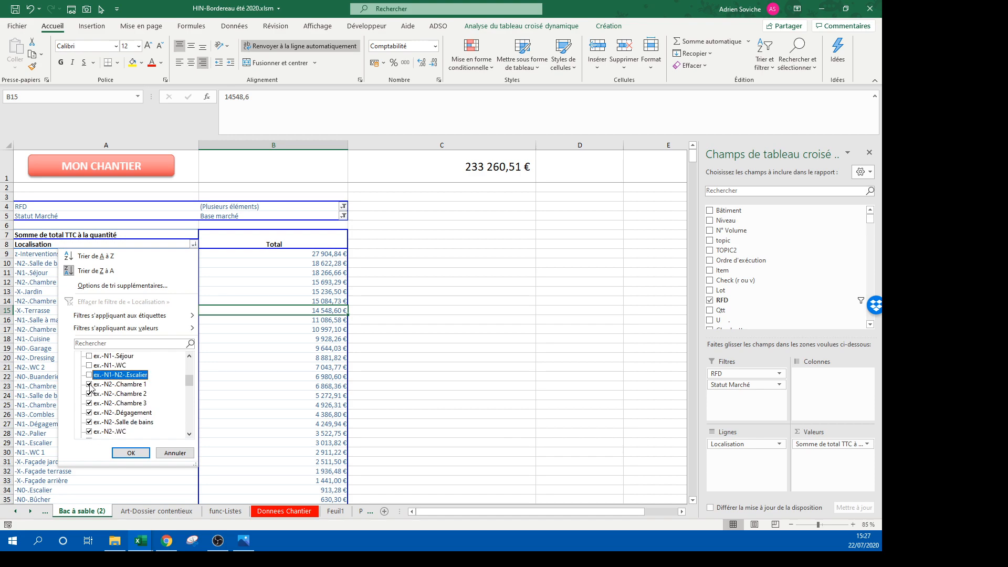
{"action": "left_click", "coordinate": [89, 385]}
{"action": "left_click", "coordinate": [90, 394]}
{"action": "left_click", "coordinate": [89, 403]}
{"action": "left_click", "coordinate": [90, 413]}
{"action": "left_click", "coordinate": [89, 422]}
{"action": "left_click", "coordinate": [89, 432]}
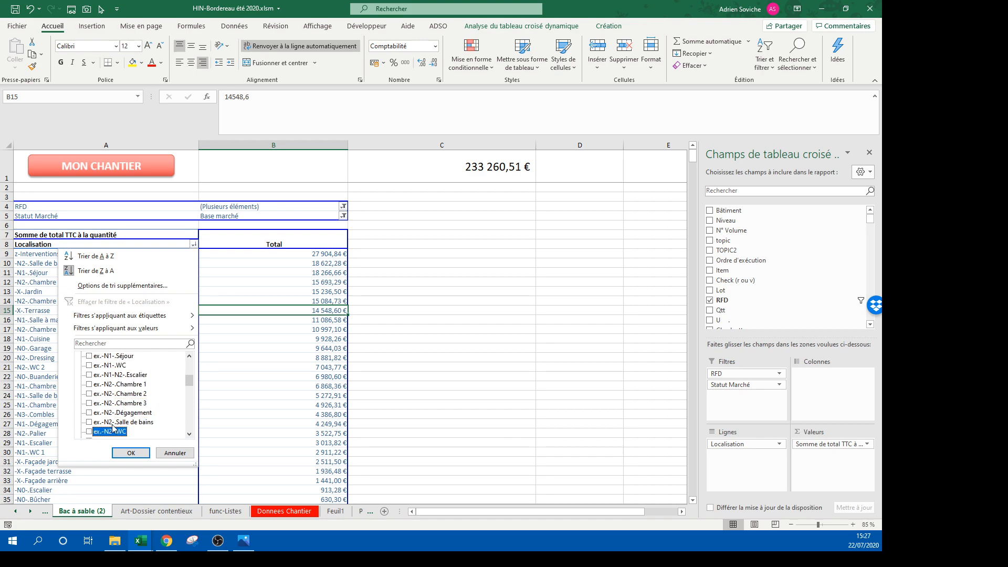
{"action": "scroll", "coordinate": [157, 406], "scroll_direction": "down", "scroll_amount": 2}
{"action": "left_click", "coordinate": [89, 384]}
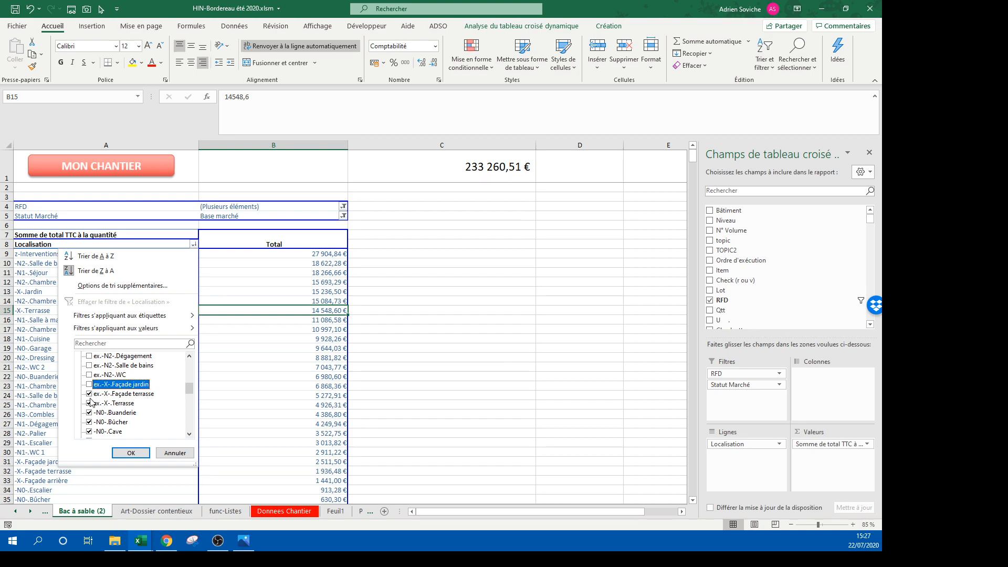
{"action": "left_click", "coordinate": [89, 394]}
{"action": "left_click", "coordinate": [89, 404]}
{"action": "left_click", "coordinate": [131, 452]}
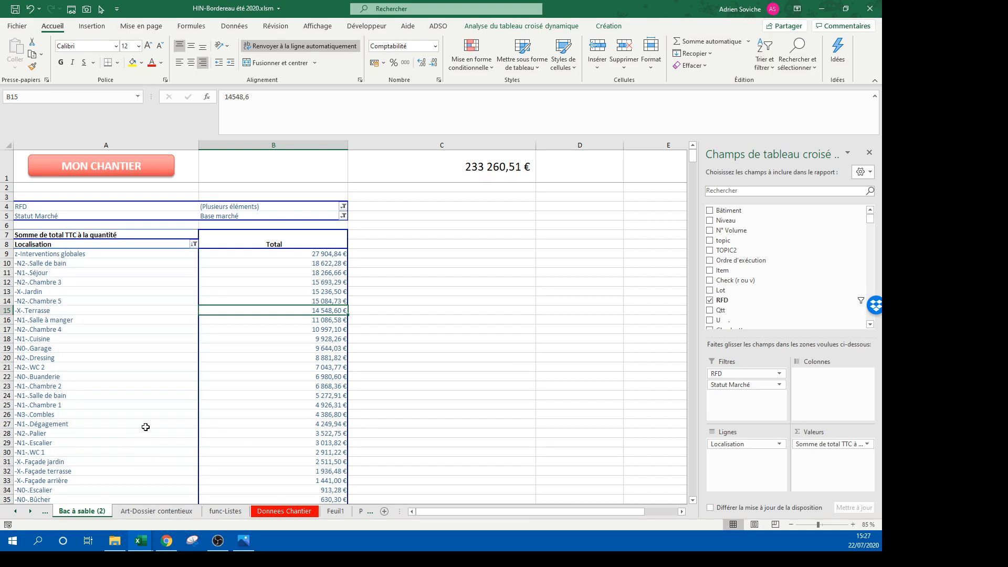
Step: Add TOPIC2 beneath Localisation in the pivot table's rows and refresh the table
{"action": "left_click_drag", "start_coordinate": [79, 263], "coordinate": [288, 265]}
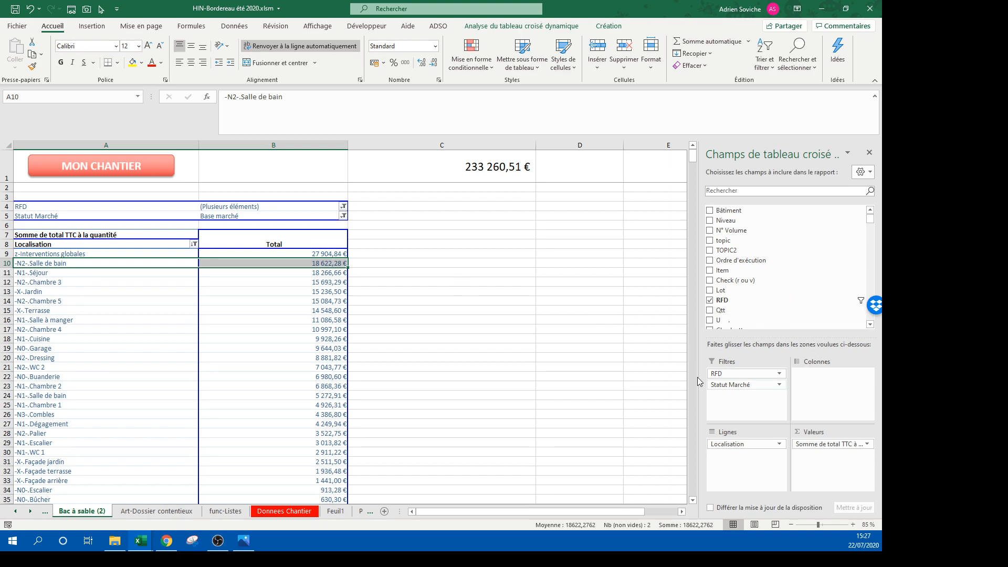
{"action": "left_click_drag", "start_coordinate": [727, 250], "coordinate": [743, 457]}
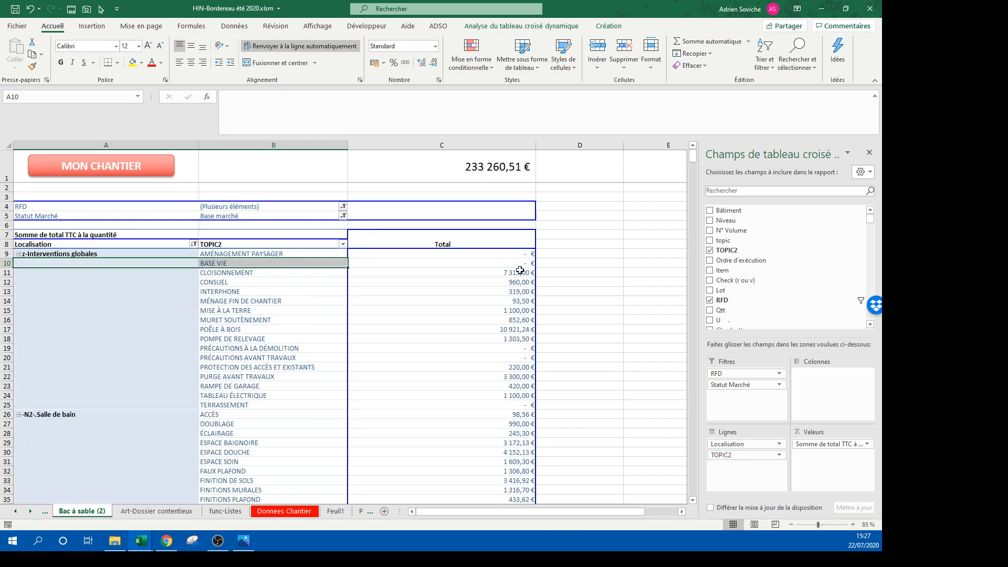
{"action": "right_click", "coordinate": [520, 270]}
{"action": "left_click", "coordinate": [563, 323]}
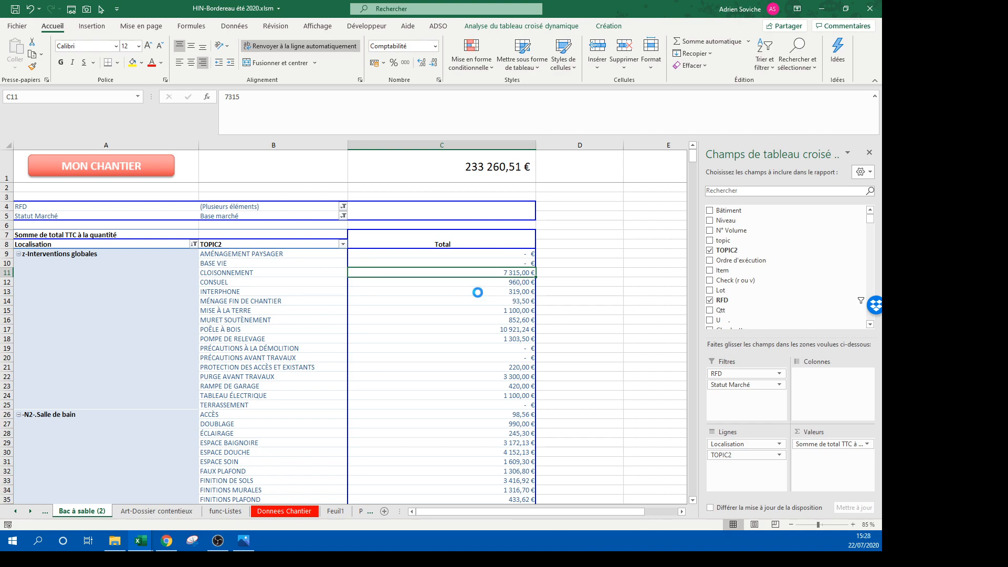
Step: Sort the TOPIC2 entries within each location by total TTC from largest to smallest
{"action": "right_click", "coordinate": [451, 290]}
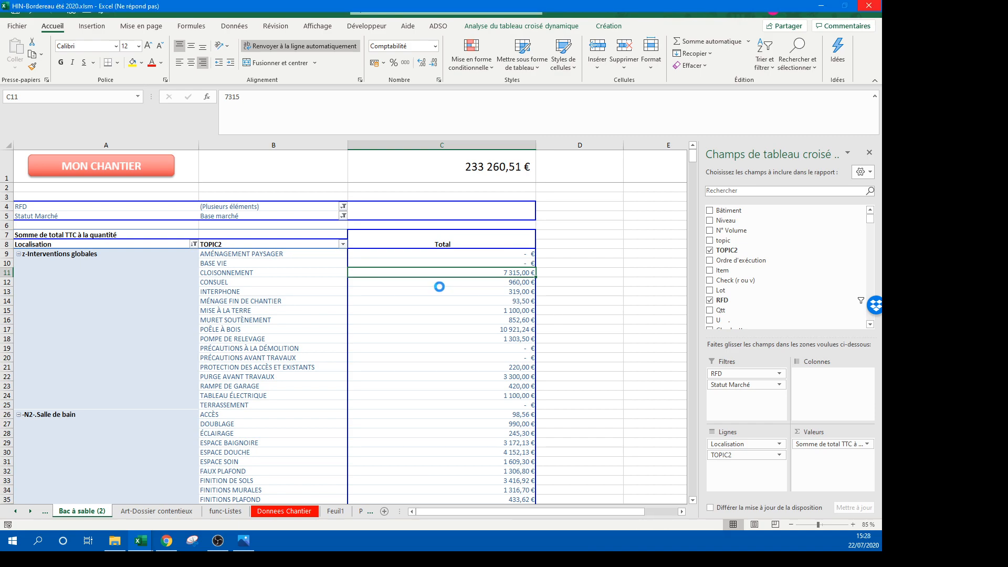
{"action": "right_click", "coordinate": [449, 273]}
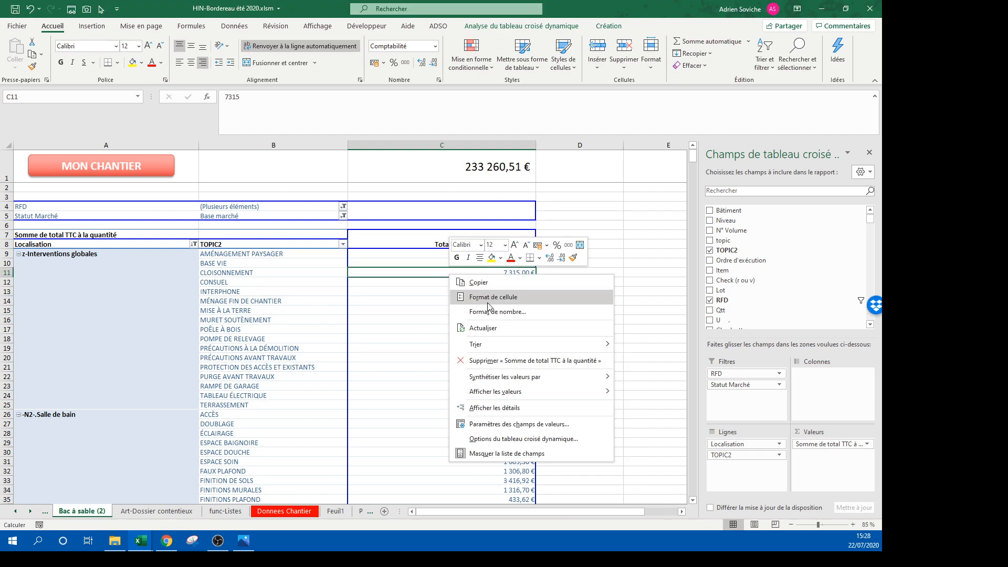
{"action": "mouse_move", "coordinate": [578, 349]}
{"action": "left_click", "coordinate": [706, 360]}
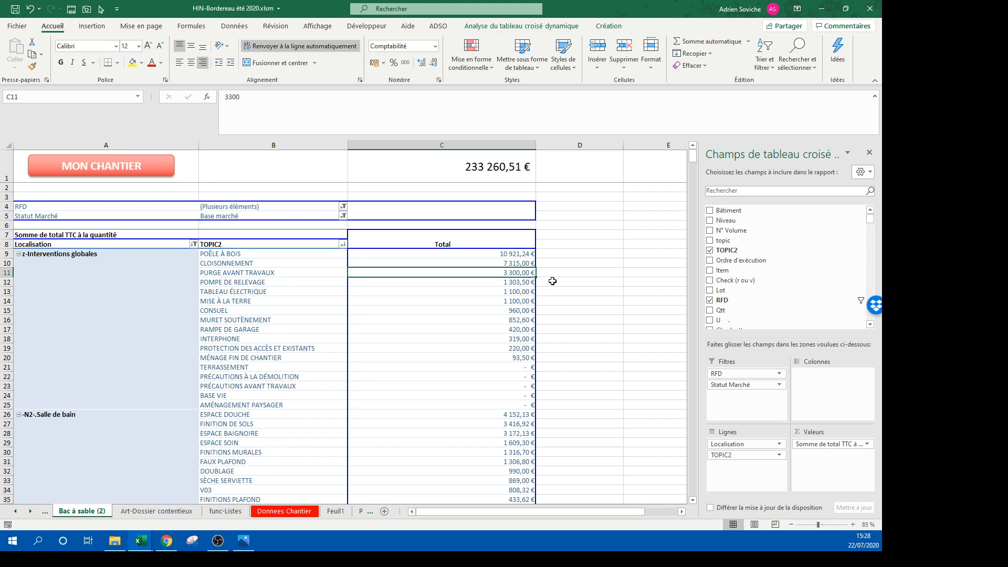
Step: Examine the topic amounts of -N2-.Salle de bain, particularly ESPACE DOUCHE, and briefly check the Donnees Chantier sheet
{"action": "scroll", "coordinate": [562, 284], "scroll_direction": "down", "scroll_amount": 5}
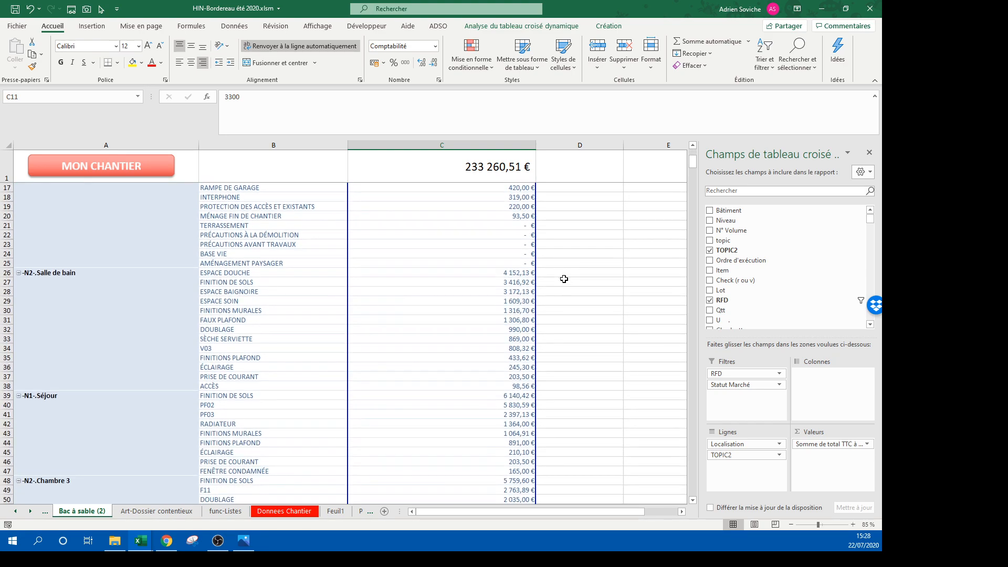
{"action": "left_click_drag", "start_coordinate": [523, 279], "coordinate": [271, 386]}
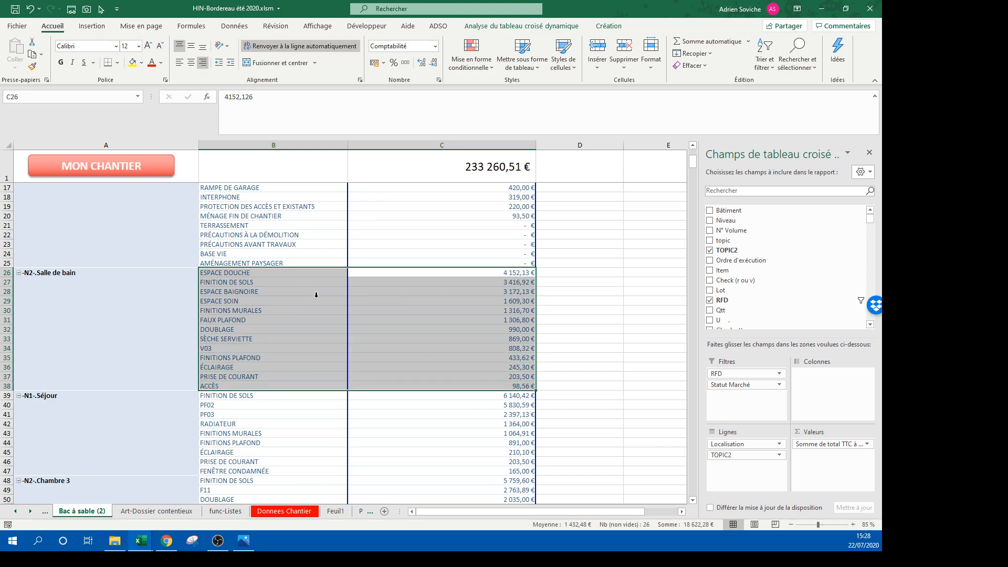
{"action": "left_click_drag", "start_coordinate": [284, 273], "coordinate": [489, 275]}
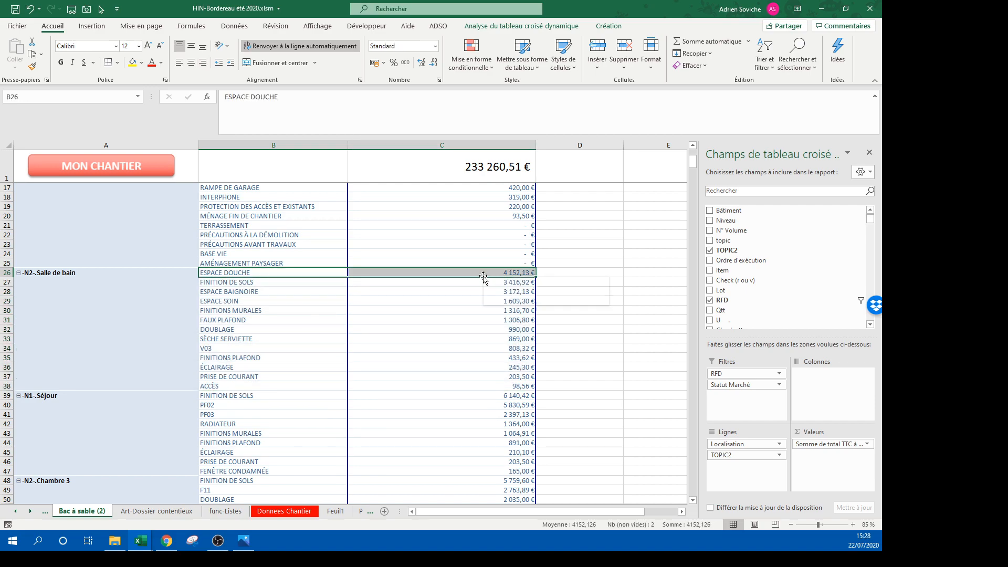
{"action": "left_click", "coordinate": [469, 281]}
{"action": "left_click", "coordinate": [584, 281]}
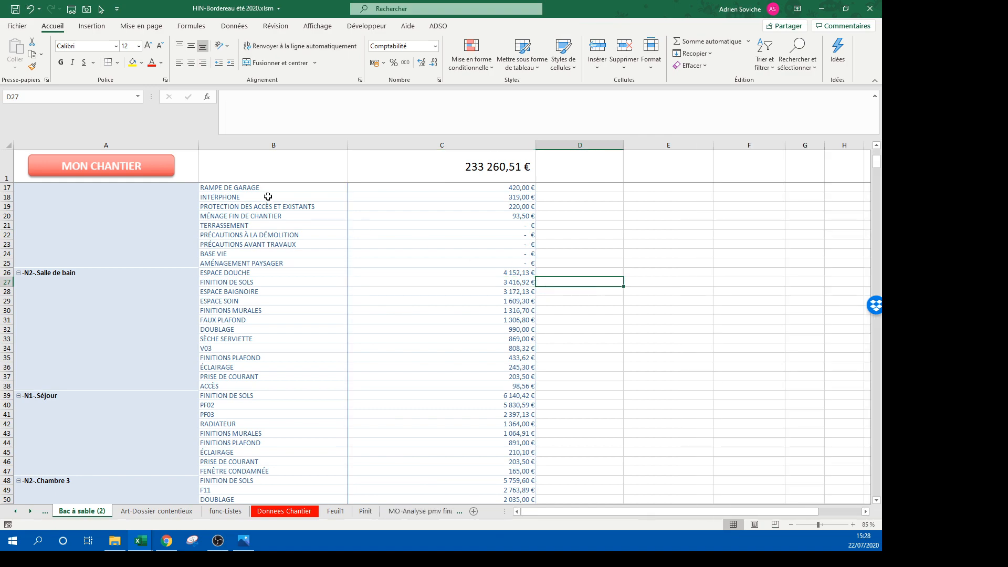
{"action": "left_click", "coordinate": [147, 165]}
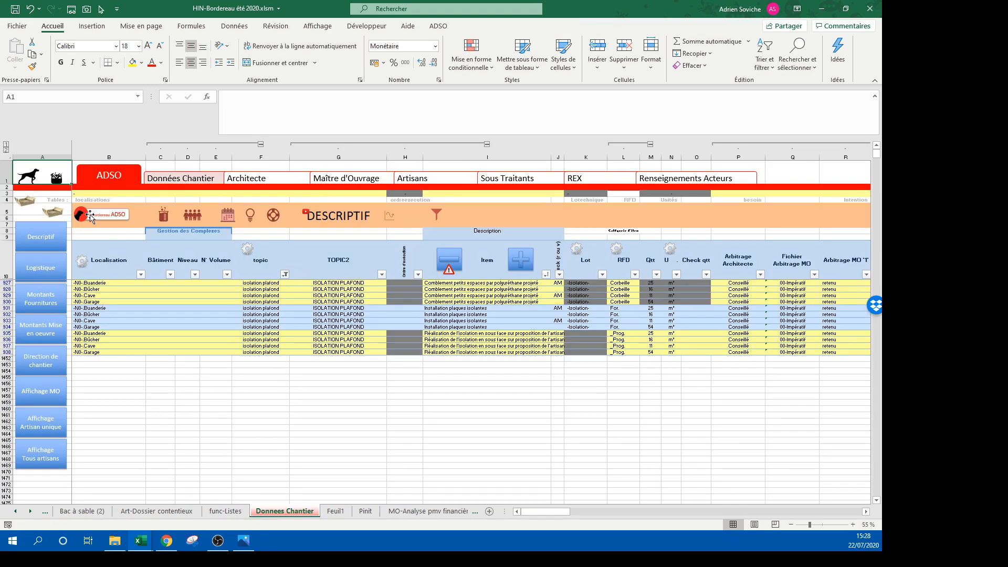
{"action": "left_click", "coordinate": [50, 219]}
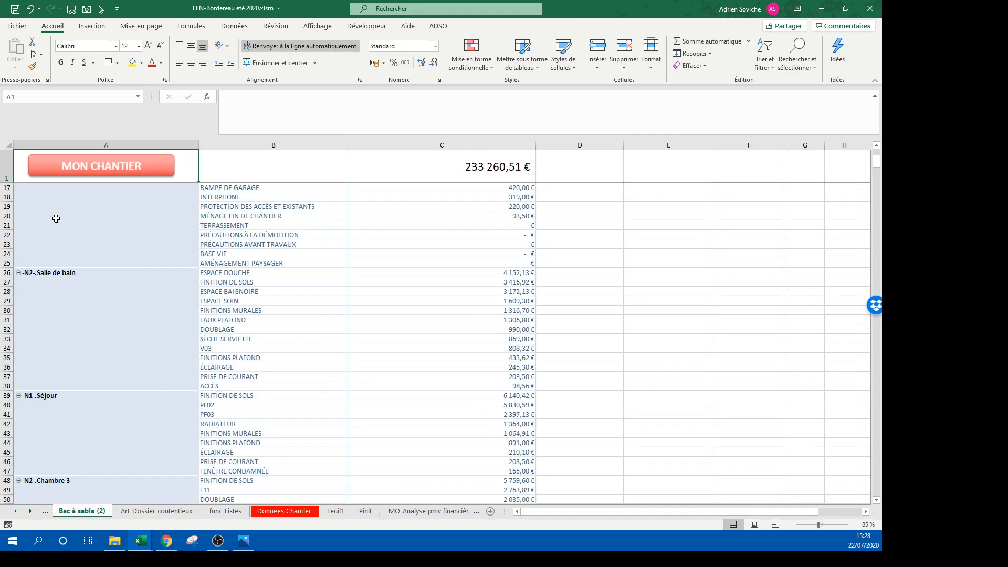
Step: Add Item beneath TOPIC2 in the pivot table's rows
{"action": "left_click", "coordinate": [224, 282]}
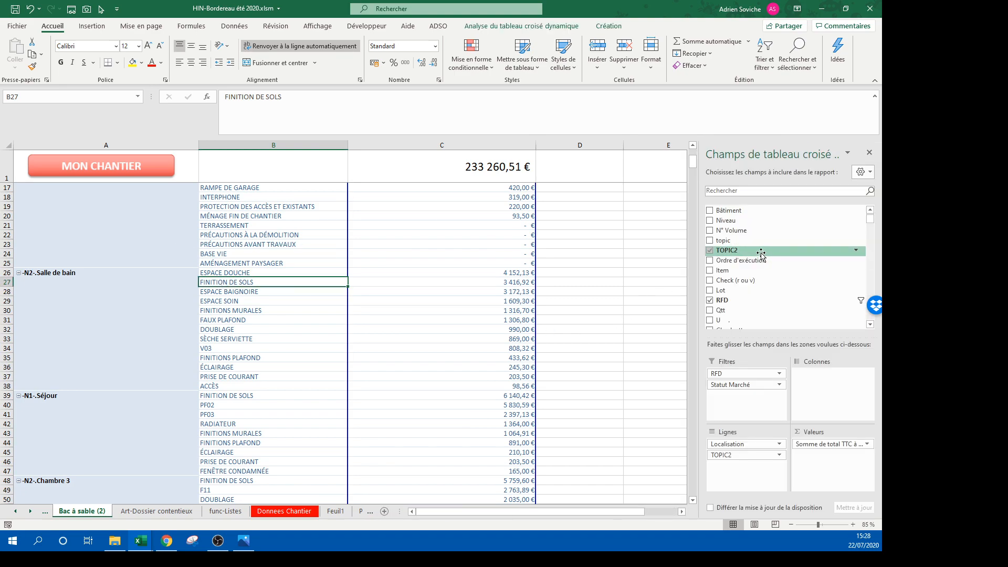
{"action": "left_click_drag", "start_coordinate": [748, 251], "coordinate": [750, 465]}
{"action": "scroll", "coordinate": [372, 342], "scroll_direction": "up", "scroll_amount": 5}
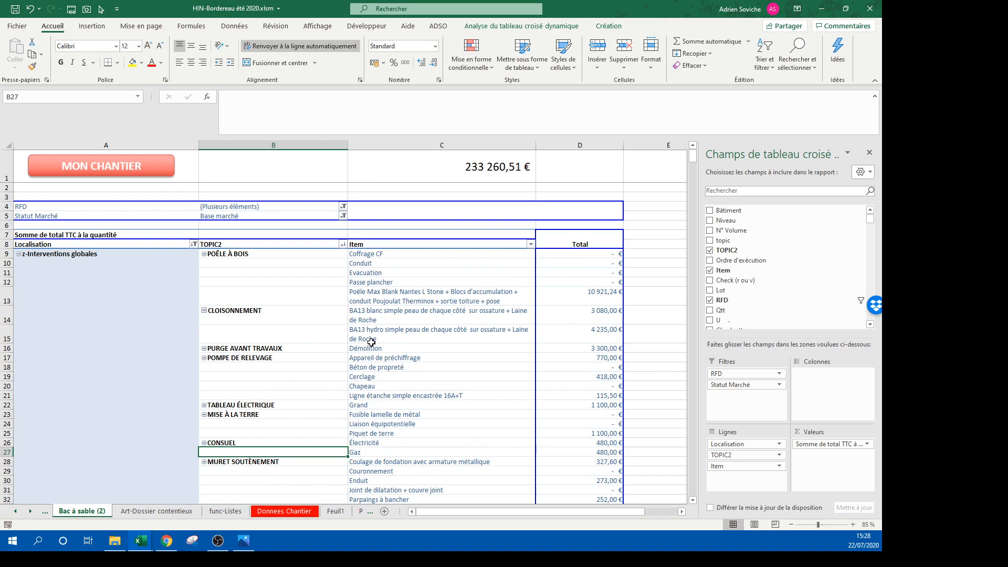
Step: Collapse the entire TOPIC2 field and the entire Localisation field in the pivot table
{"action": "right_click", "coordinate": [231, 256]}
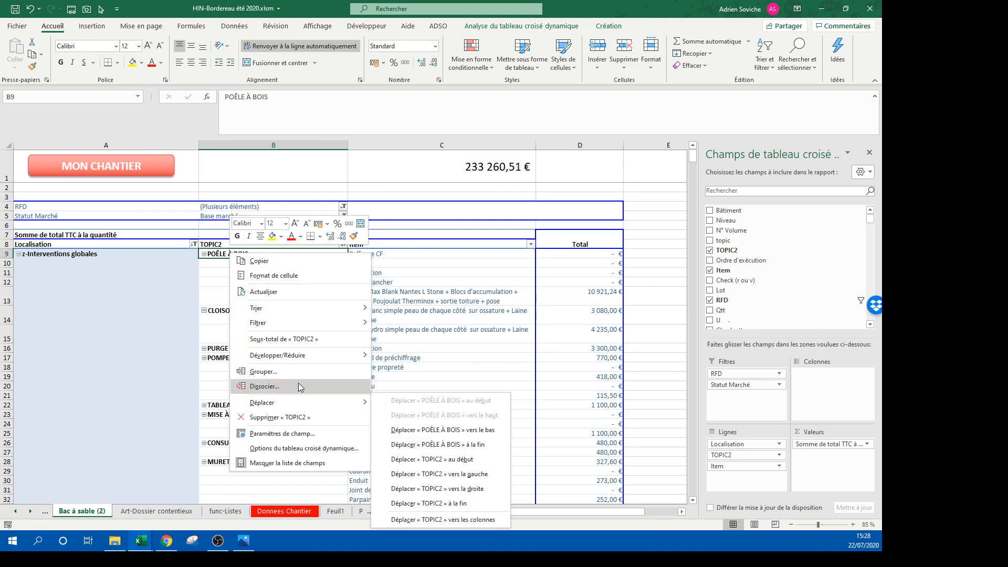
{"action": "mouse_move", "coordinate": [315, 355]}
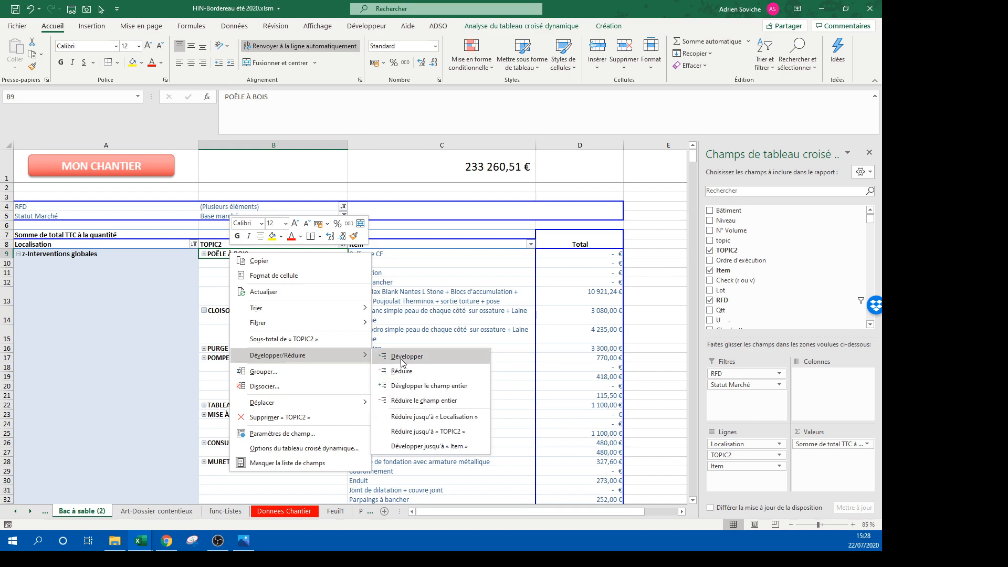
{"action": "left_click", "coordinate": [413, 402]}
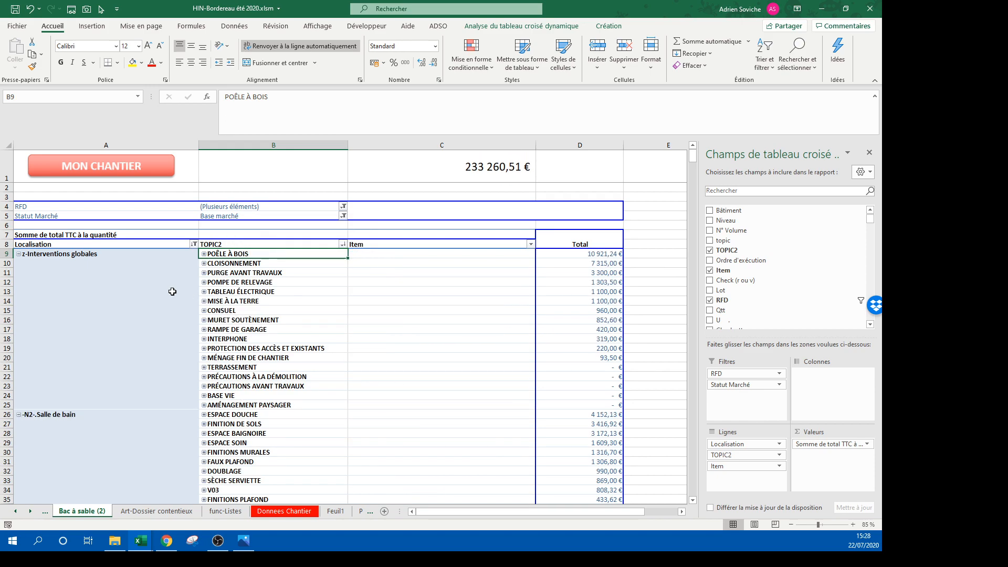
{"action": "right_click", "coordinate": [75, 256]}
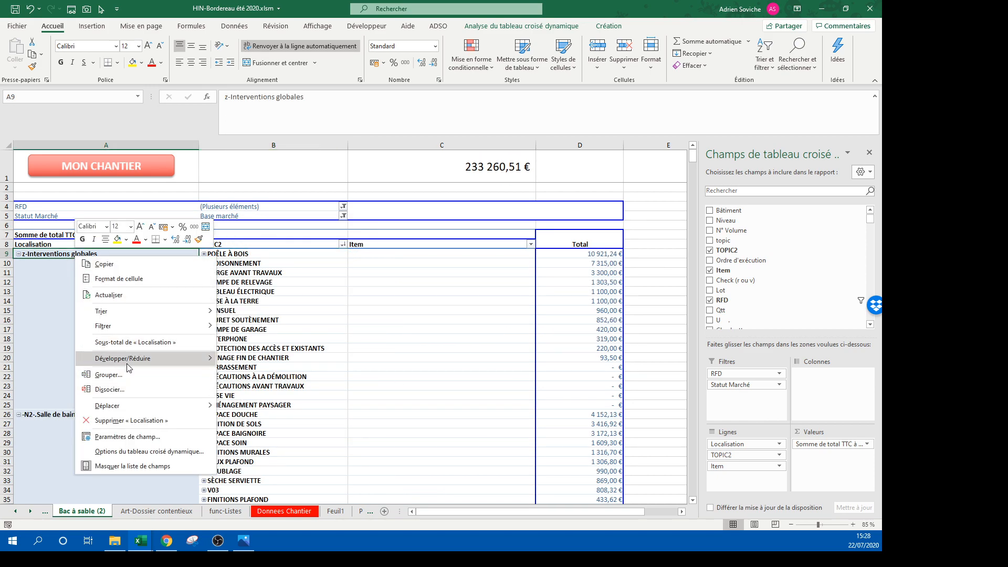
{"action": "mouse_move", "coordinate": [141, 346]}
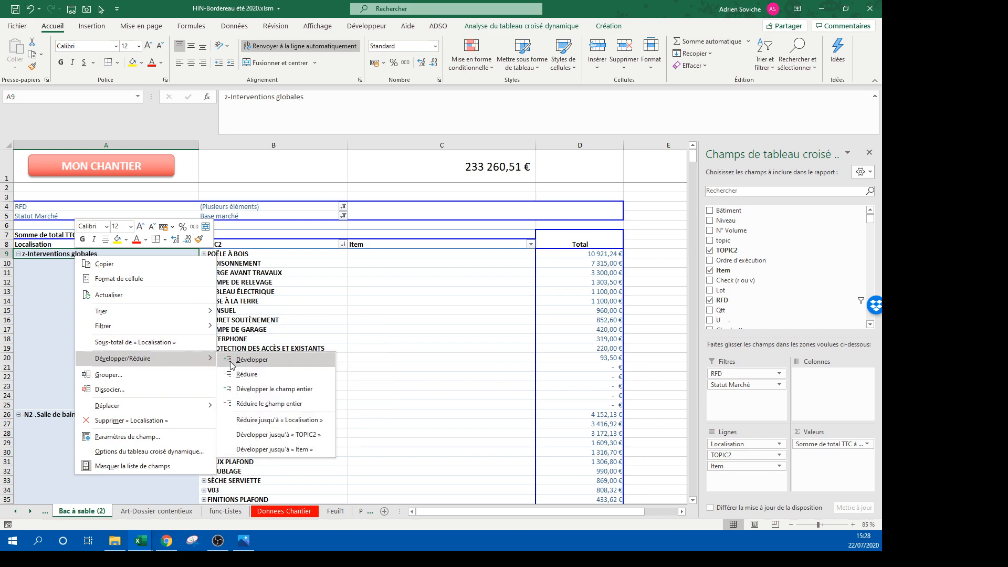
{"action": "left_click", "coordinate": [249, 403]}
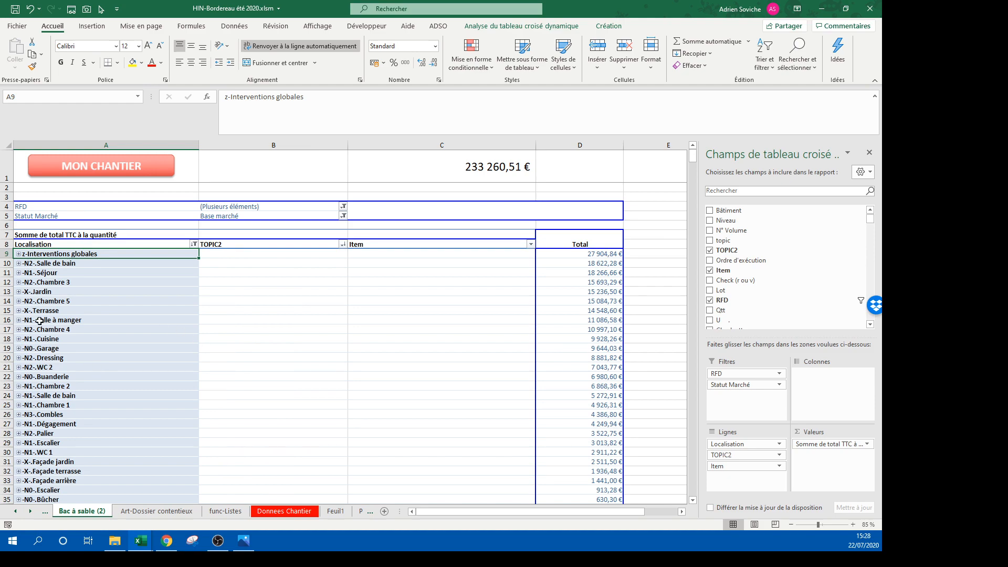
Step: Expand ESPACE DOUCHE under -N2-.Salle de bain and sort its items by total TTC from largest to smallest
{"action": "left_click", "coordinate": [18, 264]}
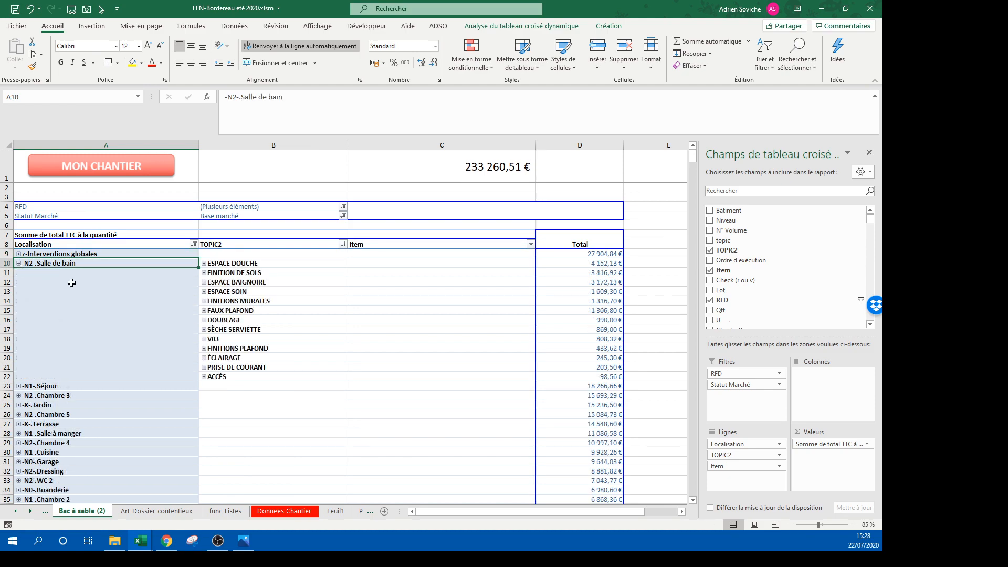
{"action": "left_click", "coordinate": [205, 264]}
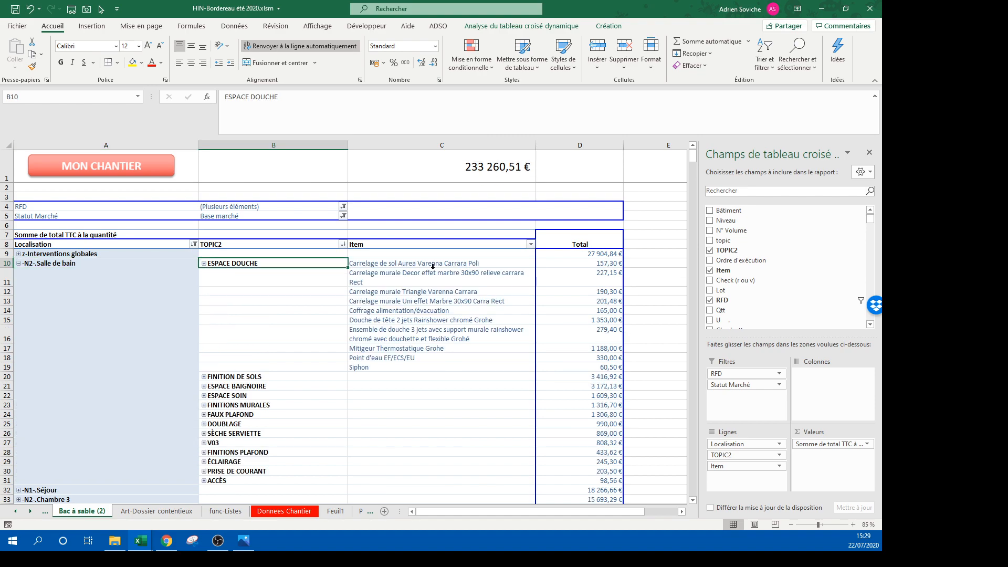
{"action": "right_click", "coordinate": [586, 284]}
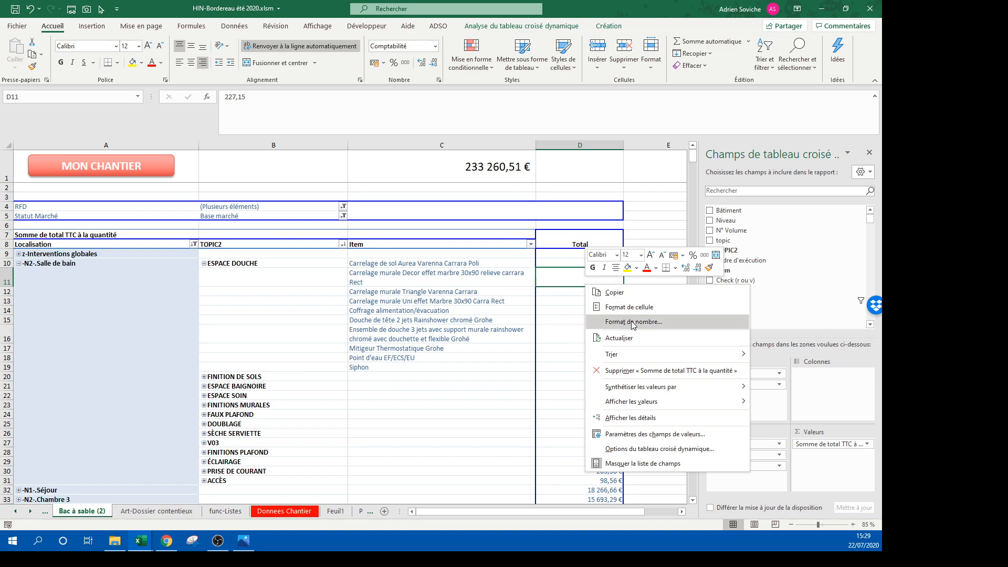
{"action": "mouse_move", "coordinate": [642, 353]}
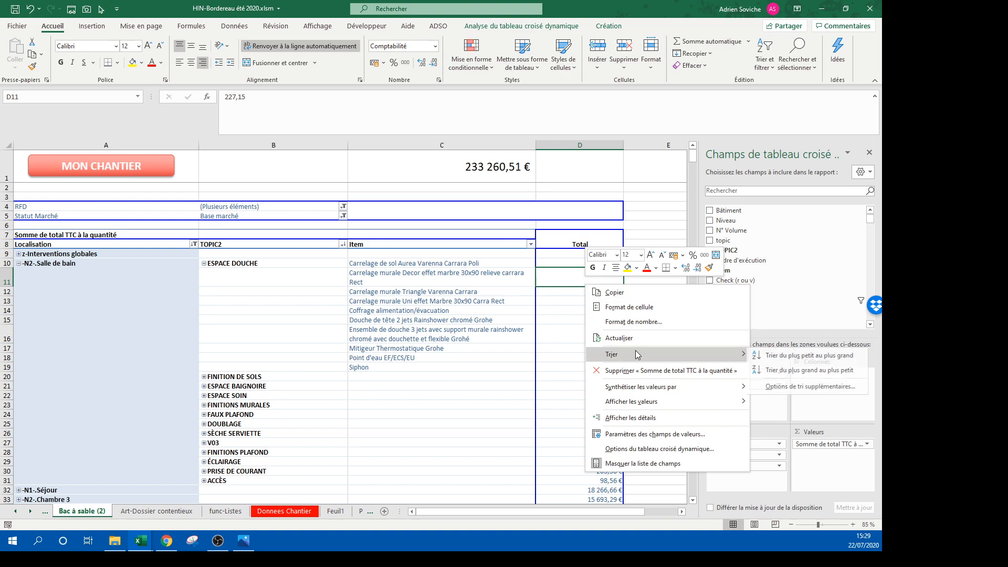
{"action": "left_click", "coordinate": [810, 376]}
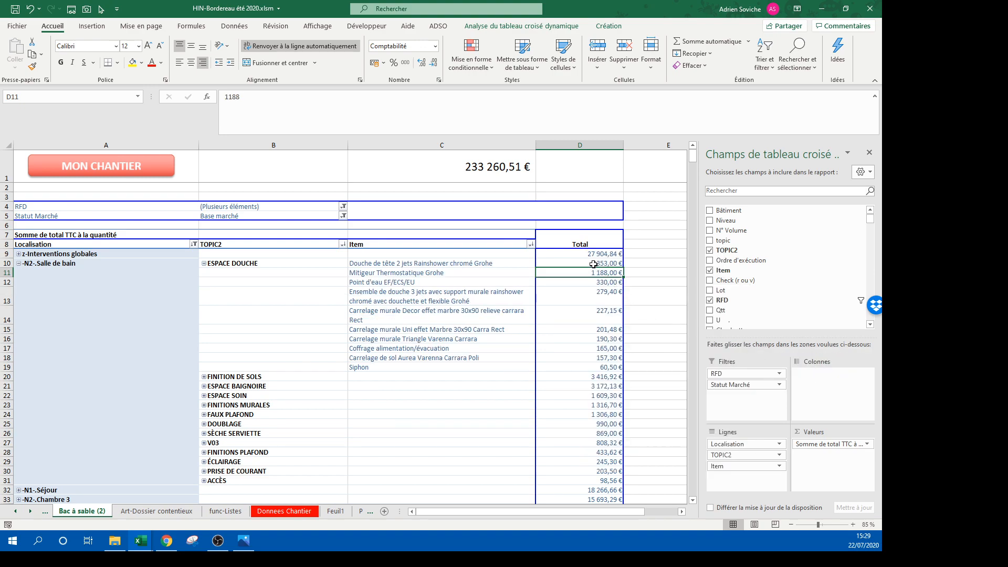
Step: Check the Rainshower shower head and Mitigeur Thermostatique Grohe items, then collapse ESPACE DOUCHE and -N2-.Salle de bain
{"action": "left_click_drag", "start_coordinate": [438, 263], "coordinate": [583, 264]}
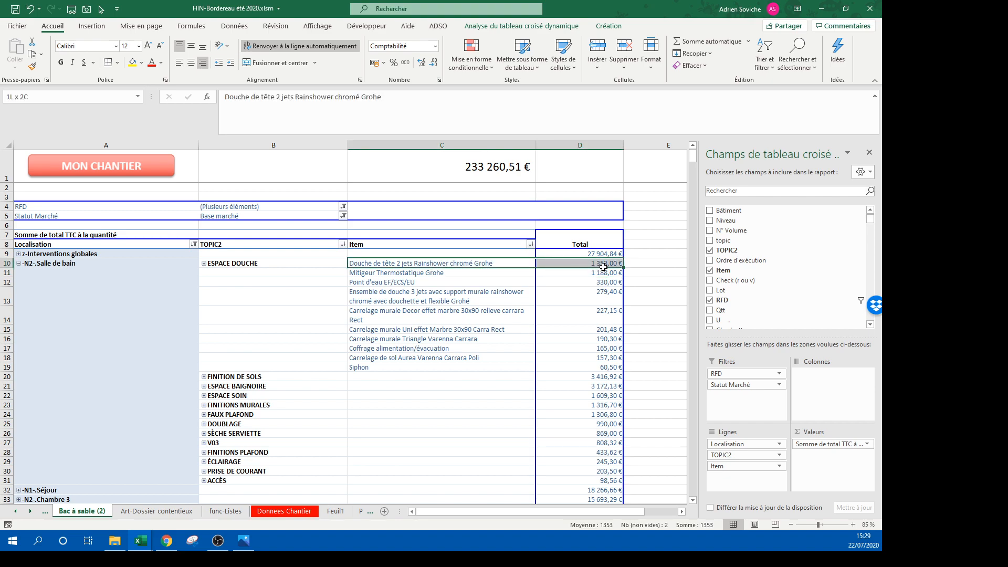
{"action": "left_click", "coordinate": [408, 273]}
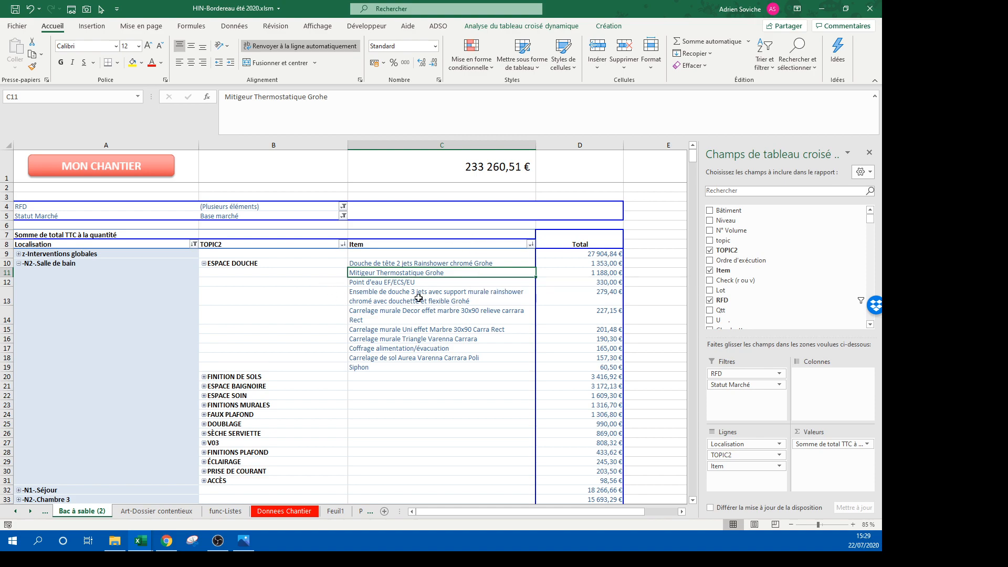
{"action": "left_click", "coordinate": [201, 264]}
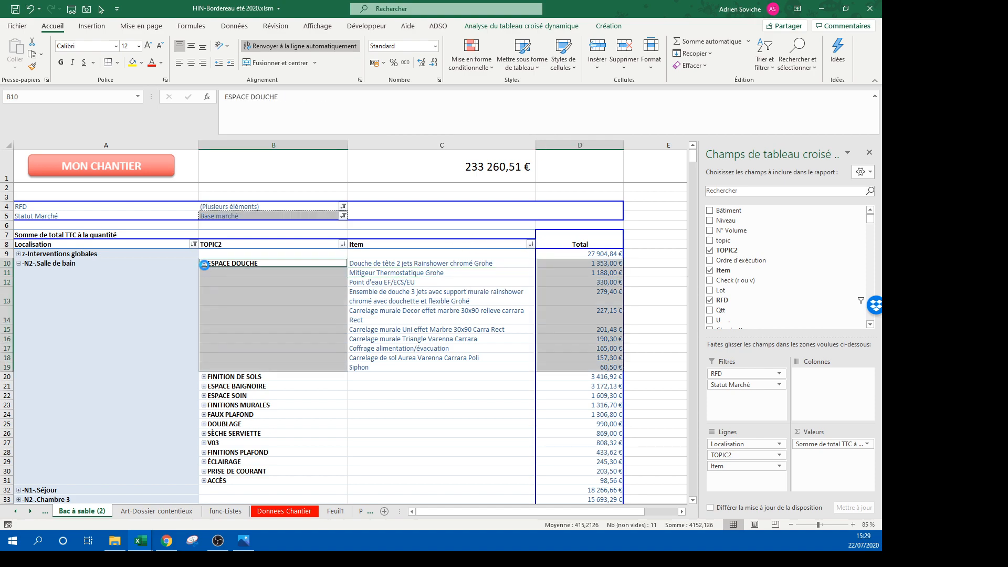
{"action": "left_click", "coordinate": [204, 263]}
{"action": "left_click", "coordinate": [19, 263]}
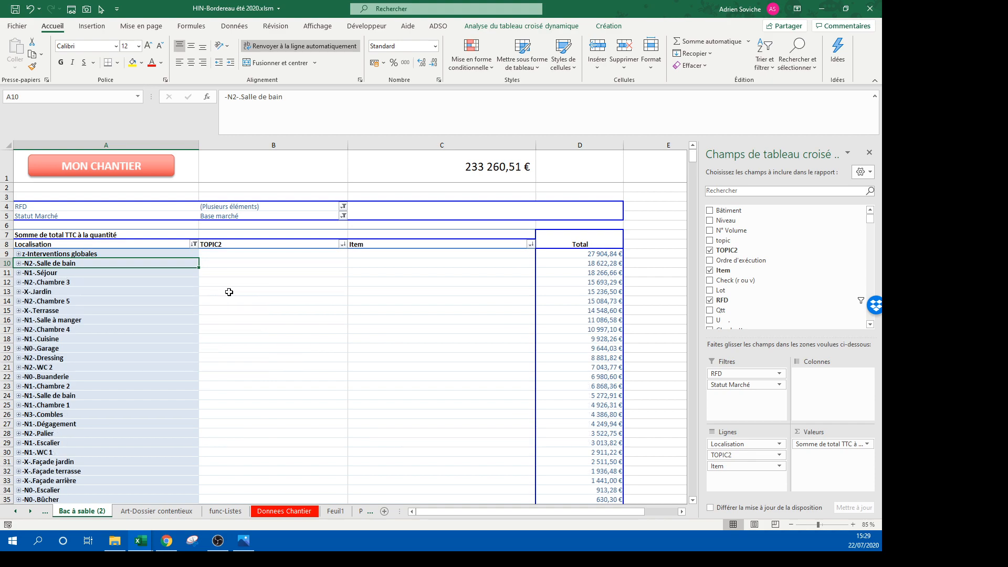
Step: Expand FINITION DE SOLS under -N1-.Séjour and examine its items, starting with the Quick Step laminate parquet
{"action": "left_click", "coordinate": [20, 274]}
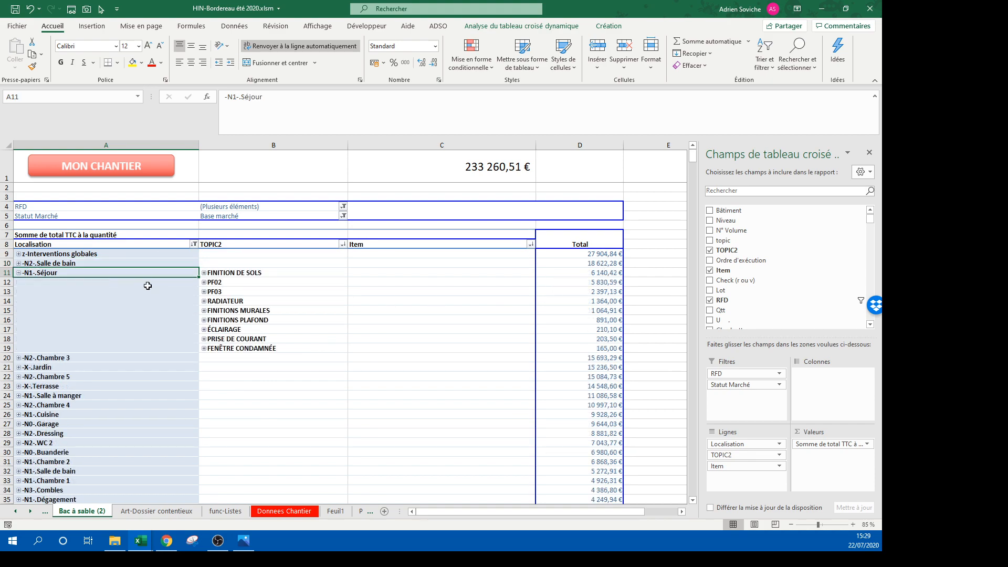
{"action": "left_click", "coordinate": [205, 274]}
{"action": "left_click", "coordinate": [205, 273]}
{"action": "left_click", "coordinate": [391, 281]}
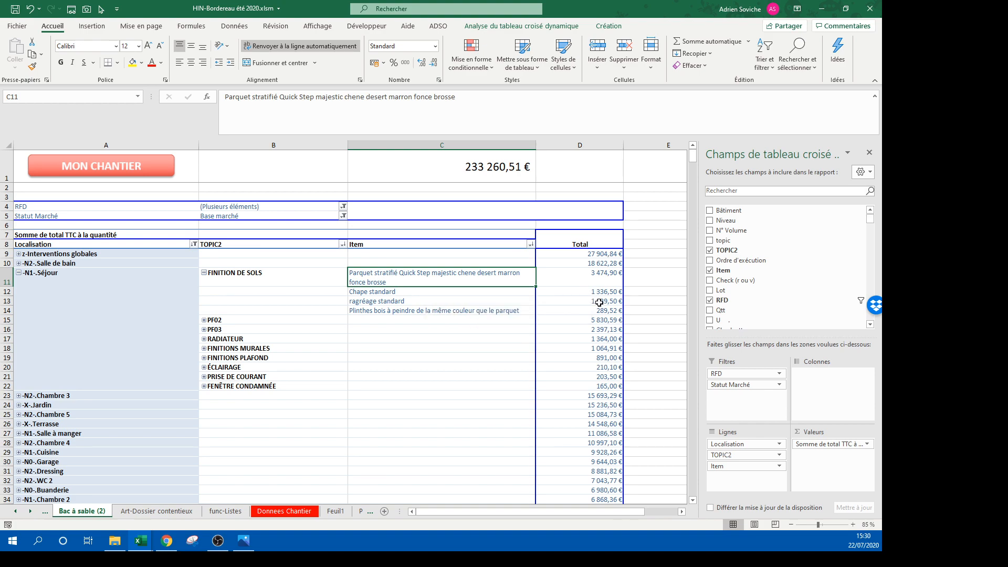
Step: Review the amounts of the FINITION DE SOLS items under -N1-.Séjour, and collapse that topic group in the pivot table
{"action": "left_click_drag", "start_coordinate": [605, 292], "coordinate": [610, 301]}
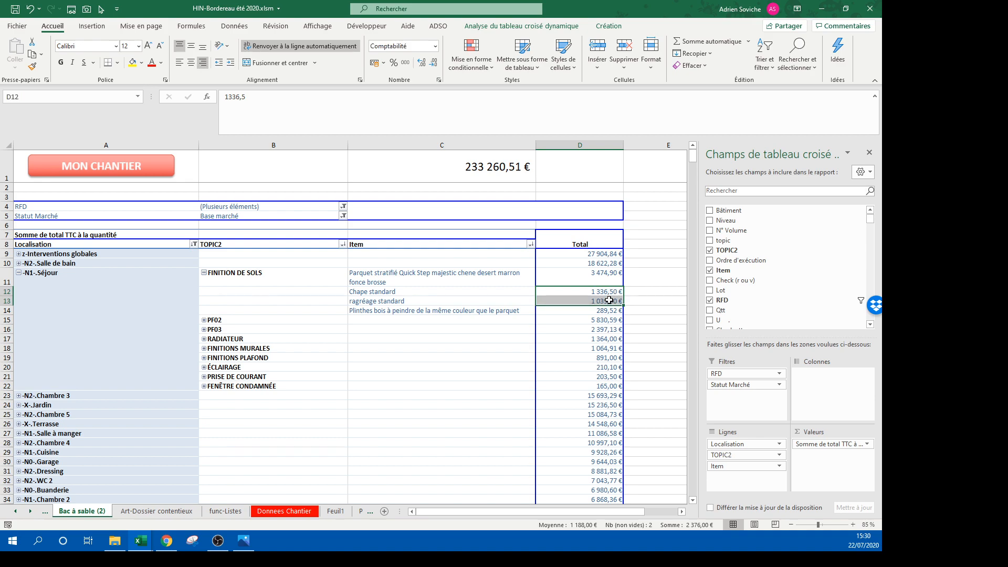
{"action": "left_click", "coordinate": [609, 300]}
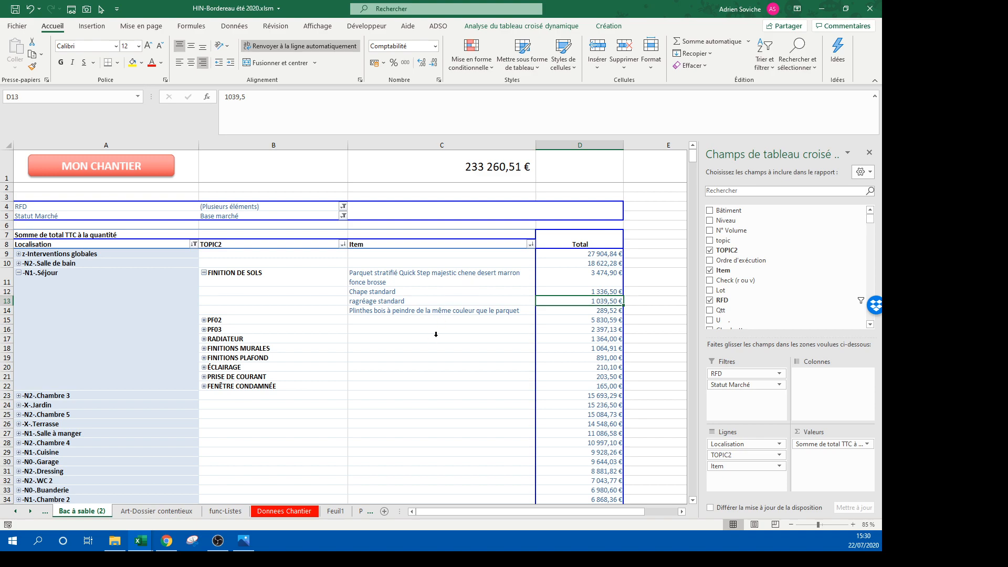
{"action": "left_click", "coordinate": [597, 310]}
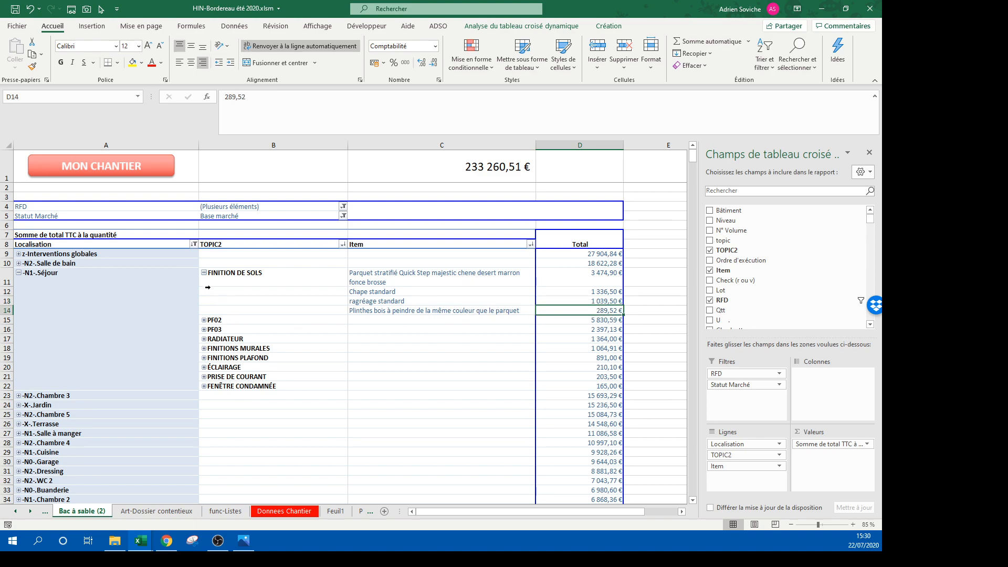
{"action": "left_click", "coordinate": [203, 273]}
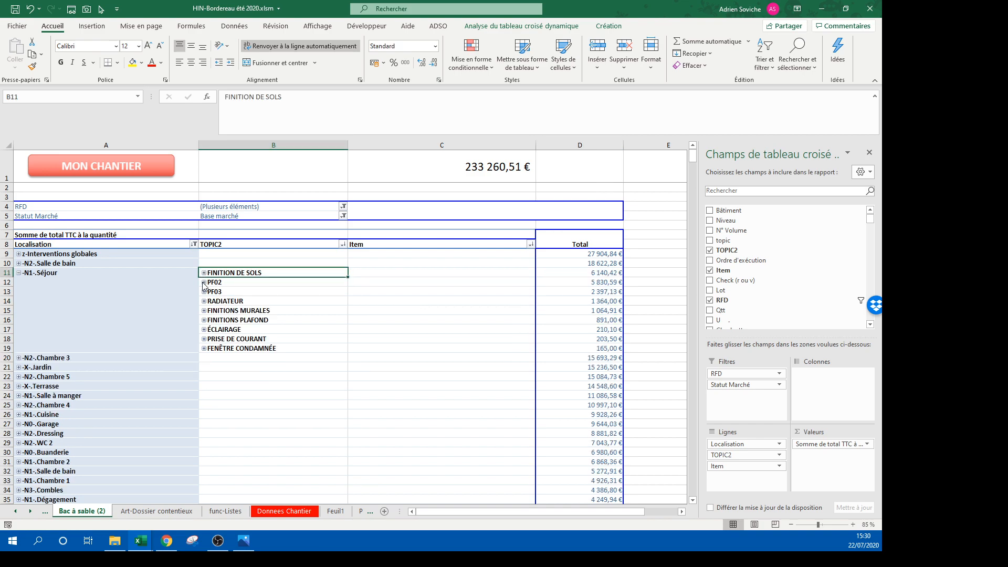
{"action": "left_click", "coordinate": [204, 284]}
{"action": "left_click", "coordinate": [204, 284]}
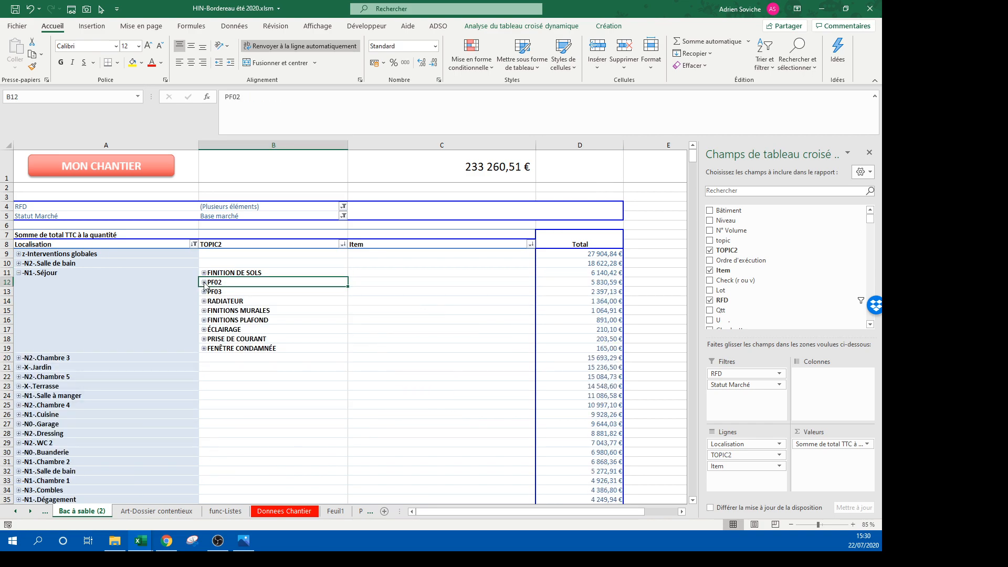
{"action": "left_click", "coordinate": [113, 169]}
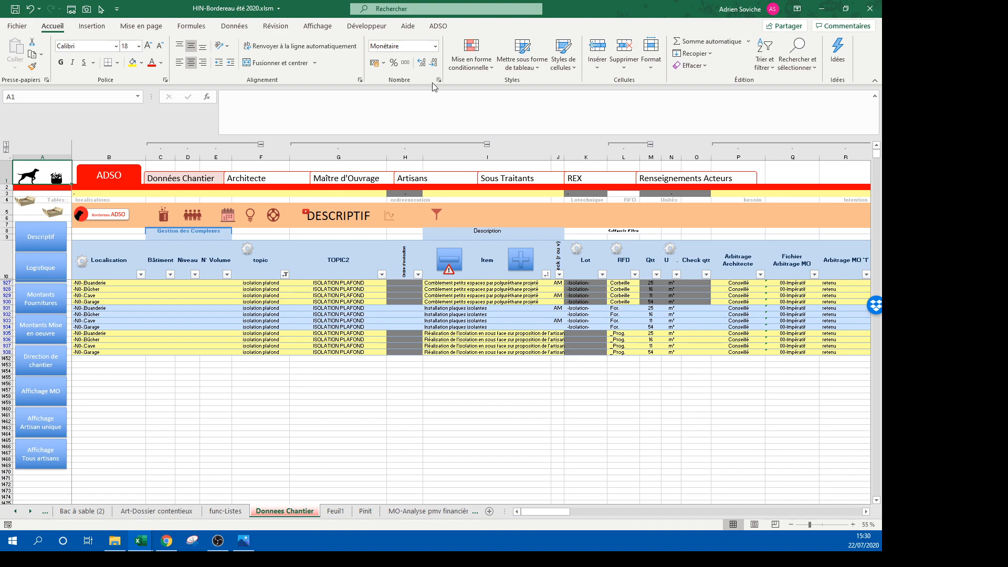
{"action": "left_click", "coordinate": [399, 295]}
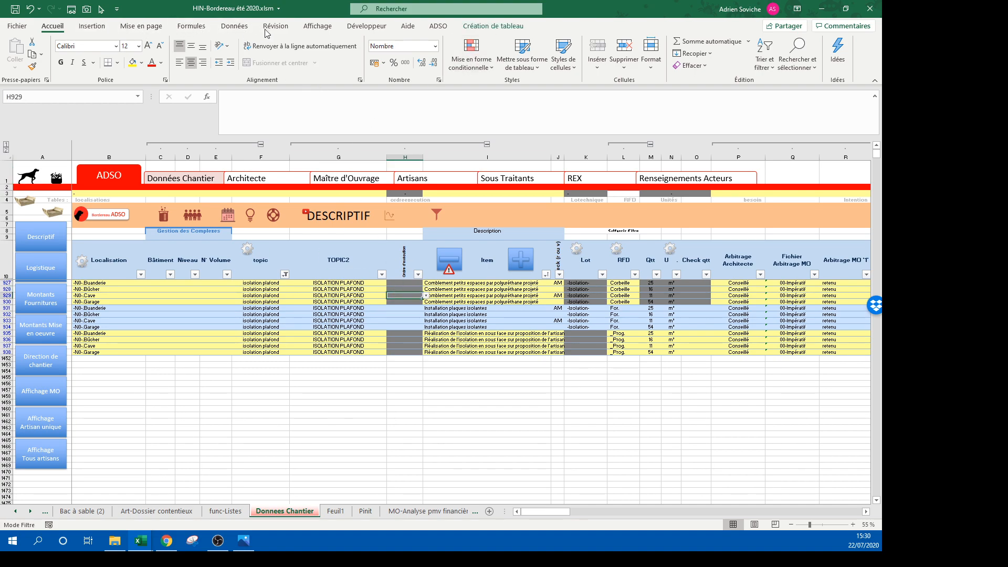
{"action": "left_click", "coordinate": [53, 211]}
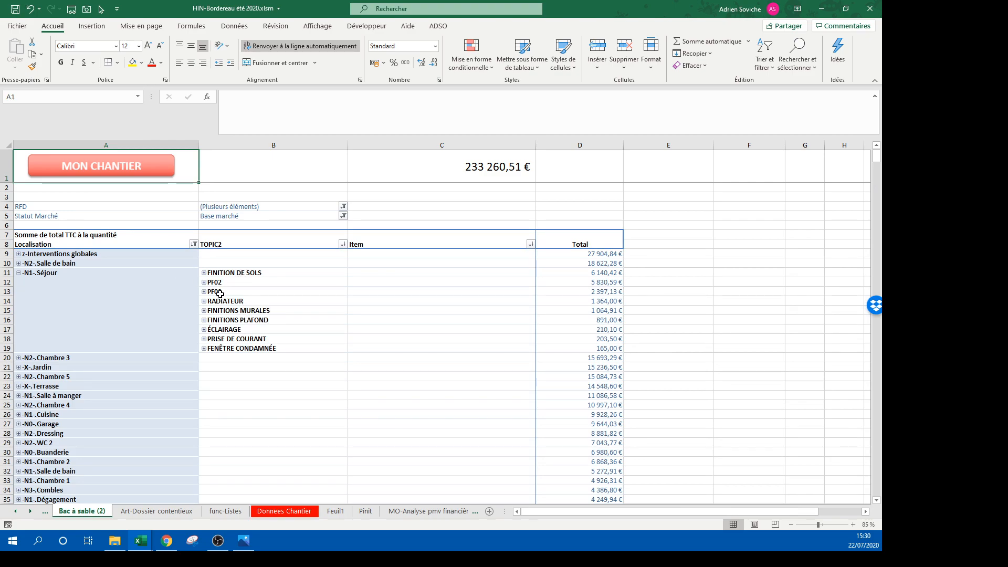
Step: Expand the PF02 topic under -N1-.Séjour and inspect the HEA ou IPN item and the door-window's amount
{"action": "left_click", "coordinate": [204, 283]}
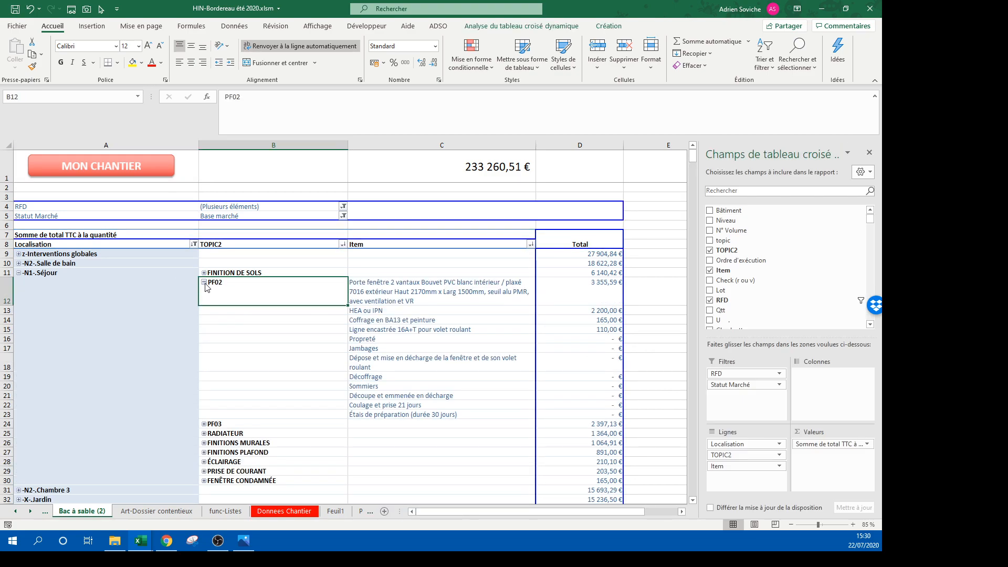
{"action": "left_click", "coordinate": [376, 311]}
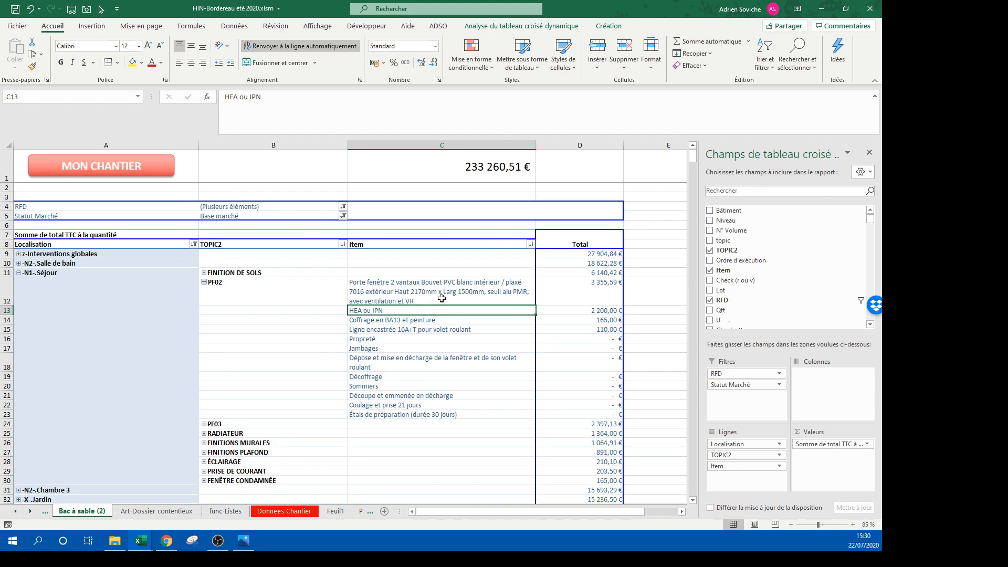
{"action": "left_click", "coordinate": [583, 292]}
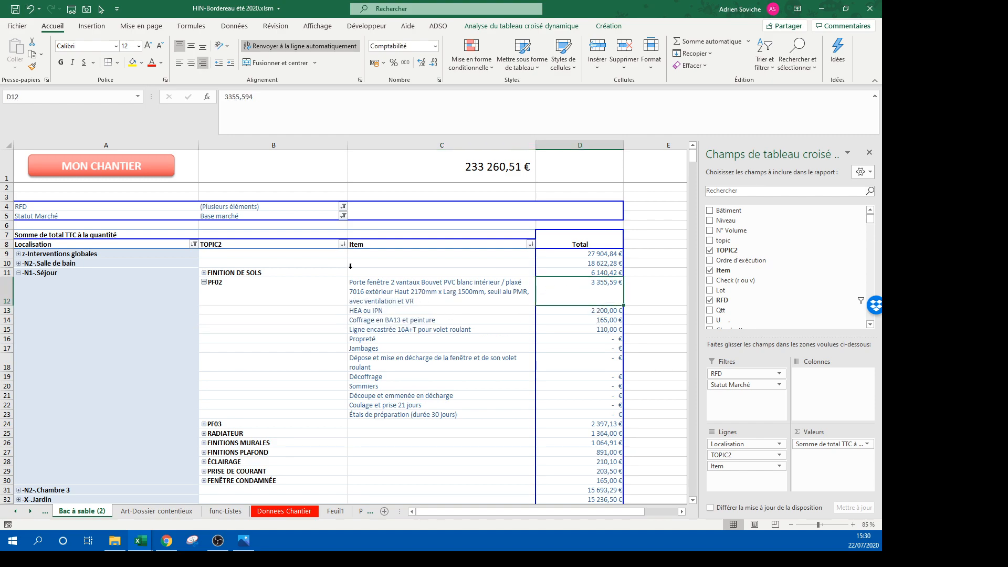
Step: Go to the Donnees Chantier sheet and clear the active topic filter from its table
{"action": "left_click", "coordinate": [138, 173]}
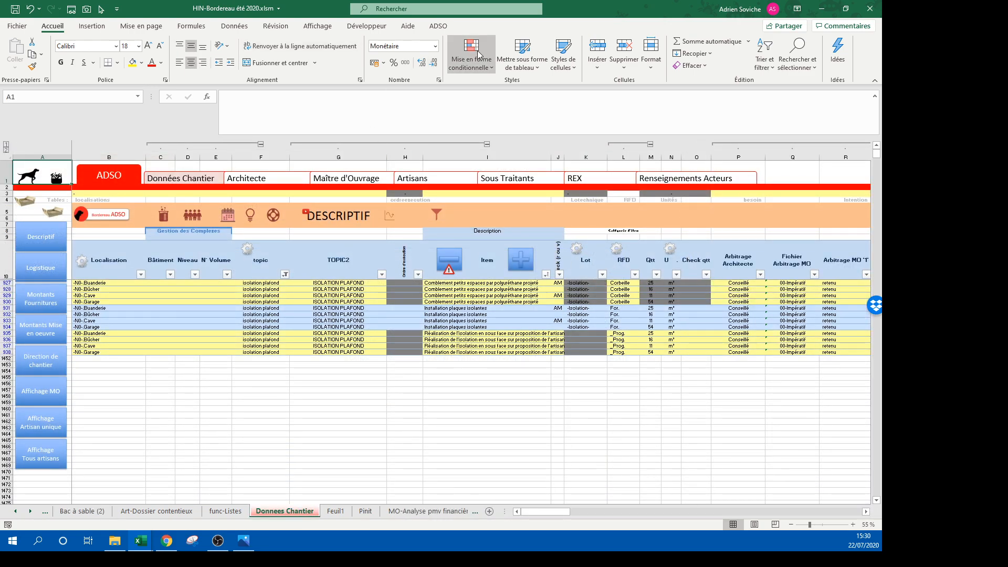
{"action": "left_click", "coordinate": [353, 269]}
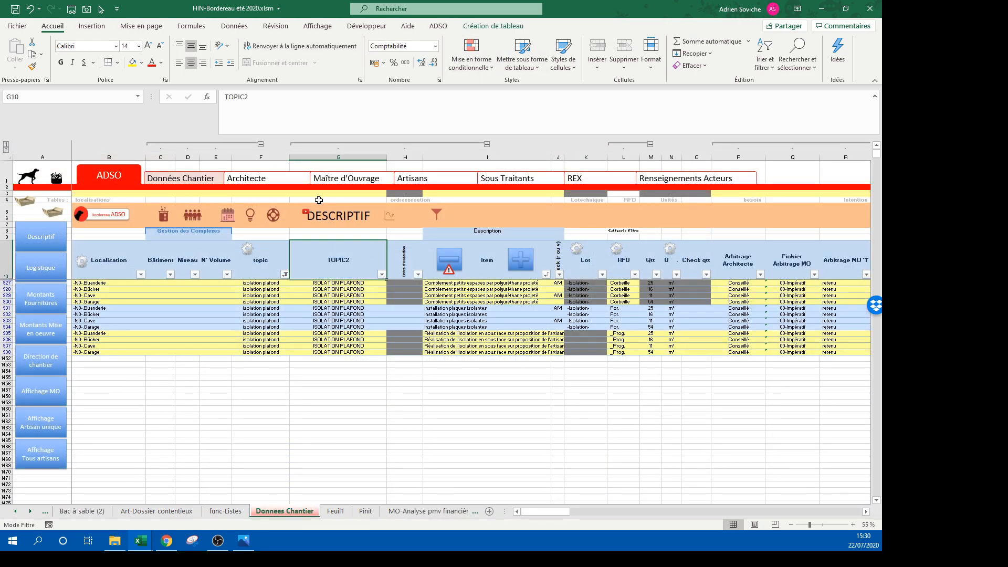
{"action": "left_click", "coordinate": [234, 26]}
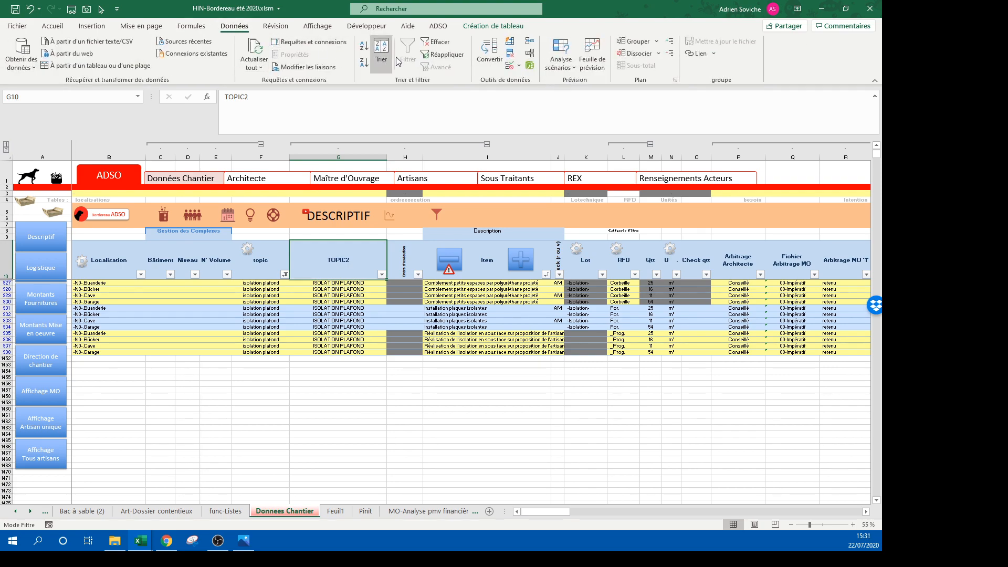
{"action": "left_click", "coordinate": [442, 42]}
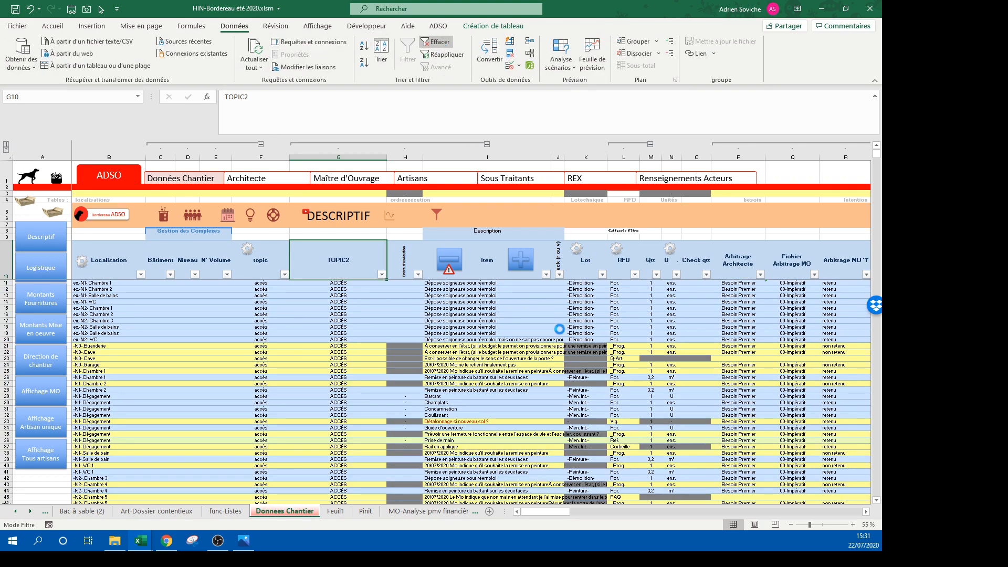
Step: Sort the Donnees Chantier table from A to Z by who buys the supplies ("Qui achète la fourniture ?")
{"action": "left_click", "coordinate": [867, 512]}
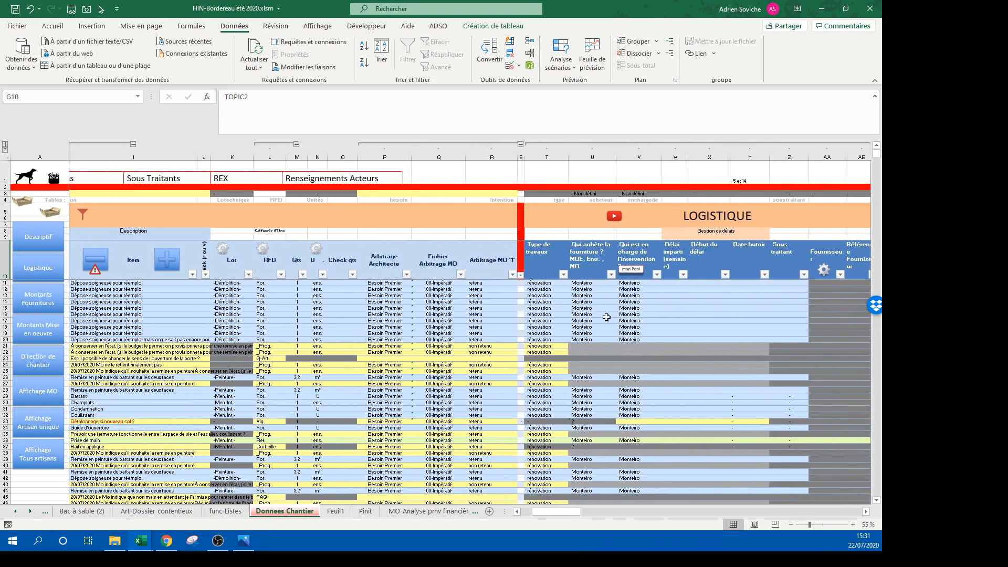
{"action": "left_click", "coordinate": [611, 275]}
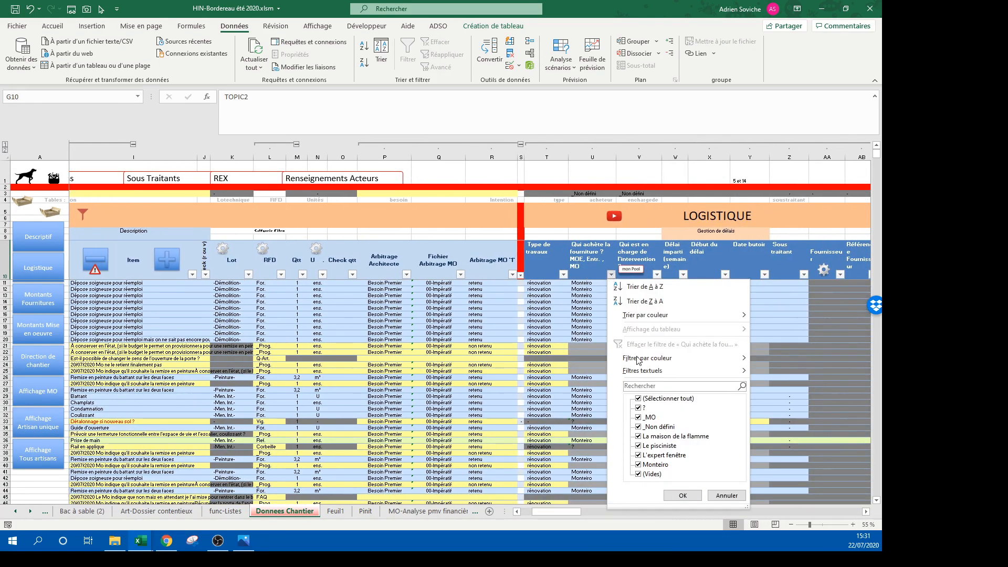
{"action": "left_click", "coordinate": [639, 399]}
{"action": "left_click", "coordinate": [638, 457]}
{"action": "left_click", "coordinate": [683, 496]}
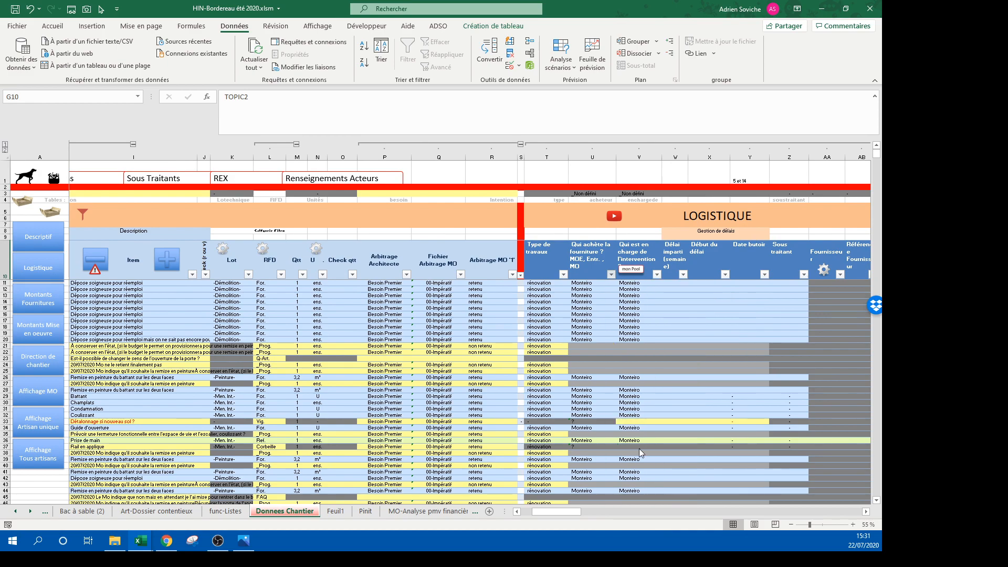
Step: Filter the "Qui achète la fourniture ?" column to show only L'expert fenêtre
{"action": "left_click", "coordinate": [612, 275]}
{"action": "left_click", "coordinate": [640, 399]}
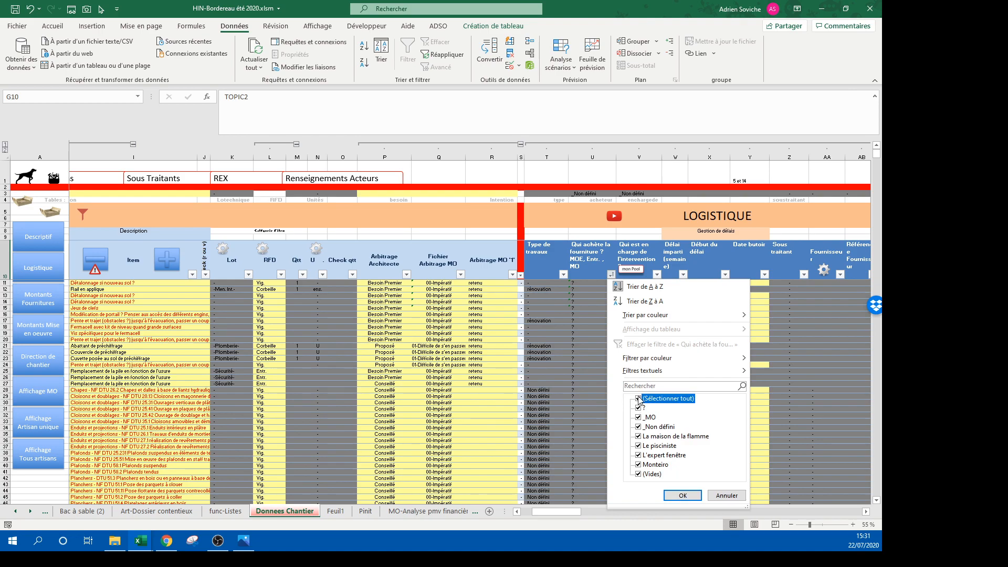
{"action": "left_click", "coordinate": [639, 399]}
{"action": "left_click", "coordinate": [638, 456]}
{"action": "left_click", "coordinate": [683, 495]}
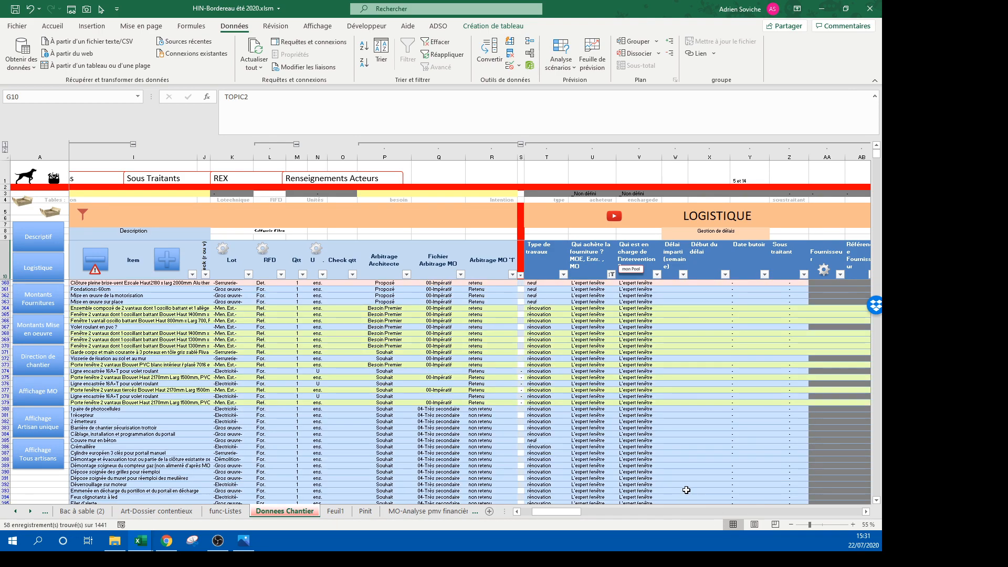
Step: Look over the contractor's supply and installation amounts, and sort the Statut Marché column from A to Z
{"action": "left_click_drag", "start_coordinate": [578, 515], "coordinate": [596, 511]}
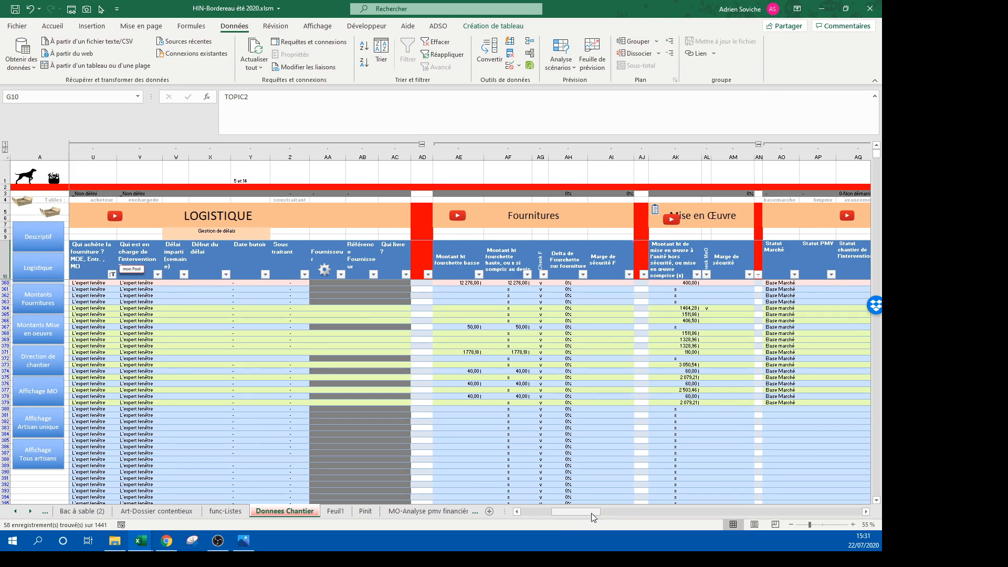
{"action": "scroll", "coordinate": [702, 415], "scroll_direction": "down", "scroll_amount": 9}
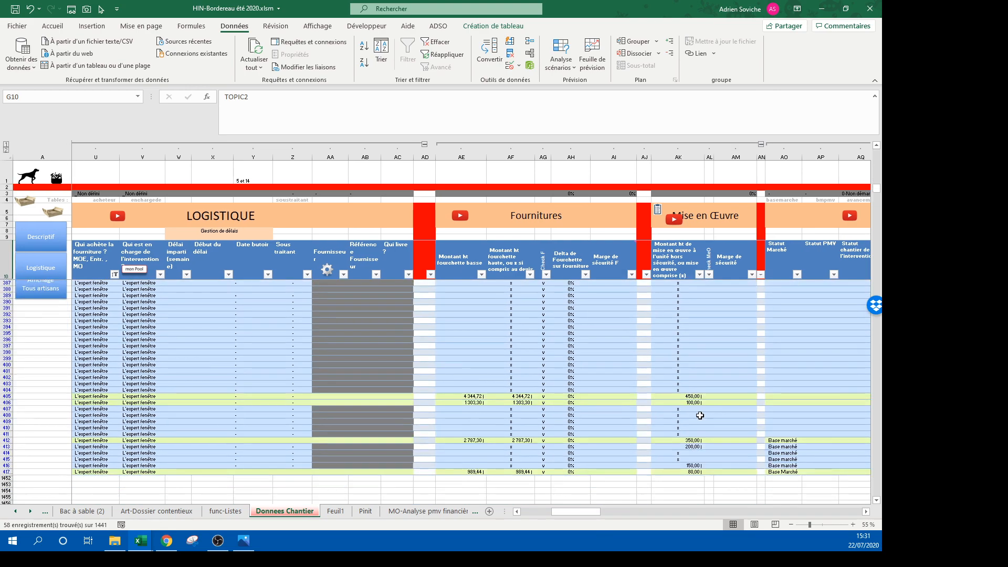
{"action": "scroll", "coordinate": [700, 415], "scroll_direction": "up", "scroll_amount": 9}
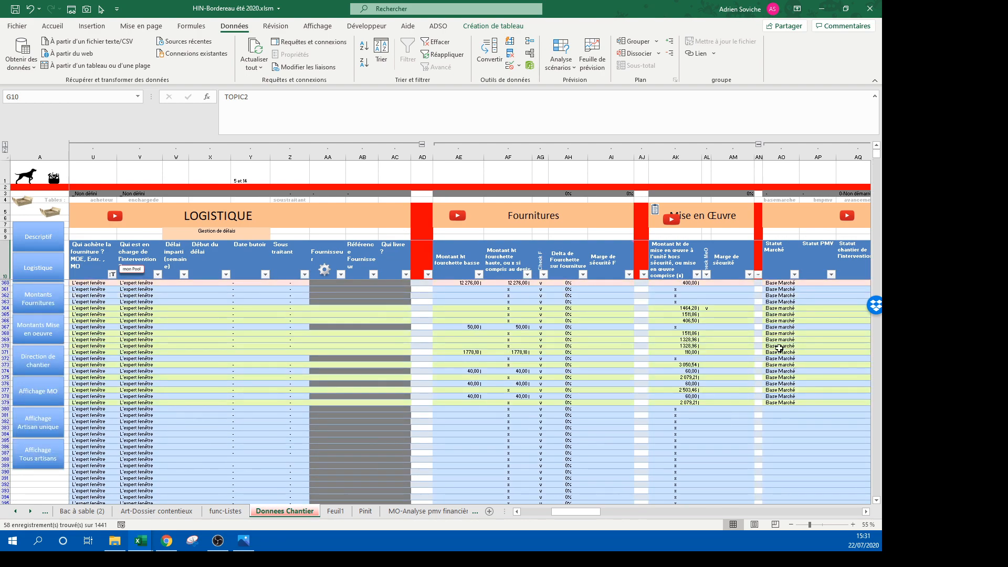
{"action": "left_click", "coordinate": [795, 274]}
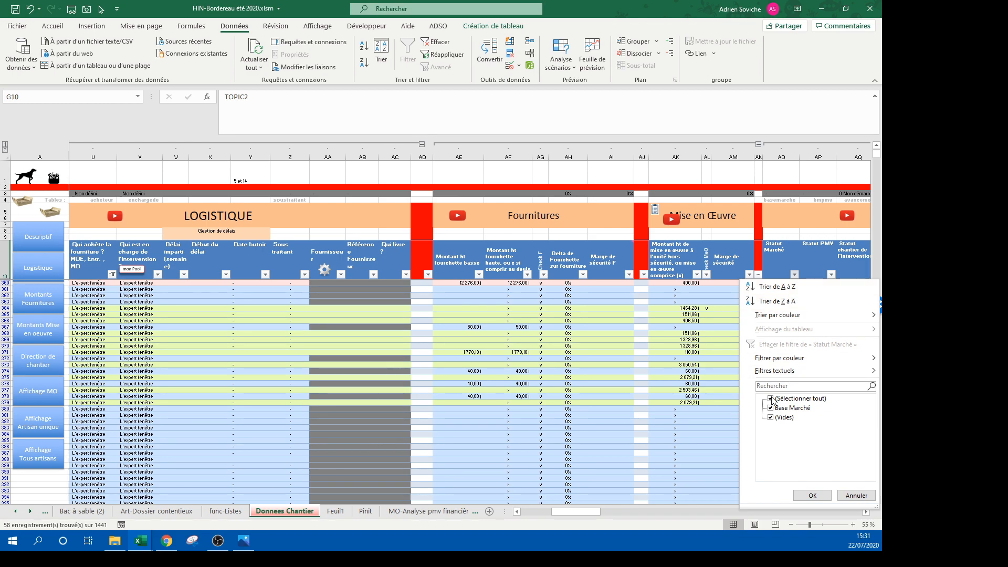
{"action": "left_click", "coordinate": [771, 417]}
{"action": "left_click", "coordinate": [771, 418]}
{"action": "left_click", "coordinate": [784, 287]}
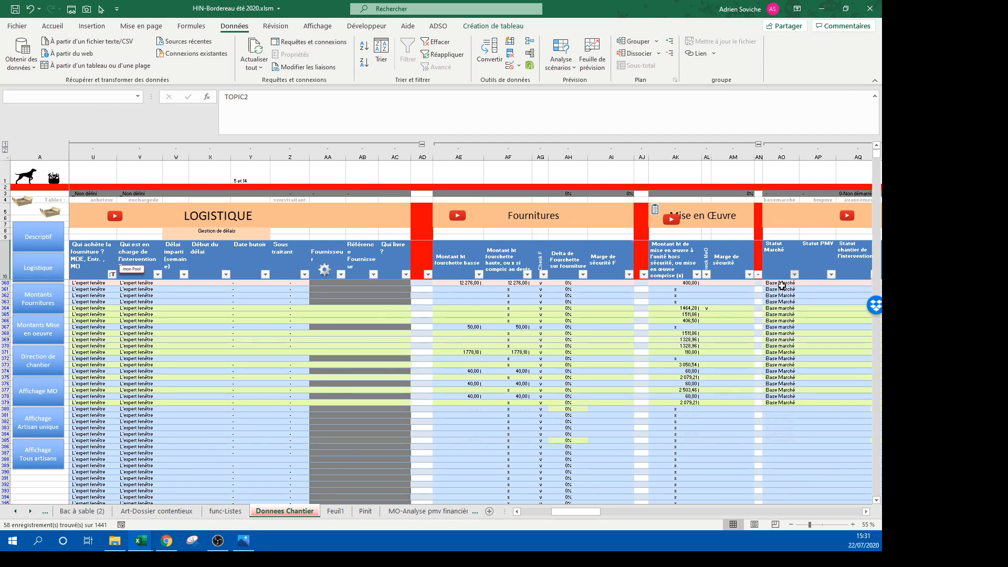
Step: Filter the Statut Marché column to show only Base Marché rows
{"action": "left_click", "coordinate": [793, 274]}
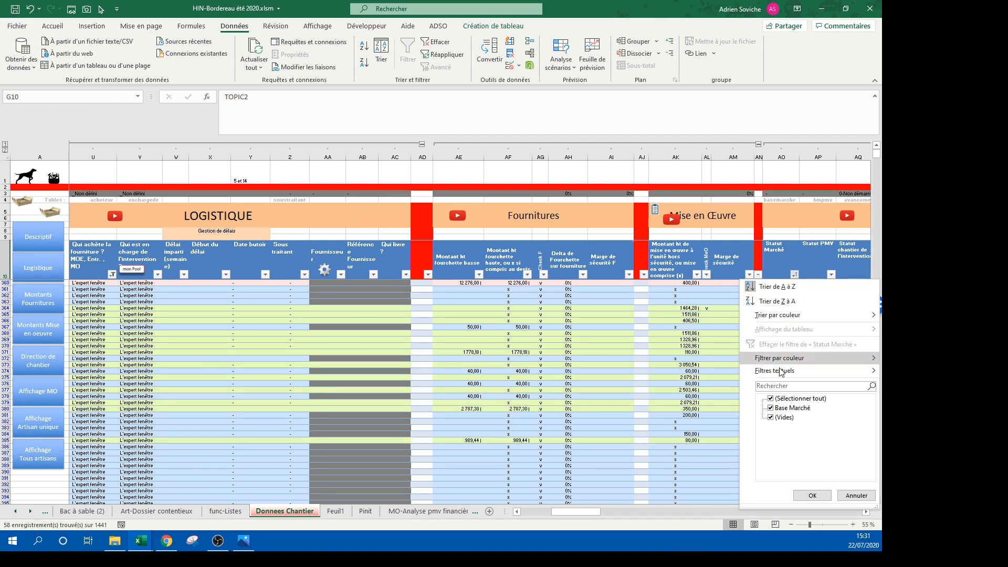
{"action": "left_click", "coordinate": [771, 399]}
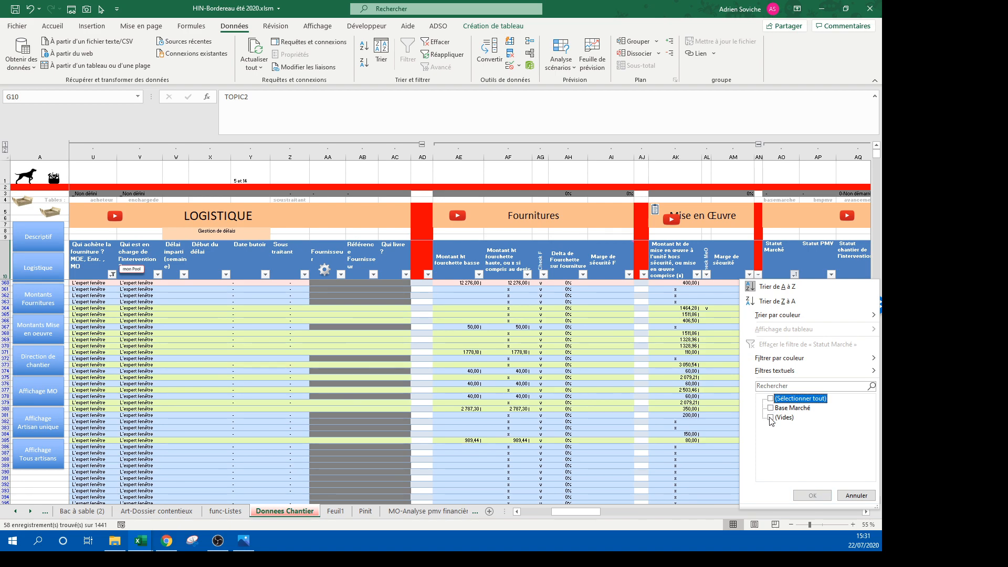
{"action": "left_click", "coordinate": [771, 408]}
{"action": "left_click", "coordinate": [811, 495]}
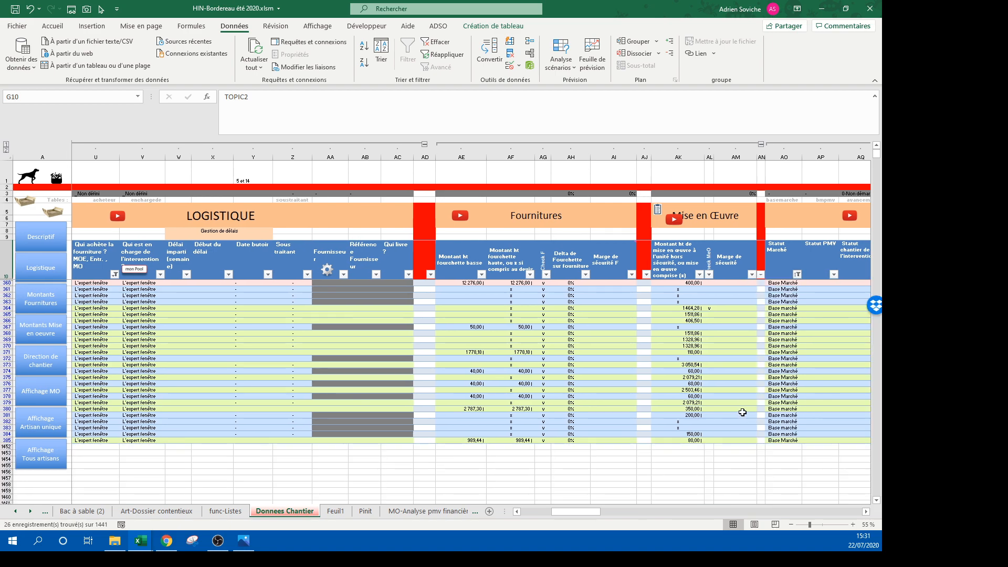
{"action": "left_click", "coordinate": [469, 284]}
{"action": "left_click_drag", "start_coordinate": [576, 514], "coordinate": [524, 515]}
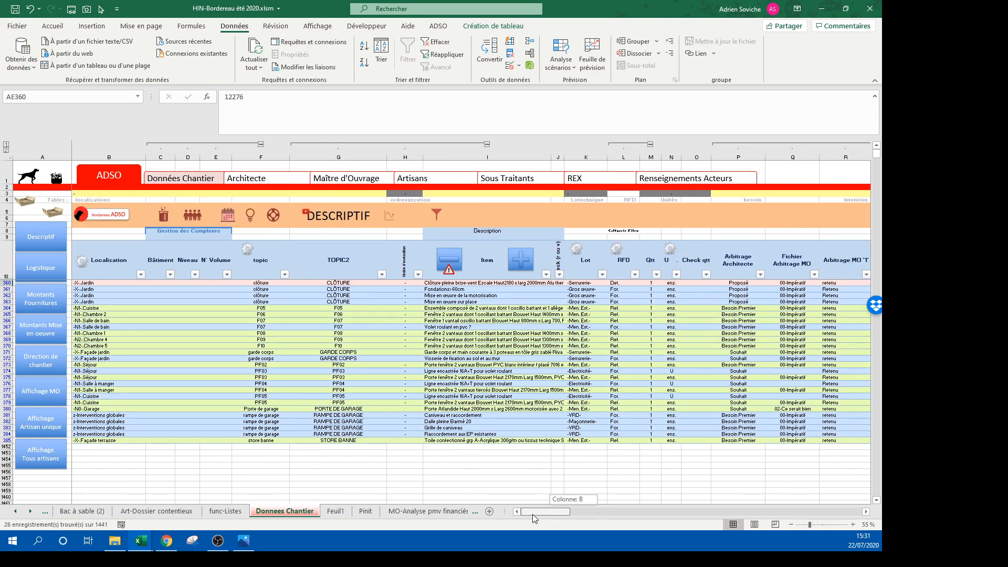
{"action": "left_click", "coordinate": [382, 274]}
{"action": "left_click", "coordinate": [409, 398]}
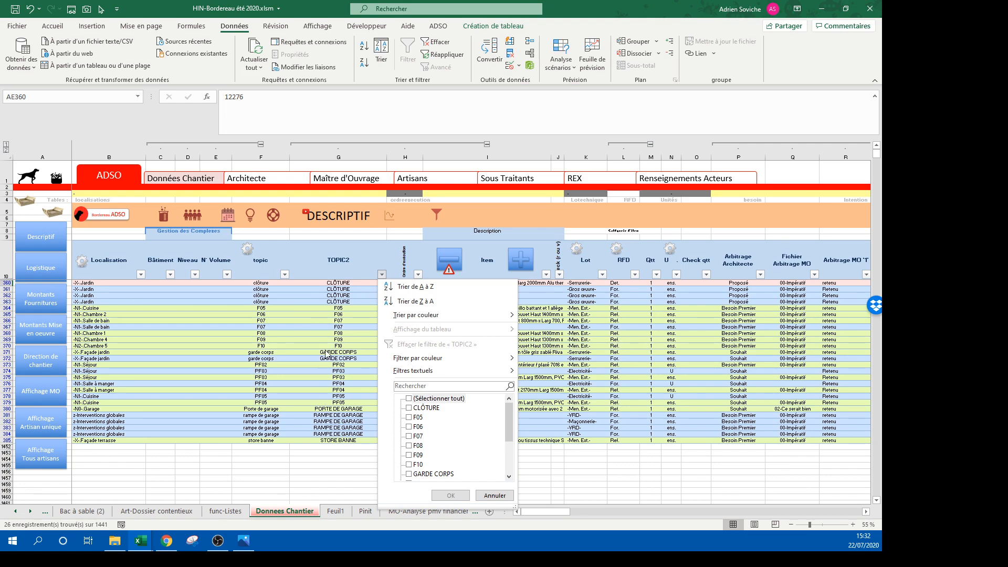
{"action": "left_click", "coordinate": [342, 389]}
Step: Check the item descriptions of the filtered rows, and clear all filters from the Donnees Chantier table
{"action": "left_click", "coordinate": [432, 376]}
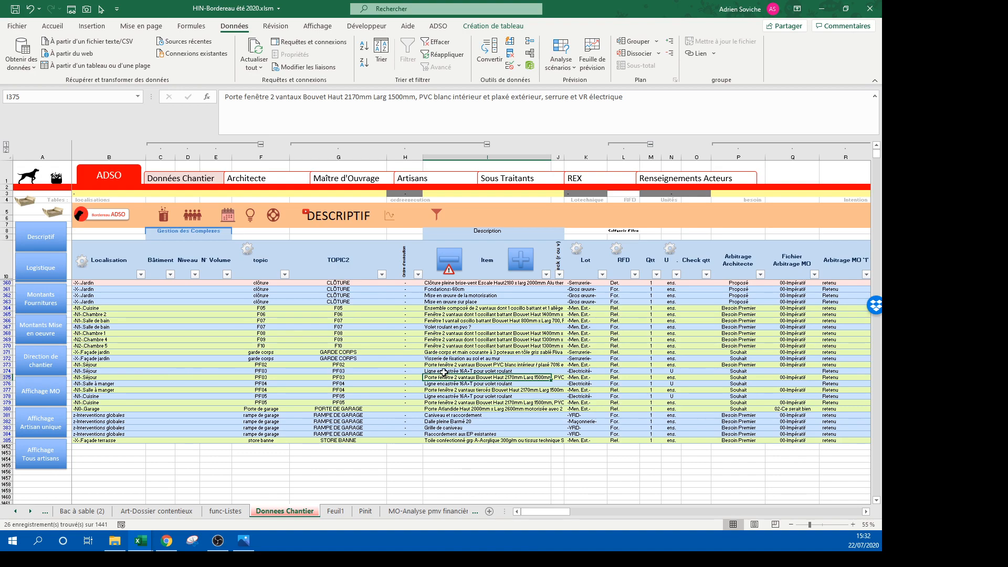
{"action": "left_click", "coordinate": [442, 302]}
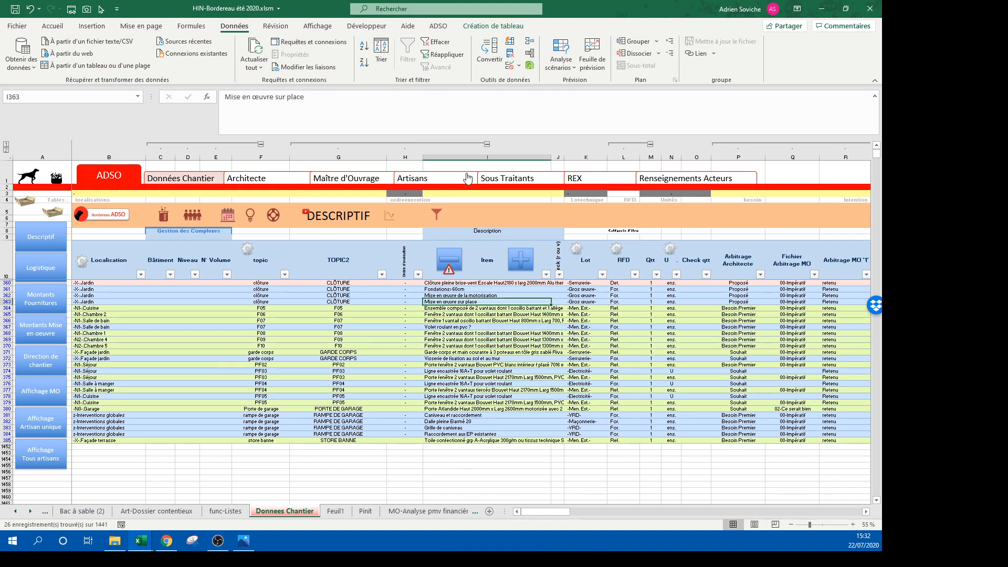
{"action": "left_click", "coordinate": [446, 47]}
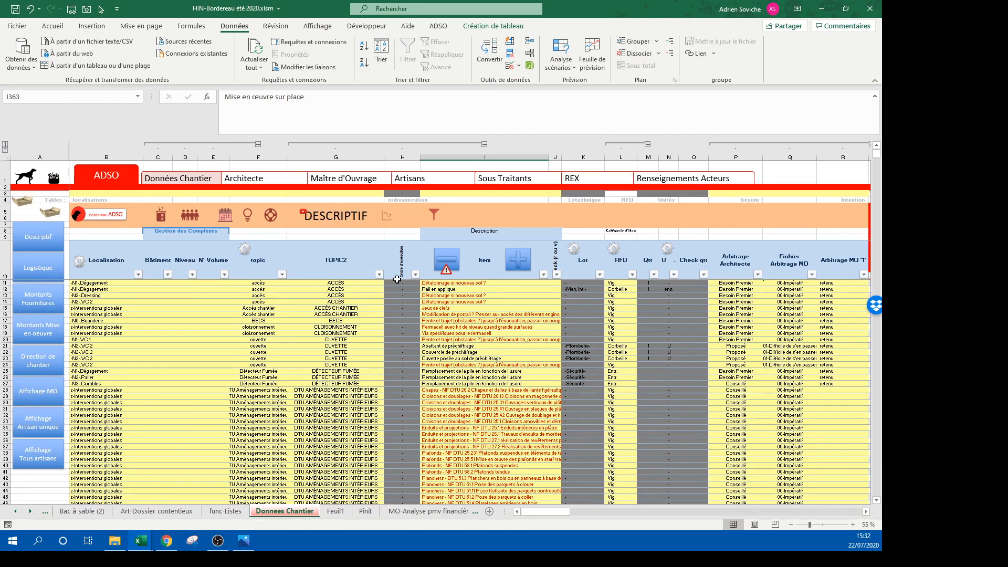
Step: Filter the TOPIC2 column by the search text "v0" to show topics V01 to V04
{"action": "left_click", "coordinate": [379, 274]}
{"action": "left_click", "coordinate": [407, 399]}
{"action": "left_click", "coordinate": [413, 385]}
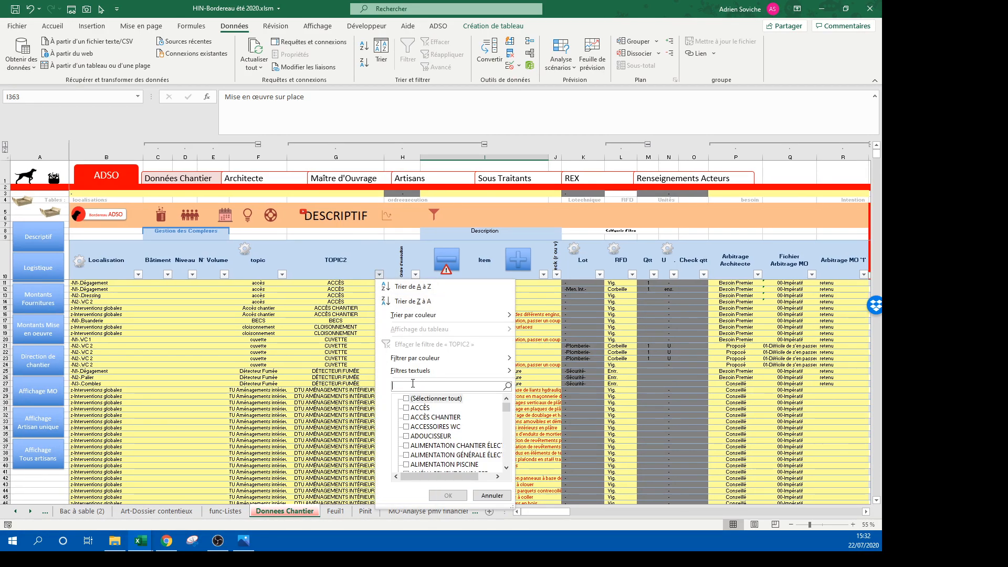
{"action": "type", "text": "v0"}
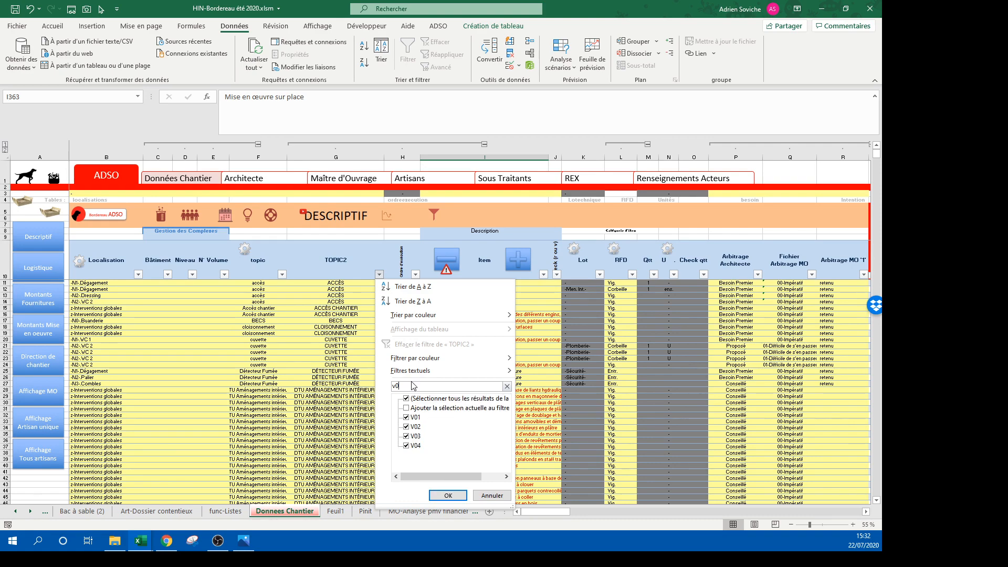
{"action": "left_click", "coordinate": [448, 495]}
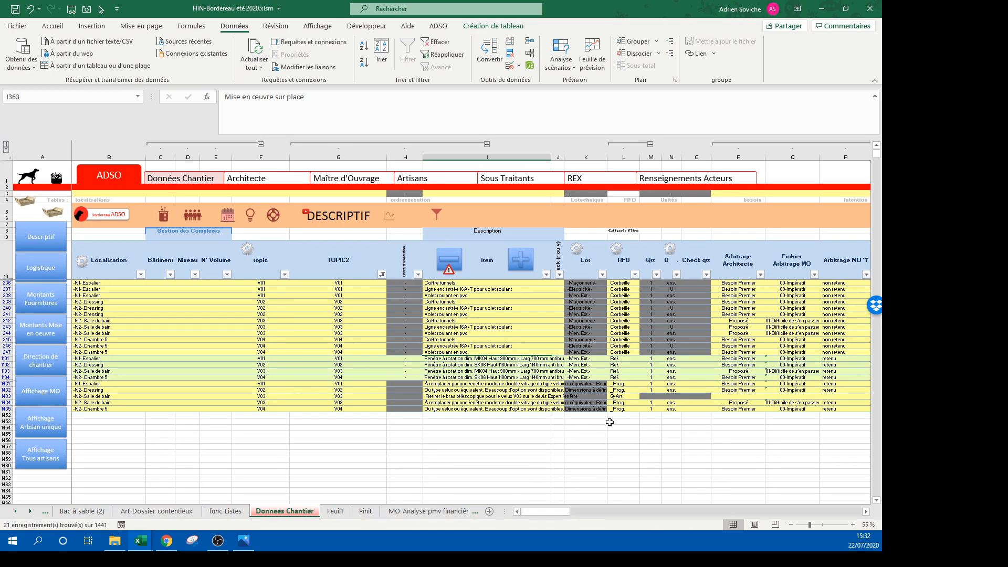
Step: Filter the RFD column to show only the Ref. rows
{"action": "left_click", "coordinate": [635, 274]}
{"action": "left_click", "coordinate": [663, 398]}
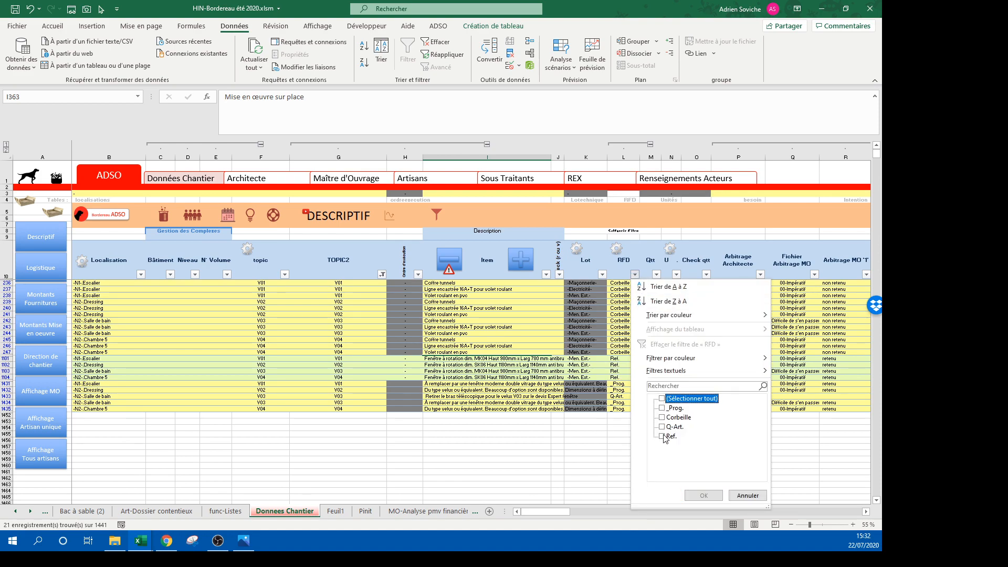
{"action": "left_click", "coordinate": [663, 436]}
{"action": "left_click", "coordinate": [703, 495]}
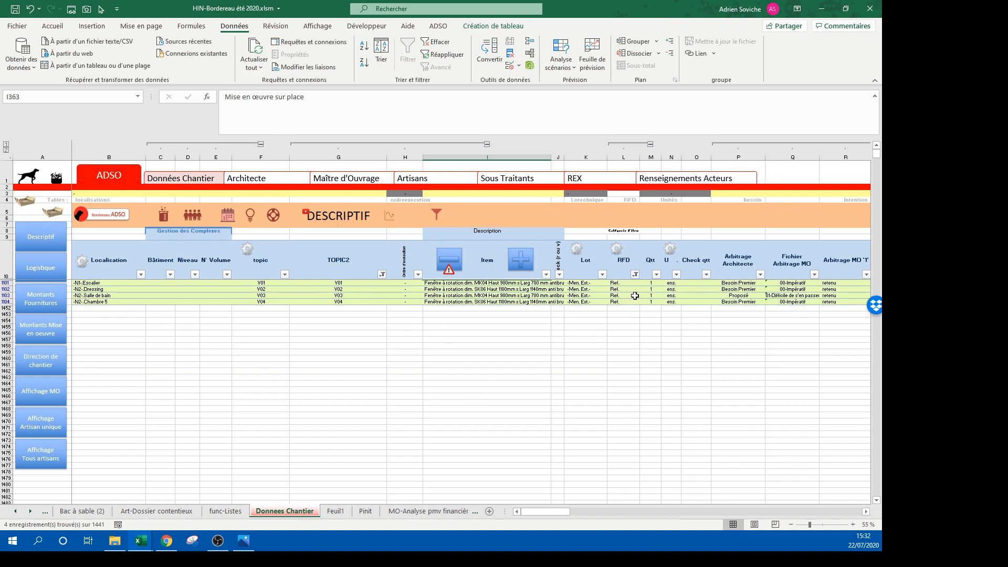
Step: Set "Qui achète la fourniture ?" to L'expert fenêtre for the four rotation window rows V01 to V04
{"action": "left_click_drag", "start_coordinate": [616, 283], "coordinate": [783, 289]}
{"action": "left_click", "coordinate": [406, 283]}
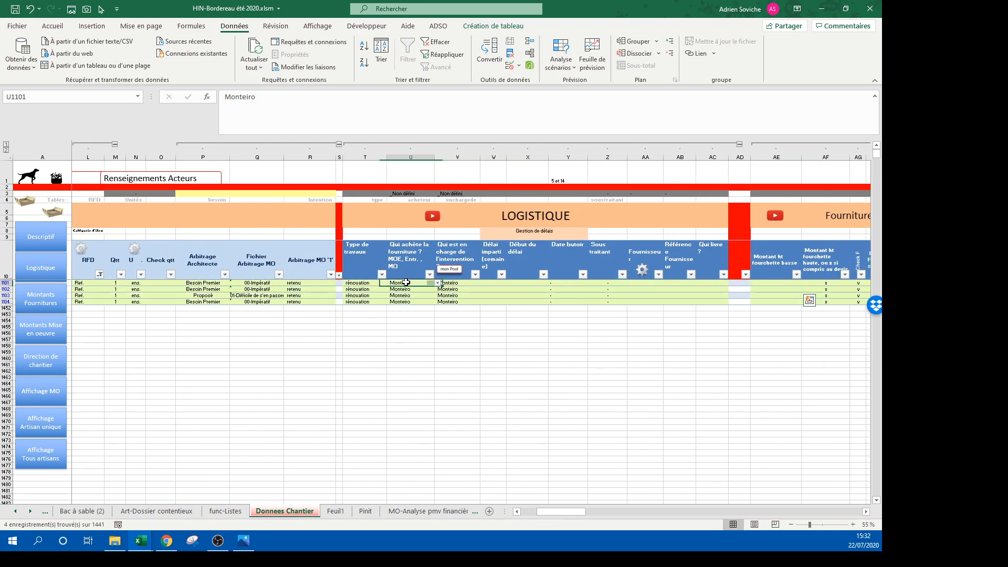
{"action": "left_click", "coordinate": [437, 283]}
{"action": "left_click", "coordinate": [426, 297]}
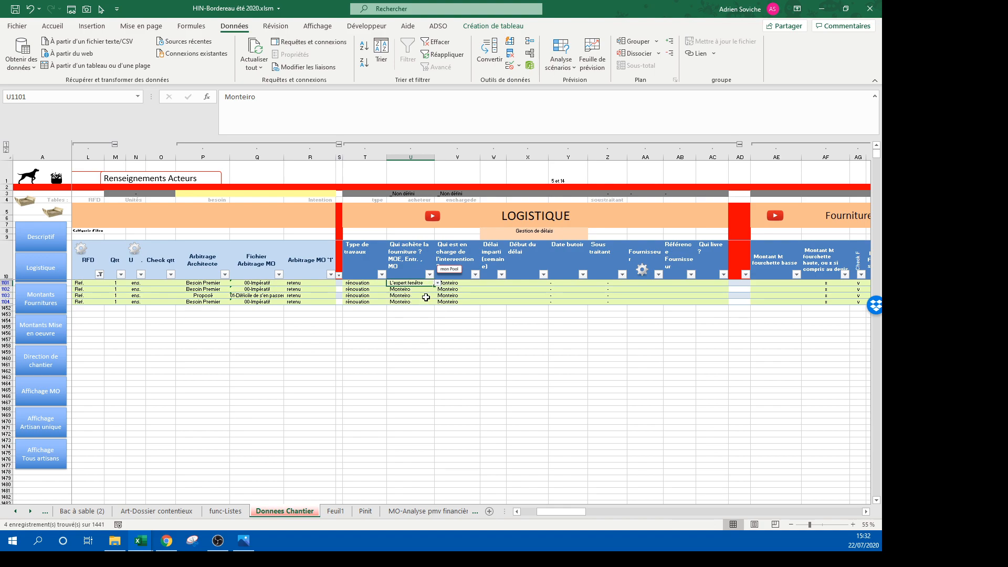
{"action": "left_click_drag", "start_coordinate": [435, 285], "coordinate": [436, 304]}
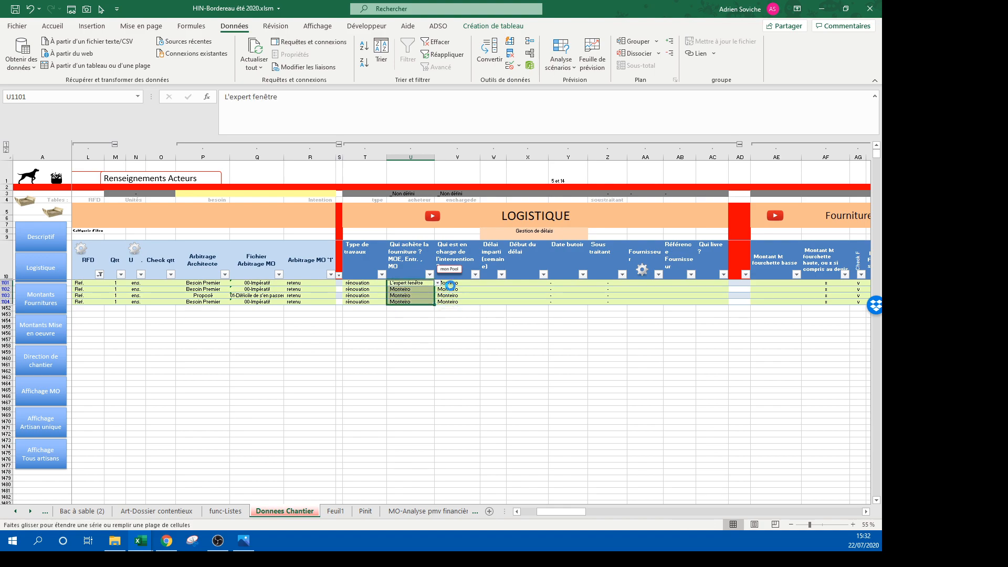
Step: Set "Qui est en charge de l'intervention" to L'expert fenêtre for the same four window rows
{"action": "left_click", "coordinate": [452, 283]}
{"action": "left_click", "coordinate": [483, 283]}
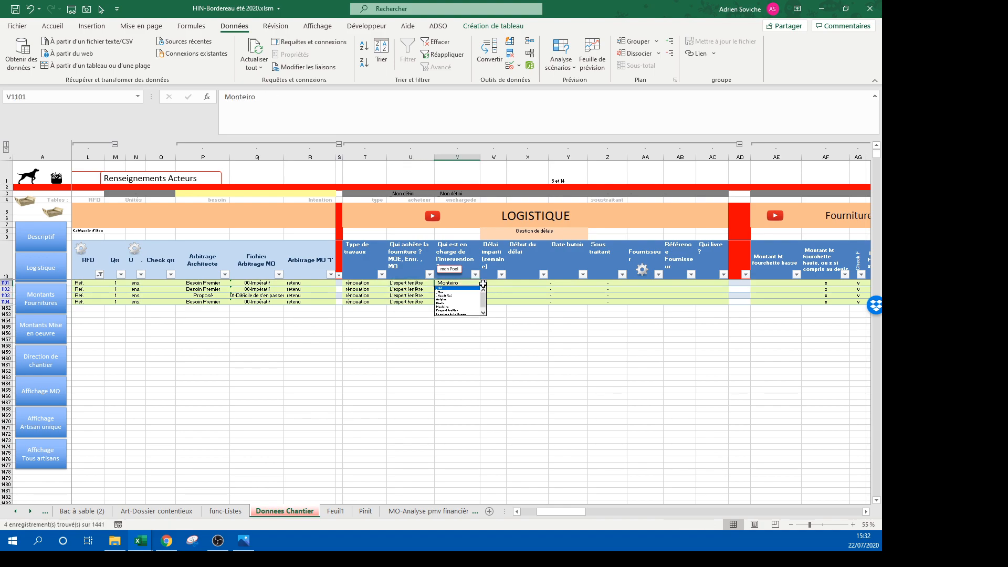
{"action": "left_click", "coordinate": [463, 310]}
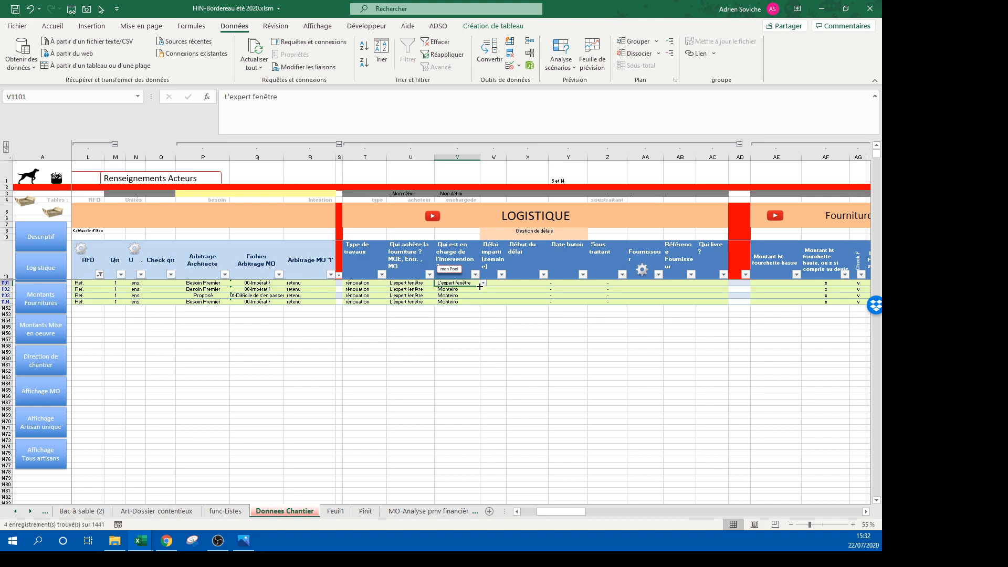
{"action": "left_click_drag", "start_coordinate": [480, 286], "coordinate": [470, 307]}
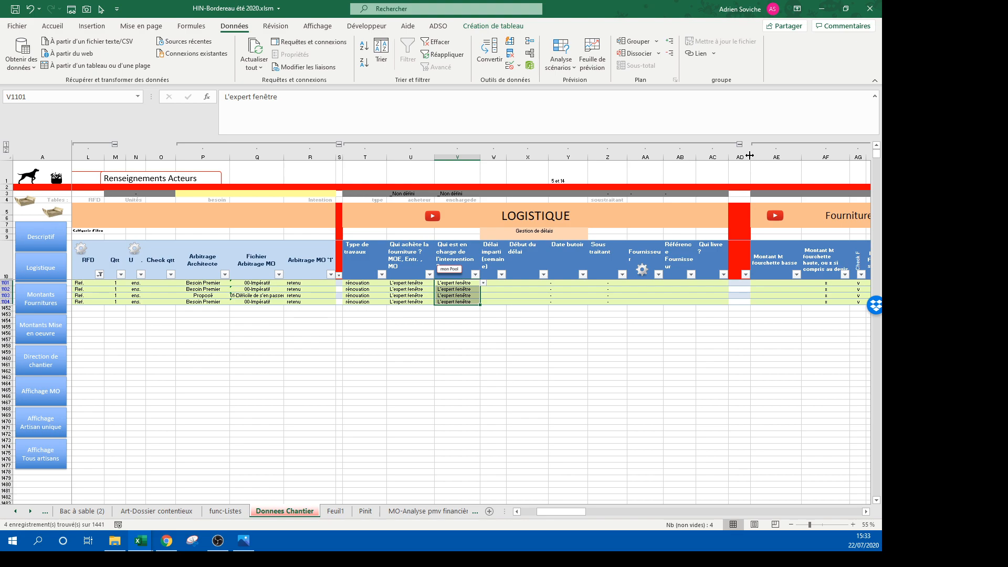
Step: Narrow the red separator column AD between the LOGISTIQUE and Fournitures sections
{"action": "left_click_drag", "start_coordinate": [750, 155], "coordinate": [737, 155]}
{"action": "left_click", "coordinate": [493, 387]}
{"action": "left_click", "coordinate": [499, 409]}
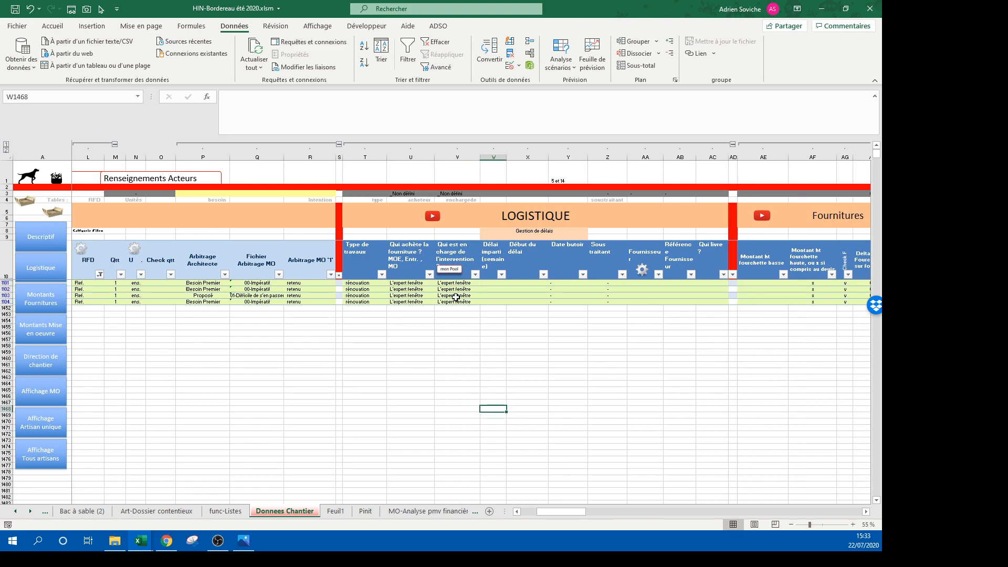
Step: Return to the item descriptions and clear all filters from the Donnees Chantier table
{"action": "left_click_drag", "start_coordinate": [542, 512], "coordinate": [526, 512]}
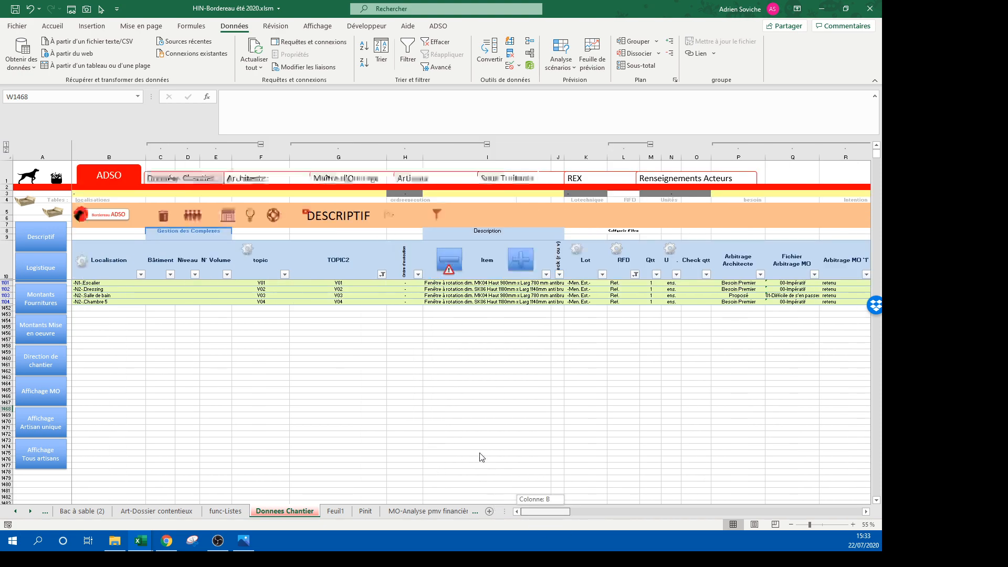
{"action": "left_click", "coordinate": [473, 302]}
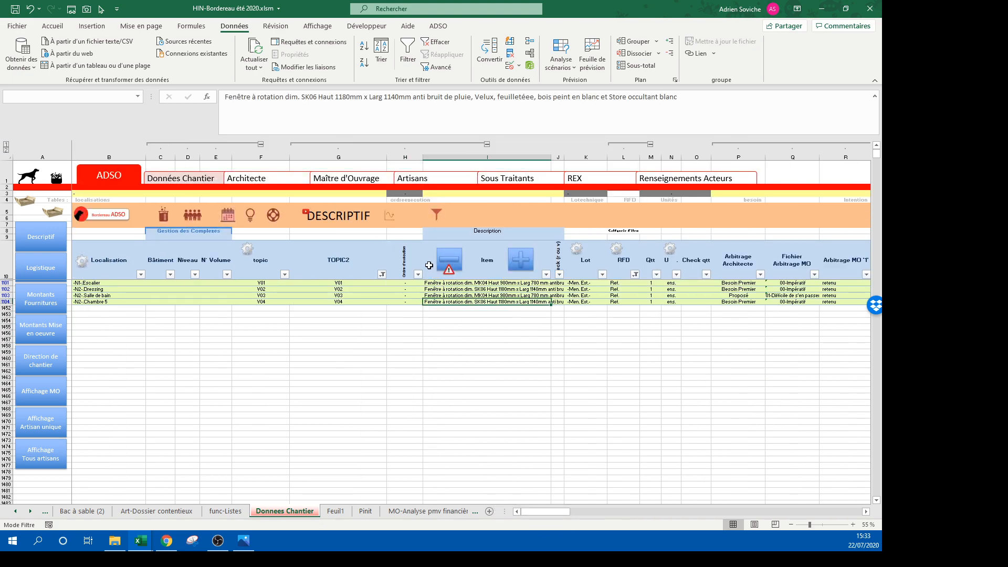
{"action": "left_click", "coordinate": [435, 42]}
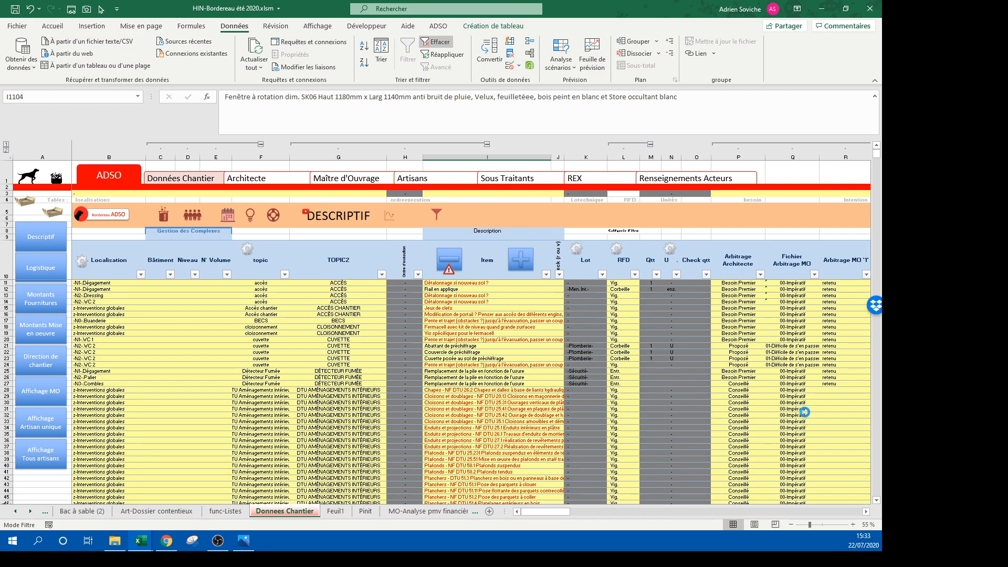
Step: Sort the "Qui achète la fourniture ?" column from A to Z
{"action": "left_click", "coordinate": [867, 512]}
{"action": "left_click", "coordinate": [867, 512]}
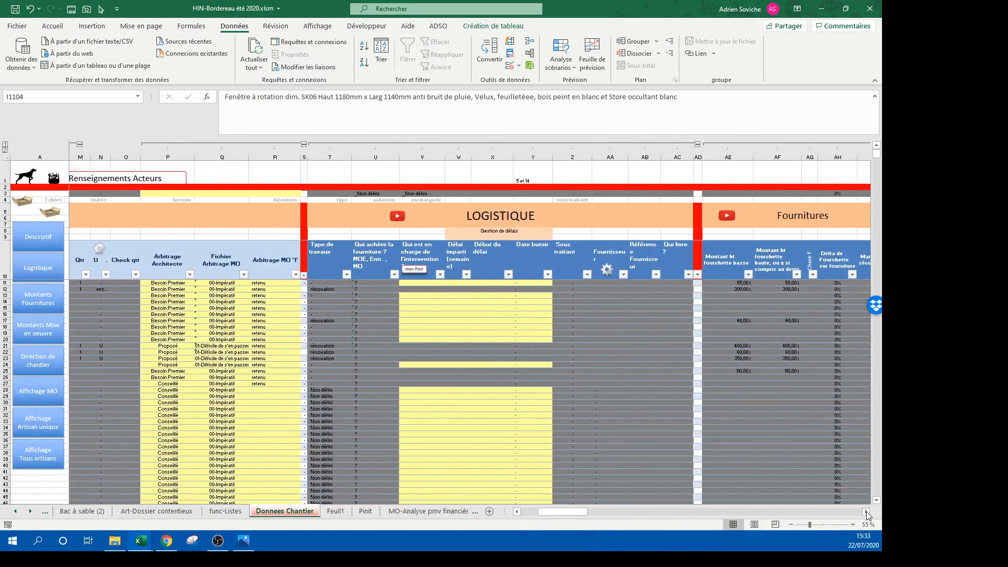
{"action": "left_click", "coordinate": [867, 512]}
{"action": "left_click_drag", "start_coordinate": [554, 514], "coordinate": [552, 517]}
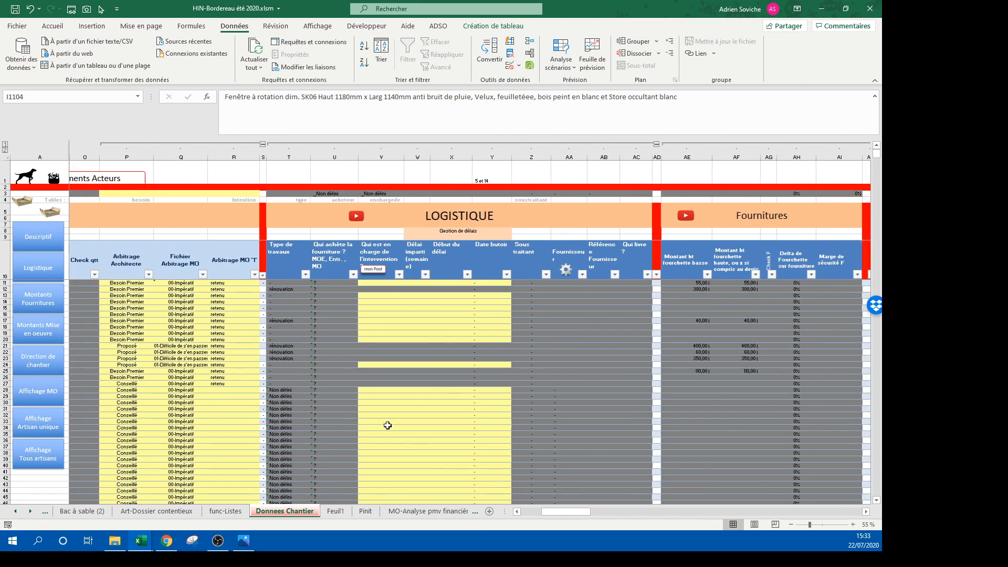
{"action": "left_click", "coordinate": [353, 274]}
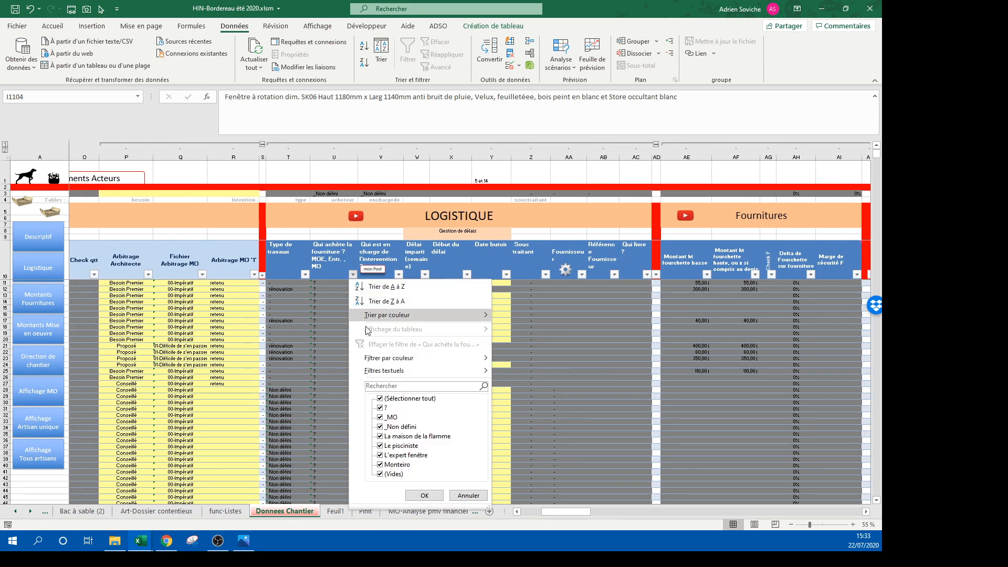
{"action": "left_click", "coordinate": [384, 299]}
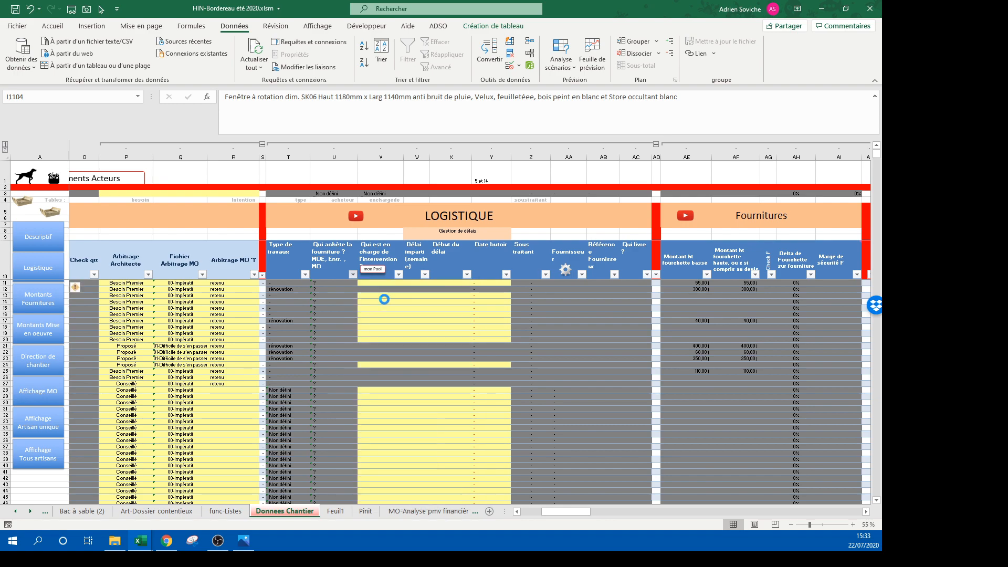
Step: Filter the "Qui achète la fourniture ?" column to show only L'expert fenêtre
{"action": "left_click", "coordinate": [353, 275]}
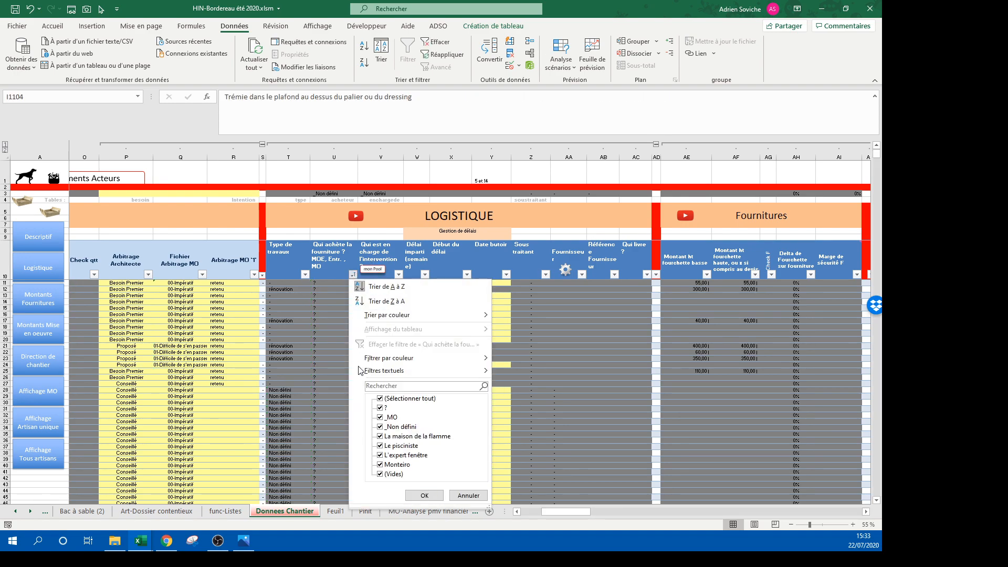
{"action": "left_click", "coordinate": [380, 399]}
{"action": "left_click", "coordinate": [381, 456]}
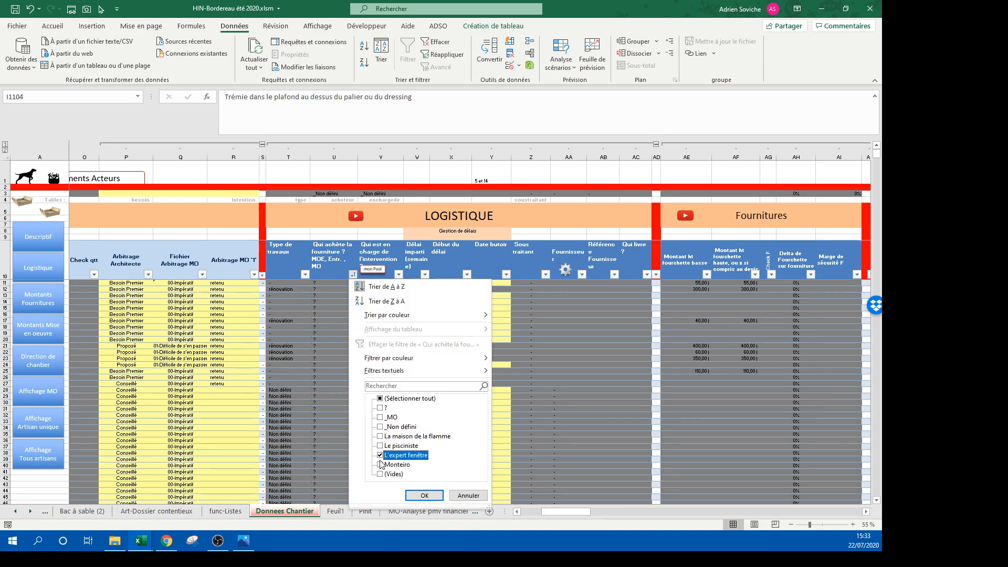
{"action": "left_click", "coordinate": [424, 495]}
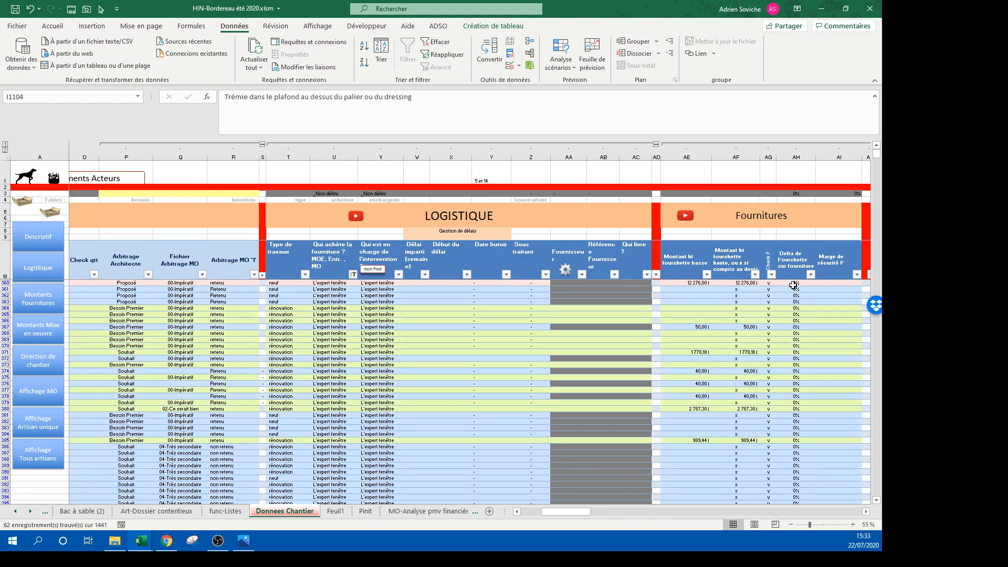
Step: Look over the contractor's rows and sort the Statut Marché column from A to Z
{"action": "left_click", "coordinate": [867, 513]}
{"action": "left_click", "coordinate": [867, 512]}
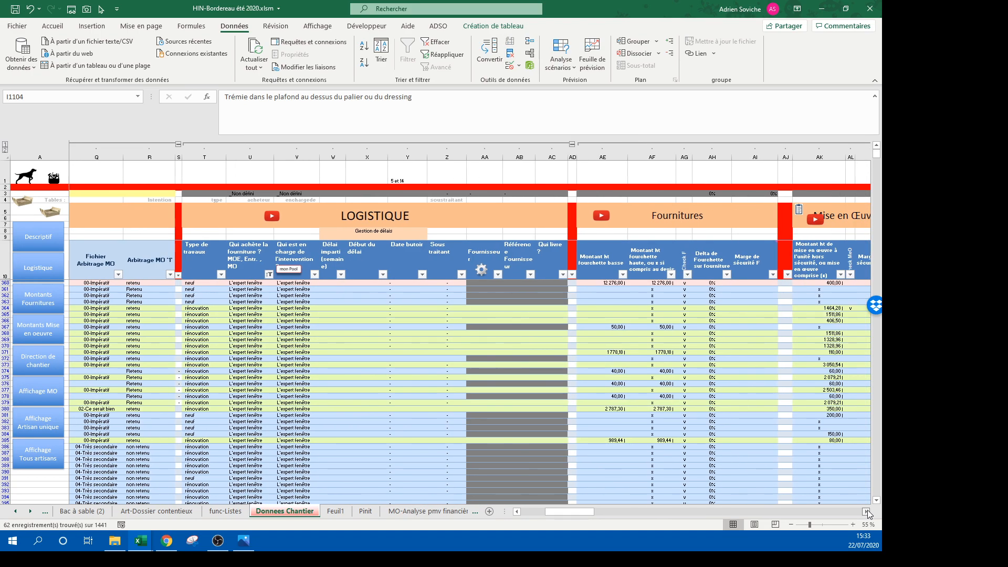
{"action": "left_click", "coordinate": [867, 512]}
{"action": "left_click", "coordinate": [867, 512]}
{"action": "left_click", "coordinate": [867, 512]}
{"action": "left_click", "coordinate": [867, 512]}
{"action": "left_click", "coordinate": [867, 512]}
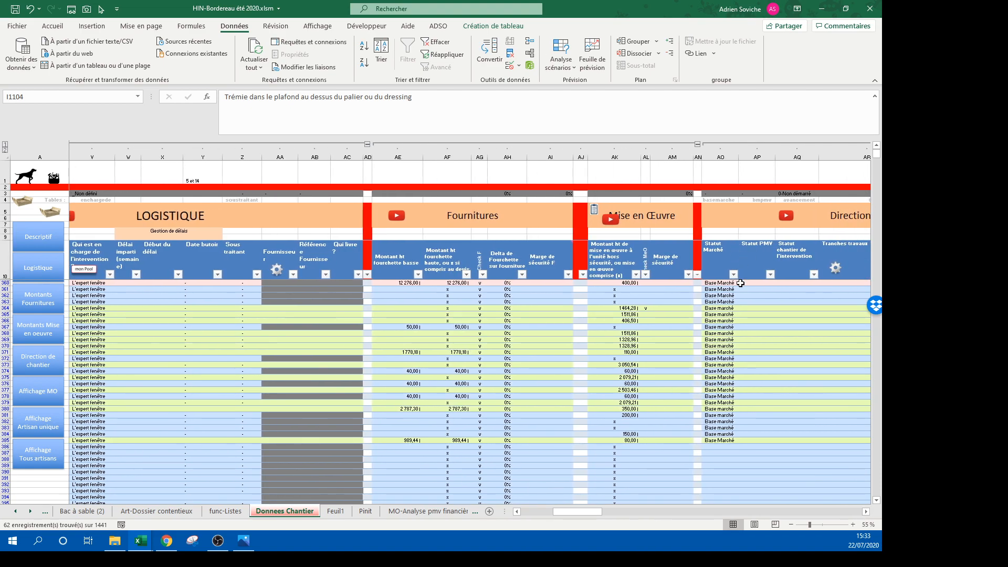
{"action": "scroll", "coordinate": [746, 406], "scroll_direction": "down", "scroll_amount": 12}
{"action": "scroll", "coordinate": [745, 406], "scroll_direction": "up", "scroll_amount": 12}
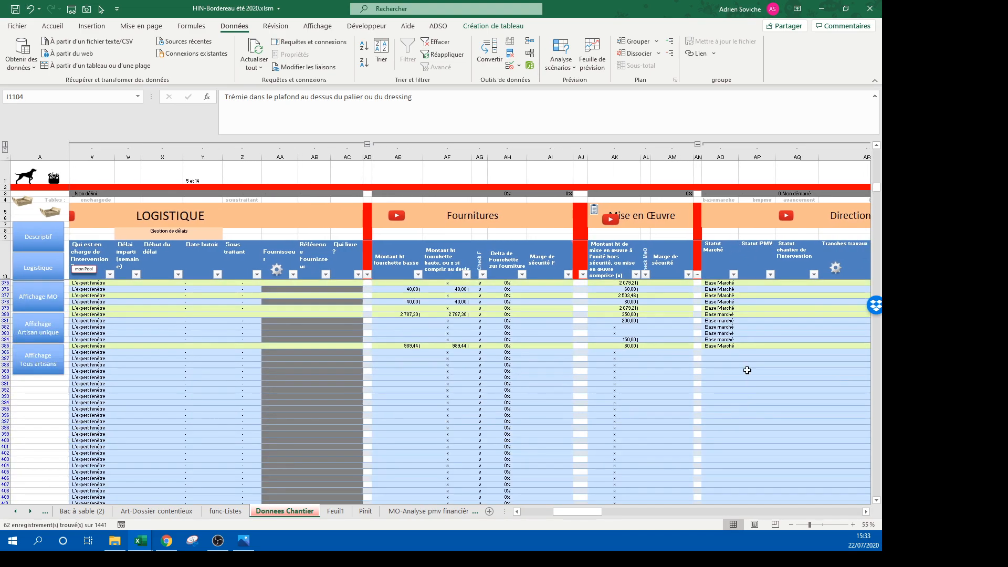
{"action": "left_click", "coordinate": [735, 274]}
{"action": "left_click", "coordinate": [756, 303]}
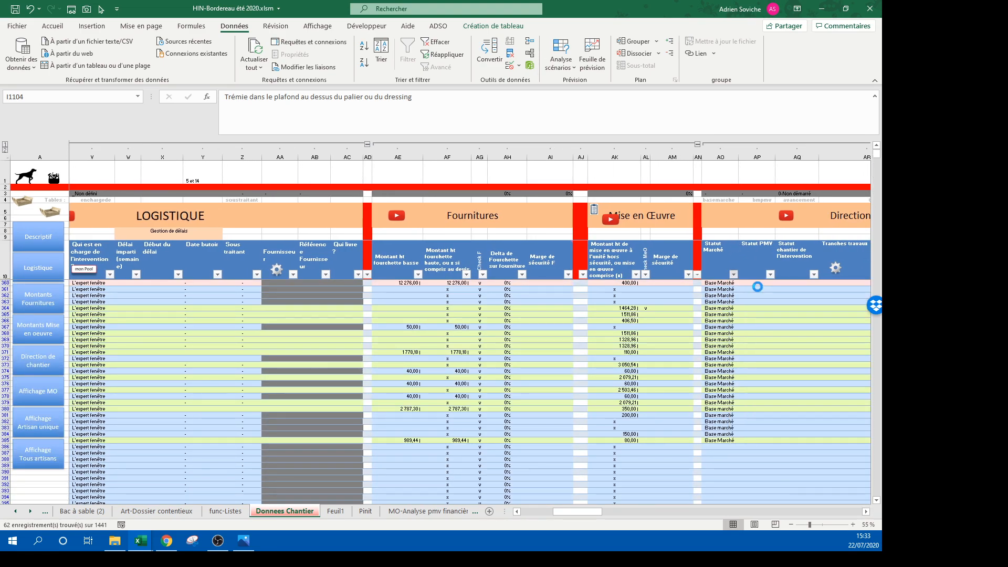
Step: Filter the Statut Marché column to show only Base Marché, leaving out the empty entries
{"action": "left_click", "coordinate": [735, 274]}
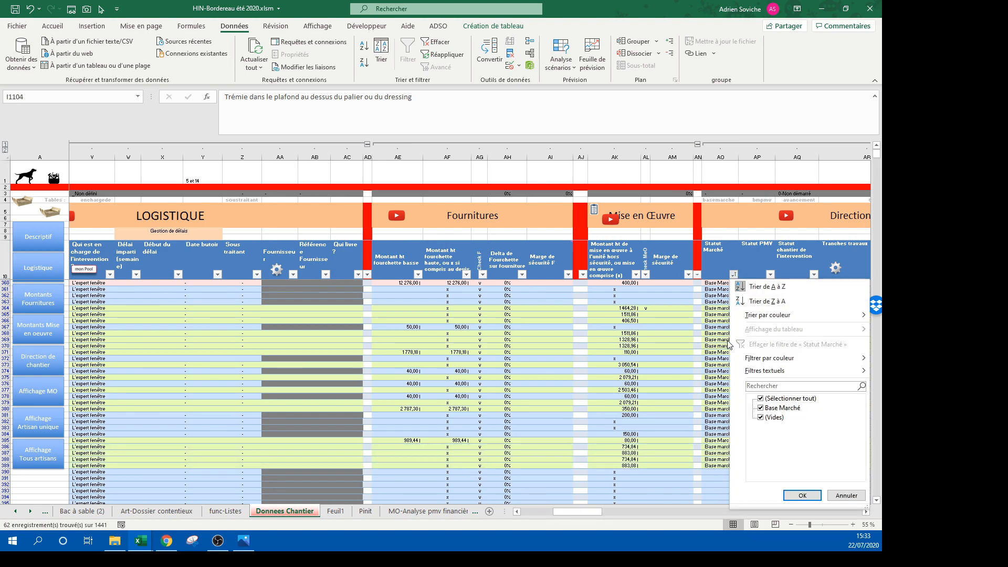
{"action": "left_click", "coordinate": [761, 399]}
{"action": "left_click", "coordinate": [761, 408]}
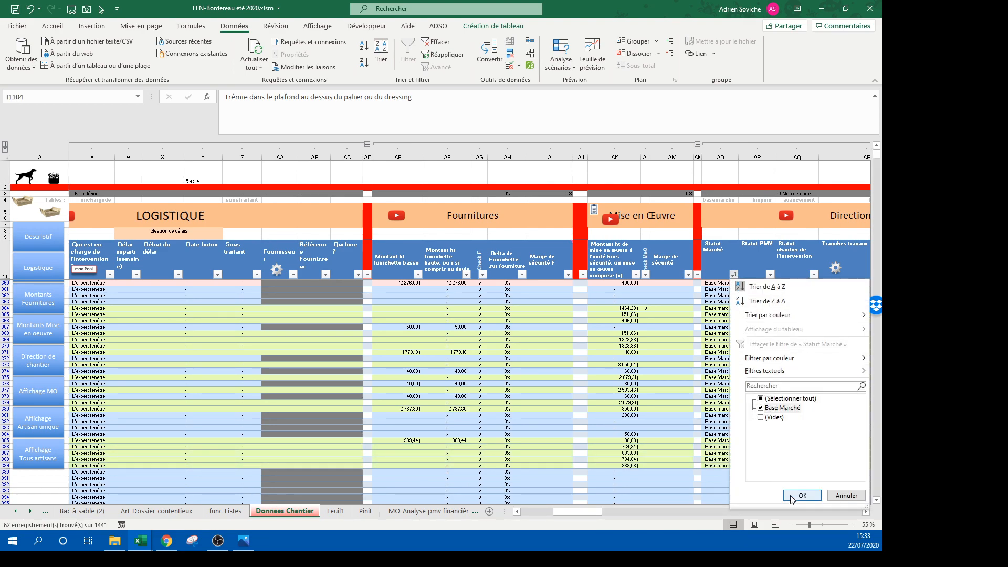
{"action": "left_click", "coordinate": [803, 495]}
Step: Sort the filtered rows by the "Montant ht de mise en œuvre" column from smallest to largest
{"action": "mouse_move", "coordinate": [576, 511]}
{"action": "left_mouse_down"}
{"action": "mouse_move", "coordinate": [598, 512]}
{"action": "mouse_move", "coordinate": [583, 514]}
{"action": "left_mouse_up"}
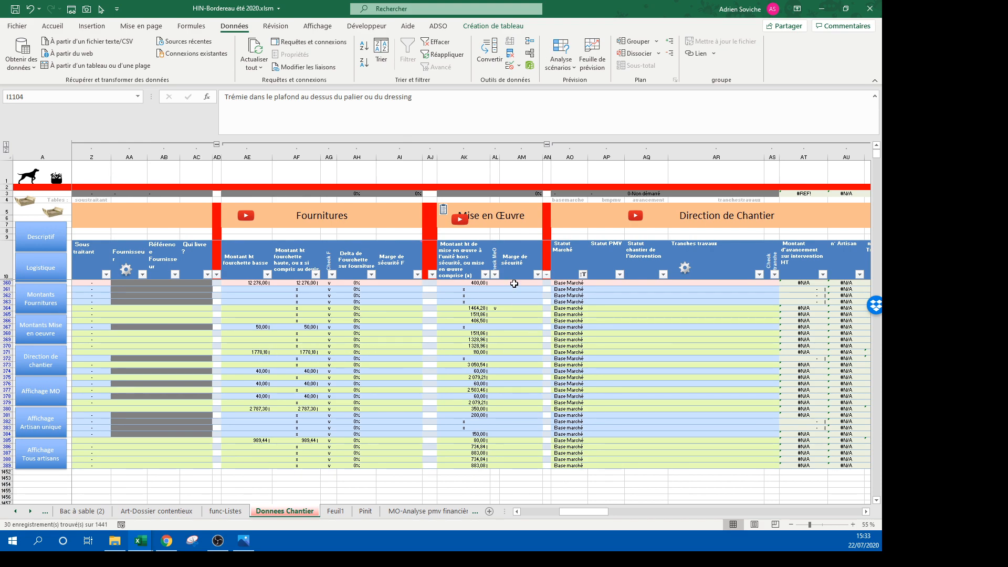
{"action": "left_click_drag", "start_coordinate": [515, 282], "coordinate": [516, 284]}
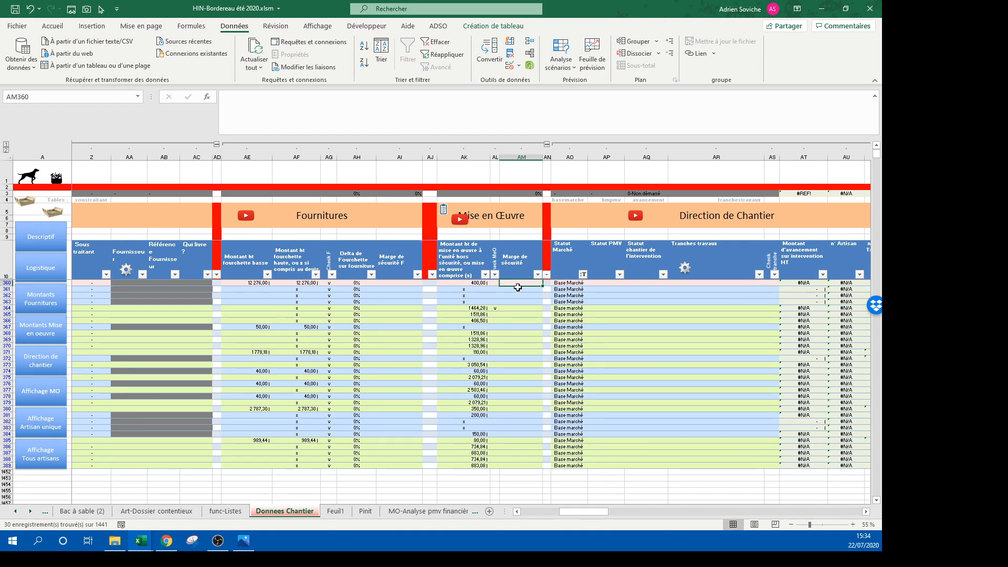
{"action": "left_click", "coordinate": [485, 274]}
{"action": "left_click", "coordinate": [498, 285]}
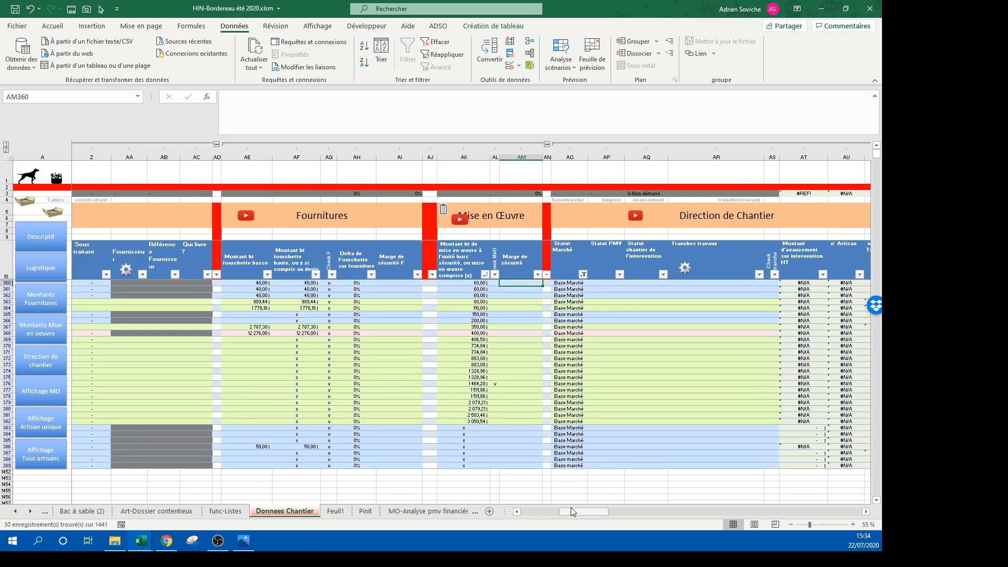
Step: Set "Qui achète la fourniture ?" to Monteiro for the three "Ligne encastrée 16A+T pour volet roulant" rows PF03, PF04 and PF05
{"action": "left_click_drag", "start_coordinate": [571, 512], "coordinate": [532, 512]}
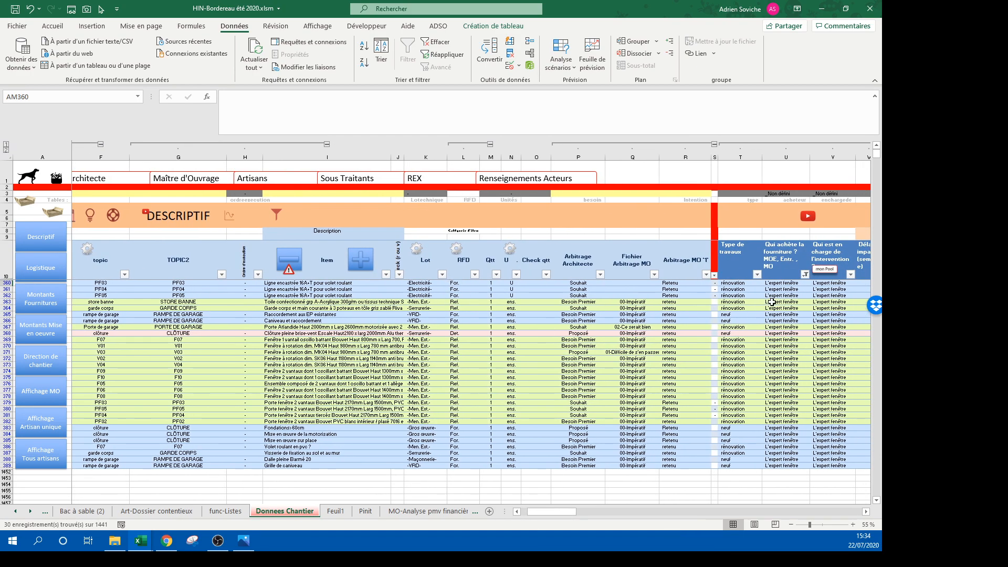
{"action": "left_click", "coordinate": [789, 283]}
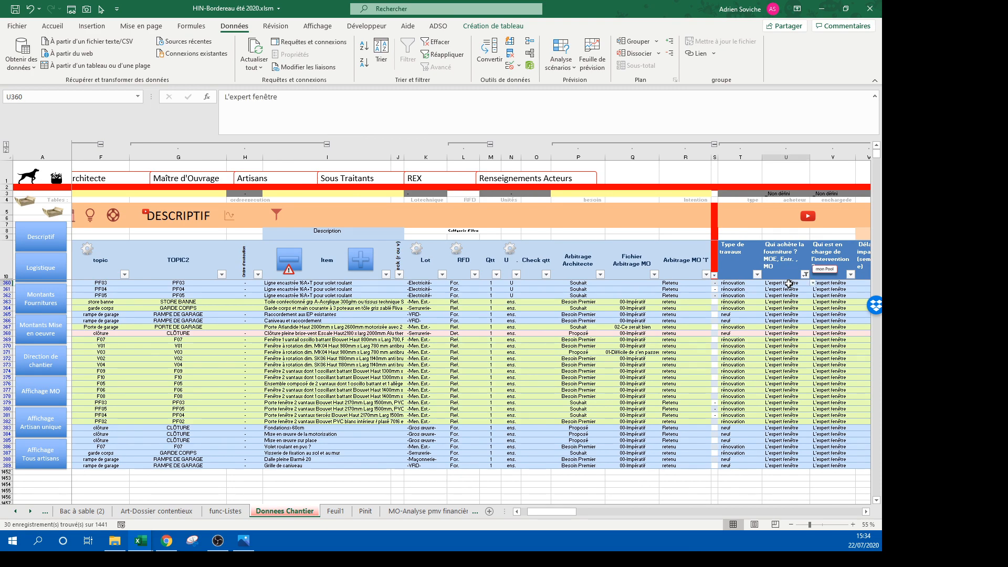
{"action": "left_click", "coordinate": [812, 284]}
{"action": "left_click", "coordinate": [794, 304]}
{"action": "left_click_drag", "start_coordinate": [810, 287], "coordinate": [809, 299]}
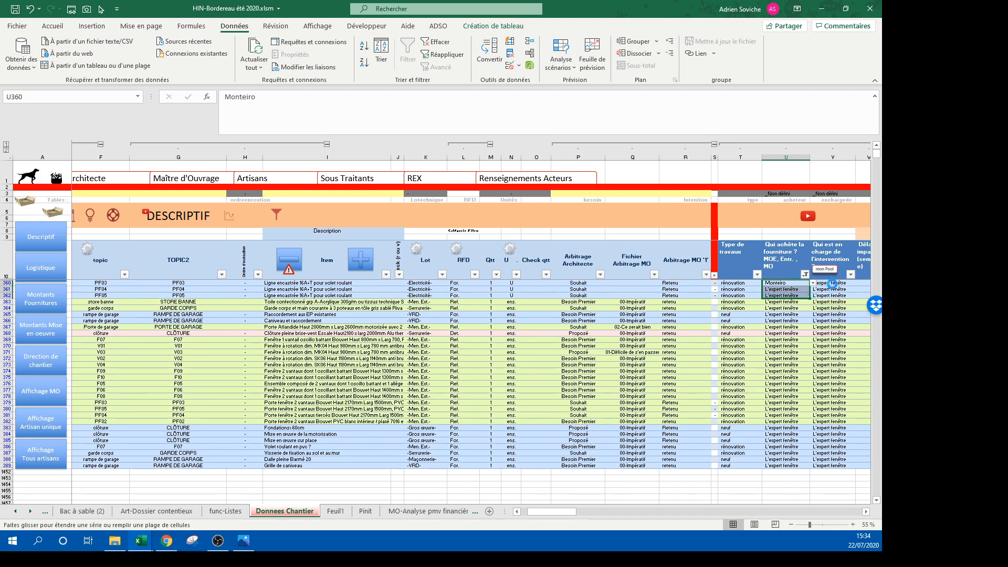
Step: Set "Qui est en charge de l'intervention" to Monteiro for the three "Ligne encastrée 16A+T pour volet roulant" rows PF03, PF04 and PF05
{"action": "left_click", "coordinate": [833, 284]}
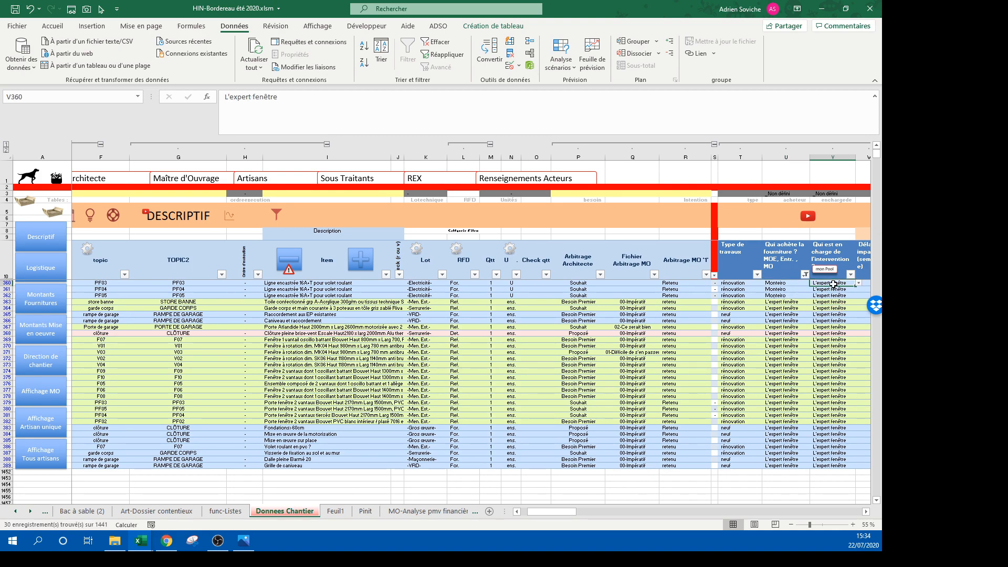
{"action": "left_click", "coordinate": [859, 284]}
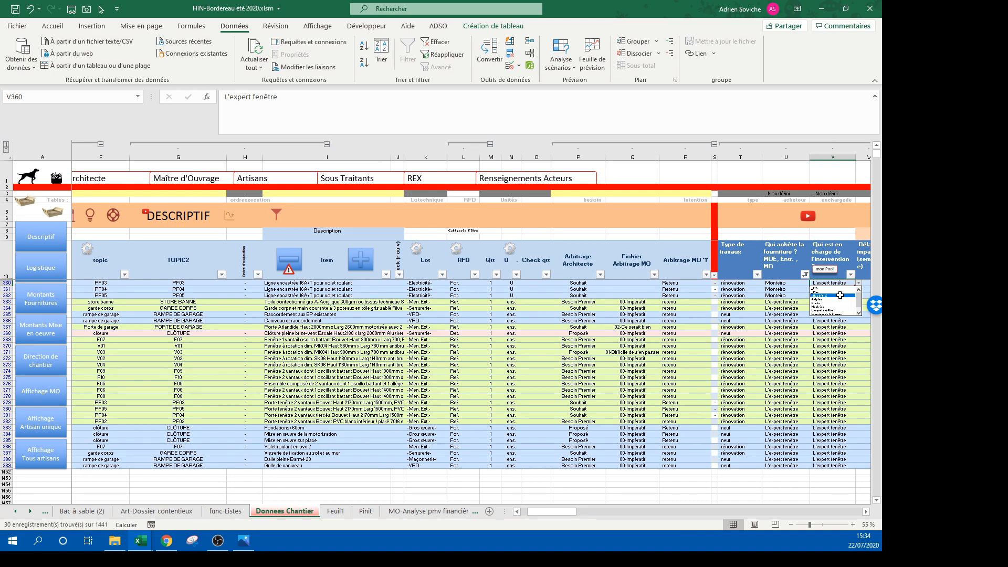
{"action": "left_click", "coordinate": [840, 307]}
{"action": "left_click_drag", "start_coordinate": [853, 287], "coordinate": [840, 297]}
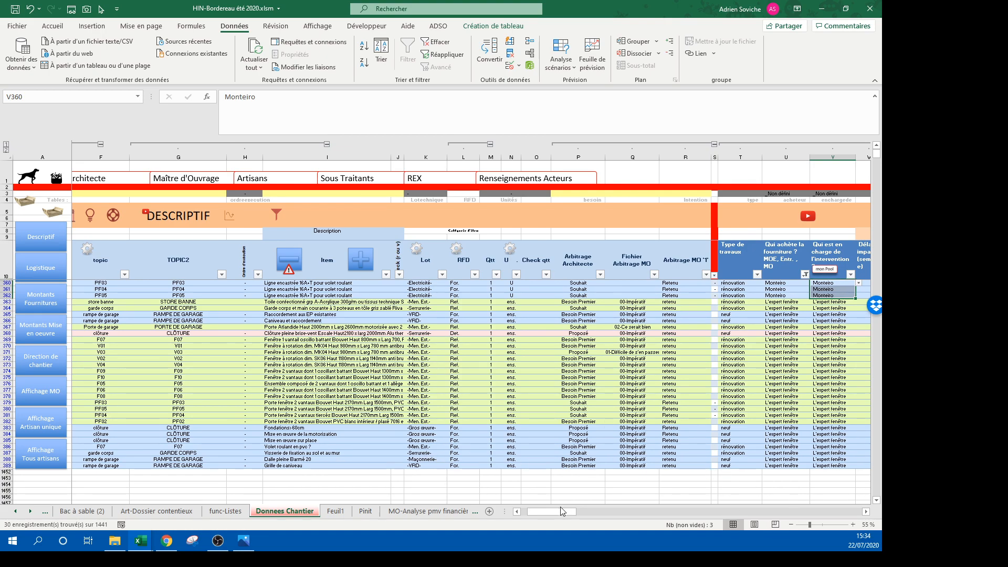
Step: Enter a -30% "Marge de sécurité" under Mise en Œuvre for all filtered rows from 363 to 382
{"action": "left_click_drag", "start_coordinate": [555, 516], "coordinate": [592, 516]}
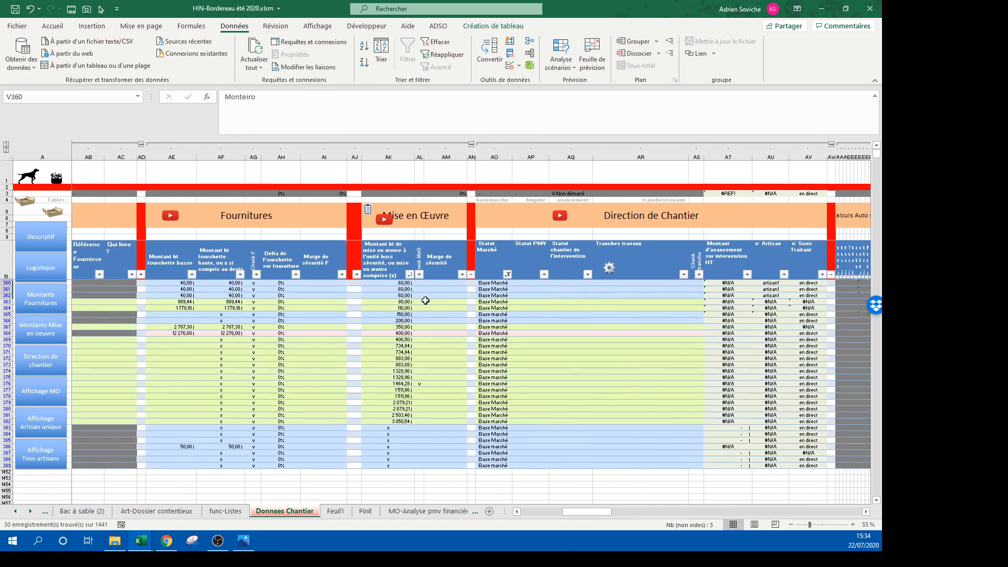
{"action": "left_click_drag", "start_coordinate": [425, 301], "coordinate": [445, 422]}
{"action": "type", "text": "-30%"}
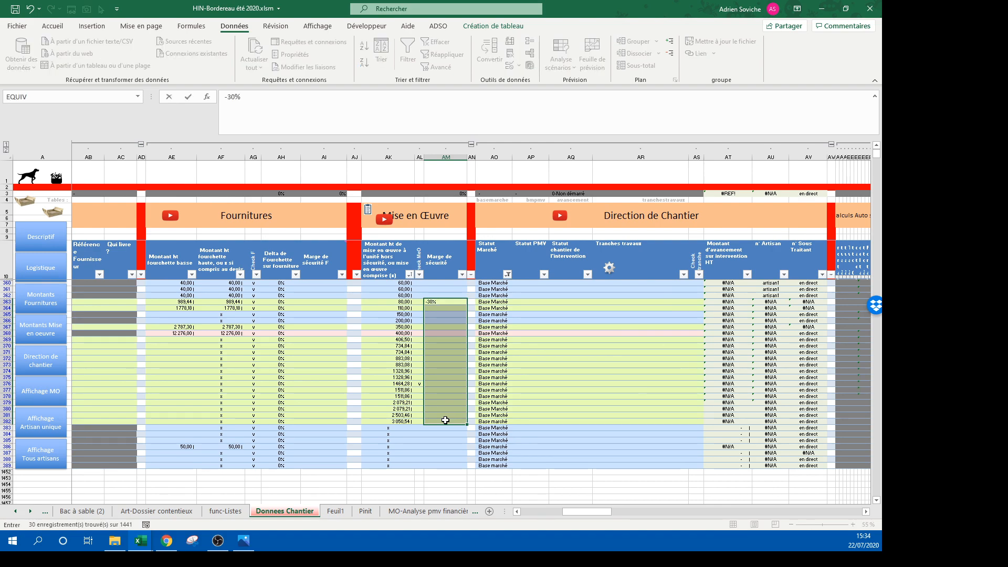
{"action": "key", "text": "Return"}
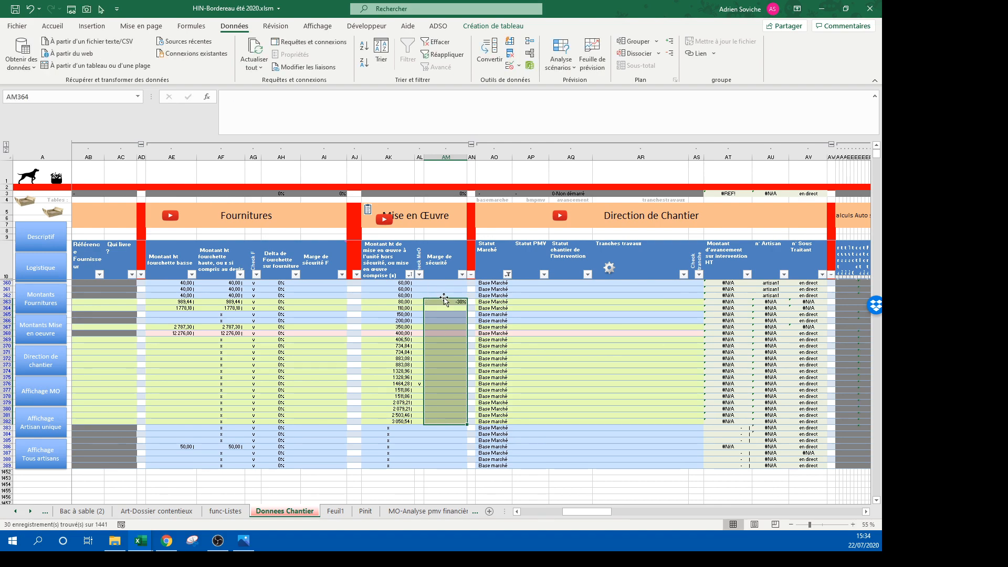
{"action": "left_click_drag", "start_coordinate": [449, 301], "coordinate": [456, 425]}
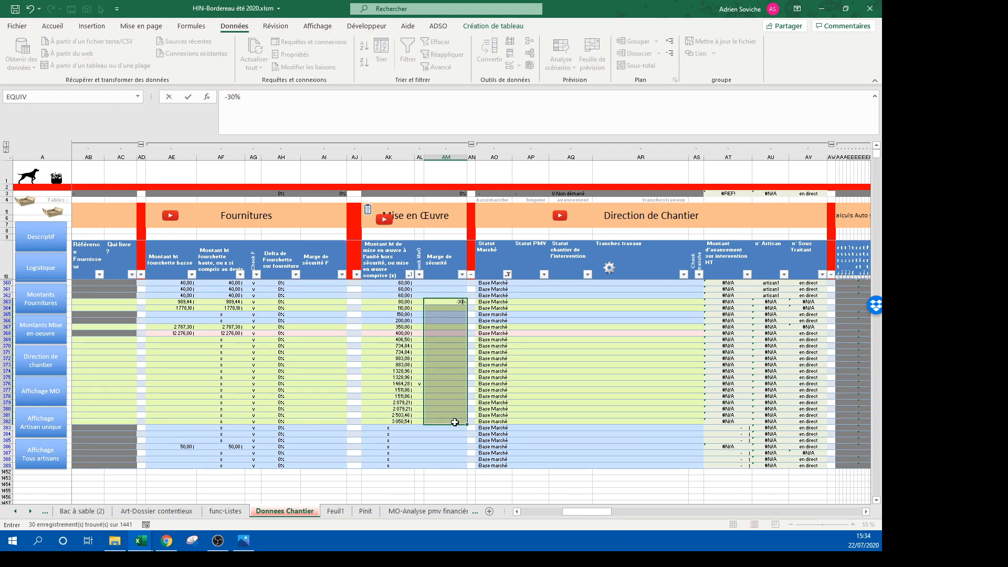
{"action": "key", "text": "ctrl+d"}
{"action": "left_click", "coordinate": [439, 446]}
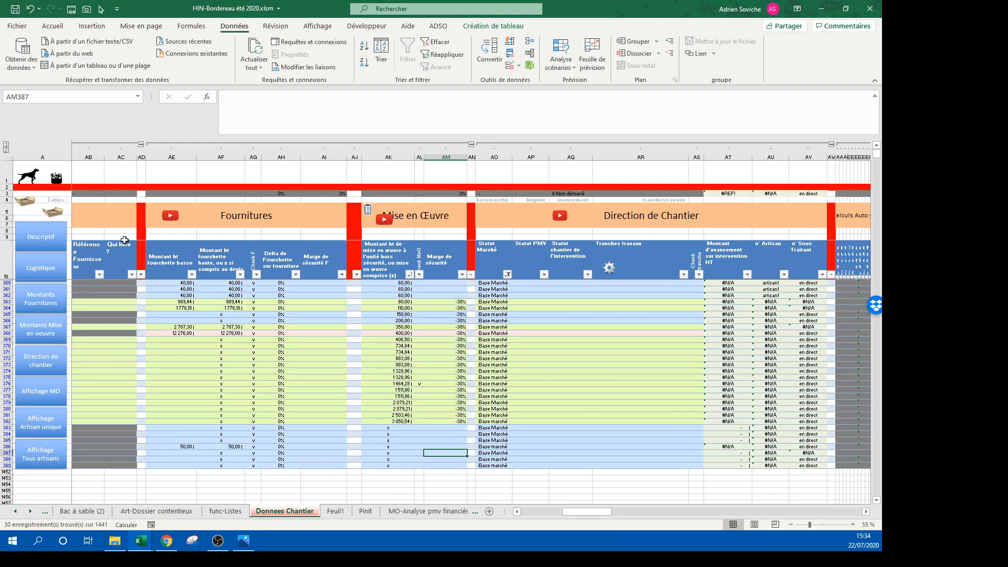
Step: Go to the Bac à sable (2) sheet and refresh its pivot table with the edited data
{"action": "left_click", "coordinate": [51, 221]}
{"action": "right_click", "coordinate": [231, 271]}
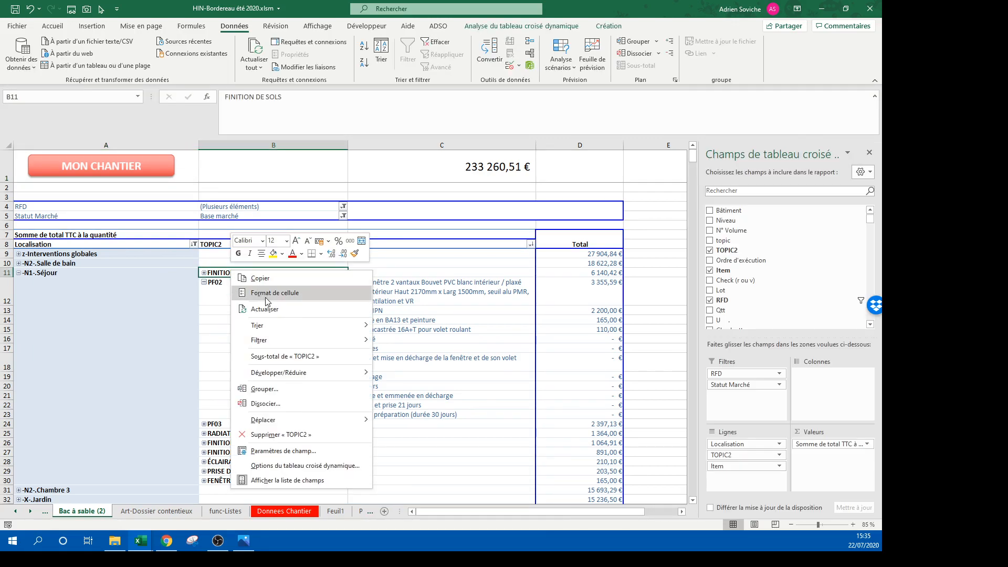
{"action": "key", "text": "Escape"}
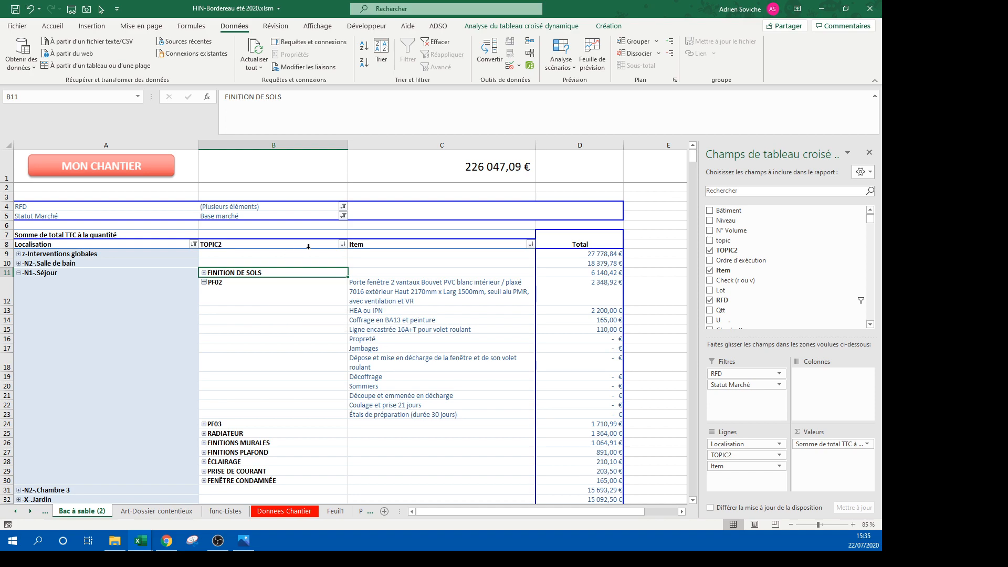
{"action": "left_click", "coordinate": [647, 361]}
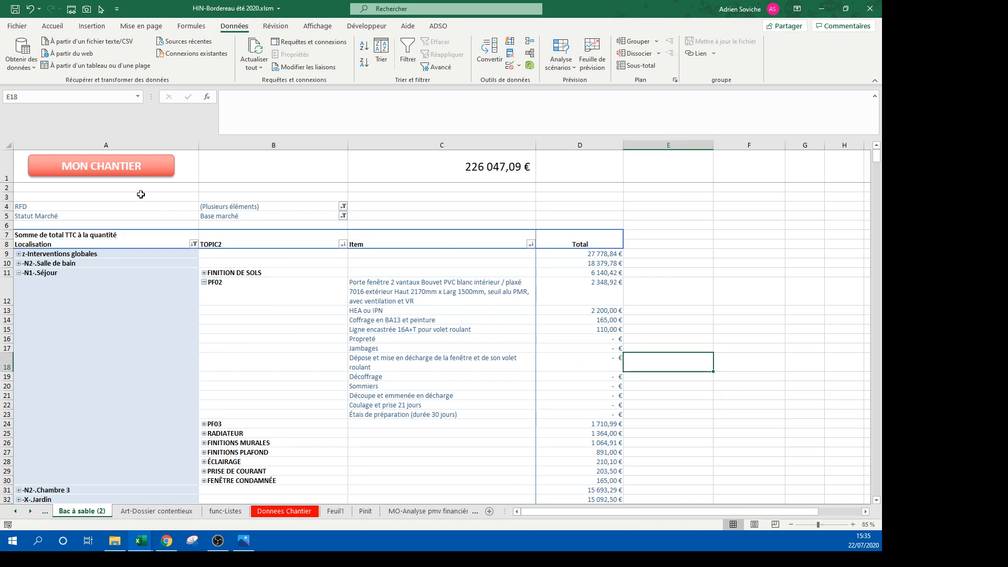
Step: Return to Donnees Chantier and set the "Montant ht de mise en œuvre" of the clôture item in row 368 to 12 676
{"action": "left_click", "coordinate": [143, 174]}
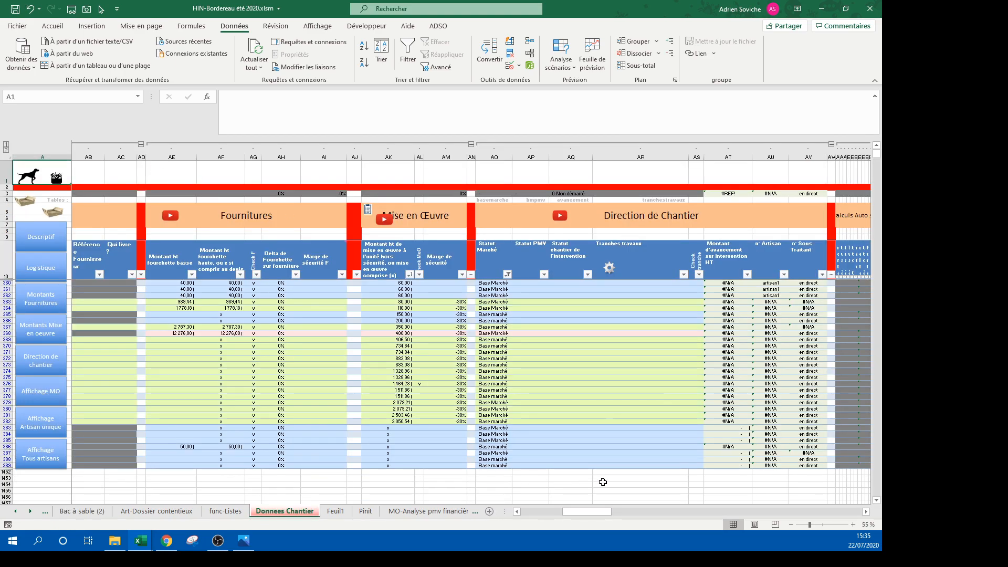
{"action": "left_click_drag", "start_coordinate": [581, 513], "coordinate": [569, 513]}
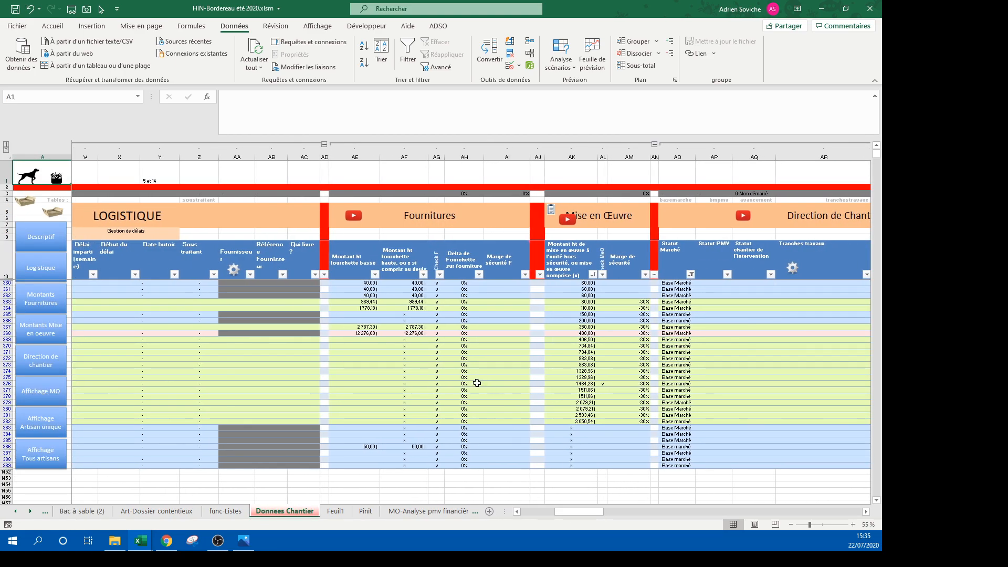
{"action": "left_click", "coordinate": [586, 334]}
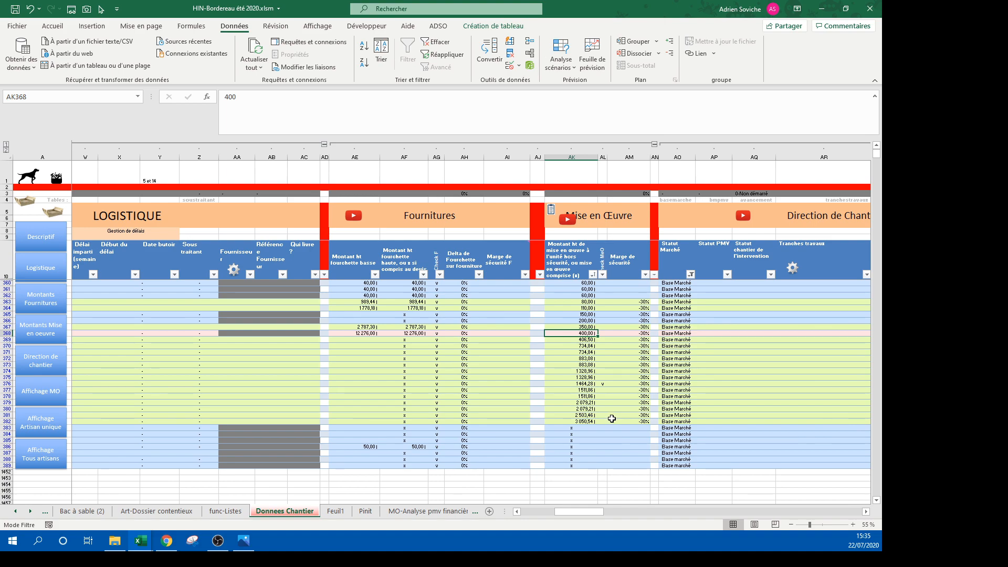
{"action": "type", "text": "1"}
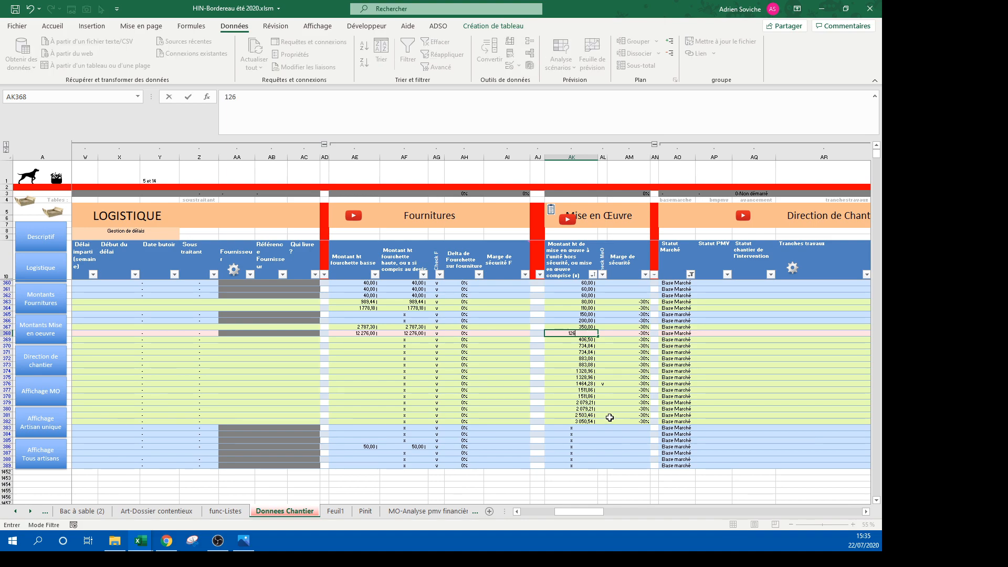
{"action": "type", "text": "2 676"}
{"action": "key", "text": "Return"}
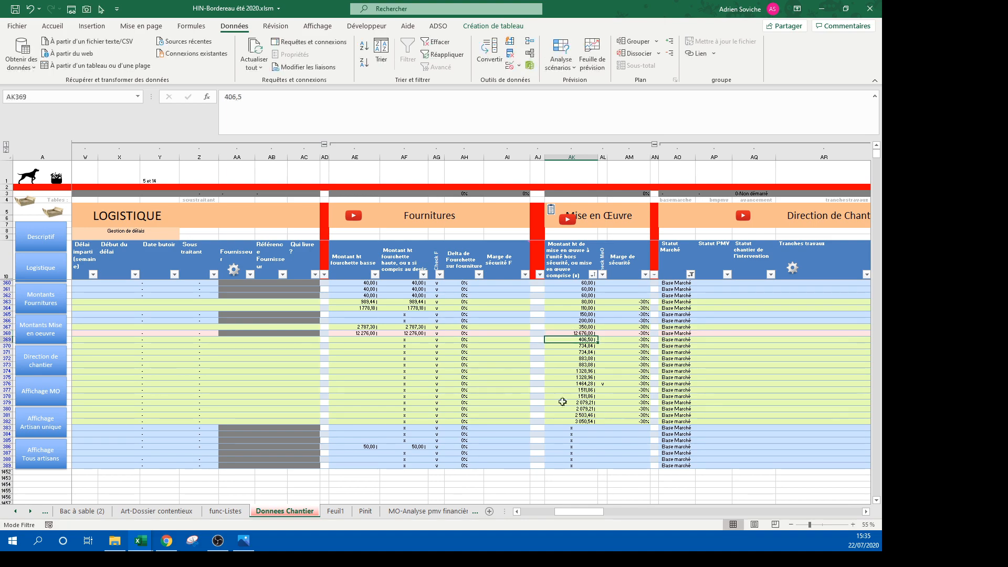
Step: Set the clôture row's "Montant ht fourchette haute" to x and clear its "Montant ht fourchette basse"
{"action": "left_click", "coordinate": [411, 334]}
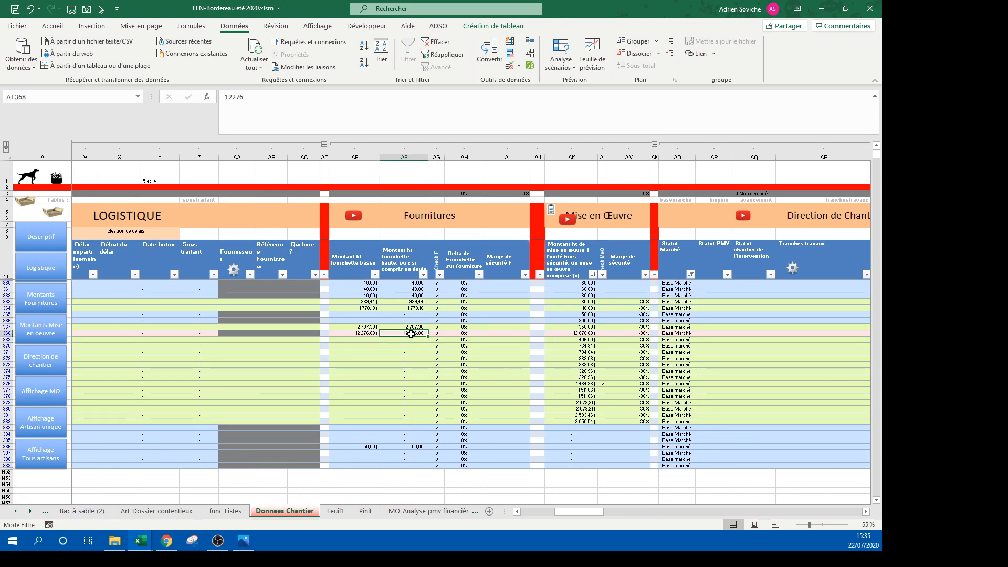
{"action": "type", "text": "x"}
{"action": "key", "text": "Left"}
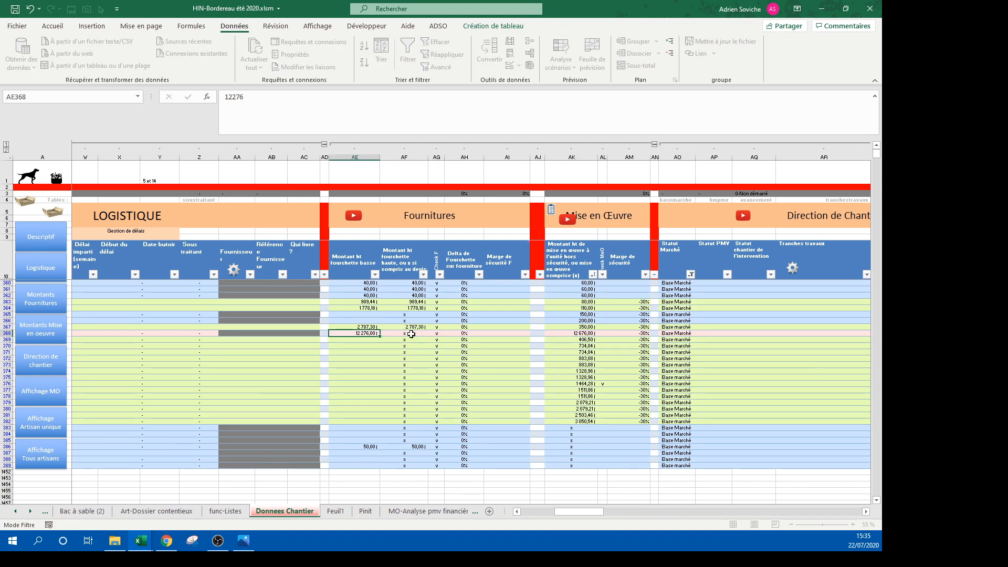
{"action": "key", "text": "Delete"}
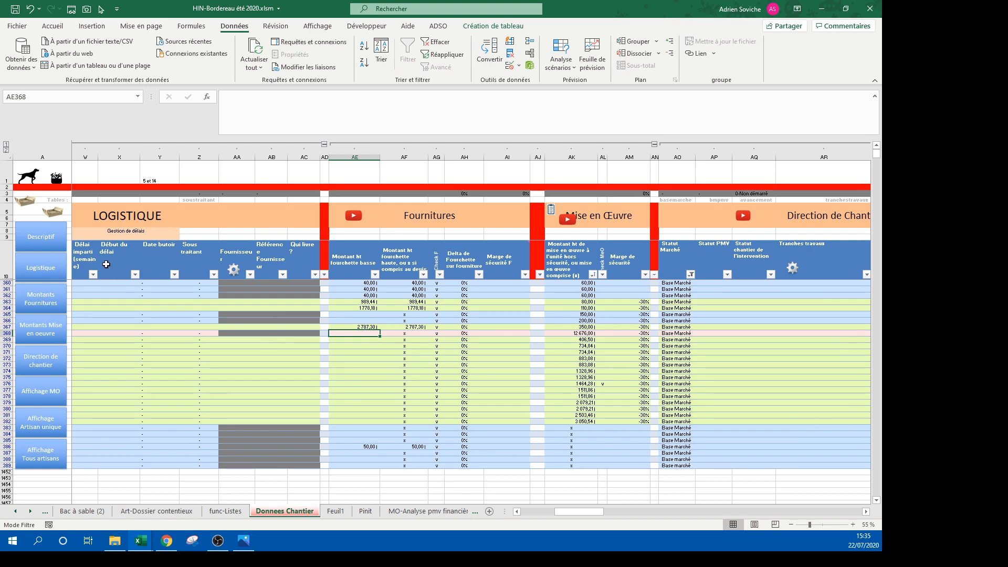
Step: Go back to the Bac à sable (2) sheet and refresh the pivot table to include the clôture changes
{"action": "left_click", "coordinate": [52, 212]}
{"action": "right_click", "coordinate": [248, 318]}
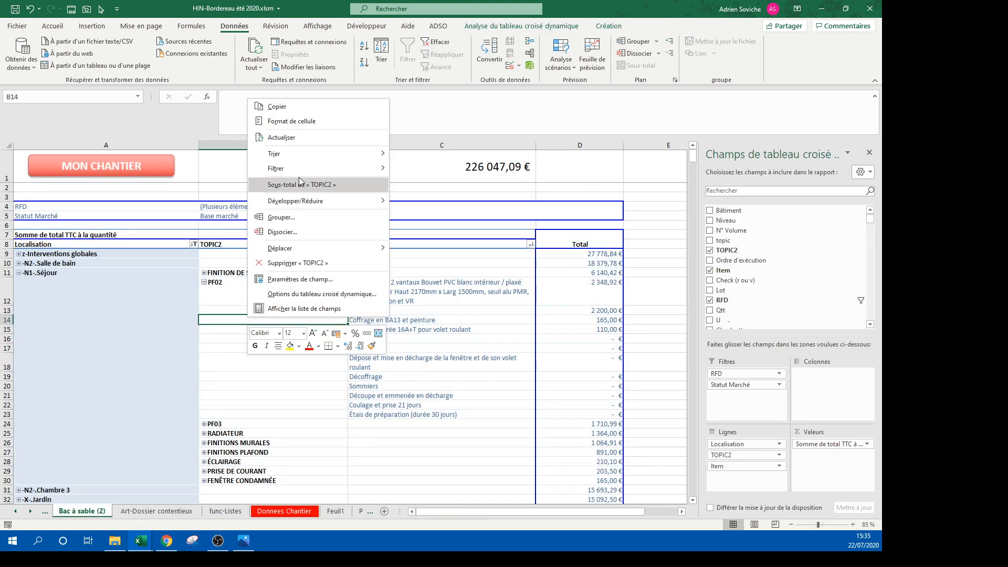
{"action": "left_click", "coordinate": [298, 136]}
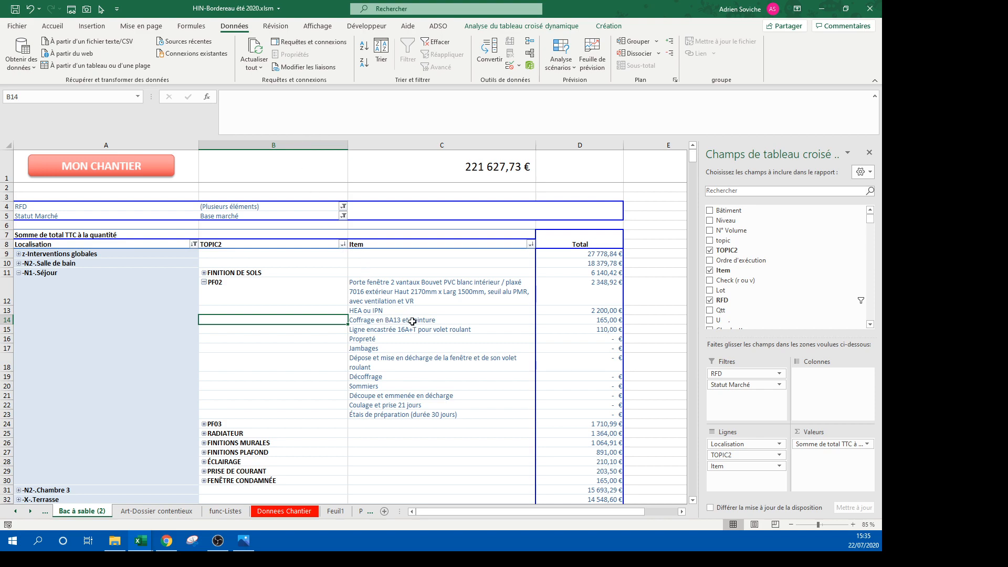
Step: Review the PF02 items under -N1-.Séjour, then collapse the PF02 and -N1-.Séjour groups
{"action": "scroll", "coordinate": [426, 314], "scroll_direction": "down", "scroll_amount": 3}
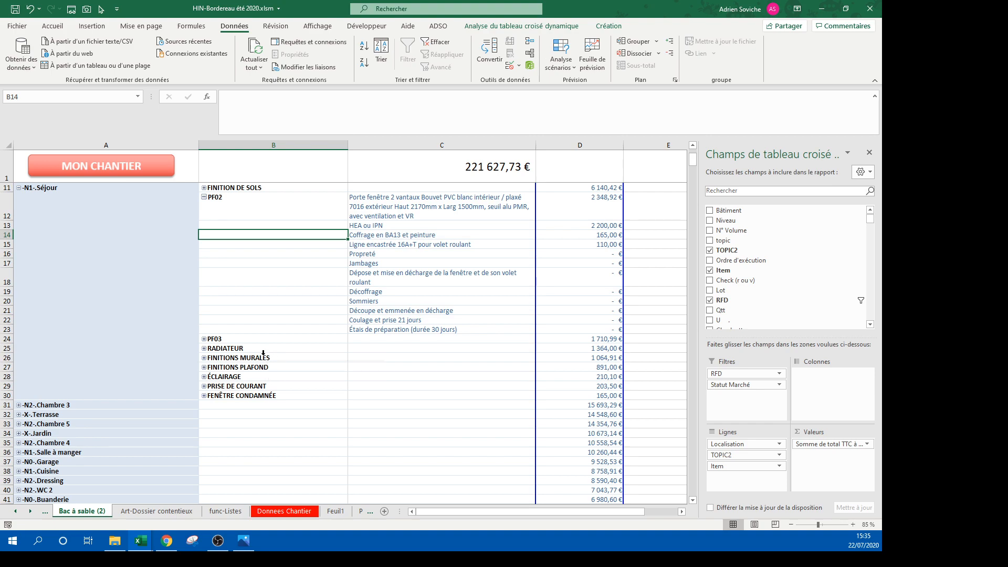
{"action": "left_click", "coordinate": [373, 269]}
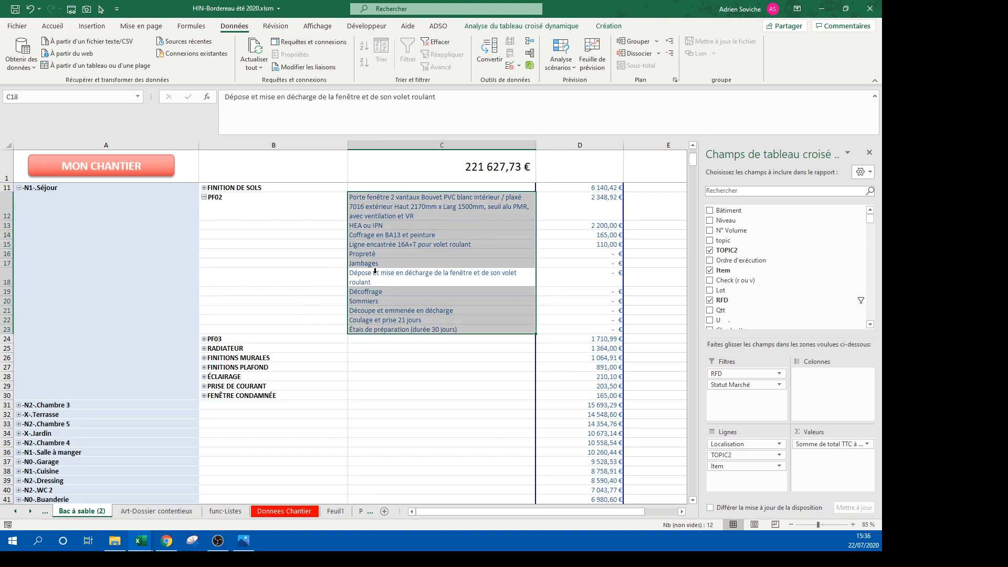
{"action": "left_click", "coordinate": [373, 277]}
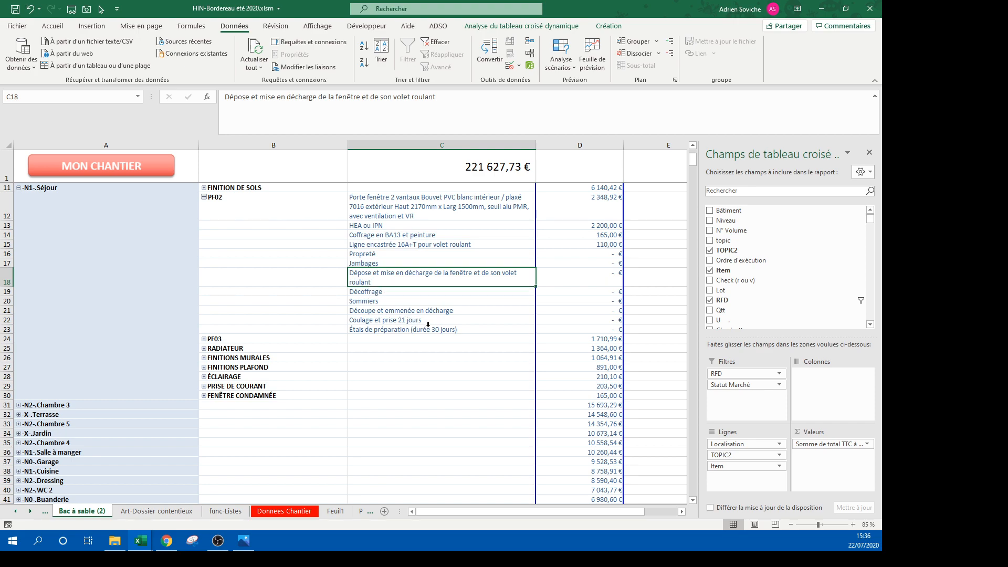
{"action": "scroll", "coordinate": [399, 294], "scroll_direction": "down", "scroll_amount": 1}
{"action": "scroll", "coordinate": [436, 305], "scroll_direction": "up", "scroll_amount": 2}
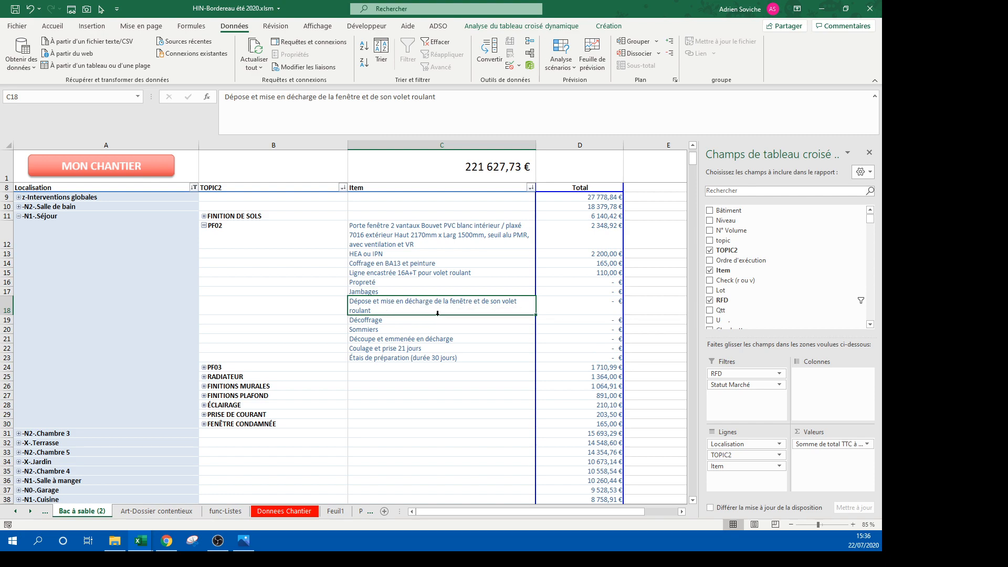
{"action": "left_click", "coordinate": [204, 226]}
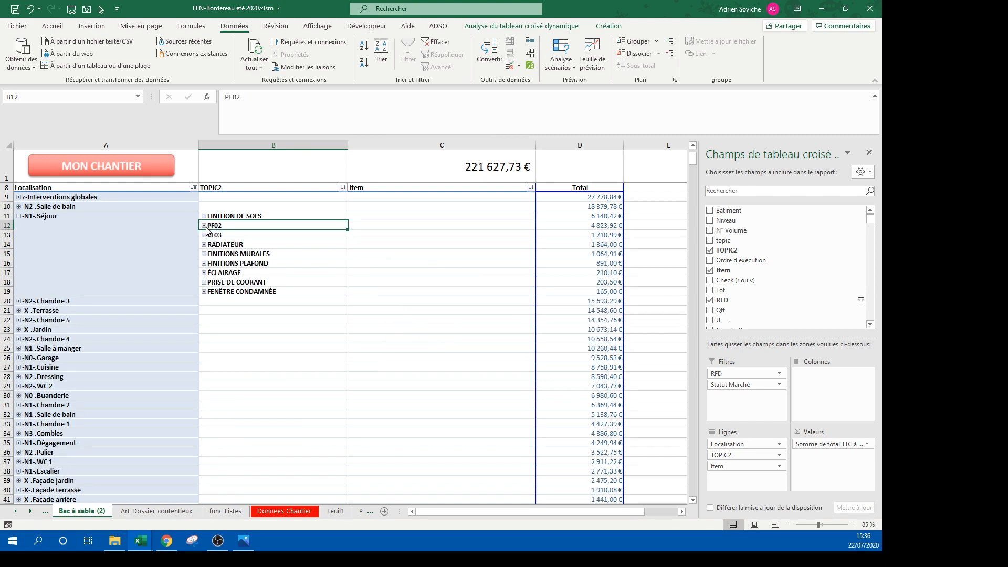
{"action": "left_click", "coordinate": [19, 217]}
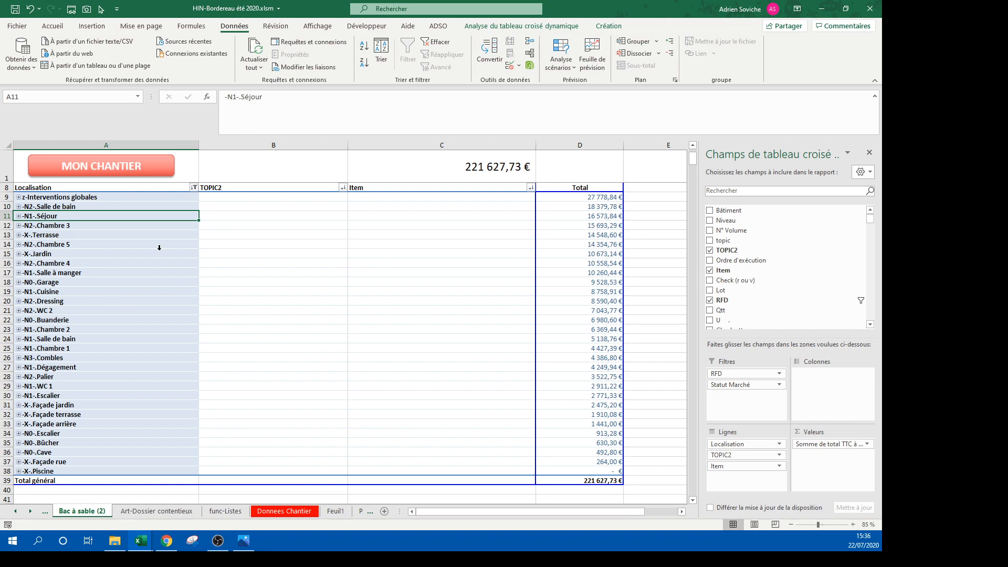
Step: Expand -N2-.Chambre 4 in the pivot table and examine the items and amounts of its F09 window group, collapsing F09 again
{"action": "scroll", "coordinate": [577, 236], "scroll_direction": "up", "scroll_amount": 2}
{"action": "left_click_drag", "start_coordinate": [592, 330], "coordinate": [98, 317]}
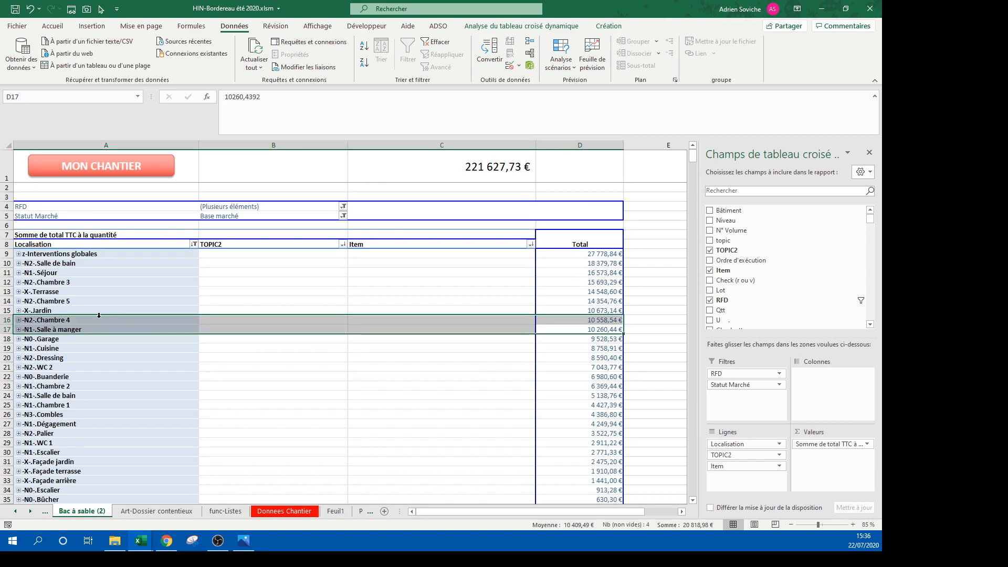
{"action": "left_click", "coordinate": [70, 322]}
{"action": "left_click", "coordinate": [18, 321]}
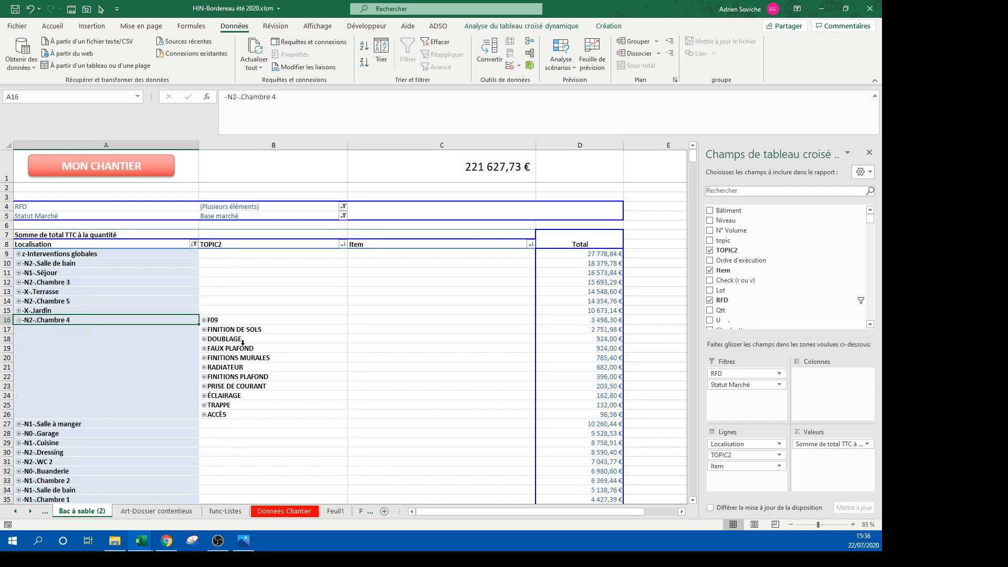
{"action": "left_click_drag", "start_coordinate": [250, 322], "coordinate": [589, 319]}
{"action": "scroll", "coordinate": [399, 363], "scroll_direction": "down", "scroll_amount": 2}
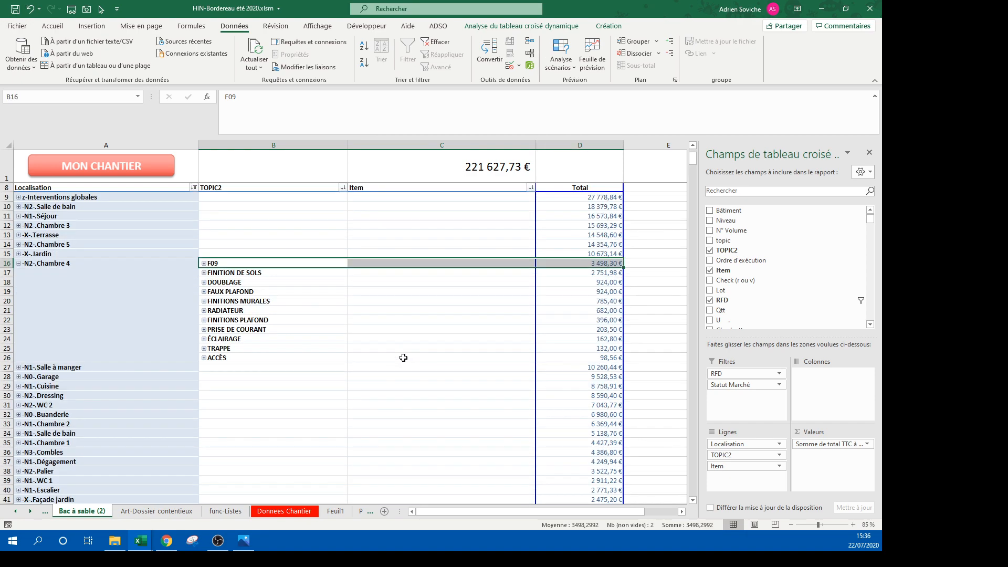
{"action": "left_click", "coordinate": [204, 263]}
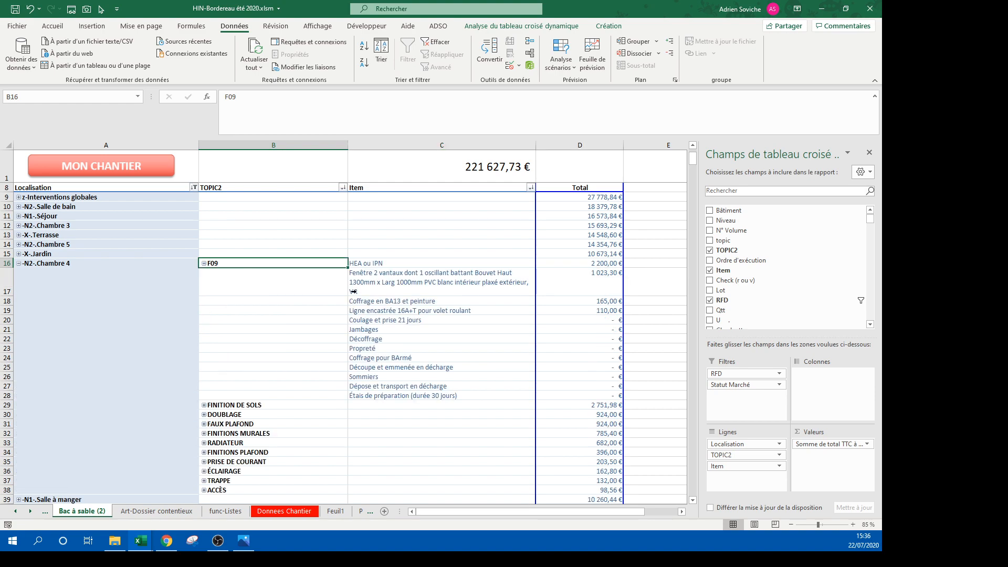
{"action": "left_click", "coordinate": [204, 264]}
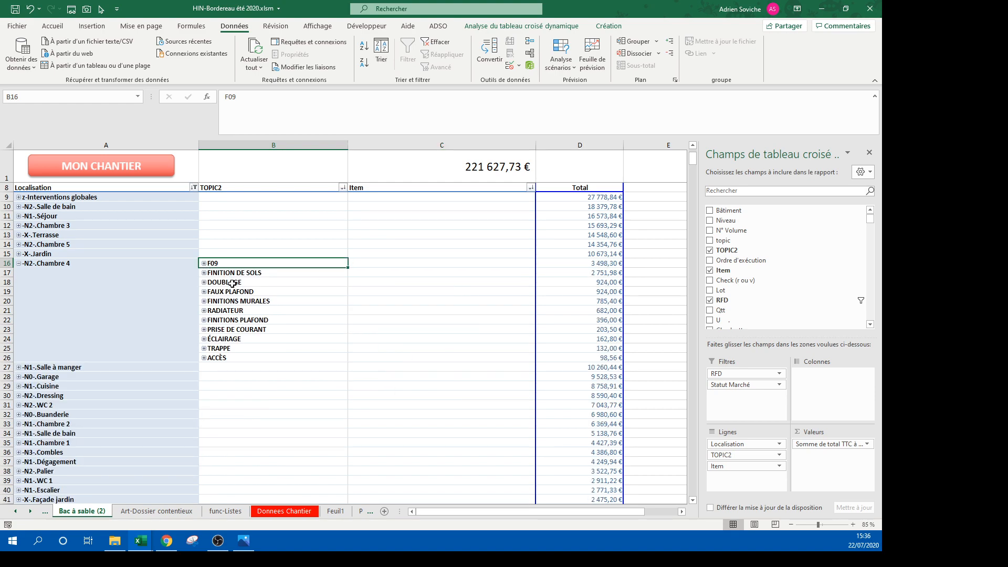
Step: Expand FINITION DE SOLS under -N2-.Chambre 4 and examine its flooring items, including the ragréage standard and the parquet stratifié
{"action": "left_click", "coordinate": [205, 273]}
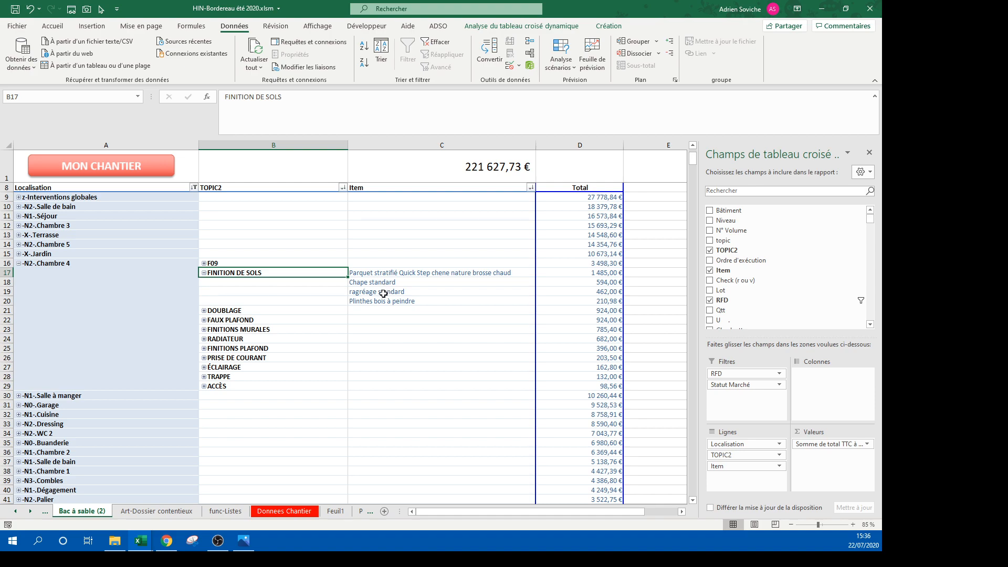
{"action": "left_click_drag", "start_coordinate": [385, 291], "coordinate": [539, 290]}
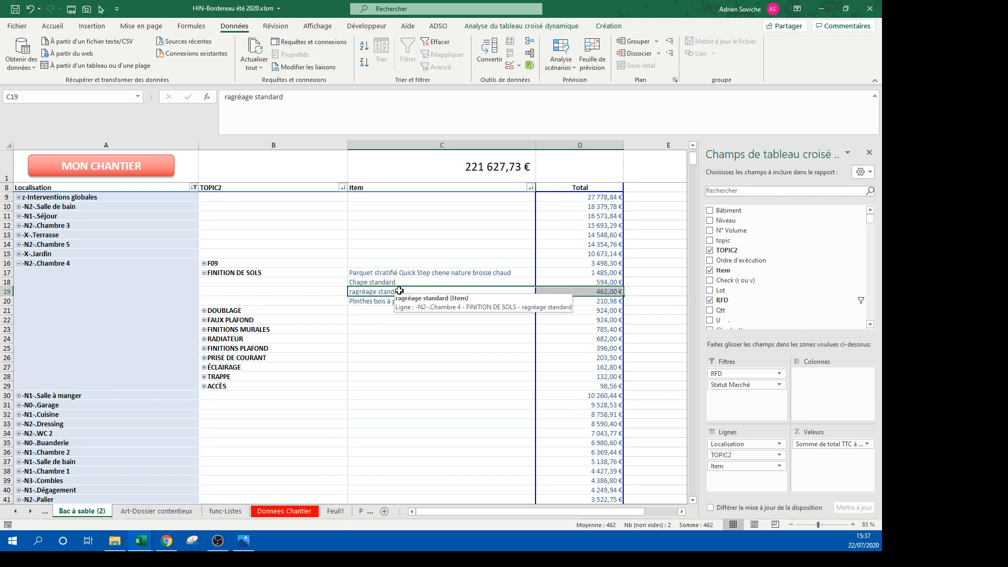
{"action": "mouse_move", "coordinate": [397, 273]}
{"action": "left_mouse_down"}
{"action": "mouse_move", "coordinate": [403, 300]}
{"action": "mouse_move", "coordinate": [409, 273]}
{"action": "left_mouse_up"}
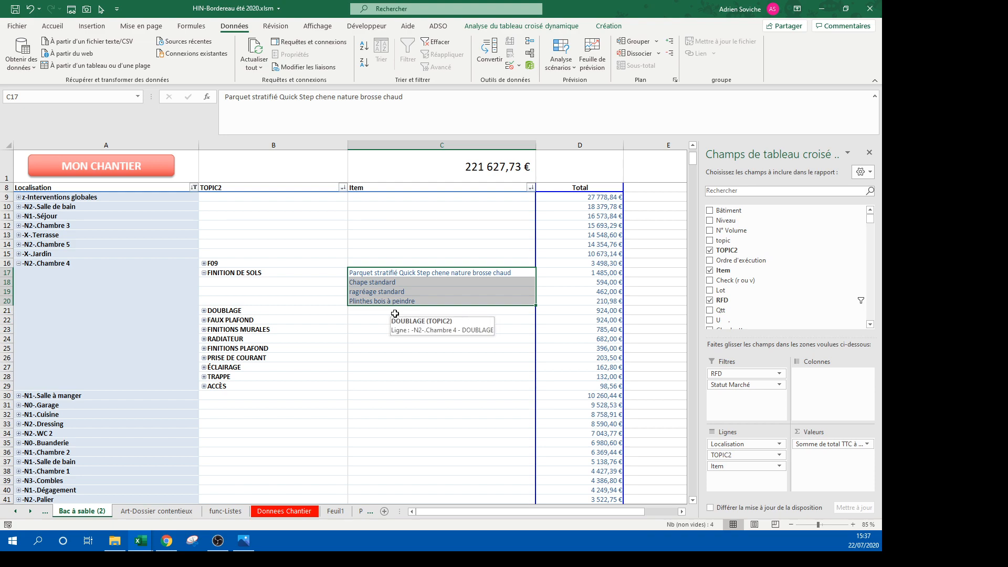
Step: Expand DOUBLAGE, then FAUX PLAFOND under -N2-.Chambre 4 and compare their items and amounts, collapsing DOUBLAGE in between
{"action": "left_click_drag", "start_coordinate": [385, 274], "coordinate": [386, 300]}
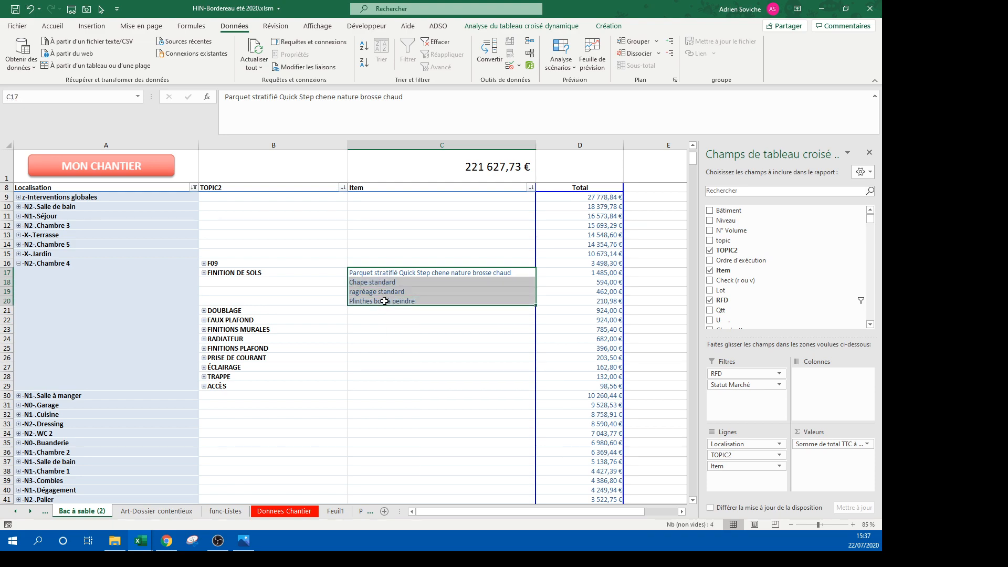
{"action": "left_click", "coordinate": [205, 311]}
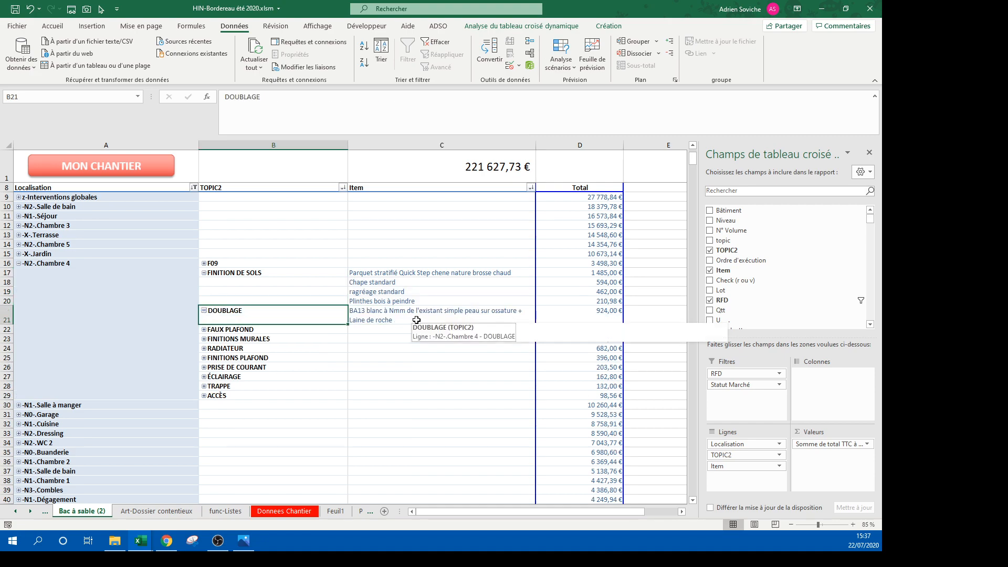
{"action": "left_click", "coordinate": [576, 317]}
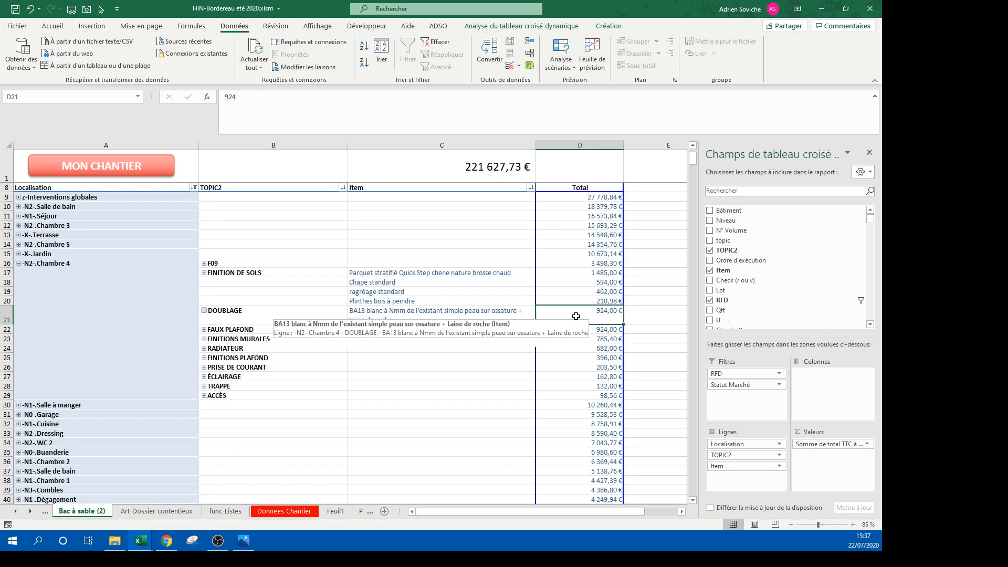
{"action": "left_click", "coordinate": [204, 310]}
{"action": "left_click", "coordinate": [204, 320]}
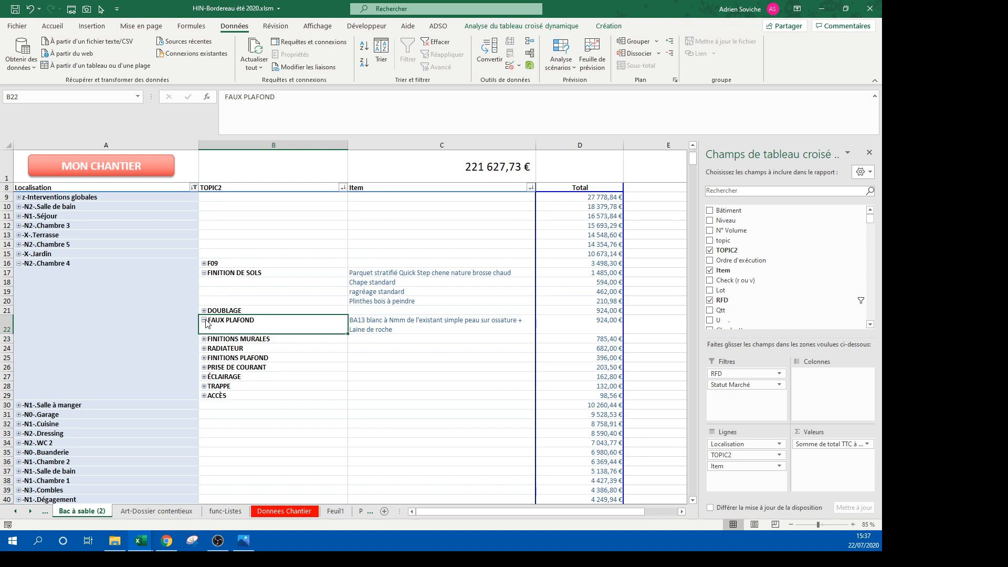
{"action": "left_click_drag", "start_coordinate": [604, 312], "coordinate": [602, 325]}
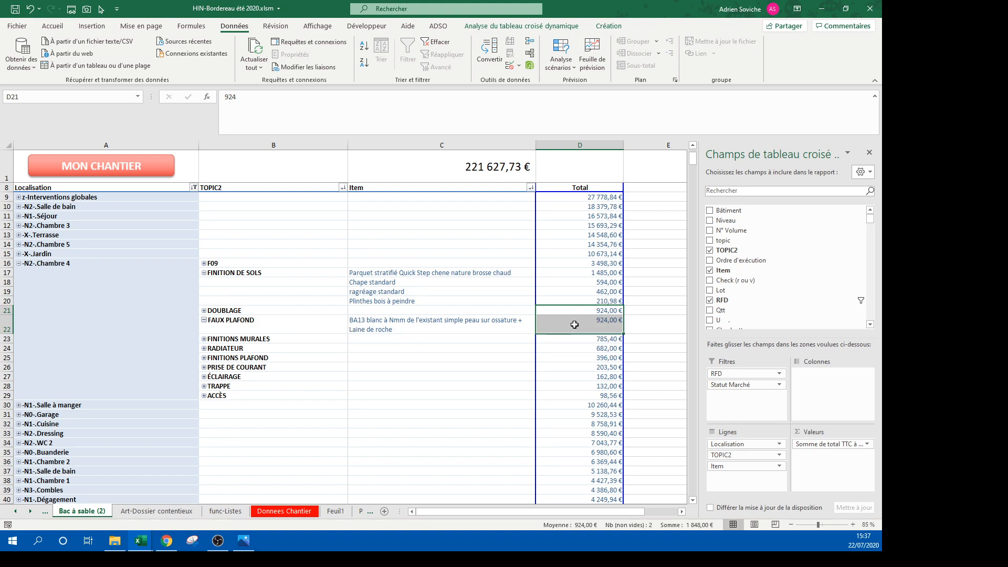
Step: Compare the BA13 items of DOUBLAGE and FAUX PLAFOND with both groups expanded, then collapse them and FINITION DE SOLS
{"action": "left_click", "coordinate": [205, 320]}
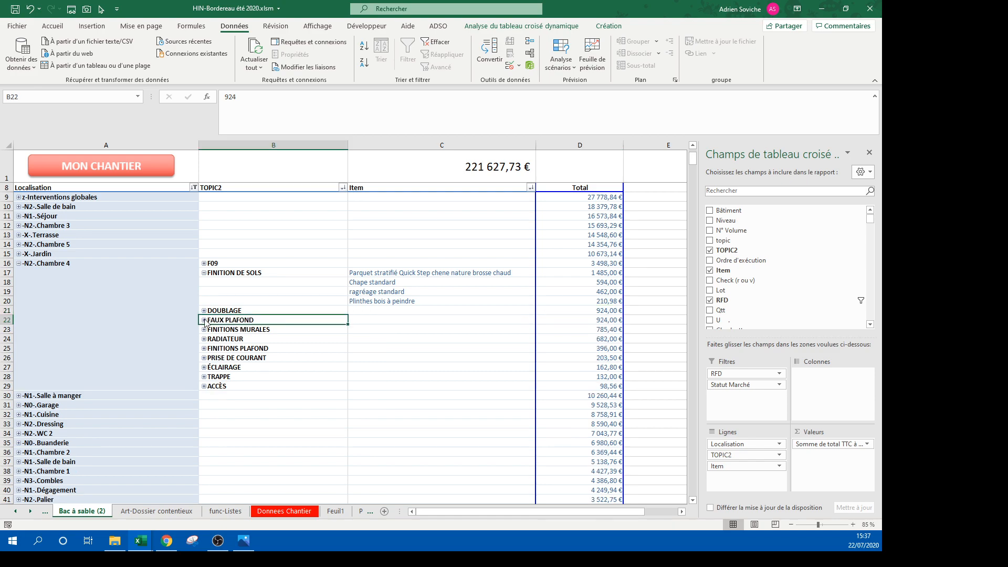
{"action": "left_click", "coordinate": [204, 311]}
{"action": "left_click", "coordinate": [204, 329]}
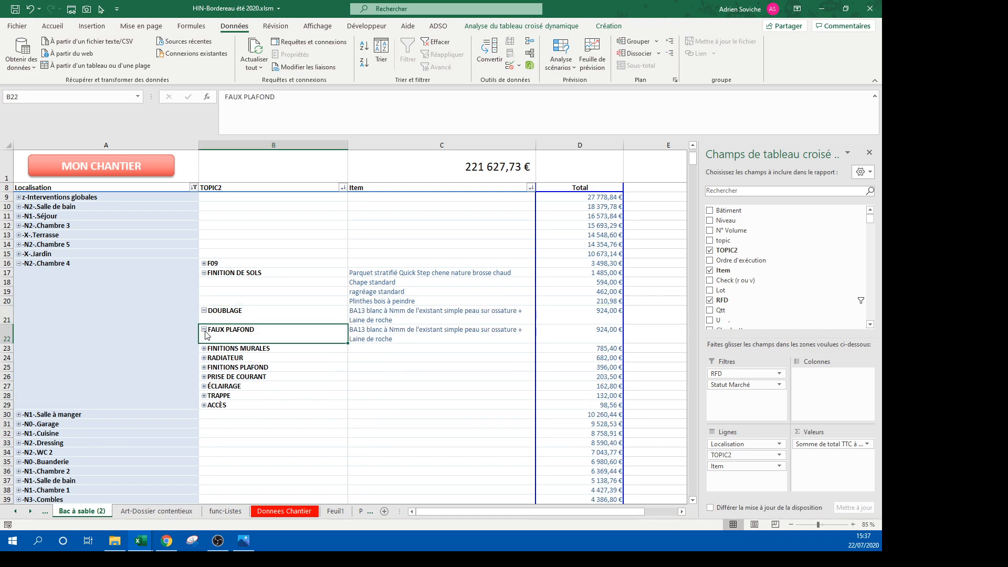
{"action": "left_click_drag", "start_coordinate": [605, 317], "coordinate": [608, 337]}
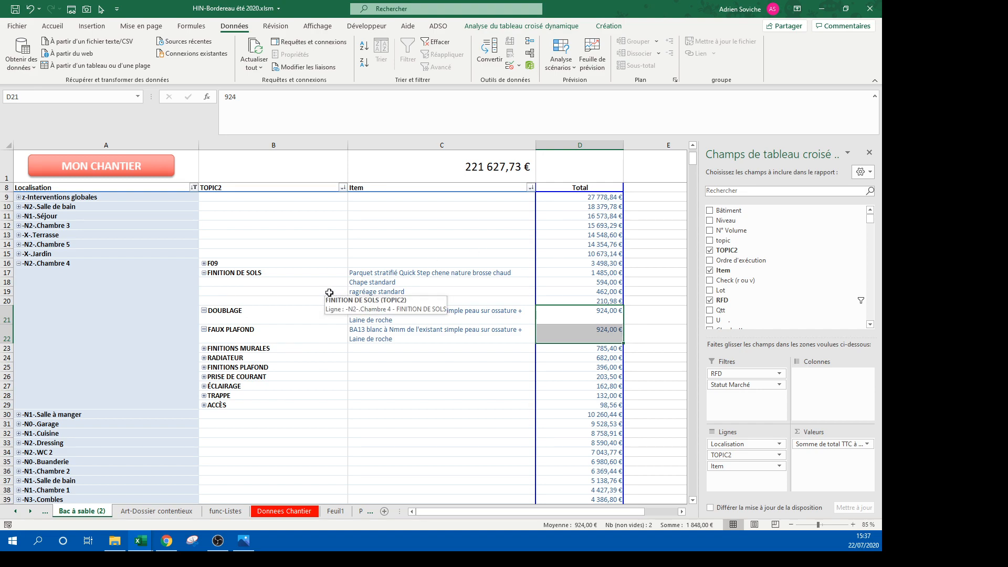
{"action": "left_click", "coordinate": [204, 311]}
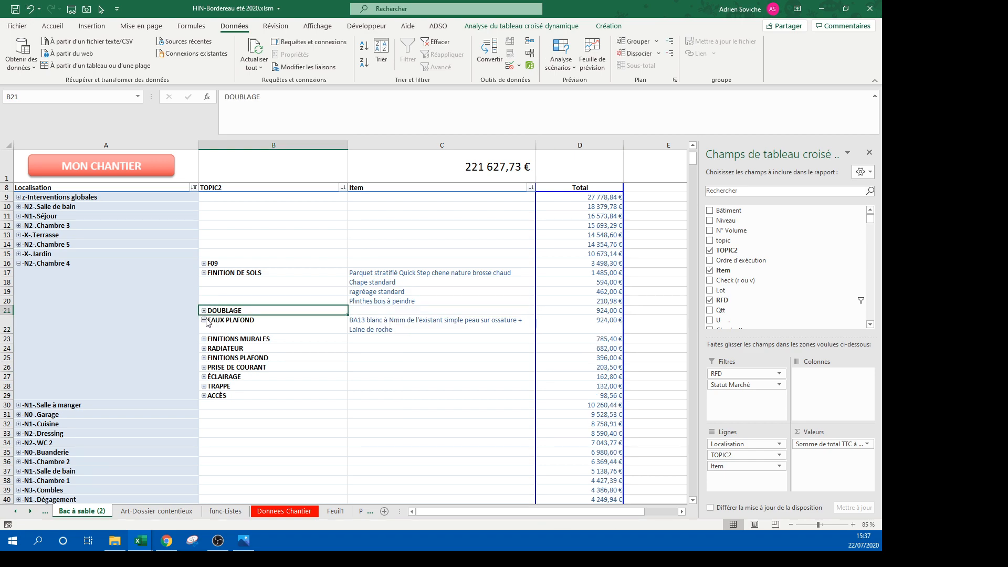
{"action": "left_click", "coordinate": [205, 321]}
{"action": "left_click", "coordinate": [204, 273]}
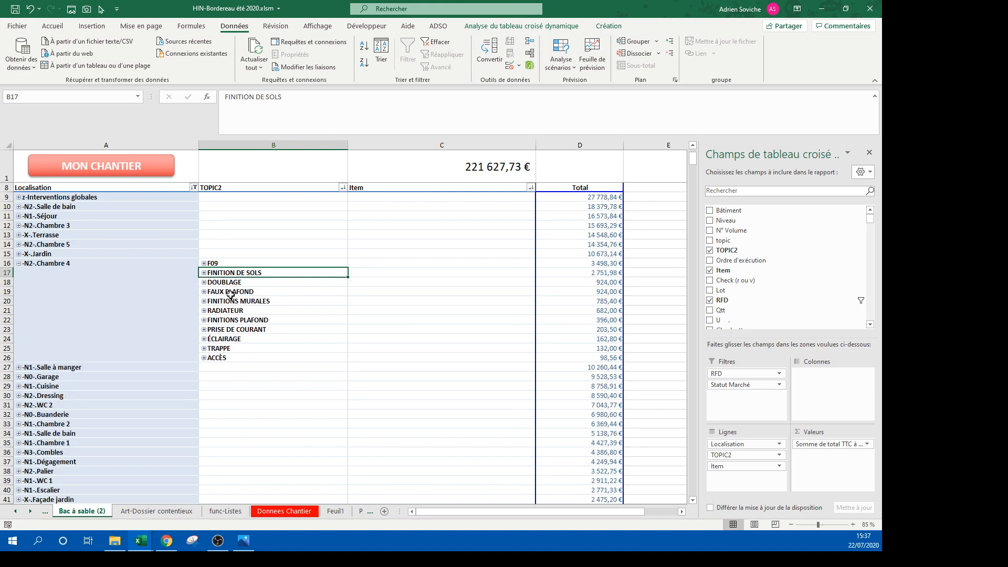
Step: Expand RADIATEUR under -N2-.Chambre 4 to review its items, then clear all filters on the Donnees Chantier sheet
{"action": "left_click", "coordinate": [204, 311]}
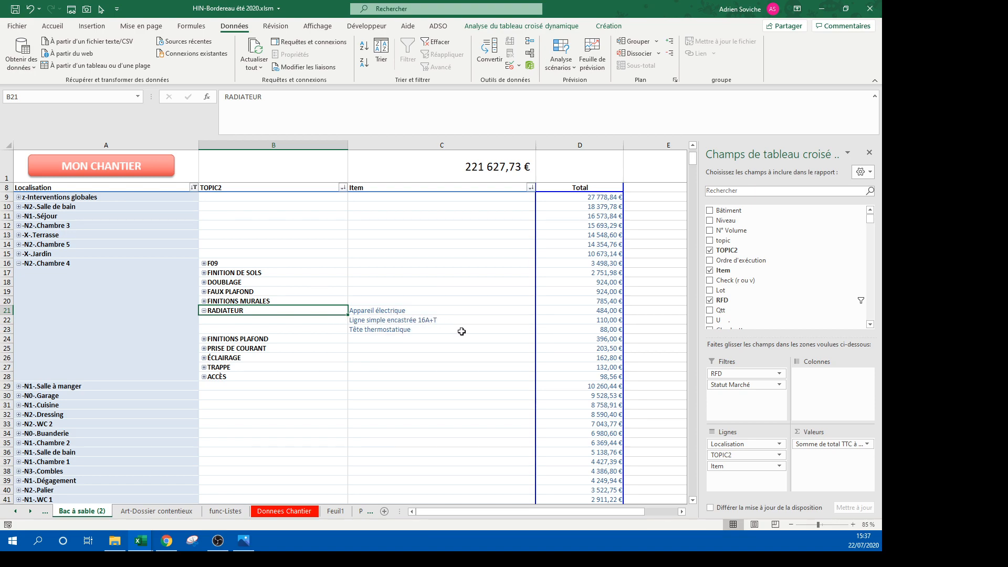
{"action": "left_click", "coordinate": [142, 167]}
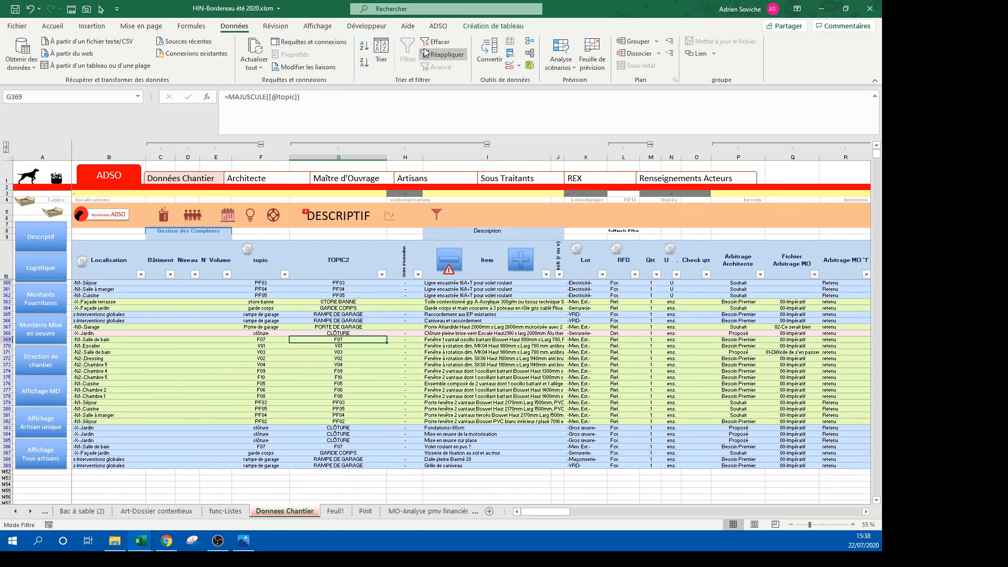
{"action": "left_click", "coordinate": [436, 42]}
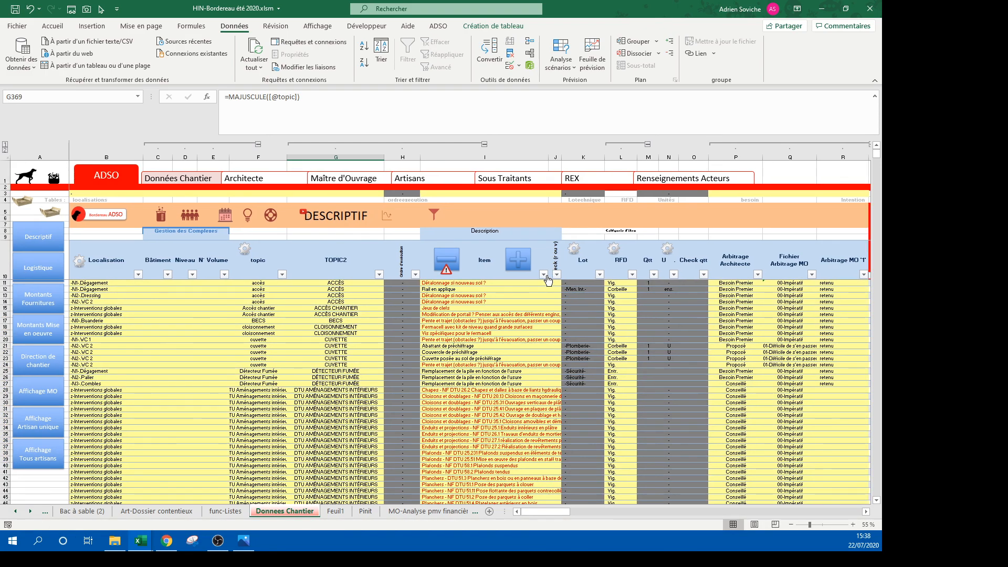
{"action": "left_click", "coordinate": [51, 212]}
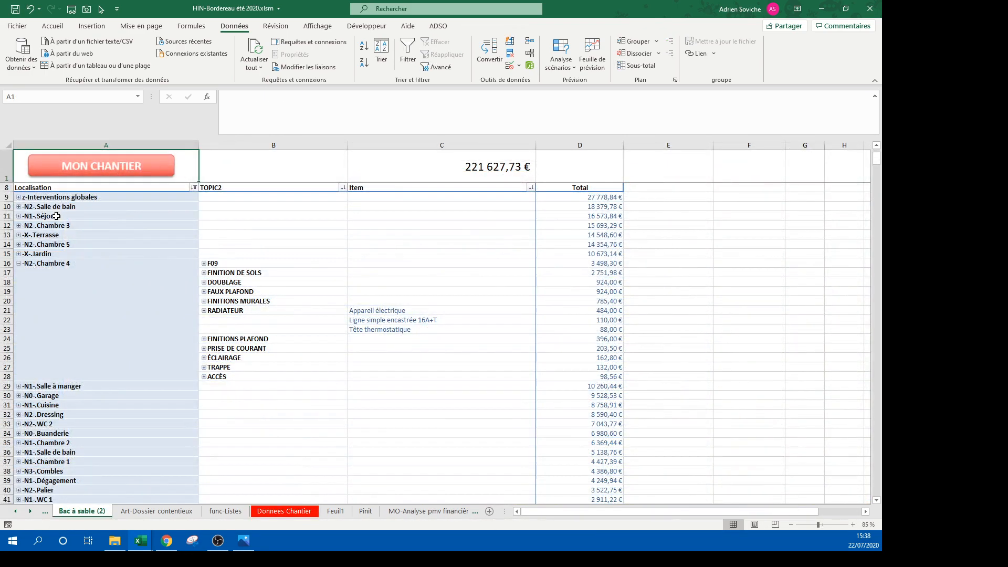
{"action": "left_click", "coordinate": [174, 174]}
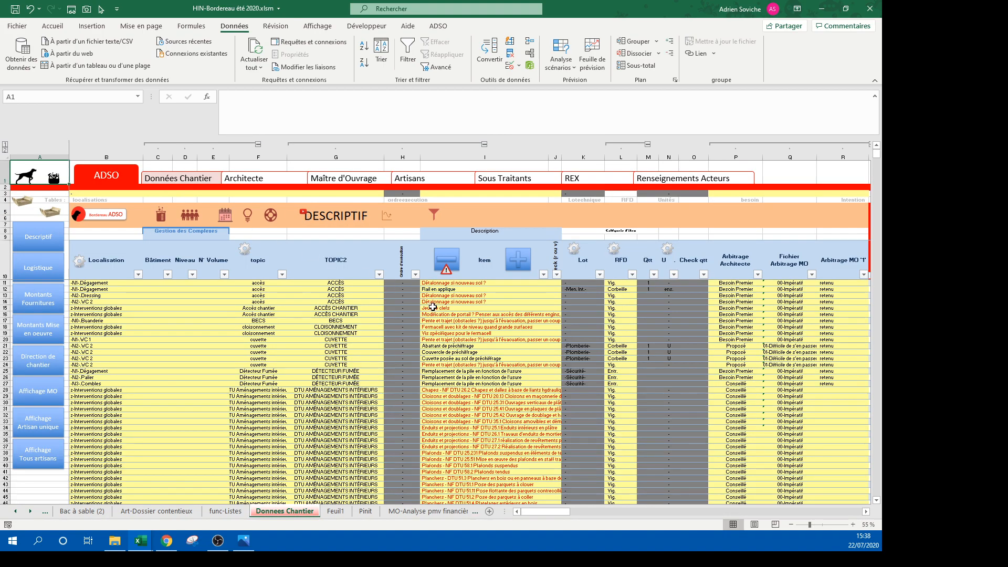
Step: Filter the Item column on "thermostati", keeping only the Tête thermostatique entries
{"action": "left_click", "coordinate": [544, 275]}
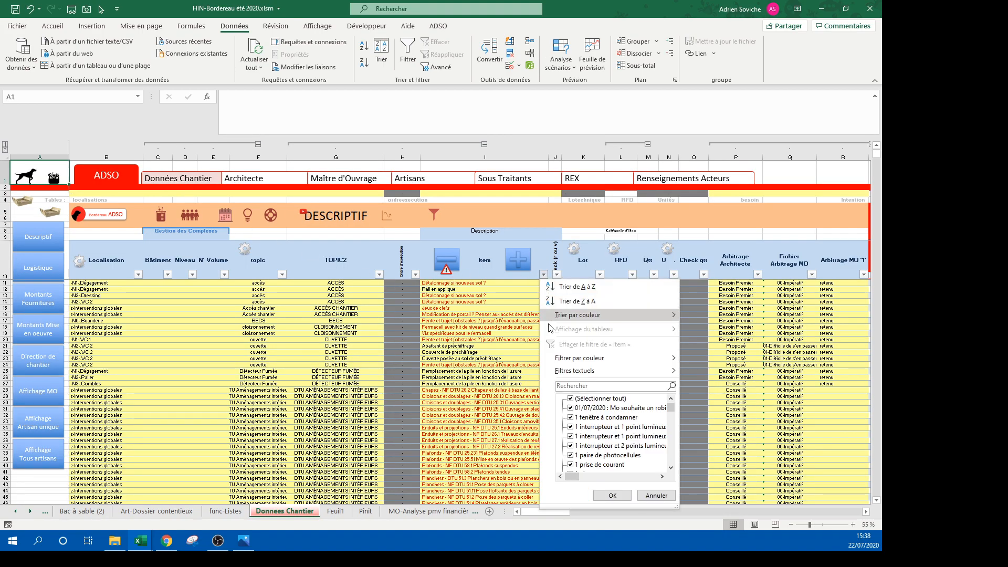
{"action": "left_click", "coordinate": [571, 386]}
{"action": "type", "text": "therm"}
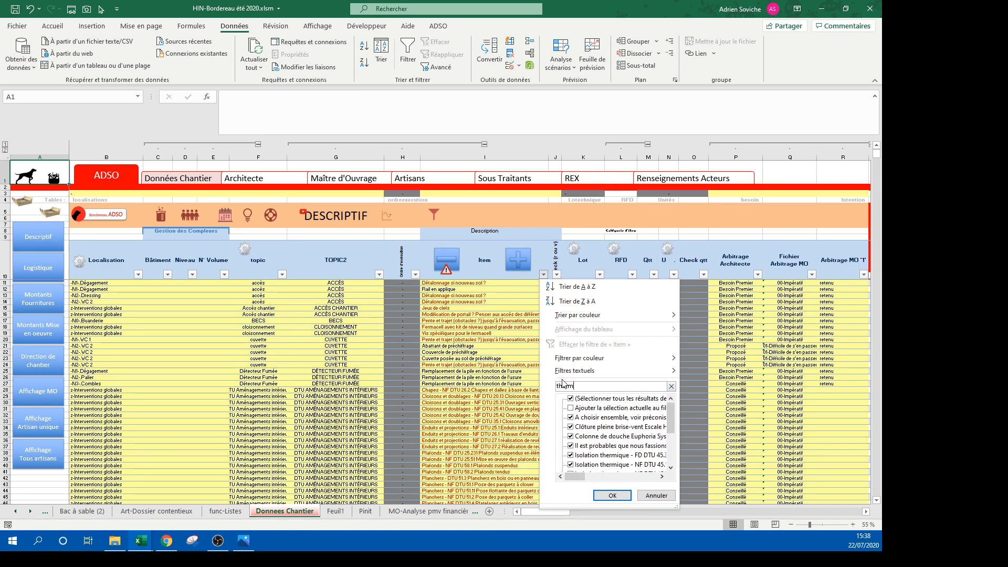
{"action": "type", "text": "ostati"}
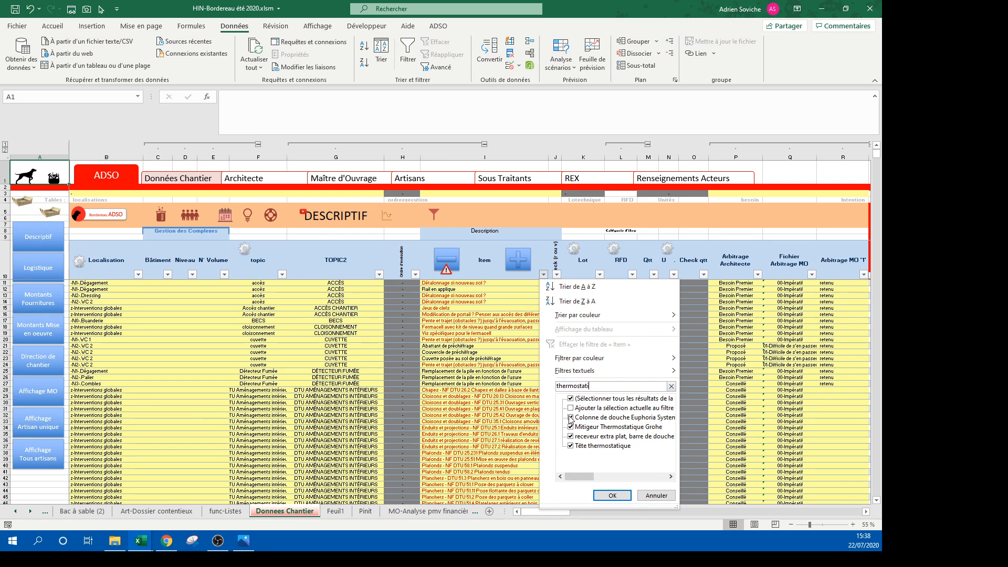
{"action": "left_click", "coordinate": [571, 418]}
{"action": "left_click", "coordinate": [571, 436]}
{"action": "left_click", "coordinate": [572, 428]}
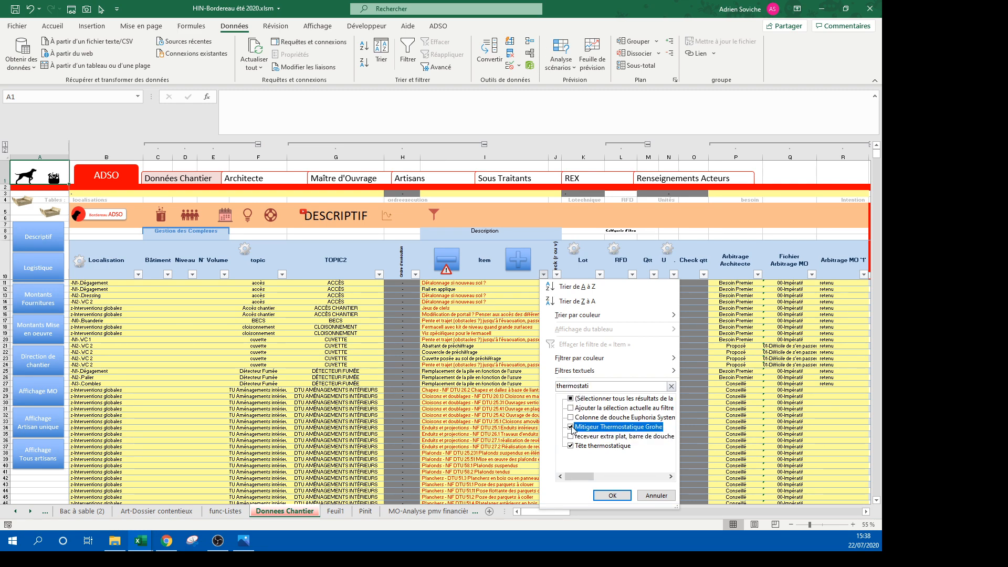
{"action": "left_click", "coordinate": [612, 496]}
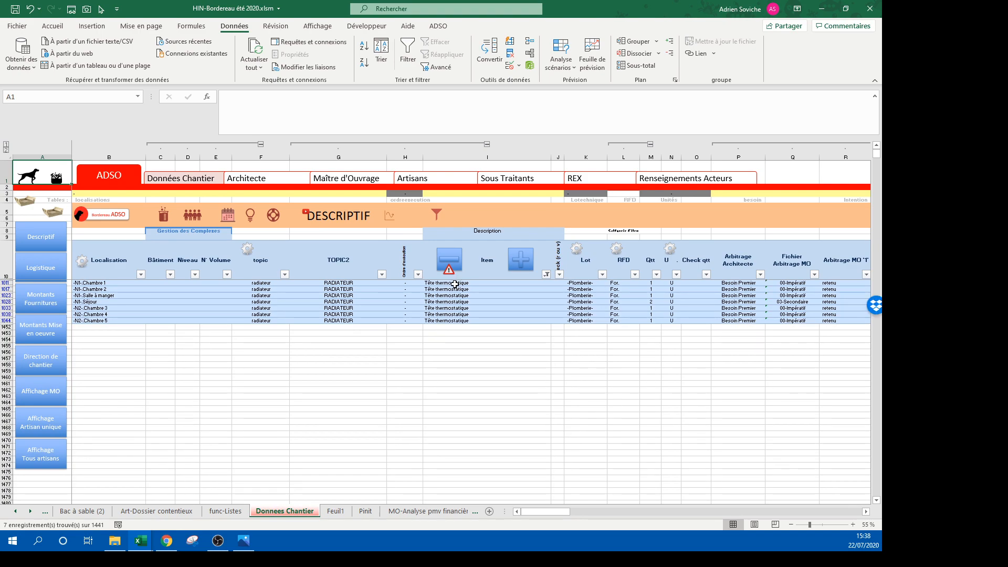
Step: Examine the filtered Tête thermostatique rows, checking their rooms and row positions
{"action": "left_click", "coordinate": [454, 284]}
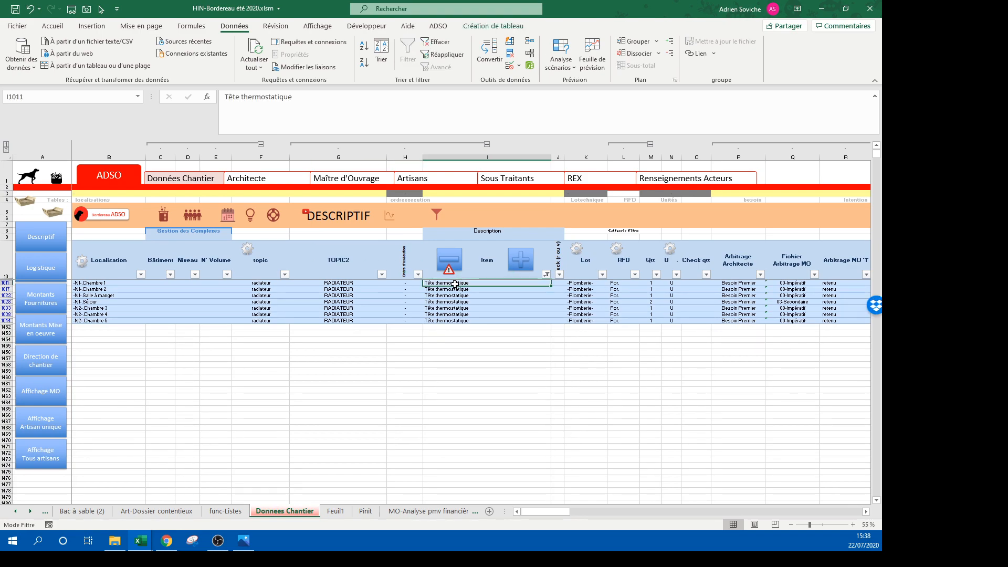
{"action": "left_click", "coordinate": [547, 274]}
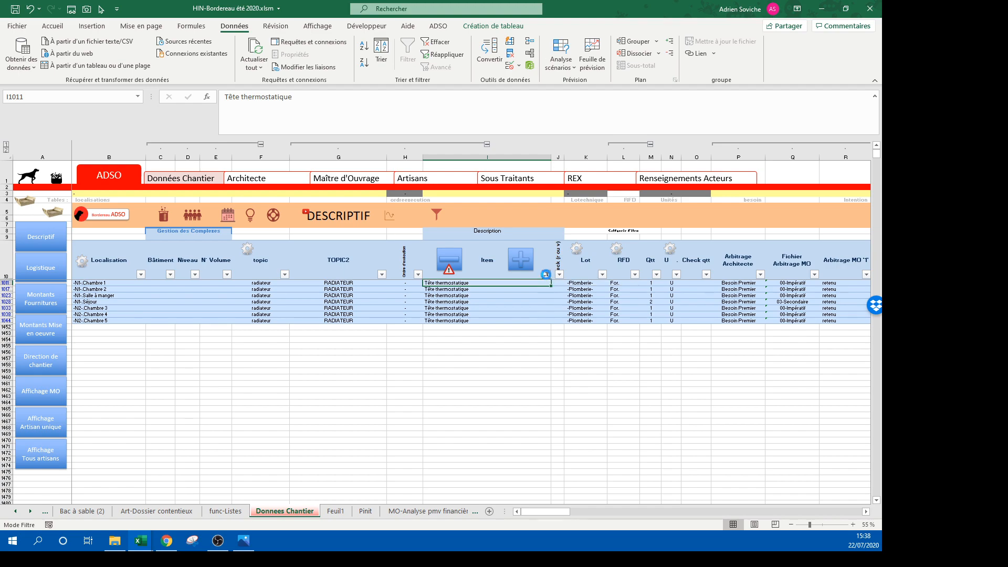
{"action": "left_click", "coordinate": [480, 296]}
{"action": "left_click_drag", "start_coordinate": [481, 287], "coordinate": [450, 319]}
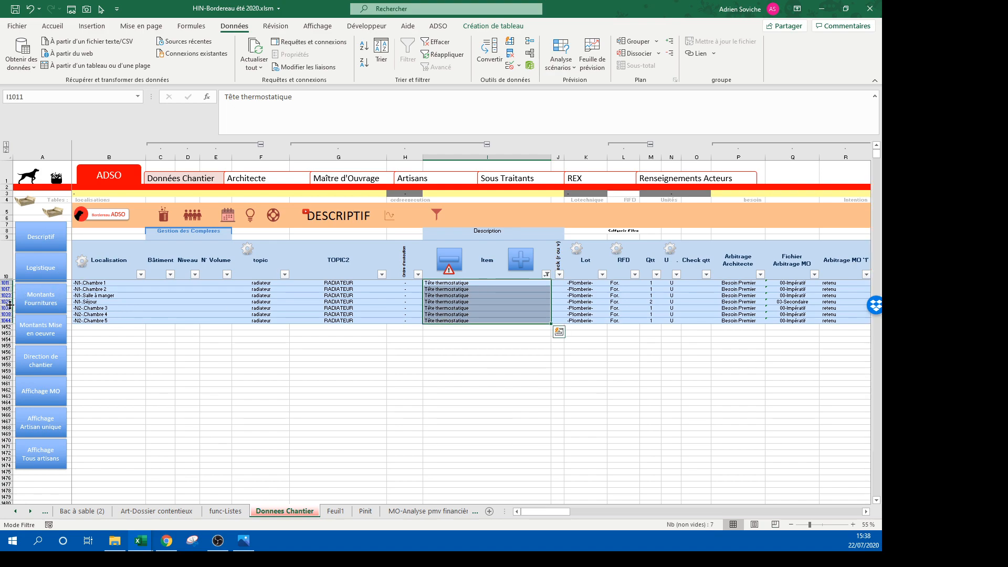
{"action": "left_click_drag", "start_coordinate": [460, 302], "coordinate": [467, 298]}
{"action": "left_click", "coordinate": [463, 314]}
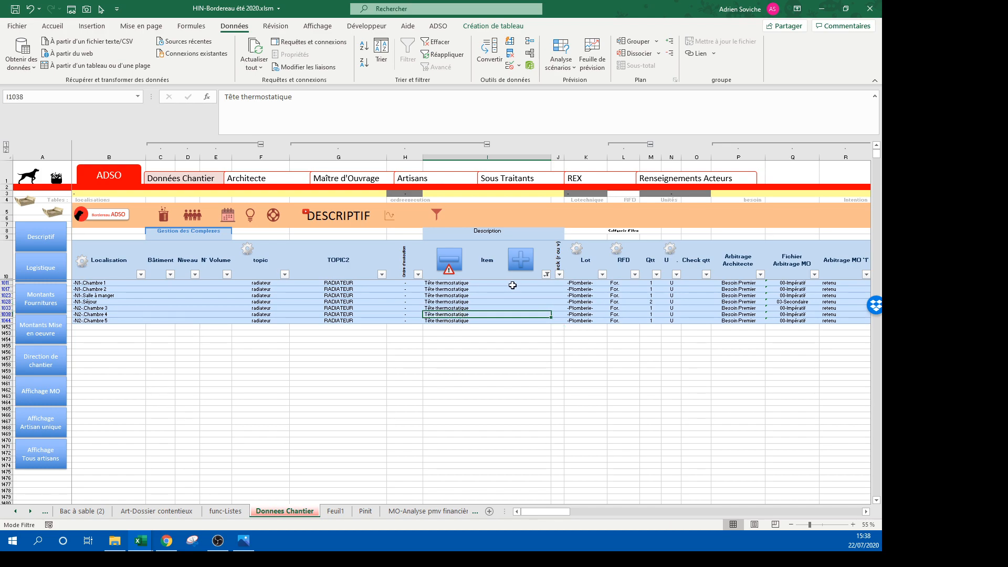
Step: Remove the filter from the Item column and sort the table by Item from A to Z
{"action": "left_click", "coordinate": [546, 273]}
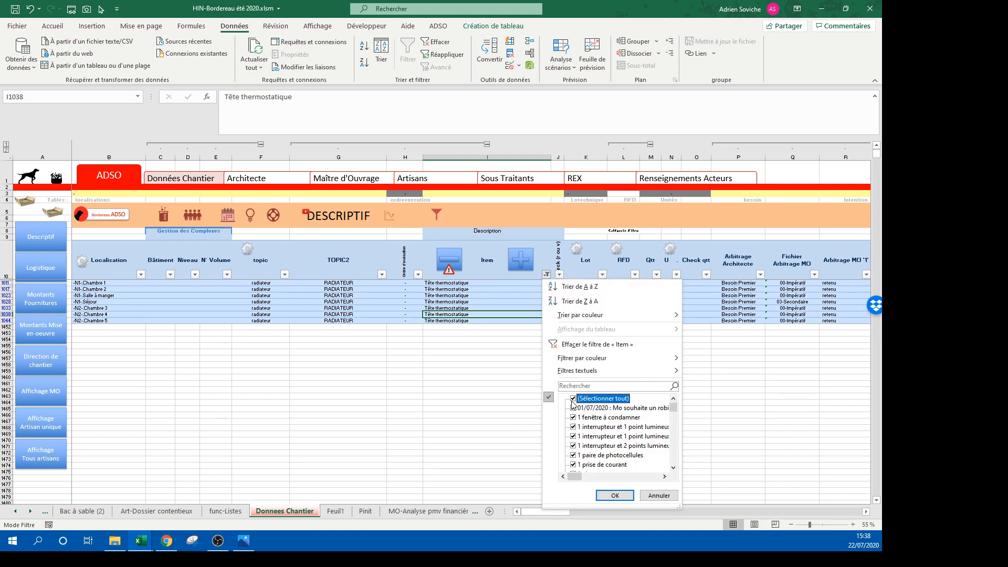
{"action": "left_click", "coordinate": [622, 500]}
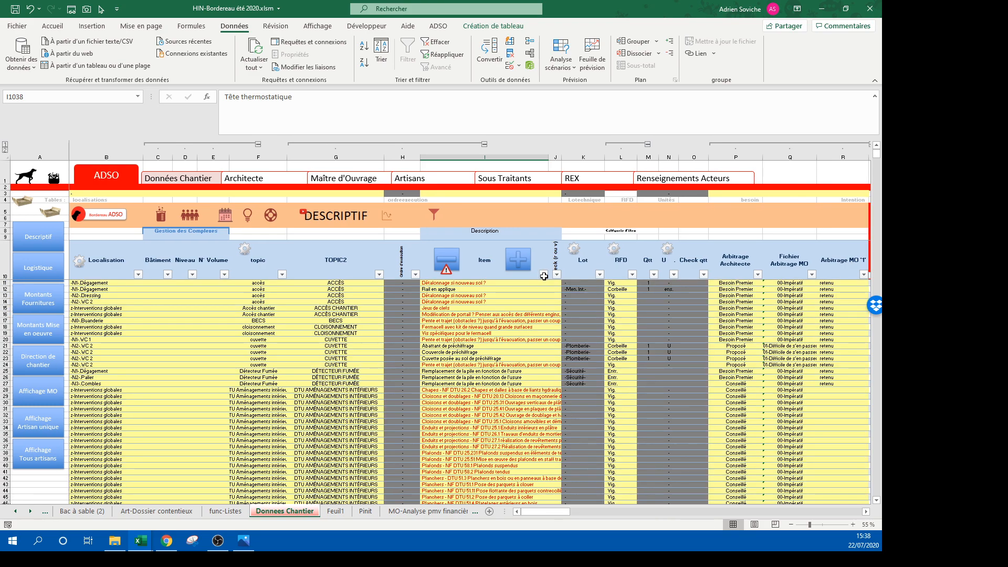
{"action": "left_click", "coordinate": [545, 276]}
{"action": "left_click", "coordinate": [566, 287]}
Step: Filter the sorted Item column on "thermos", keeping only the Tête thermostatique entries
{"action": "left_click", "coordinate": [544, 275]}
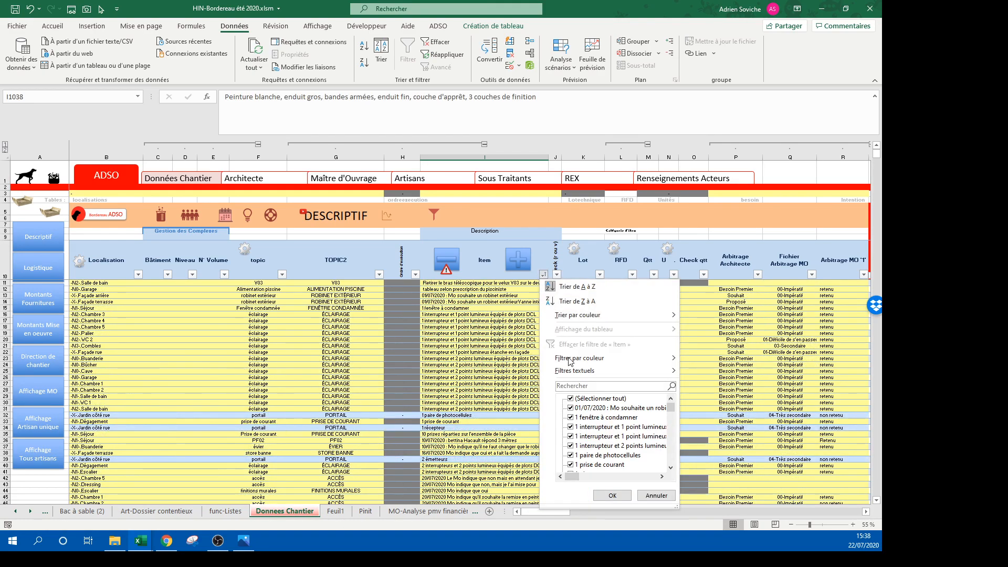
{"action": "left_click", "coordinate": [574, 386]}
{"action": "type", "text": "thermos"}
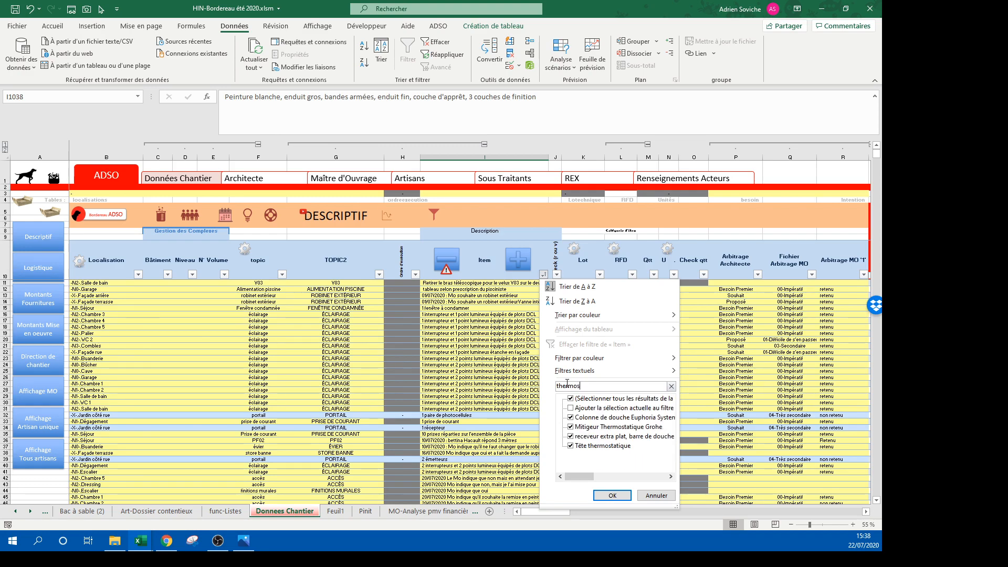
{"action": "left_click", "coordinate": [570, 417]}
{"action": "left_click", "coordinate": [571, 426]}
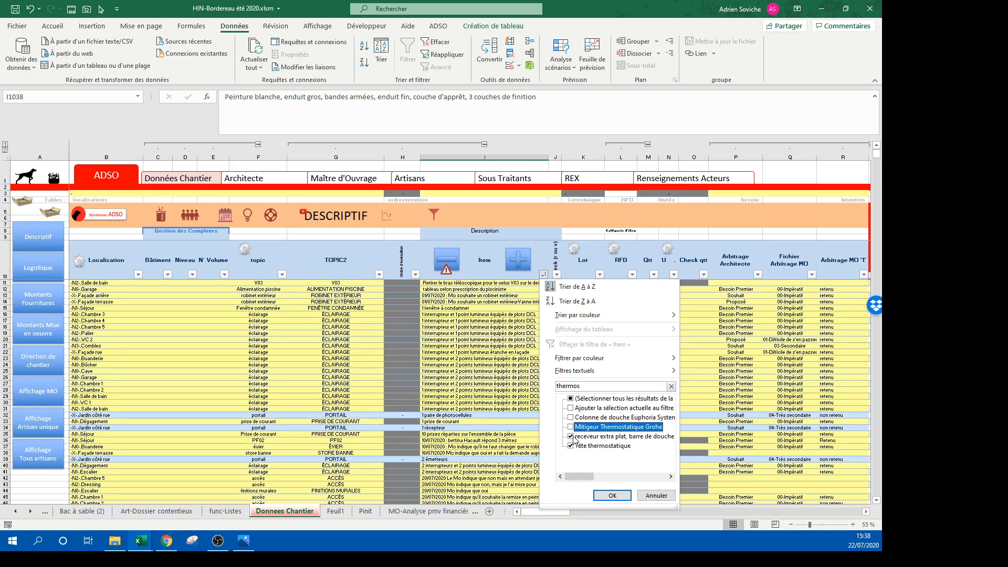
{"action": "left_click", "coordinate": [612, 496]}
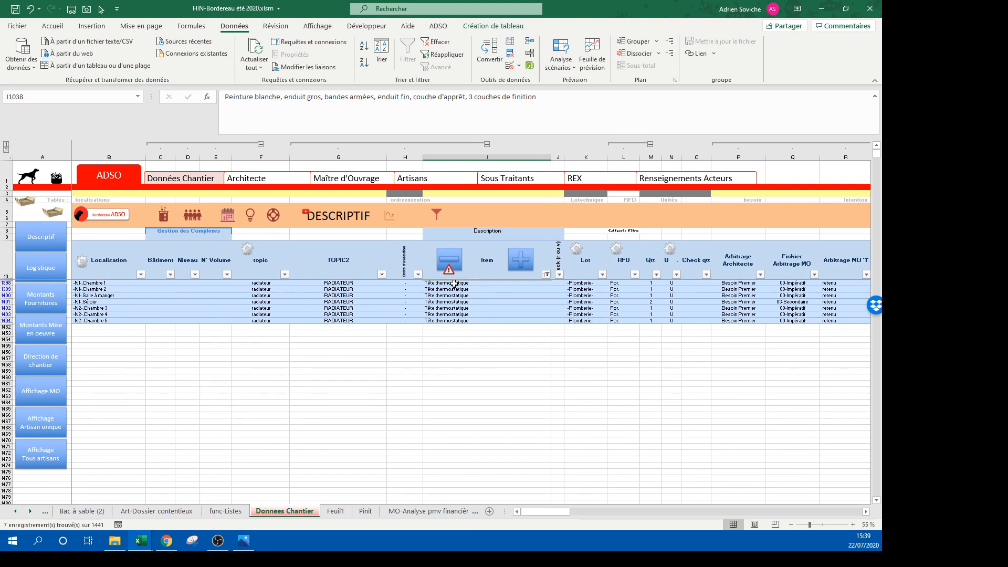
Step: Select all the filtered Tête thermostatique items, save the workbook, and start the item removal on them
{"action": "left_click_drag", "start_coordinate": [451, 283], "coordinate": [461, 321]}
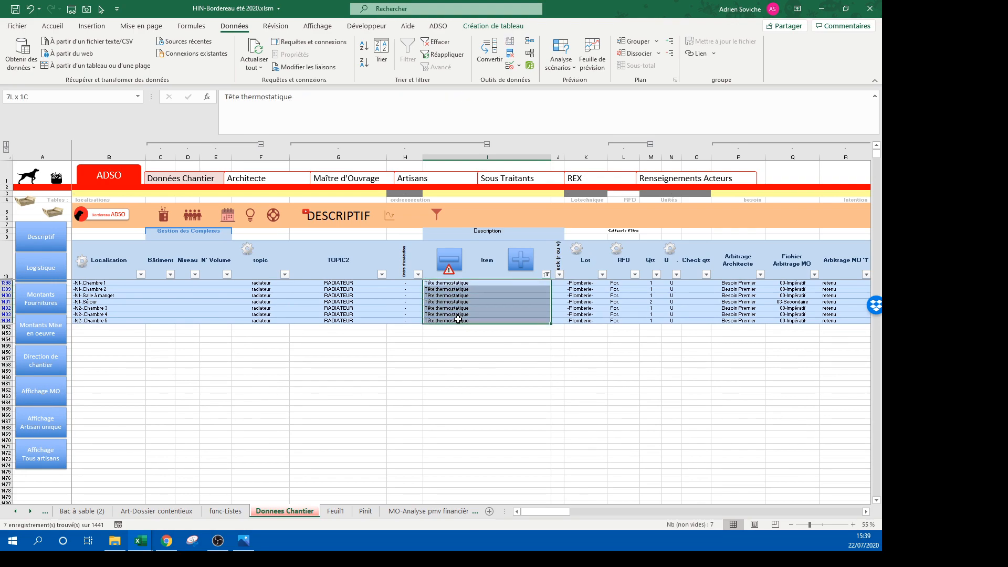
{"action": "left_click", "coordinate": [15, 9]}
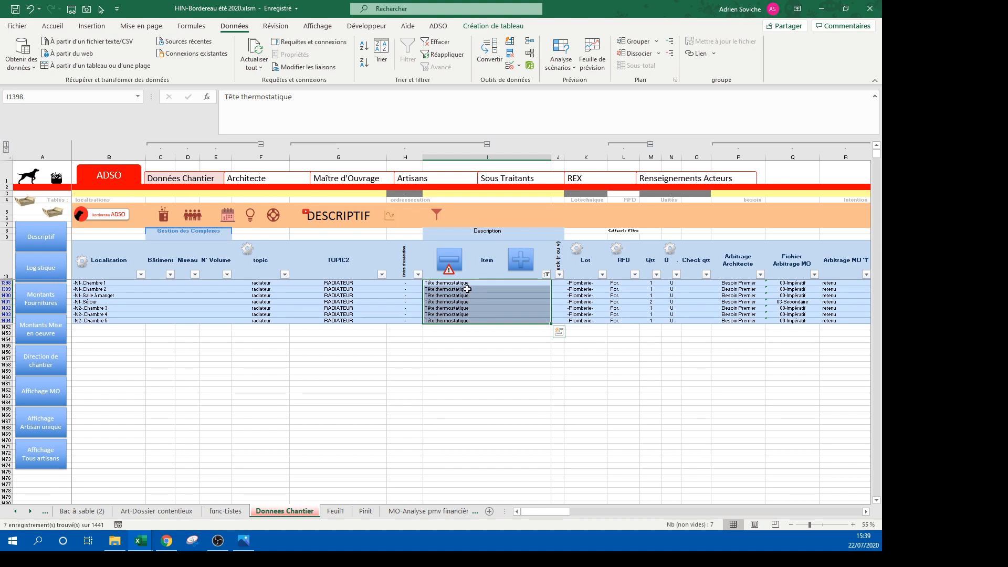
{"action": "left_click", "coordinate": [453, 261]}
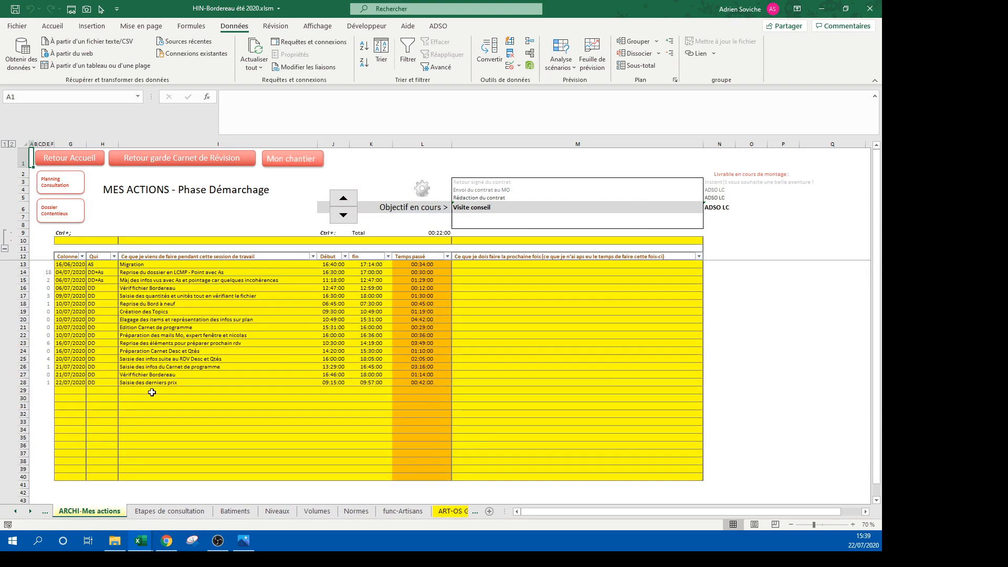
Step: Enter "Analyse du premier jet des coûts Arbitrage 2" as the work session description in the first empty row of the actions log
{"action": "left_click", "coordinate": [152, 391]}
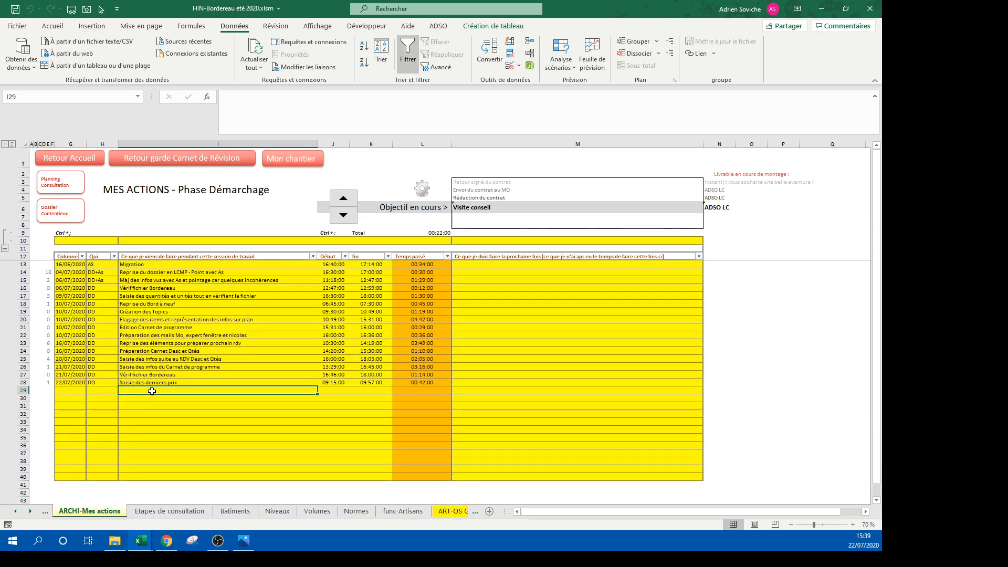
{"action": "type", "text": "Analyse du pr"}
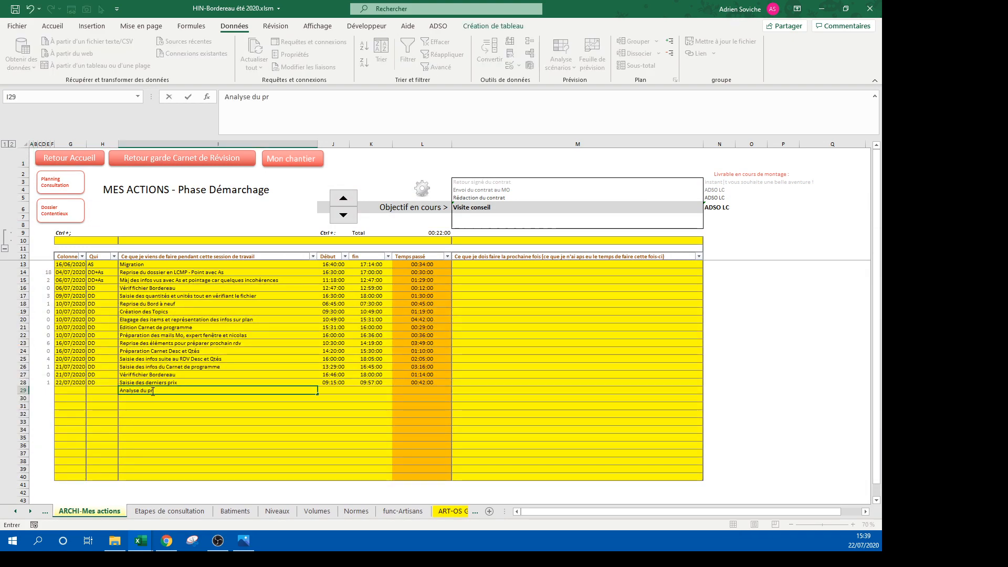
{"action": "type", "text": "emier jet"}
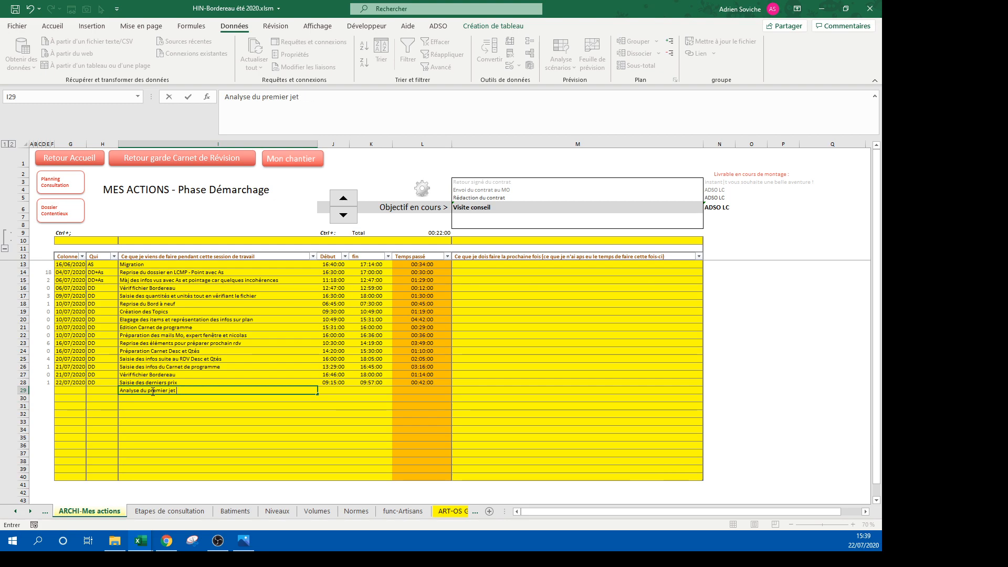
{"action": "type", "text": " Arbitrage "}
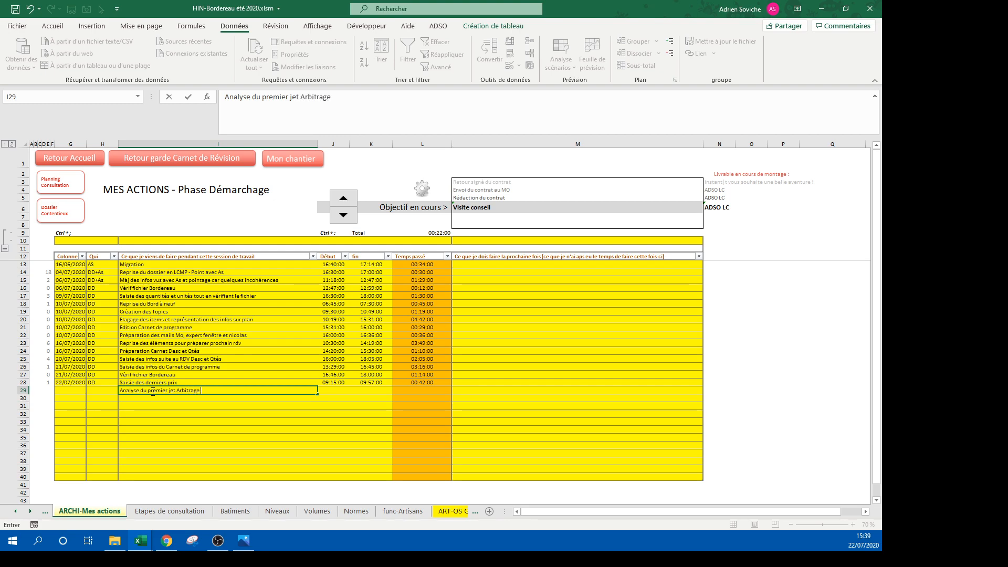
{"action": "type", "text": "2"}
{"action": "left_click", "coordinate": [290, 98]}
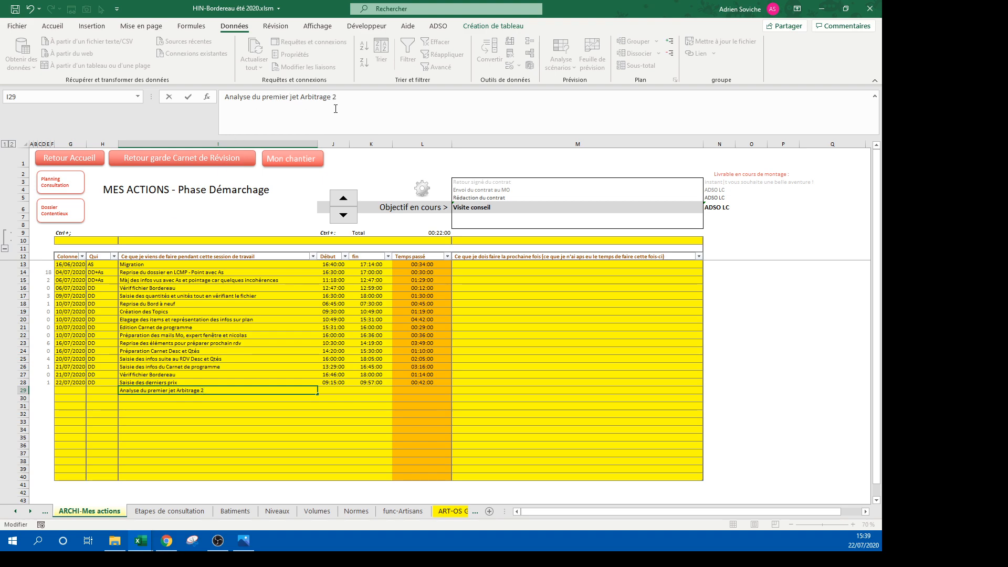
{"action": "type", "text": "de"}
{"action": "key", "text": "BackSpace"}
{"action": "key", "text": "BackSpace"}
{"action": "type", "text": "des coût"}
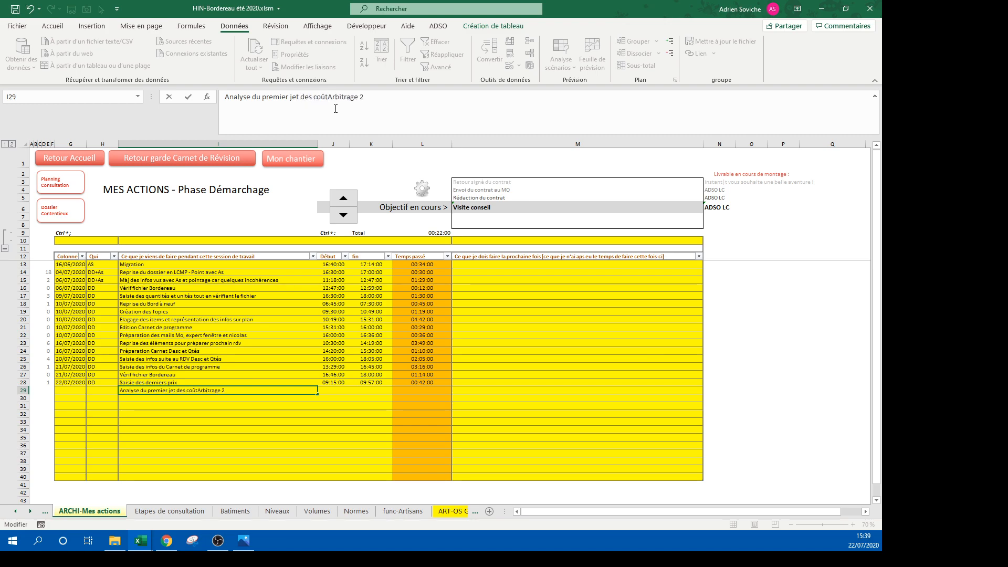
{"action": "type", "text": "s"}
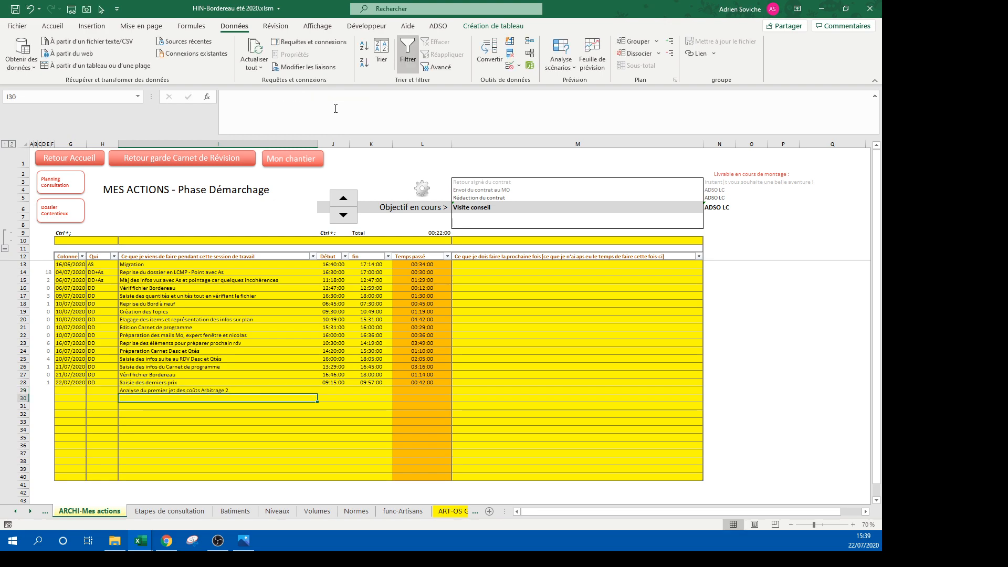
Step: Set the start time of the new work session entry to 14:09
{"action": "key", "text": "Tab"}
{"action": "type", "text": "14"}
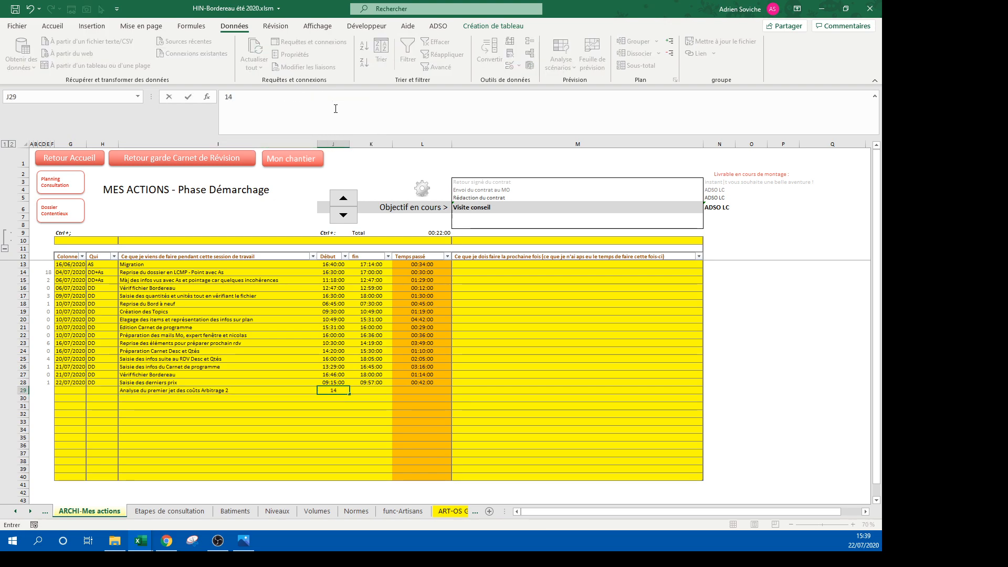
{"action": "type", "text": ";"}
{"action": "key", "text": "BackSpace"}
{"action": "type", "text": ":09"}
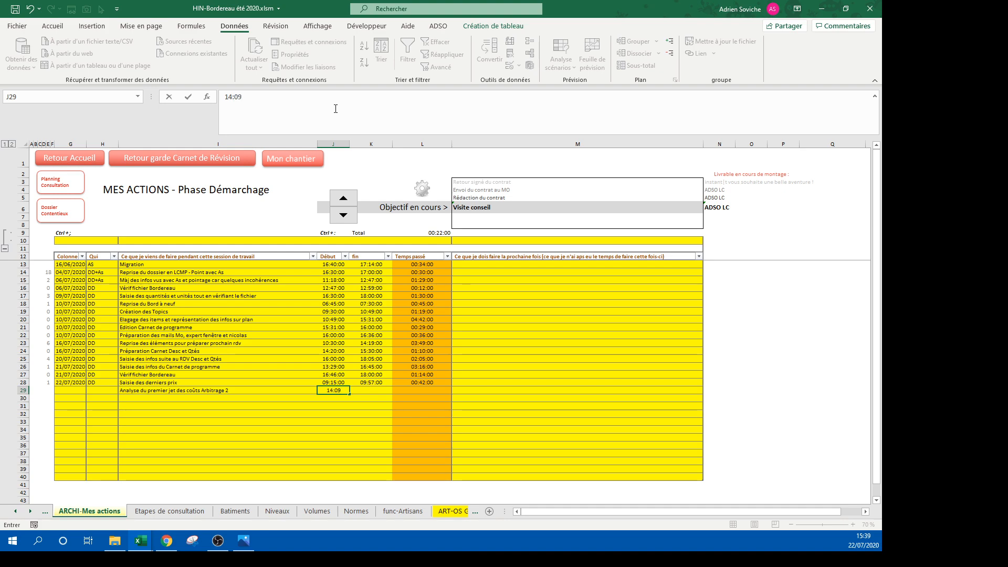
{"action": "key", "text": "Return"}
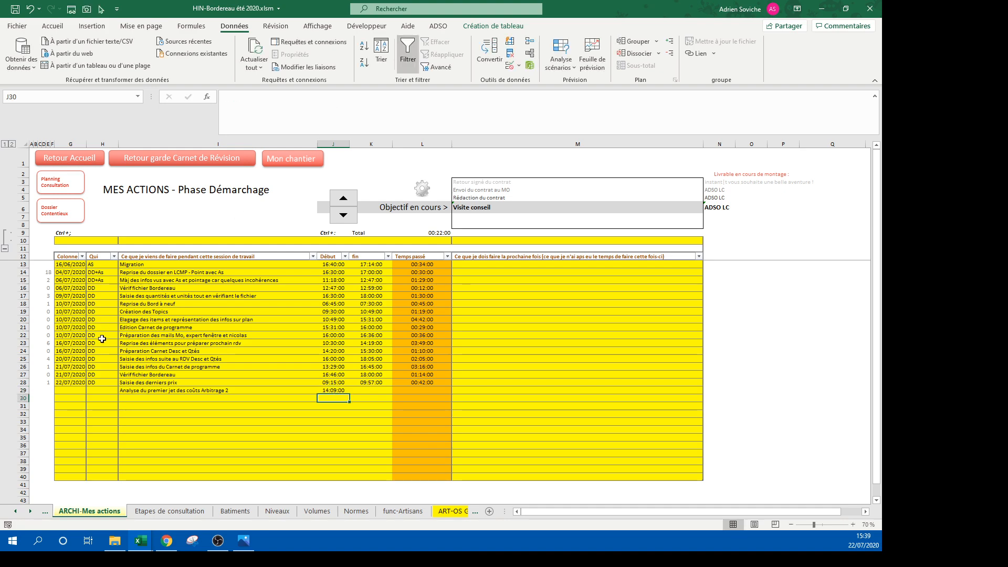
Step: Date the new session entry with today's date, 22/07/2020, and enter "AS et DD" as the people involved
{"action": "left_click", "coordinate": [70, 391]}
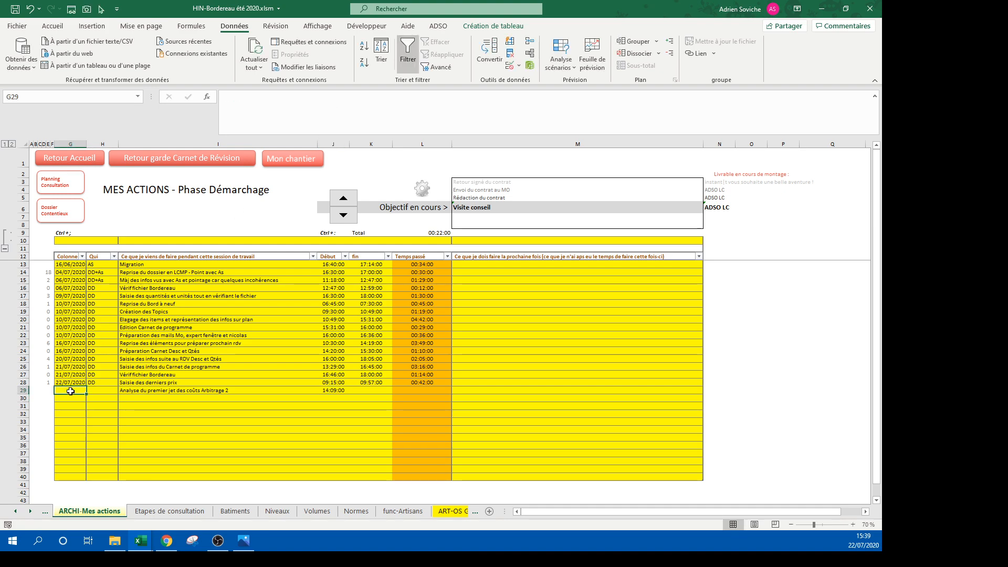
{"action": "key", "text": "ctrl+semicolon"}
{"action": "key", "text": "Tab"}
{"action": "type", "text": "AS"}
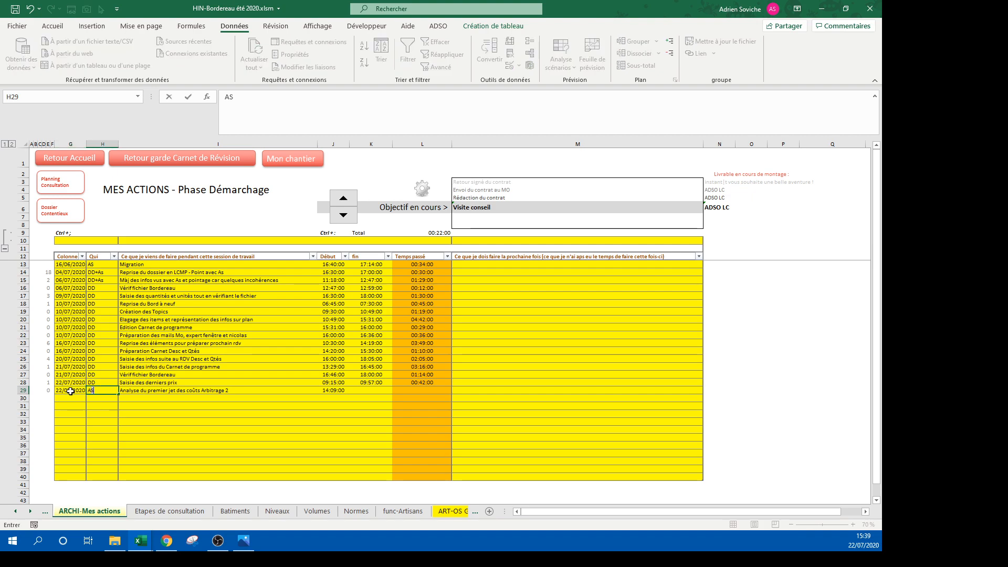
{"action": "type", "text": " et DD"}
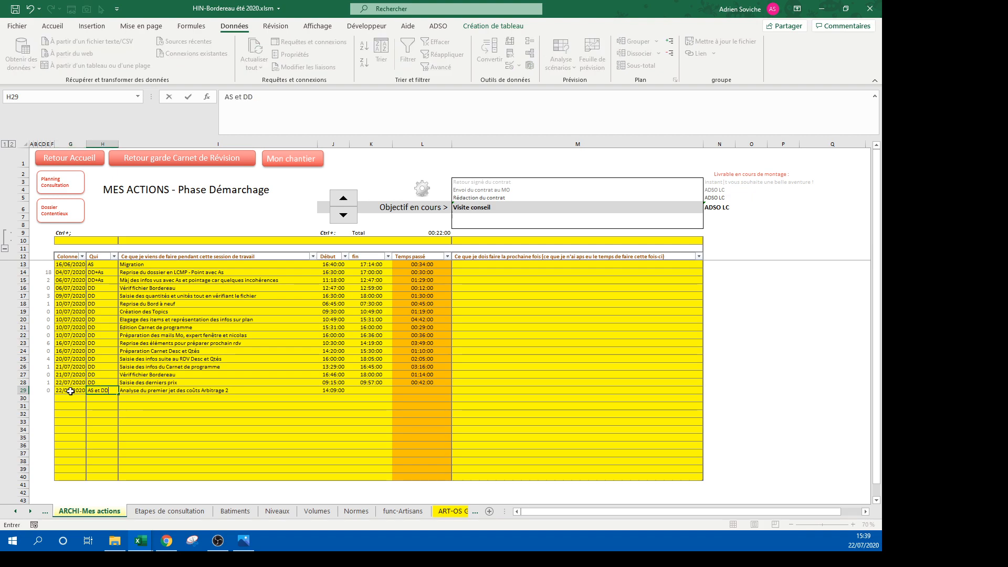
{"action": "key", "text": "Tab"}
{"action": "key", "text": "Tab"}
{"action": "key", "text": "Tab"}
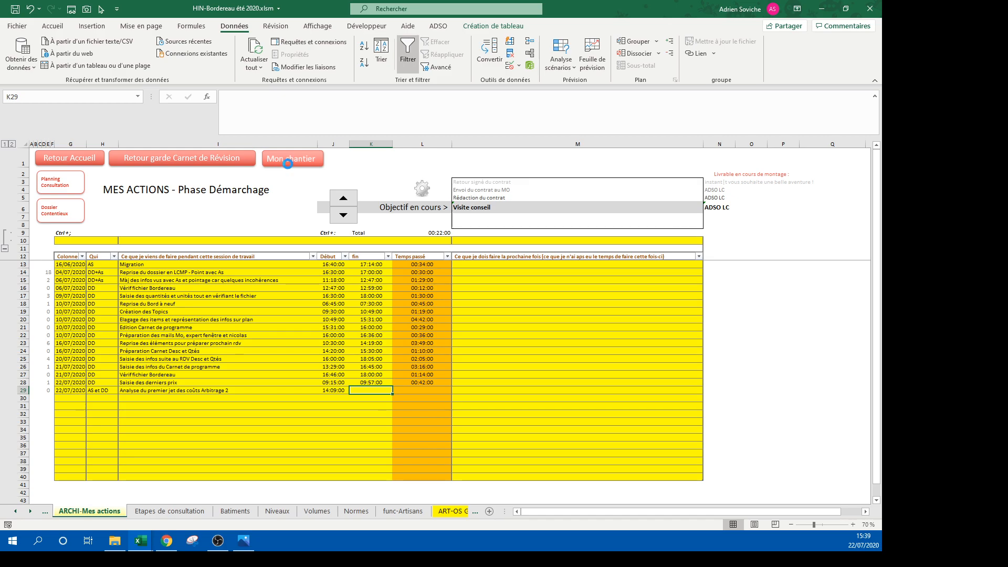
Step: Go through Donnees Chantier to the budget pivot table in Bac à sable (2) and refresh its data
{"action": "left_click", "coordinate": [269, 158]}
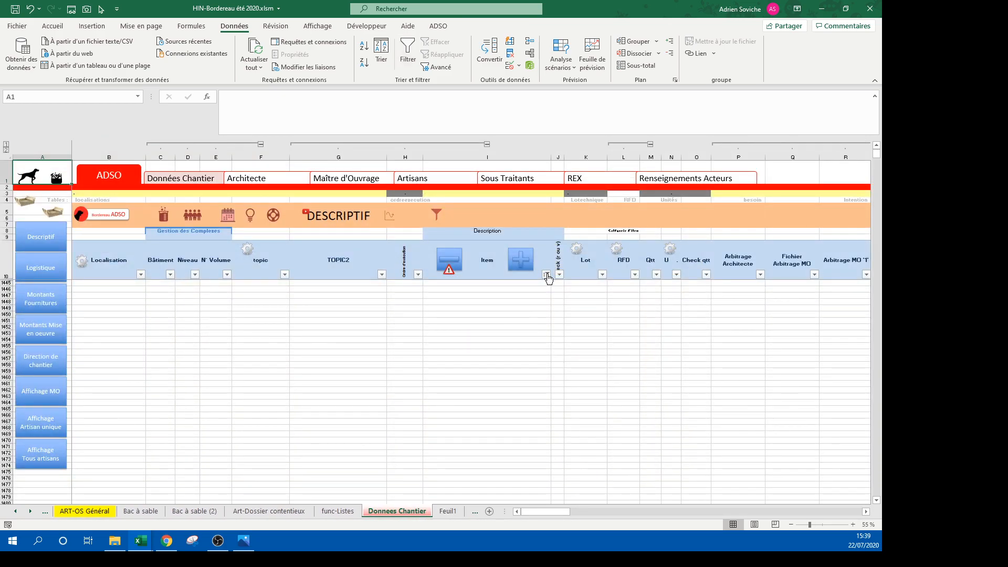
{"action": "left_click", "coordinate": [346, 264]}
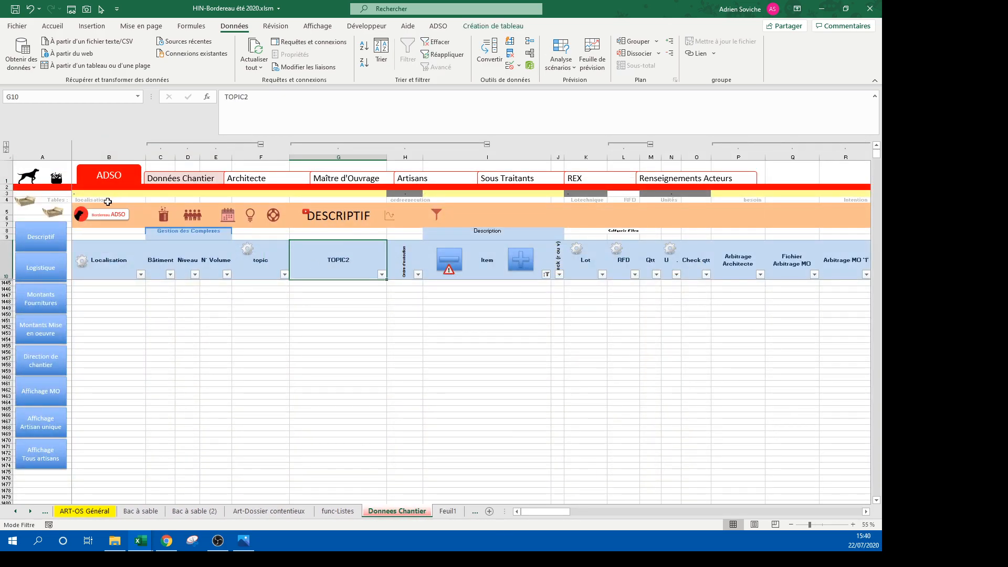
{"action": "left_click", "coordinate": [46, 215]}
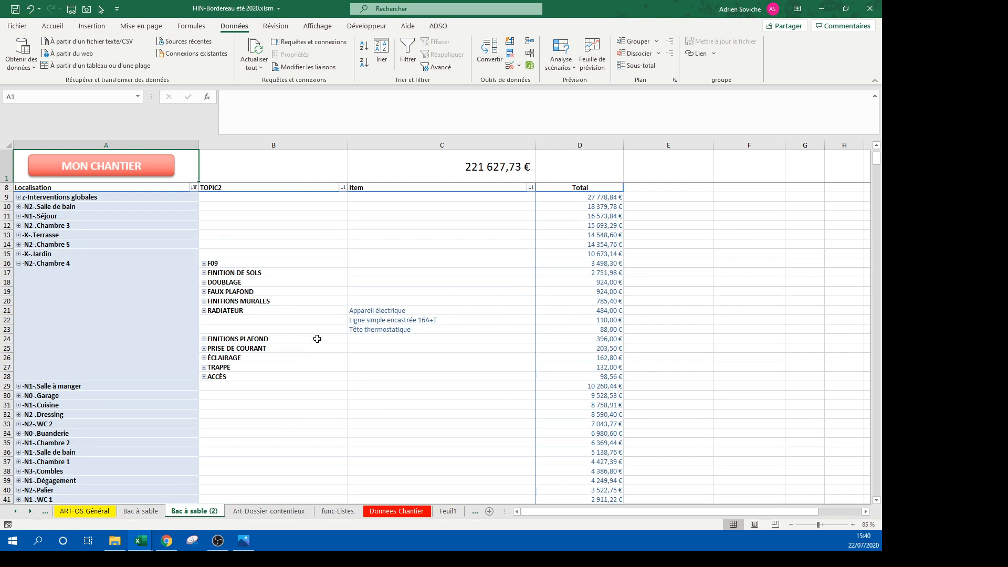
{"action": "right_click", "coordinate": [315, 322]}
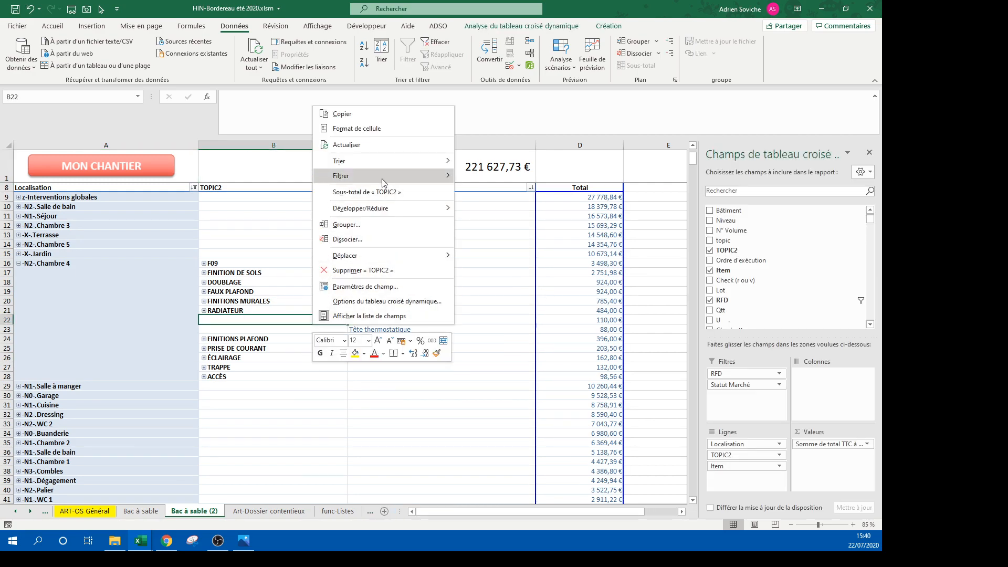
{"action": "left_click", "coordinate": [374, 145]}
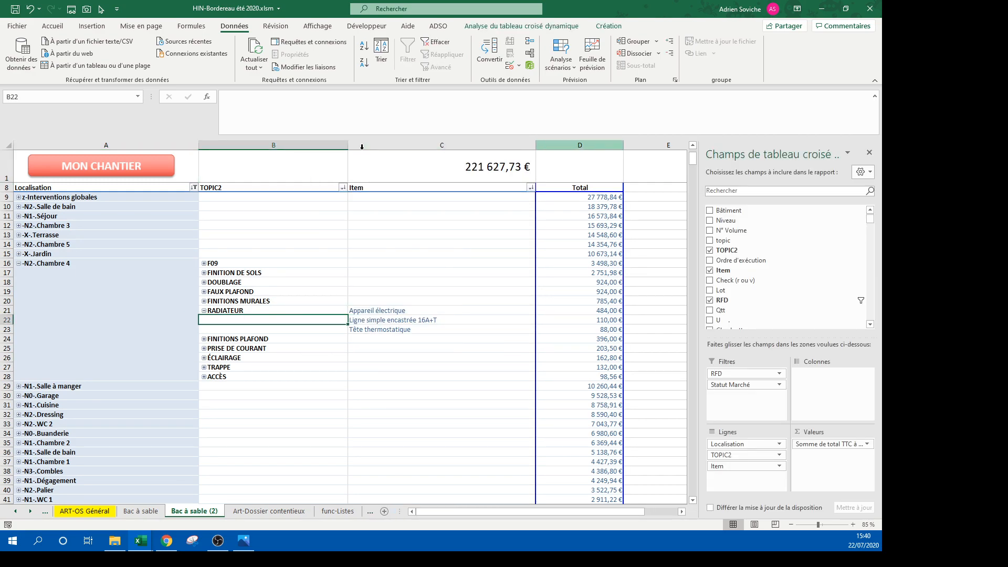
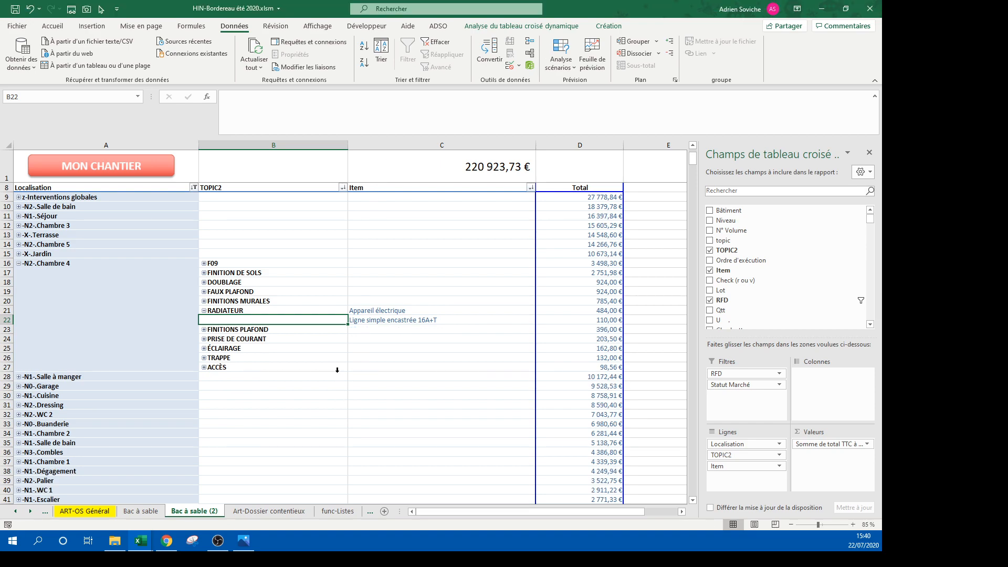
Step: Examine the item detail under ACCÈS for -N2-.Chambre 4, collapse it, and return to the Donnees Chantier sheet
{"action": "left_click", "coordinate": [204, 368]}
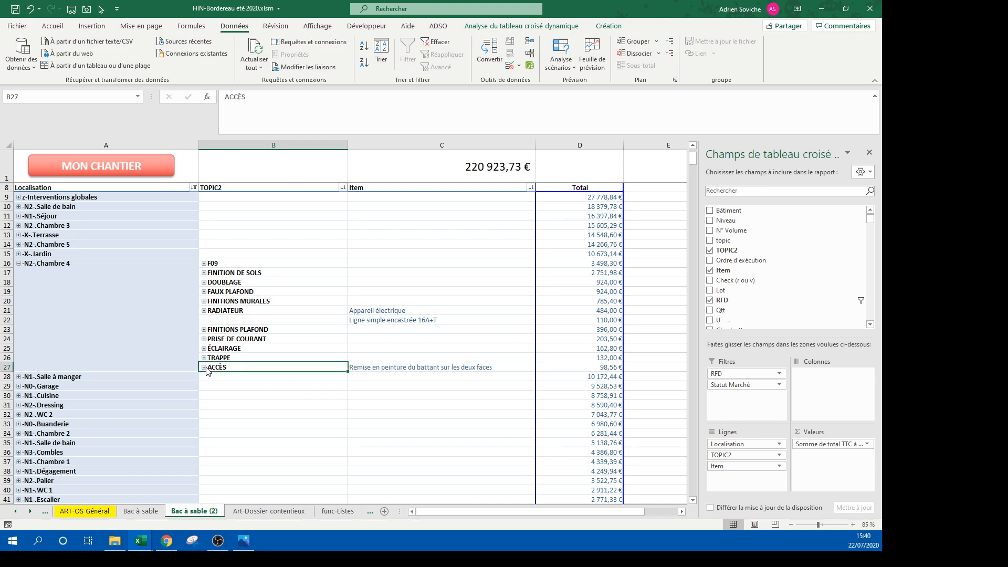
{"action": "left_click", "coordinate": [204, 369]}
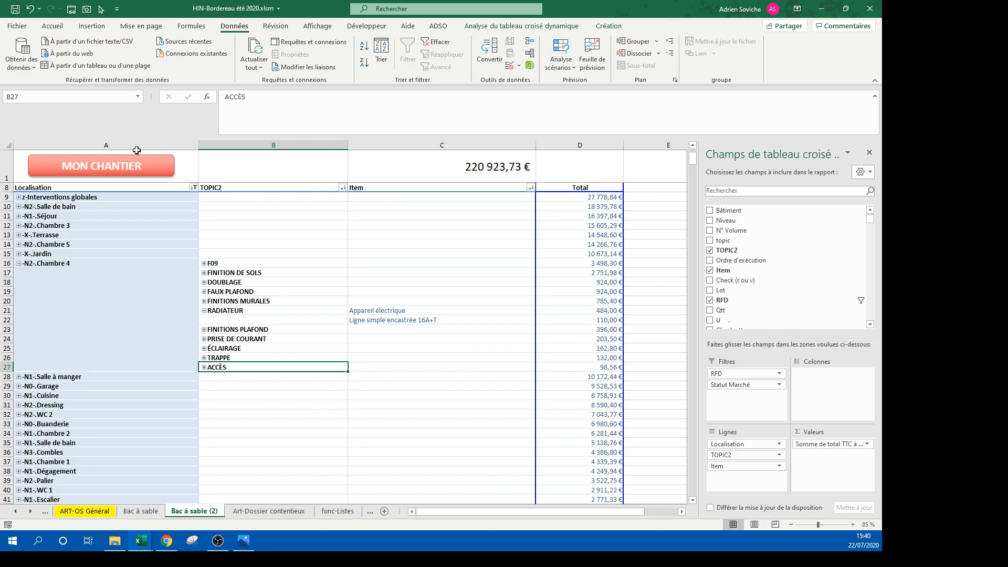
{"action": "left_click", "coordinate": [131, 167]}
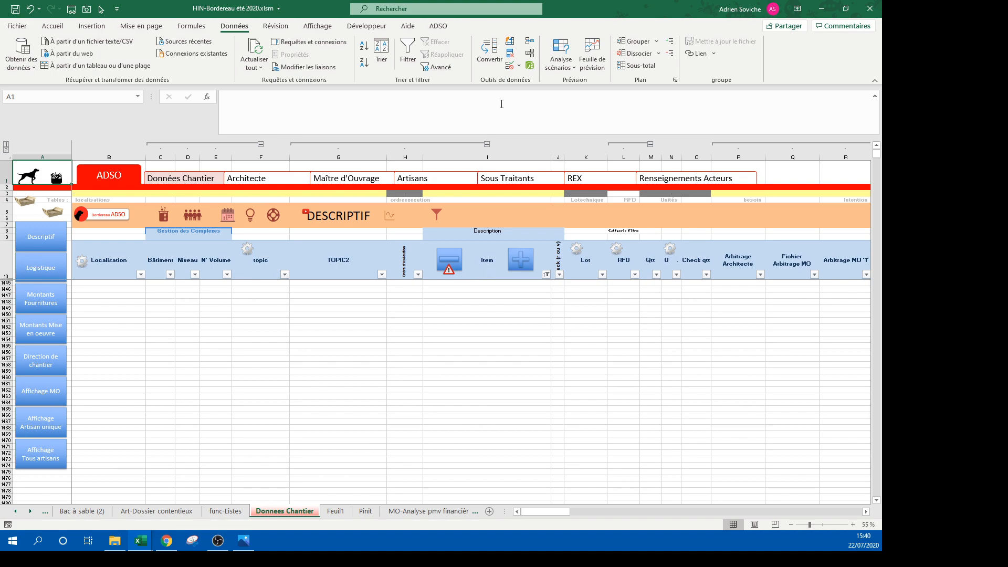
Step: Clear all filters from the Donnees Chantier table so that every work item row is shown
{"action": "left_click", "coordinate": [366, 265]}
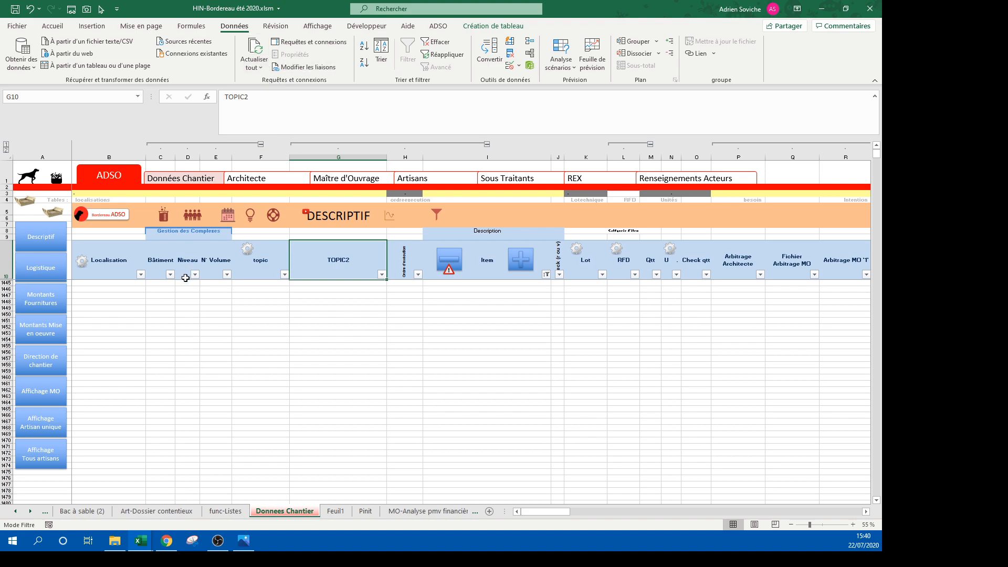
{"action": "key", "text": "Down"}
{"action": "key", "text": "Down"}
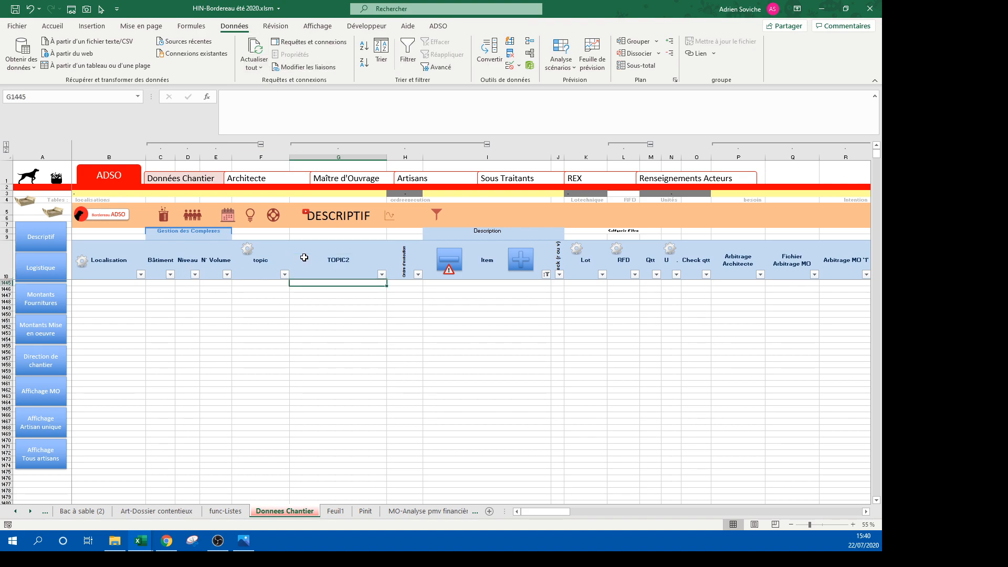
{"action": "key", "text": "Up"}
{"action": "key", "text": "Up"}
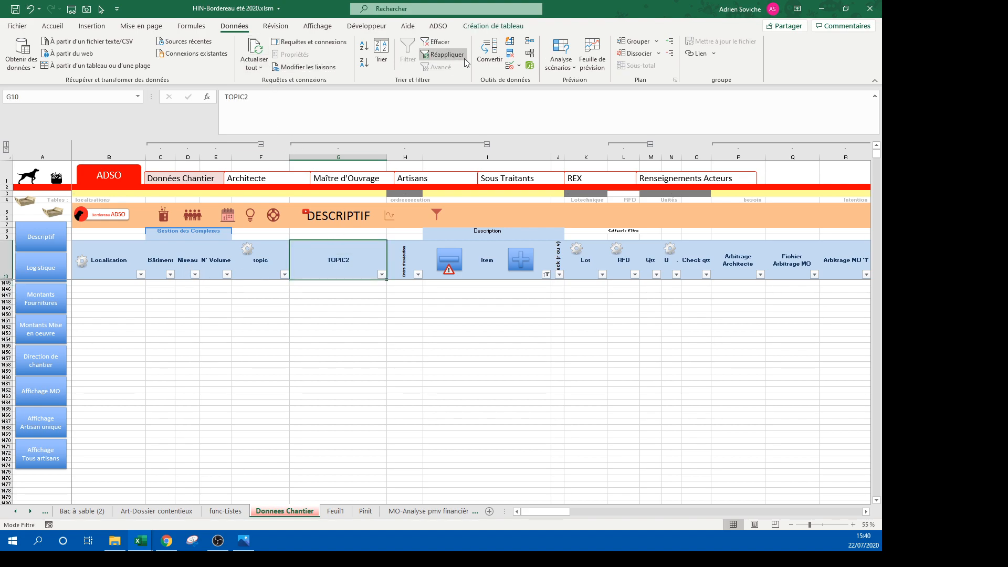
{"action": "left_click", "coordinate": [436, 42]}
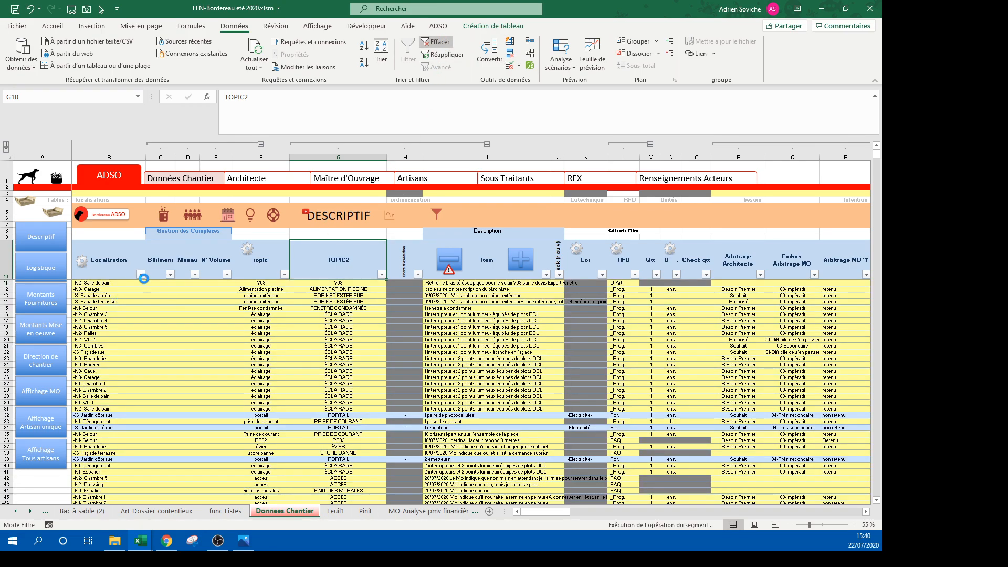
Step: Sort the Donnees Chantier table by the Item column from A to Z
{"action": "left_click", "coordinate": [557, 274]}
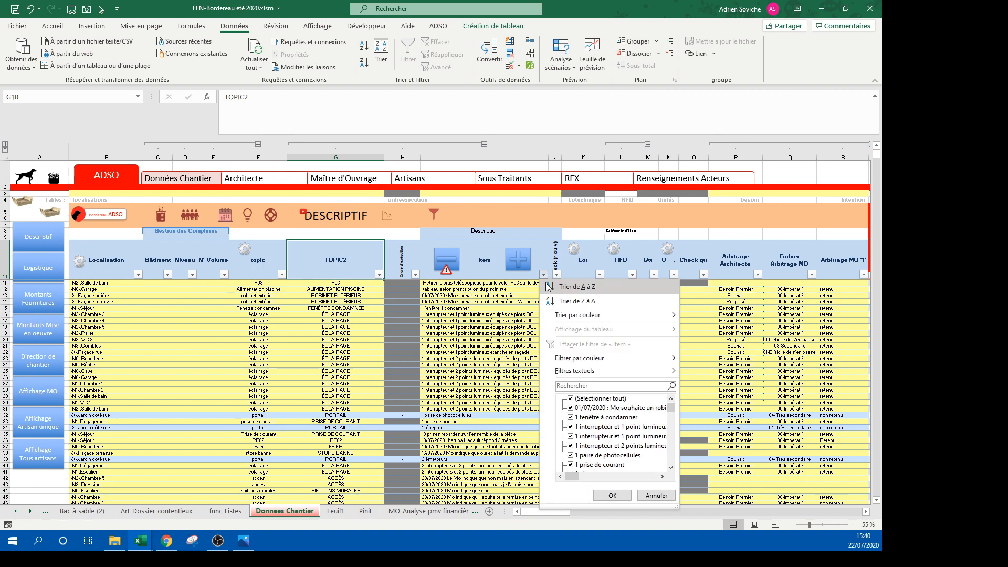
{"action": "left_click", "coordinate": [567, 288]}
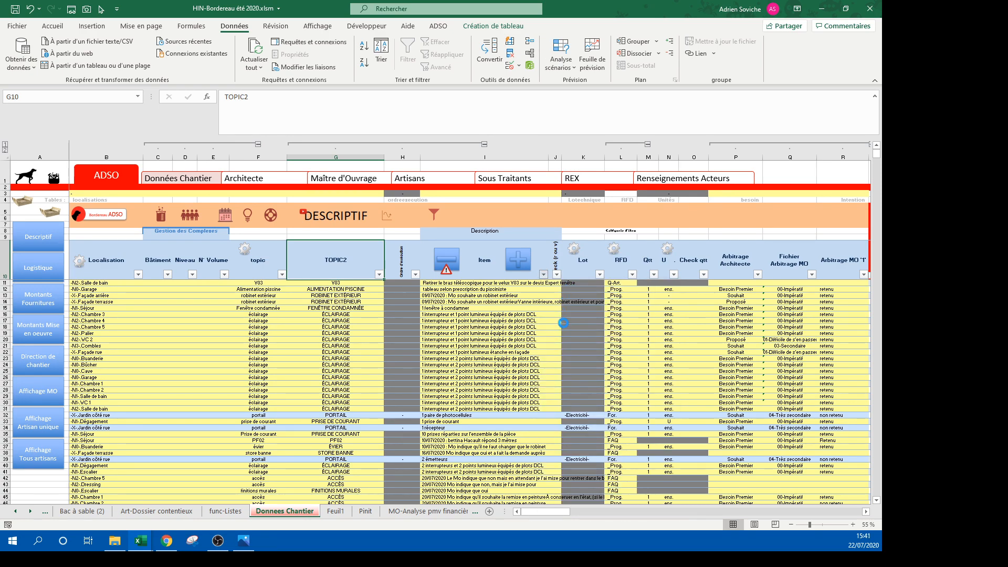
{"action": "left_click", "coordinate": [544, 275]}
{"action": "left_click", "coordinate": [544, 274]}
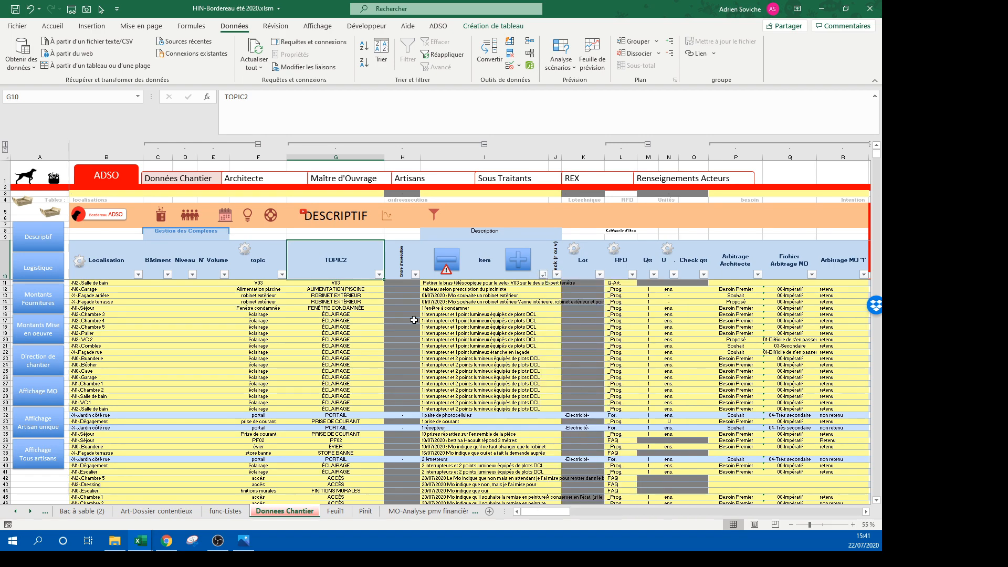
{"action": "left_click", "coordinate": [283, 274]}
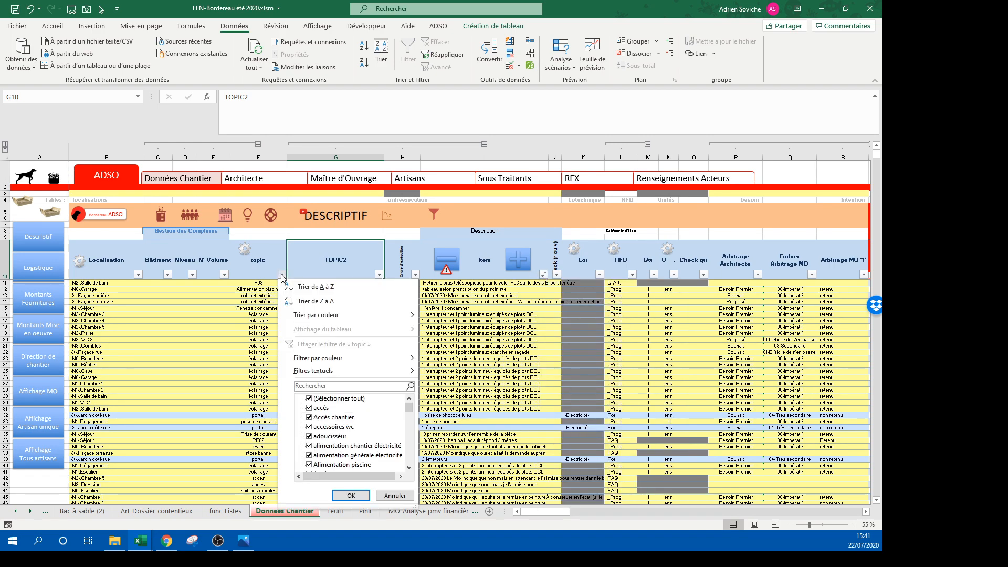
{"action": "left_click", "coordinate": [515, 358]}
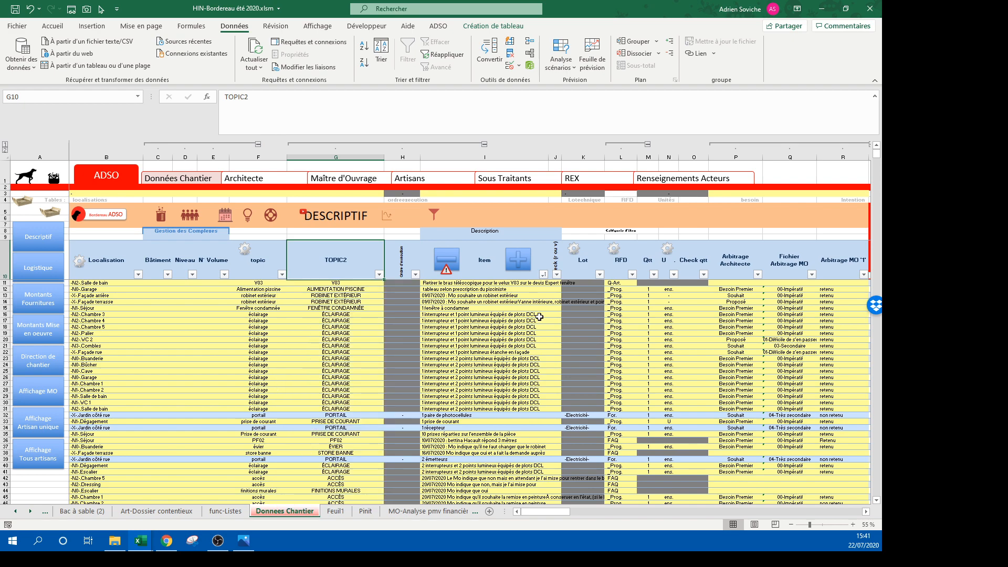
{"action": "left_click", "coordinate": [544, 276]}
{"action": "left_click", "coordinate": [574, 385]}
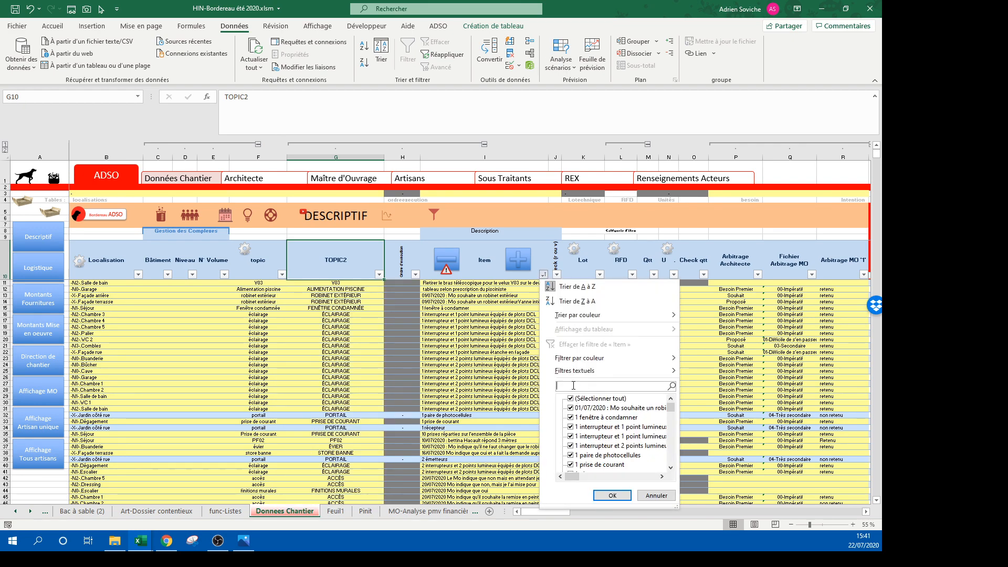
{"action": "type", "text": "mise en peinture"}
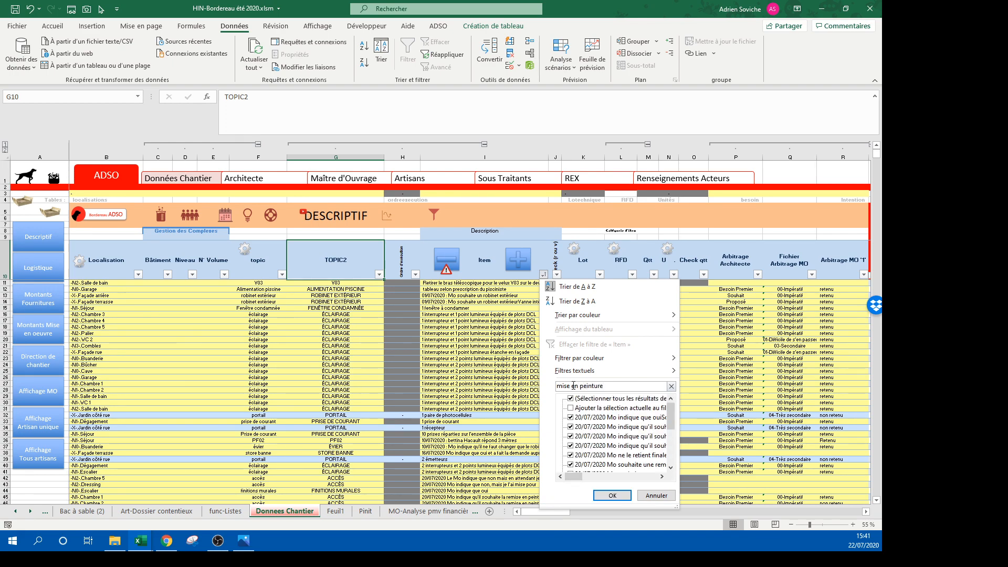
{"action": "left_click", "coordinate": [570, 418]}
{"action": "left_click", "coordinate": [571, 427]}
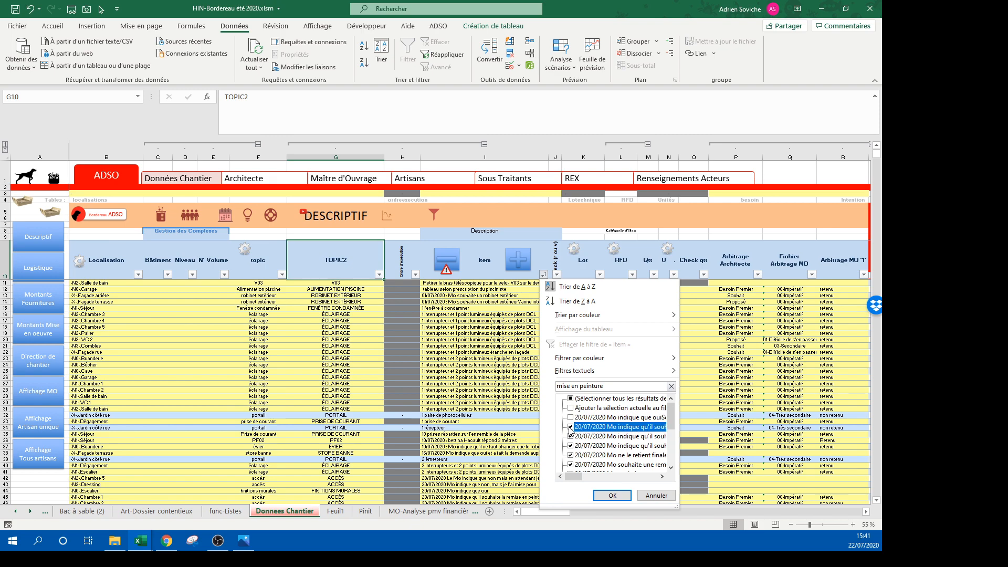
{"action": "left_click", "coordinate": [570, 437]}
{"action": "left_click", "coordinate": [571, 446]}
{"action": "scroll", "coordinate": [607, 439], "scroll_direction": "down", "scroll_amount": 1}
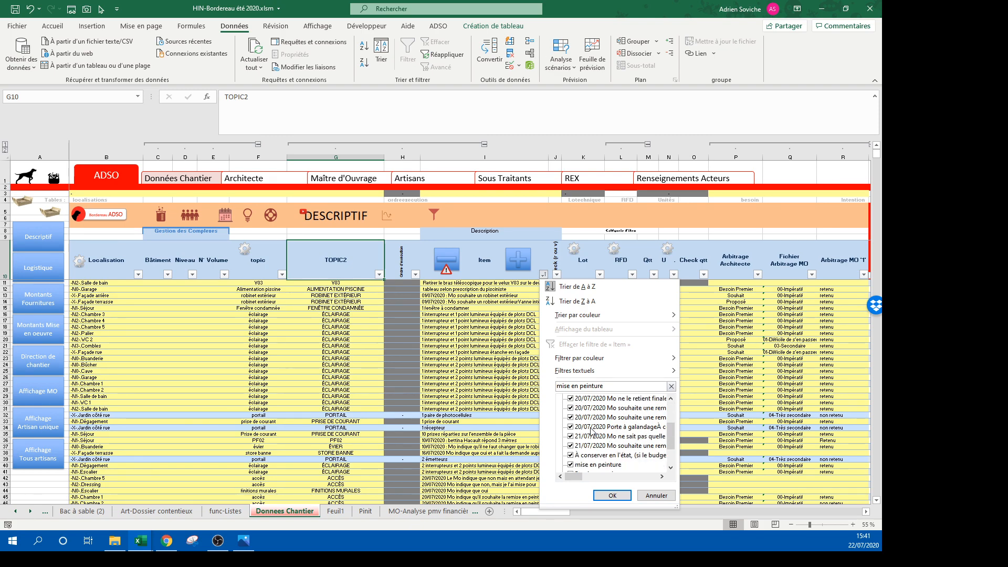
{"action": "key", "text": "Escape"}
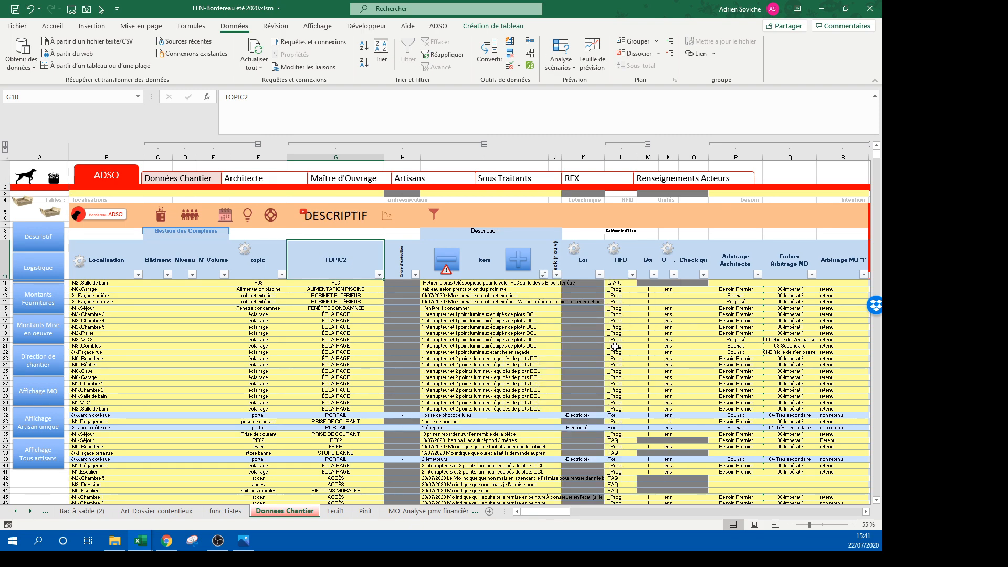
Step: Sort the Donnees Chantier table by RFD from A to Z and filter it to the For. entries only
{"action": "left_click", "coordinate": [633, 275]}
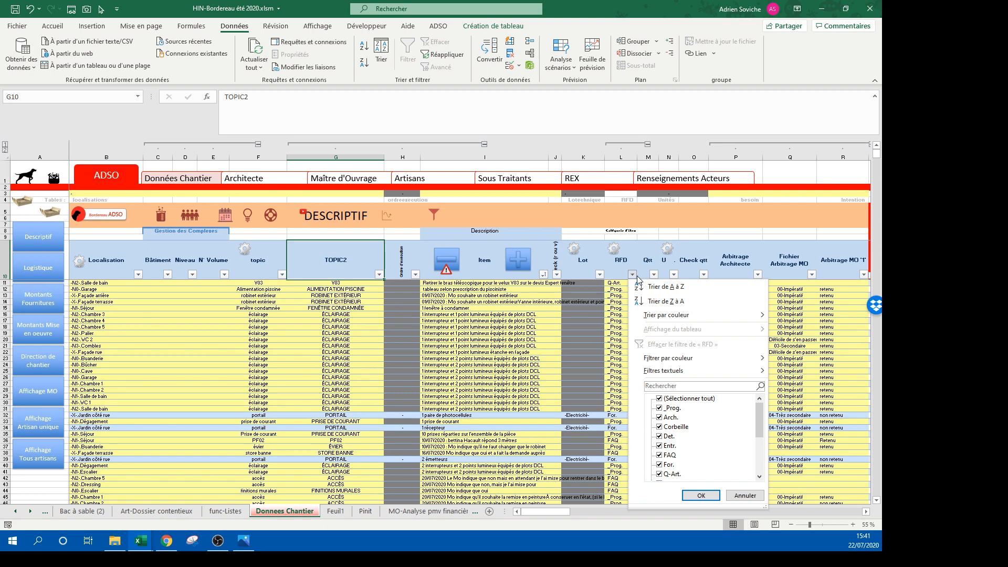
{"action": "left_click", "coordinate": [660, 399]}
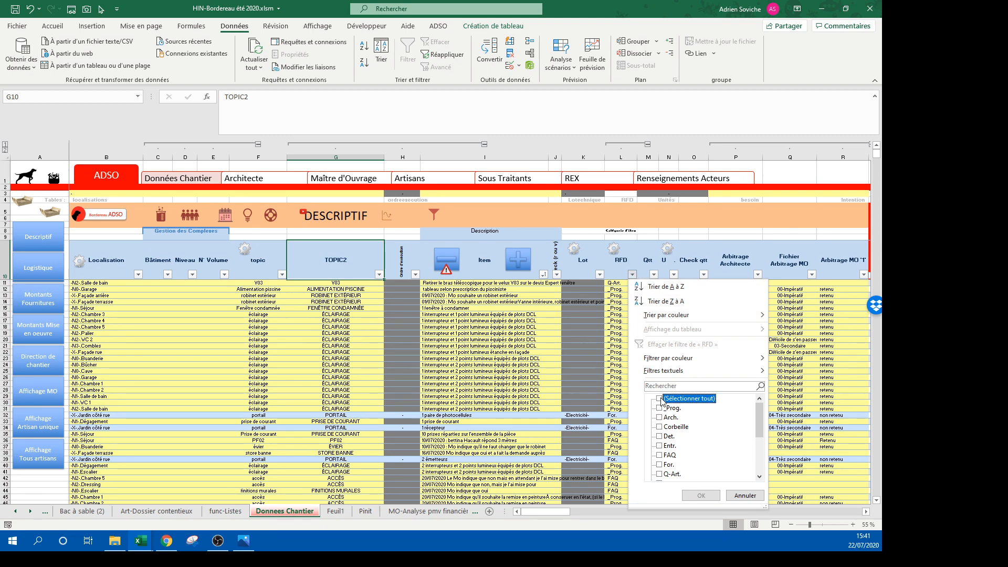
{"action": "left_click", "coordinate": [660, 287]}
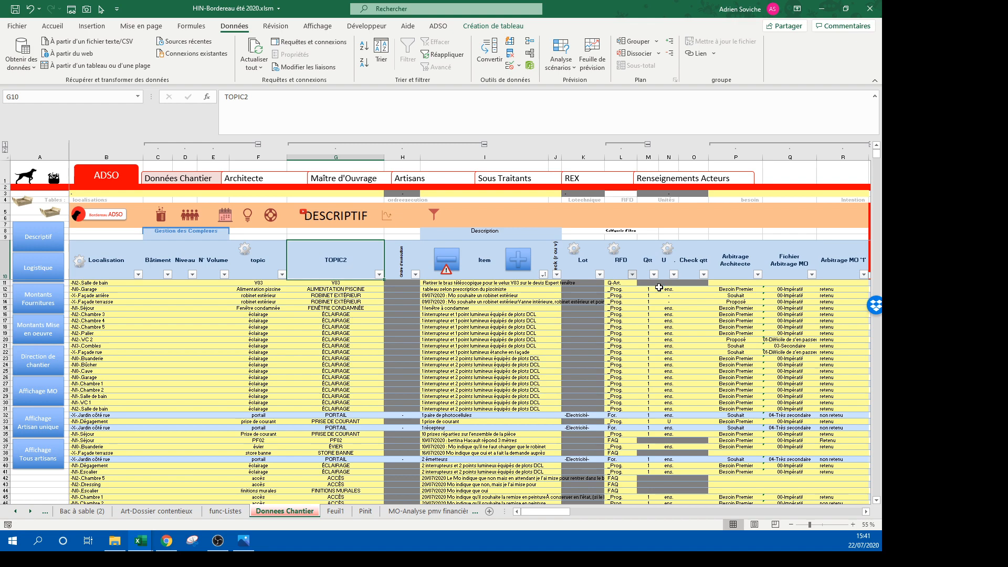
{"action": "left_click", "coordinate": [633, 274]}
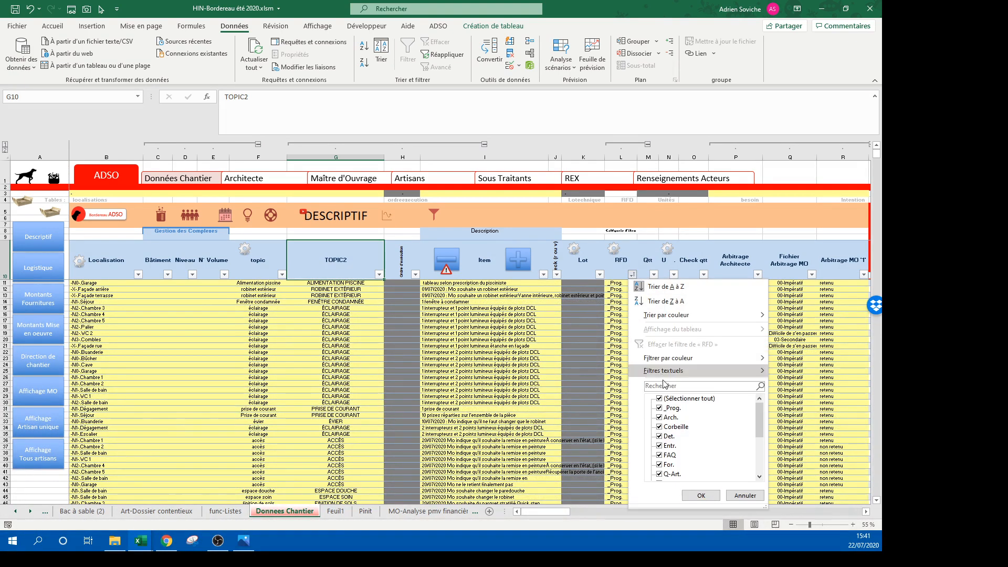
{"action": "left_click", "coordinate": [660, 399]}
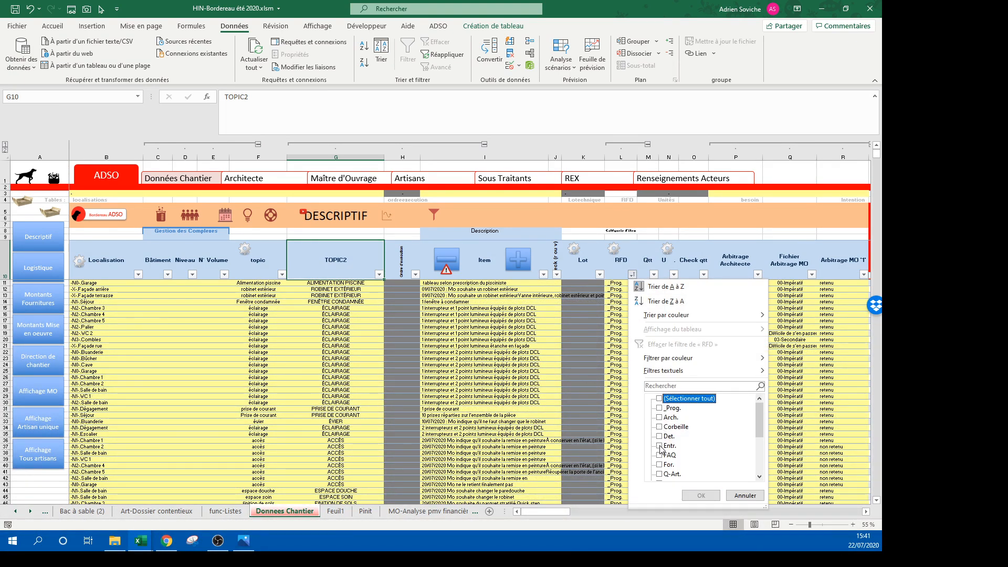
{"action": "left_click", "coordinate": [660, 465]}
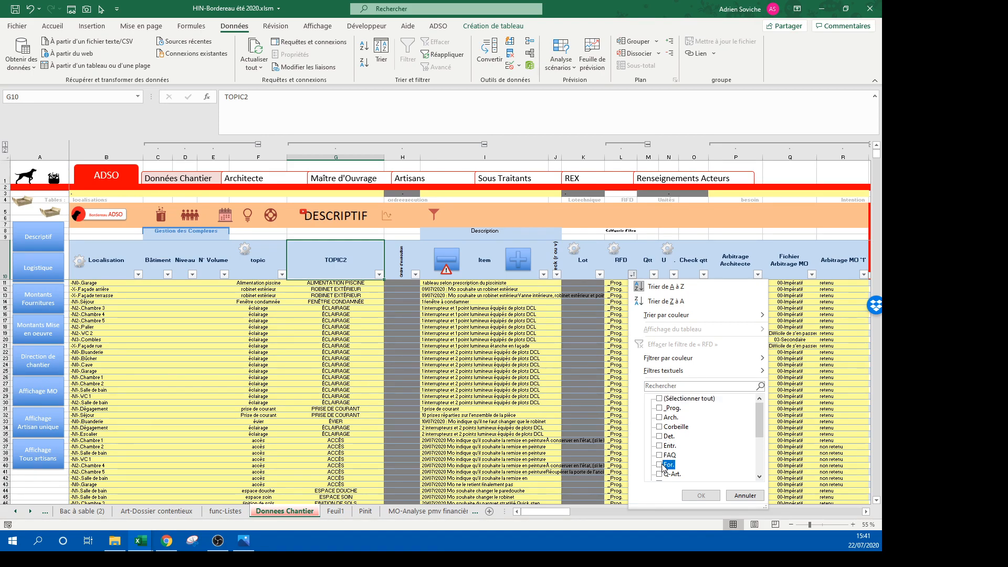
{"action": "left_click", "coordinate": [700, 495]}
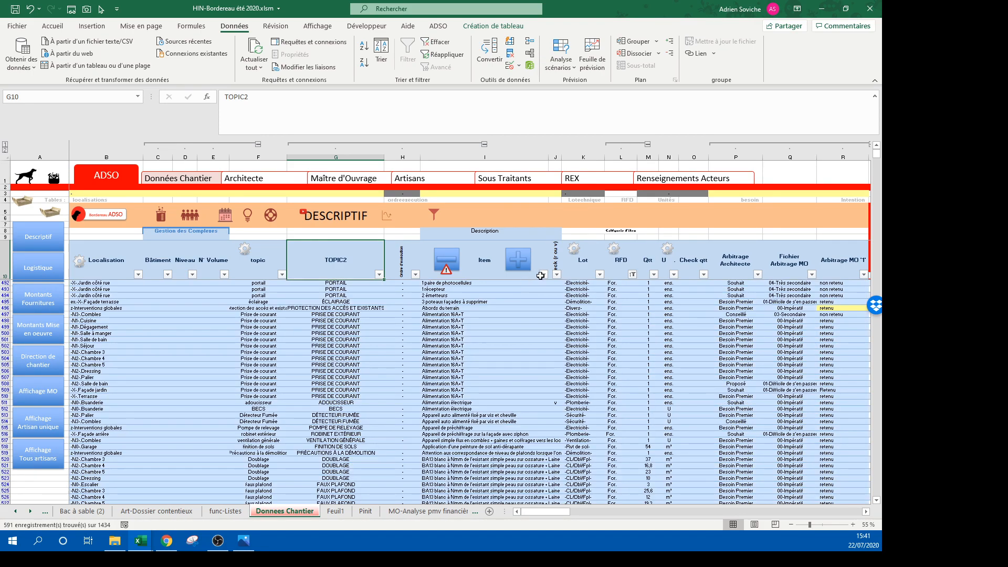
Step: Sort the filtered rows by Lot from A to Z and restrict them to the -Peinture- lot
{"action": "left_click", "coordinate": [543, 275]}
{"action": "left_click", "coordinate": [543, 275]}
{"action": "left_click", "coordinate": [599, 275]}
{"action": "left_click", "coordinate": [599, 274]}
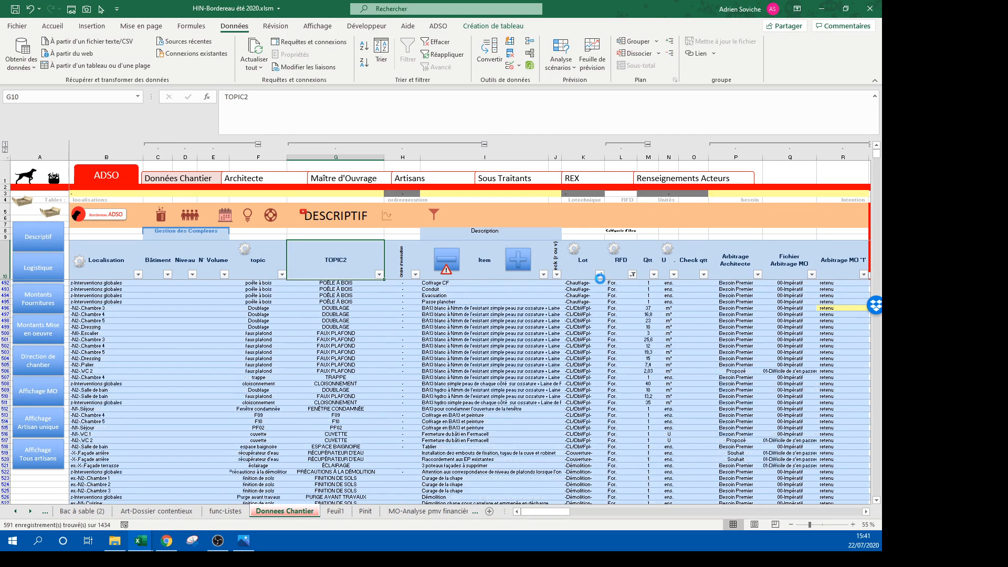
{"action": "left_click", "coordinate": [599, 275]}
{"action": "left_click", "coordinate": [626, 398]}
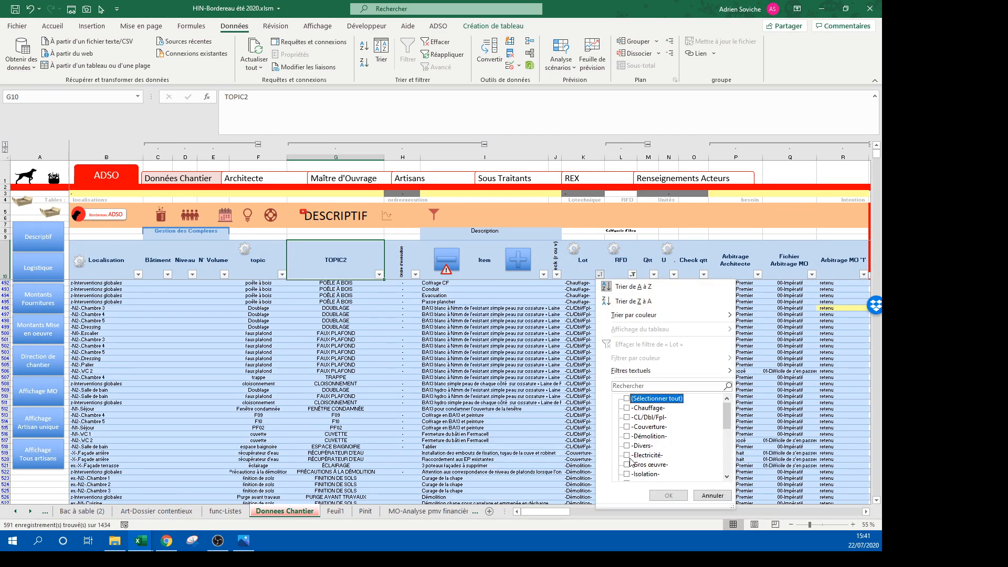
{"action": "scroll", "coordinate": [632, 460], "scroll_direction": "down", "scroll_amount": 3}
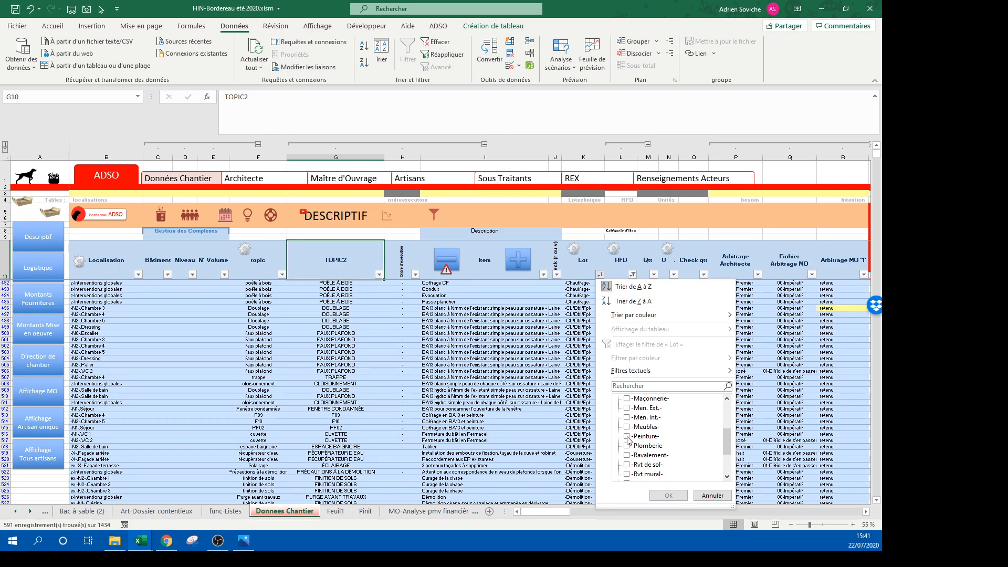
{"action": "left_click", "coordinate": [626, 436]}
{"action": "left_click", "coordinate": [668, 495]}
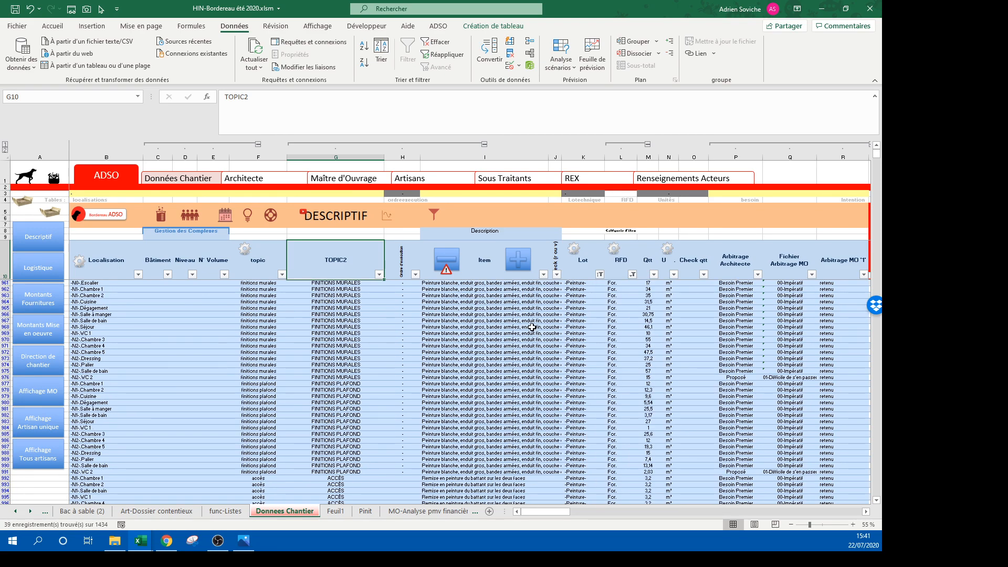
Step: Set the quantity to 1 and the unit to ens. for all "Remise en peinture du battant sur les deux faces" rows
{"action": "left_click", "coordinate": [544, 274]}
{"action": "left_click", "coordinate": [545, 276]}
{"action": "scroll", "coordinate": [447, 386], "scroll_direction": "down", "scroll_amount": 5}
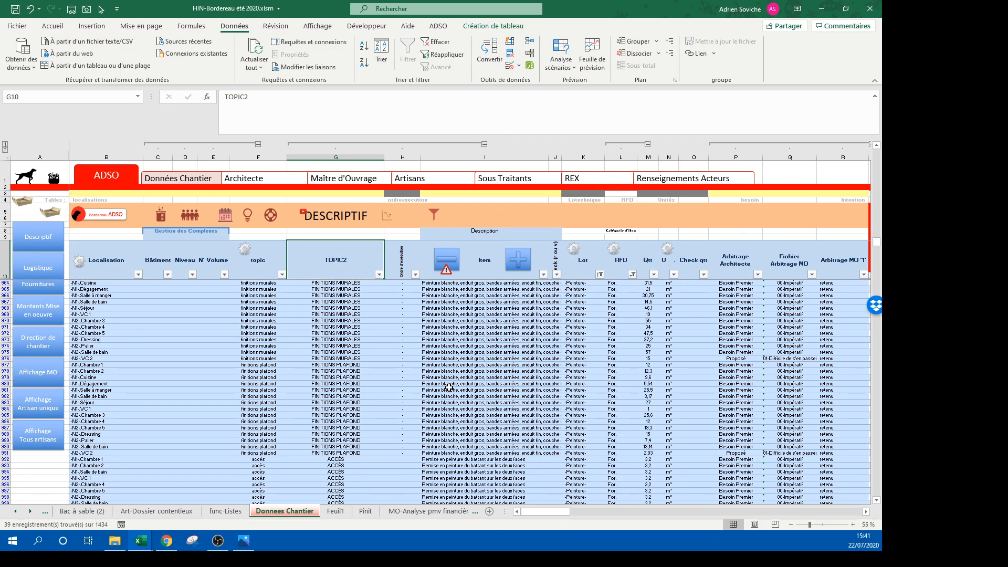
{"action": "left_click_drag", "start_coordinate": [456, 387], "coordinate": [819, 427]}
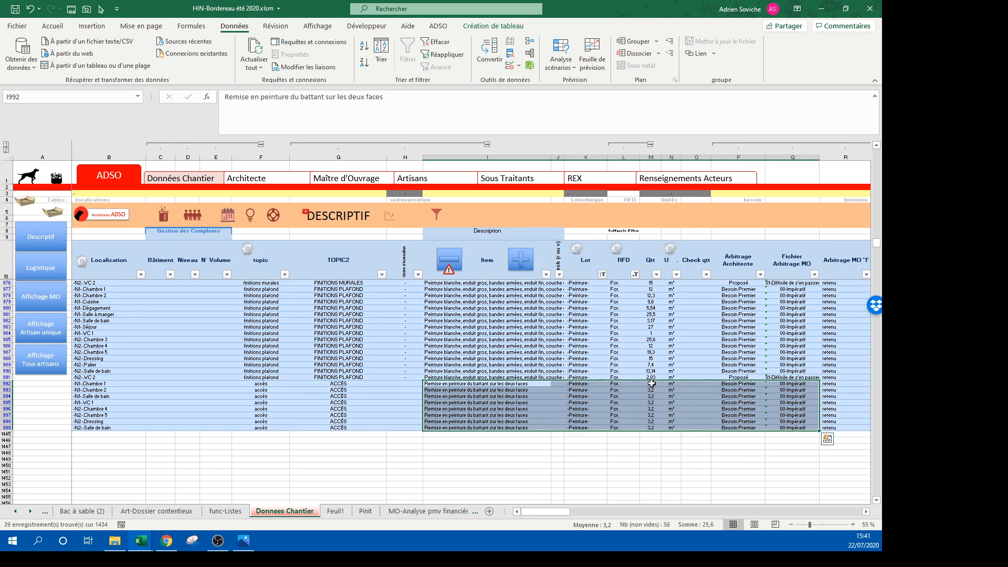
{"action": "left_click_drag", "start_coordinate": [651, 386], "coordinate": [750, 393]}
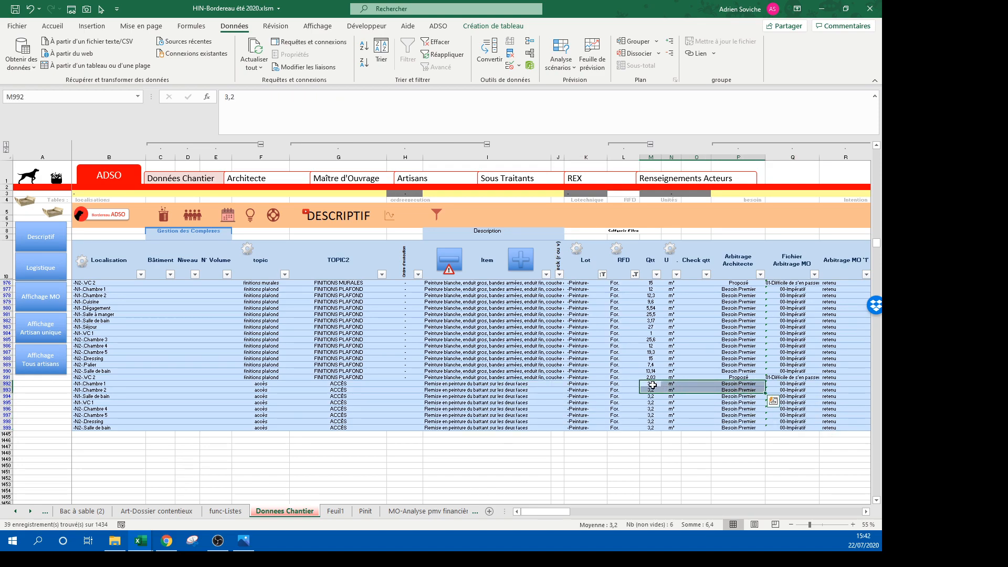
{"action": "mouse_move", "coordinate": [653, 385]}
{"action": "left_mouse_down"}
{"action": "mouse_move", "coordinate": [658, 418]}
{"action": "mouse_move", "coordinate": [653, 386]}
{"action": "left_mouse_up"}
{"action": "key", "text": "Right"}
{"action": "type", "text": "ens."}
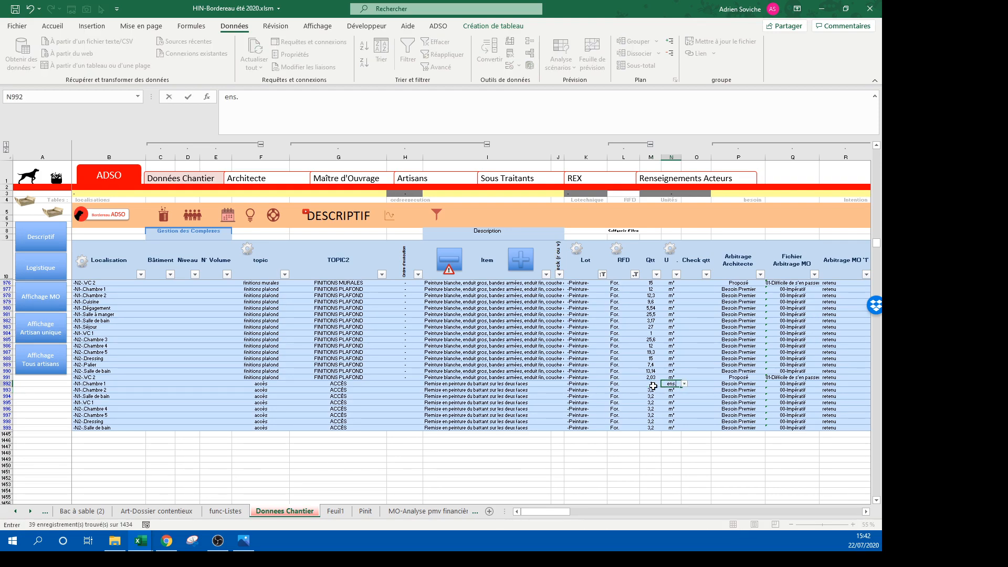
{"action": "left_click", "coordinate": [654, 390]}
{"action": "left_click_drag", "start_coordinate": [656, 382], "coordinate": [683, 429]}
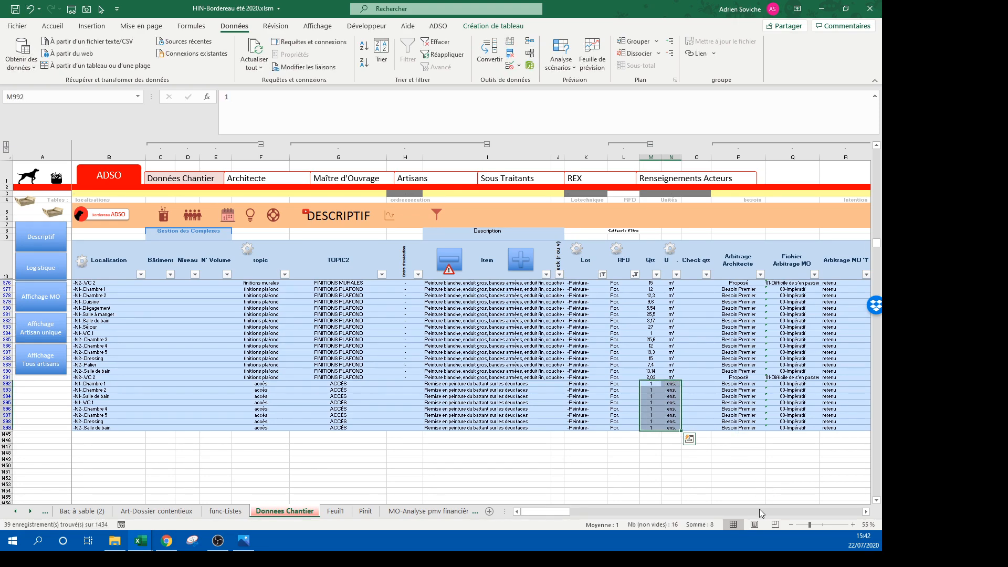
Step: Replace the Mise en Œuvre unit amount with x on all the door repainting rows
{"action": "left_click_drag", "start_coordinate": [565, 515], "coordinate": [605, 512]}
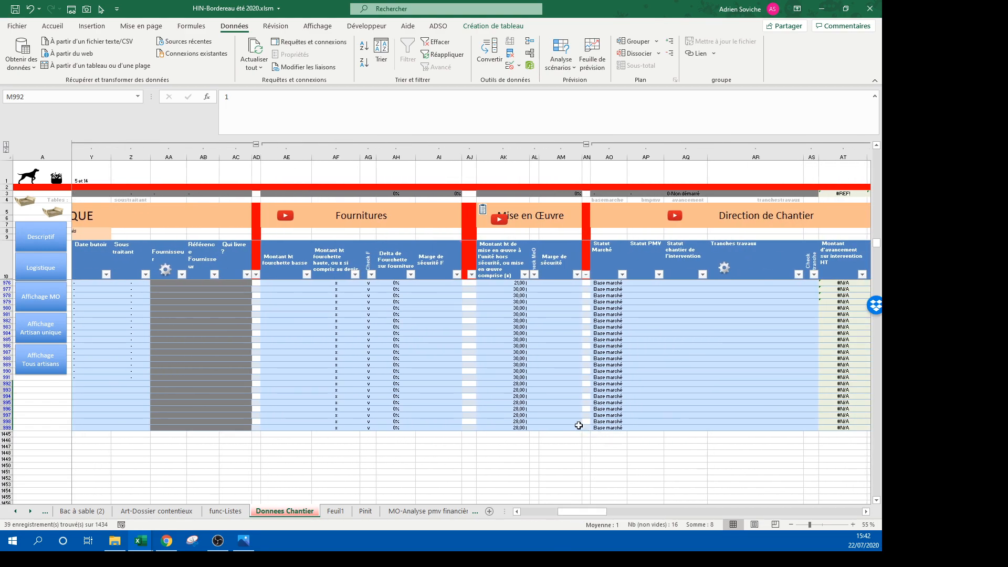
{"action": "left_click_drag", "start_coordinate": [583, 511], "coordinate": [547, 512]}
{"action": "left_click_drag", "start_coordinate": [348, 384], "coordinate": [723, 427]}
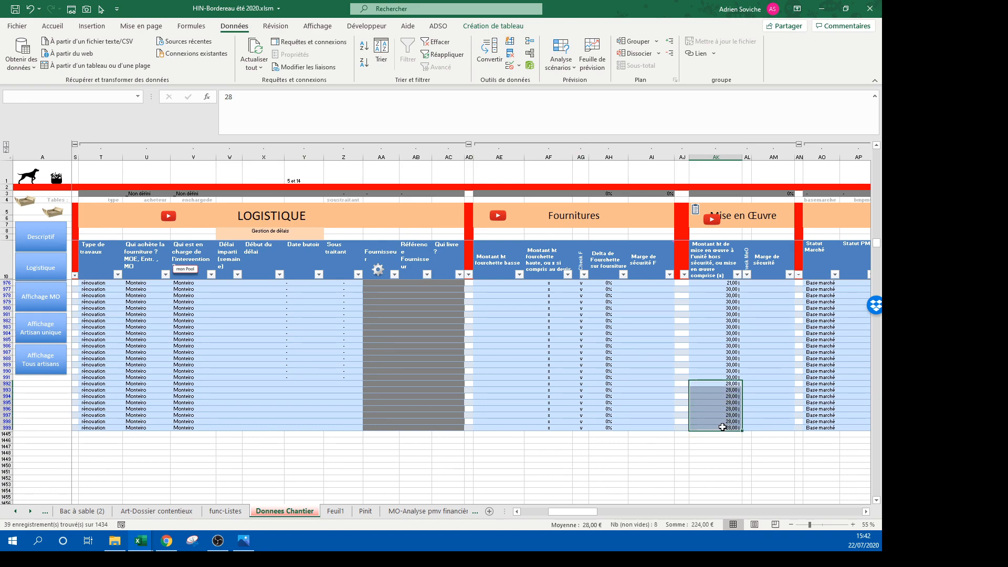
{"action": "type", "text": "x"}
{"action": "key", "text": "ctrl+Return"}
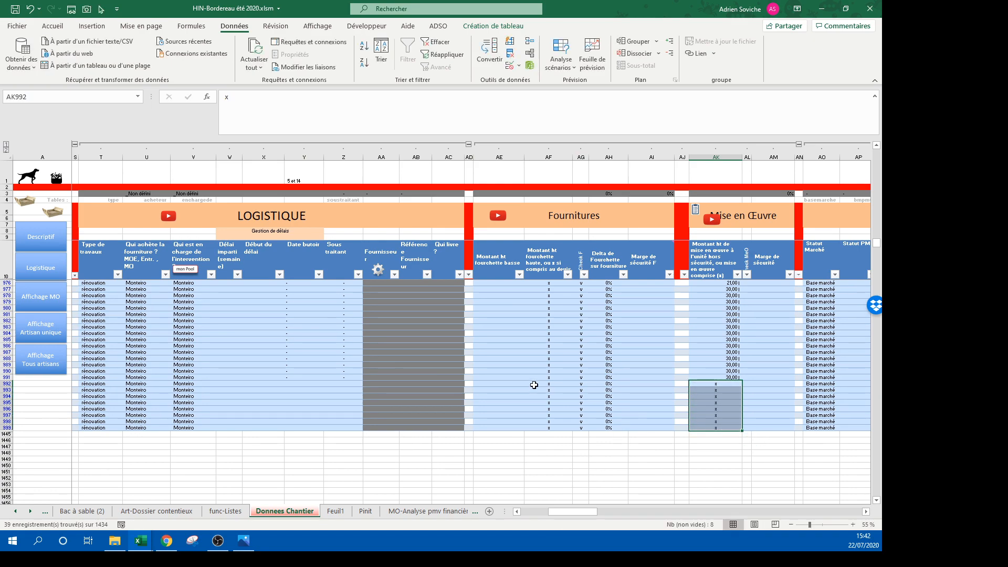
Step: Return to the budget pivot table in Bac à sable (2) and refresh its data
{"action": "left_click", "coordinate": [46, 208]}
{"action": "right_click", "coordinate": [207, 298]}
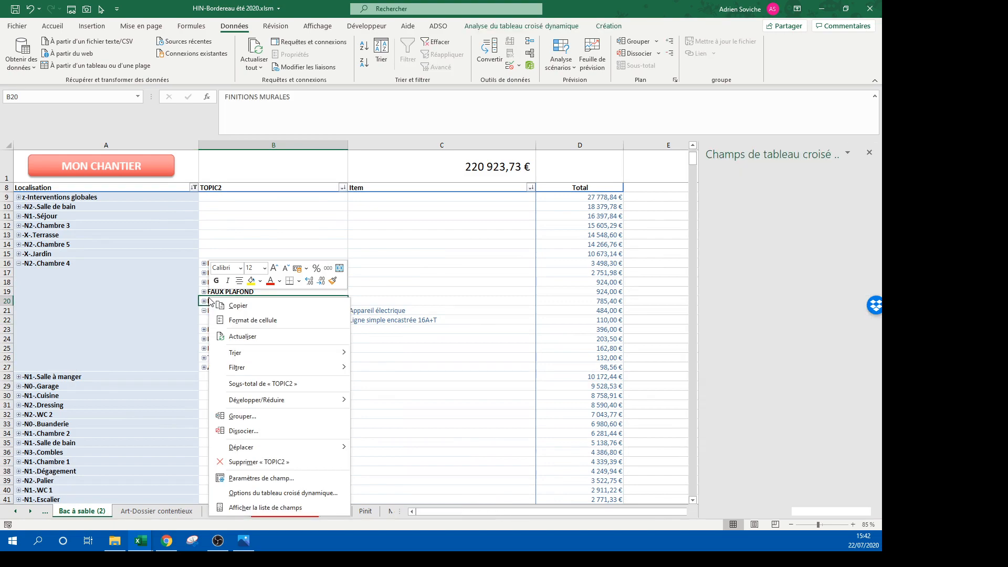
{"action": "left_click", "coordinate": [252, 335]}
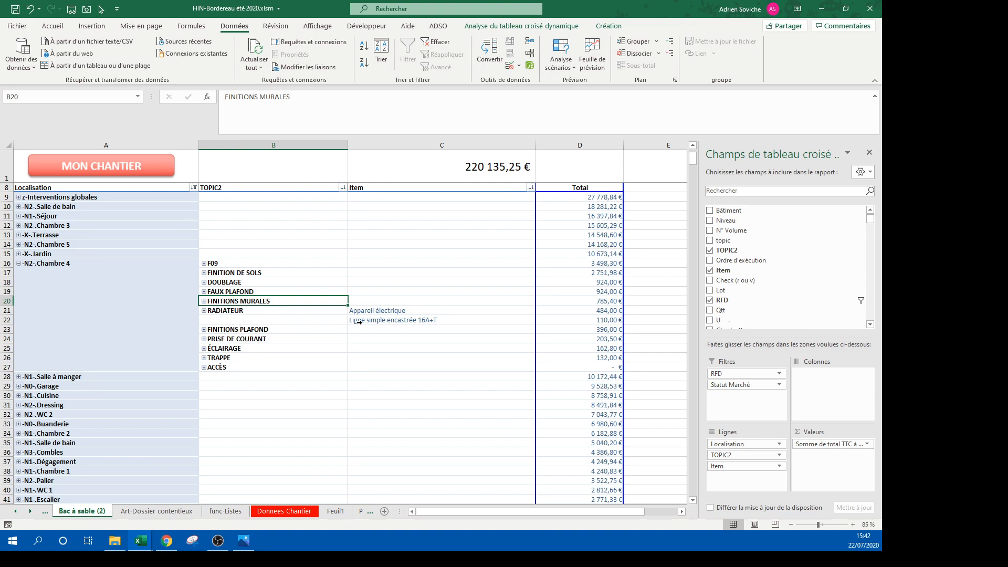
Step: Review the RADIATEUR items under -N2-.Chambre 4, and collapse both that topic and the room
{"action": "left_click_drag", "start_coordinate": [366, 310], "coordinate": [452, 321]}
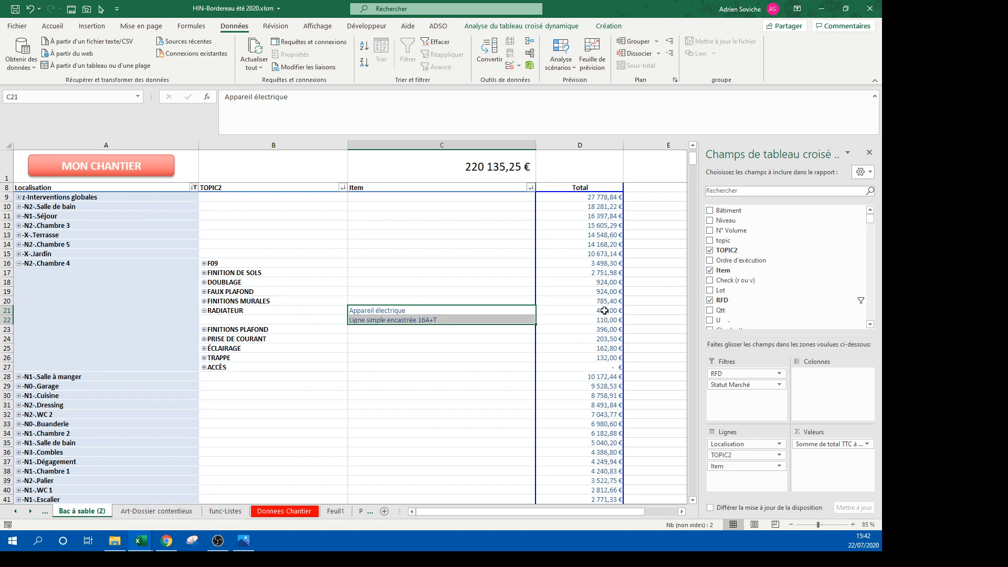
{"action": "left_click", "coordinate": [407, 320]}
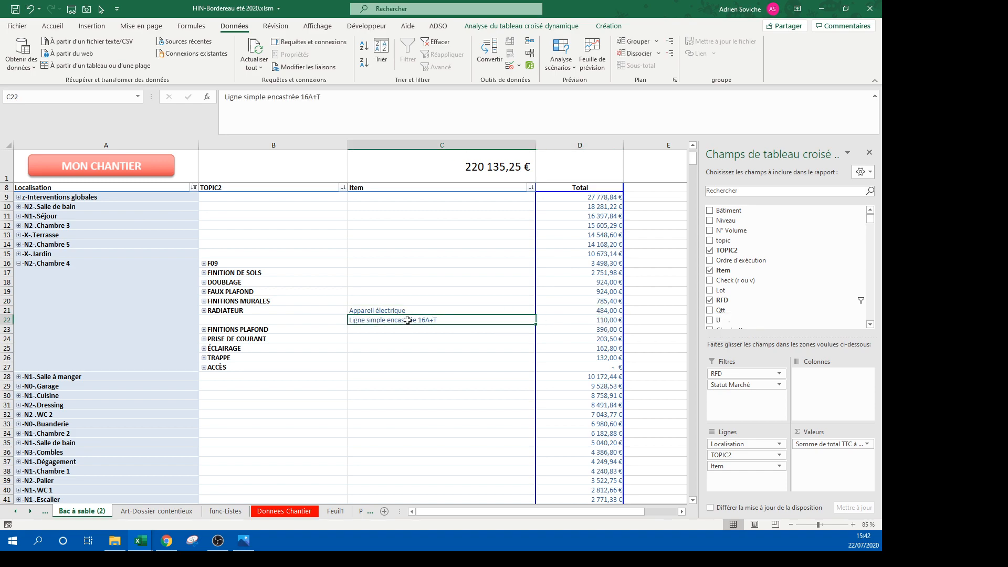
{"action": "left_click", "coordinate": [205, 311]}
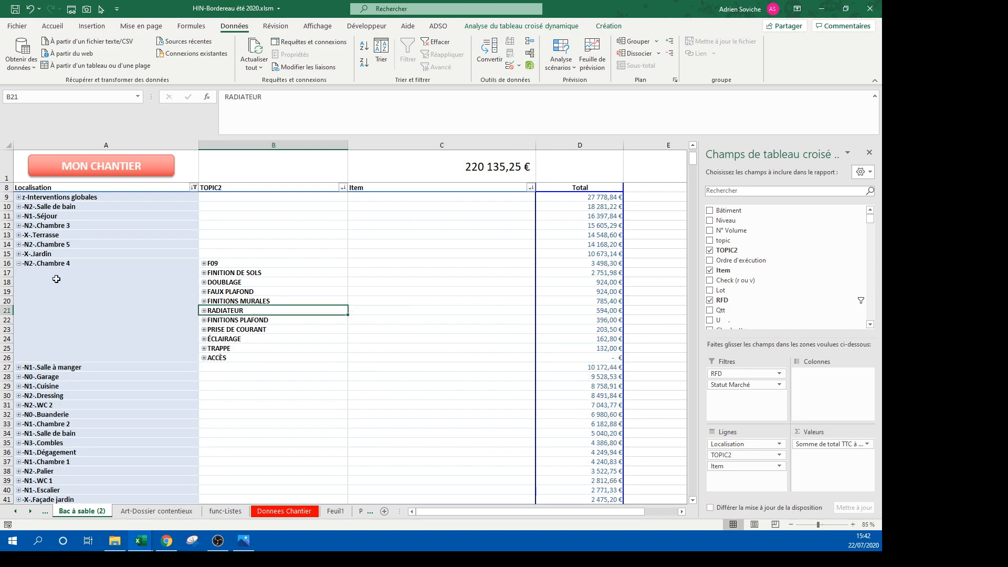
{"action": "left_click", "coordinate": [19, 264]}
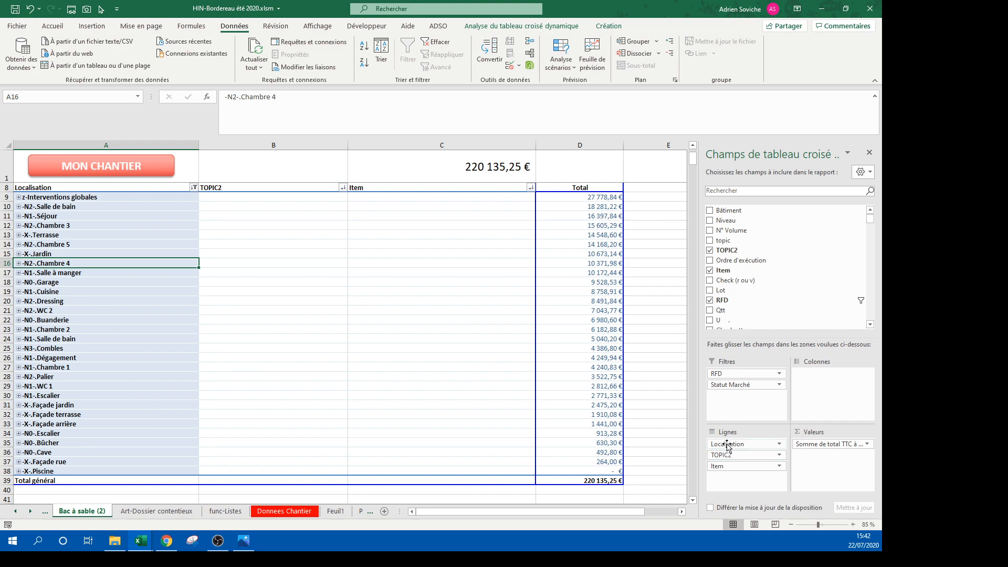
Step: Replace the pivot table's row fields Localisation, TOPIC2 and Item with Lot to break the budget down by trade
{"action": "left_click_drag", "start_coordinate": [728, 447], "coordinate": [673, 438]}
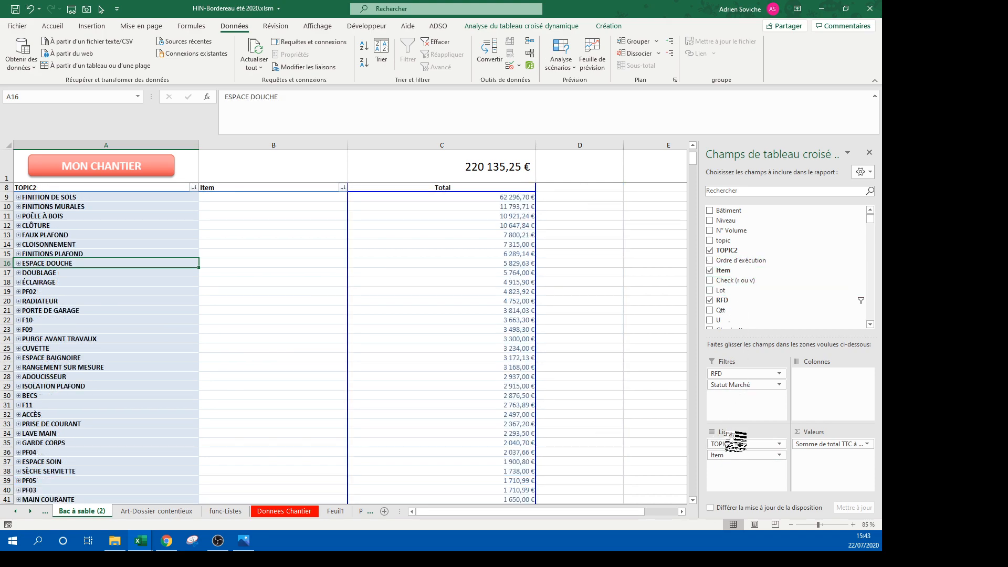
{"action": "left_click_drag", "start_coordinate": [731, 435], "coordinate": [677, 450]}
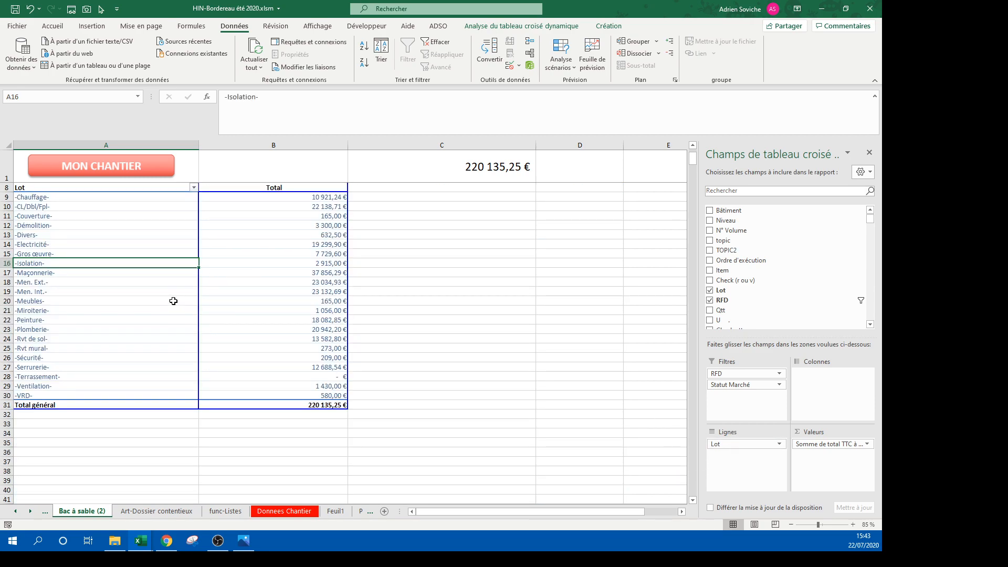
Step: Sort the lots by total from largest to smallest and select the -Plomberie- and -Electricité- rows with their totals
{"action": "right_click", "coordinate": [275, 291]}
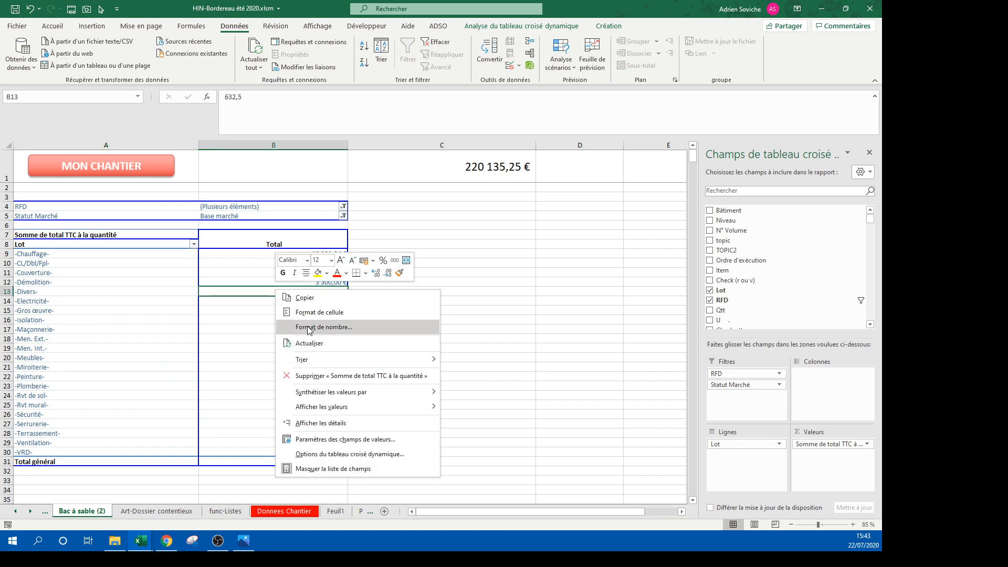
{"action": "mouse_move", "coordinate": [309, 359]}
{"action": "left_click", "coordinate": [479, 376]}
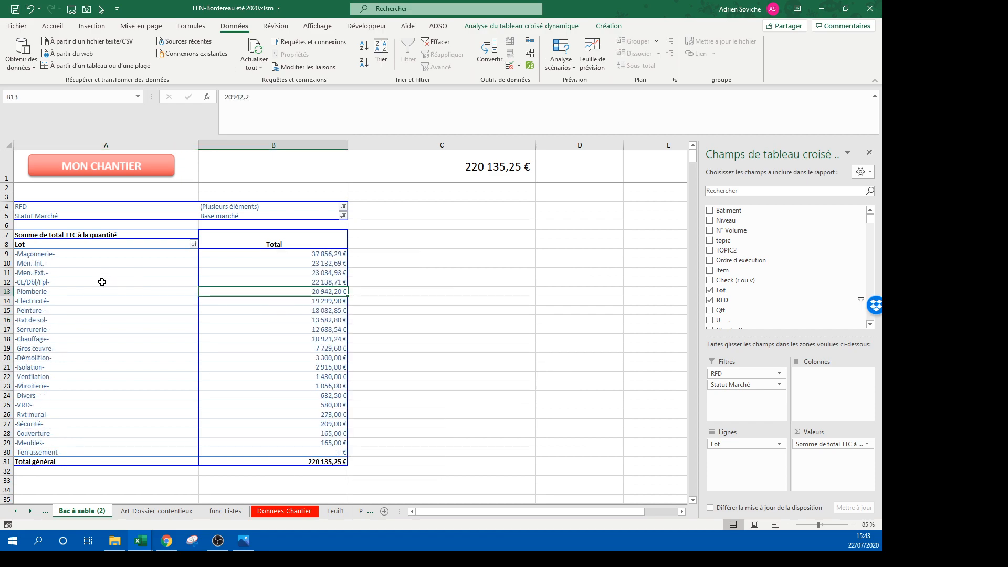
{"action": "left_click_drag", "start_coordinate": [40, 295], "coordinate": [315, 303]}
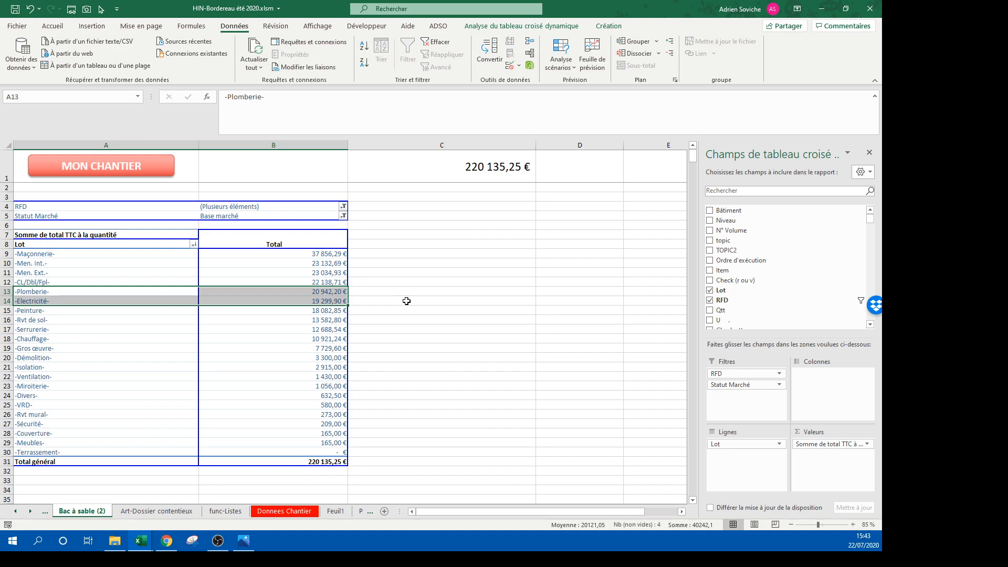
Step: Return to Donnees Chantier and clear all filters on the work items table
{"action": "left_click", "coordinate": [138, 175]}
{"action": "left_click_drag", "start_coordinate": [584, 511], "coordinate": [486, 513]}
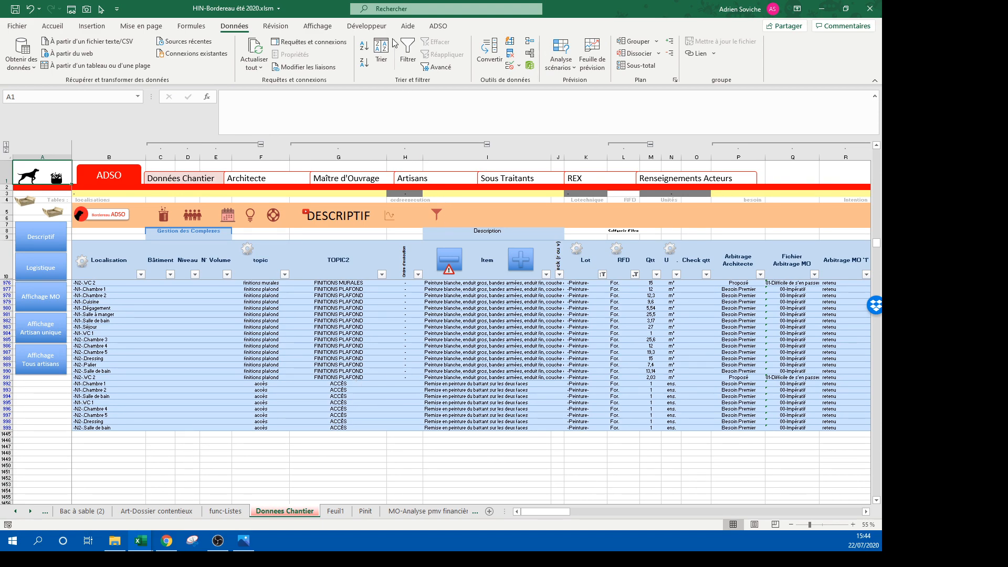
{"action": "left_click", "coordinate": [356, 309]}
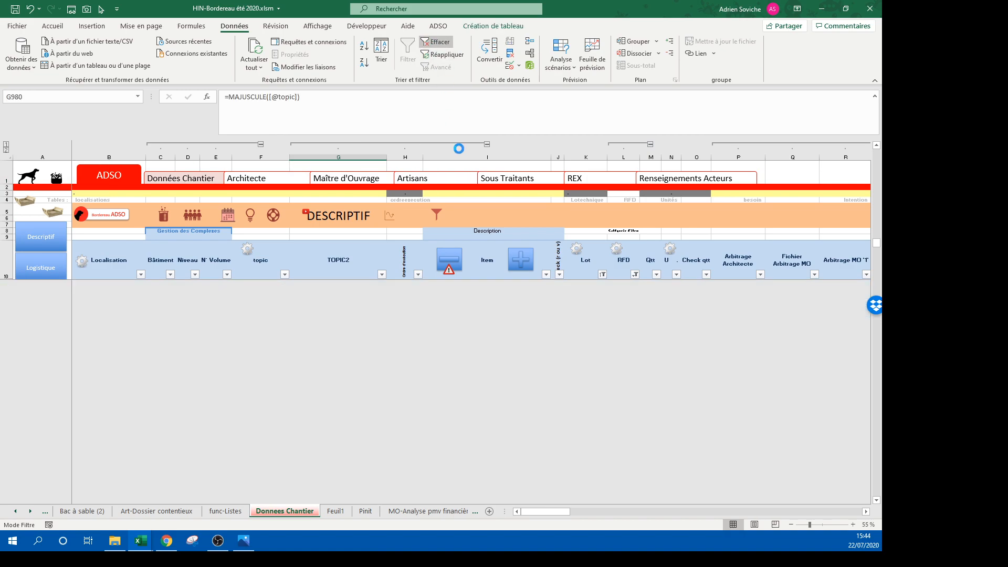
{"action": "left_click", "coordinate": [436, 41]}
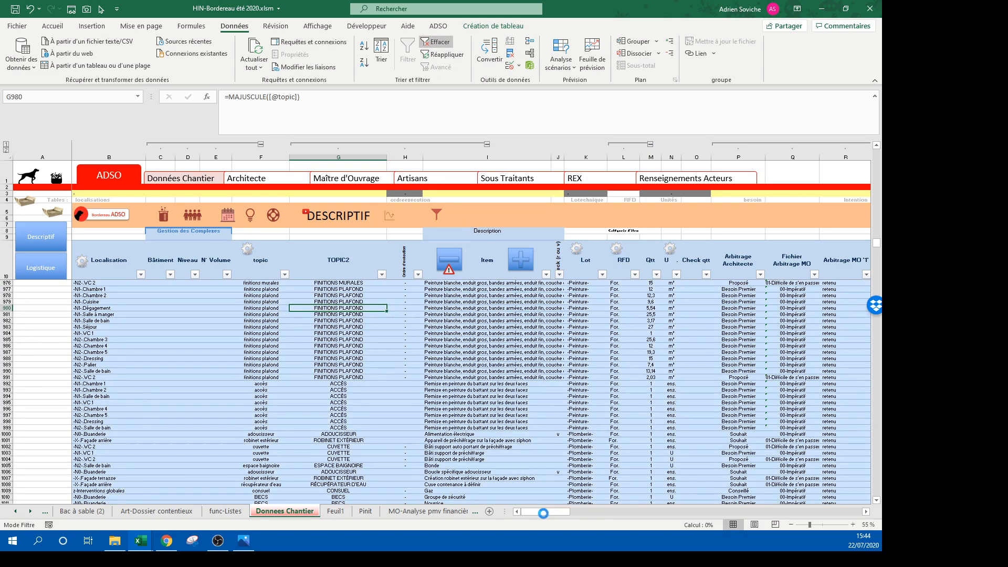
Step: Sort the Statut Marché column from A to Z and filter it to Base marché
{"action": "left_click_drag", "start_coordinate": [538, 512], "coordinate": [585, 511]}
{"action": "left_click", "coordinate": [442, 274]}
{"action": "left_click", "coordinate": [457, 287]}
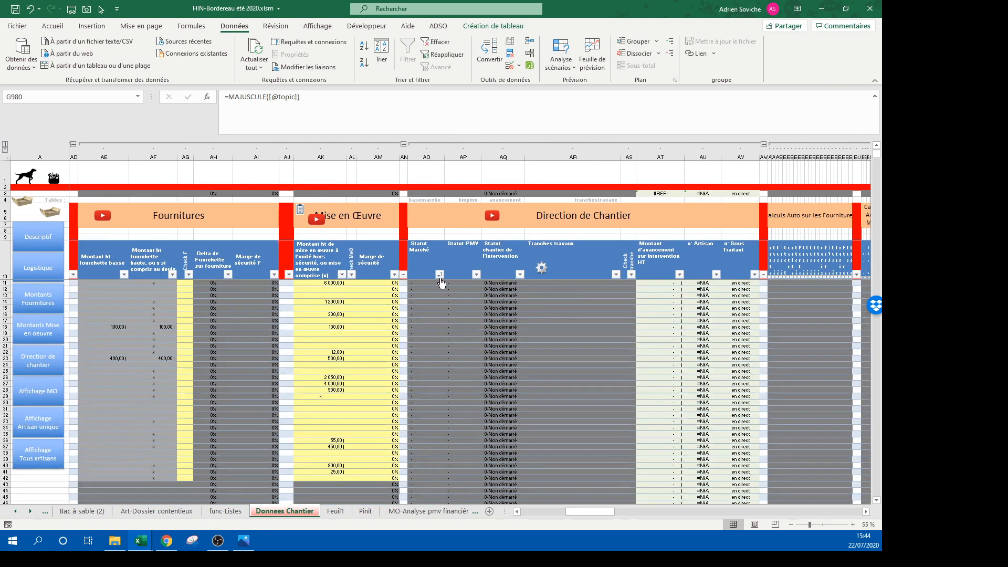
{"action": "left_click", "coordinate": [440, 275]}
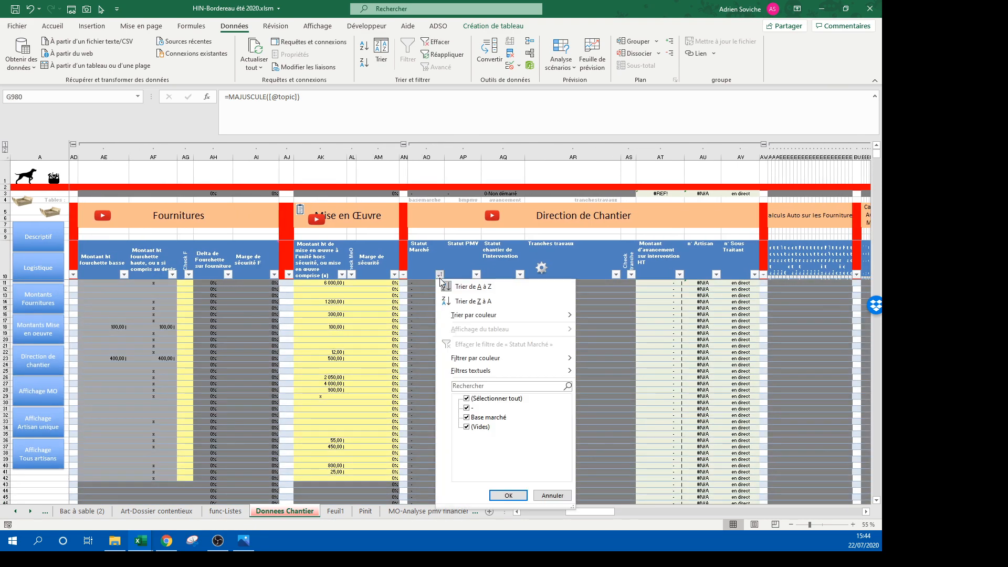
{"action": "left_click", "coordinate": [467, 398]}
{"action": "left_click", "coordinate": [466, 408]}
{"action": "left_click", "coordinate": [508, 496]}
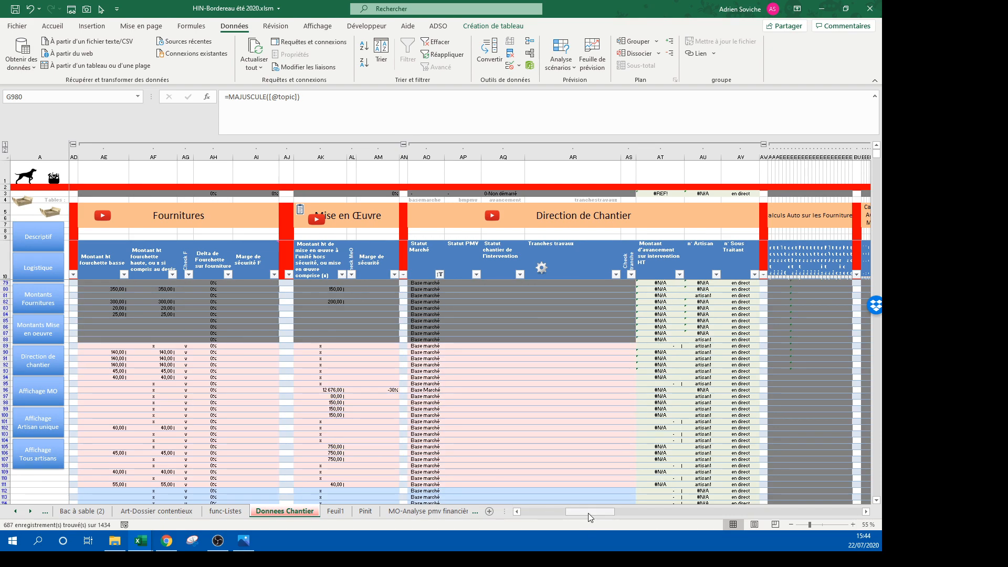
Step: Clear the Statut Marché values of the Corbeille rows 79 to 88 and reapply the filter
{"action": "left_click_drag", "start_coordinate": [588, 513], "coordinate": [537, 522]}
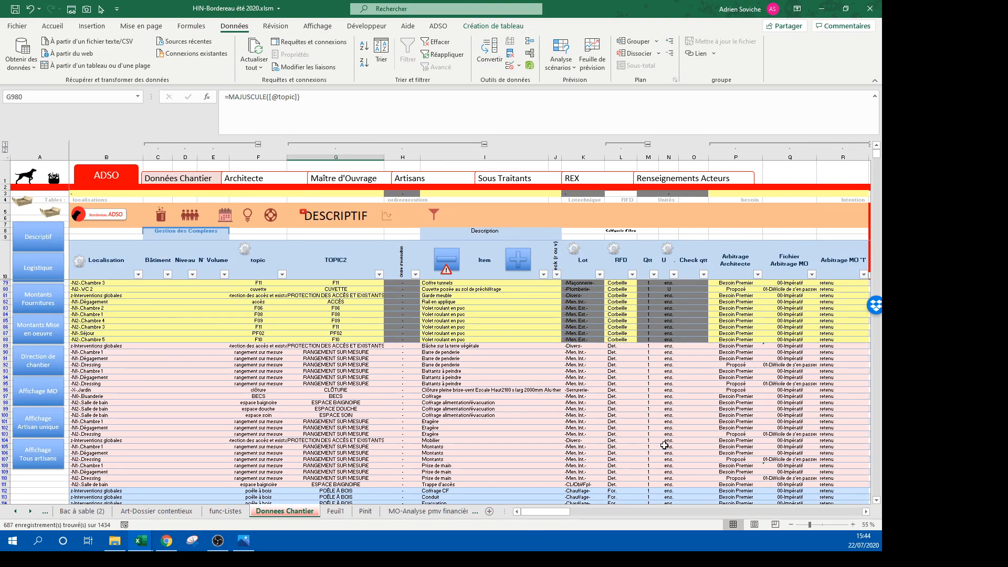
{"action": "left_click_drag", "start_coordinate": [553, 513], "coordinate": [592, 508]}
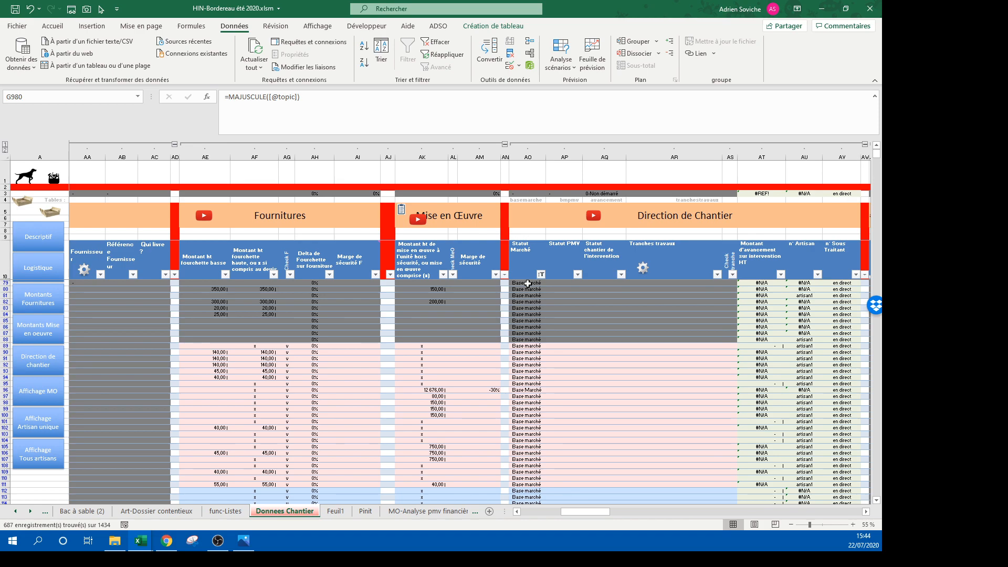
{"action": "left_click_drag", "start_coordinate": [527, 284], "coordinate": [527, 340]}
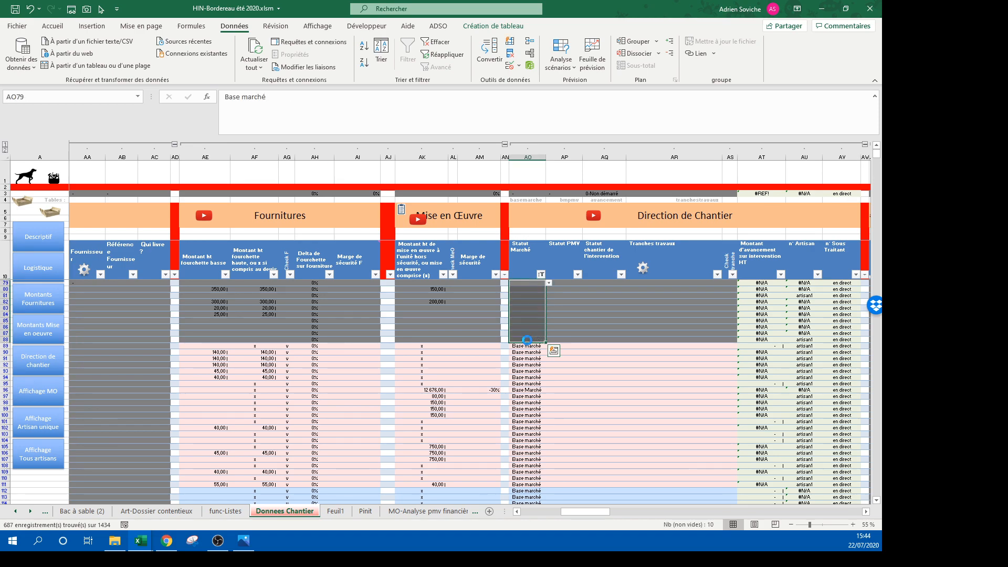
{"action": "key", "text": "Delete"}
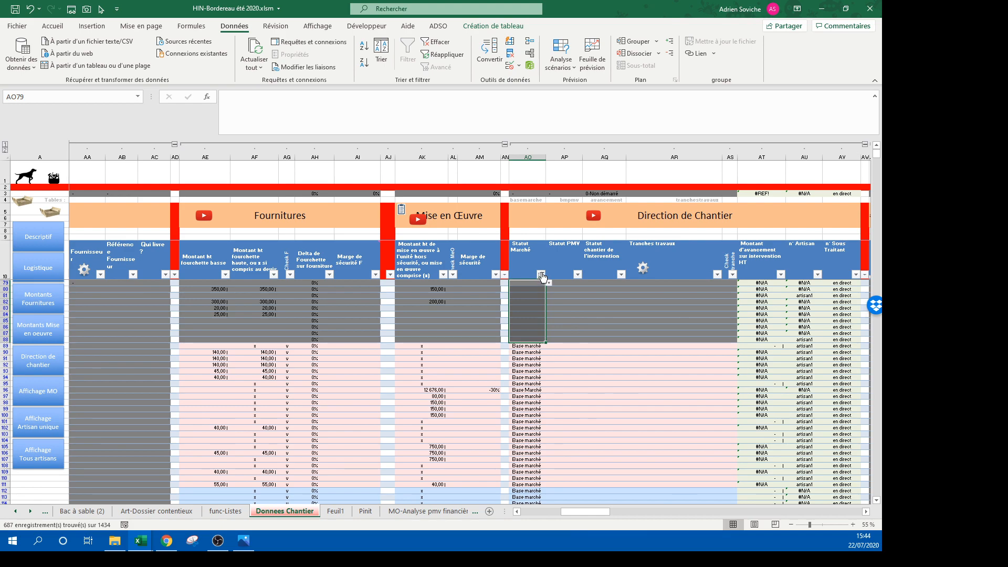
{"action": "left_click", "coordinate": [441, 55]}
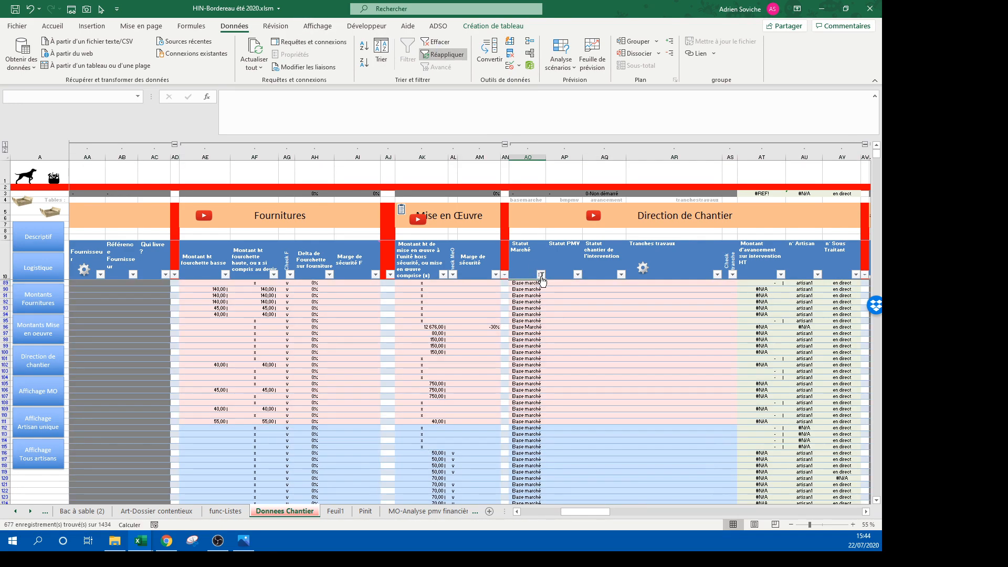
Step: Filter the RFD column to show only Q-Ch. items
{"action": "left_click_drag", "start_coordinate": [594, 512], "coordinate": [538, 517]}
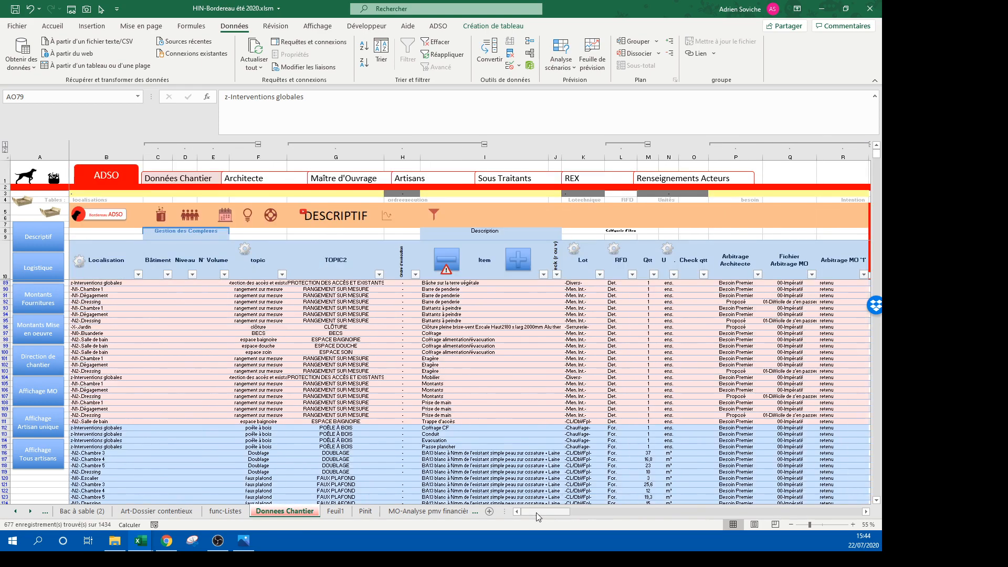
{"action": "left_click", "coordinate": [632, 274]}
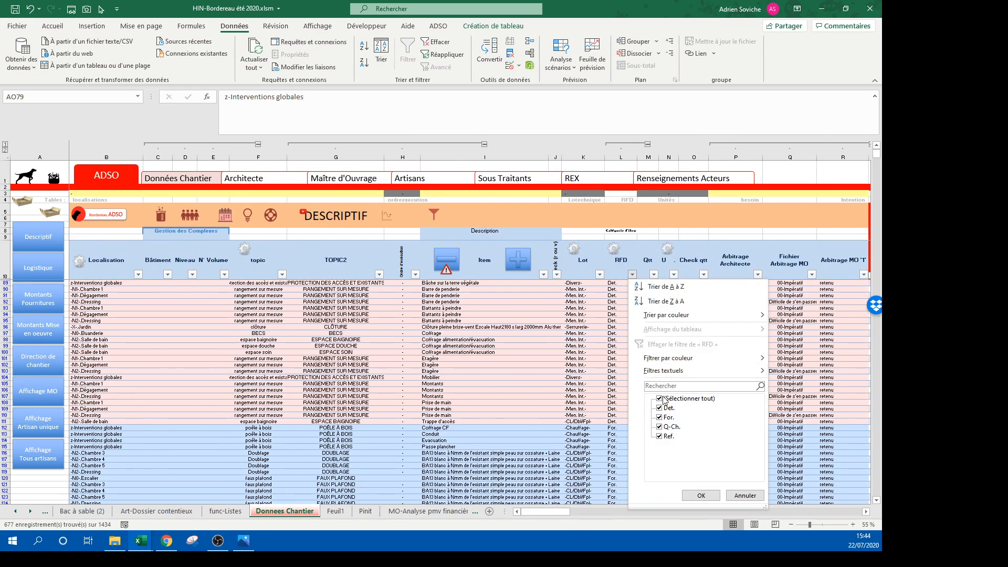
{"action": "left_click", "coordinate": [660, 427]}
{"action": "left_click", "coordinate": [660, 398]}
{"action": "left_click", "coordinate": [660, 427]}
{"action": "left_click", "coordinate": [701, 496]}
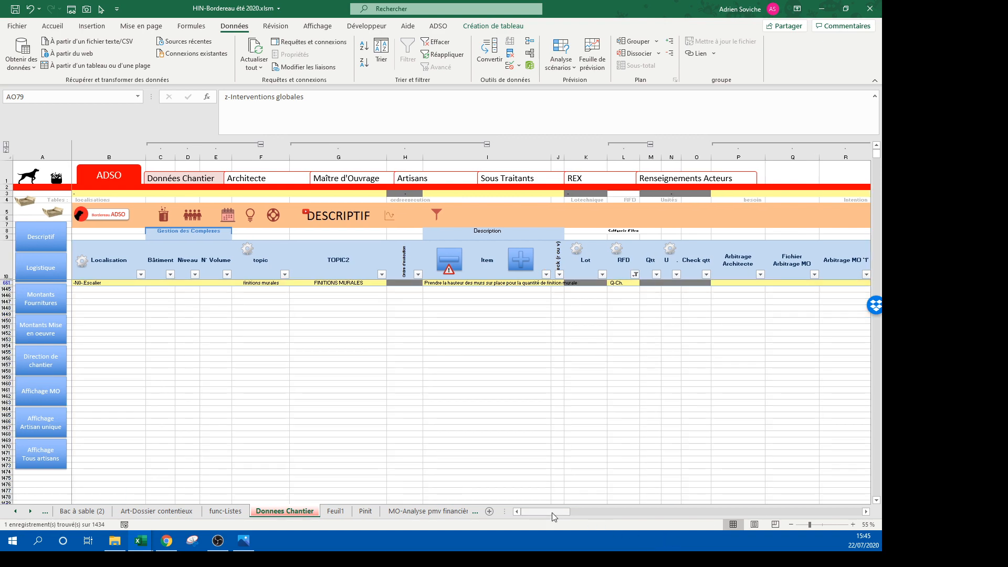
Step: Clear the Statut Marché value of the Q-Ch. item in -N0-.Escalier
{"action": "left_click_drag", "start_coordinate": [553, 513], "coordinate": [598, 510]}
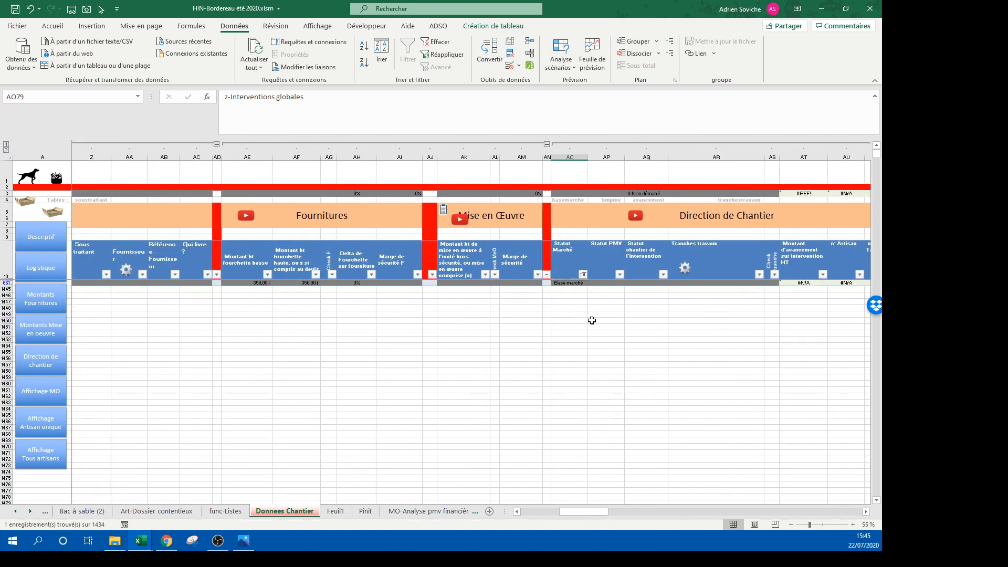
{"action": "left_click", "coordinate": [569, 283]}
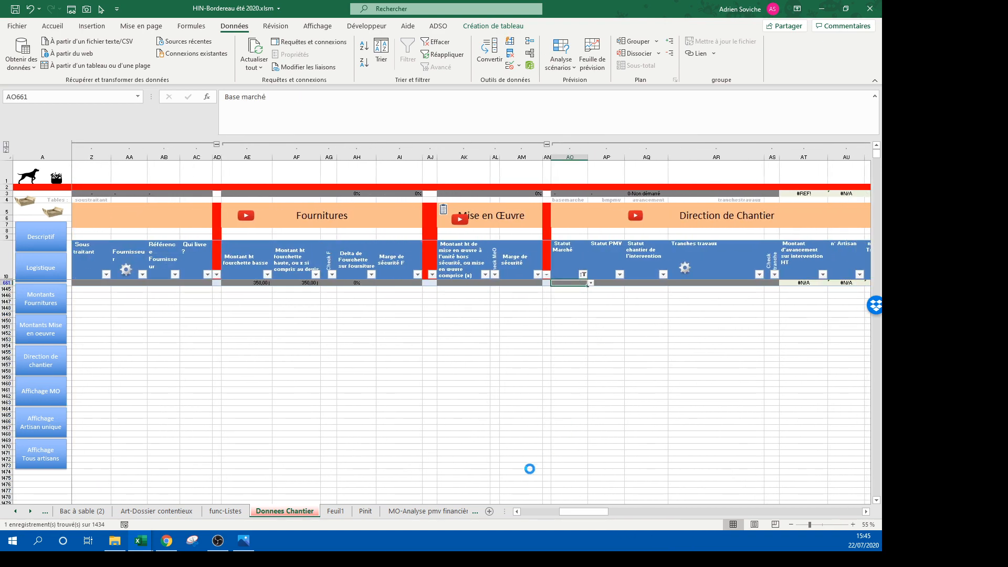
{"action": "left_click_drag", "start_coordinate": [582, 512], "coordinate": [472, 513]}
{"action": "left_click", "coordinate": [469, 390]}
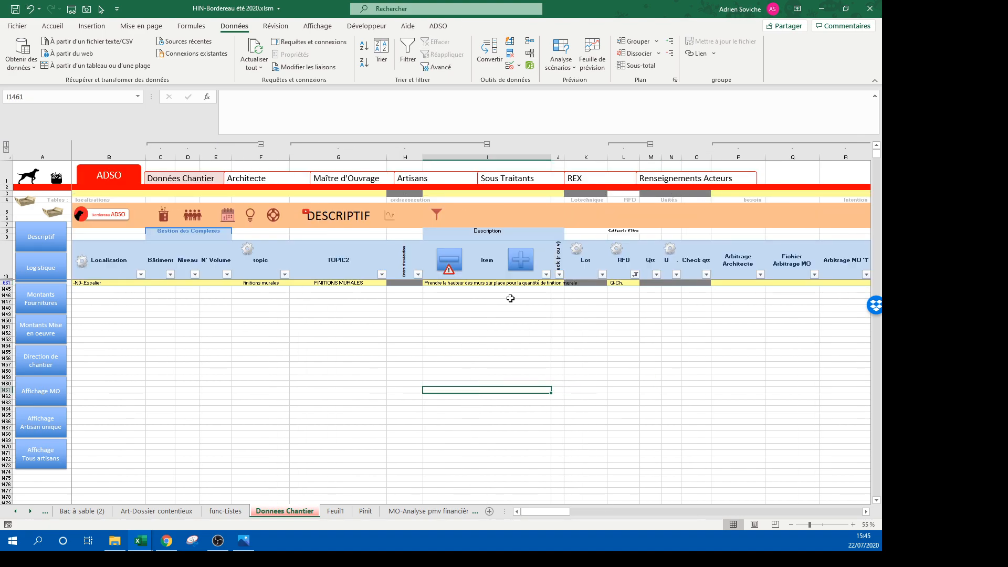
Step: Extend the RFD filter to include the Det., For. and Ref. items again
{"action": "left_click", "coordinate": [635, 275]}
{"action": "left_click", "coordinate": [661, 417]}
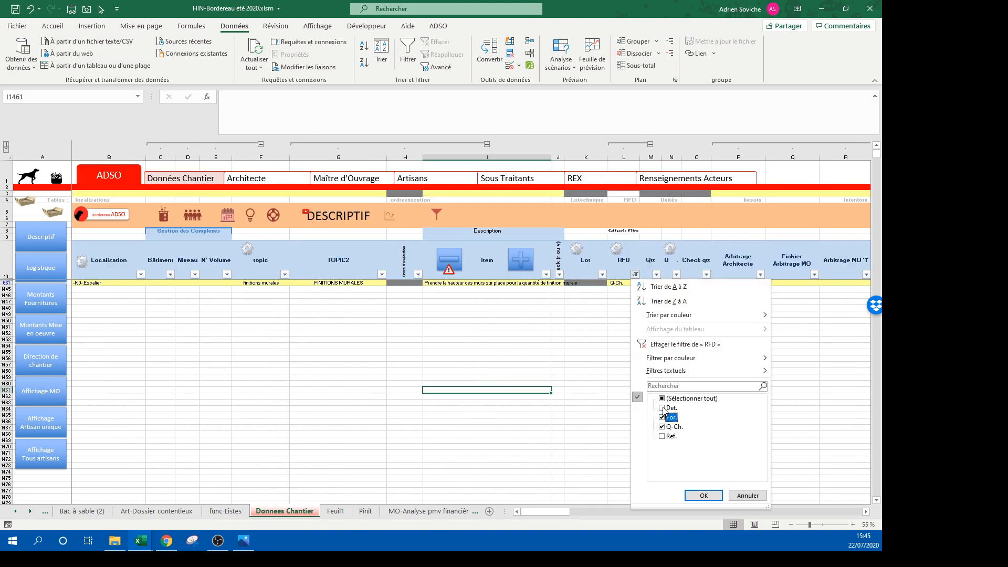
{"action": "left_click", "coordinate": [663, 436]}
{"action": "left_click", "coordinate": [704, 496]}
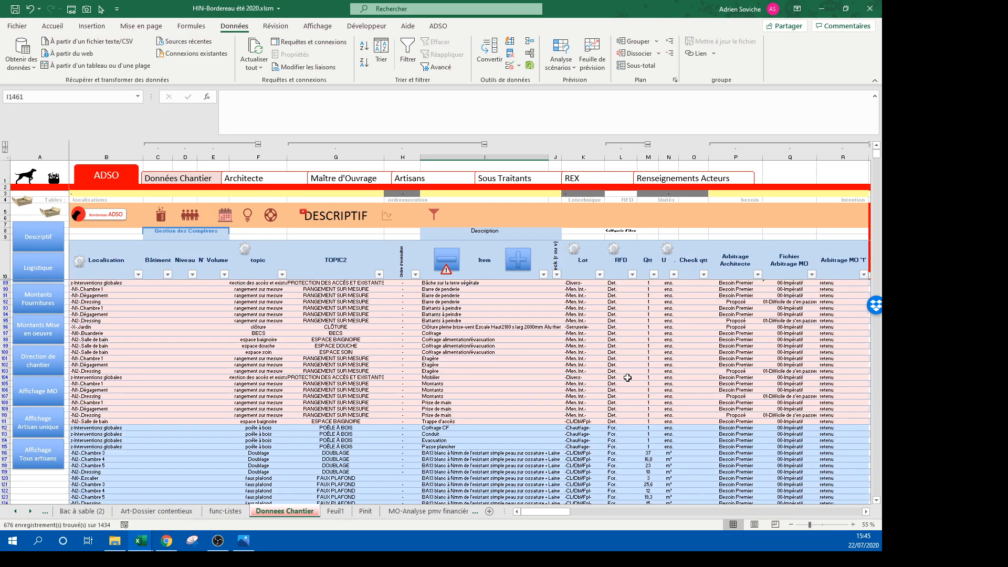
Step: Set the Mise en Œuvre Marge de sécurité to -30% for all filtered Base marché rows
{"action": "left_click_drag", "start_coordinate": [570, 512], "coordinate": [593, 509]}
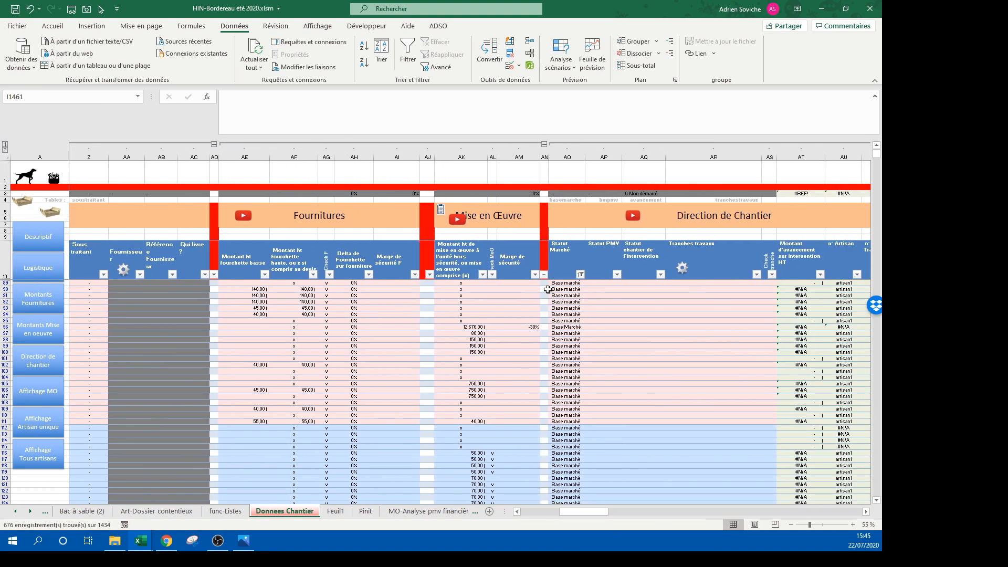
{"action": "left_click", "coordinate": [536, 274]}
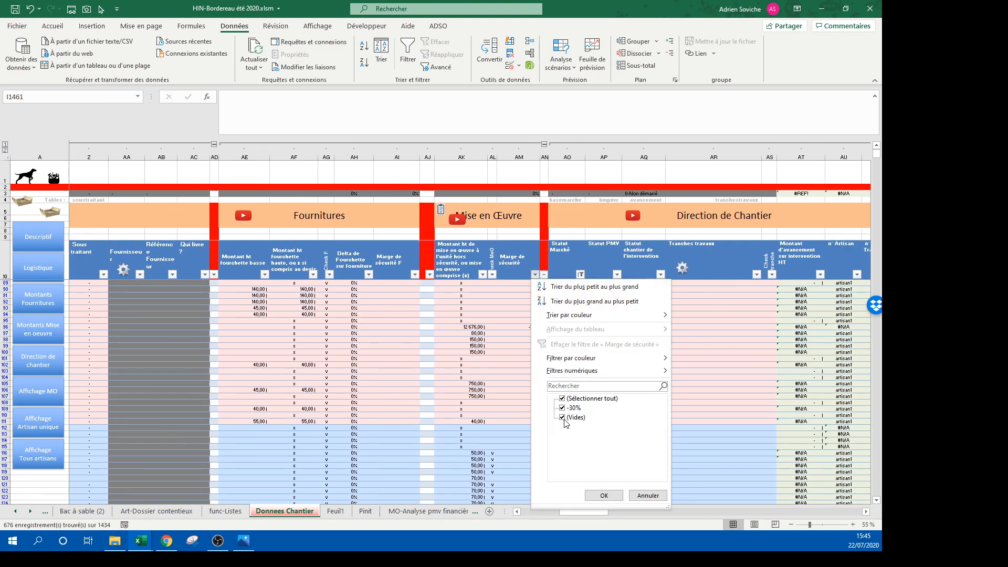
{"action": "key", "text": "Escape"}
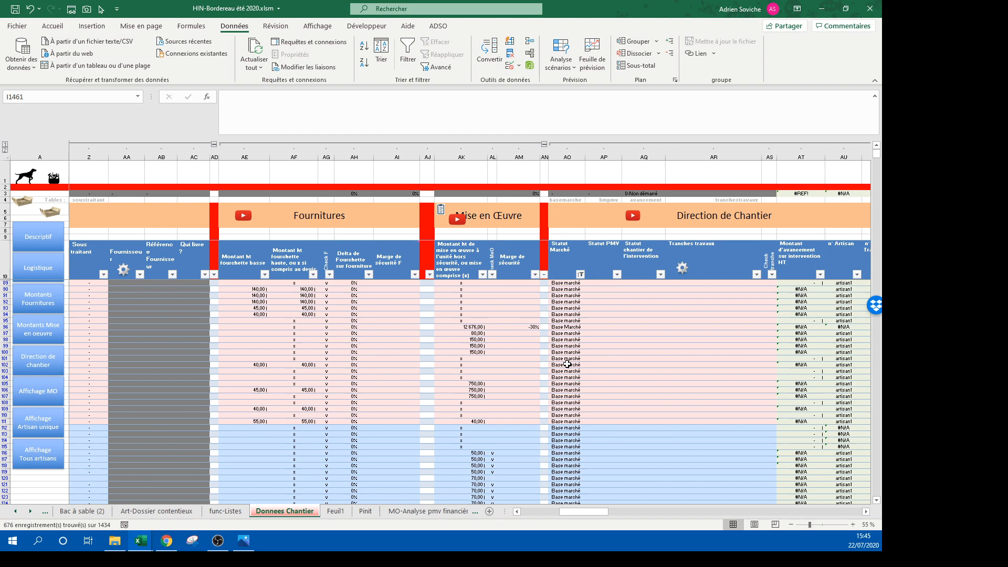
{"action": "left_click", "coordinate": [524, 242]}
{"action": "type", "text": "-30"}
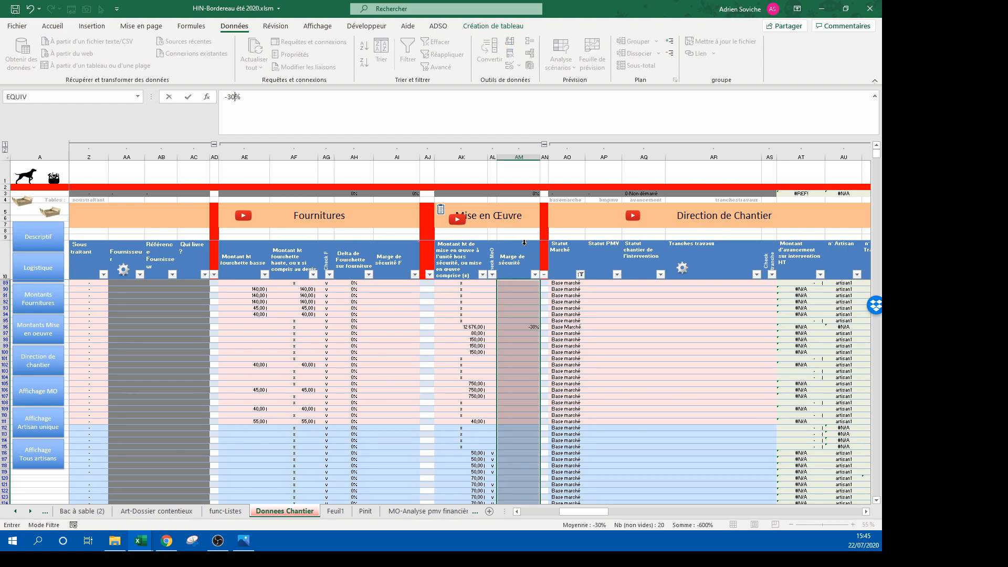
{"action": "key", "text": "ctrl+Return"}
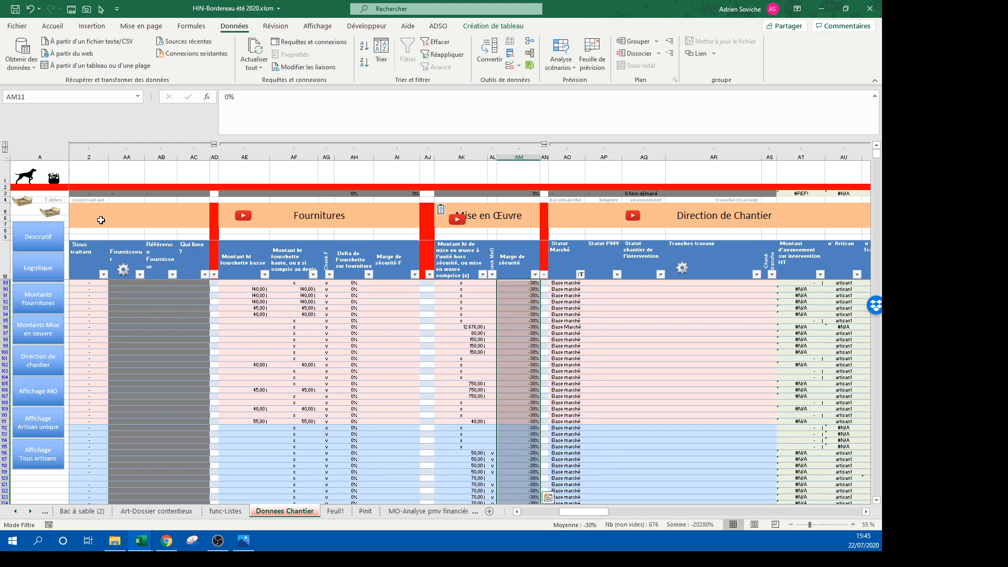
Step: Refresh the per-lot budget pivot table in Bac à sable (2) with the -30% margin
{"action": "left_click", "coordinate": [81, 511]}
{"action": "right_click", "coordinate": [207, 272]}
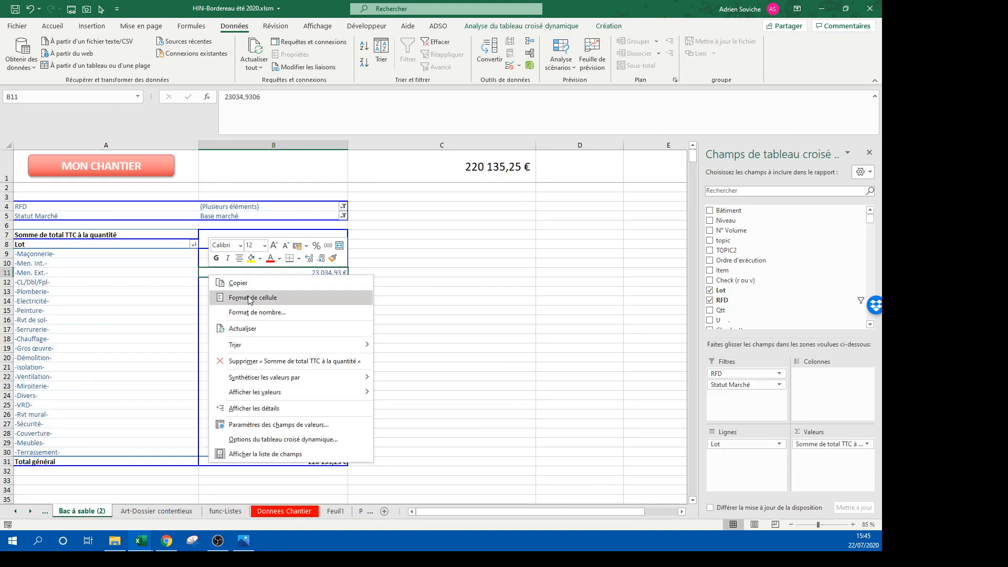
{"action": "left_click", "coordinate": [250, 330]}
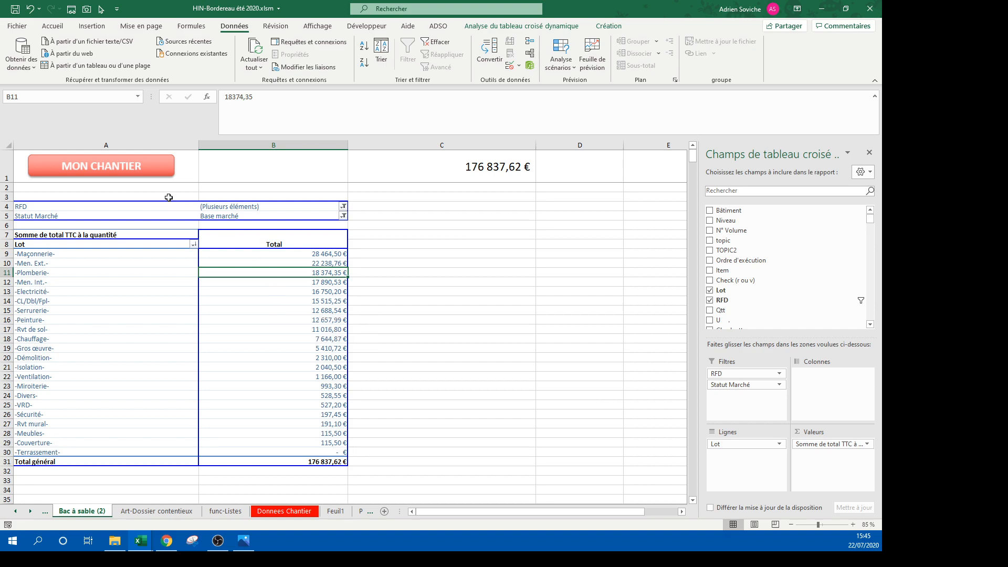
Step: Return to Donnees Chantier and set the Mise en Œuvre Marge de sécurité to -35% for all filtered rows
{"action": "left_click", "coordinate": [137, 171]}
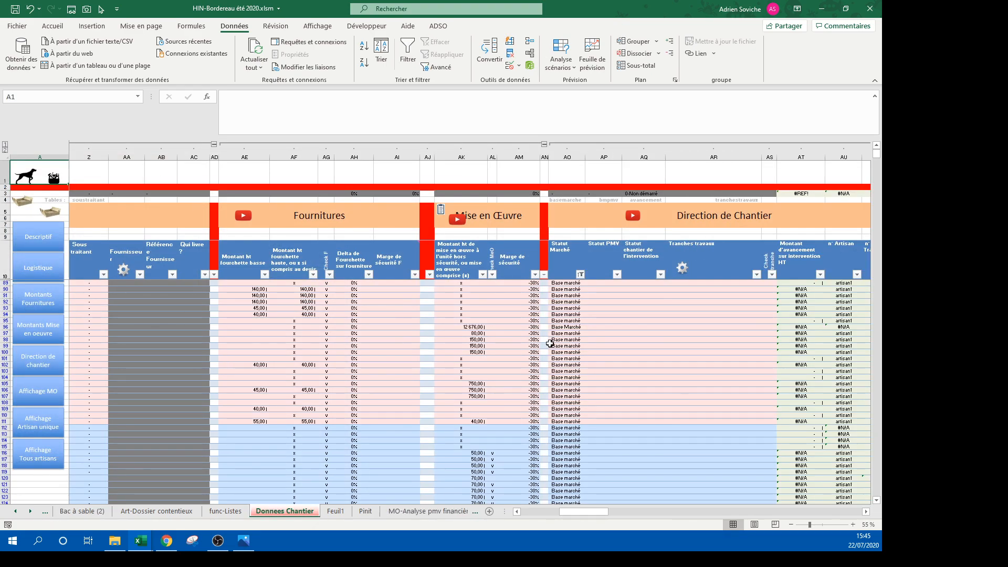
{"action": "left_click", "coordinate": [524, 242]}
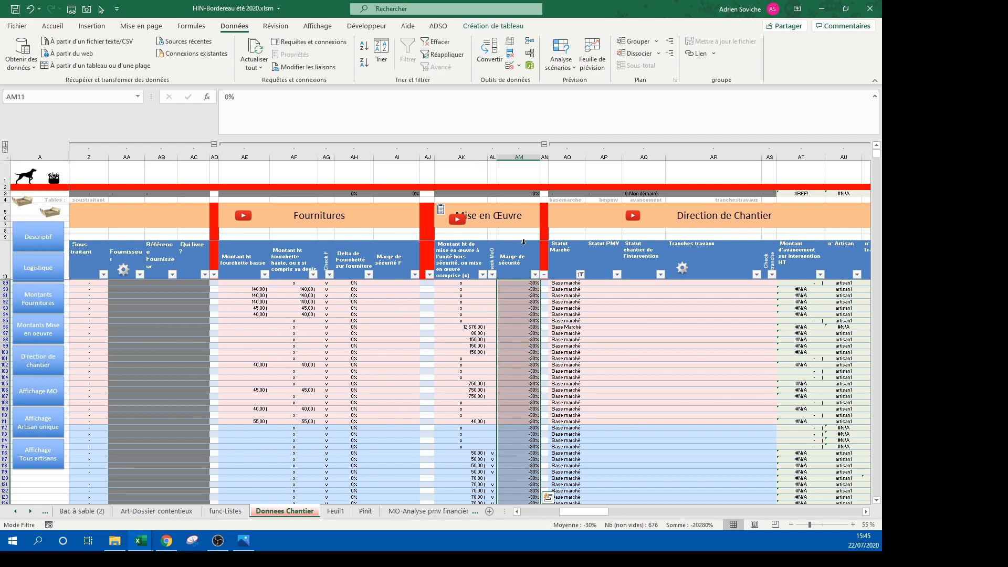
{"action": "type", "text": "-35"}
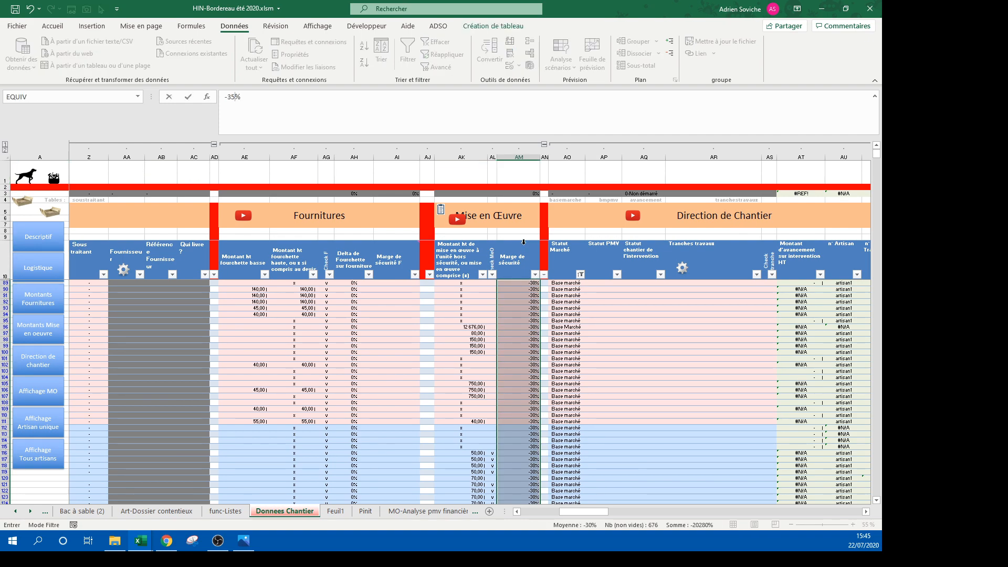
{"action": "key", "text": "ctrl+Return"}
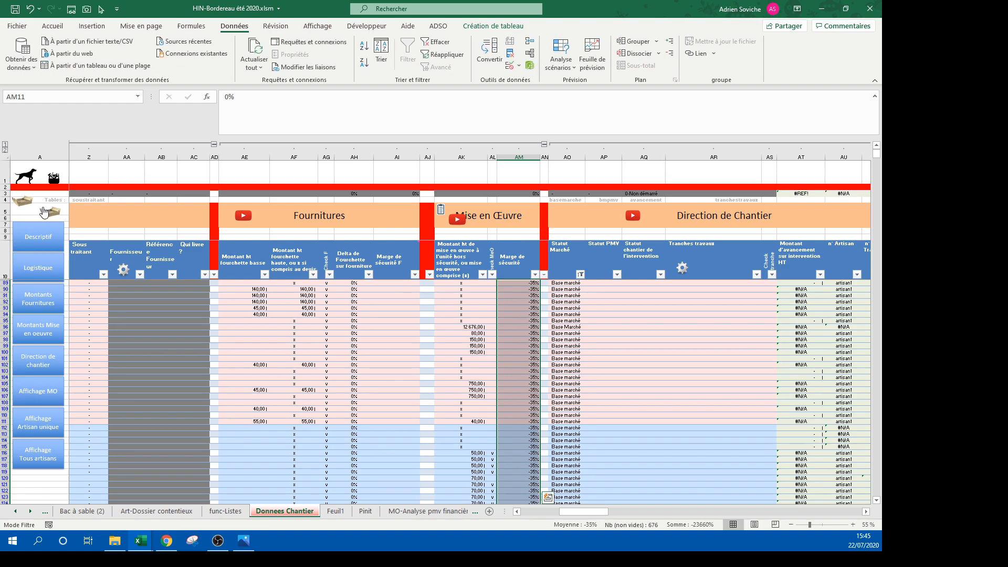
Step: Refresh the pivot table in Bac à sable (2) and review the total of each lot
{"action": "left_click", "coordinate": [39, 214]}
{"action": "right_click", "coordinate": [281, 313]}
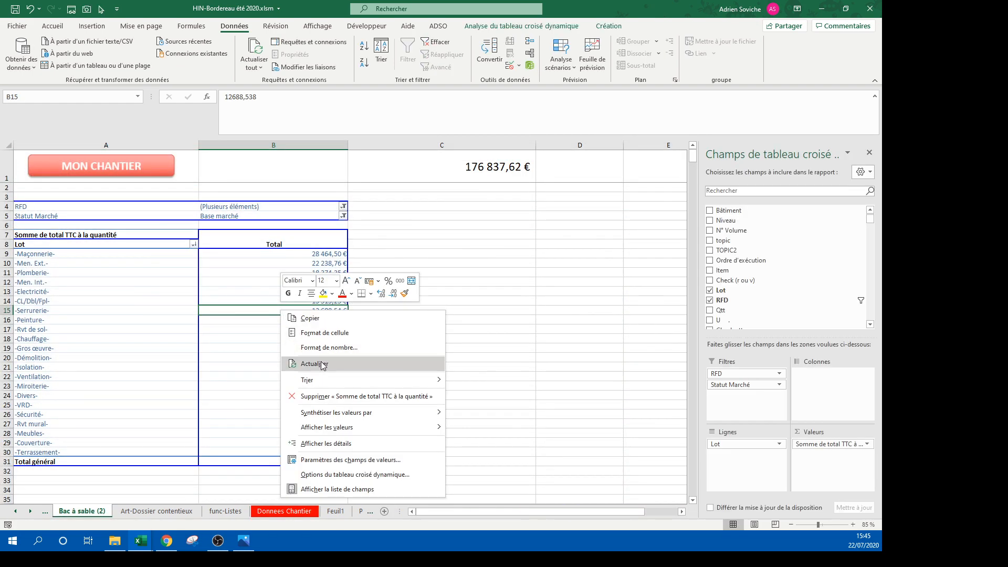
{"action": "left_click", "coordinate": [320, 361]}
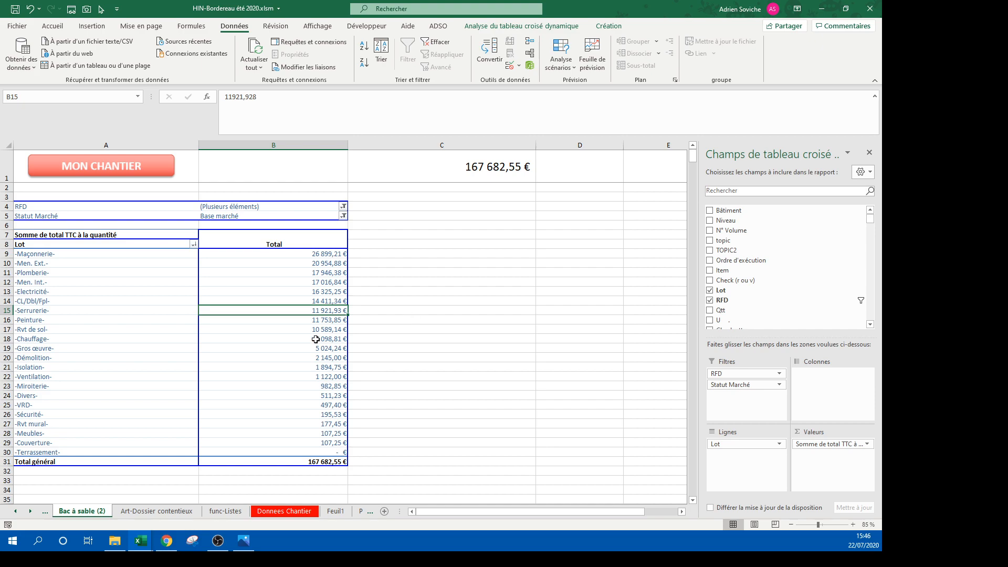
{"action": "mouse_move", "coordinate": [324, 298]}
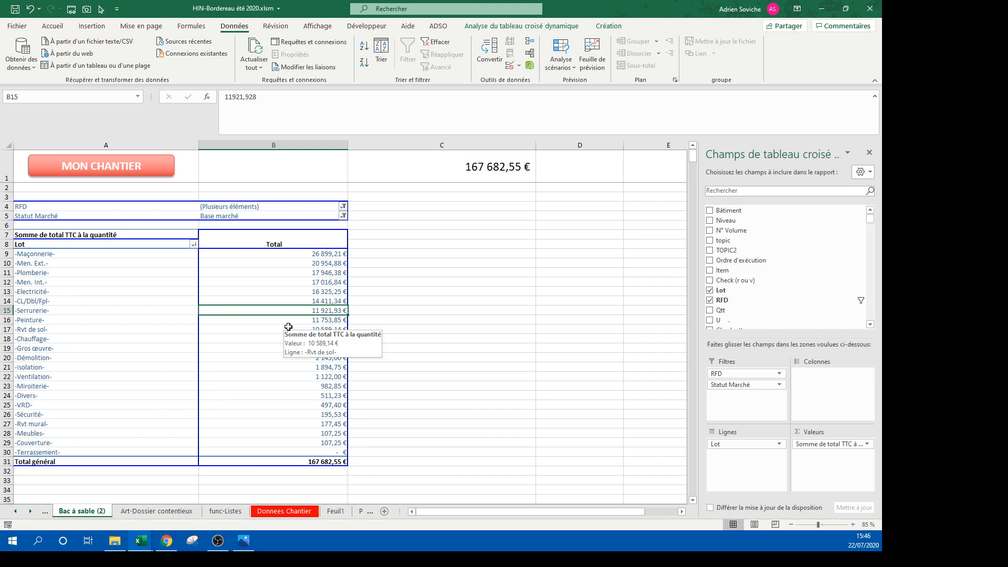
Step: Save the workbook and return to Donnees Chantier
{"action": "left_click", "coordinate": [469, 364]}
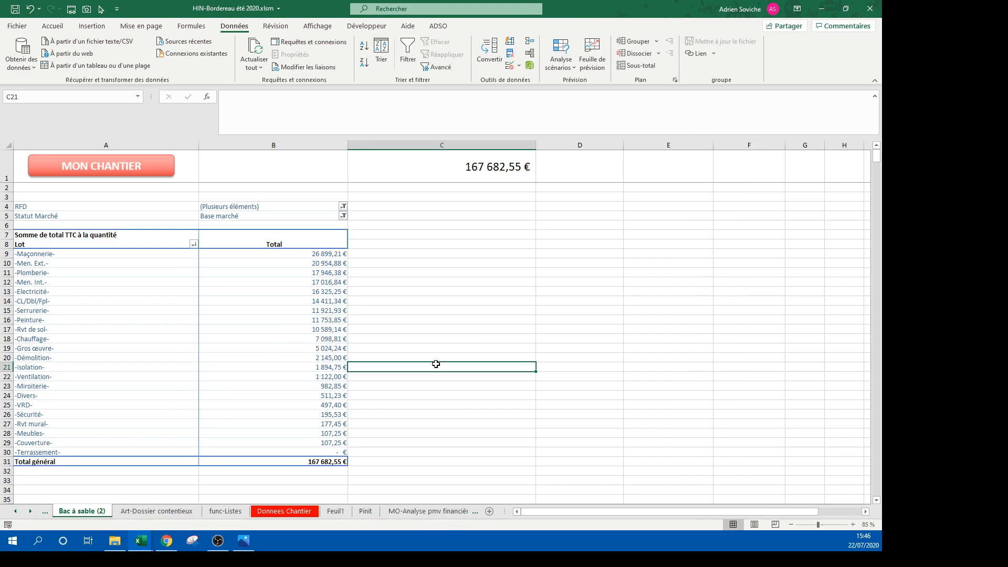
{"action": "left_click", "coordinate": [14, 9]}
{"action": "left_click", "coordinate": [153, 170]}
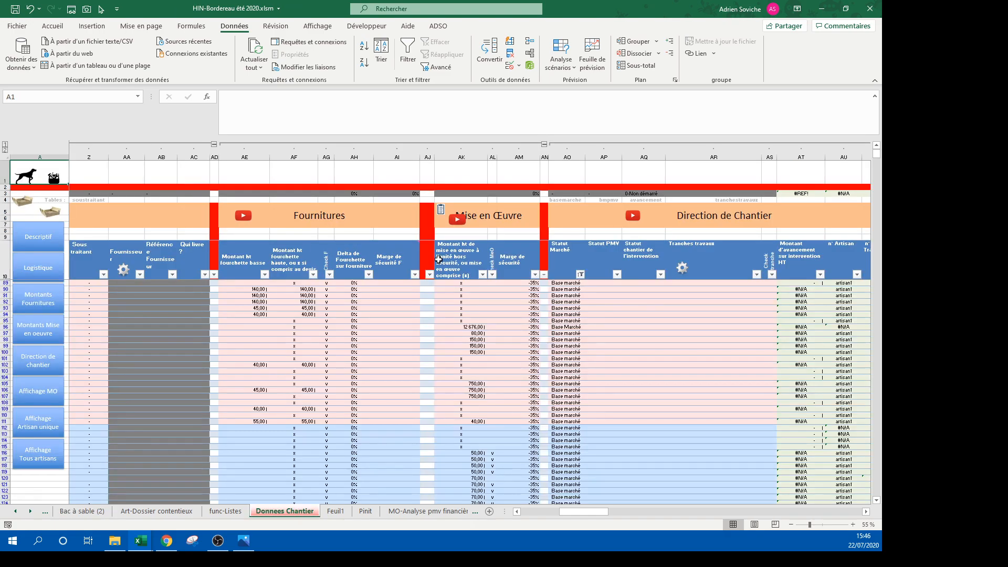
Step: Clear the Mise en Œuvre Marge de sécurité values from all filtered rows
{"action": "left_click", "coordinate": [534, 274]}
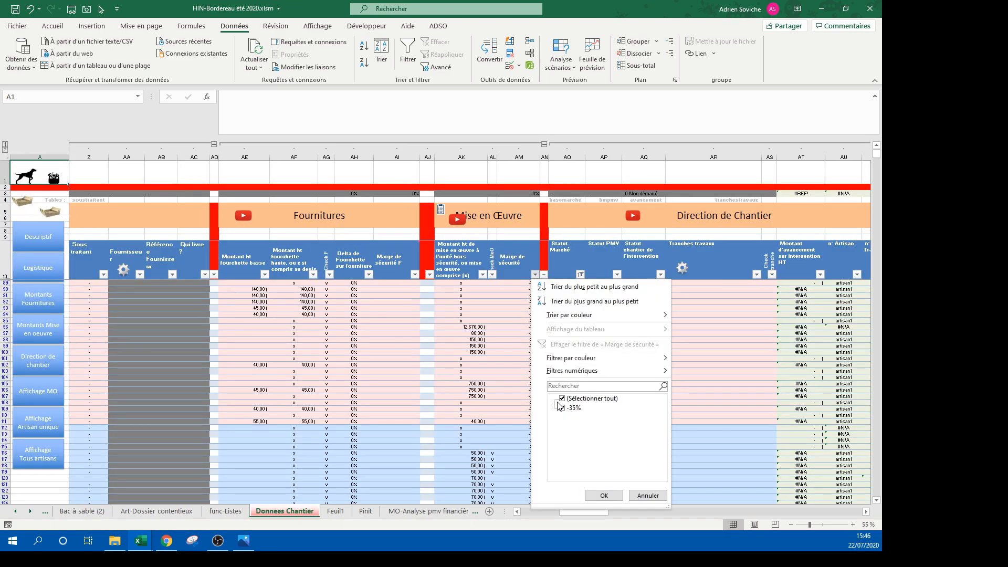
{"action": "key", "text": "Escape"}
{"action": "left_click", "coordinate": [532, 240]}
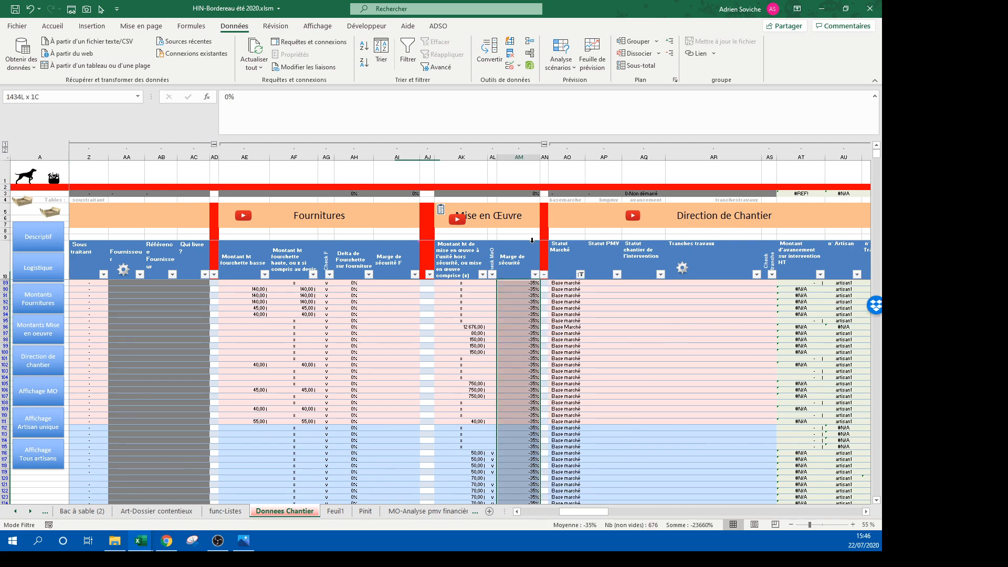
{"action": "key", "text": "Delete"}
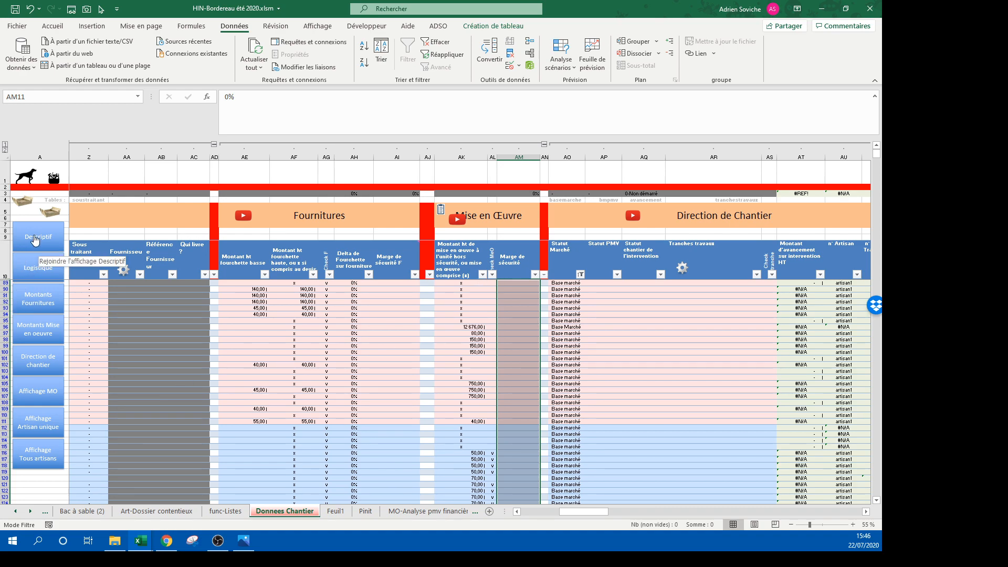
Step: Refresh the per-lot budget pivot table in Bac à sable (2) without the labour security margin
{"action": "left_click", "coordinate": [51, 212]}
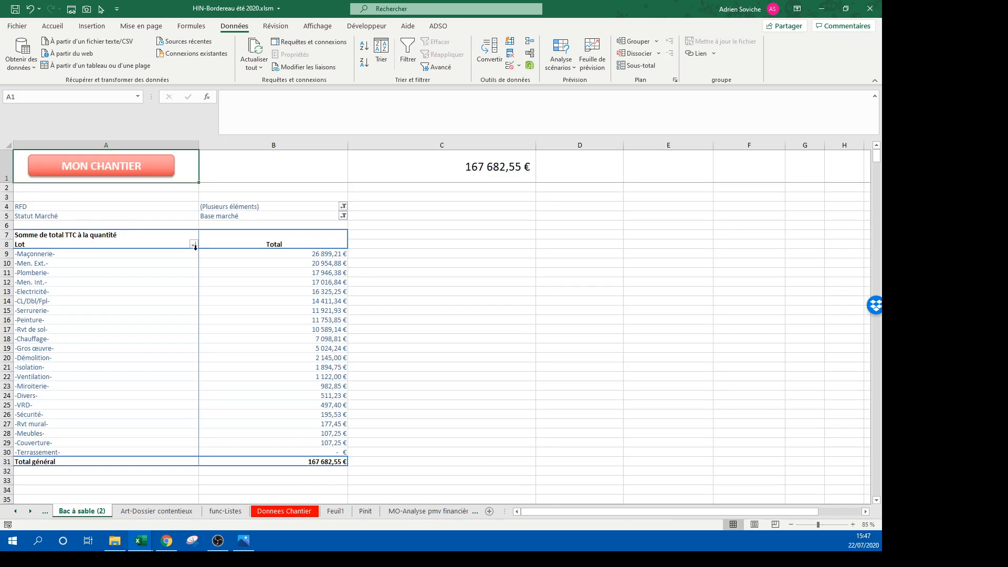
{"action": "right_click", "coordinate": [216, 288]}
{"action": "left_click", "coordinate": [257, 338]}
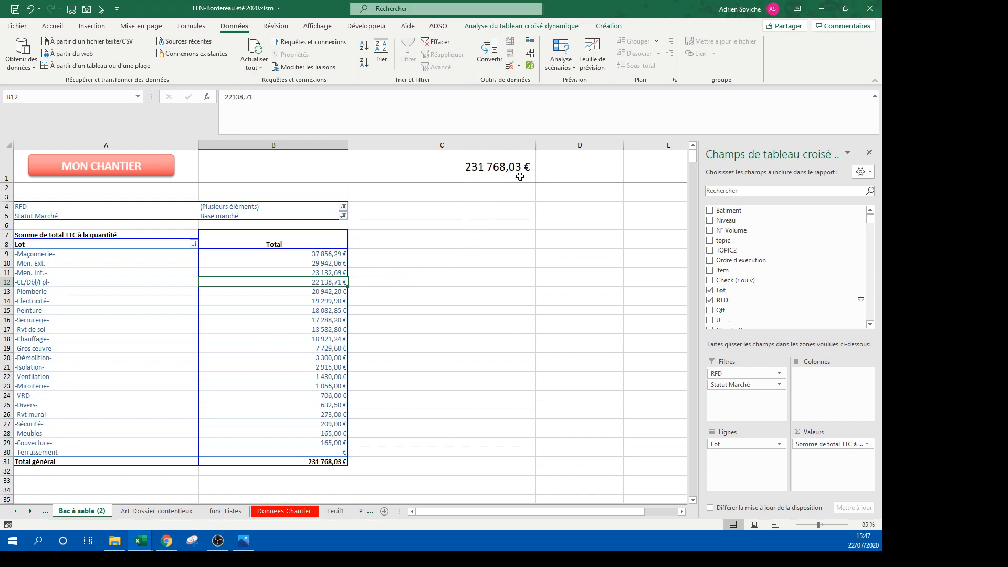
Step: Open the Historique Financier sheet via Donnees Chantier and add a table row with a Montant of 231768
{"action": "left_click", "coordinate": [149, 169]}
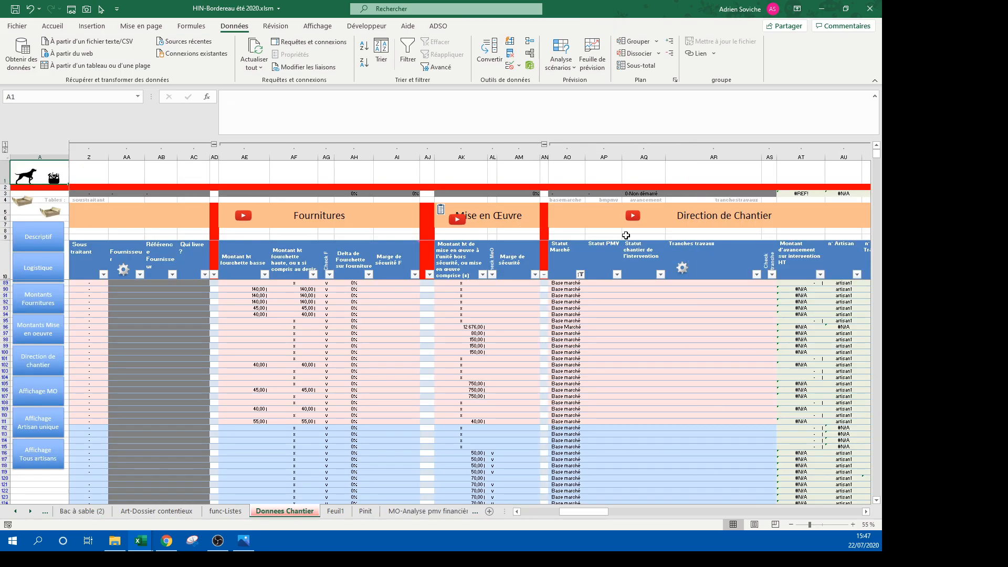
{"action": "left_click_drag", "start_coordinate": [580, 513], "coordinate": [532, 512]}
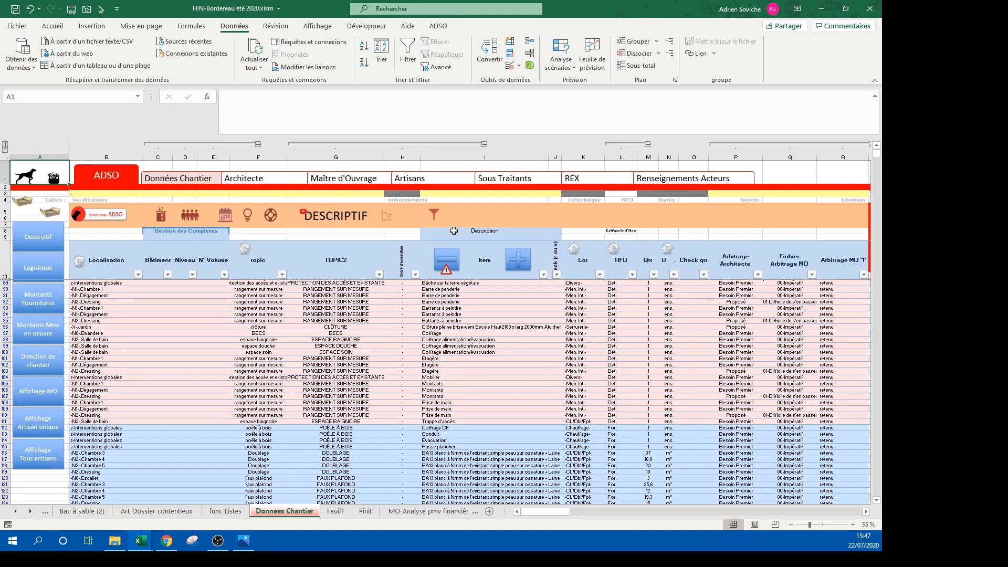
{"action": "left_click", "coordinate": [385, 220]}
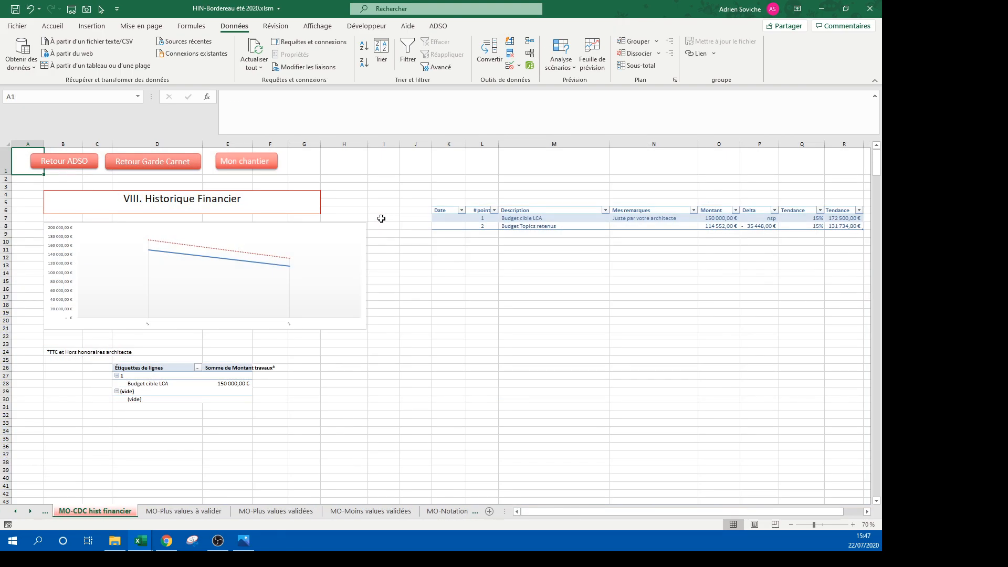
{"action": "left_click", "coordinate": [720, 234]}
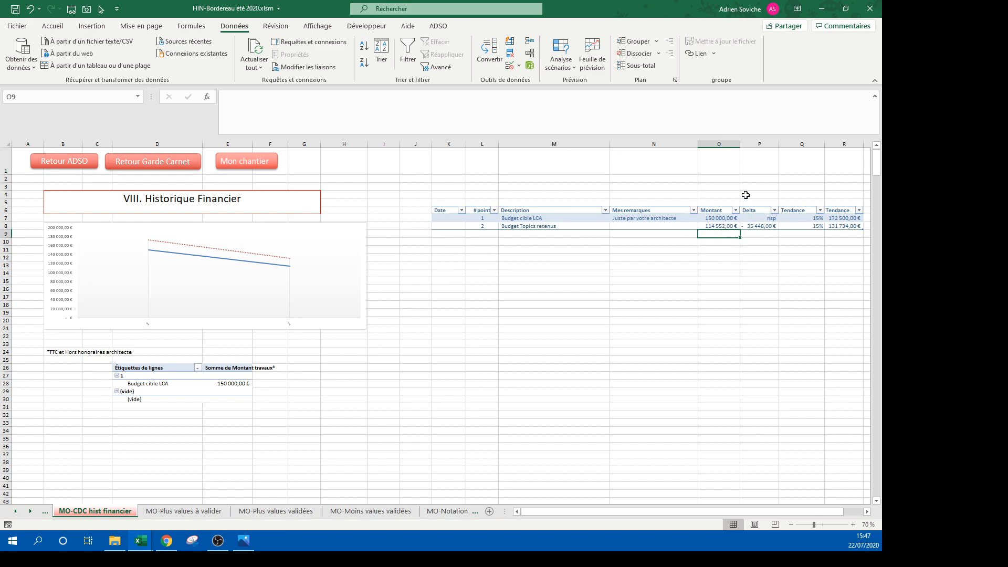
{"action": "type", "text": "231768"}
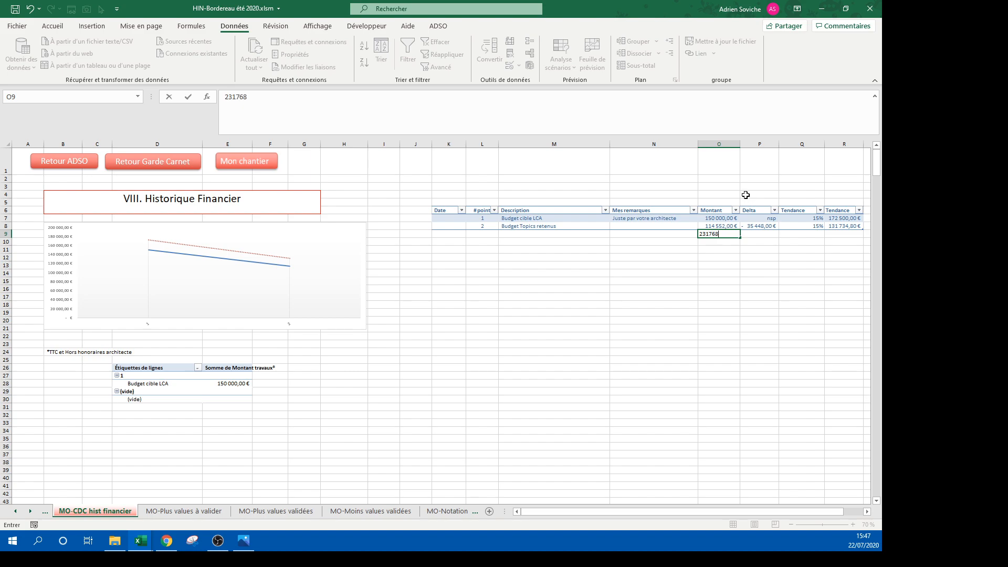
{"action": "key", "text": "Return"}
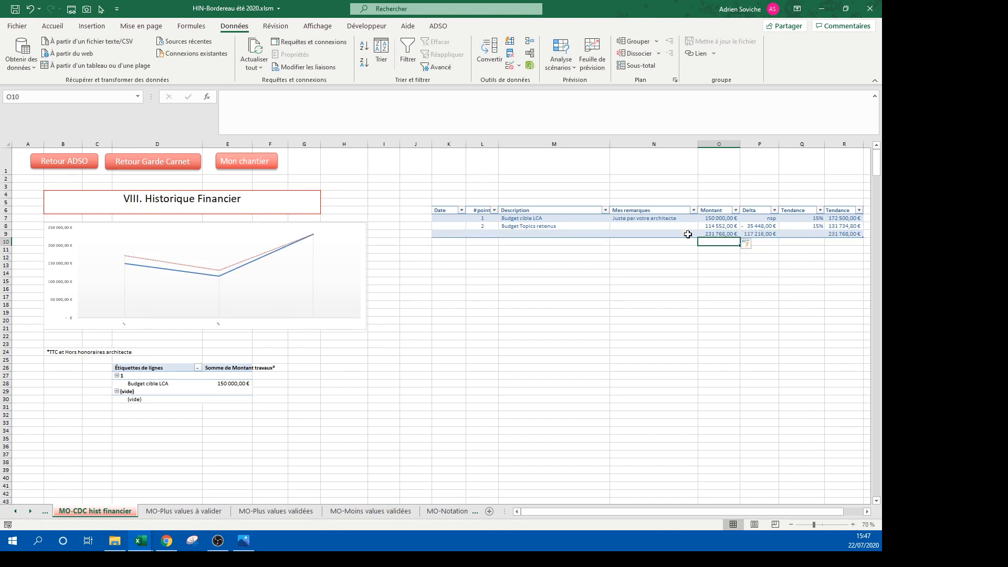
Step: Set the Tendance percentage of the new 231 768 € row to -30%
{"action": "left_click", "coordinate": [812, 235]}
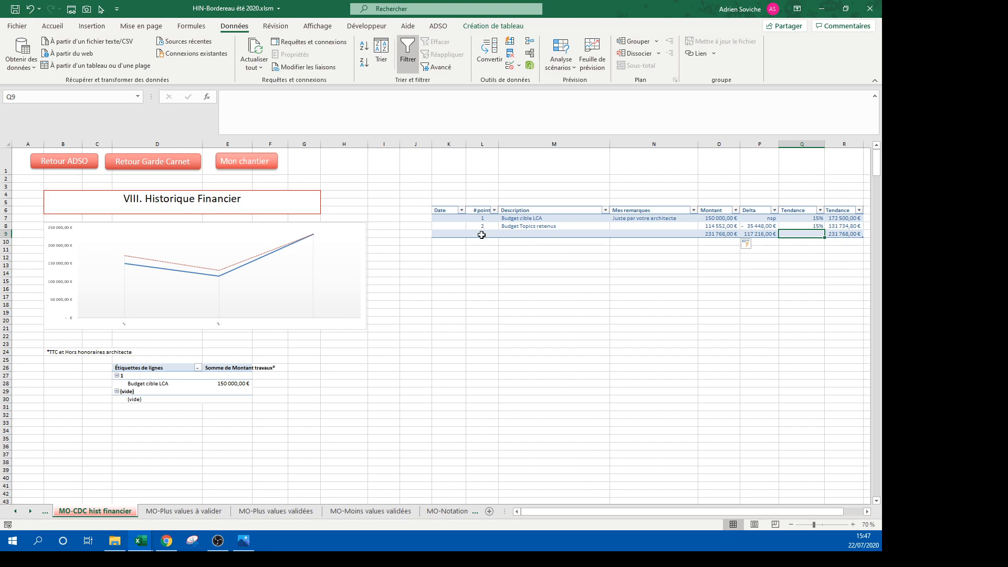
{"action": "type", "text": "-"}
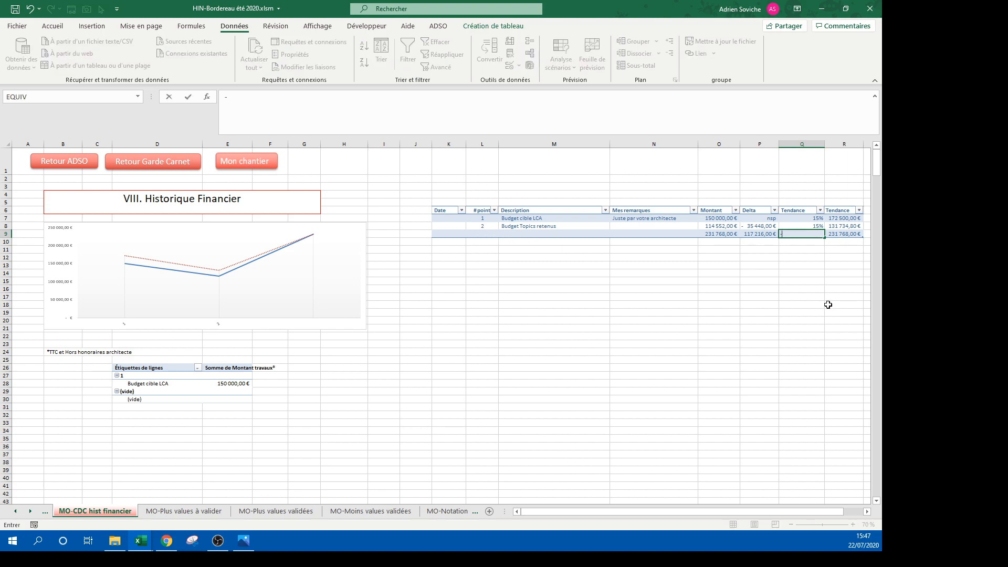
{"action": "type", "text": "30"}
{"action": "key", "text": "Return"}
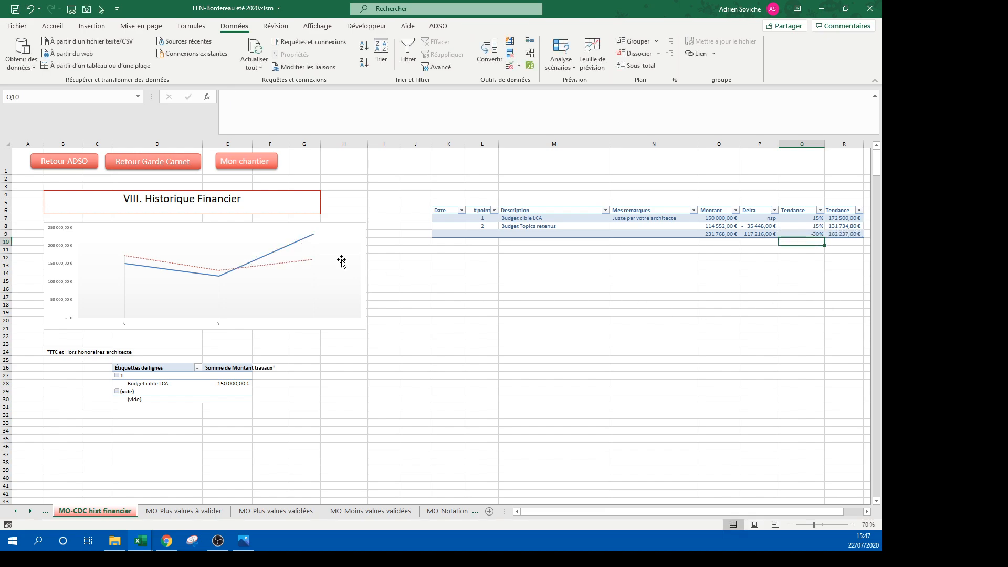
Step: Number the 231 768 € row as point 3 and describe it as "1er jet d'analyse budget pour Arbitrage 2"
{"action": "left_click", "coordinate": [486, 235]}
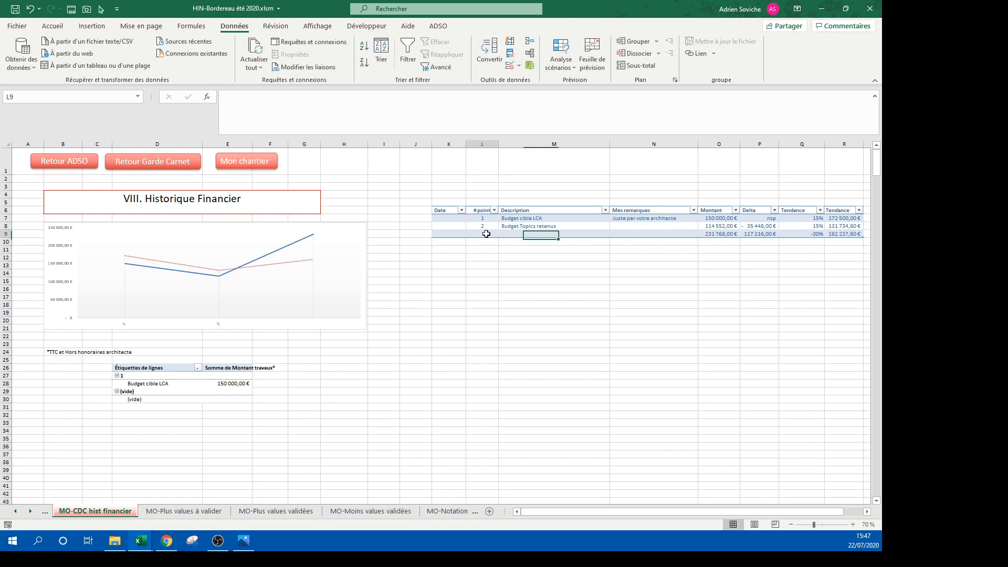
{"action": "key", "text": "Tab"}
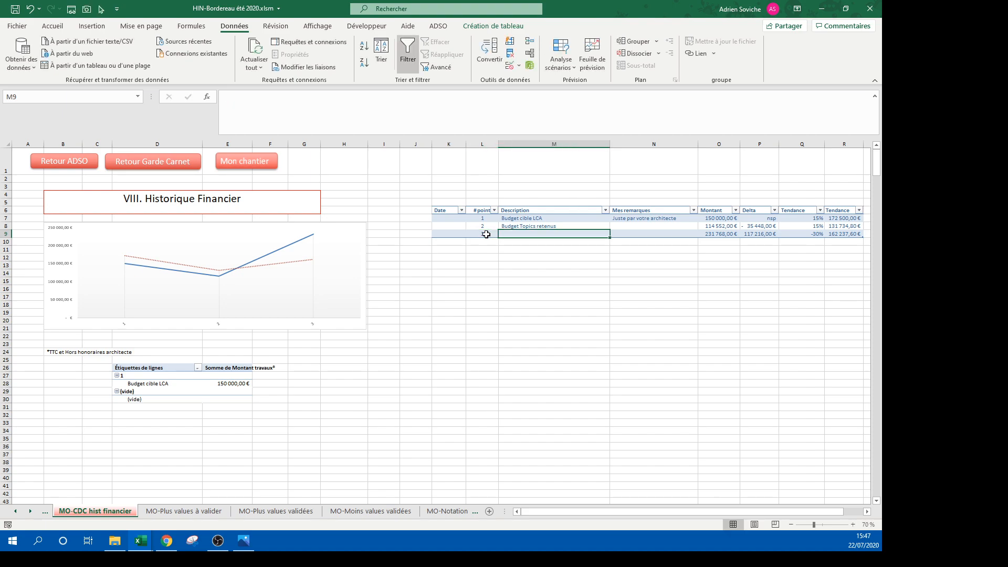
{"action": "type", "text": "1er jet d"}
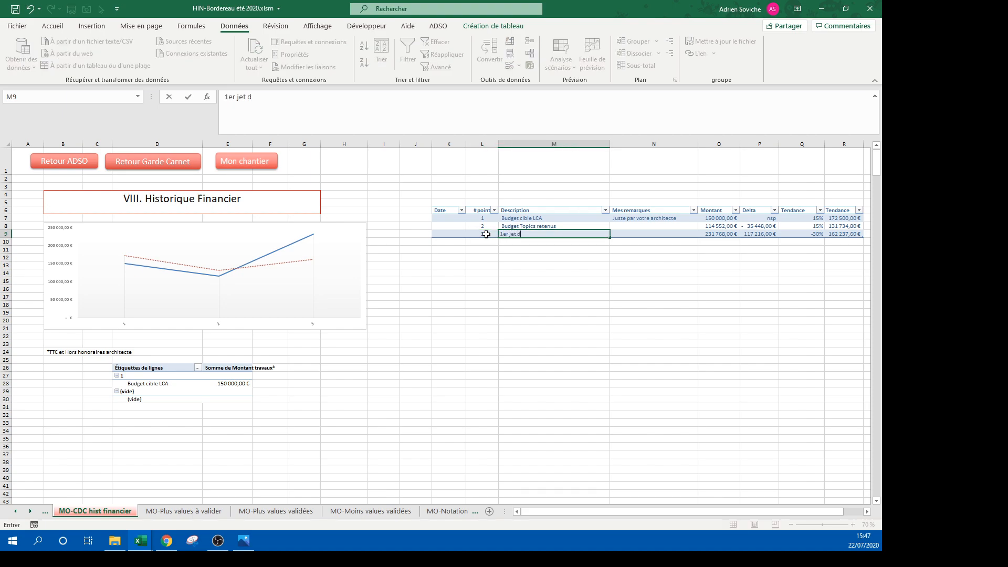
{"action": "type", "text": "'analyse budget pour Arbitrage"}
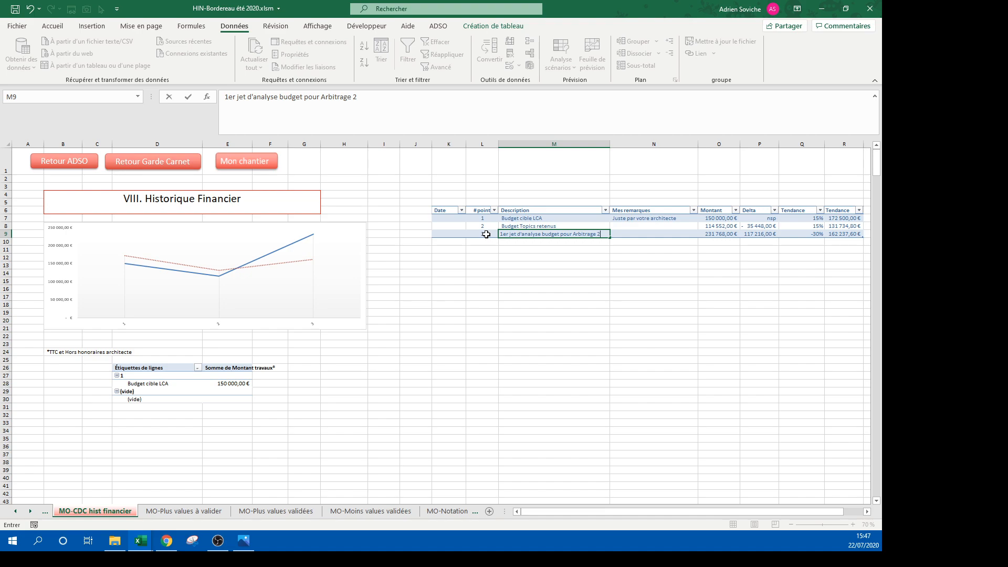
{"action": "type", "text": " 2"}
{"action": "left_click", "coordinate": [486, 234]}
Step: Add point 4 to the financial history table with a Tendance of 0%
{"action": "left_click", "coordinate": [482, 241]}
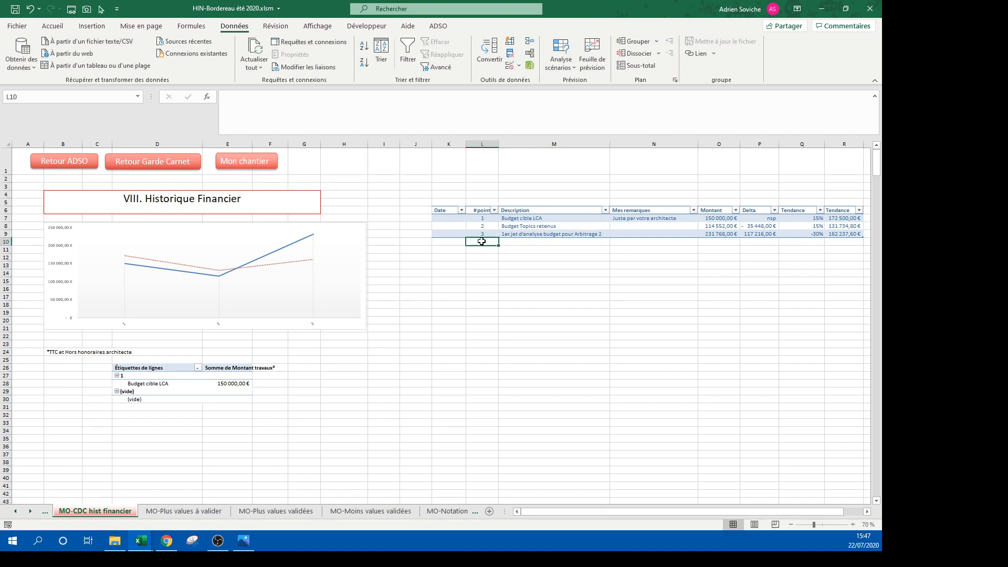
{"action": "type", "text": "4"}
{"action": "key", "text": "Tab"}
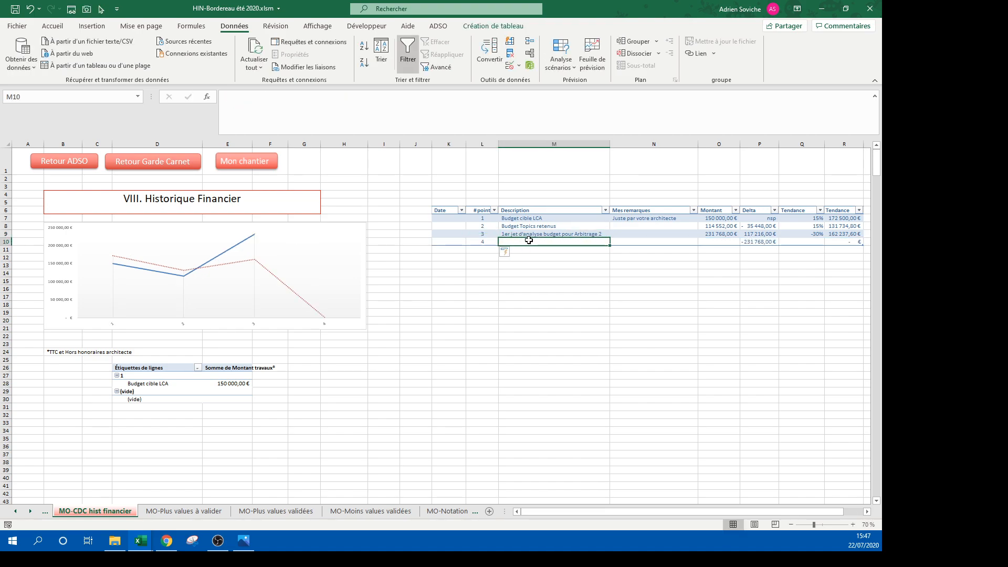
{"action": "left_click", "coordinate": [807, 244]}
{"action": "type", "text": "0"}
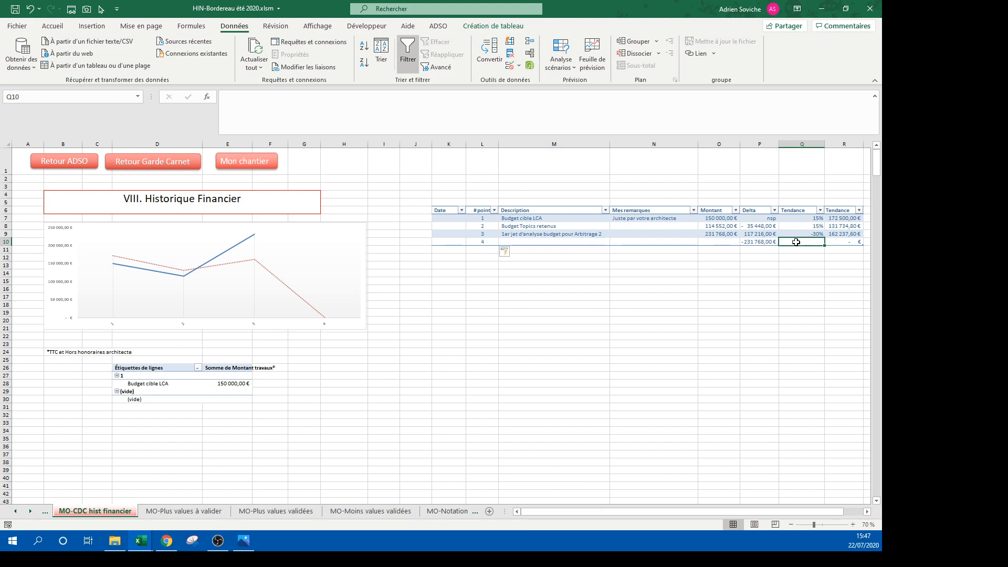
{"action": "key", "text": "Return"}
Step: Enter "Application de marge négative" as the description of point 4
{"action": "left_click", "coordinate": [712, 240]}
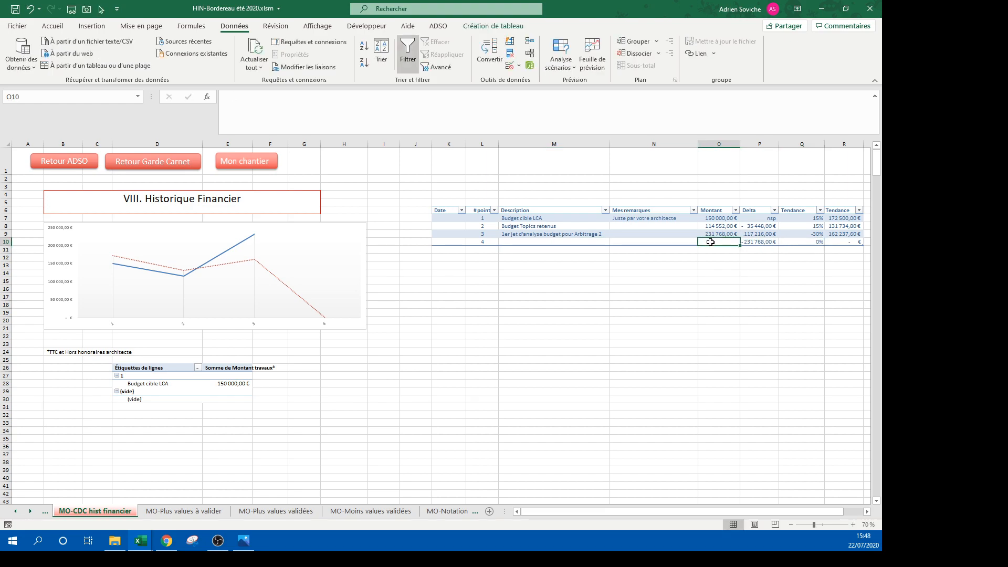
{"action": "left_click", "coordinate": [536, 243]}
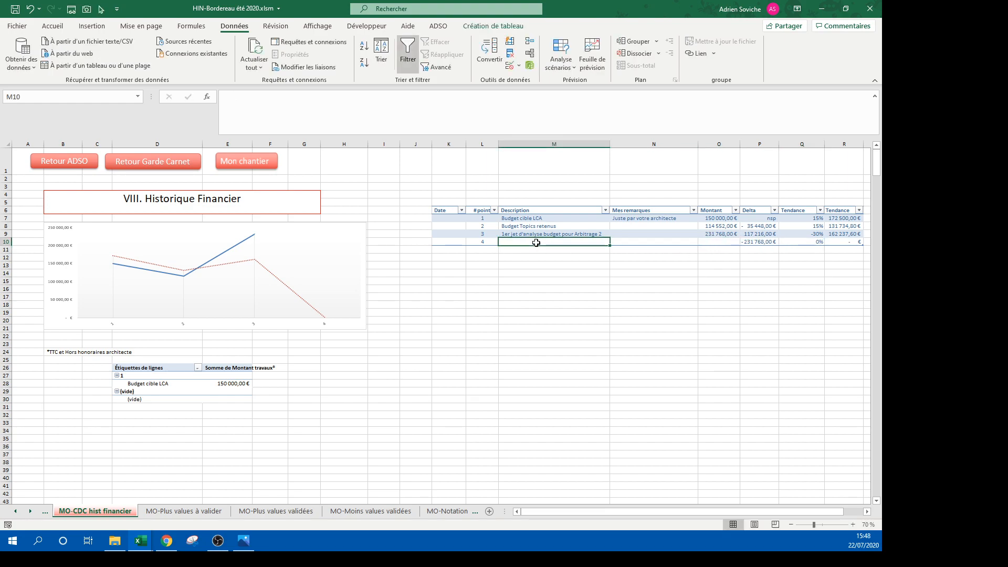
{"action": "type", "text": "Application de"}
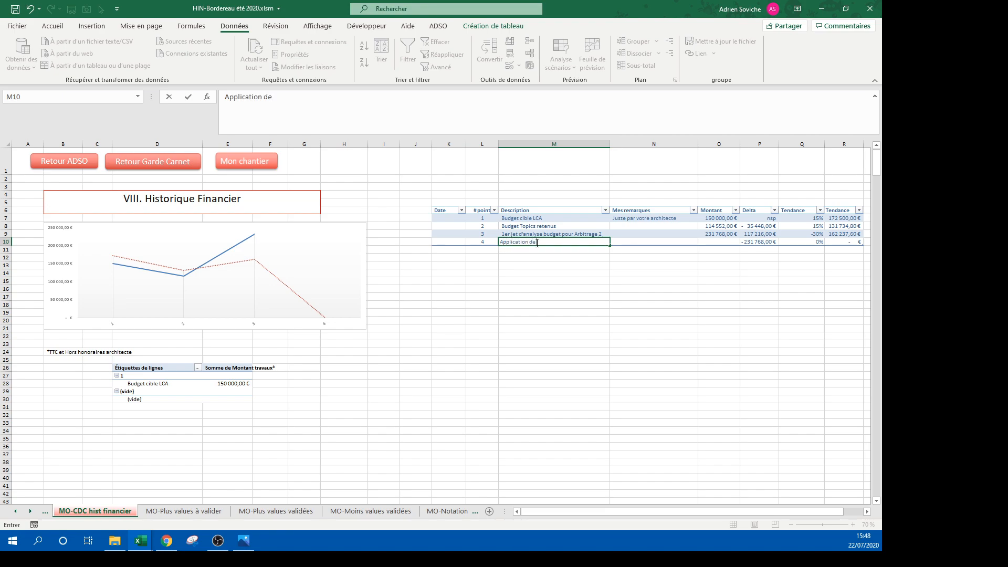
{"action": "type", "text": " 35"}
{"action": "type", "text": "rge négat"}
{"action": "key", "text": "Tab"}
{"action": "key", "text": "Tab"}
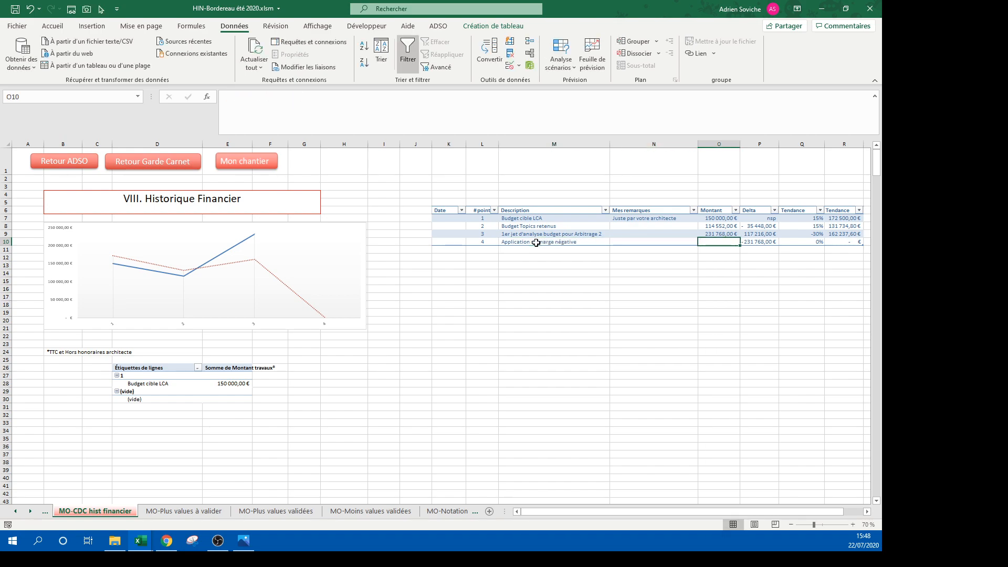
Step: Return to Donnees Chantier and set the Mise en Œuvre Marge de sécurité to -35% for all filtered rows
{"action": "left_click", "coordinate": [233, 162]}
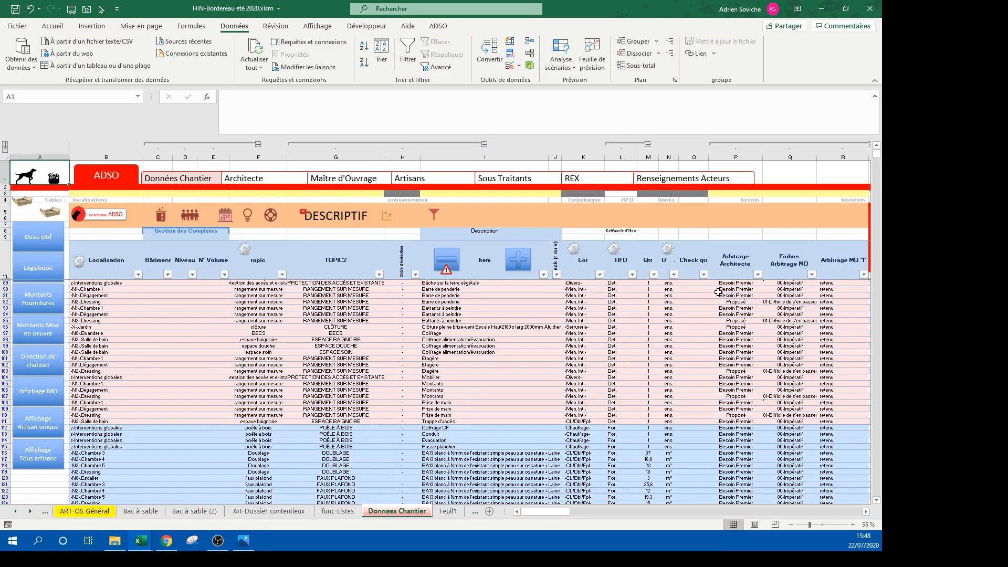
{"action": "left_click_drag", "start_coordinate": [546, 513], "coordinate": [583, 513]}
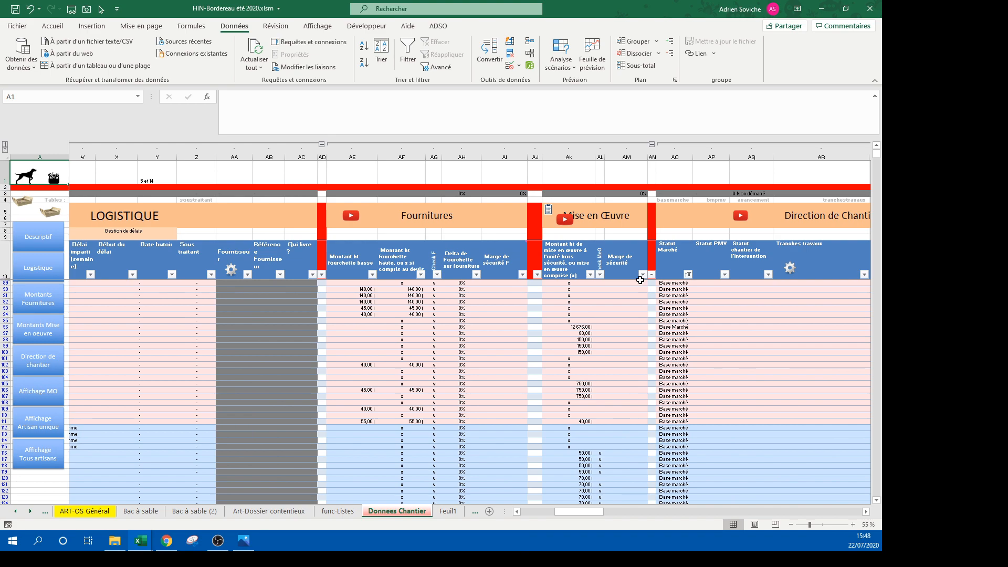
{"action": "left_click", "coordinate": [627, 242]}
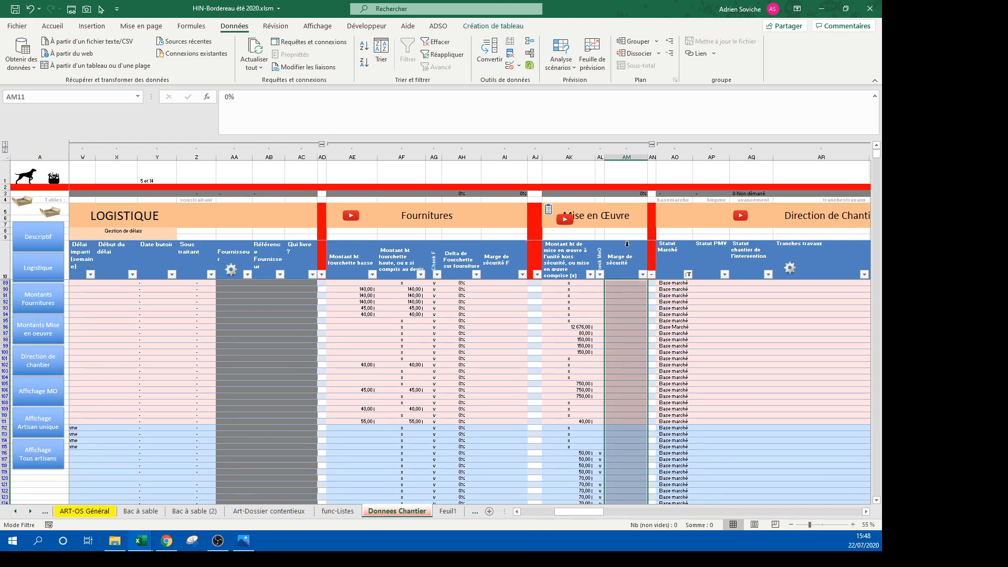
{"action": "type", "text": "35"}
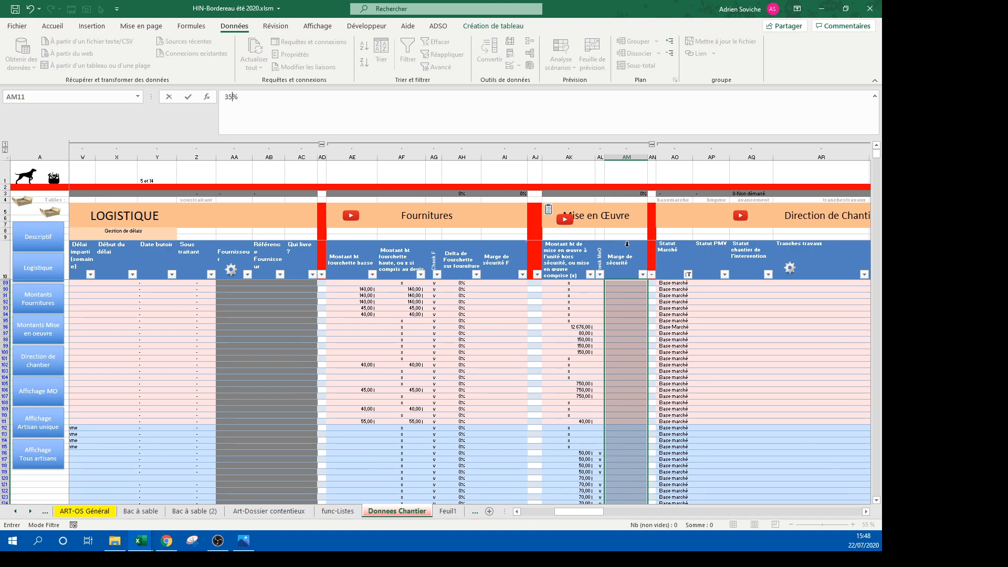
{"action": "key", "text": "Left"}
{"action": "key", "text": "Left"}
{"action": "type", "text": "-"}
{"action": "key", "text": "Right"}
{"action": "key", "text": "Right"}
{"action": "key", "text": "ctrl+Return"}
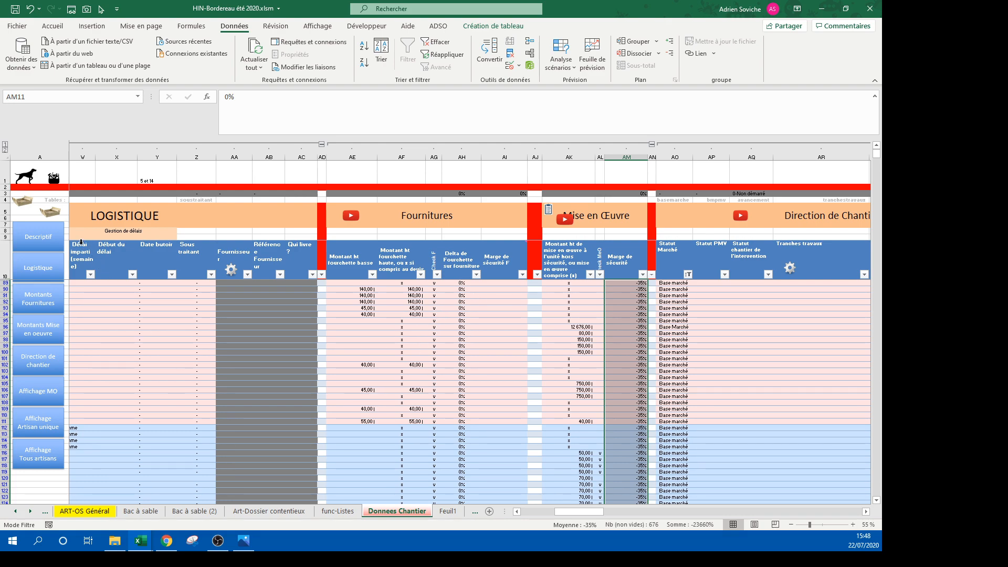
Step: Refresh the per-lot budget pivot table in Bac à sable (2) with the -35% margin
{"action": "left_click", "coordinate": [50, 213]}
{"action": "right_click", "coordinate": [199, 319]}
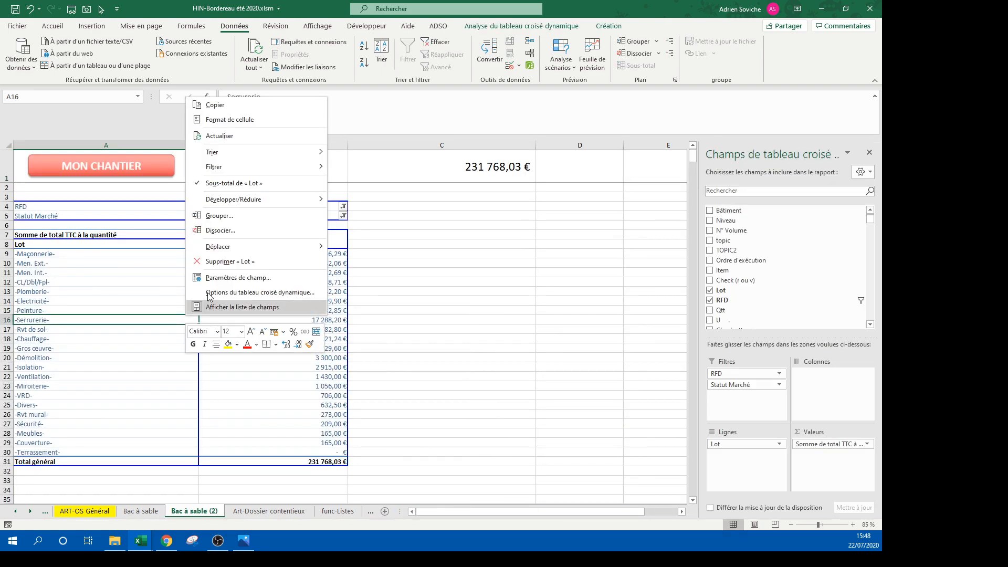
{"action": "left_click", "coordinate": [231, 137]}
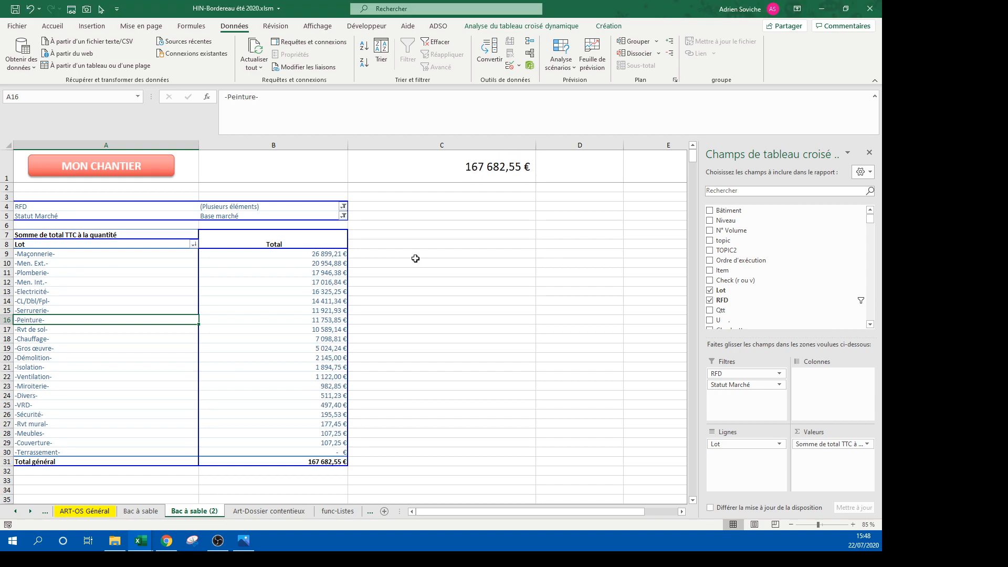
Step: Go back to the financial history sheet and enter 167682 as the Montant of point 4
{"action": "left_click", "coordinate": [141, 175]}
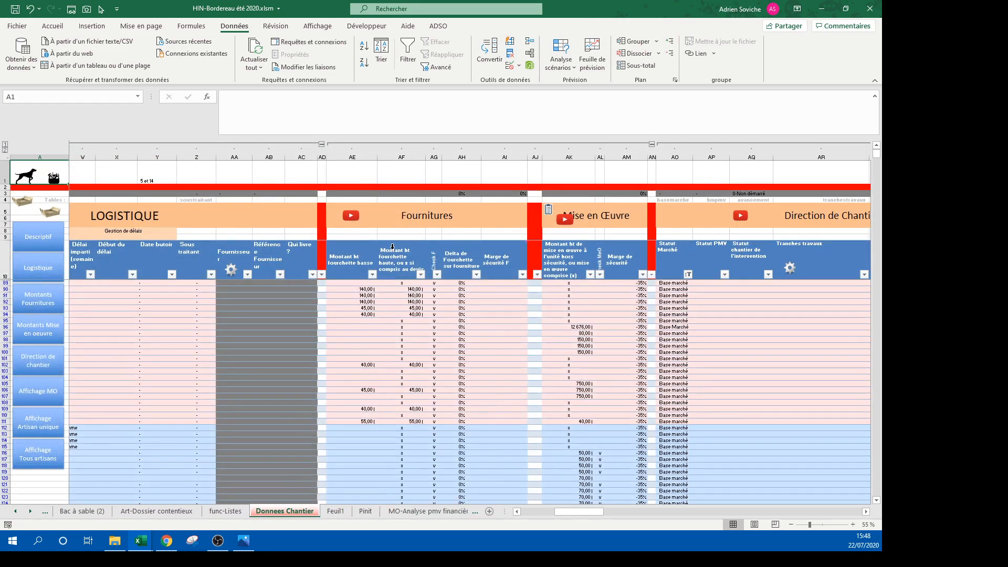
{"action": "left_click", "coordinate": [47, 236]}
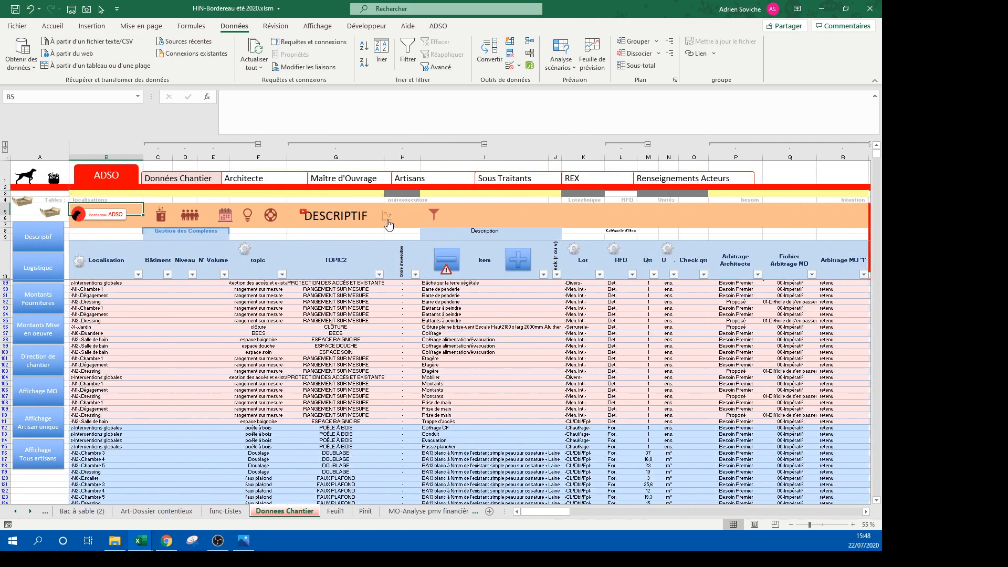
{"action": "left_click", "coordinate": [389, 223]}
{"action": "left_click", "coordinate": [710, 243]}
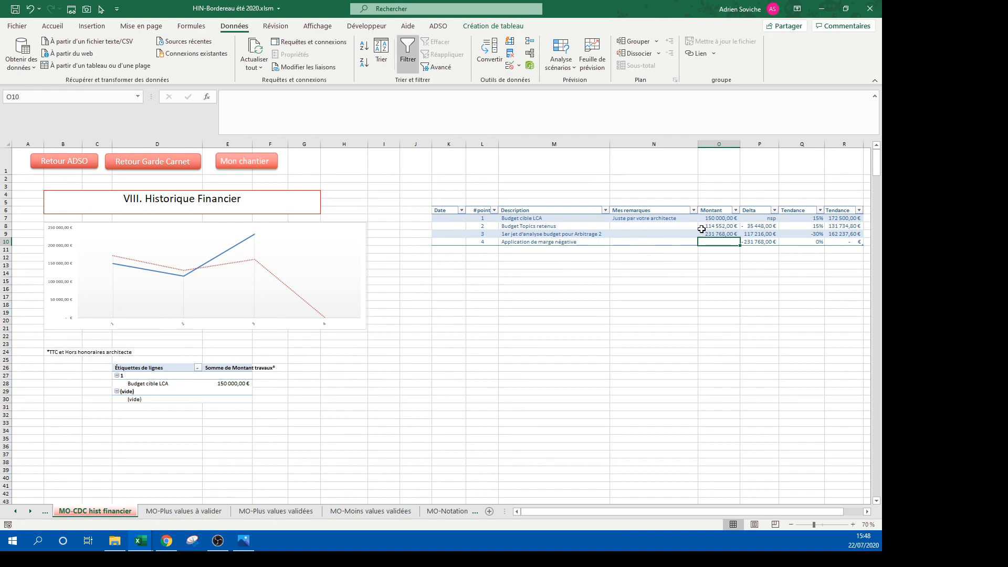
{"action": "type", "text": "167682"}
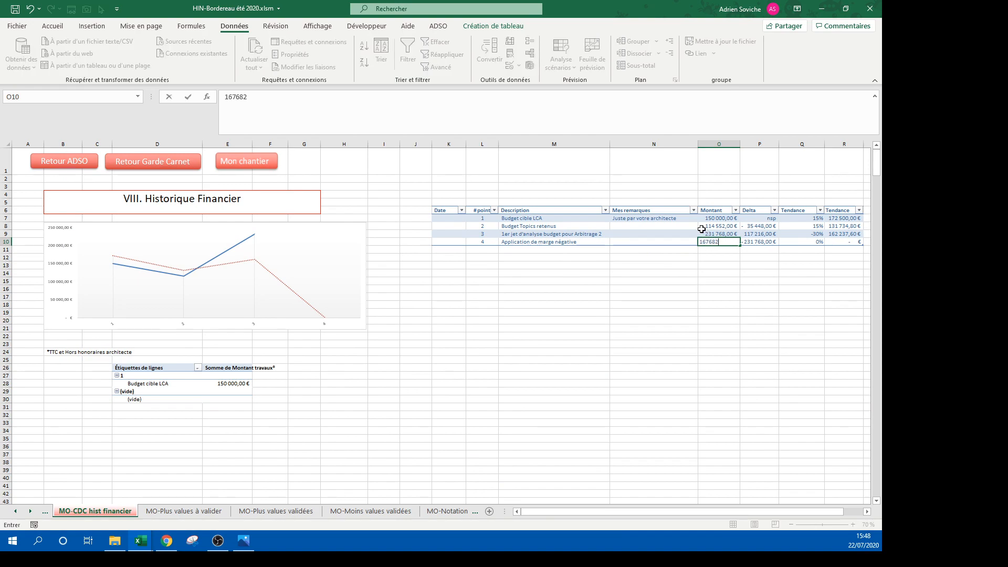
{"action": "key", "text": "Return"}
Step: Set the Tendance of point 4 to -10% and save the workbook
{"action": "key", "text": "Up"}
{"action": "key", "text": "Right"}
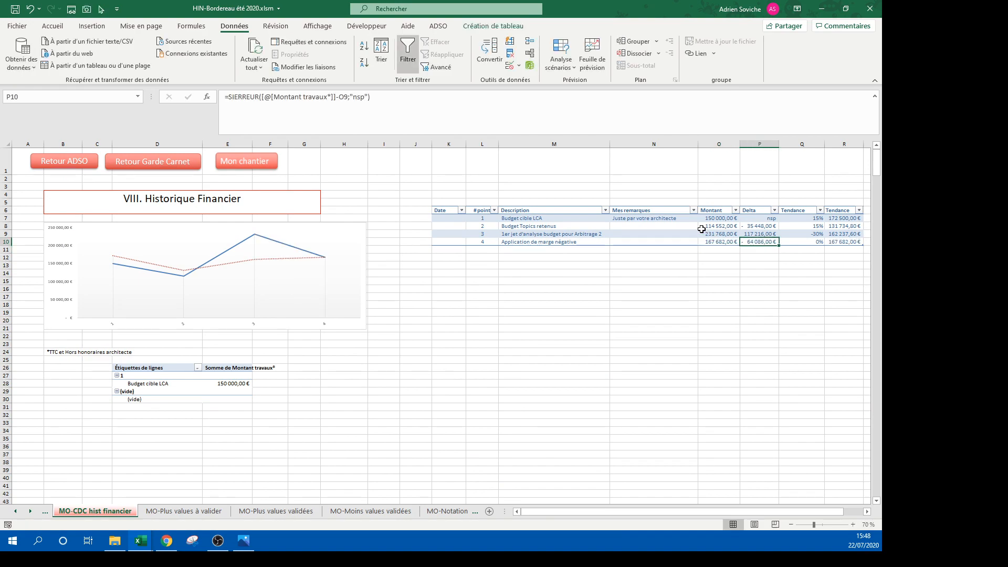
{"action": "key", "text": "Right"}
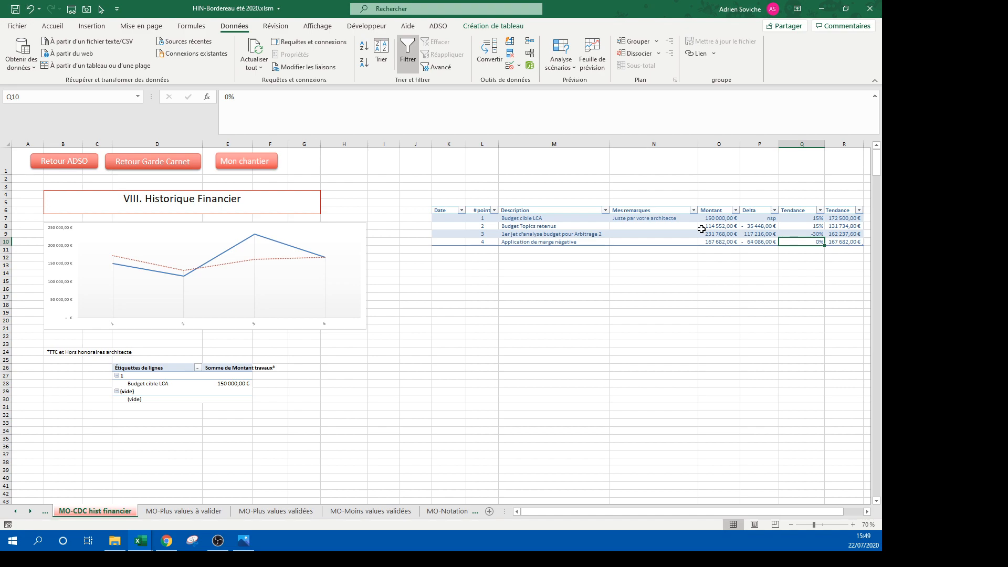
{"action": "type", "text": "-"}
{"action": "type", "text": "10"}
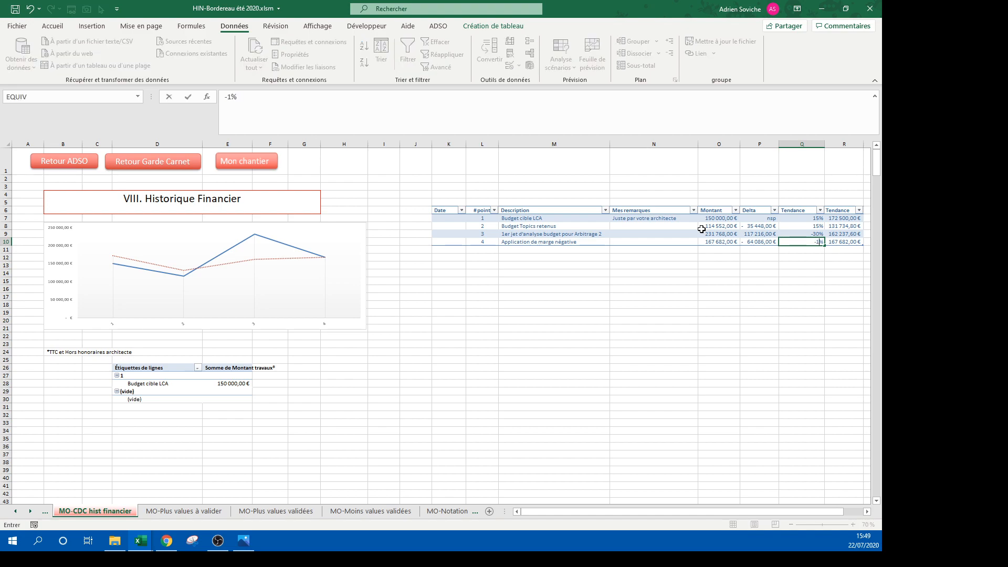
{"action": "key", "text": "Return"}
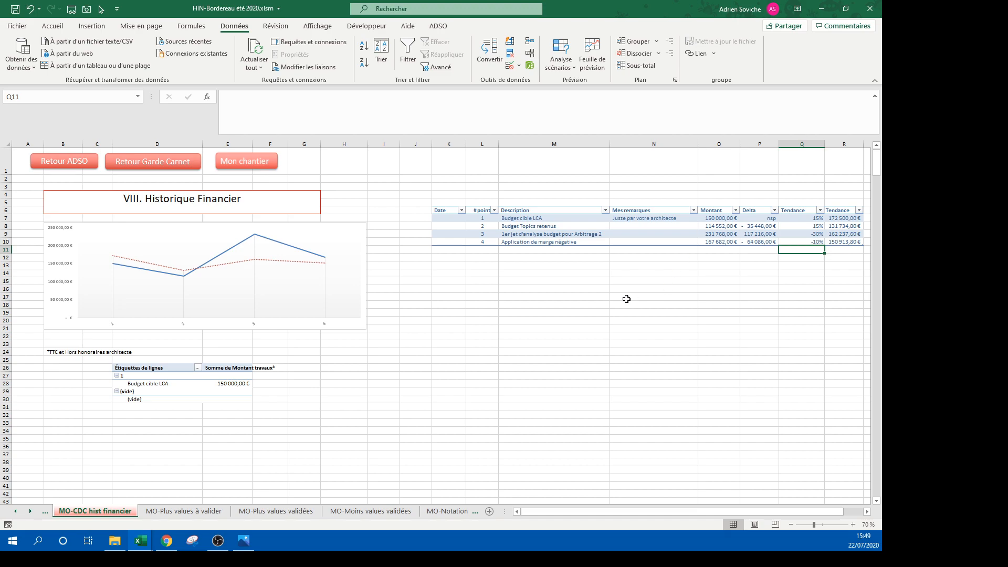
{"action": "left_click", "coordinate": [14, 9]}
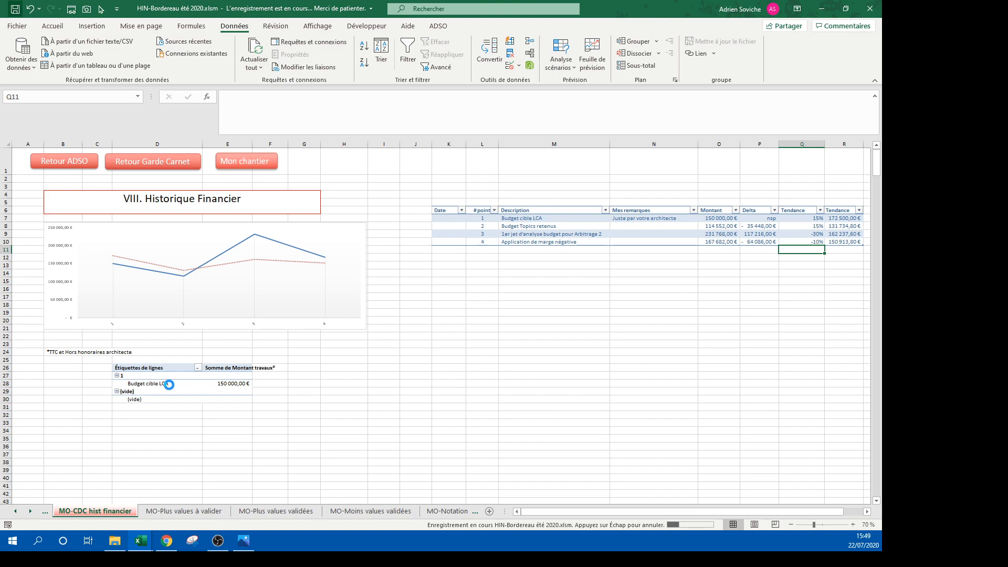
Step: Refresh the pivot table below the Historique Financier chart so it includes all the financial points
{"action": "right_click", "coordinate": [167, 386]}
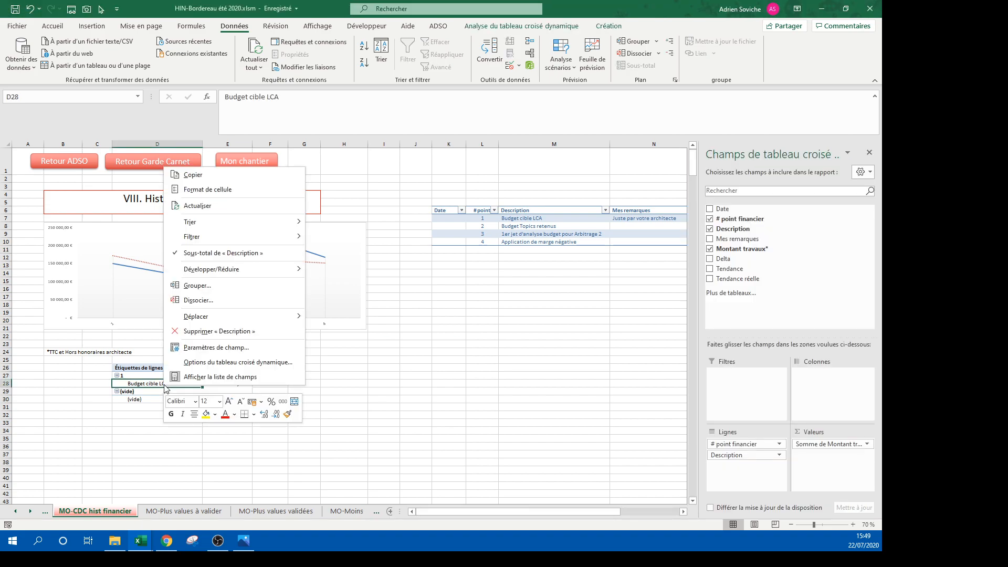
{"action": "left_click", "coordinate": [207, 206]}
{"action": "left_click", "coordinate": [373, 446]}
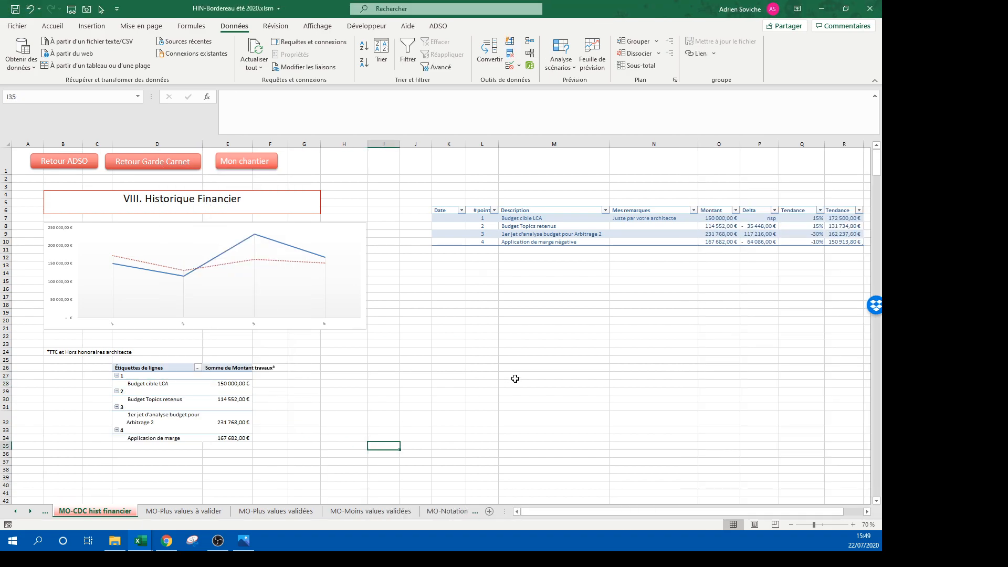
{"action": "left_click", "coordinate": [587, 331]}
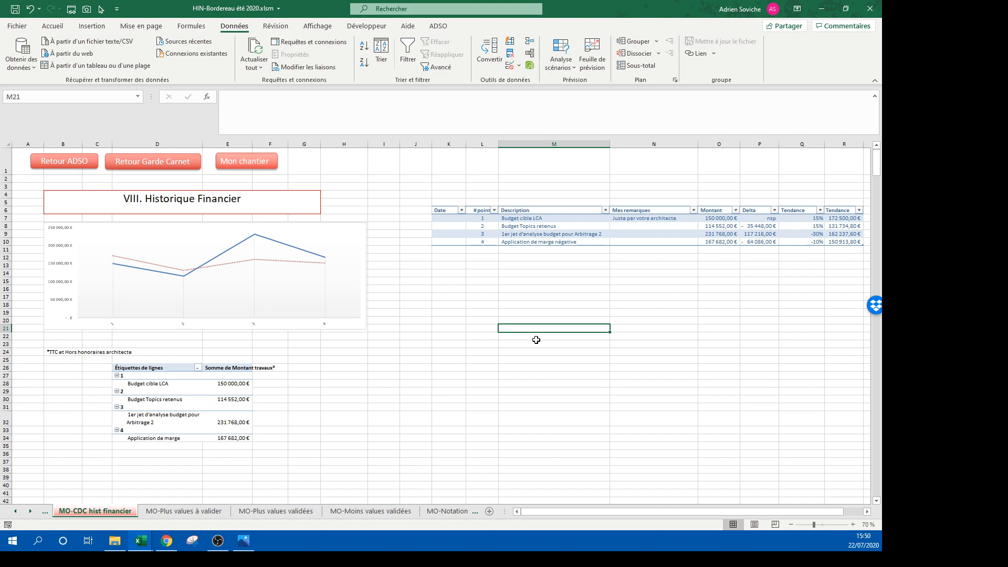
Step: Narrow the Historique Financier chart to match the width of the title box above it
{"action": "left_click", "coordinate": [366, 245]}
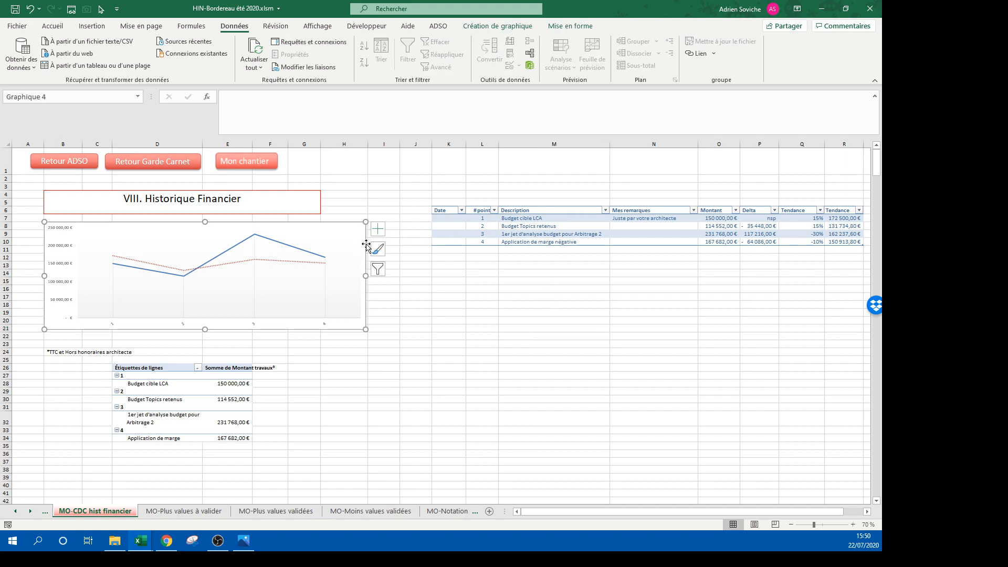
{"action": "left_click_drag", "start_coordinate": [366, 276], "coordinate": [320, 273]}
{"action": "left_click", "coordinate": [427, 289]}
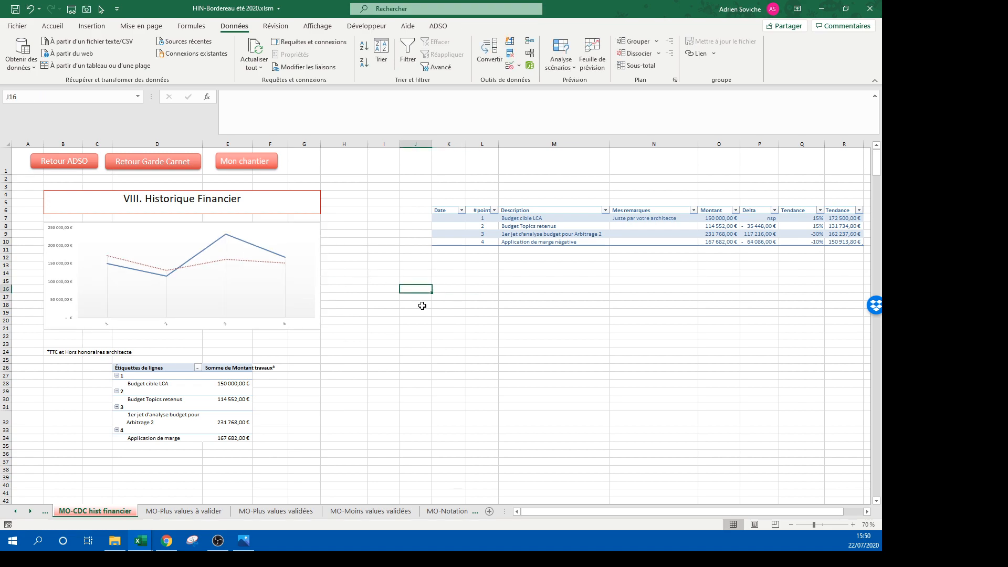
{"action": "left_click", "coordinate": [457, 279]}
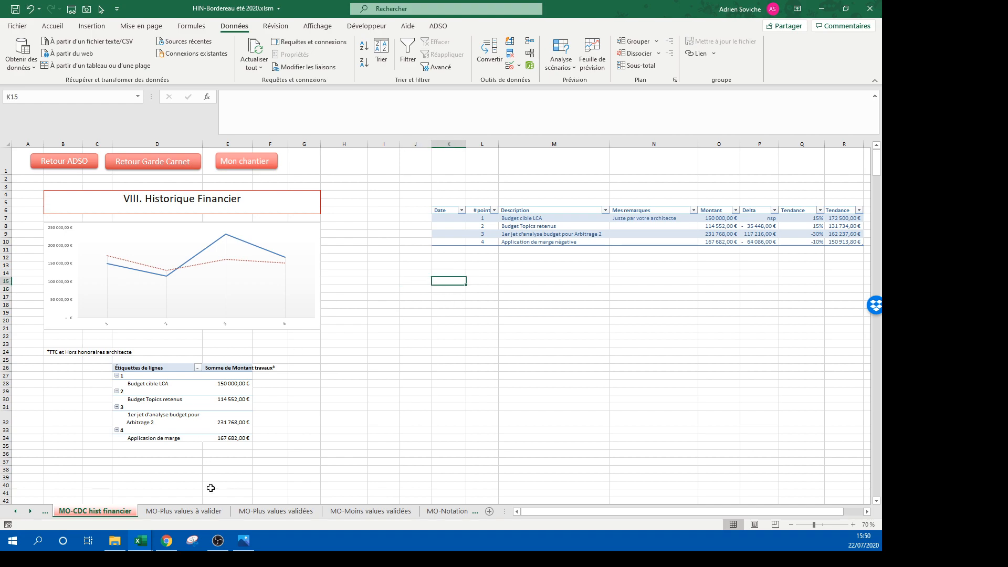